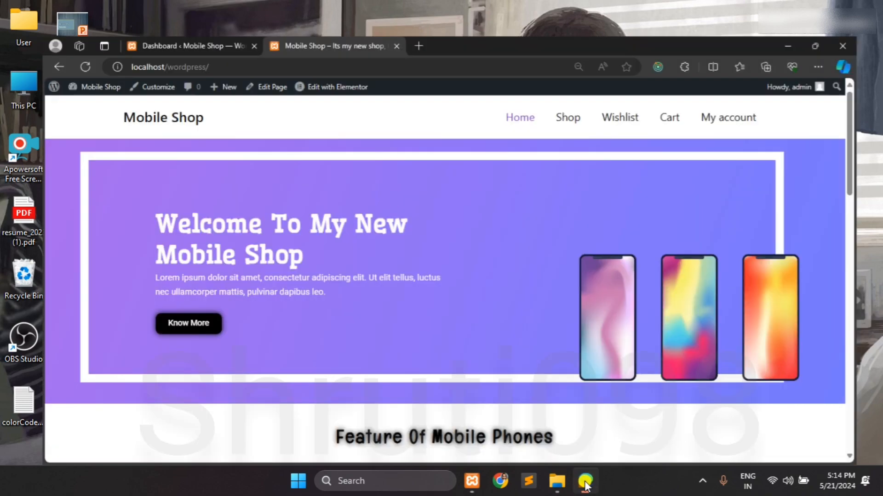
- Look over the Mobile Shop home page from the welcome banner to the footer
{"action": "scroll", "coordinate": [232, 326], "scroll_direction": "down", "scroll_amount": 5}
{"action": "scroll", "coordinate": [233, 329], "scroll_direction": "down", "scroll_amount": 10}
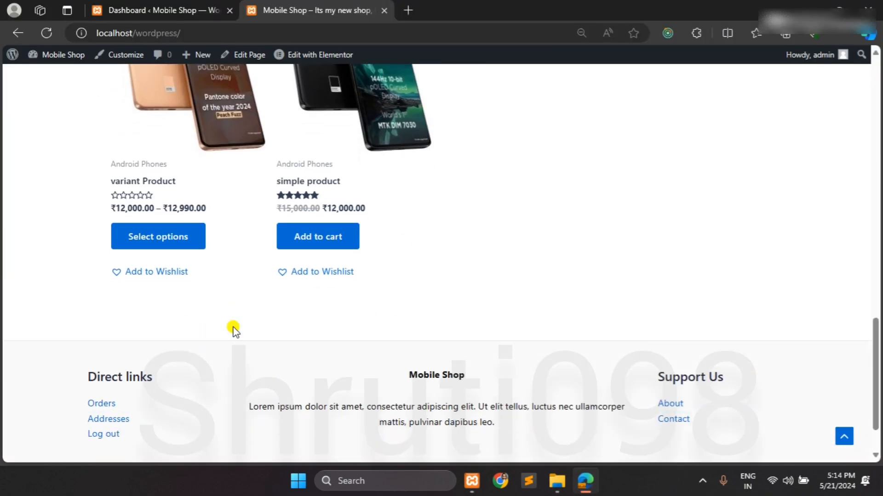
{"action": "scroll", "coordinate": [233, 330], "scroll_direction": "up", "scroll_amount": 3}
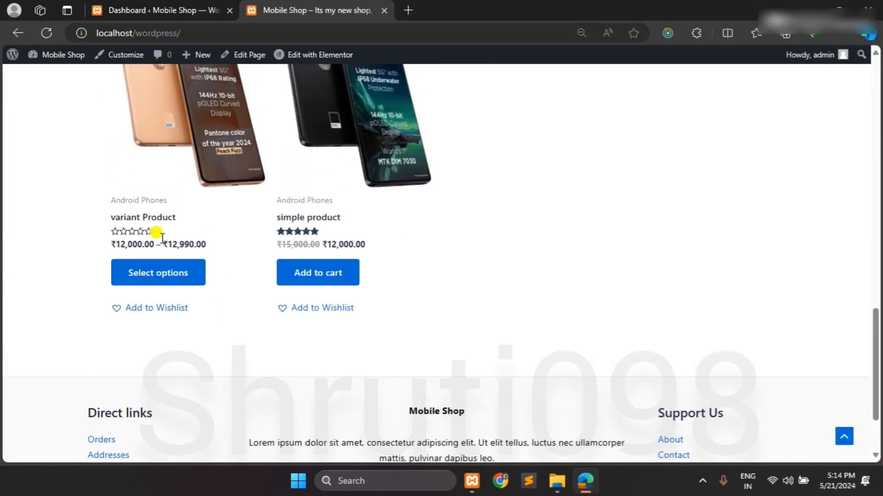
{"action": "scroll", "coordinate": [156, 239], "scroll_direction": "up", "scroll_amount": 2}
{"action": "scroll", "coordinate": [344, 307], "scroll_direction": "up", "scroll_amount": 15}
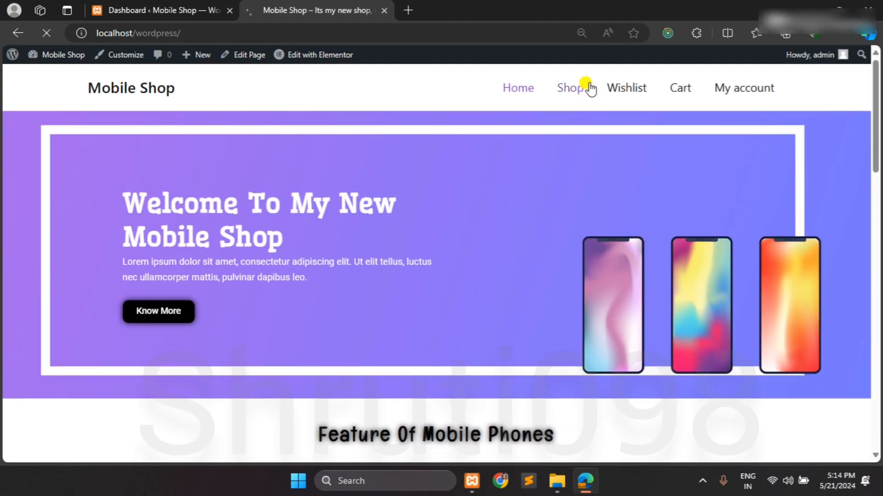
- Open the storefront's Shop page and examine its product listing, filters and sorting control
{"action": "left_click", "coordinate": [591, 88]}
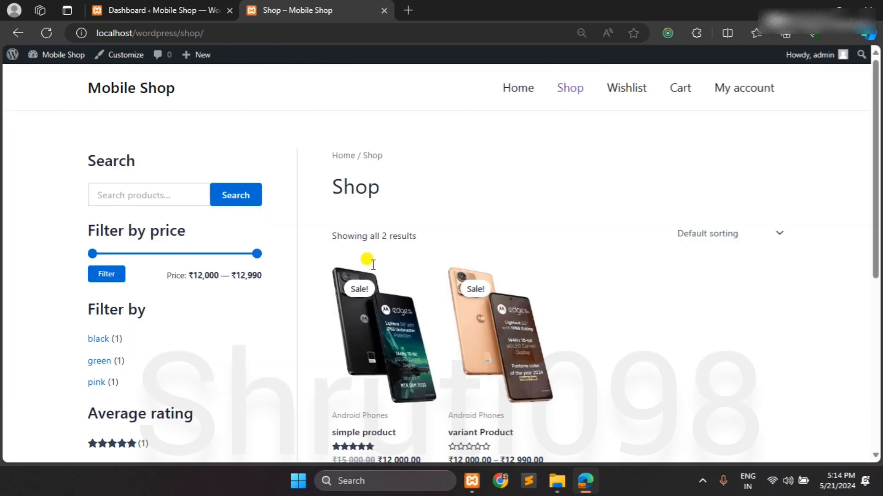
{"action": "scroll", "coordinate": [373, 265], "scroll_direction": "down", "scroll_amount": 7}
{"action": "scroll", "coordinate": [372, 265], "scroll_direction": "up", "scroll_amount": 4}
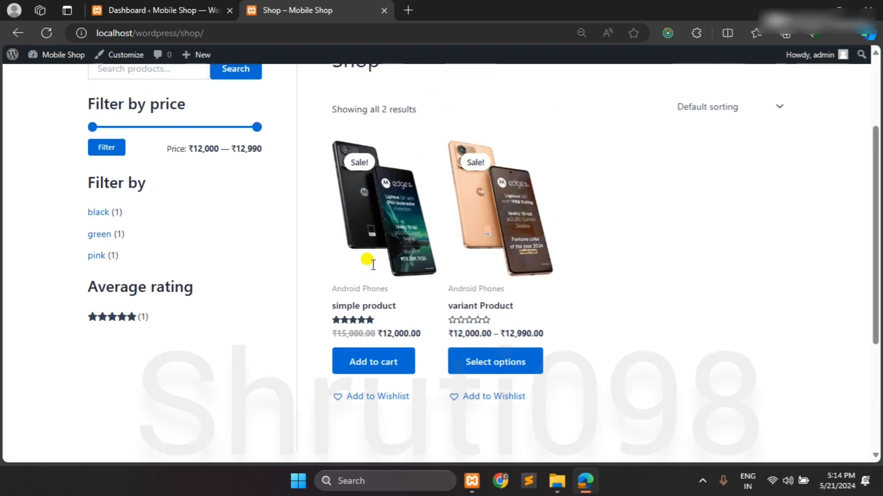
{"action": "scroll", "coordinate": [373, 265], "scroll_direction": "up", "scroll_amount": 1}
{"action": "scroll", "coordinate": [350, 154], "scroll_direction": "up", "scroll_amount": 1}
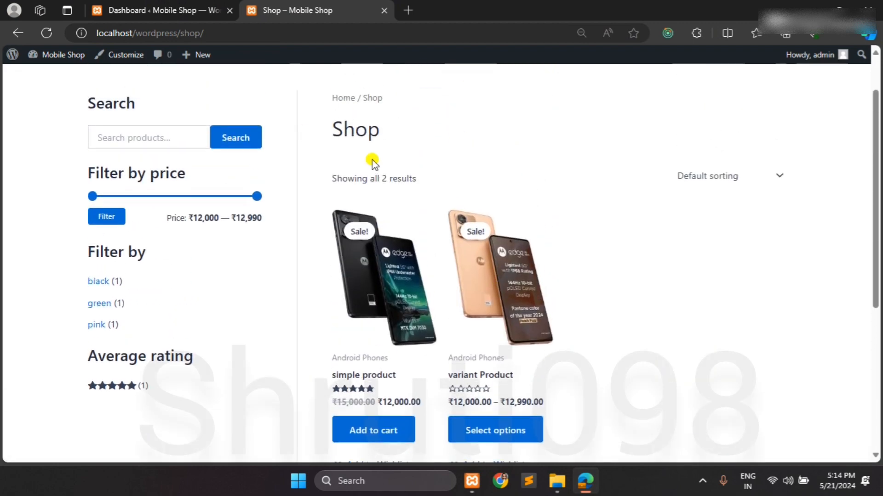
{"action": "left_click", "coordinate": [782, 171]}
{"action": "left_click", "coordinate": [781, 172]}
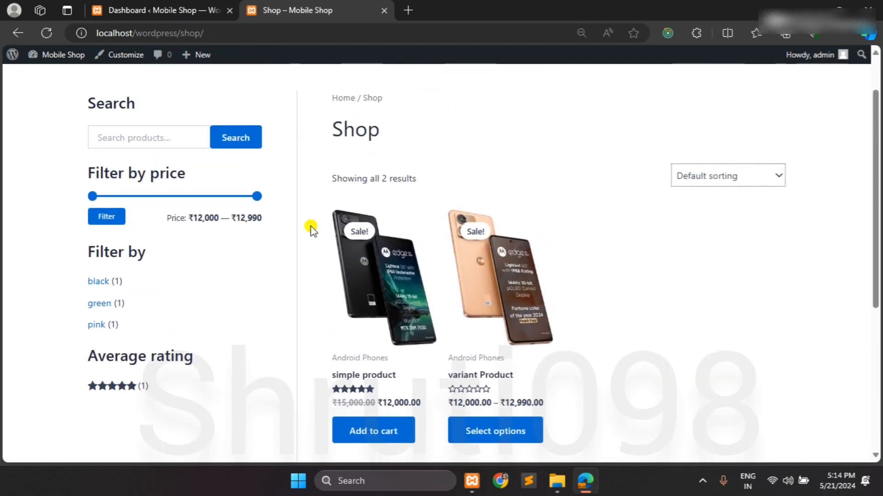
{"action": "scroll", "coordinate": [311, 229], "scroll_direction": "up", "scroll_amount": 1}
{"action": "scroll", "coordinate": [311, 228], "scroll_direction": "down", "scroll_amount": 2}
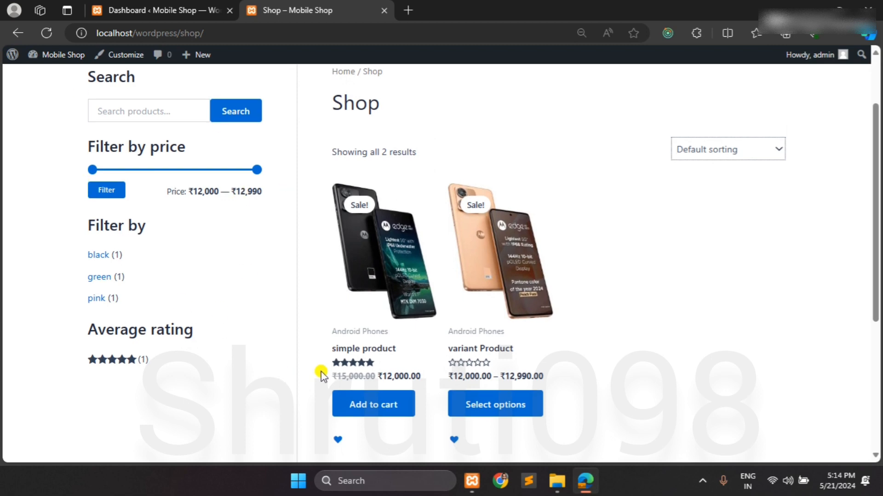
{"action": "scroll", "coordinate": [322, 375], "scroll_direction": "down", "scroll_amount": 1}
{"action": "scroll", "coordinate": [321, 371], "scroll_direction": "up", "scroll_amount": 1}
{"action": "scroll", "coordinate": [362, 196], "scroll_direction": "up", "scroll_amount": 2}
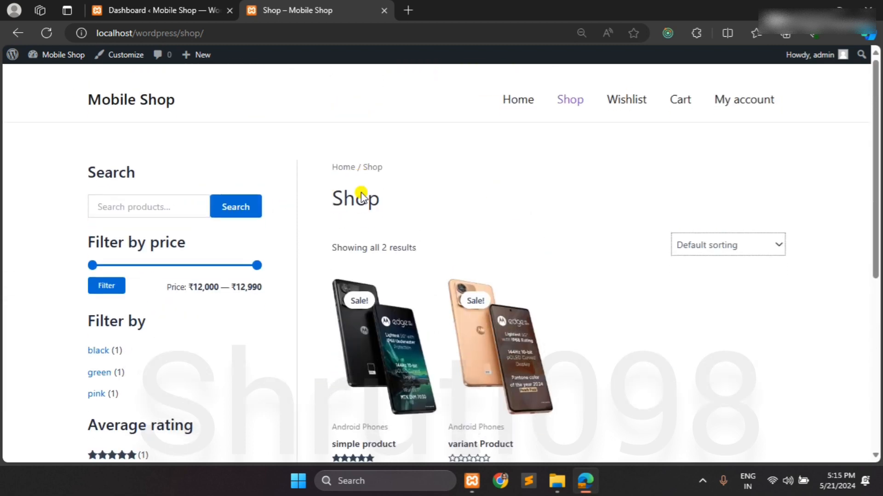
{"action": "scroll", "coordinate": [362, 196], "scroll_direction": "down", "scroll_amount": 1}
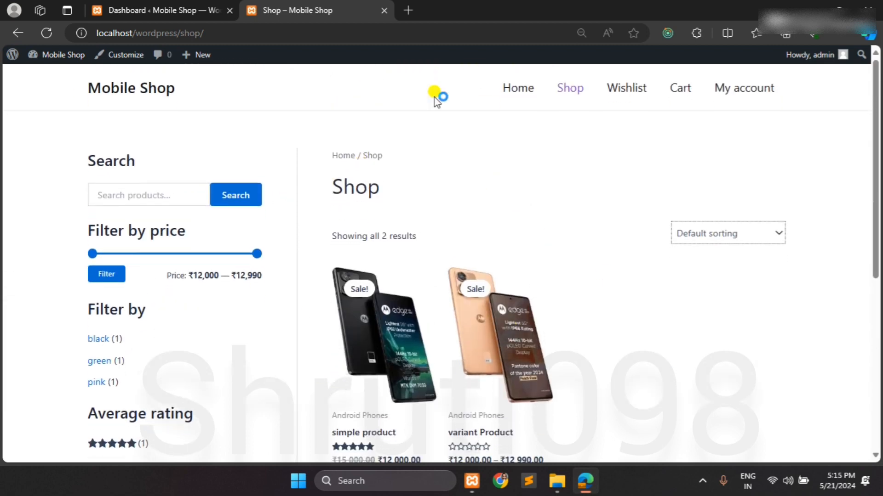
- Return to the store's home page and review its feature and Latest Products sections
{"action": "left_click", "coordinate": [144, 94]}
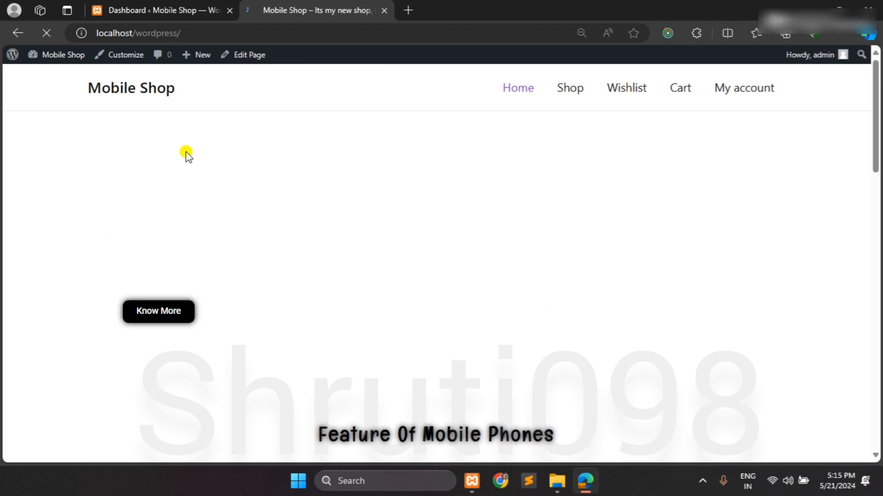
{"action": "scroll", "coordinate": [186, 150], "scroll_direction": "down", "scroll_amount": 1}
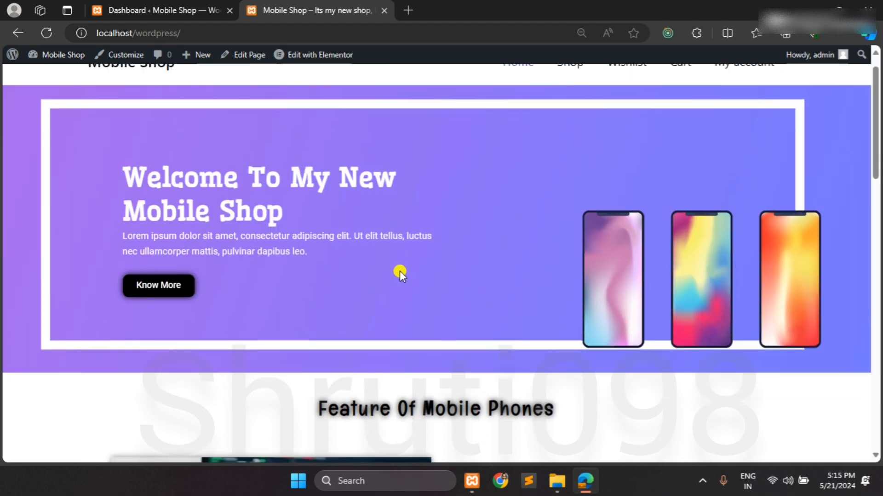
{"action": "scroll", "coordinate": [400, 272], "scroll_direction": "down", "scroll_amount": 10}
{"action": "scroll", "coordinate": [400, 274], "scroll_direction": "down", "scroll_amount": 5}
{"action": "scroll", "coordinate": [400, 274], "scroll_direction": "up", "scroll_amount": 15}
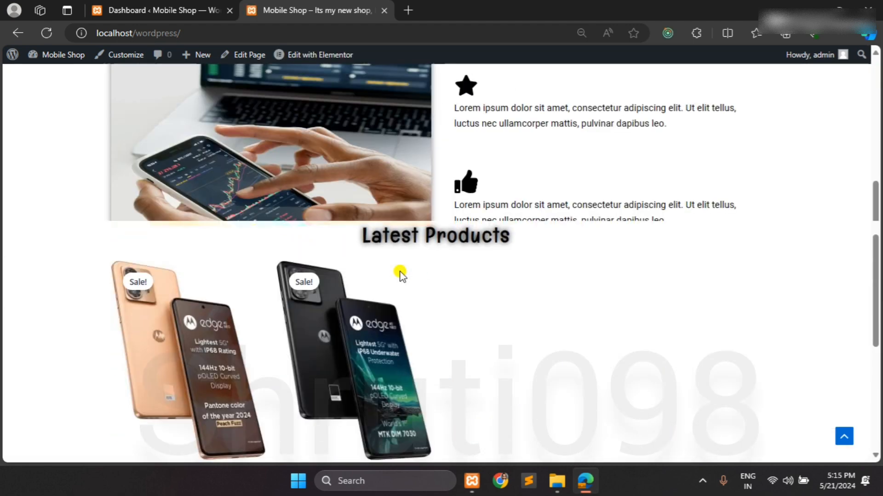
- Switch to the site's admin dashboard and go through the plugin management area to the page for adding a new plugin
{"action": "left_click", "coordinate": [158, 10]}
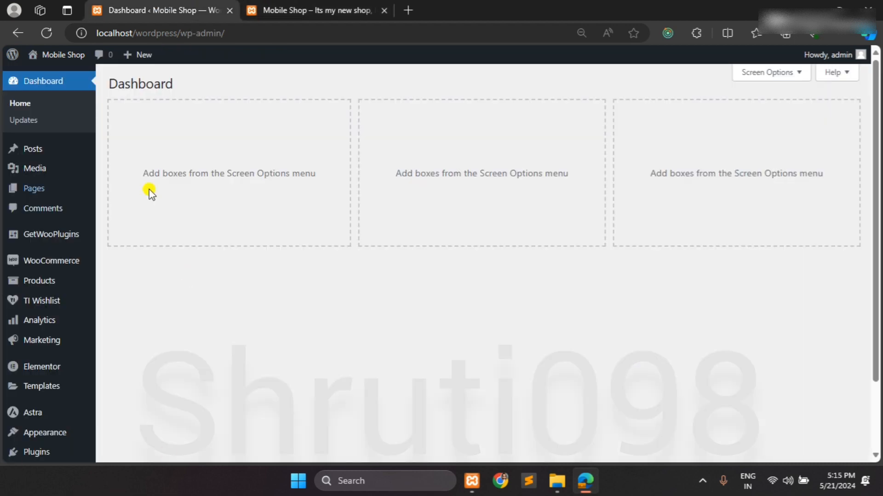
{"action": "mouse_move", "coordinate": [37, 325]}
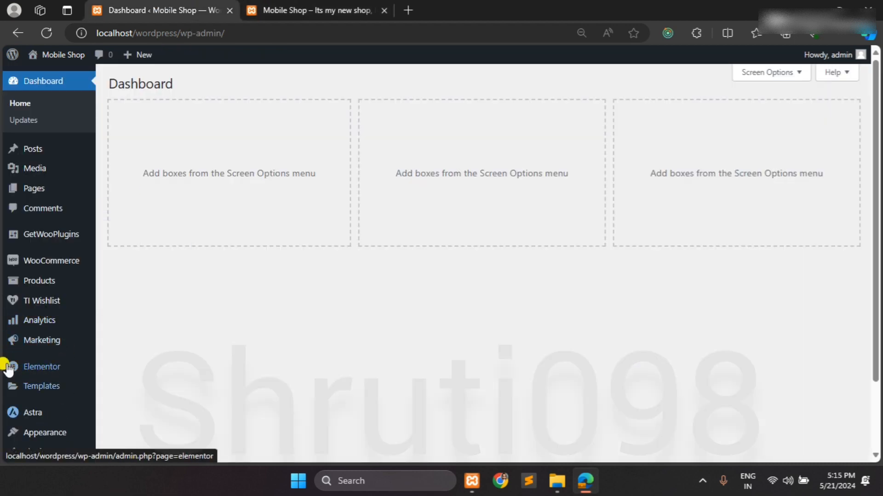
{"action": "scroll", "coordinate": [37, 348], "scroll_direction": "down", "scroll_amount": 2}
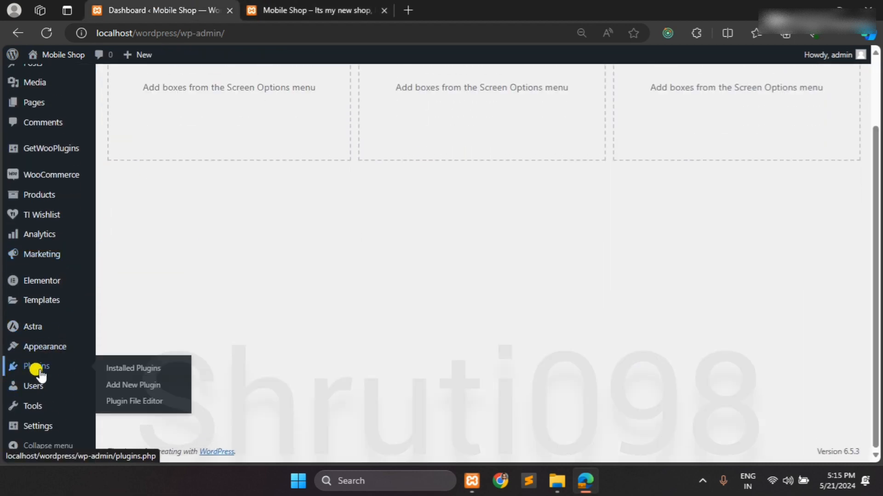
{"action": "left_click", "coordinate": [40, 373]}
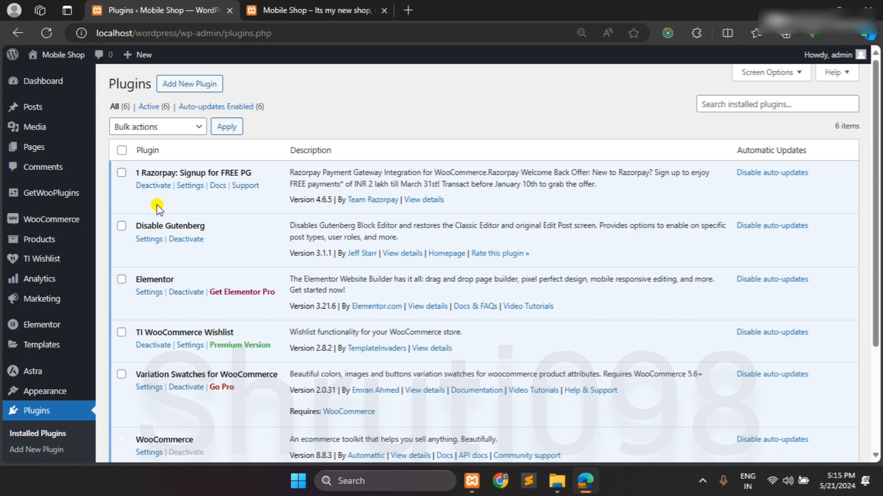
{"action": "left_click", "coordinate": [197, 86]}
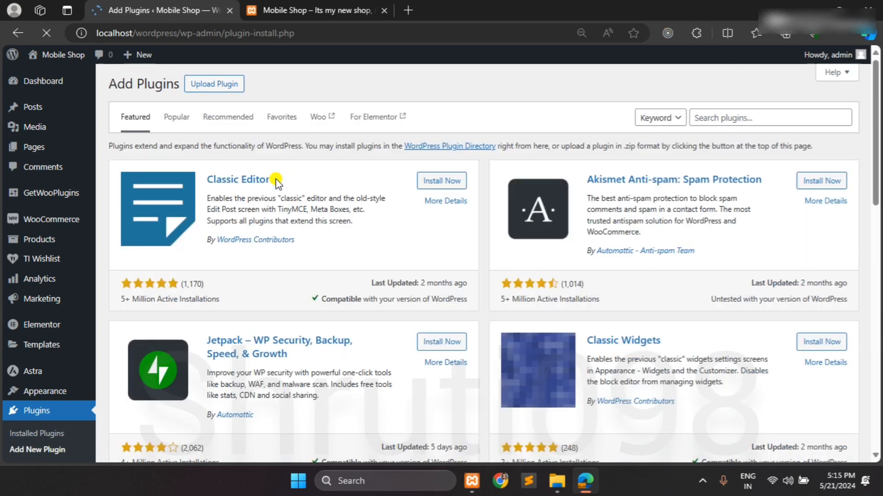
- Find the StoreCustomizer plugin in the plugin directory, then install and activate it
{"action": "left_click", "coordinate": [748, 118]}
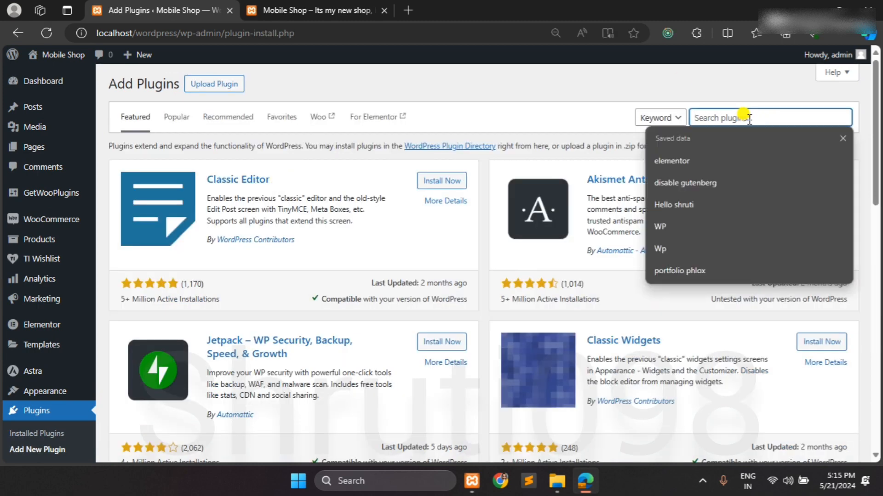
{"action": "type", "text": "S"}
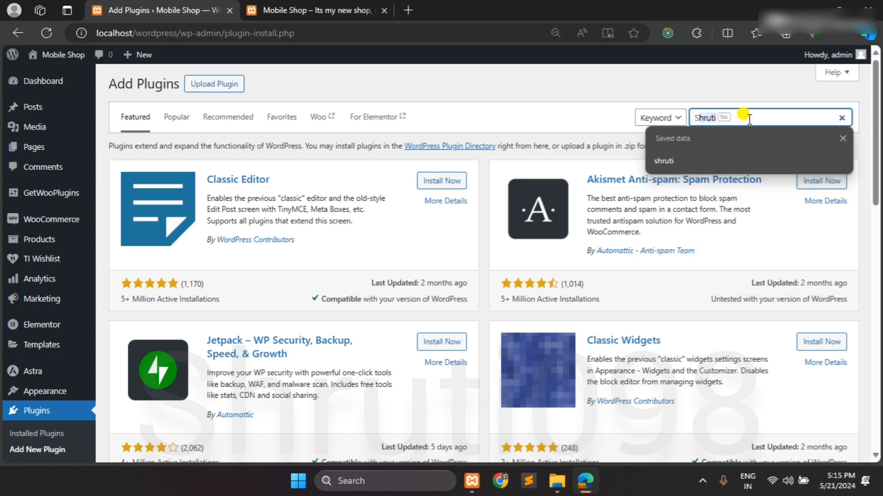
{"action": "type", "text": "tore"}
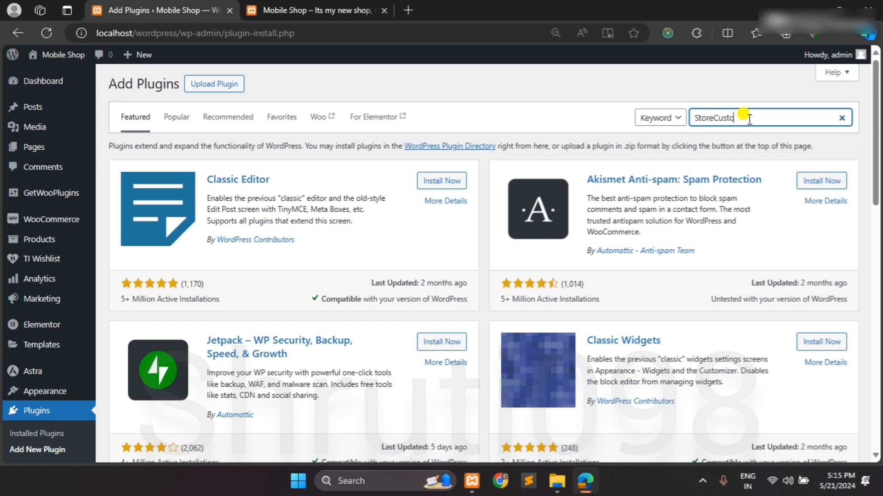
{"action": "type", "text": "Customizer"}
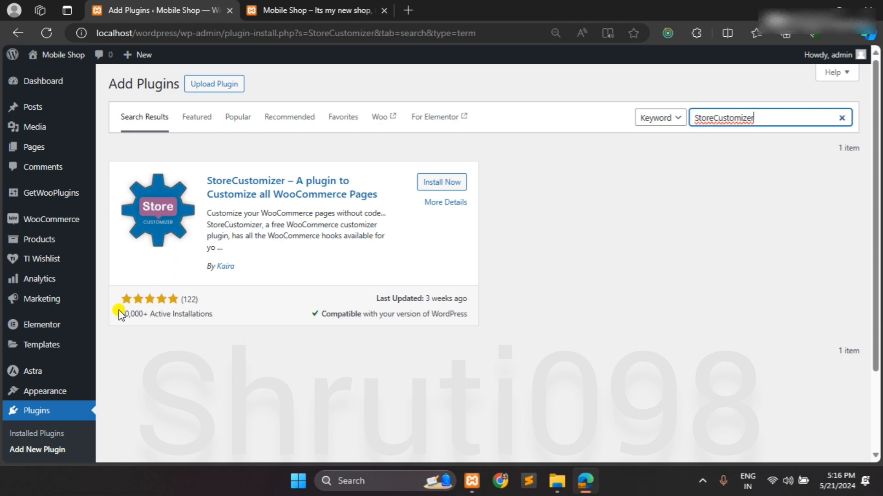
{"action": "left_click", "coordinate": [434, 186]}
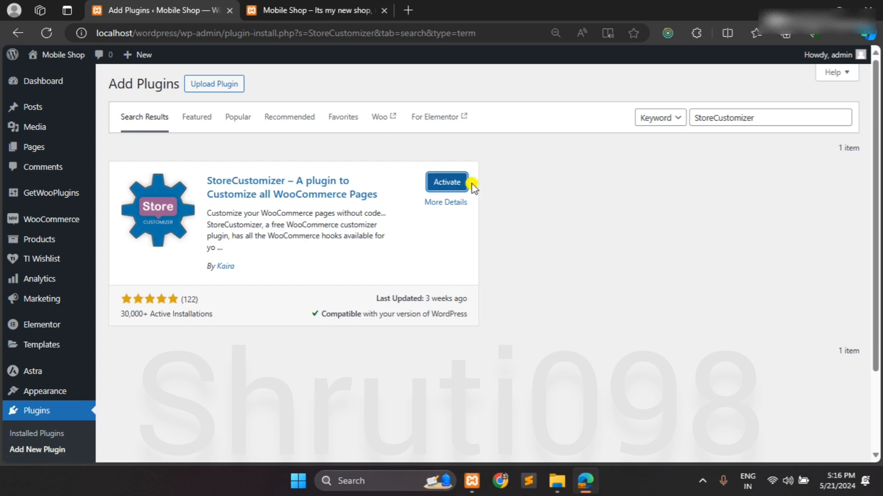
{"action": "left_click", "coordinate": [443, 184]}
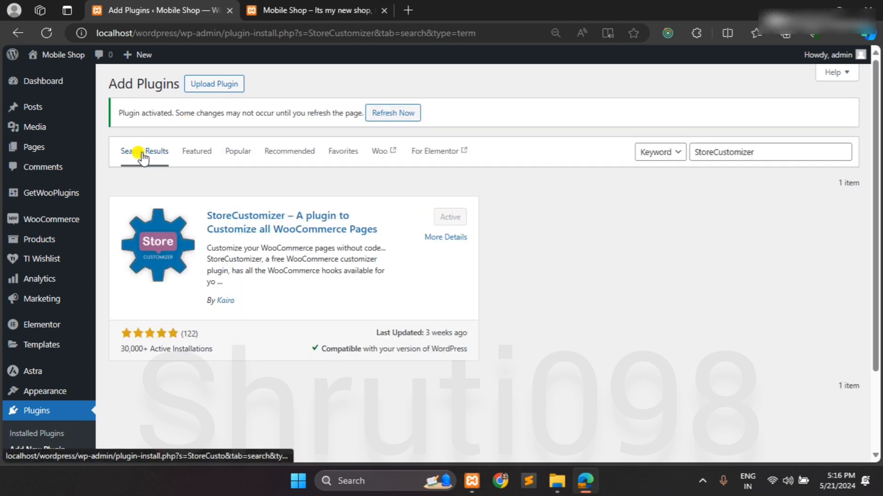
- Open the StoreCustomizer page and allow its opt-in for update notifications
{"action": "left_click", "coordinate": [43, 413]}
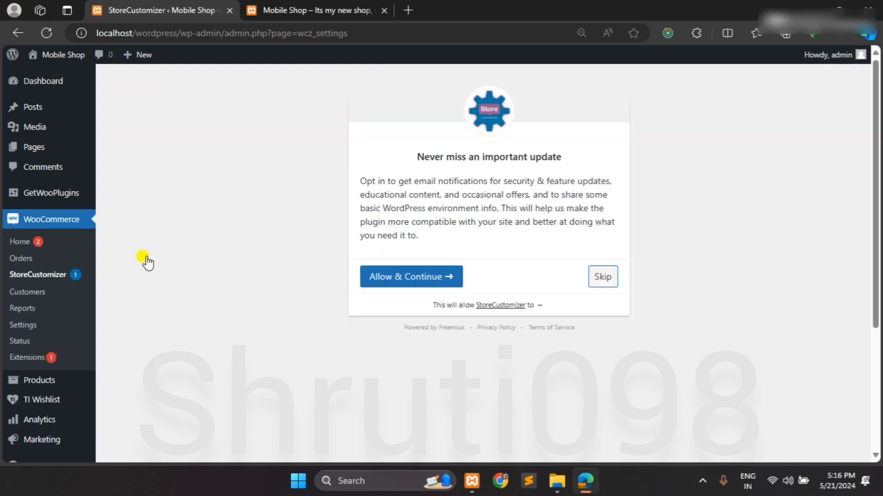
{"action": "scroll", "coordinate": [60, 307], "scroll_direction": "down", "scroll_amount": 2}
{"action": "scroll", "coordinate": [60, 309], "scroll_direction": "up", "scroll_amount": 2}
{"action": "left_click", "coordinate": [428, 278]}
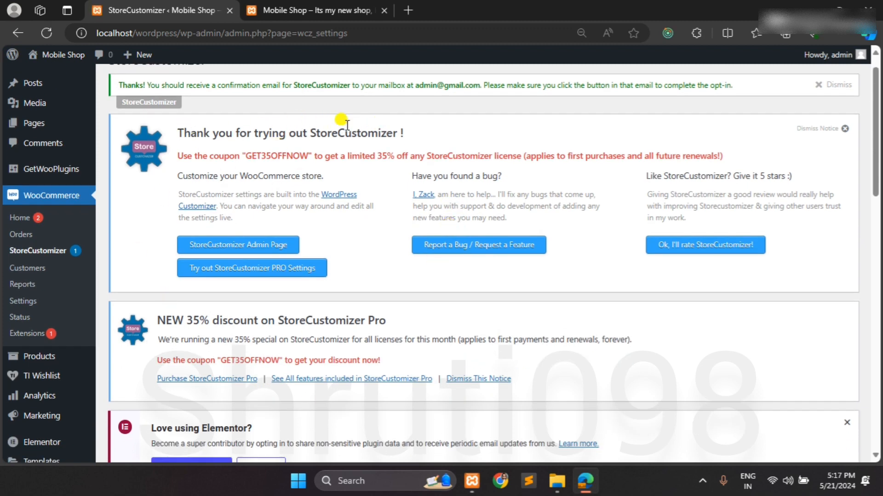
- Dismiss the StoreCustomizer thank-you notice, the Pro discount notice and the Elementor data-sharing notice
{"action": "scroll", "coordinate": [322, 272], "scroll_direction": "down", "scroll_amount": 1}
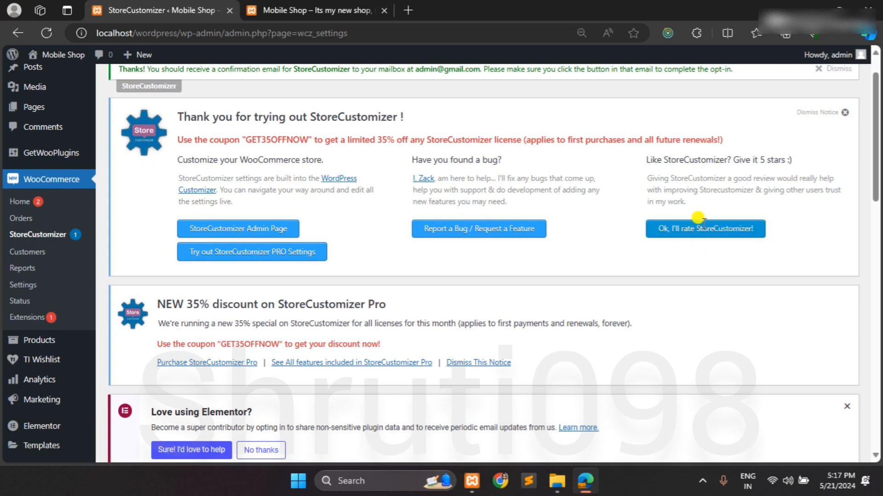
{"action": "scroll", "coordinate": [795, 227], "scroll_direction": "up", "scroll_amount": 1}
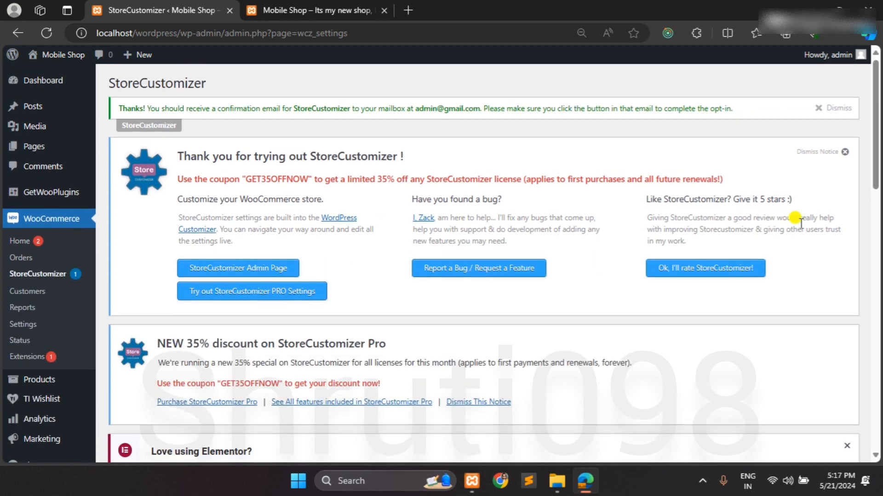
{"action": "left_click", "coordinate": [845, 151]}
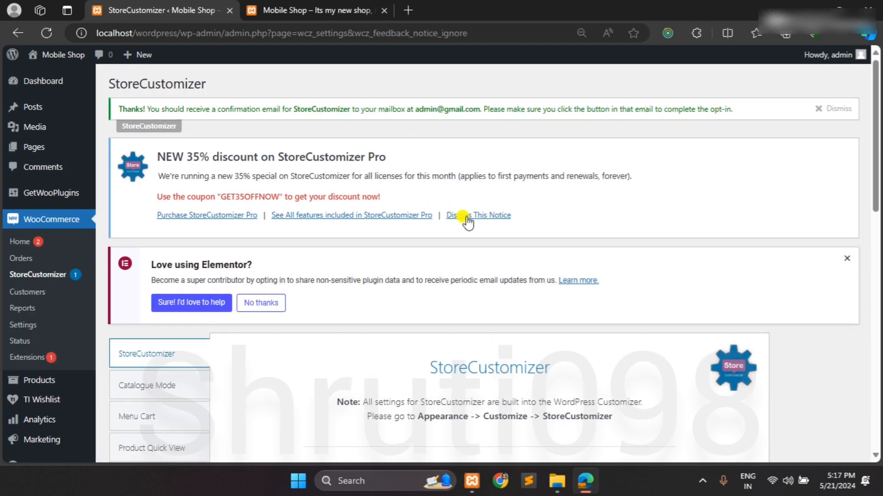
{"action": "left_click", "coordinate": [466, 216]}
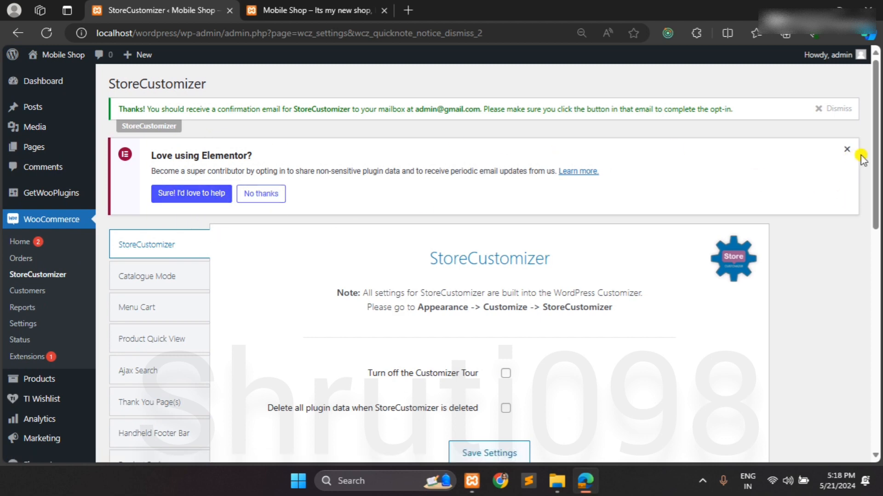
{"action": "left_click", "coordinate": [846, 150]}
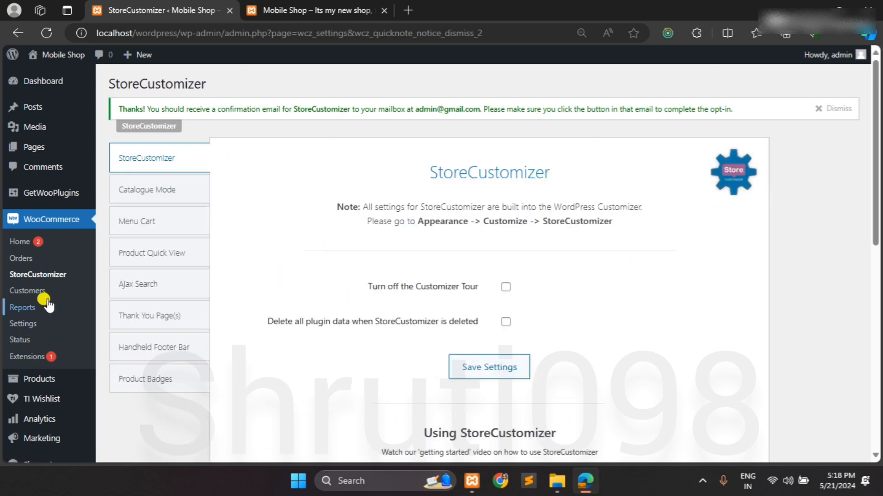
- Open the list of installed plugins from the StoreCustomizer settings page
{"action": "scroll", "coordinate": [37, 281], "scroll_direction": "down", "scroll_amount": 1}
{"action": "scroll", "coordinate": [37, 283], "scroll_direction": "down", "scroll_amount": 4}
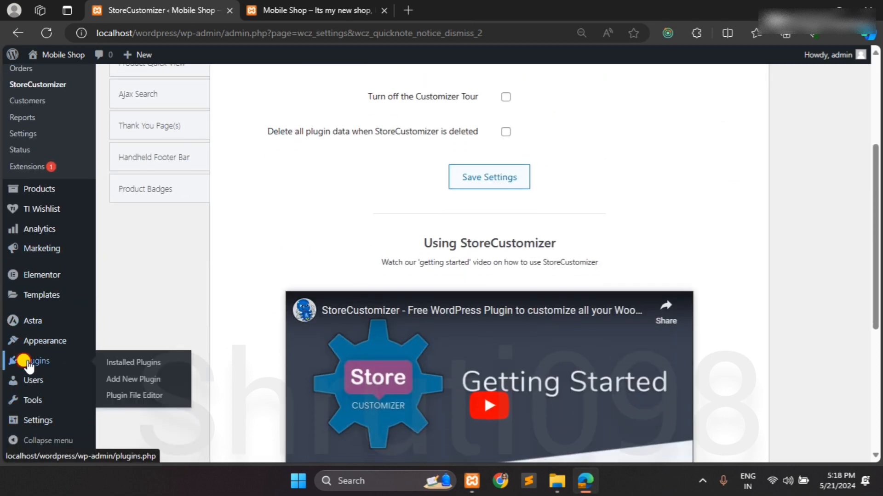
{"action": "left_click", "coordinate": [20, 361]}
{"action": "scroll", "coordinate": [322, 331], "scroll_direction": "up", "scroll_amount": 2}
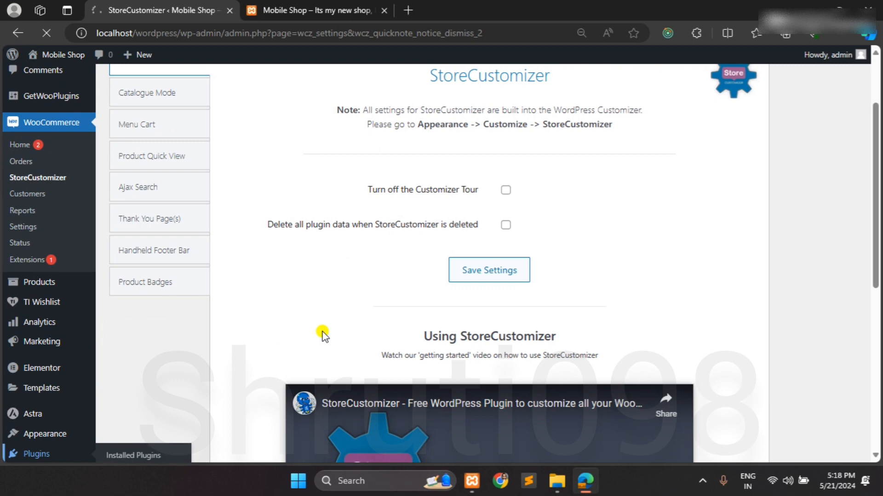
{"action": "scroll", "coordinate": [322, 334], "scroll_direction": "up", "scroll_amount": 1}
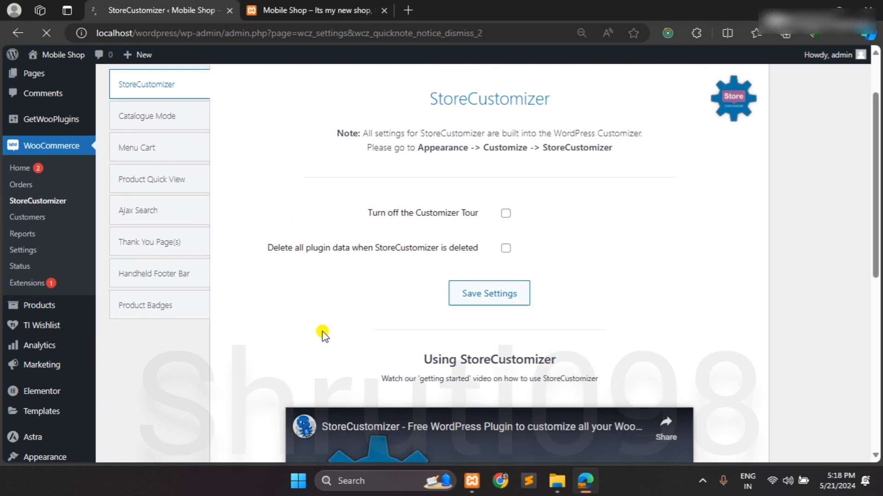
{"action": "scroll", "coordinate": [322, 333], "scroll_direction": "down", "scroll_amount": 5}
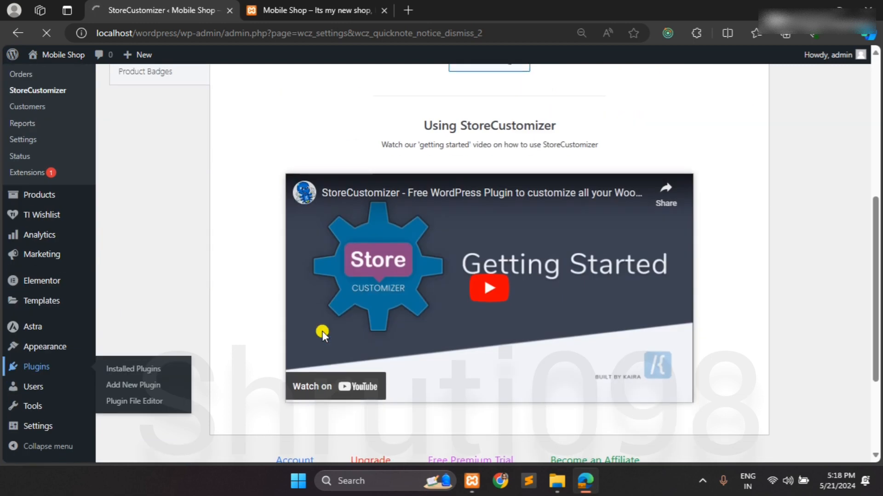
- Enable automatic updates for the StoreCustomizer plugin in the installed plugins list
{"action": "scroll", "coordinate": [233, 217], "scroll_direction": "down", "scroll_amount": 6}
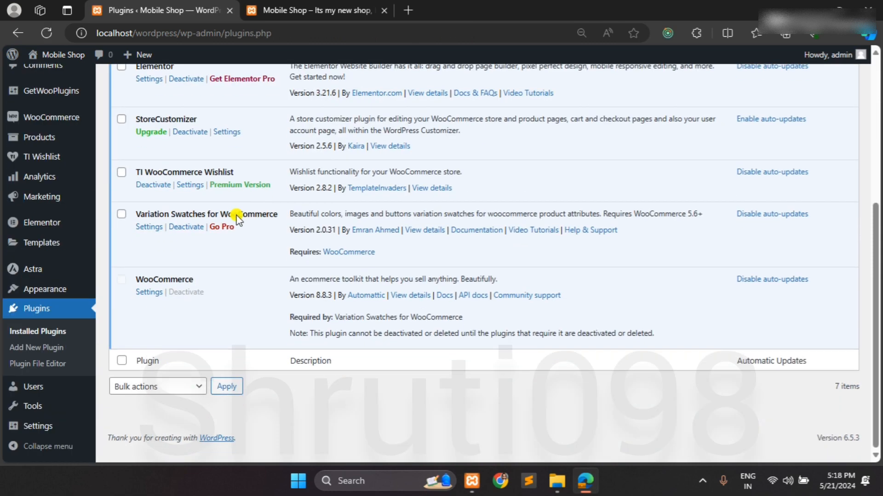
{"action": "scroll", "coordinate": [222, 253], "scroll_direction": "up", "scroll_amount": 1}
{"action": "scroll", "coordinate": [173, 252], "scroll_direction": "up", "scroll_amount": 3}
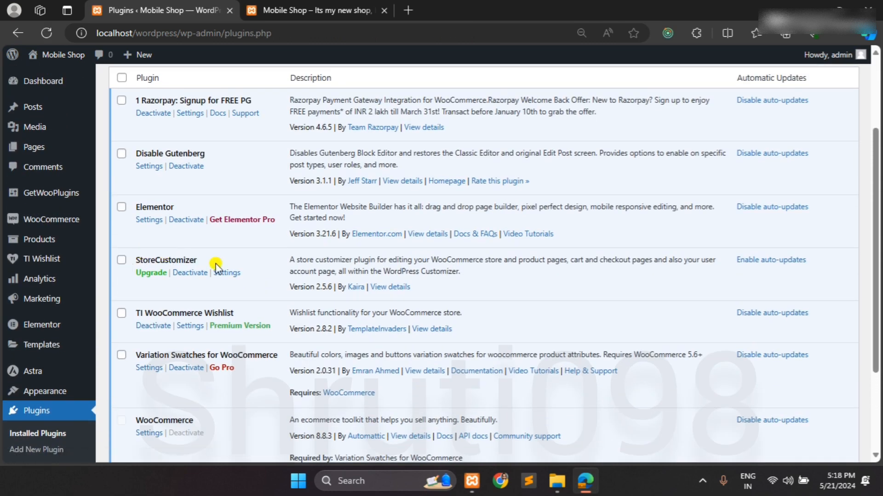
{"action": "left_click", "coordinate": [761, 262]}
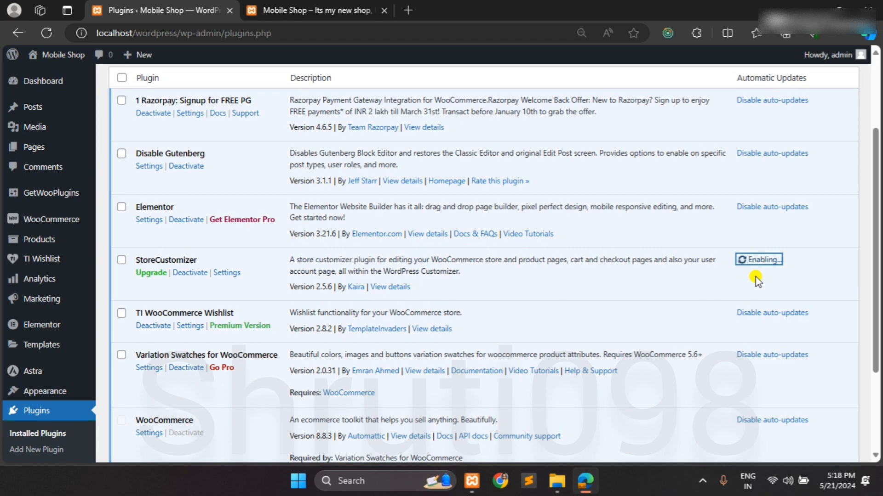
{"action": "scroll", "coordinate": [269, 264], "scroll_direction": "up", "scroll_amount": 2}
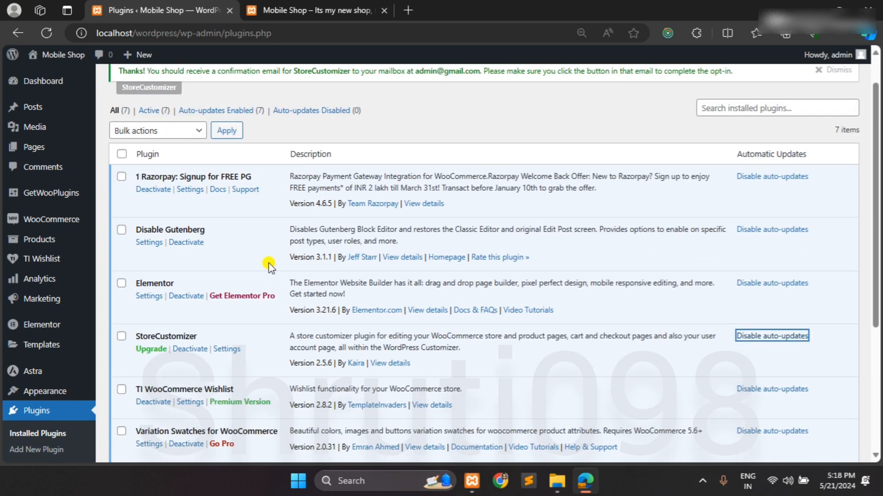
{"action": "scroll", "coordinate": [220, 165], "scroll_direction": "up", "scroll_amount": 1}
- Open the StoreCustomizer settings page under WooCommerce and review its options, getting-started section and links
{"action": "mouse_move", "coordinate": [51, 222]}
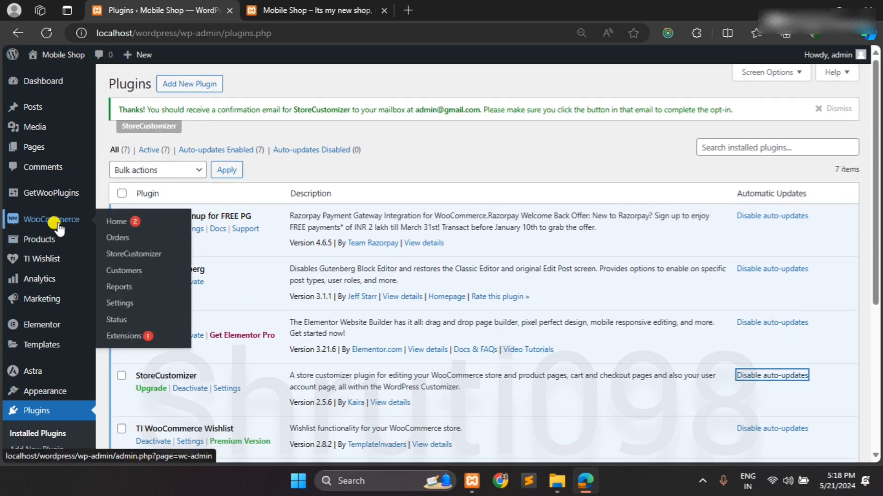
{"action": "left_click", "coordinate": [132, 257]}
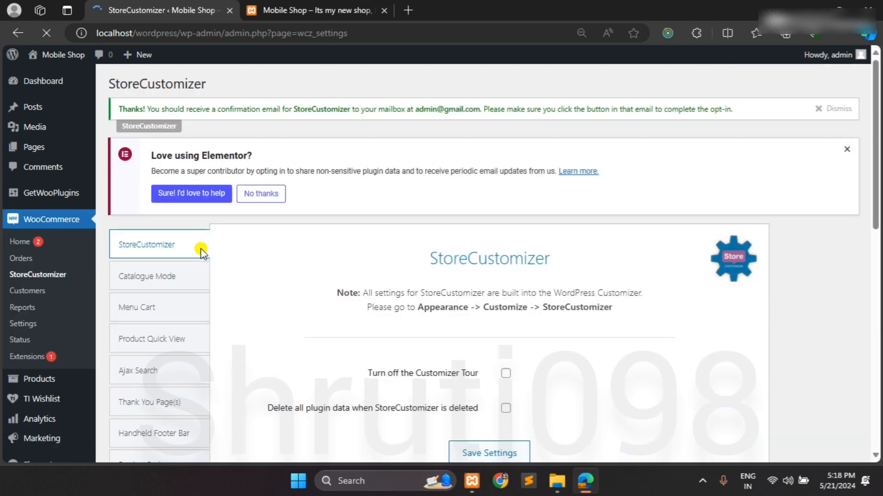
{"action": "scroll", "coordinate": [516, 153], "scroll_direction": "down", "scroll_amount": 2}
{"action": "scroll", "coordinate": [444, 306], "scroll_direction": "down", "scroll_amount": 2}
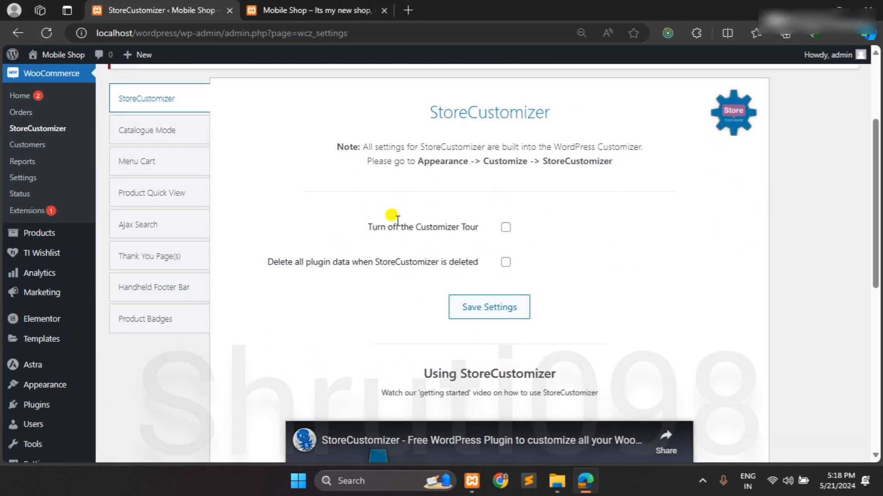
{"action": "scroll", "coordinate": [437, 258], "scroll_direction": "down", "scroll_amount": 1}
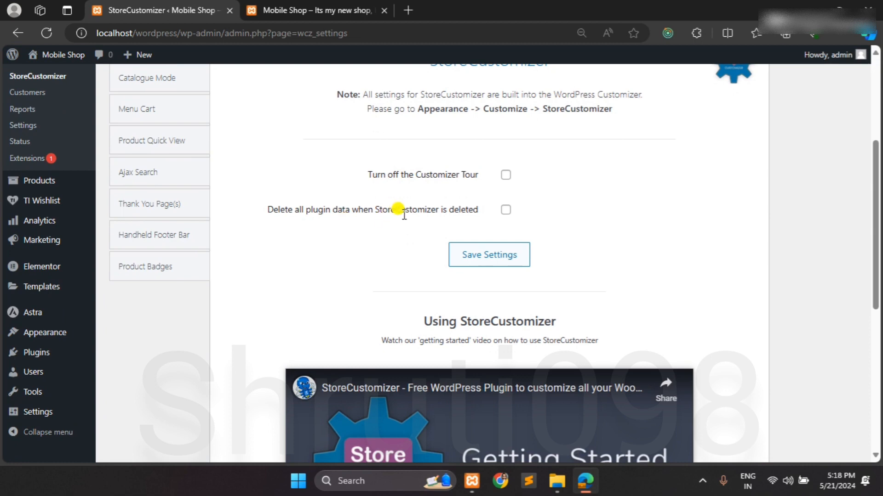
{"action": "scroll", "coordinate": [394, 256], "scroll_direction": "up", "scroll_amount": 1}
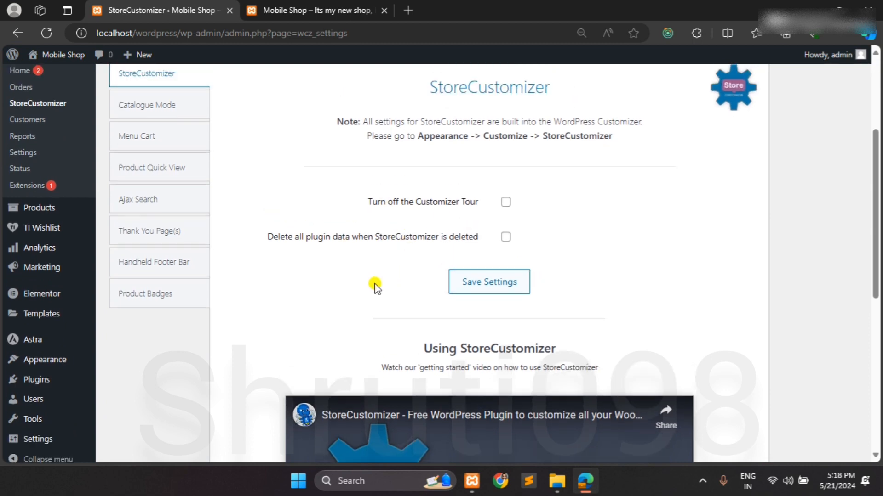
{"action": "scroll", "coordinate": [375, 283], "scroll_direction": "up", "scroll_amount": 1}
{"action": "scroll", "coordinate": [374, 283], "scroll_direction": "down", "scroll_amount": 8}
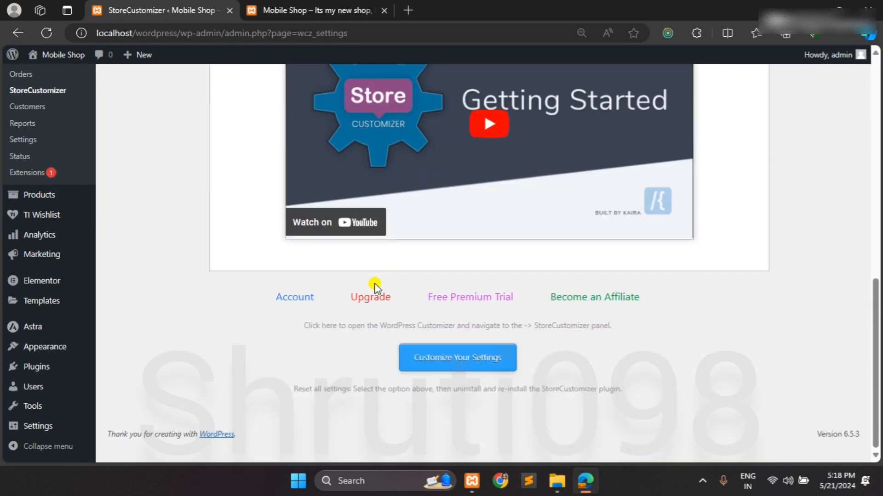
{"action": "scroll", "coordinate": [374, 283], "scroll_direction": "up", "scroll_amount": 10}
{"action": "scroll", "coordinate": [351, 268], "scroll_direction": "down", "scroll_amount": 2}
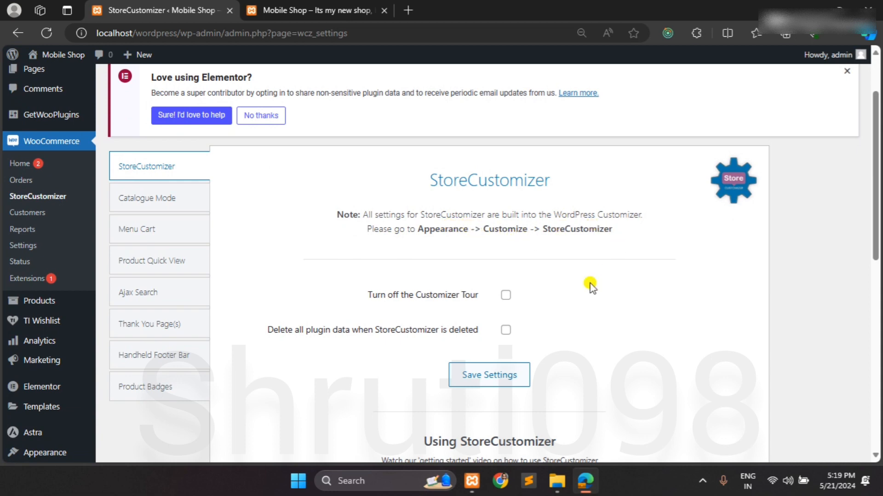
- Turn off the Customizer Tour in the StoreCustomizer settings and save the settings
{"action": "scroll", "coordinate": [587, 282], "scroll_direction": "down", "scroll_amount": 1}
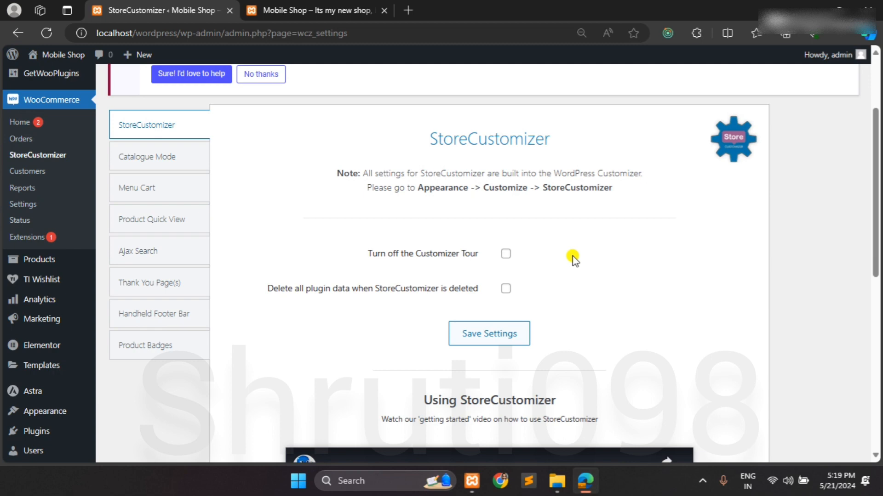
{"action": "left_click", "coordinate": [505, 254]}
{"action": "left_click", "coordinate": [503, 331]}
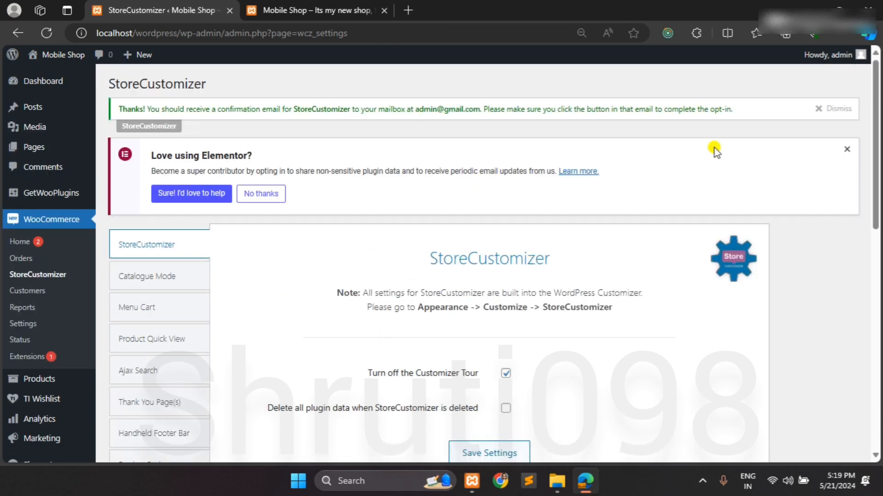
- Dismiss the Elementor data-sharing notice on the StoreCustomizer page, then open the Dashboard and decline the notice there
{"action": "left_click", "coordinate": [847, 149]}
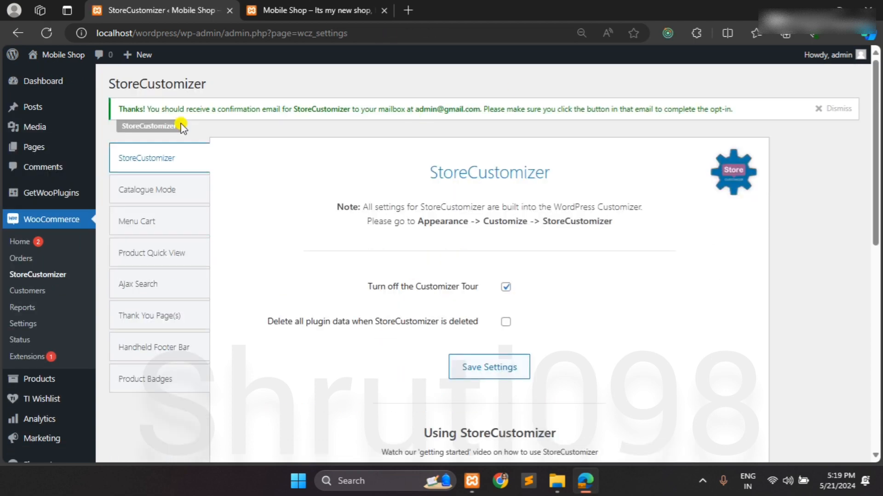
{"action": "left_click", "coordinate": [40, 88]}
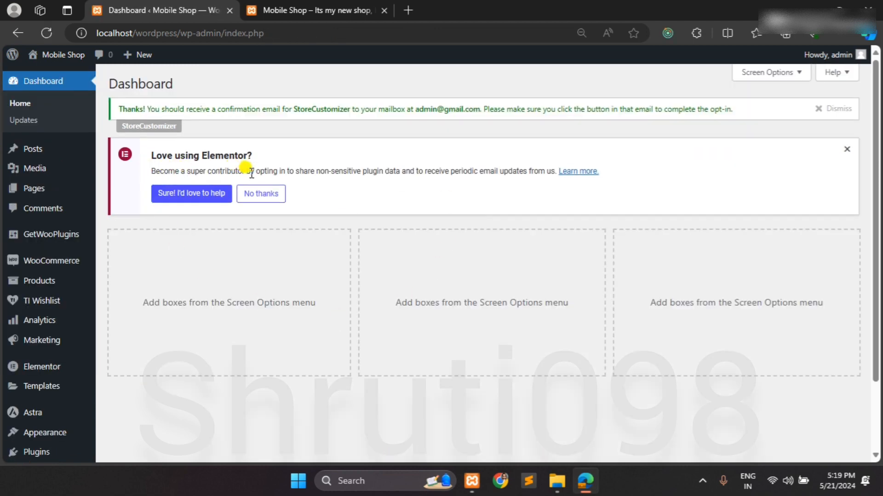
{"action": "left_click", "coordinate": [259, 197]}
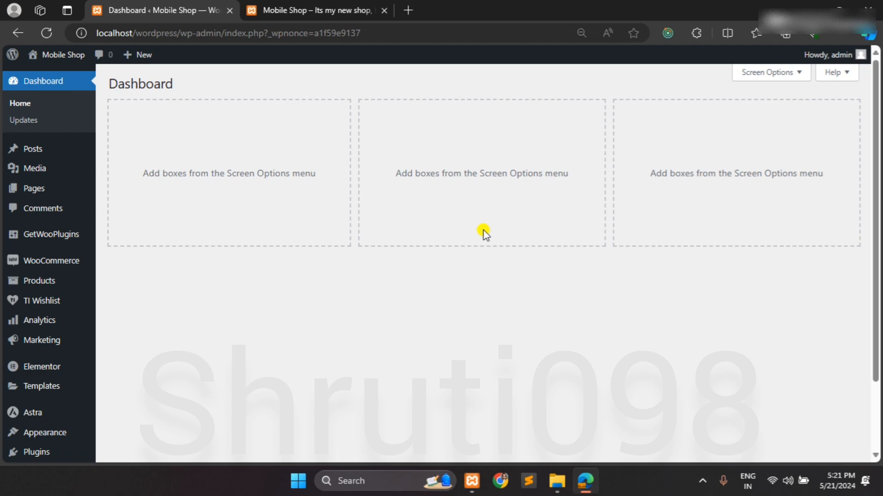
- Look through the Mobile Shop home page in the storefront tab and open its Shop page
{"action": "left_click", "coordinate": [308, 10]}
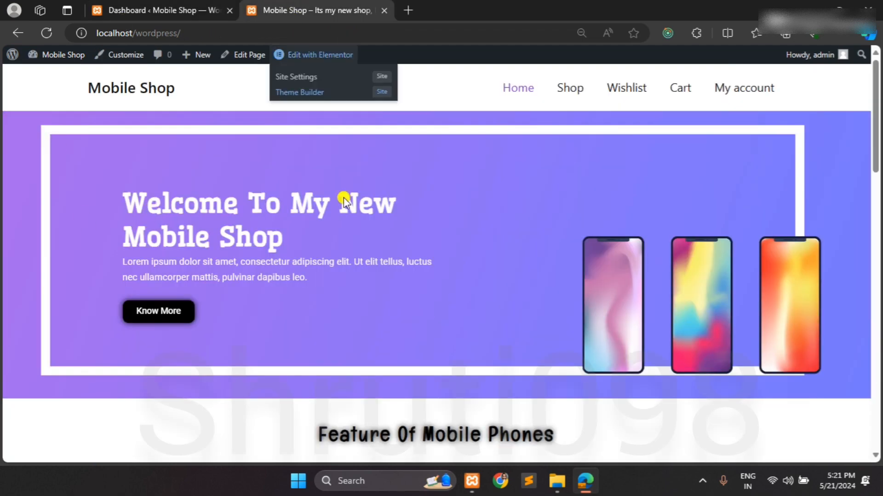
{"action": "scroll", "coordinate": [365, 240], "scroll_direction": "down", "scroll_amount": 15}
{"action": "scroll", "coordinate": [365, 244], "scroll_direction": "up", "scroll_amount": 15}
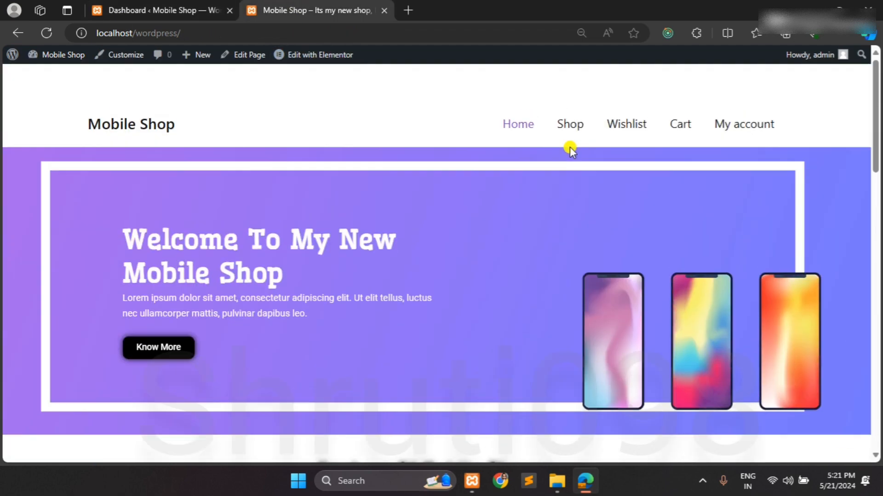
{"action": "scroll", "coordinate": [570, 97], "scroll_direction": "down", "scroll_amount": 1}
{"action": "left_click", "coordinate": [570, 97]}
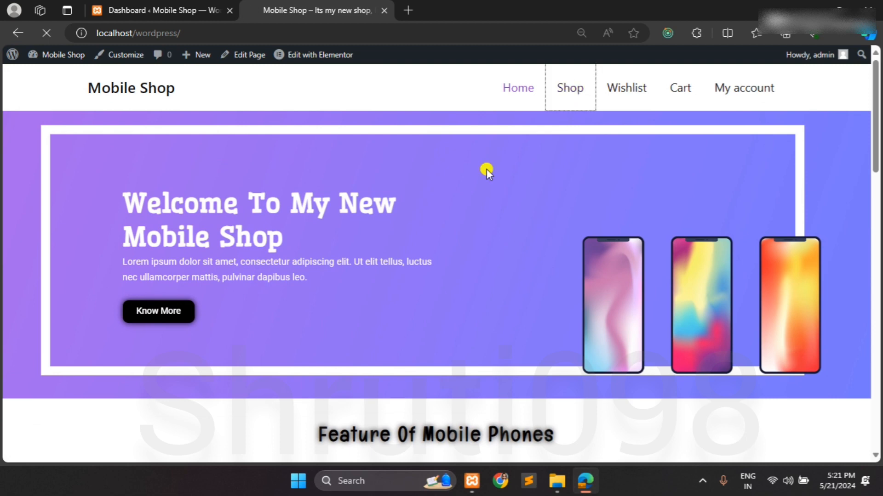
{"action": "left_click", "coordinate": [184, 9]}
{"action": "mouse_move", "coordinate": [30, 282]}
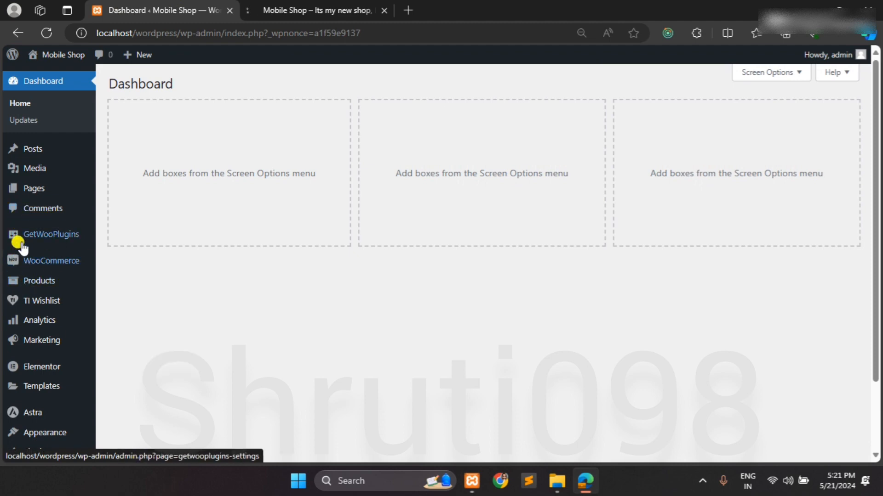
{"action": "mouse_move", "coordinate": [35, 261]}
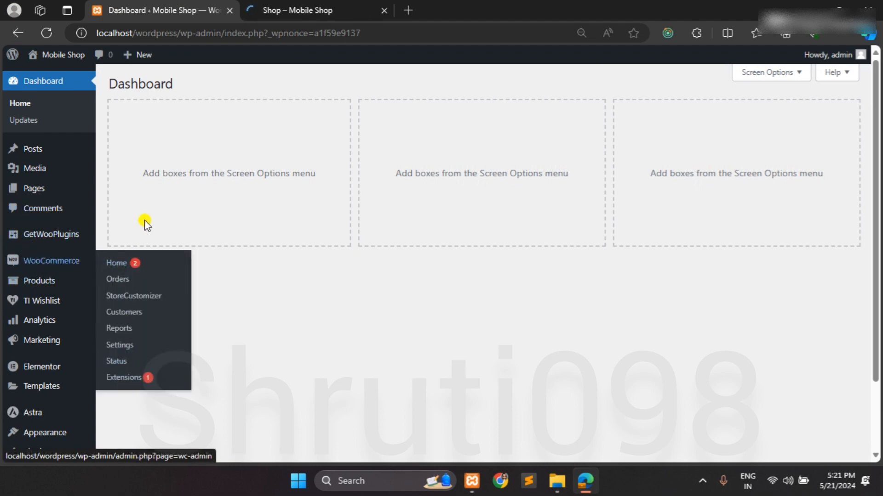
- Start customizing the Shop page and open localhost/wordpress/shop/ in a separate browser tab
{"action": "left_click", "coordinate": [294, 10]}
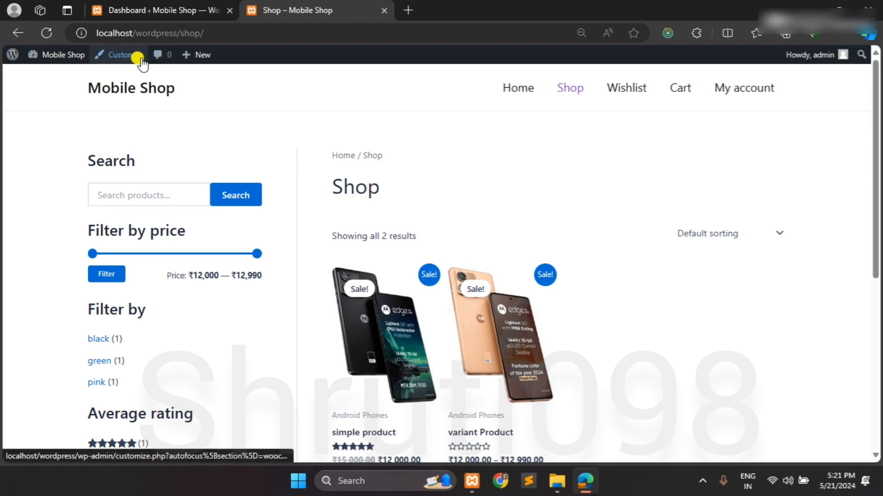
{"action": "left_click", "coordinate": [104, 54]}
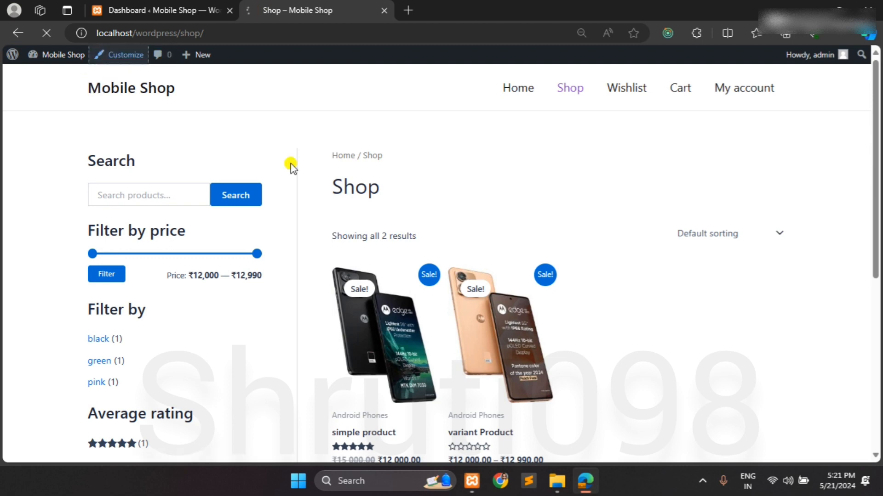
{"action": "left_click", "coordinate": [236, 32]}
{"action": "key", "text": "ctrl+c"}
{"action": "left_click", "coordinate": [408, 9]}
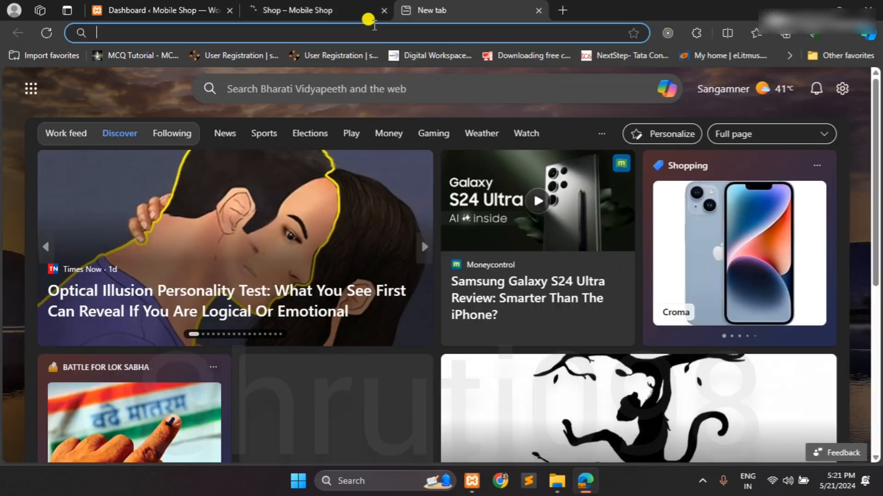
{"action": "key", "text": "ctrl+v"}
{"action": "key", "text": "Return"}
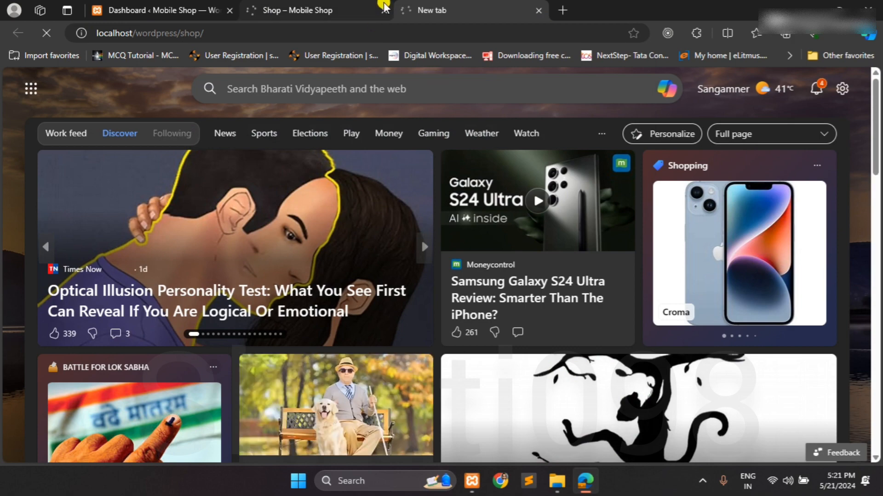
{"action": "left_click", "coordinate": [320, 10]}
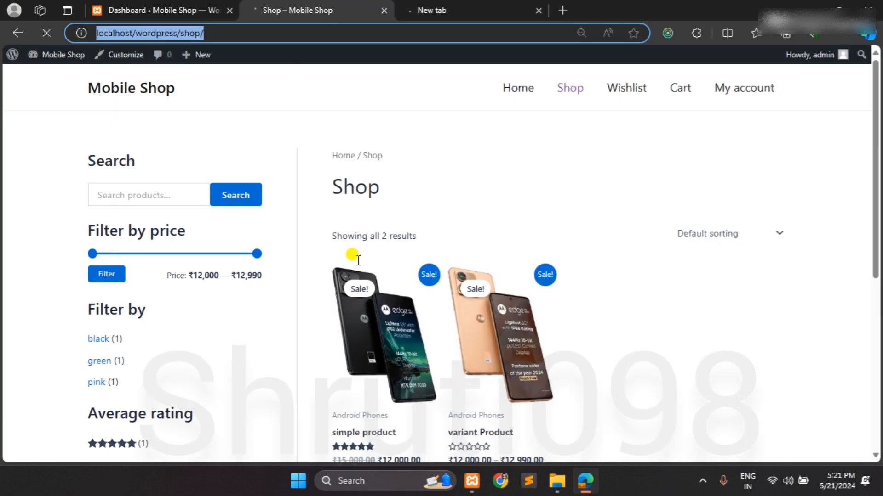
{"action": "left_click", "coordinate": [440, 6]}
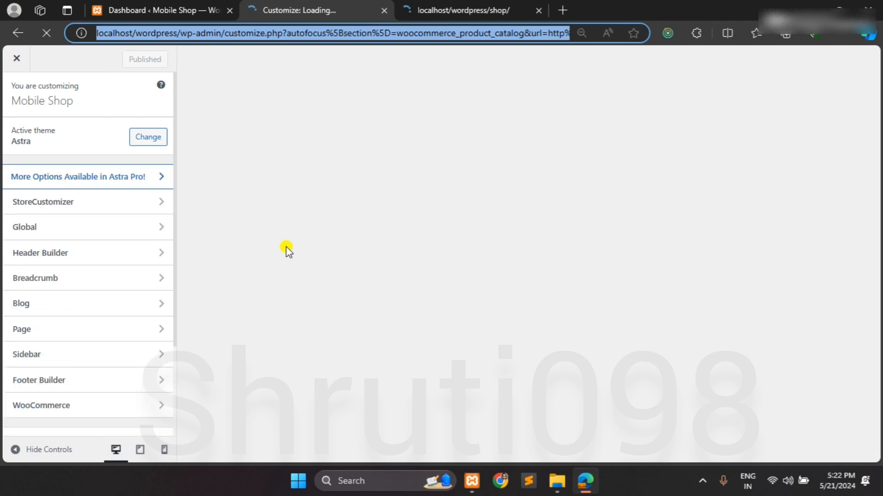
- Leave the Product Catalog section of the Customizer and open the general StoreCustomizer settings
{"action": "scroll", "coordinate": [75, 359], "scroll_direction": "down", "scroll_amount": 3}
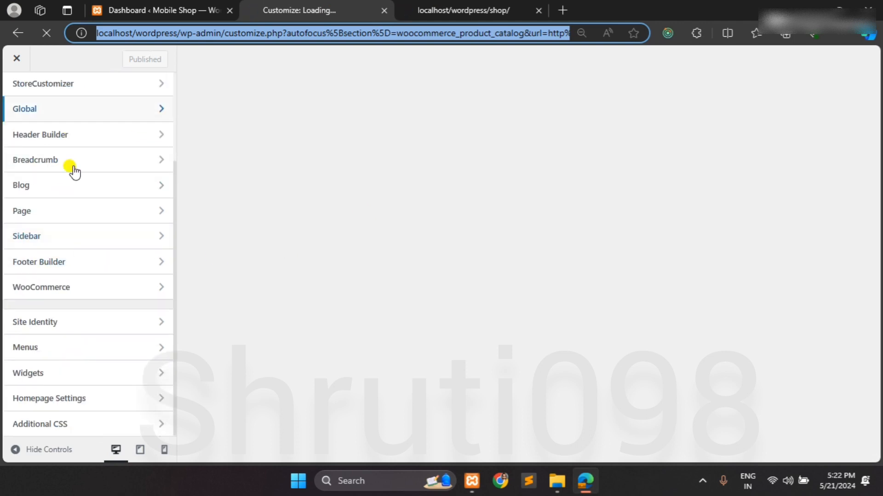
{"action": "scroll", "coordinate": [57, 328], "scroll_direction": "up", "scroll_amount": 3}
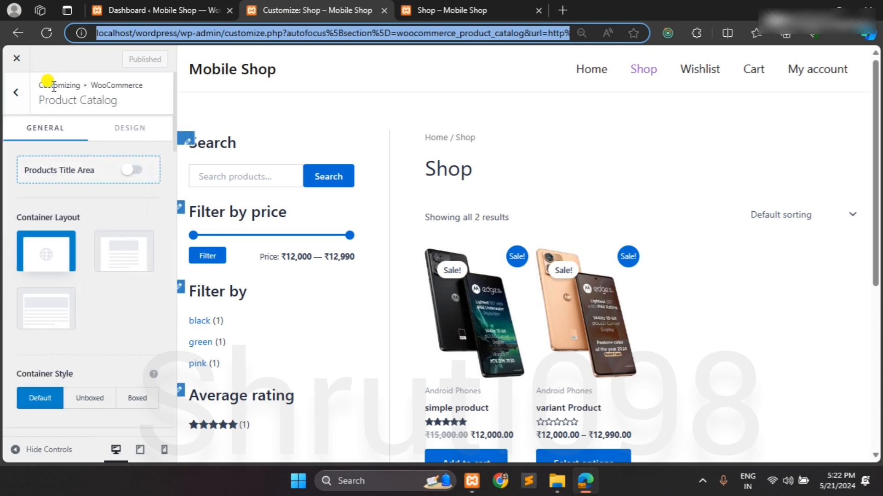
{"action": "left_click", "coordinate": [14, 94]}
{"action": "left_click", "coordinate": [14, 94]}
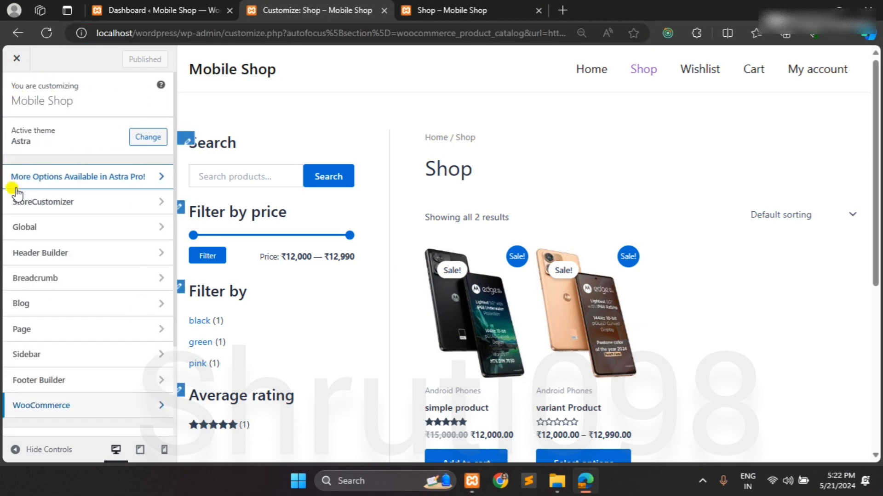
{"action": "left_click", "coordinate": [62, 206]}
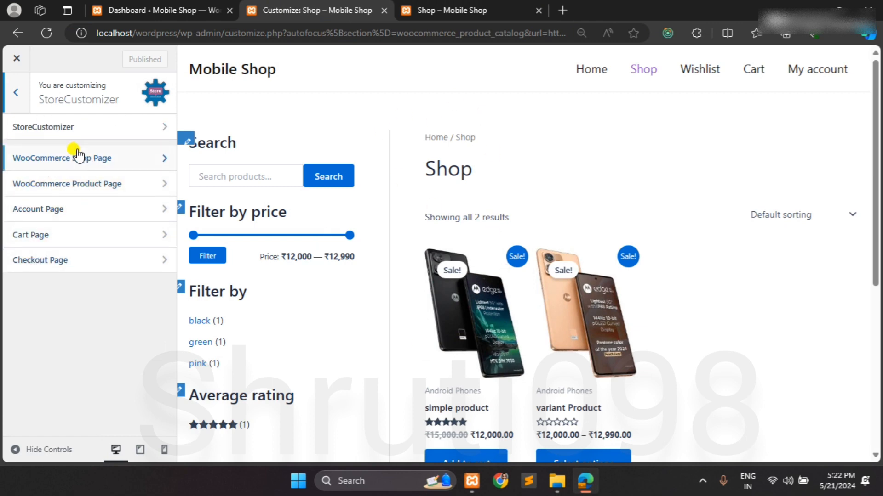
{"action": "left_click", "coordinate": [130, 130]}
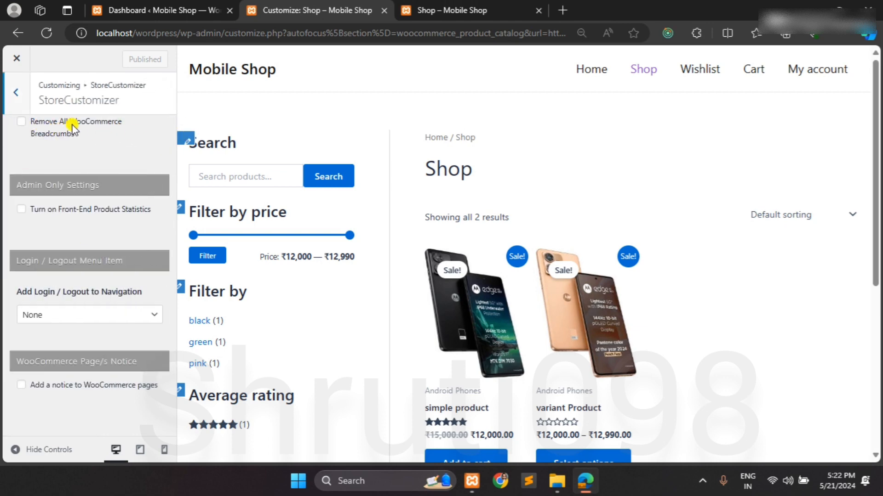
- Check the live Shop and Wishlist pages, then enable Remove All WooCommerce Breadcrumbs in the StoreCustomizer settings
{"action": "left_click", "coordinate": [441, 10]}
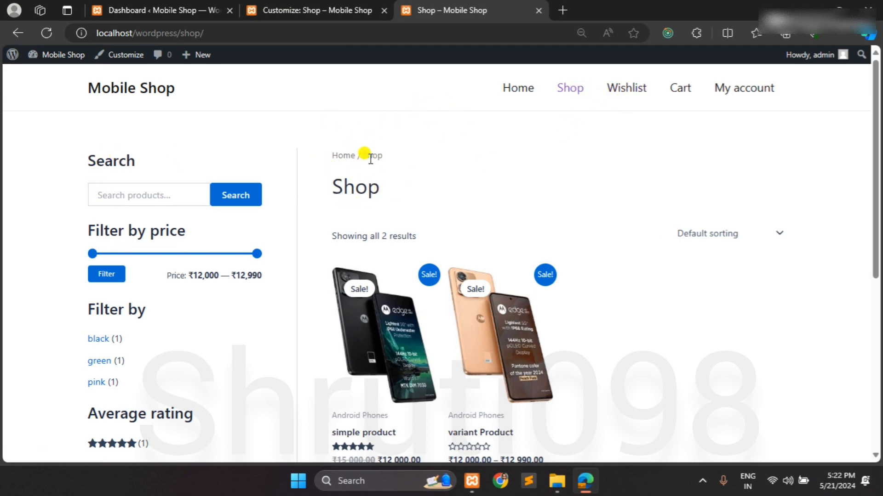
{"action": "left_click", "coordinate": [636, 91]}
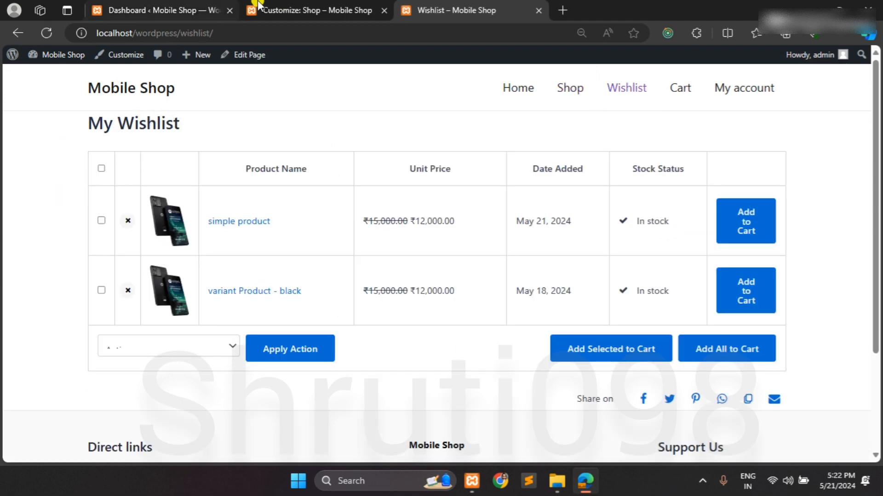
{"action": "left_click", "coordinate": [332, 6]}
{"action": "left_click", "coordinate": [21, 122]}
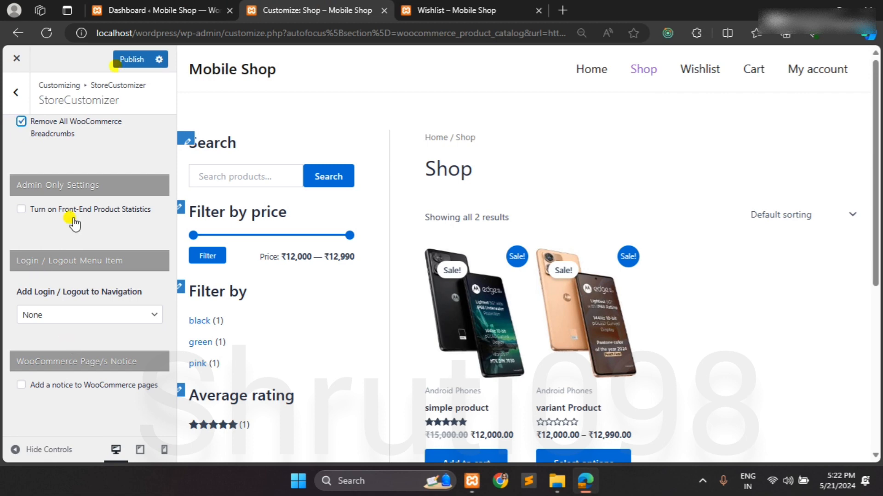
- Publish the removal of all WooCommerce breadcrumbs and check it on the reloaded live Wishlist page and the Shop page
{"action": "left_click", "coordinate": [126, 59]}
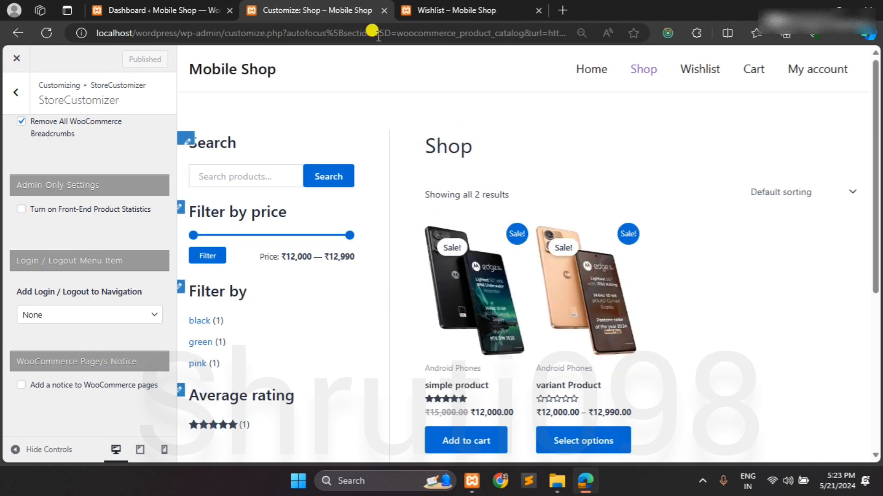
{"action": "left_click", "coordinate": [402, 10]}
{"action": "left_click", "coordinate": [386, 27]}
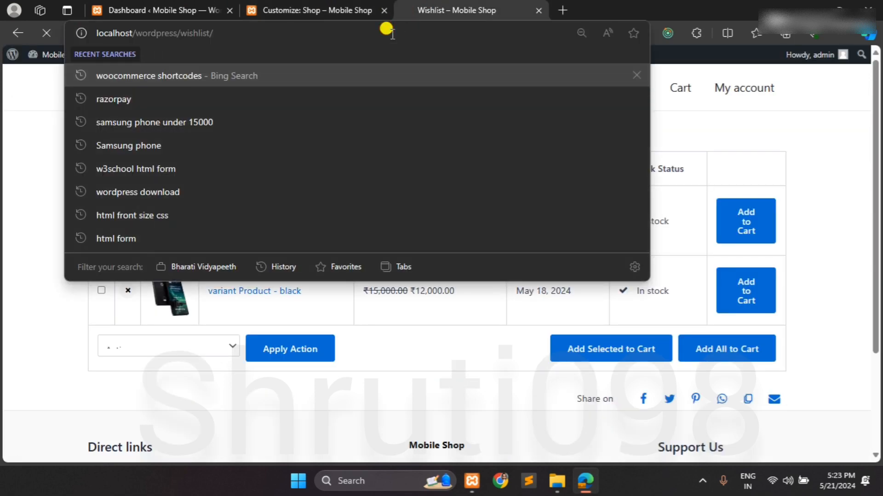
{"action": "key", "text": "Return"}
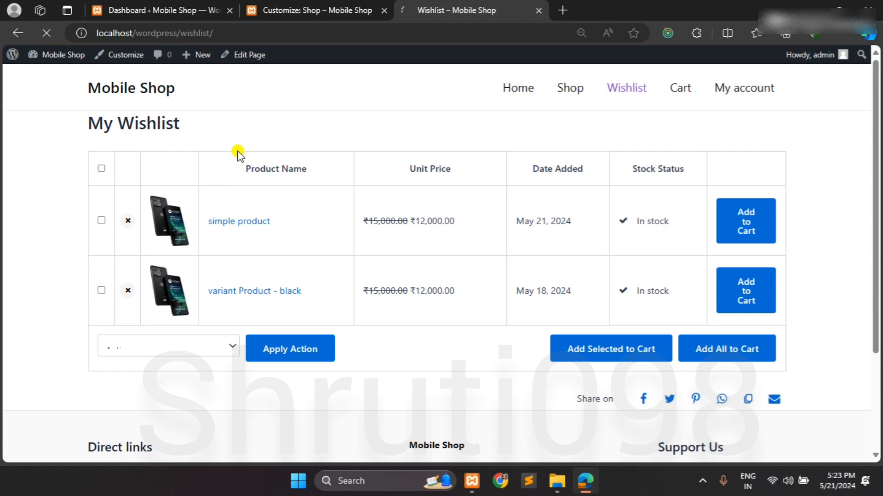
{"action": "left_click", "coordinate": [569, 92]}
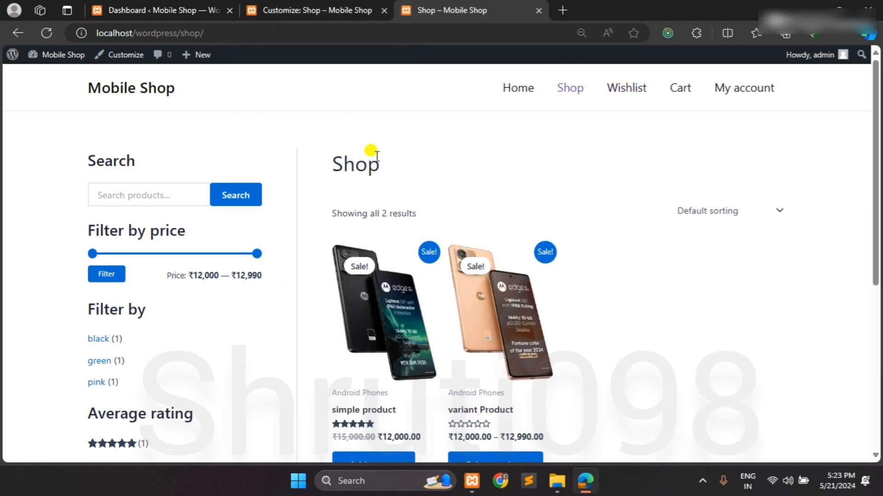
- Turn off Remove All WooCommerce Breadcrumbs in the StoreCustomizer settings and publish the change
{"action": "left_click", "coordinate": [296, 9]}
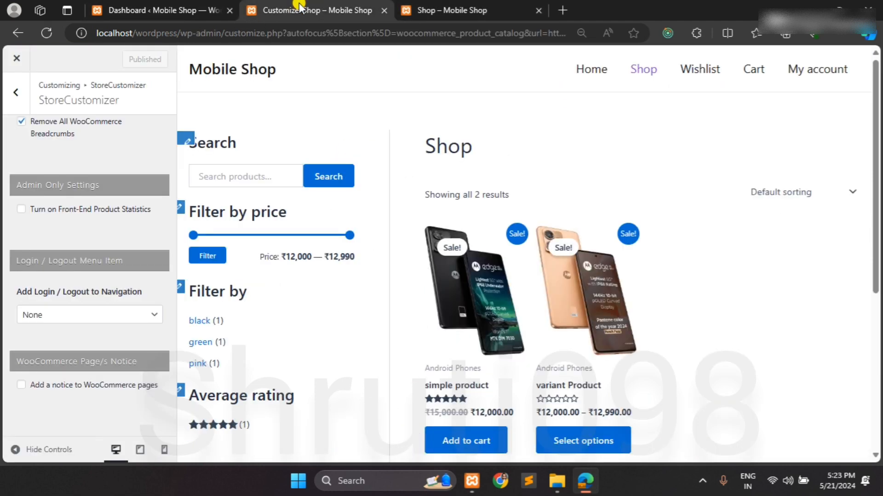
{"action": "left_click", "coordinate": [20, 122]}
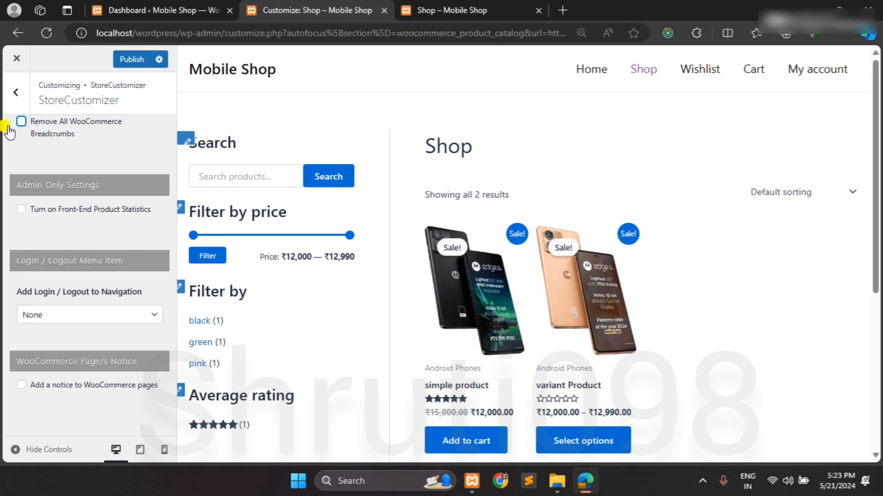
{"action": "left_click", "coordinate": [122, 62]}
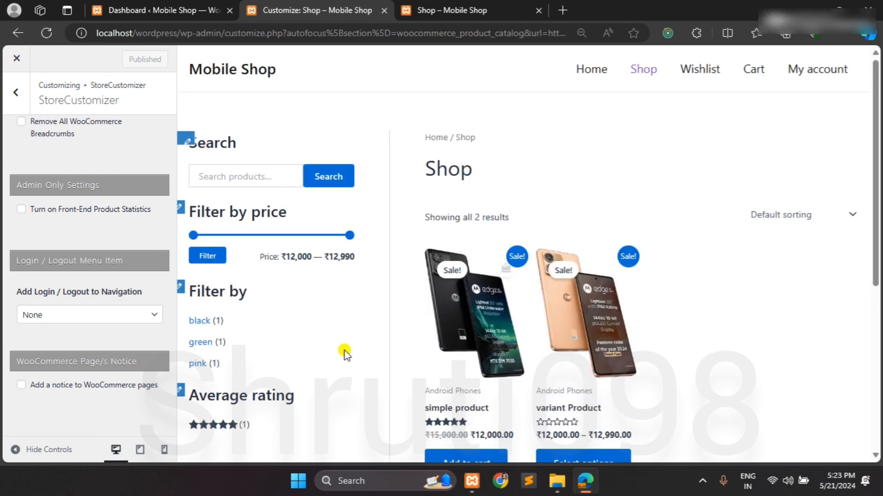
- Look through the Shop page preview and check the Add Login / Logout to Navigation setting
{"action": "scroll", "coordinate": [388, 285], "scroll_direction": "down", "scroll_amount": 8}
{"action": "scroll", "coordinate": [388, 286], "scroll_direction": "up", "scroll_amount": 7}
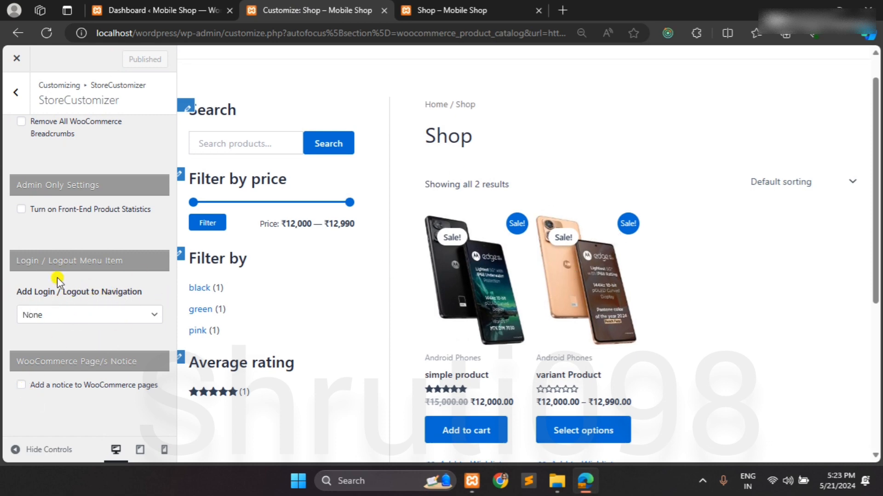
{"action": "left_click", "coordinate": [102, 318]}
{"action": "left_click", "coordinate": [102, 317]}
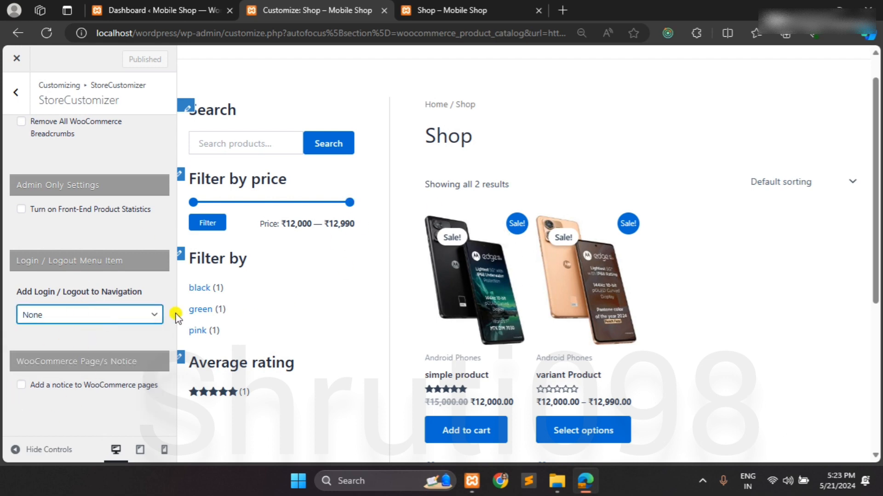
- Try adding a notice to WooCommerce pages, review its title, text and page placement options, and disable the notice again
{"action": "left_click", "coordinate": [122, 390]}
{"action": "scroll", "coordinate": [121, 390], "scroll_direction": "down", "scroll_amount": 3}
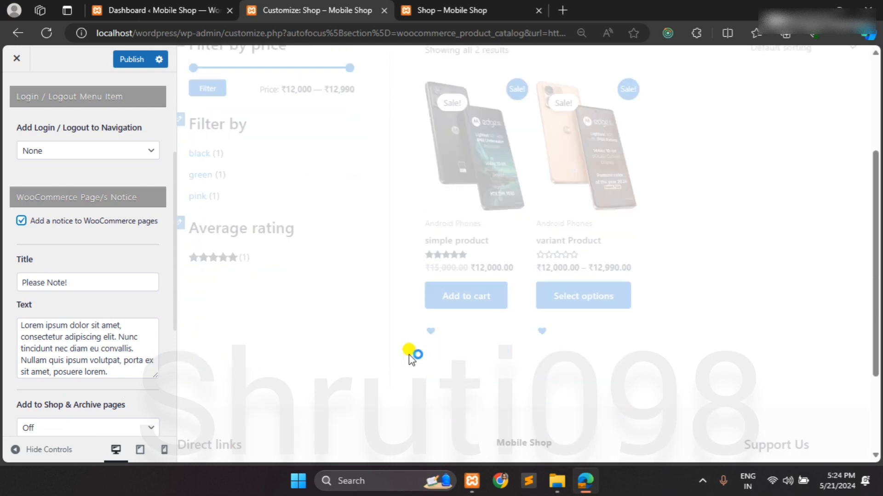
{"action": "scroll", "coordinate": [43, 329], "scroll_direction": "down", "scroll_amount": 5}
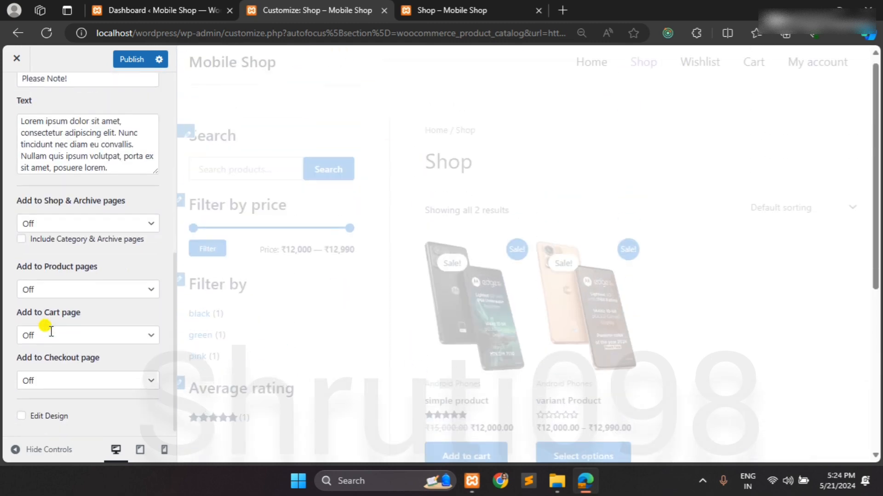
{"action": "scroll", "coordinate": [49, 327], "scroll_direction": "up", "scroll_amount": 4}
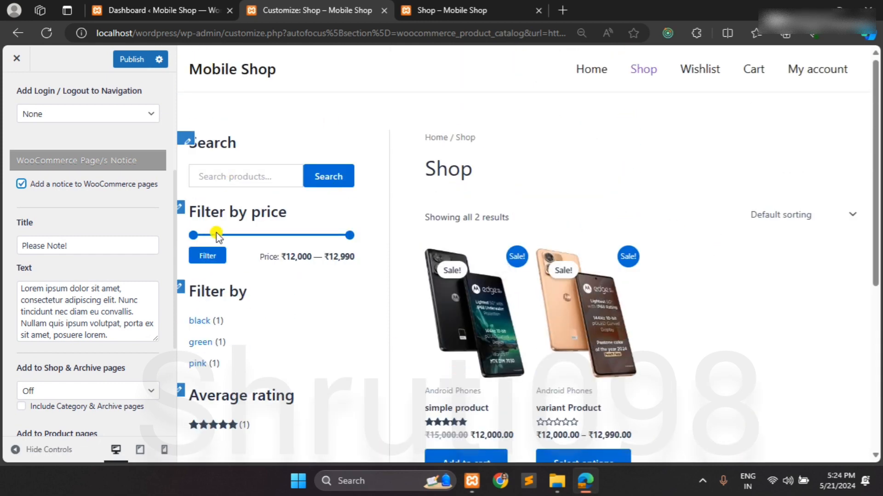
{"action": "scroll", "coordinate": [559, 246], "scroll_direction": "down", "scroll_amount": 7}
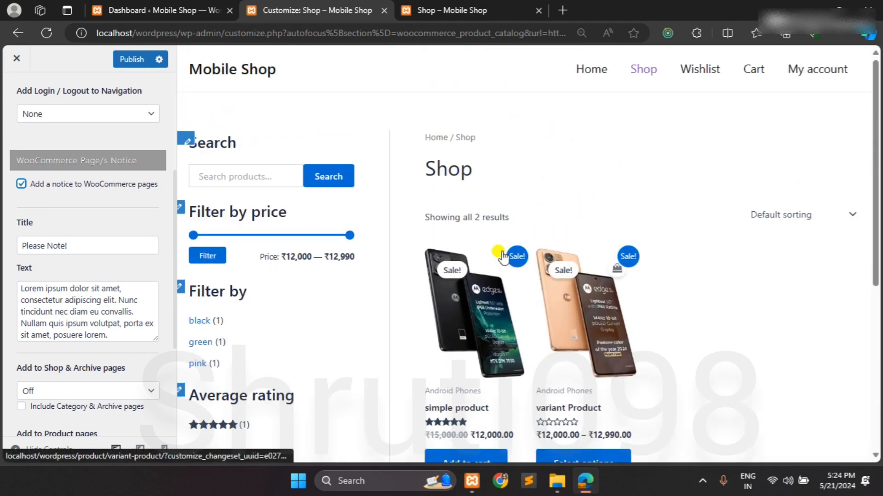
{"action": "left_click", "coordinate": [22, 183]}
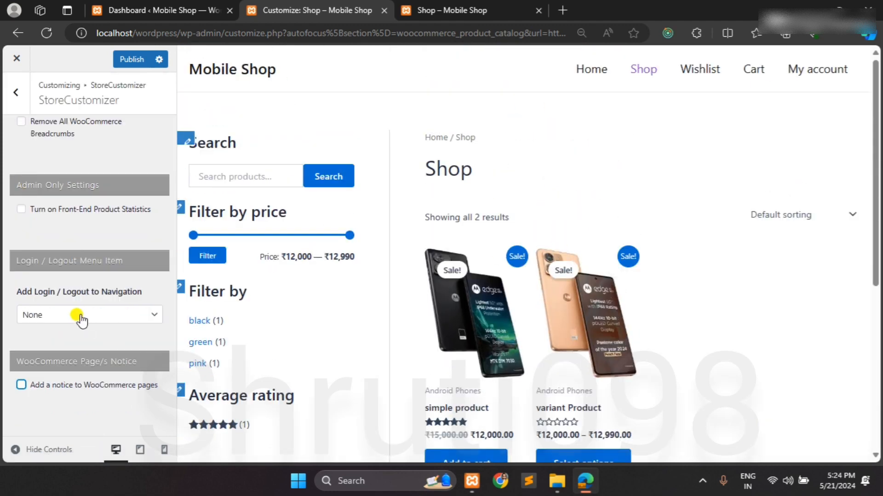
{"action": "left_click", "coordinate": [20, 210]}
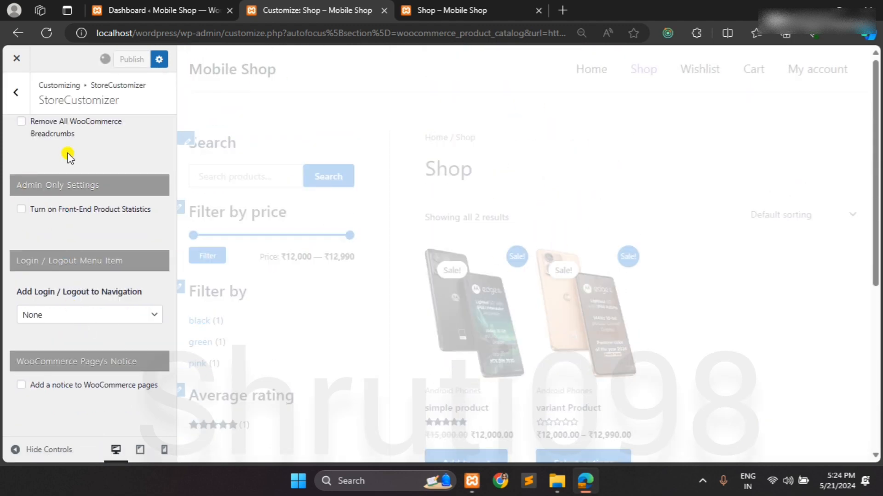
- Leave the general StoreCustomizer settings and open the WooCommerce Shop Page settings
{"action": "left_click", "coordinate": [16, 92]}
{"action": "left_click", "coordinate": [19, 165]}
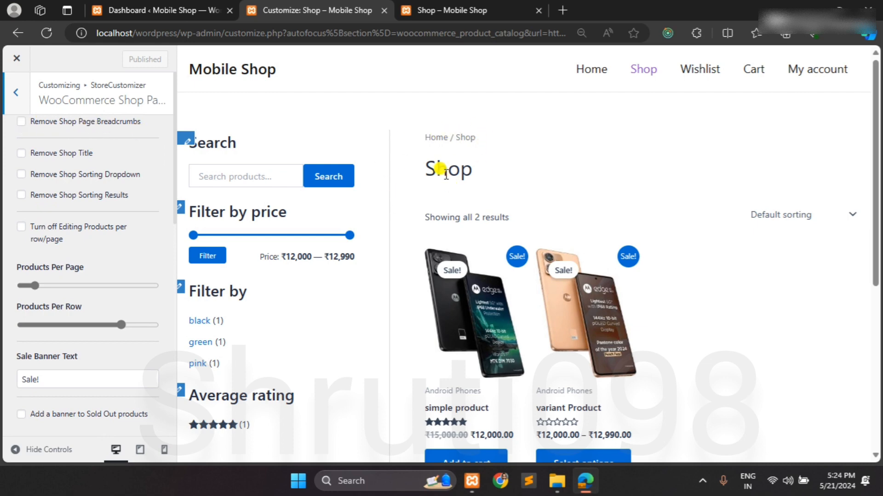
- Try Remove Shop Page Breadcrumbs together with Remove Shop Title in the preview, and turn the breadcrumb option back off
{"action": "left_click", "coordinate": [20, 122]}
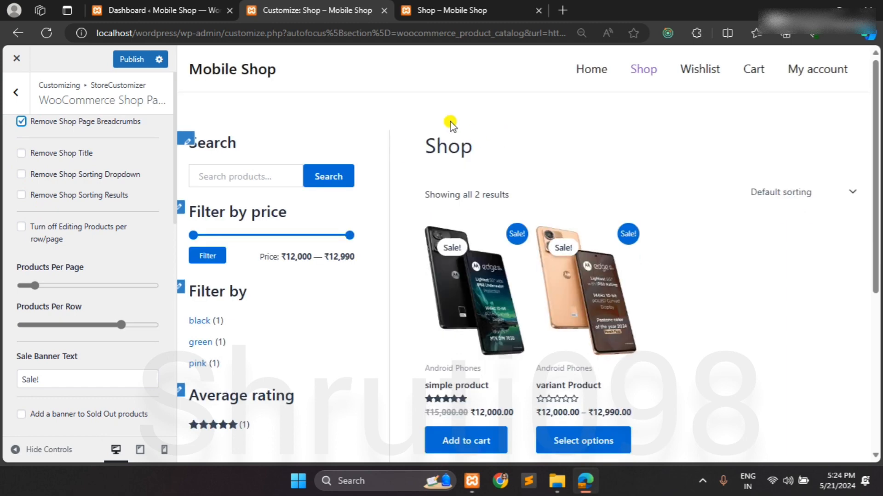
{"action": "scroll", "coordinate": [129, 175], "scroll_direction": "down", "scroll_amount": 1}
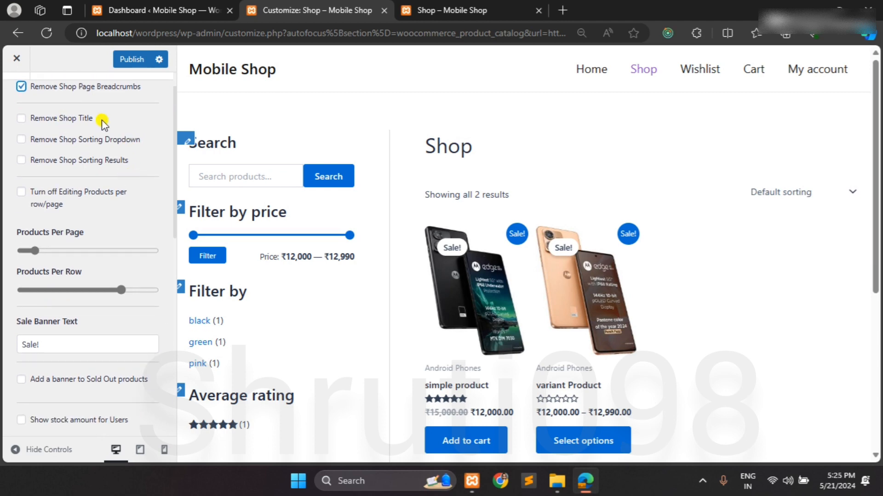
{"action": "left_click", "coordinate": [21, 119]}
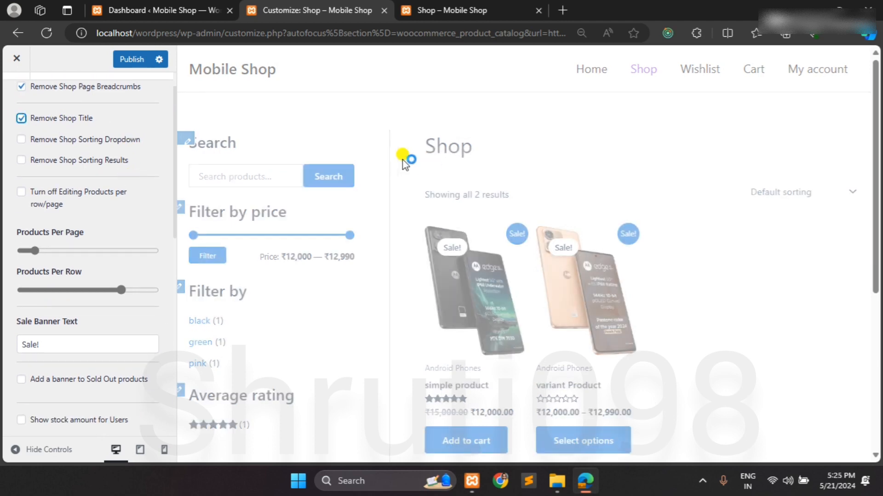
{"action": "scroll", "coordinate": [59, 183], "scroll_direction": "up", "scroll_amount": 1}
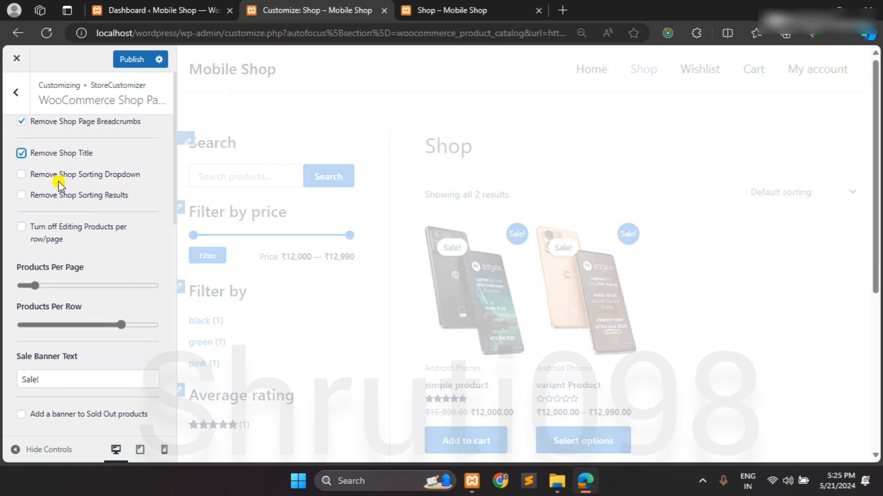
{"action": "left_click", "coordinate": [21, 121]}
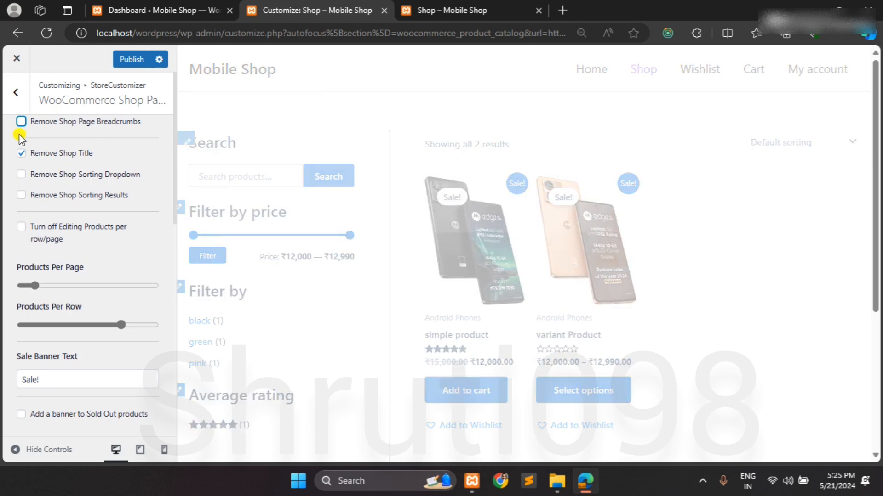
- Enable Remove Shop Sorting Dropdown and turn off Remove Shop Title
{"action": "scroll", "coordinate": [69, 207], "scroll_direction": "down", "scroll_amount": 1}
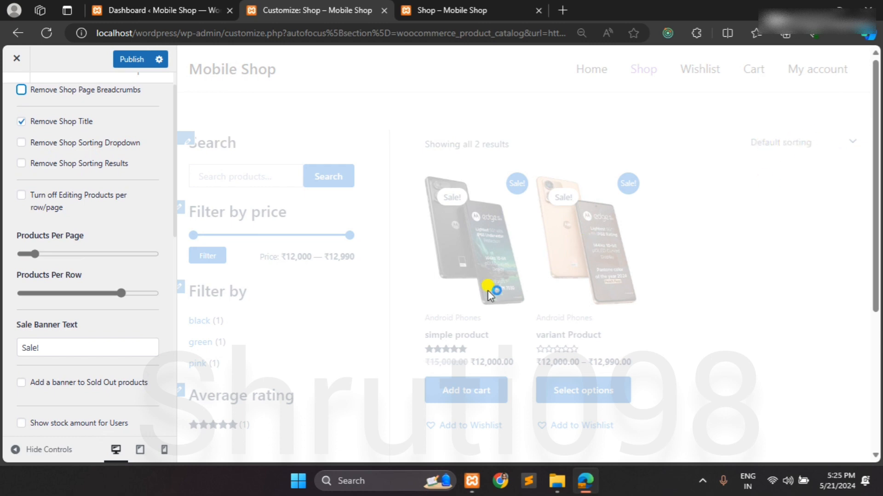
{"action": "left_click", "coordinate": [21, 143]}
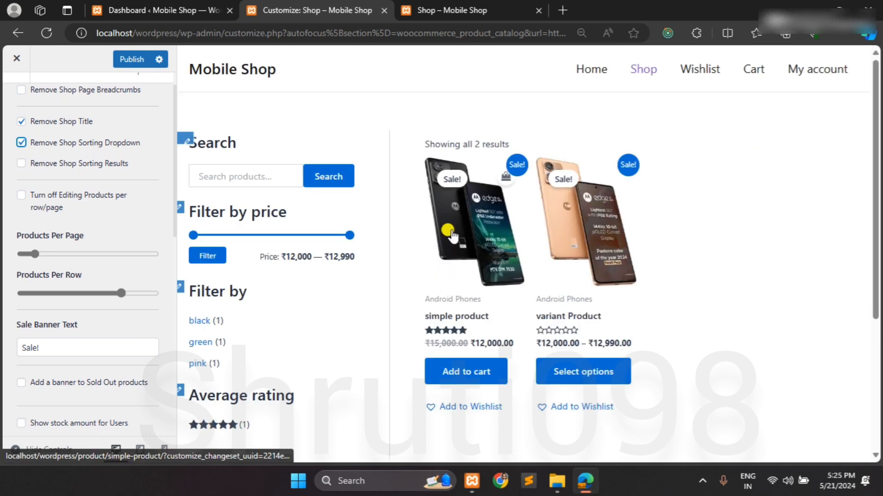
{"action": "left_click", "coordinate": [21, 122]}
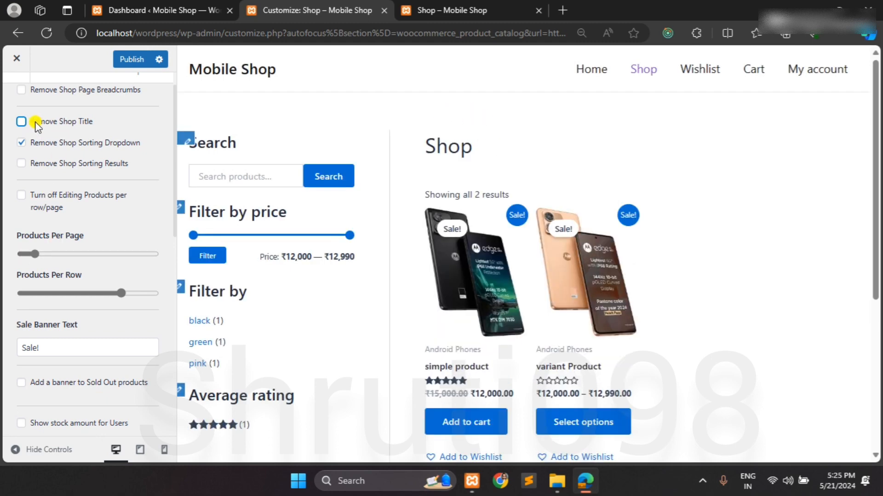
{"action": "scroll", "coordinate": [36, 138], "scroll_direction": "up", "scroll_amount": 1}
{"action": "scroll", "coordinate": [42, 154], "scroll_direction": "down", "scroll_amount": 2}
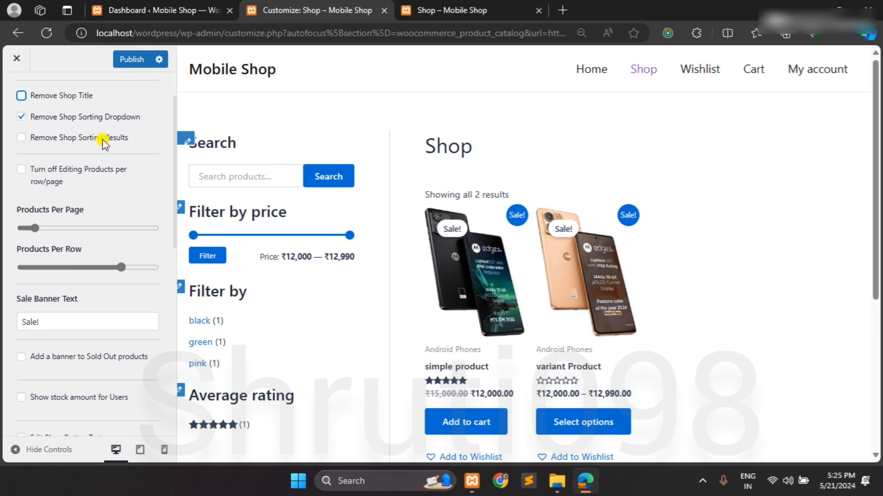
- Enable Turn off Editing Products per row/page and check the product grid in the Shop preview
{"action": "scroll", "coordinate": [49, 189], "scroll_direction": "down", "scroll_amount": 1}
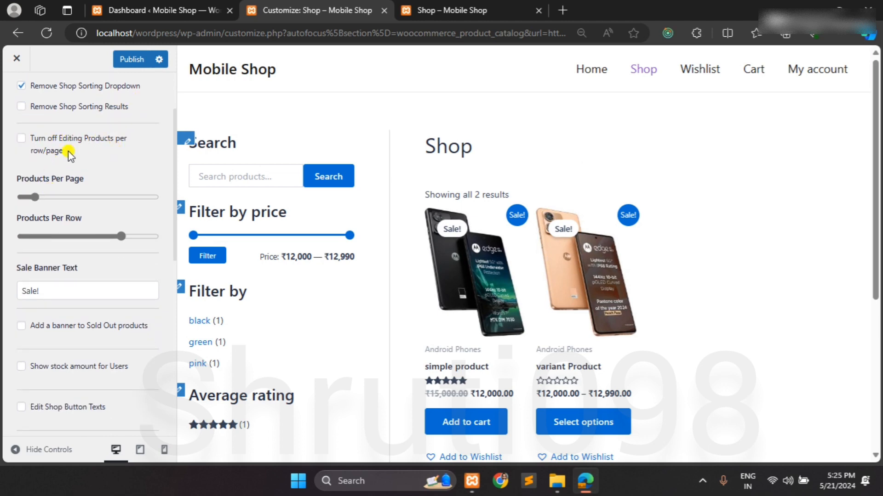
{"action": "left_click", "coordinate": [21, 138]}
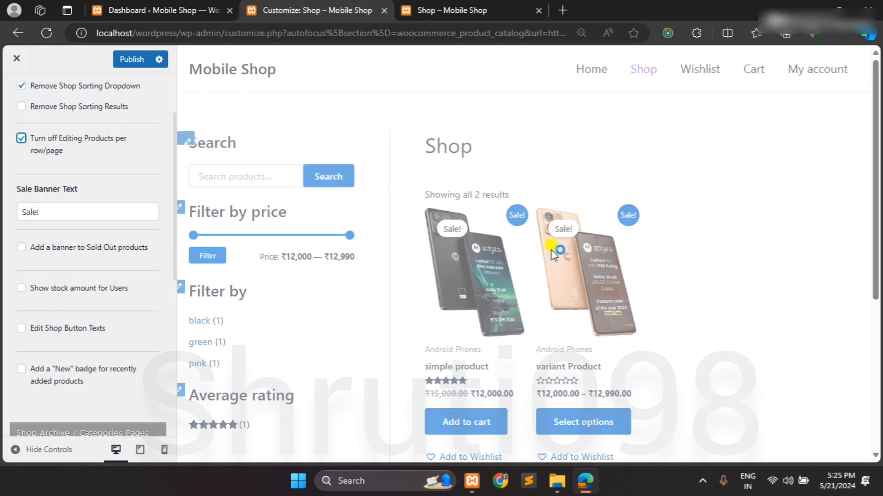
{"action": "scroll", "coordinate": [47, 238], "scroll_direction": "down", "scroll_amount": 2}
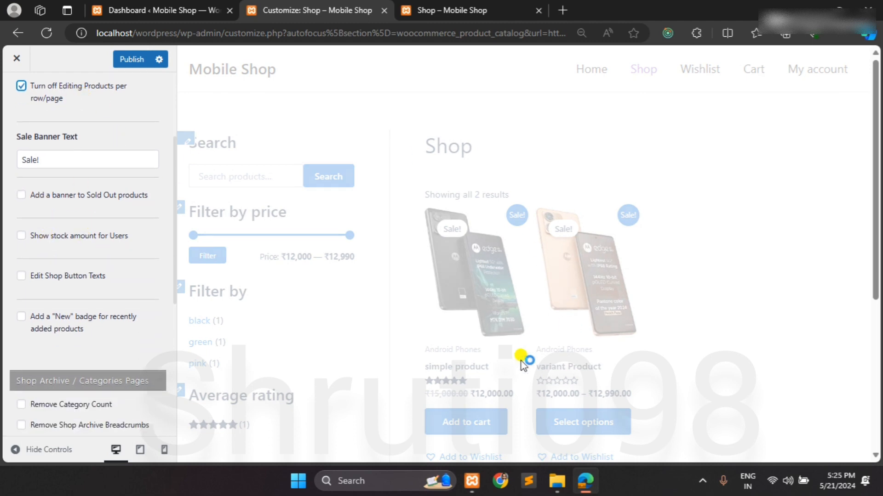
{"action": "scroll", "coordinate": [522, 360], "scroll_direction": "down", "scroll_amount": 1}
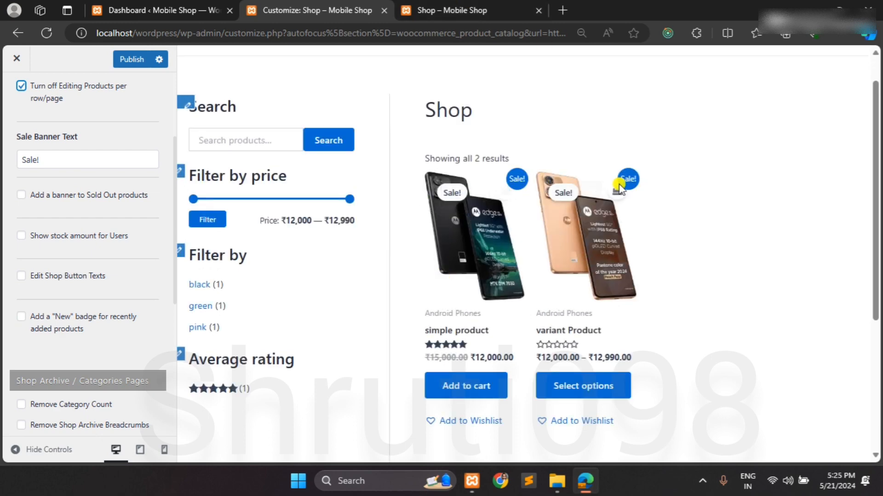
- Try "Sale!!" as the Sale Banner Text and restore it to "Sale!"
{"action": "left_click", "coordinate": [39, 160]}
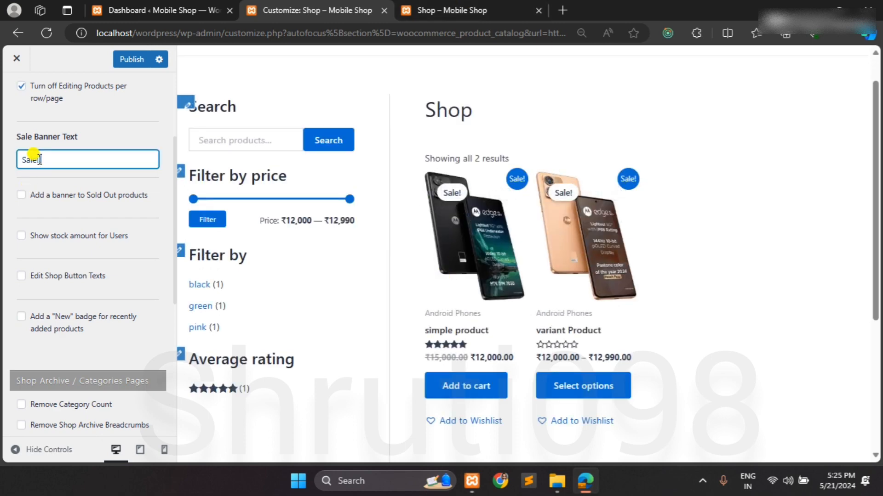
{"action": "type", "text": "!"}
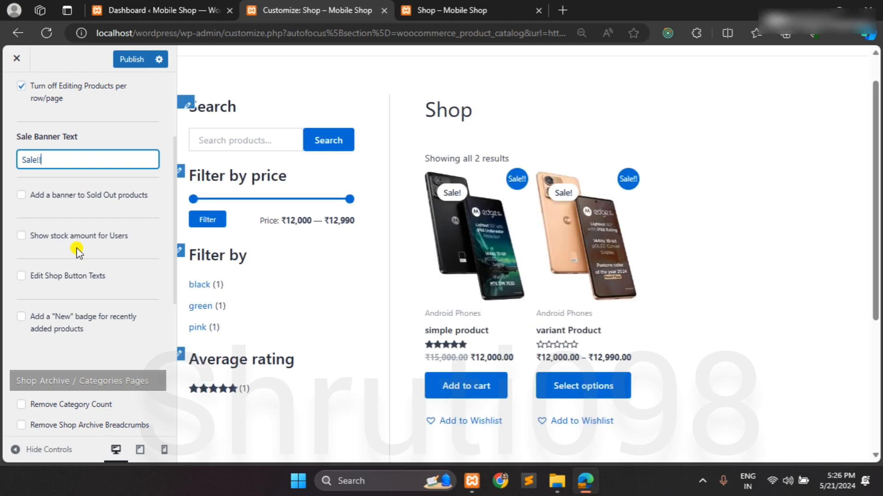
{"action": "double_click", "coordinate": [46, 159]}
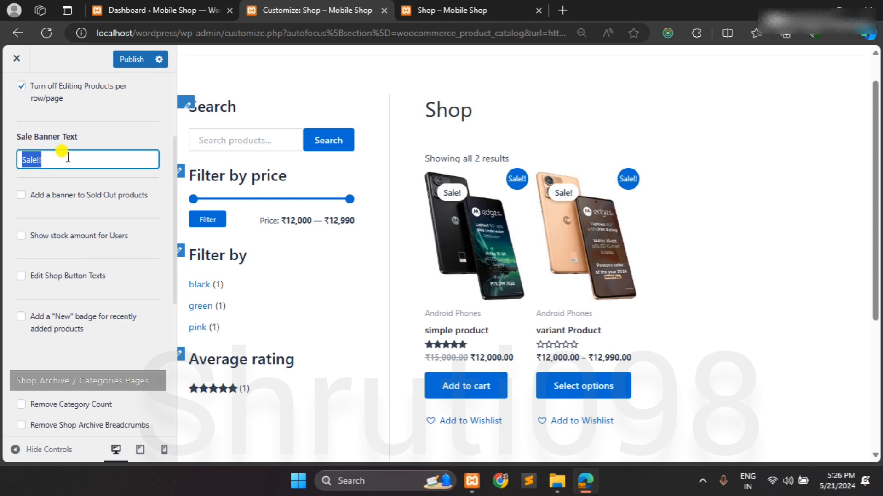
{"action": "left_click", "coordinate": [45, 159]}
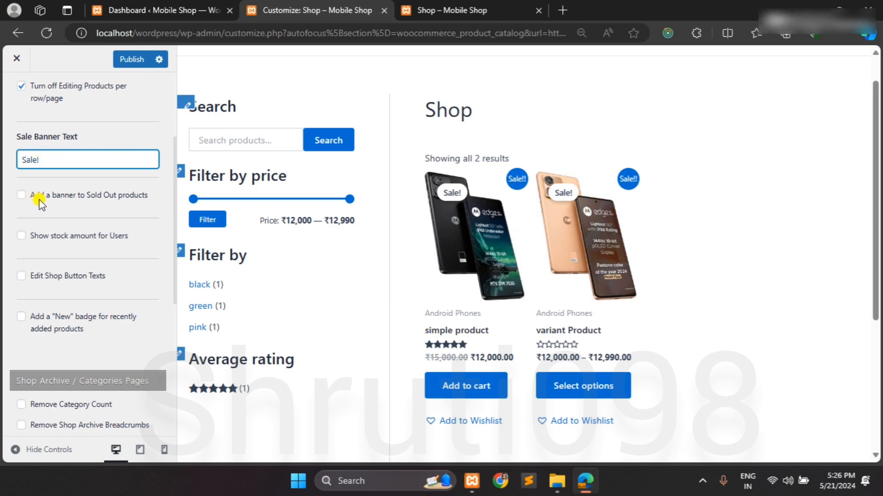
- Enable Add a banner to Sold Out products in the Shop page settings
{"action": "scroll", "coordinate": [23, 203], "scroll_direction": "down", "scroll_amount": 1}
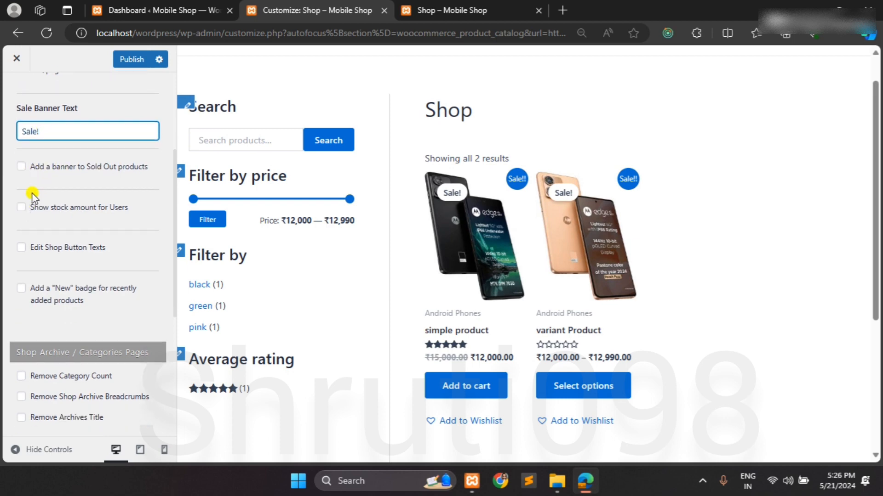
{"action": "left_click", "coordinate": [22, 166]}
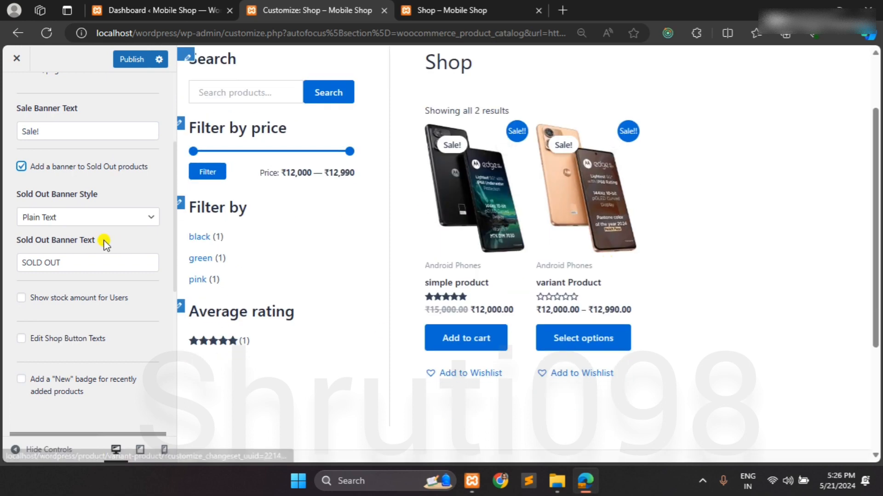
- Set the Sold Out Banner Style to Angle Over Image and check the Shop page preview
{"action": "scroll", "coordinate": [102, 239], "scroll_direction": "down", "scroll_amount": 1}
{"action": "scroll", "coordinate": [83, 306], "scroll_direction": "down", "scroll_amount": 1}
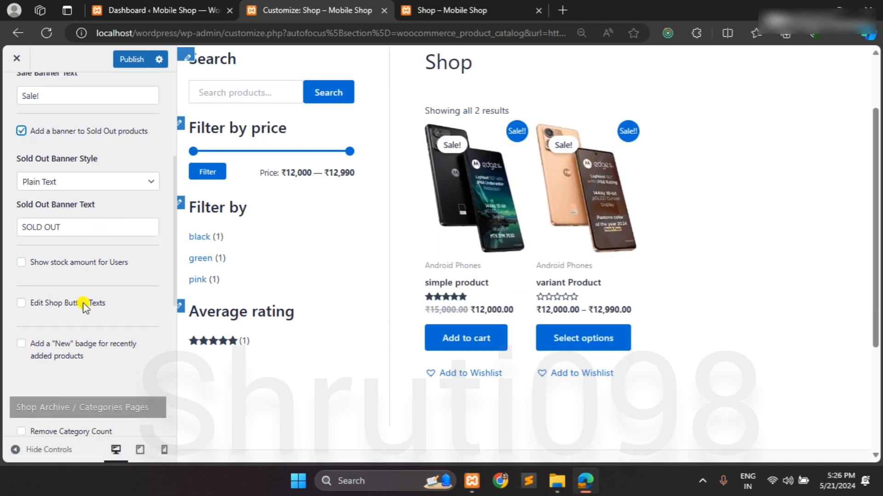
{"action": "left_click", "coordinate": [78, 177]}
{"action": "left_click", "coordinate": [71, 209]}
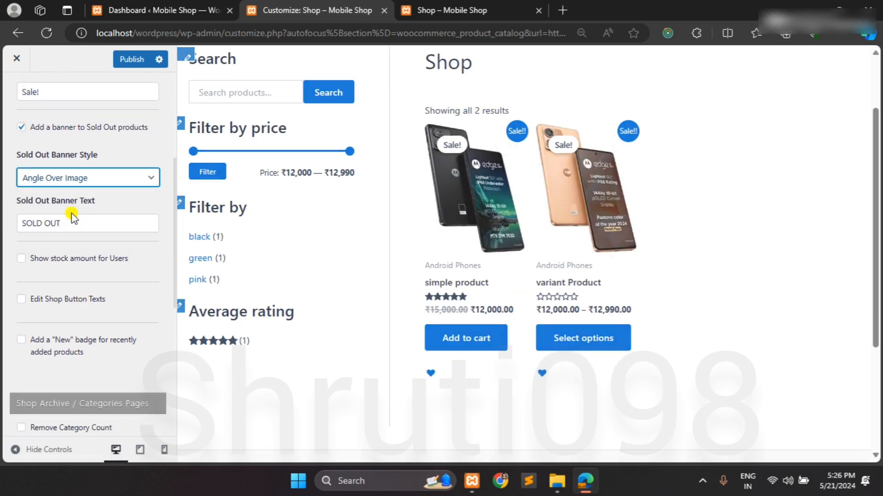
{"action": "scroll", "coordinate": [71, 214], "scroll_direction": "down", "scroll_amount": 1}
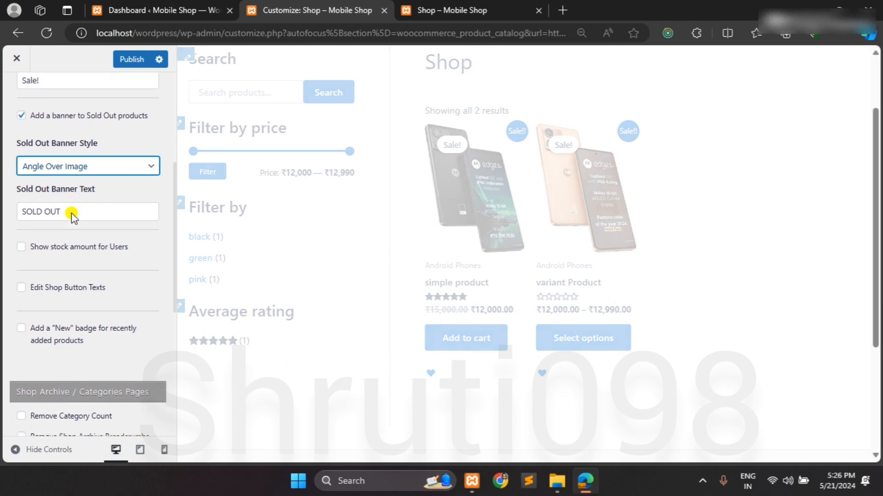
{"action": "scroll", "coordinate": [71, 214], "scroll_direction": "up", "scroll_amount": 1}
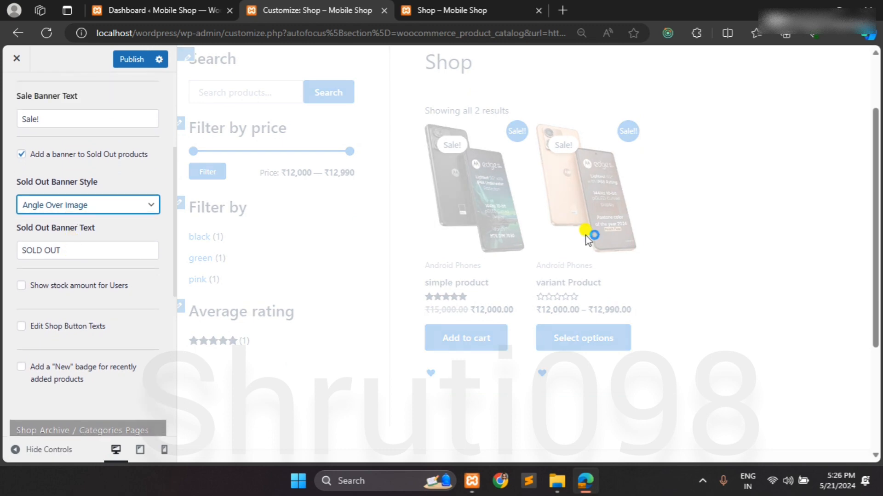
{"action": "scroll", "coordinate": [76, 293], "scroll_direction": "down", "scroll_amount": 1}
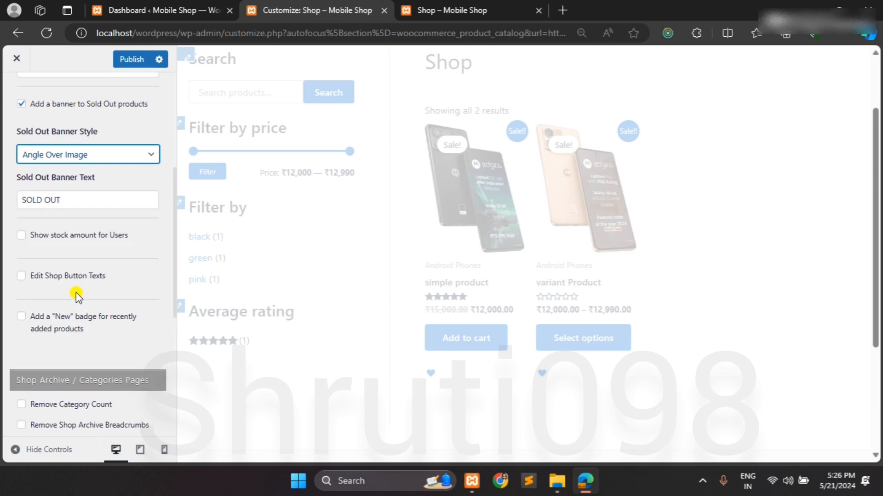
{"action": "scroll", "coordinate": [59, 195], "scroll_direction": "up", "scroll_amount": 2}
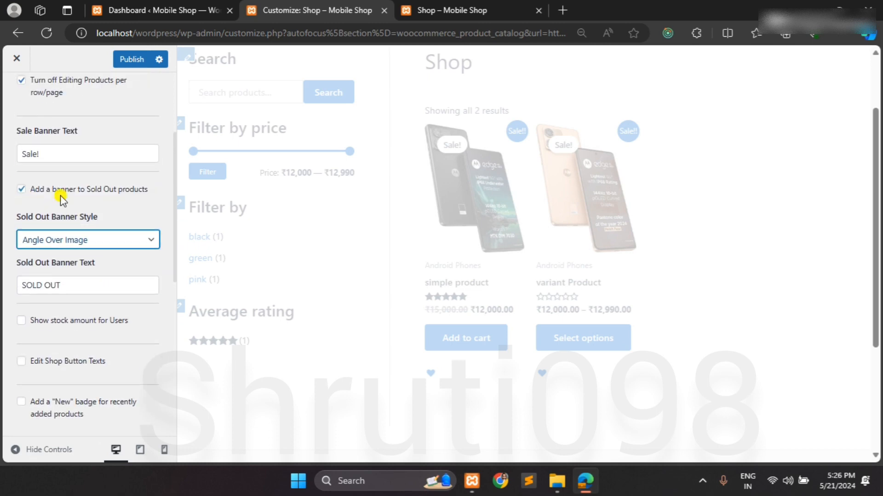
- Try Show stock amount for Users, review its low stock and stock amount texts, and turn the option off again
{"action": "scroll", "coordinate": [57, 186], "scroll_direction": "down", "scroll_amount": 4}
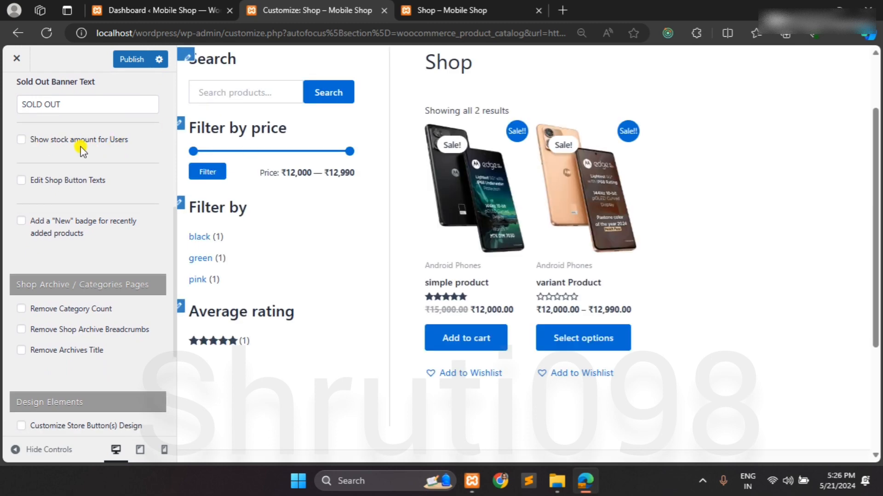
{"action": "left_click", "coordinate": [21, 139]}
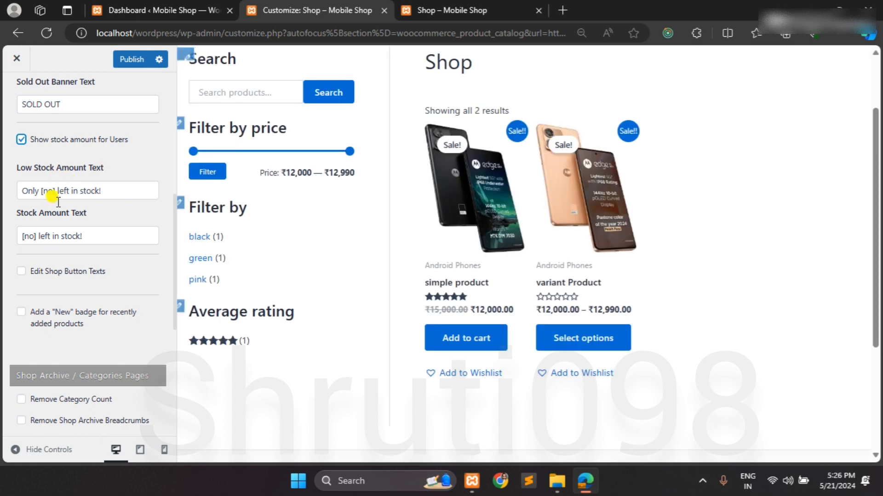
{"action": "scroll", "coordinate": [95, 222], "scroll_direction": "down", "scroll_amount": 1}
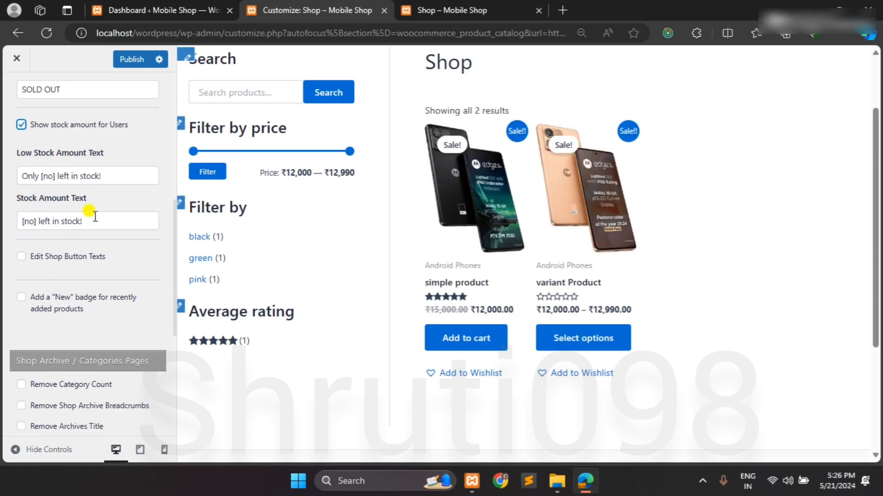
{"action": "scroll", "coordinate": [114, 221], "scroll_direction": "down", "scroll_amount": 1}
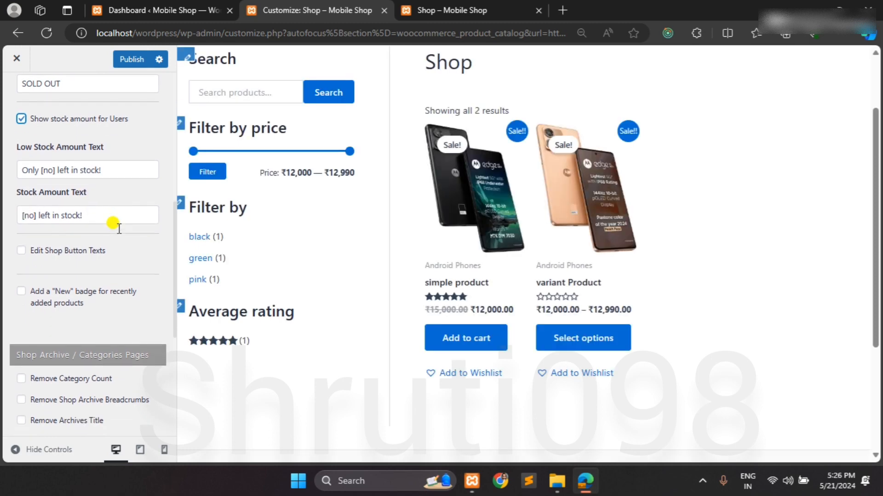
{"action": "left_click", "coordinate": [21, 114]}
- Enable Edit Shop Button Texts and set the Simple Product Button Text to "Buy Now"
{"action": "scroll", "coordinate": [75, 195], "scroll_direction": "down", "scroll_amount": 2}
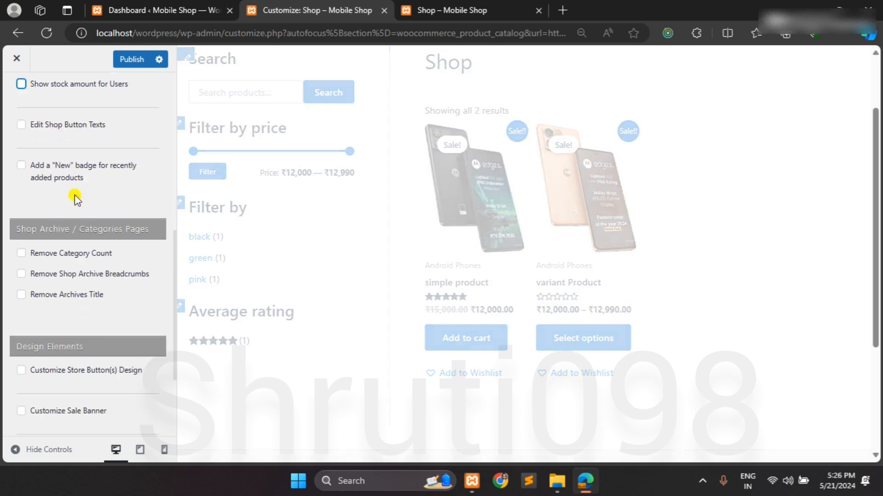
{"action": "scroll", "coordinate": [117, 178], "scroll_direction": "up", "scroll_amount": 1}
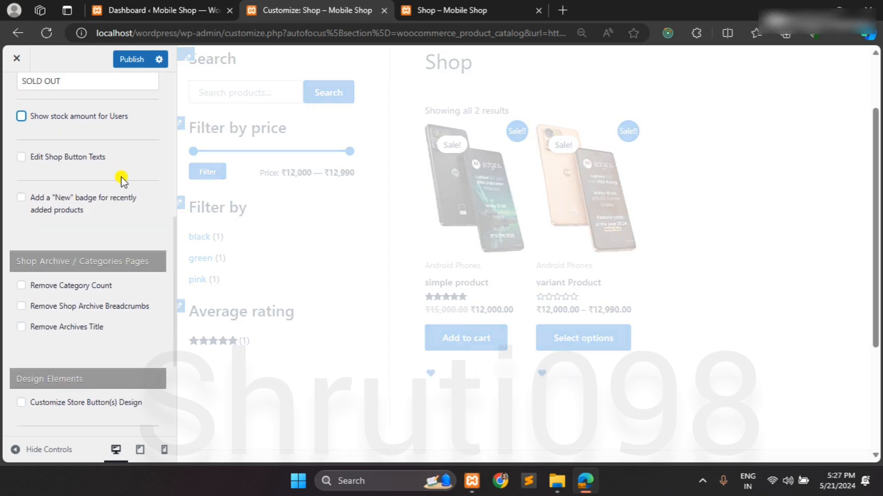
{"action": "left_click", "coordinate": [21, 157]}
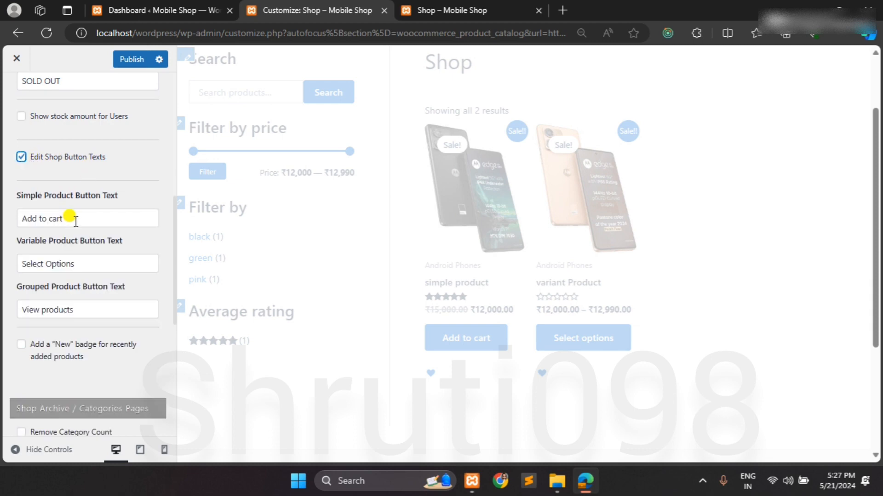
{"action": "triple_click", "coordinate": [65, 214]}
{"action": "type", "text": "Buy Now"}
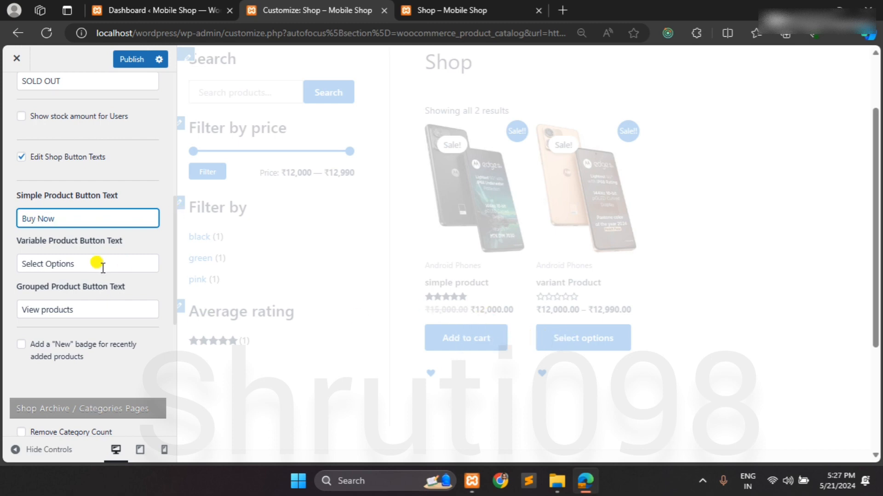
- Try "Select Your Options" as the Variable Product Button Text
{"action": "scroll", "coordinate": [102, 267], "scroll_direction": "down", "scroll_amount": 1}
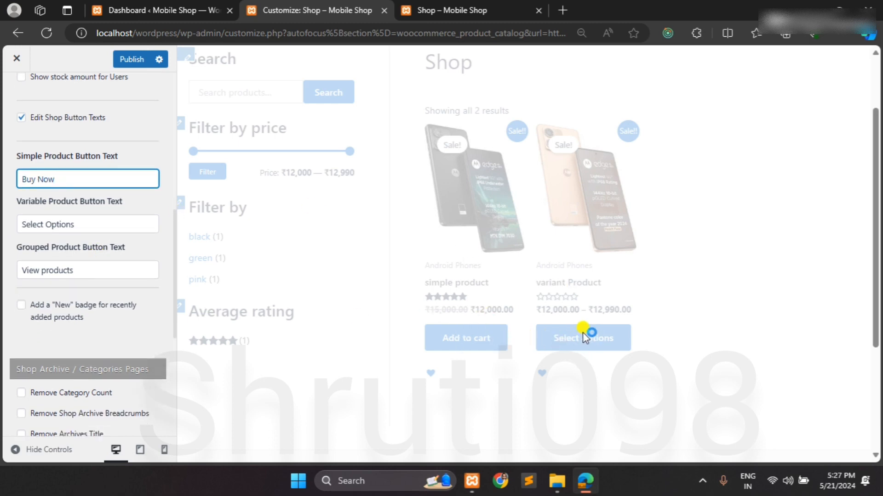
{"action": "left_click", "coordinate": [45, 225]}
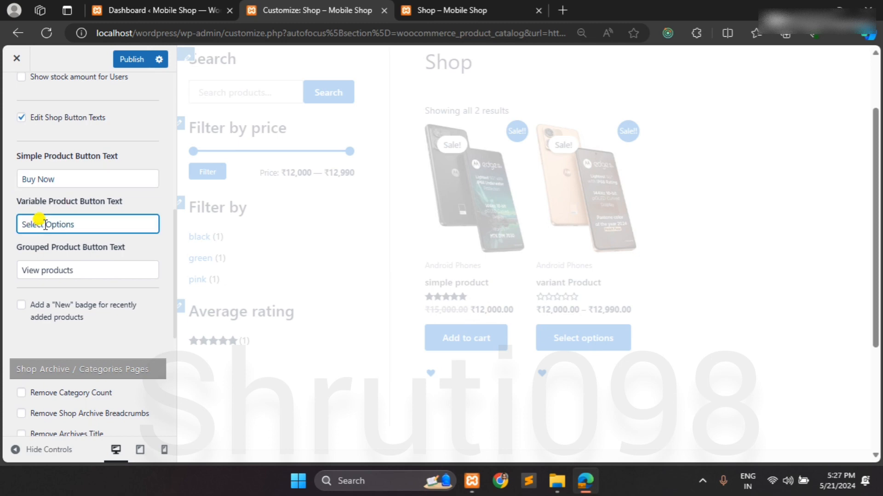
{"action": "type", "text": "Your"}
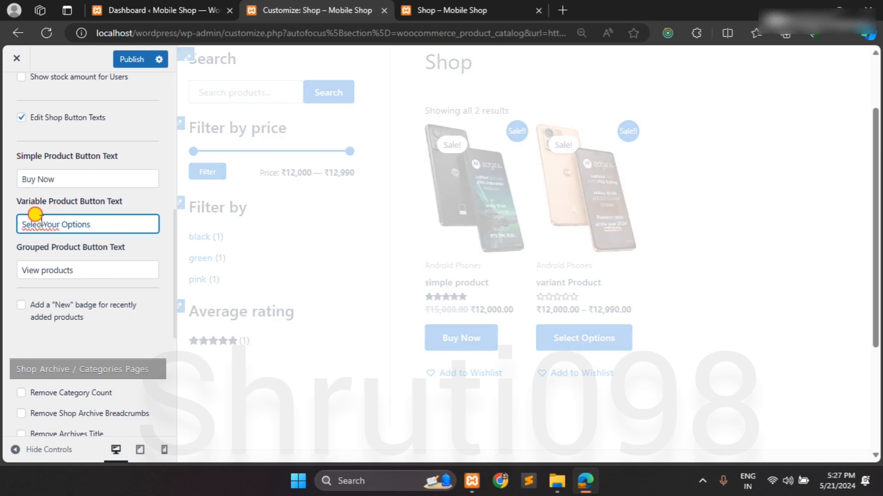
{"action": "left_click", "coordinate": [42, 221]}
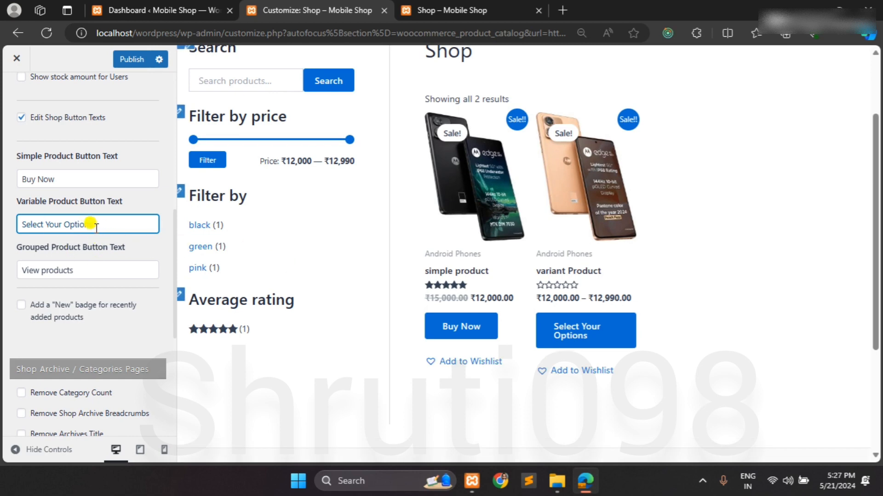
- Set the Variable Product Button Text to "View Products" and check the buttons in the Shop preview
{"action": "left_click_drag", "start_coordinate": [94, 225], "coordinate": [2, 228]}
{"action": "type", "text": "View "}
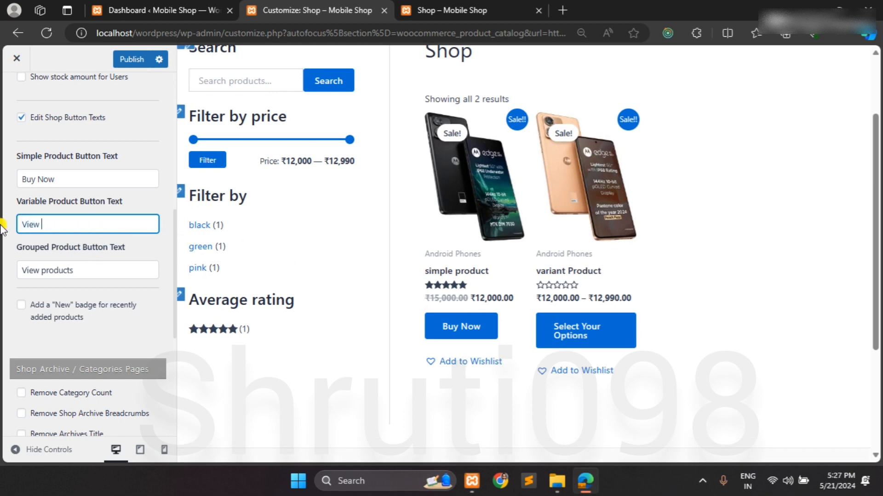
{"action": "type", "text": "Products"}
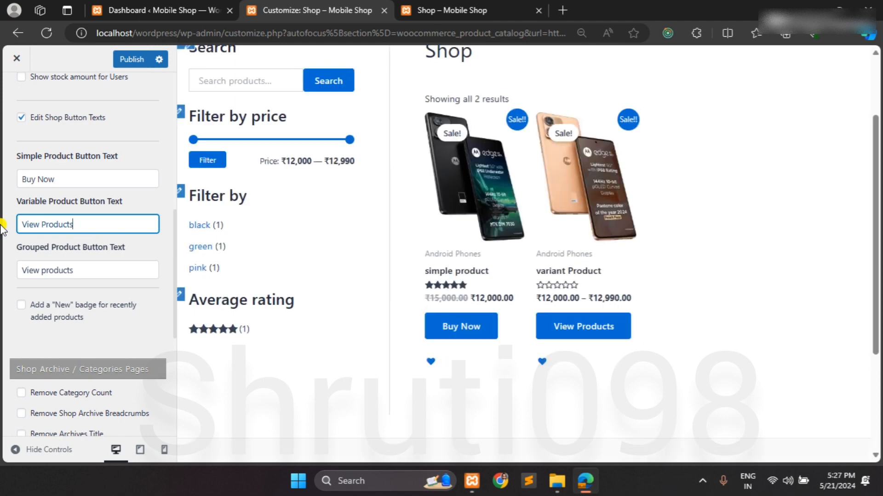
{"action": "scroll", "coordinate": [76, 271], "scroll_direction": "down", "scroll_amount": 1}
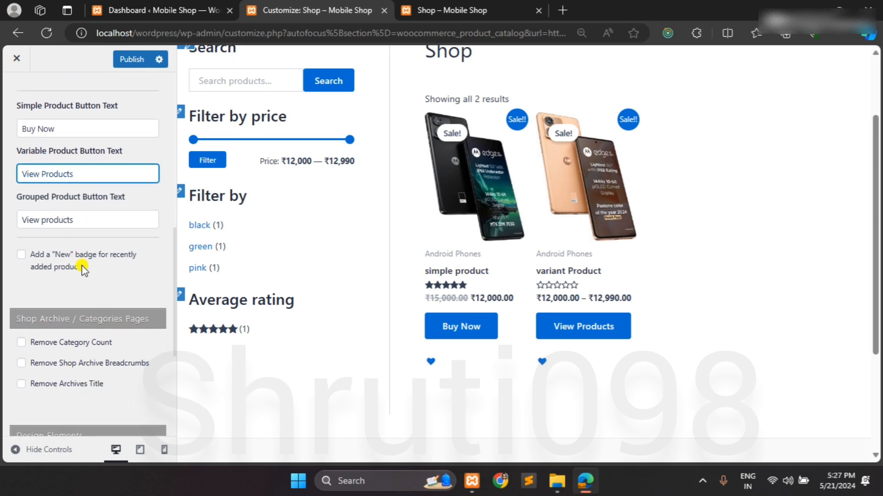
{"action": "scroll", "coordinate": [465, 350], "scroll_direction": "up", "scroll_amount": 1}
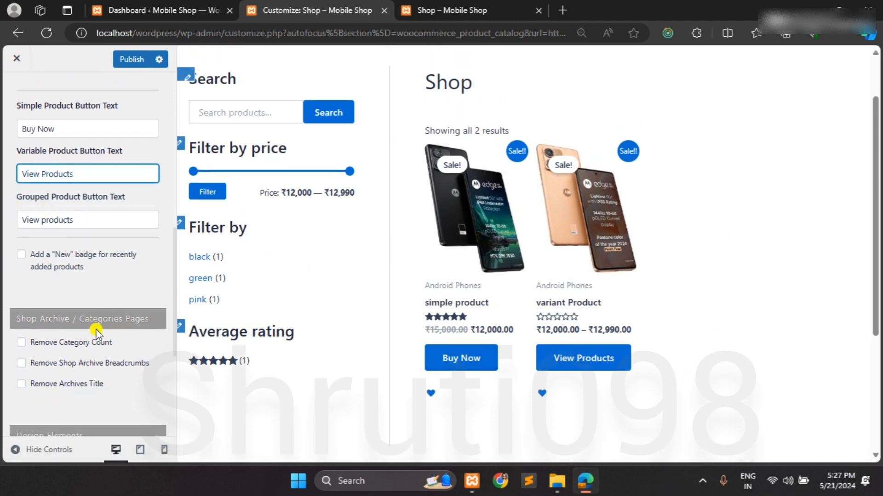
- Try Remove Category Count for the shop archive pages, check the preview, and turn the option off again
{"action": "scroll", "coordinate": [96, 331], "scroll_direction": "down", "scroll_amount": 1}
{"action": "scroll", "coordinate": [96, 331], "scroll_direction": "down", "scroll_amount": 2}
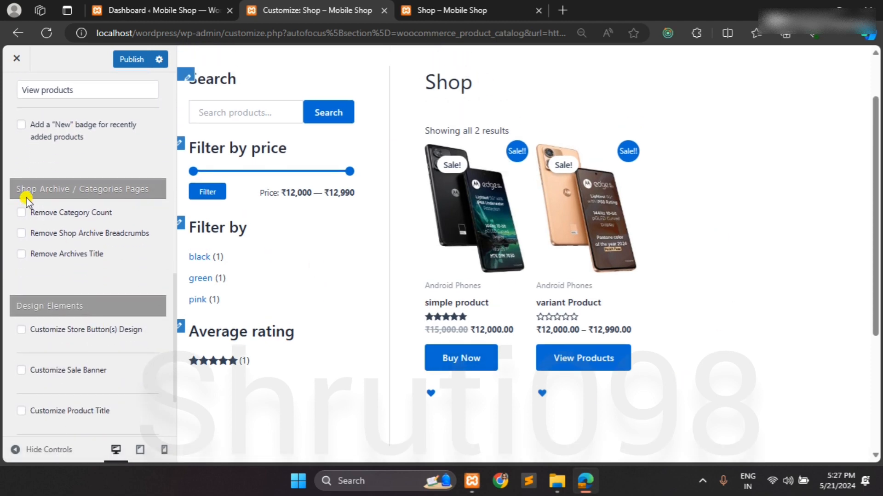
{"action": "scroll", "coordinate": [83, 210], "scroll_direction": "down", "scroll_amount": 1}
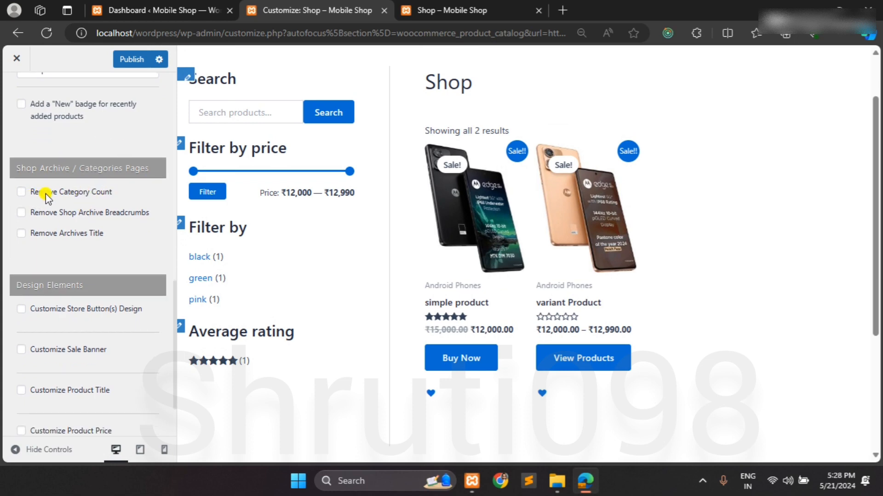
{"action": "scroll", "coordinate": [198, 297], "scroll_direction": "up", "scroll_amount": 1}
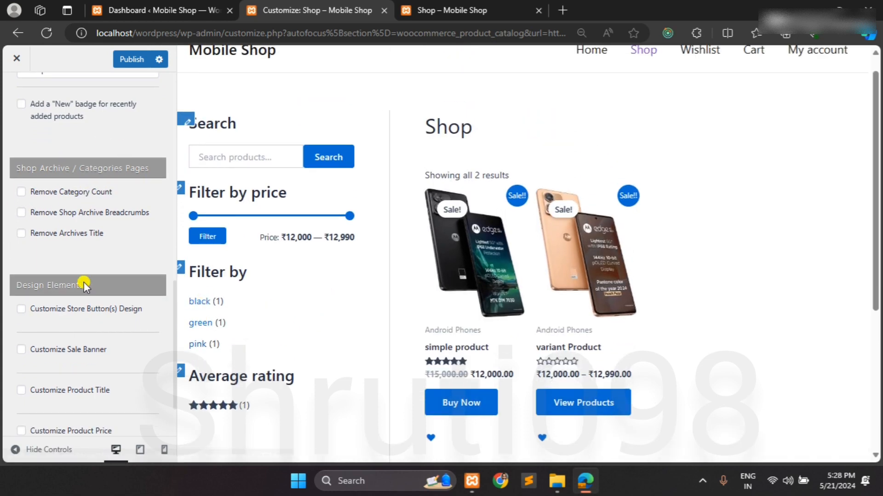
{"action": "left_click", "coordinate": [20, 193]}
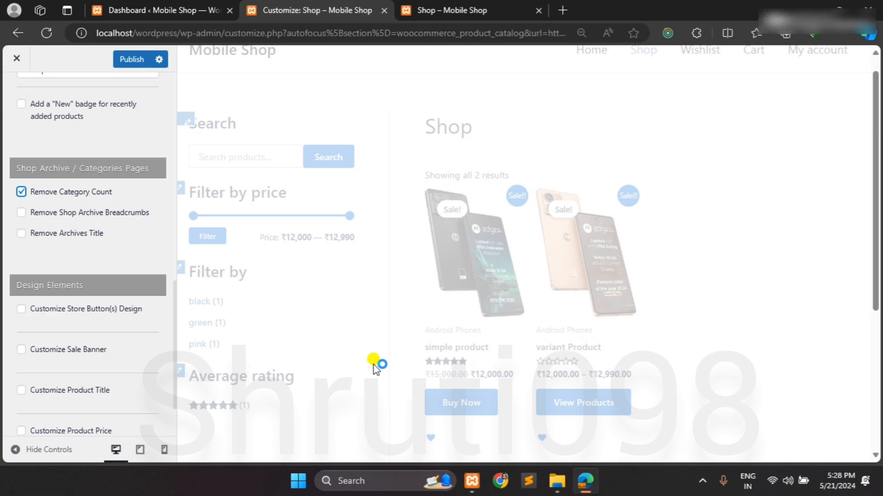
{"action": "scroll", "coordinate": [375, 368], "scroll_direction": "down", "scroll_amount": 1}
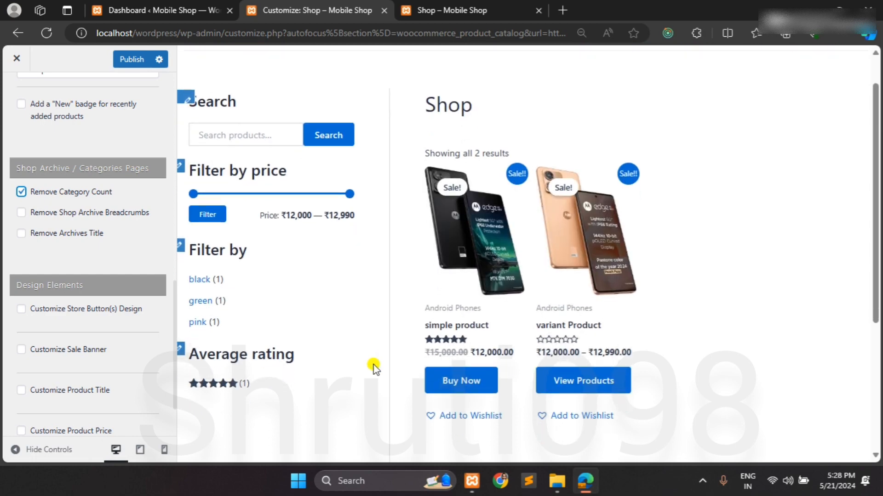
{"action": "left_click", "coordinate": [20, 192]}
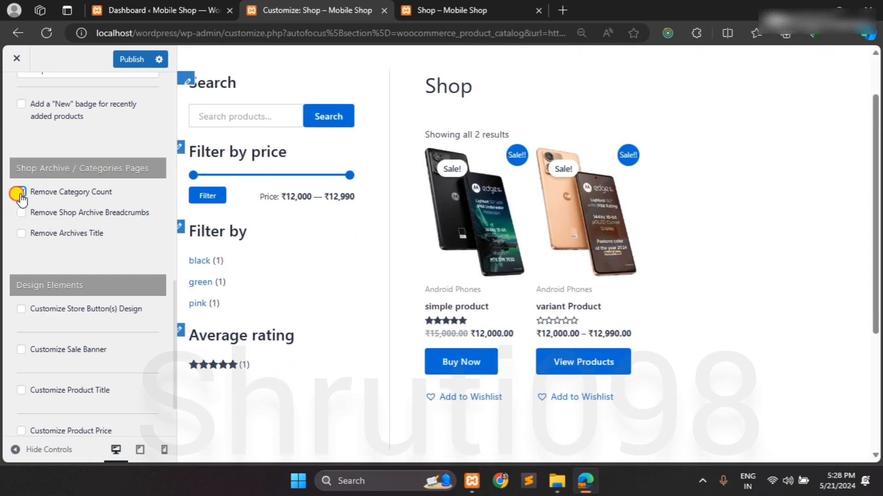
- Enable Customize Store Button(s) Design and set the Button Style to Plain
{"action": "scroll", "coordinate": [83, 257], "scroll_direction": "down", "scroll_amount": 2}
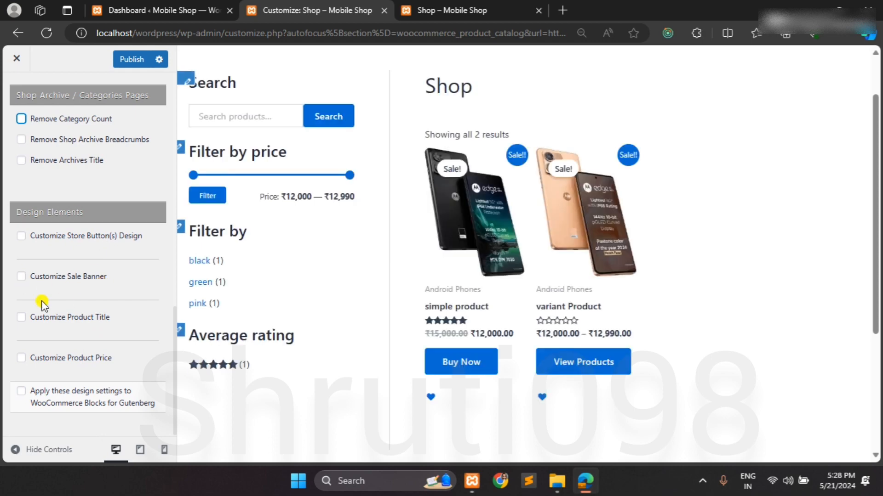
{"action": "scroll", "coordinate": [203, 251], "scroll_direction": "down", "scroll_amount": 1}
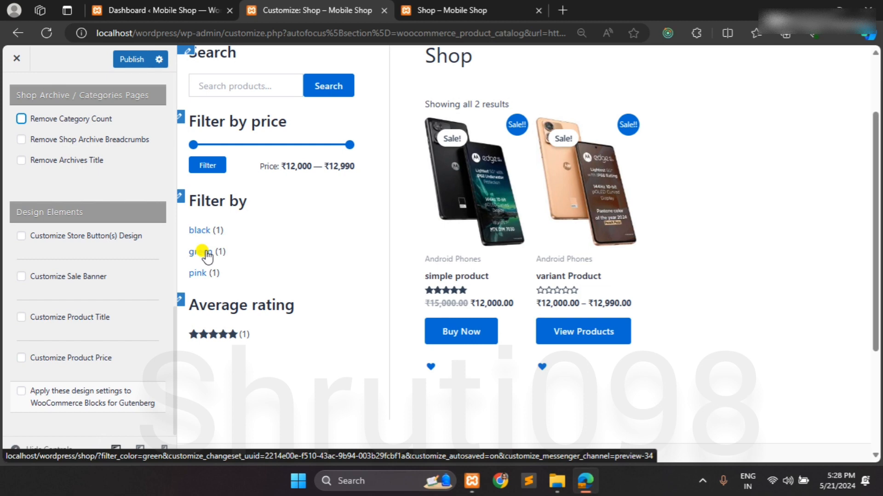
{"action": "left_click", "coordinate": [21, 235]}
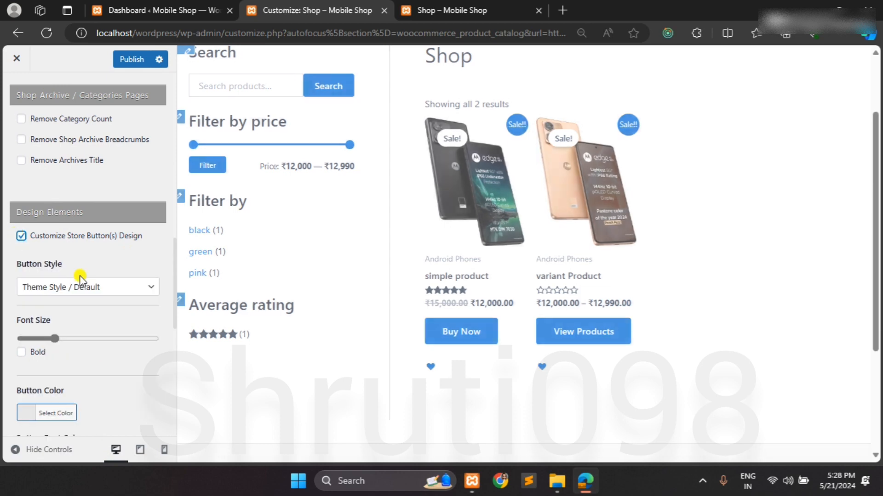
{"action": "scroll", "coordinate": [81, 279], "scroll_direction": "down", "scroll_amount": 2}
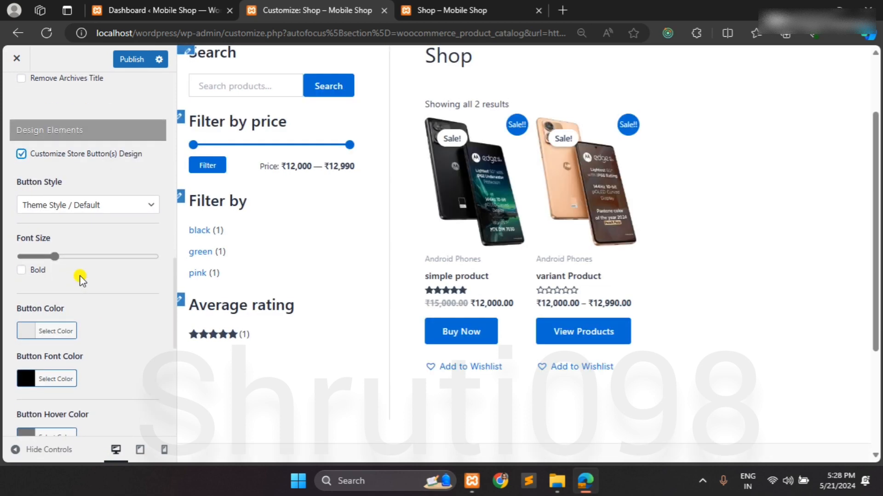
{"action": "scroll", "coordinate": [80, 278], "scroll_direction": "down", "scroll_amount": 1}
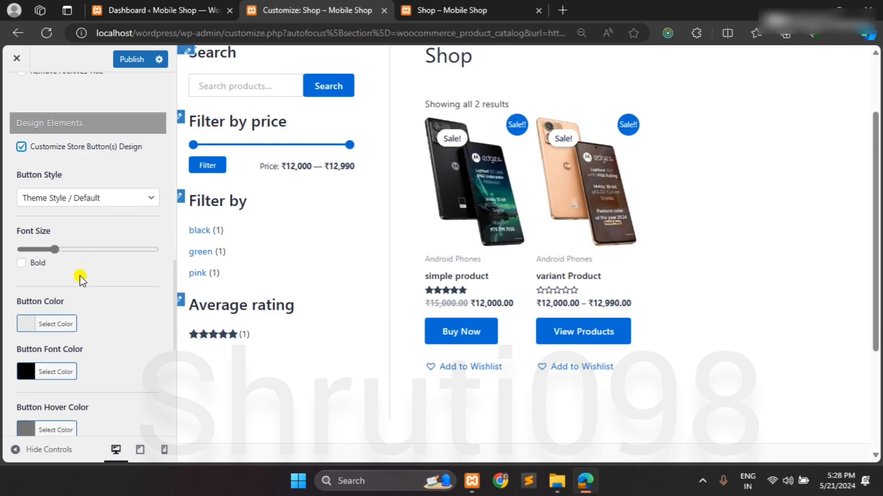
{"action": "left_click", "coordinate": [87, 202]}
{"action": "left_click", "coordinate": [55, 228]}
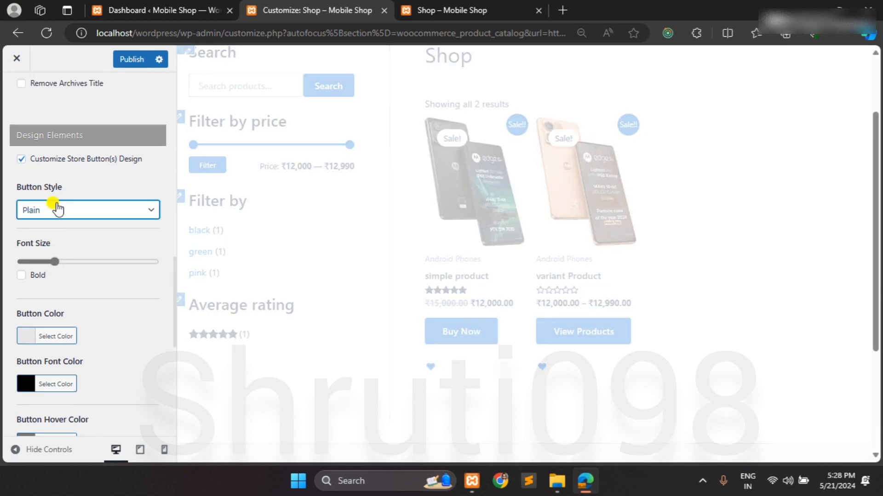
- Look over the Button Style options, keep Plain, and make the store button text bold
{"action": "left_click", "coordinate": [58, 214]}
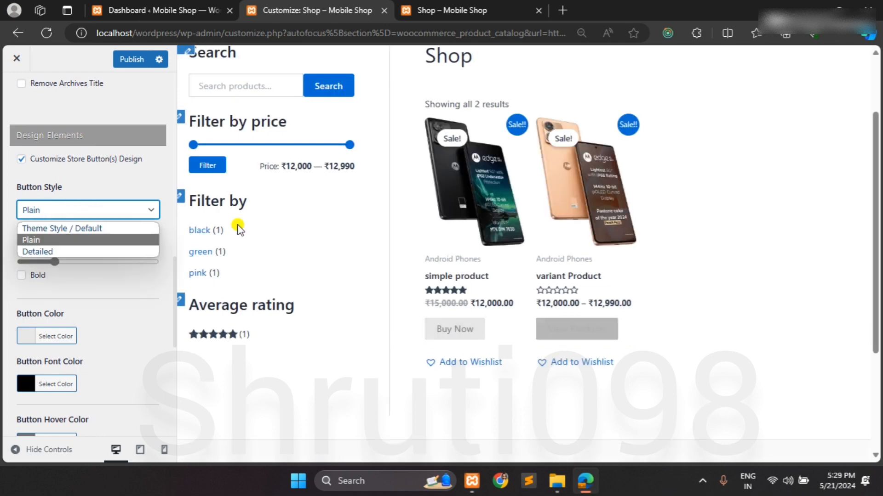
{"action": "left_click", "coordinate": [101, 288]}
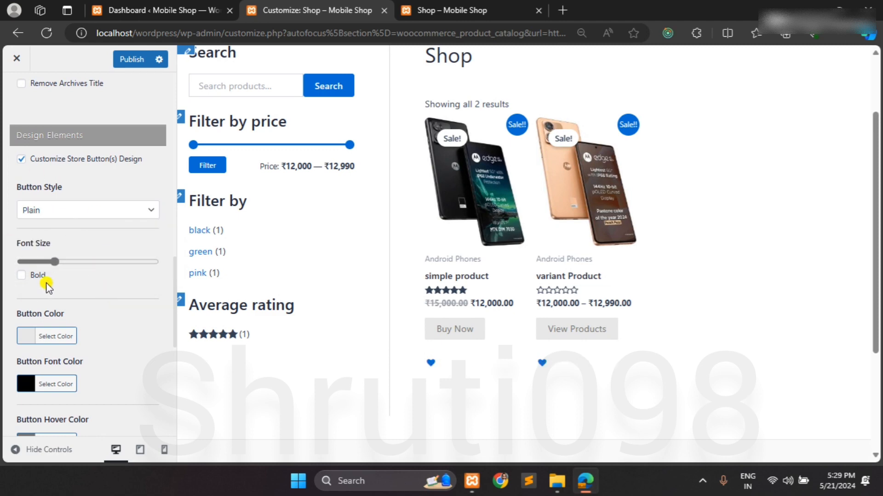
{"action": "left_click", "coordinate": [21, 275]}
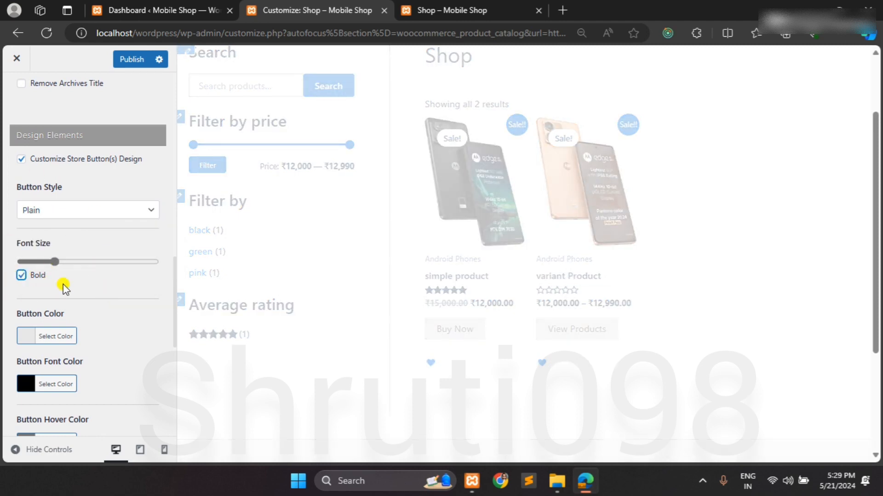
- Set the store buttons' Button Color to the purple preset #8224e3
{"action": "scroll", "coordinate": [72, 289], "scroll_direction": "down", "scroll_amount": 1}
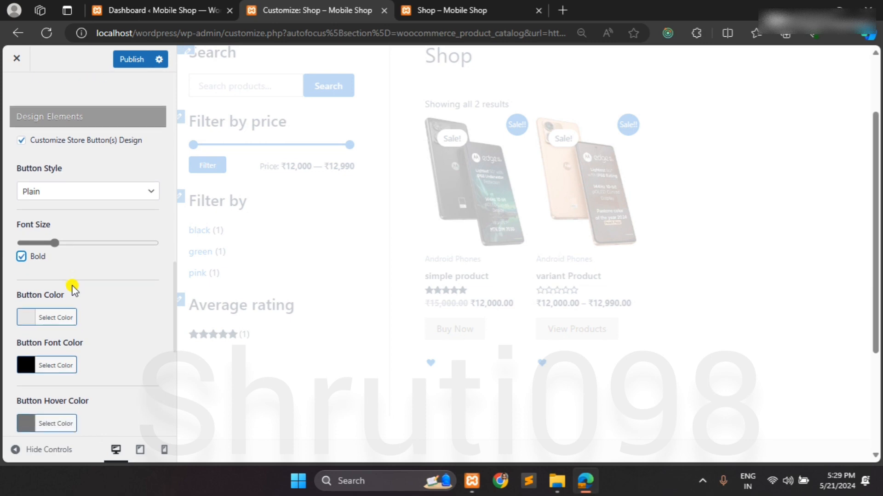
{"action": "scroll", "coordinate": [71, 287], "scroll_direction": "down", "scroll_amount": 1}
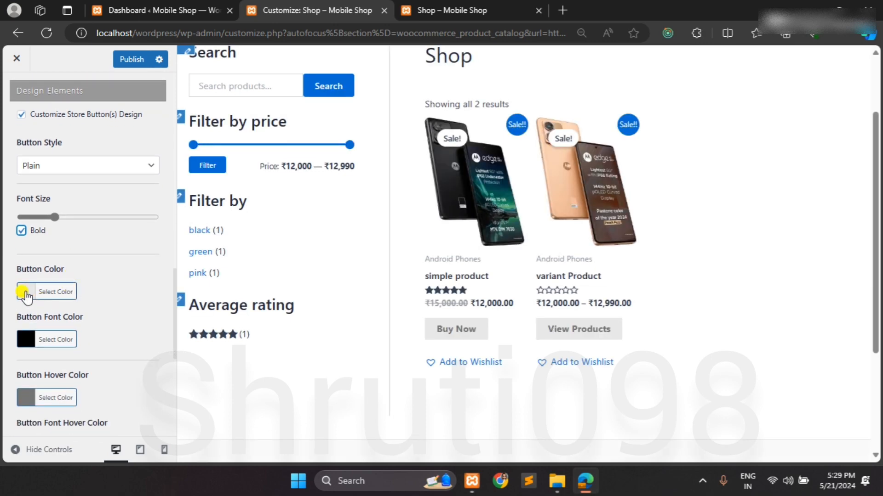
{"action": "left_click", "coordinate": [24, 293]}
{"action": "left_click", "coordinate": [123, 427]}
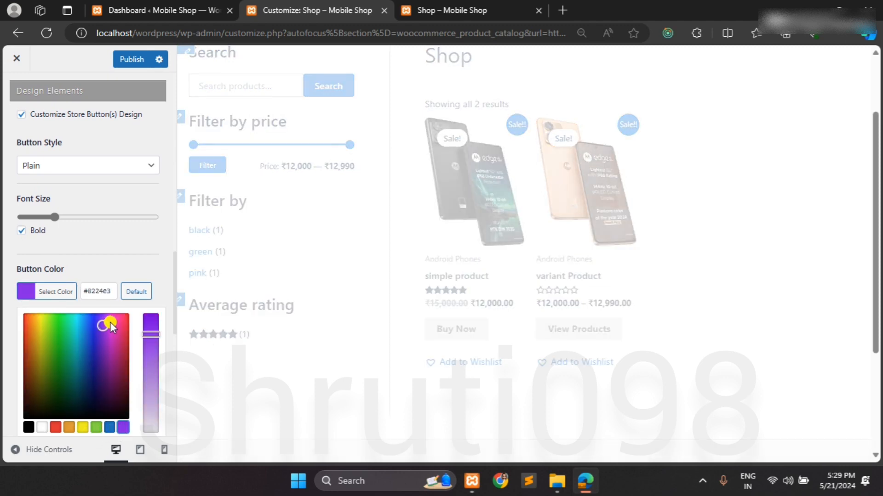
{"action": "left_click", "coordinate": [123, 238]}
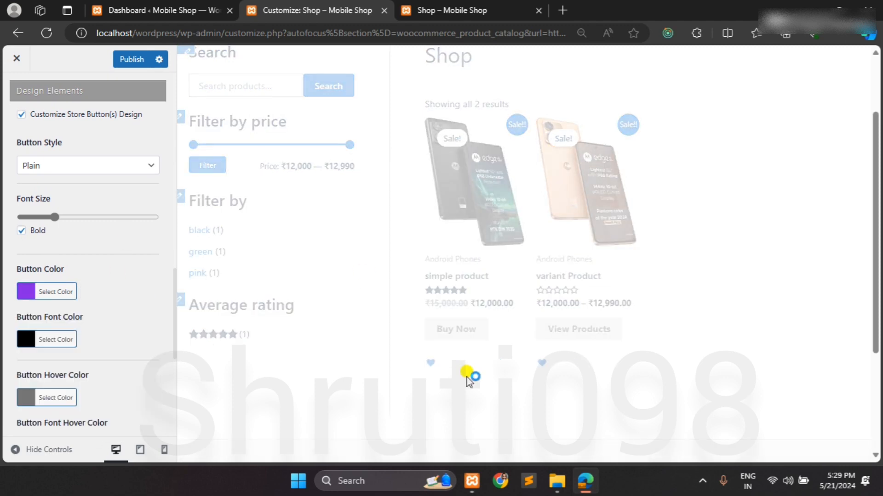
- Set the Button Hover Color to black #000000 and check the hover effect on the Buy Now button in the preview
{"action": "scroll", "coordinate": [123, 313], "scroll_direction": "down", "scroll_amount": 2}
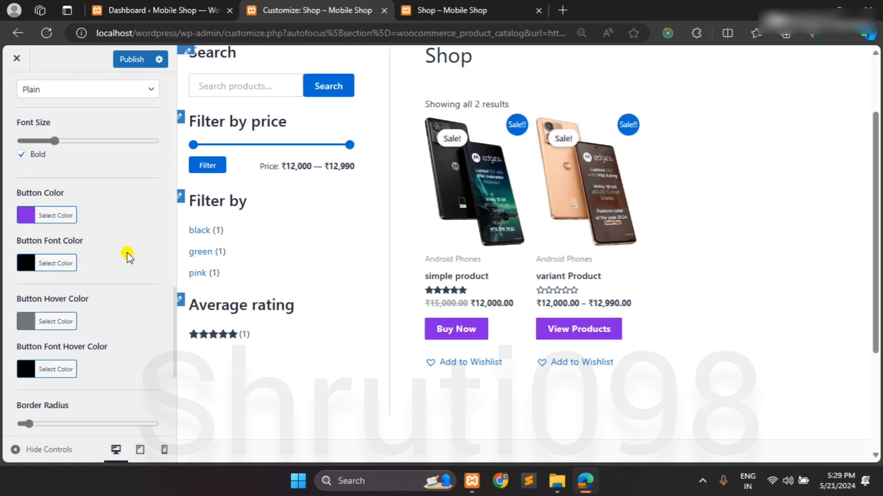
{"action": "scroll", "coordinate": [126, 252], "scroll_direction": "down", "scroll_amount": 1}
{"action": "scroll", "coordinate": [105, 294], "scroll_direction": "down", "scroll_amount": 1}
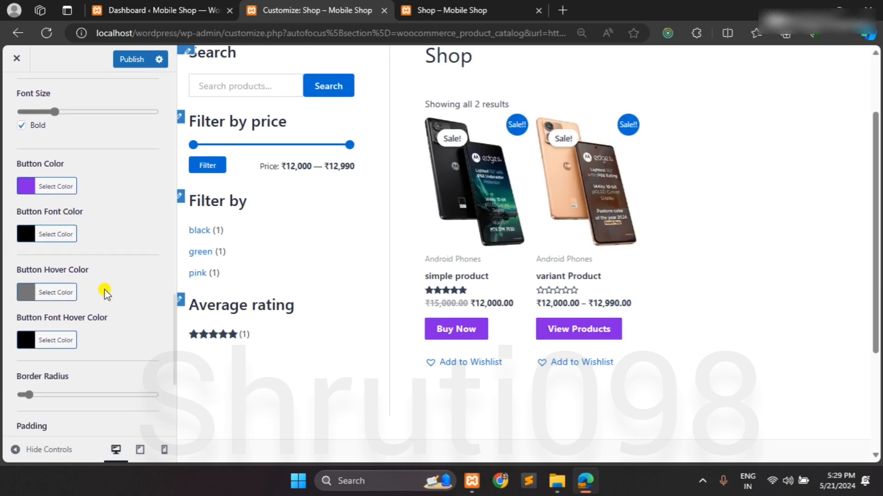
{"action": "left_click", "coordinate": [32, 285]}
{"action": "scroll", "coordinate": [89, 382], "scroll_direction": "down", "scroll_amount": 1}
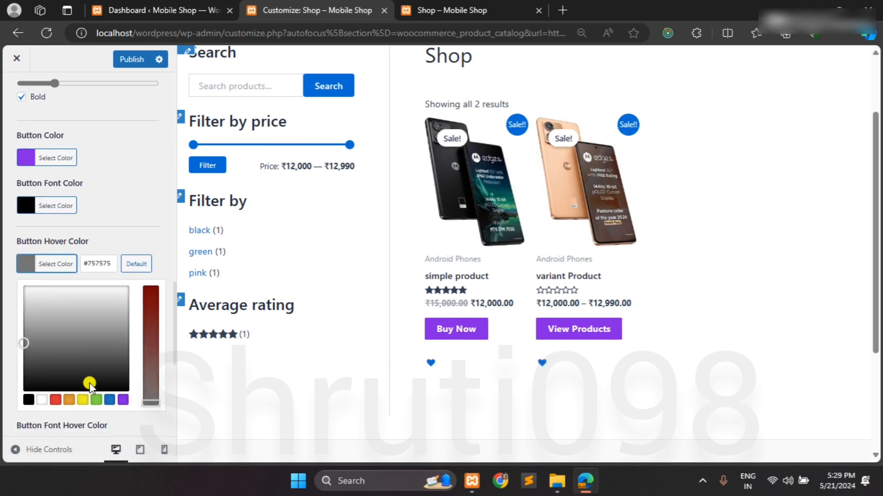
{"action": "left_click", "coordinate": [29, 400]}
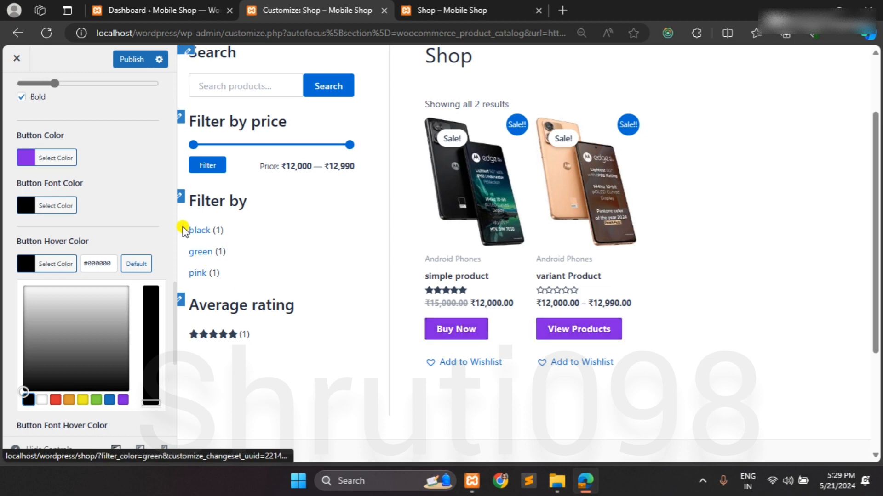
{"action": "scroll", "coordinate": [105, 200], "scroll_direction": "down", "scroll_amount": 2}
{"action": "scroll", "coordinate": [112, 380], "scroll_direction": "down", "scroll_amount": 1}
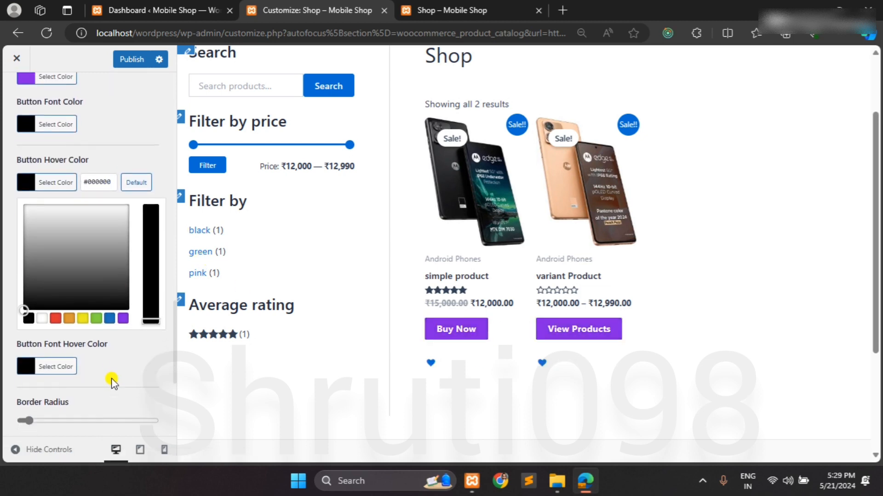
{"action": "left_click", "coordinate": [125, 152]}
{"action": "scroll", "coordinate": [112, 236], "scroll_direction": "down", "scroll_amount": 1}
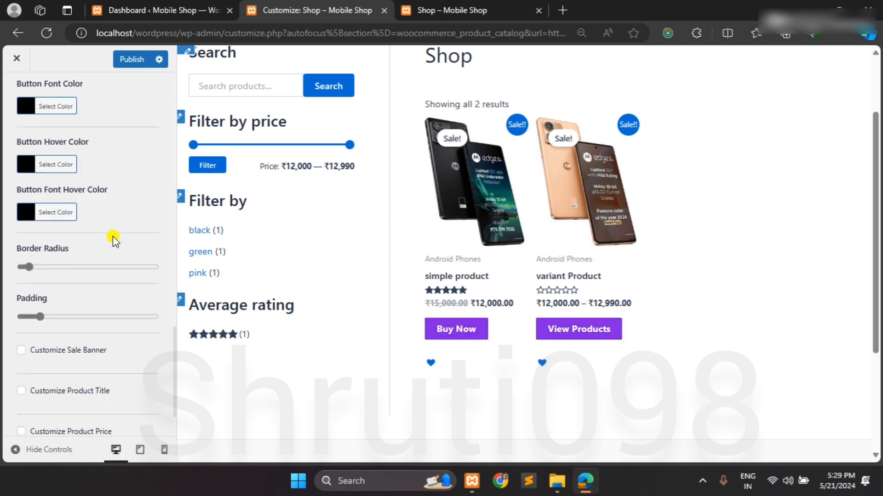
{"action": "scroll", "coordinate": [99, 218], "scroll_direction": "up", "scroll_amount": 1}
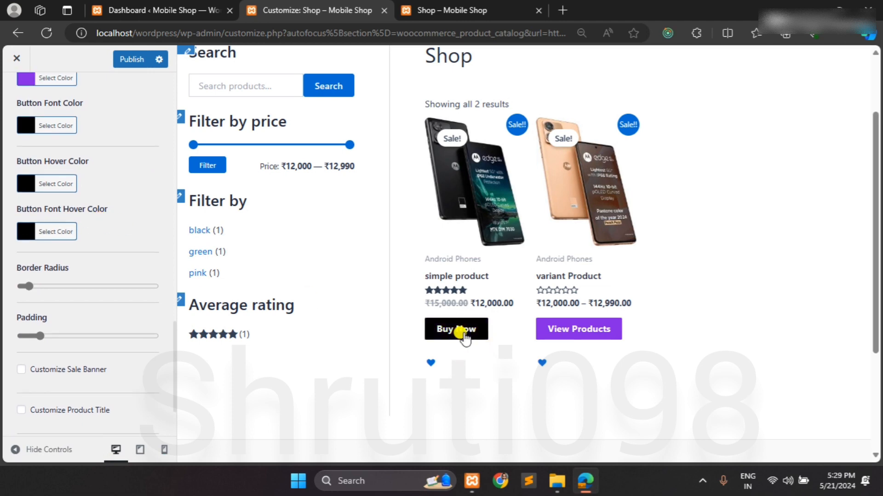
- Try a large Border Radius on the store buttons, and reduce it to slightly rounded corners
{"action": "scroll", "coordinate": [35, 337], "scroll_direction": "down", "scroll_amount": 2}
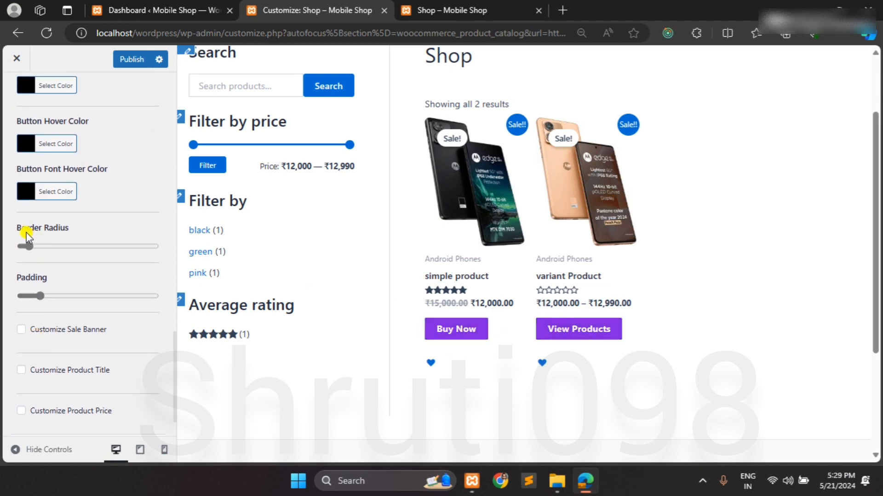
{"action": "left_click", "coordinate": [31, 247]}
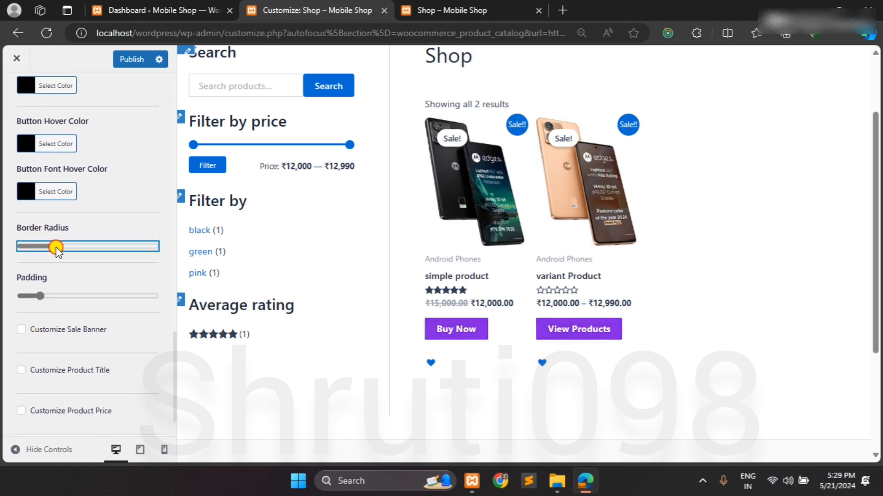
{"action": "left_click_drag", "start_coordinate": [56, 248], "coordinate": [75, 250]}
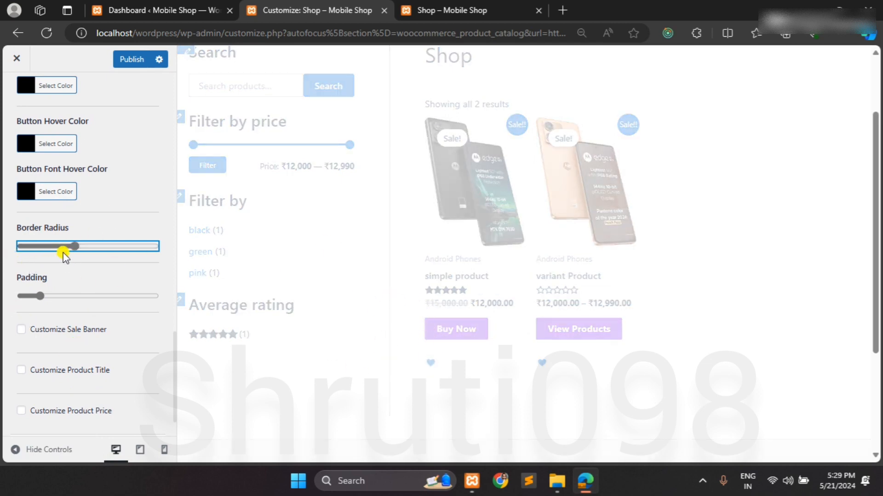
{"action": "left_click_drag", "start_coordinate": [75, 247], "coordinate": [42, 254]}
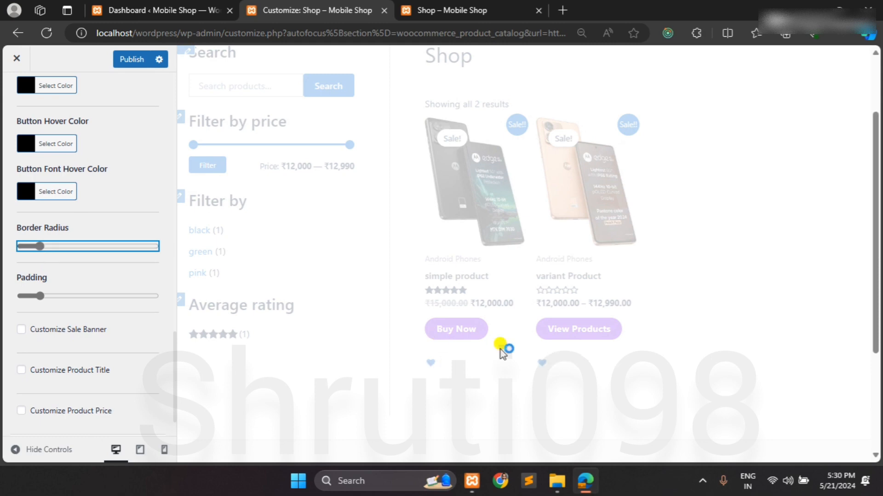
- Enable Customize Sale Banner and set the Sale Banner Color to purple #8224e3
{"action": "scroll", "coordinate": [86, 314], "scroll_direction": "down", "scroll_amount": 1}
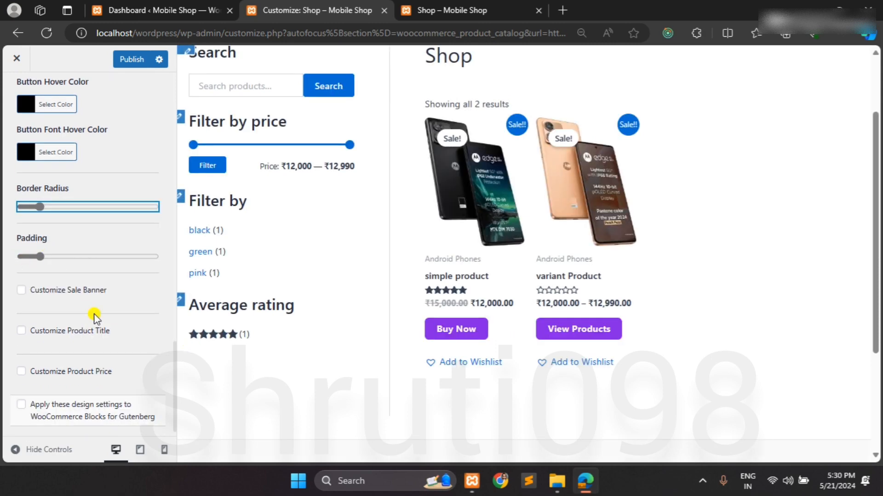
{"action": "scroll", "coordinate": [94, 314], "scroll_direction": "down", "scroll_amount": 1}
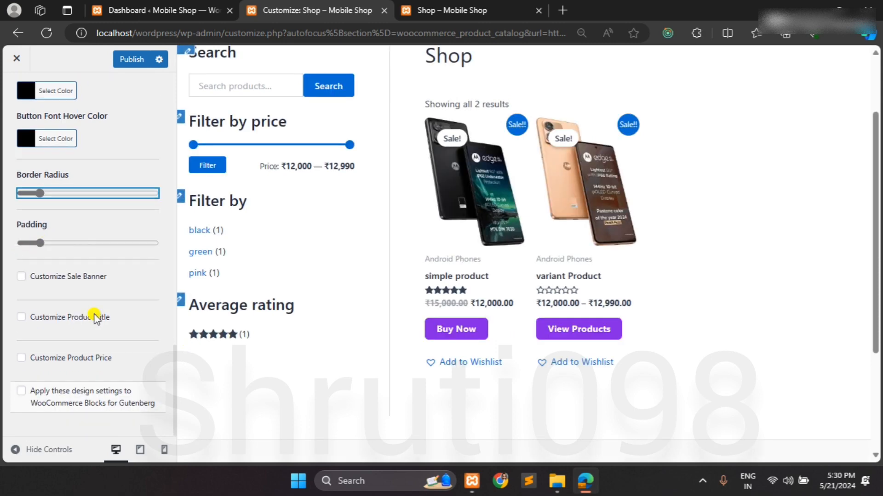
{"action": "left_click", "coordinate": [22, 277]}
{"action": "scroll", "coordinate": [81, 302], "scroll_direction": "down", "scroll_amount": 3}
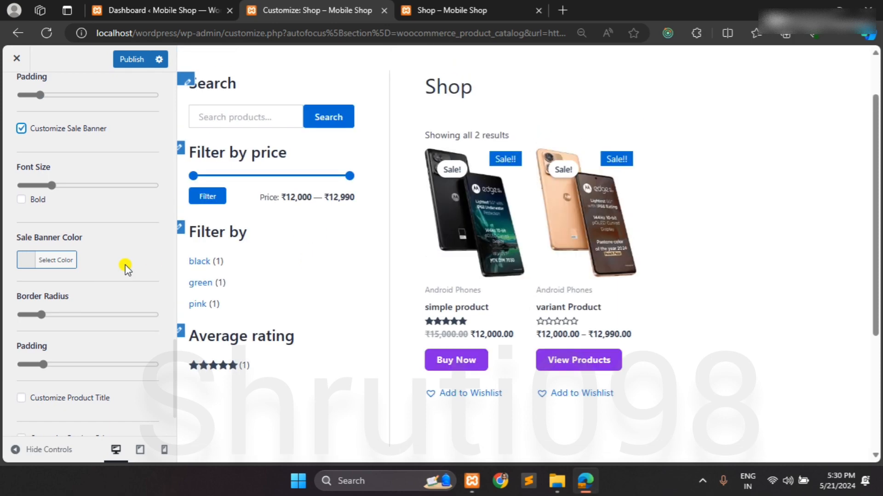
{"action": "scroll", "coordinate": [125, 265], "scroll_direction": "down", "scroll_amount": 1}
{"action": "scroll", "coordinate": [27, 250], "scroll_direction": "up", "scroll_amount": 1}
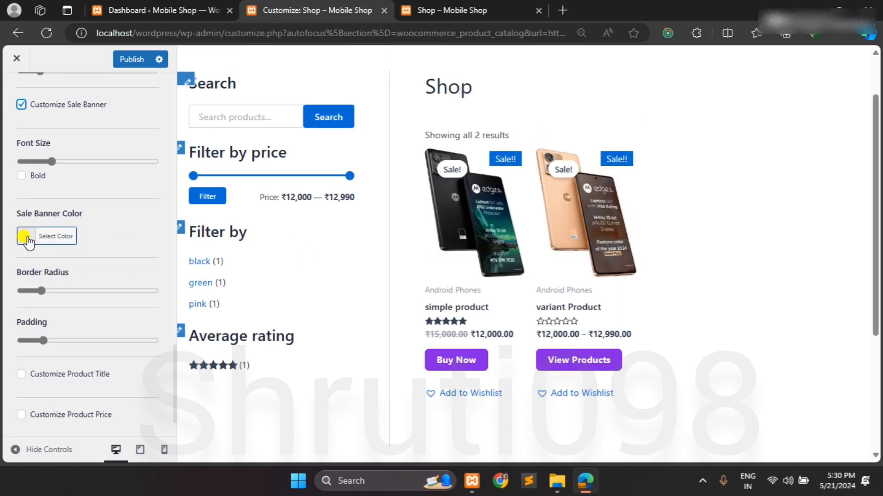
{"action": "left_click", "coordinate": [27, 240]}
{"action": "left_click", "coordinate": [123, 372]}
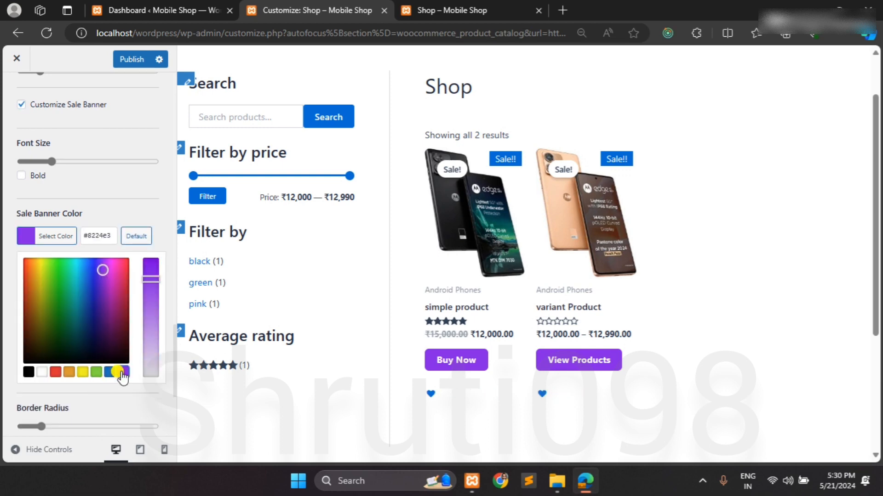
{"action": "left_click", "coordinate": [120, 177]}
- Enable Customize Product Title and set the product title's Font Color to black
{"action": "scroll", "coordinate": [122, 264], "scroll_direction": "down", "scroll_amount": 1}
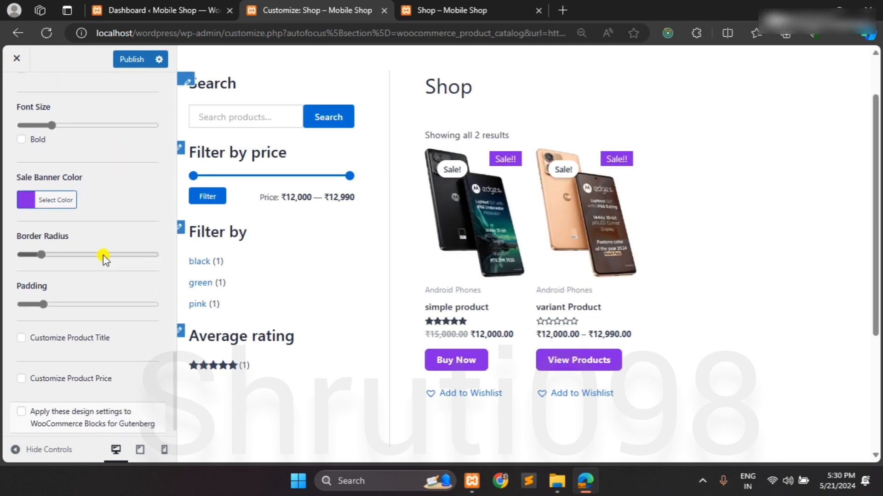
{"action": "scroll", "coordinate": [73, 294], "scroll_direction": "down", "scroll_amount": 1}
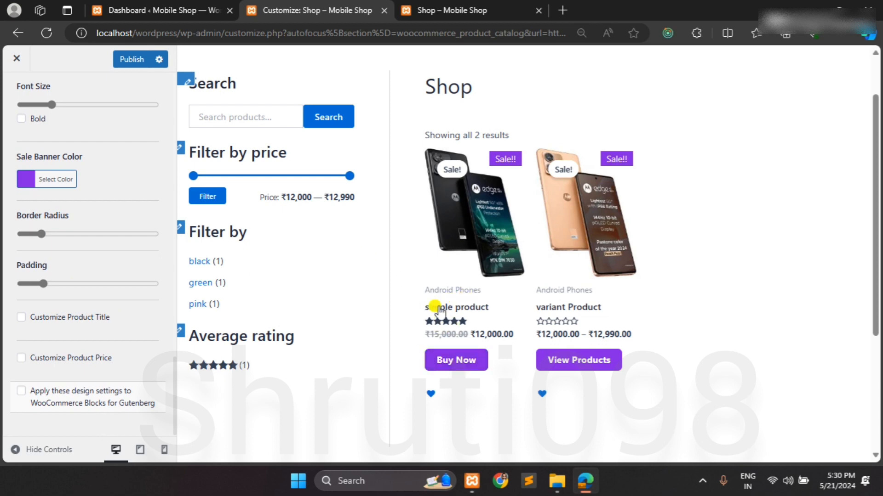
{"action": "left_click", "coordinate": [21, 318]}
{"action": "scroll", "coordinate": [20, 317], "scroll_direction": "down", "scroll_amount": 2}
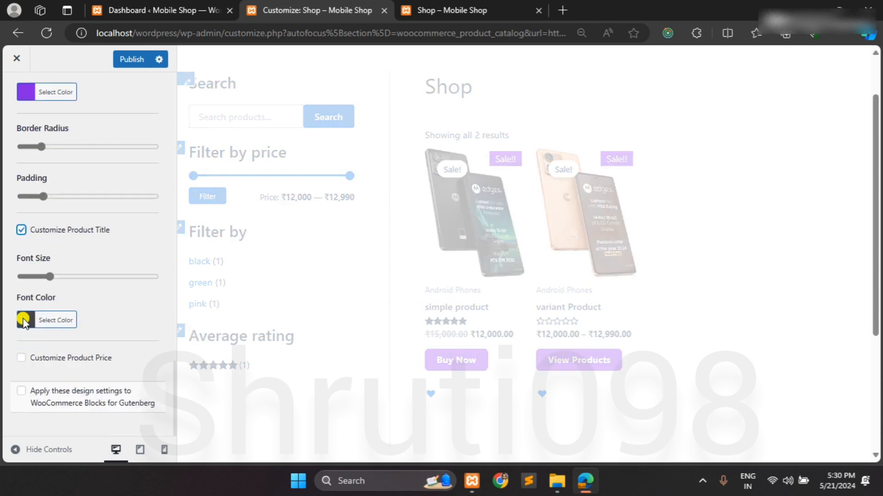
{"action": "left_click", "coordinate": [25, 319]}
{"action": "scroll", "coordinate": [128, 397], "scroll_direction": "down", "scroll_amount": 3}
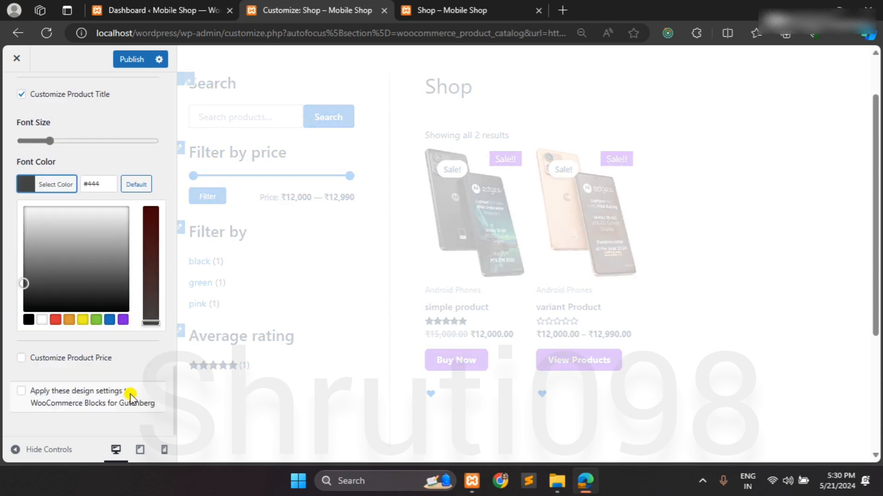
{"action": "left_click", "coordinate": [29, 320]}
{"action": "left_click", "coordinate": [156, 162]}
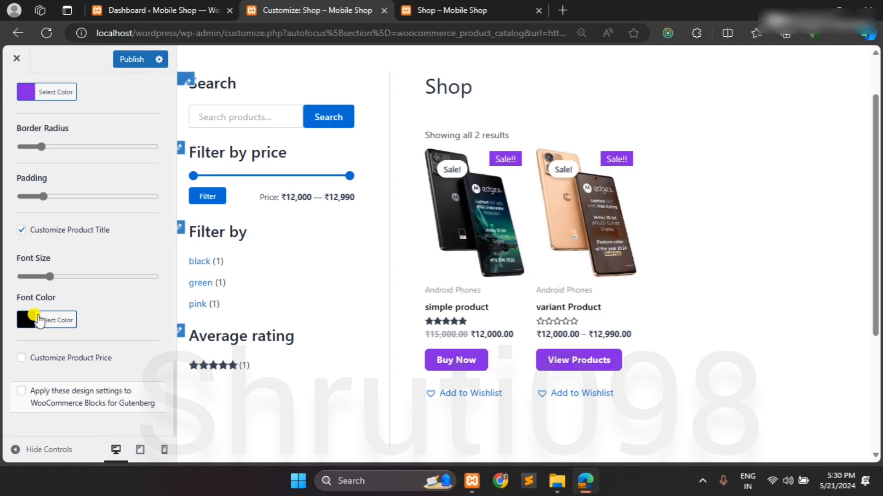
- Enable Customize Product Price and set the product price's Font Color to black
{"action": "left_click", "coordinate": [21, 358]}
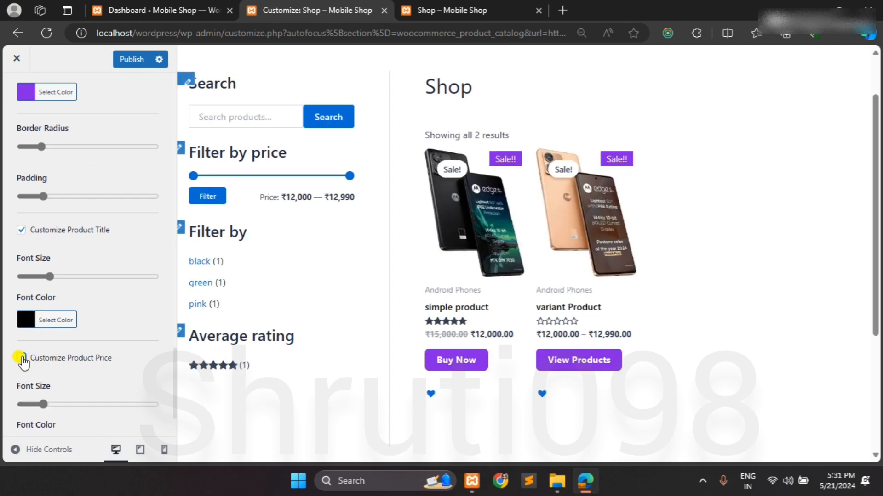
{"action": "scroll", "coordinate": [79, 404], "scroll_direction": "down", "scroll_amount": 2}
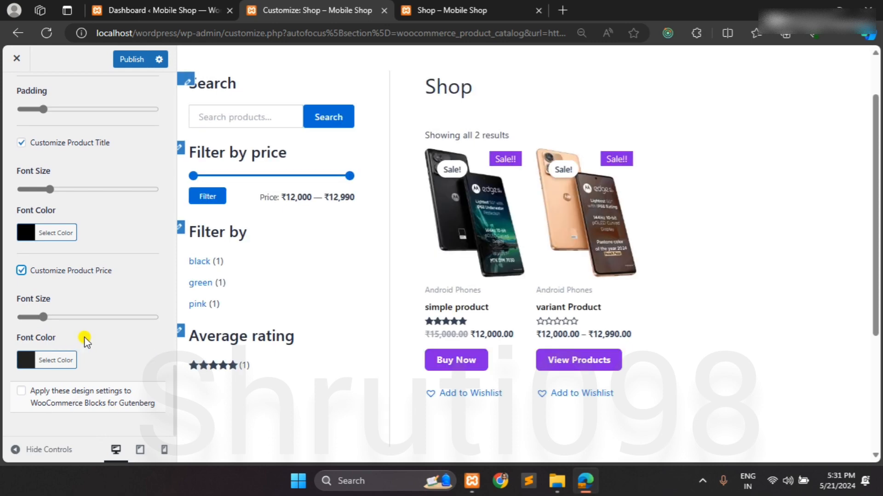
{"action": "left_click", "coordinate": [30, 362]}
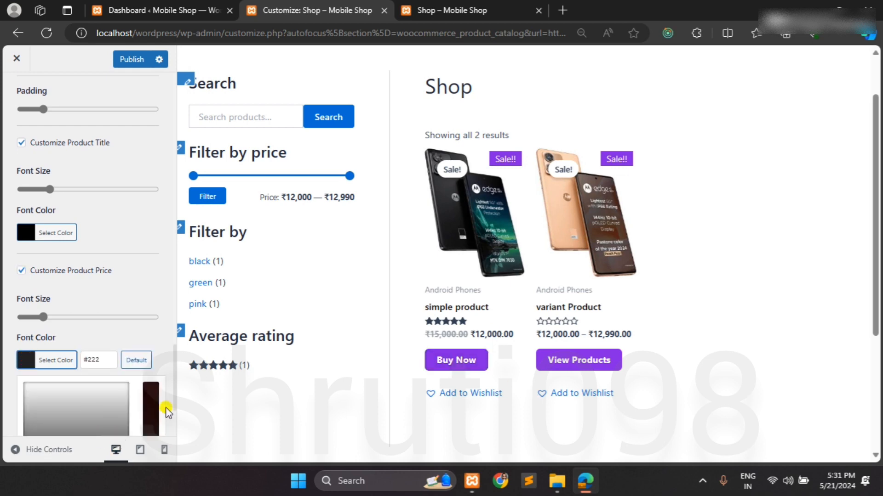
{"action": "scroll", "coordinate": [160, 402], "scroll_direction": "down", "scroll_amount": 3}
{"action": "left_click", "coordinate": [29, 361]}
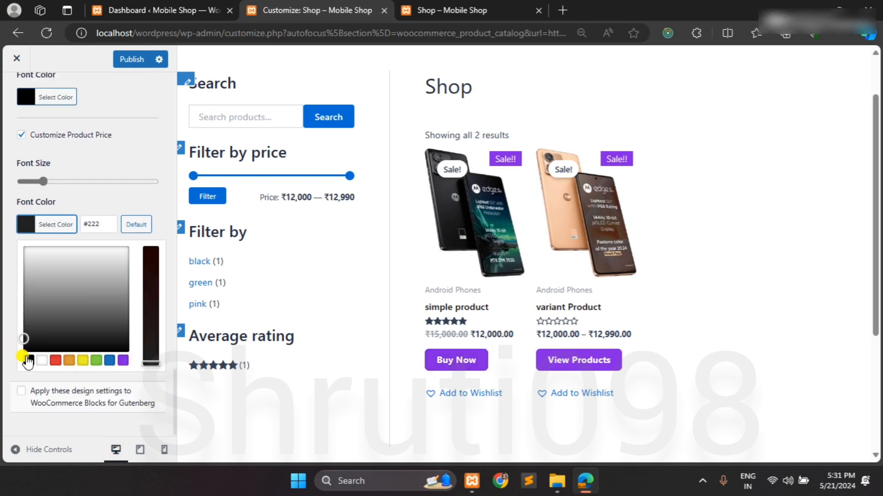
{"action": "left_click", "coordinate": [68, 419]}
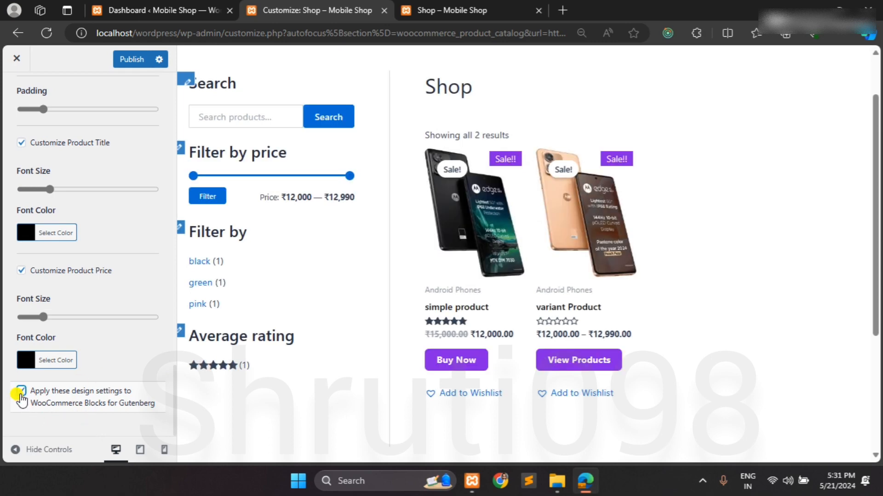
- Apply these design settings to WooCommerce Blocks for Gutenberg and publish the Shop page changes
{"action": "left_click", "coordinate": [20, 393]}
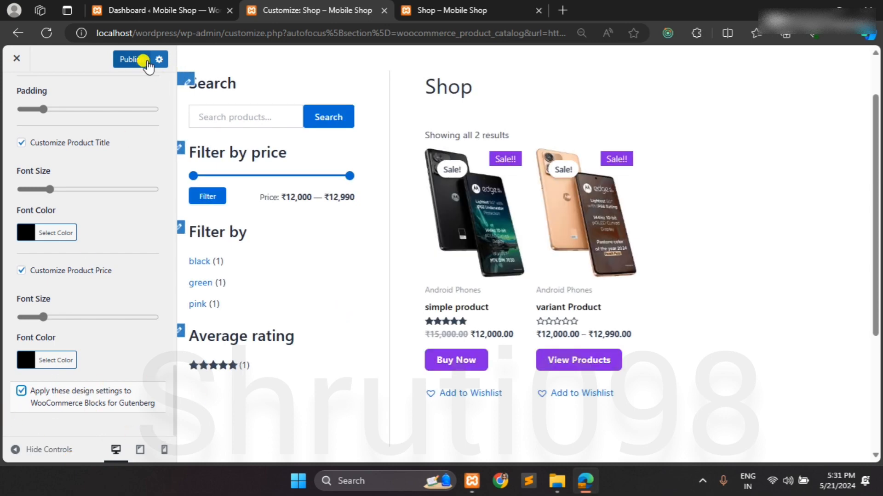
{"action": "left_click", "coordinate": [142, 62]}
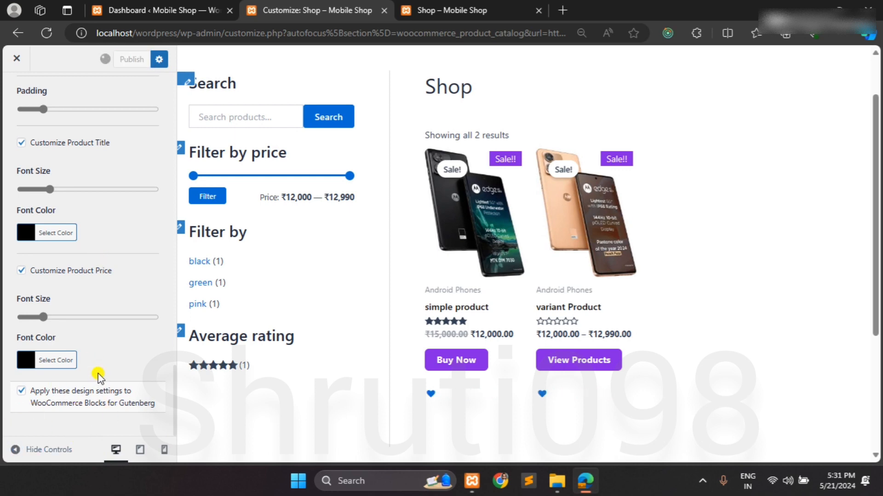
- Reload the live store's Shop page and examine the buttons, sale banners and product text styling
{"action": "left_click", "coordinate": [405, 9]}
{"action": "left_click", "coordinate": [356, 27]}
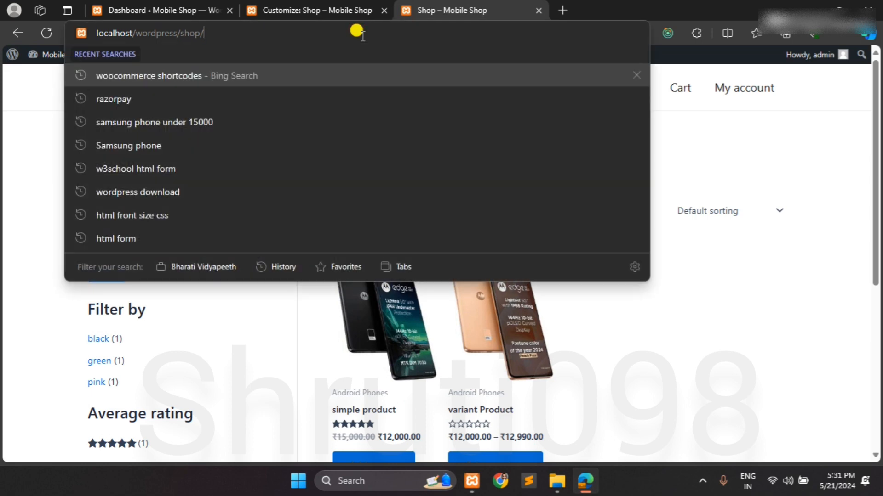
{"action": "key", "text": "Return"}
{"action": "scroll", "coordinate": [385, 269], "scroll_direction": "down", "scroll_amount": 2}
{"action": "scroll", "coordinate": [386, 269], "scroll_direction": "up", "scroll_amount": 1}
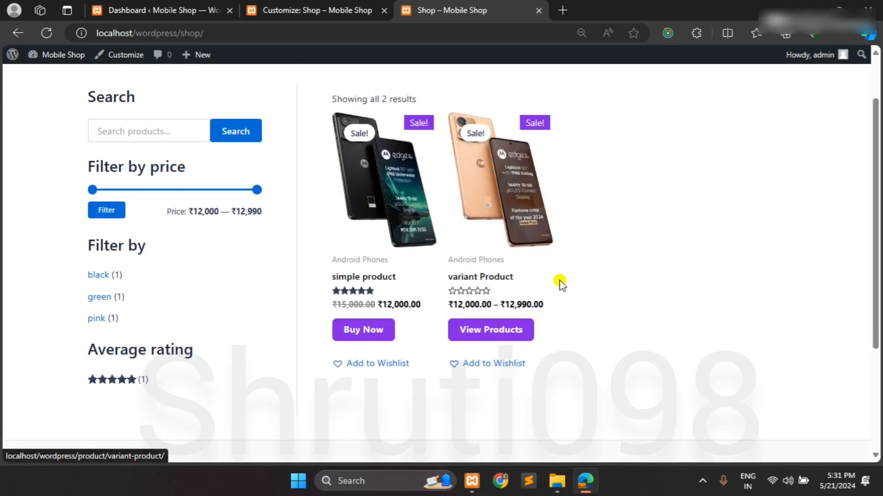
{"action": "scroll", "coordinate": [394, 113], "scroll_direction": "up", "scroll_amount": 2}
- Open the live site's Home page and examine how the products under Latest Products are styled
{"action": "left_click", "coordinate": [509, 89]}
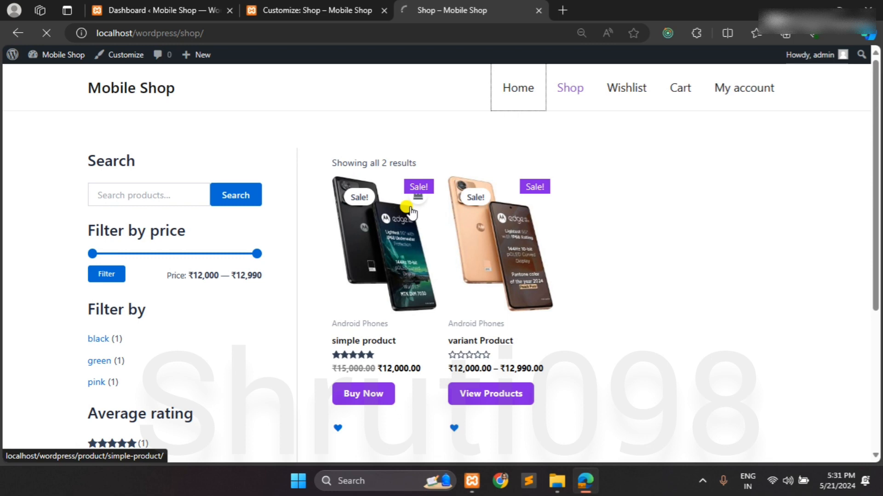
{"action": "scroll", "coordinate": [410, 212], "scroll_direction": "down", "scroll_amount": 15}
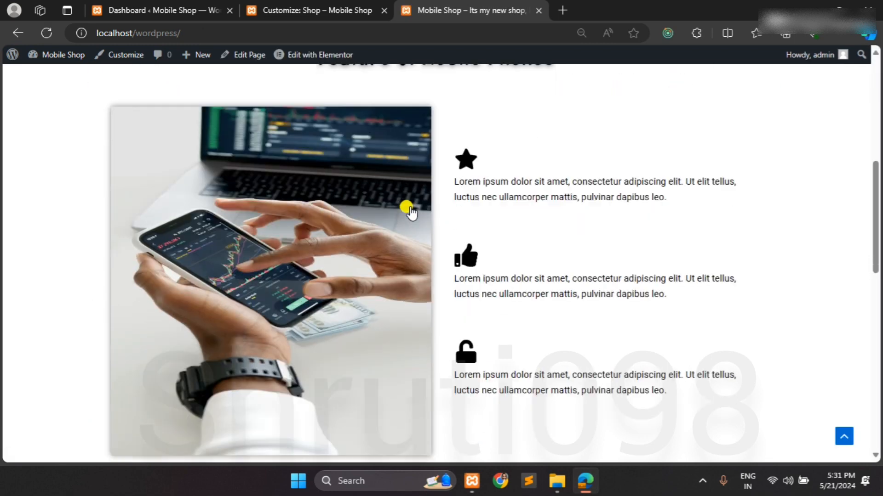
{"action": "scroll", "coordinate": [411, 212], "scroll_direction": "up", "scroll_amount": 3}
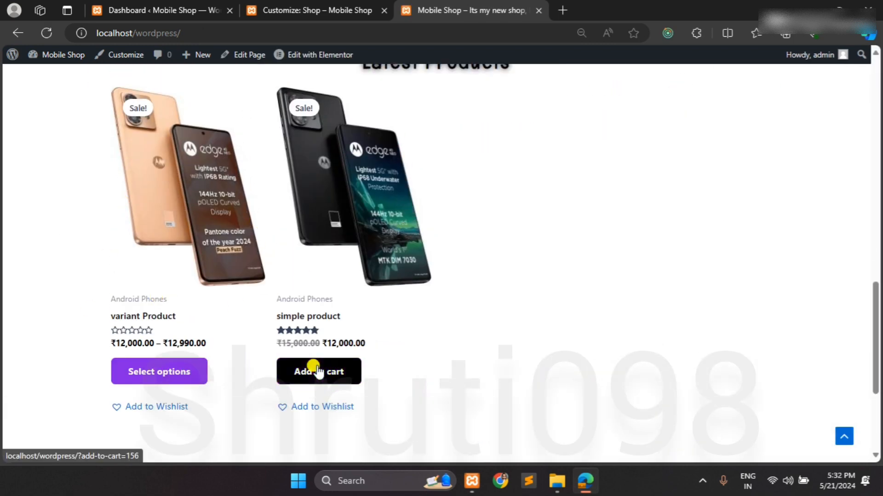
{"action": "scroll", "coordinate": [244, 384], "scroll_direction": "up", "scroll_amount": 1}
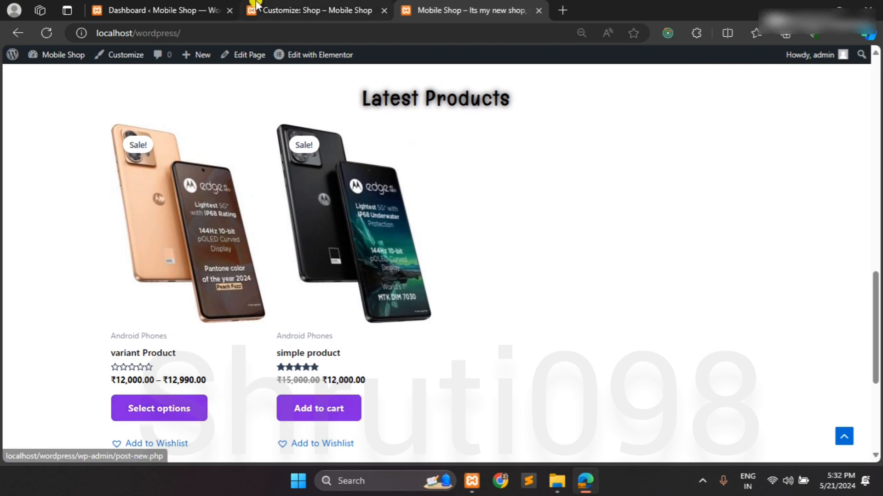
{"action": "left_click", "coordinate": [313, 7]}
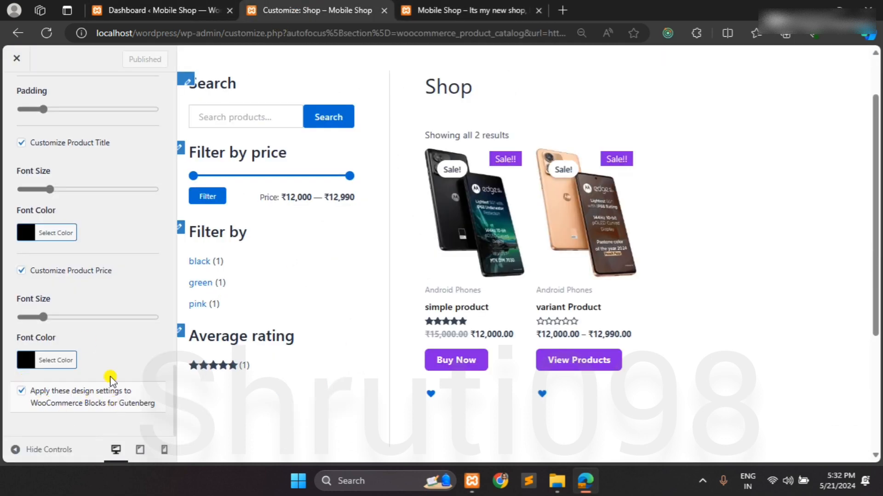
{"action": "left_click", "coordinate": [417, 6]}
{"action": "scroll", "coordinate": [207, 391], "scroll_direction": "down", "scroll_amount": 1}
{"action": "scroll", "coordinate": [207, 392], "scroll_direction": "up", "scroll_amount": 1}
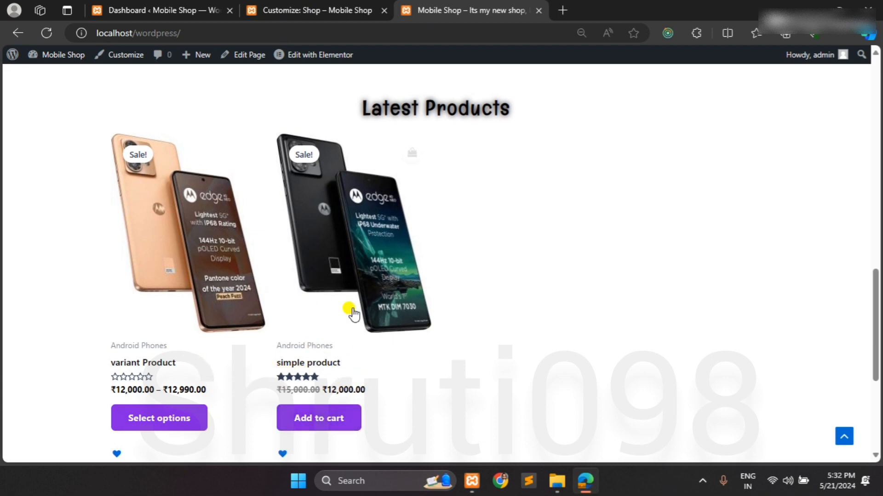
{"action": "scroll", "coordinate": [345, 296], "scroll_direction": "up", "scroll_amount": 10}
{"action": "scroll", "coordinate": [349, 277], "scroll_direction": "up", "scroll_amount": 3}
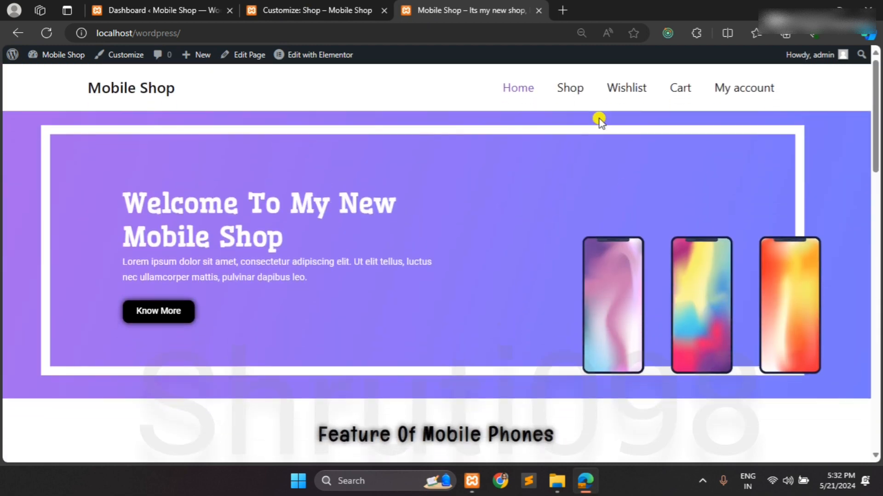
- Open the Shop page on the live site and exit the Customizer
{"action": "left_click", "coordinate": [582, 89]}
{"action": "left_click", "coordinate": [277, 7]}
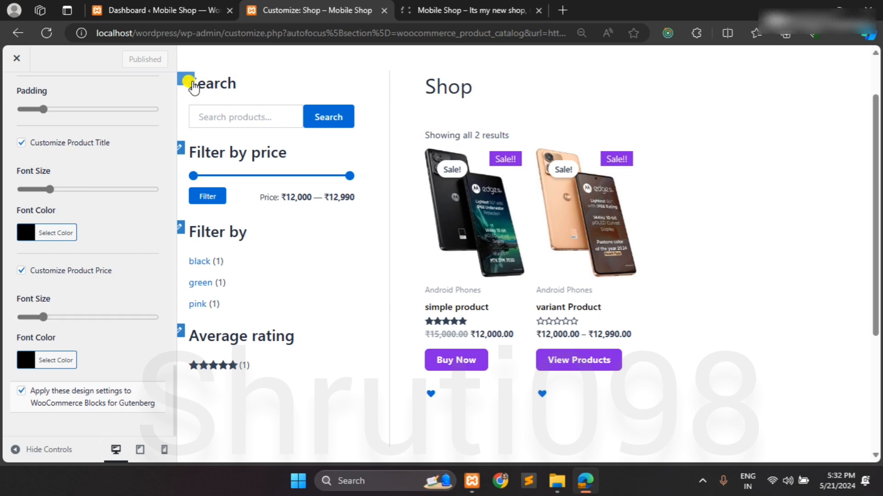
{"action": "scroll", "coordinate": [72, 244], "scroll_direction": "up", "scroll_amount": 10}
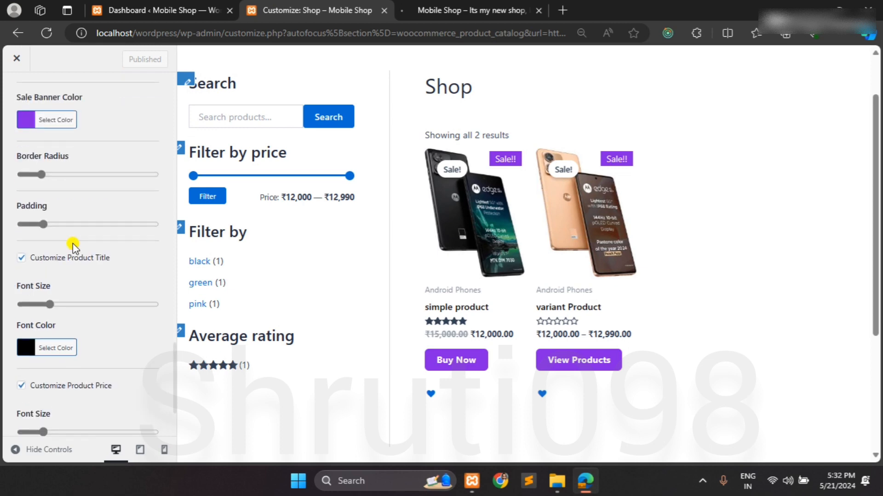
{"action": "left_click", "coordinate": [17, 59]}
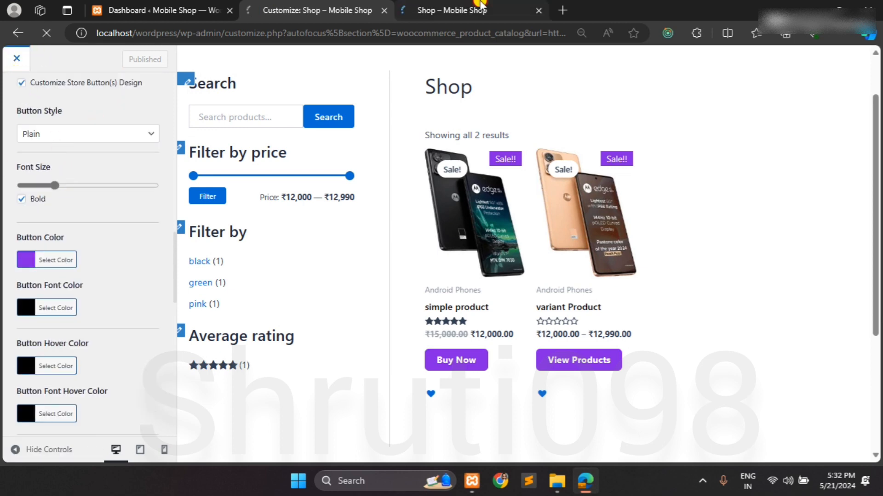
{"action": "left_click", "coordinate": [479, 4]}
{"action": "scroll", "coordinate": [373, 315], "scroll_direction": "down", "scroll_amount": 3}
{"action": "scroll", "coordinate": [373, 314], "scroll_direction": "up", "scroll_amount": 3}
{"action": "left_click", "coordinate": [251, 4]}
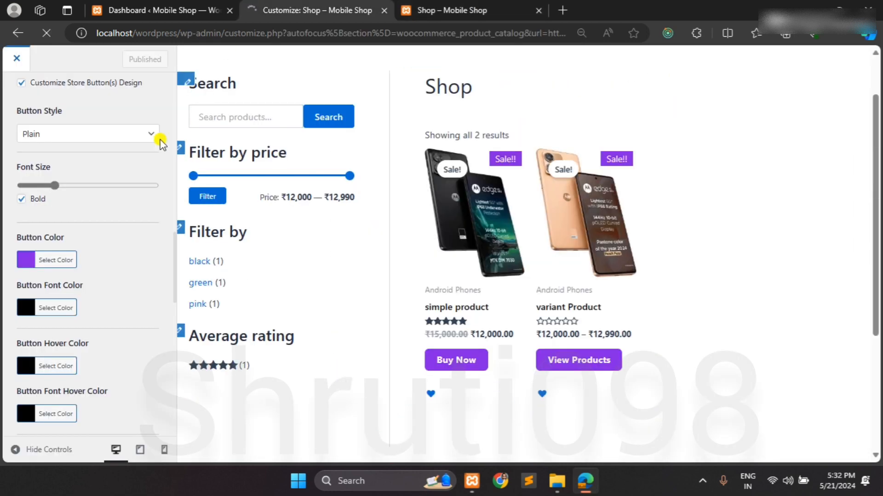
- Reopen the Customizer from the store's Shop page
{"action": "scroll", "coordinate": [70, 143], "scroll_direction": "up", "scroll_amount": 5}
{"action": "scroll", "coordinate": [71, 142], "scroll_direction": "down", "scroll_amount": 10}
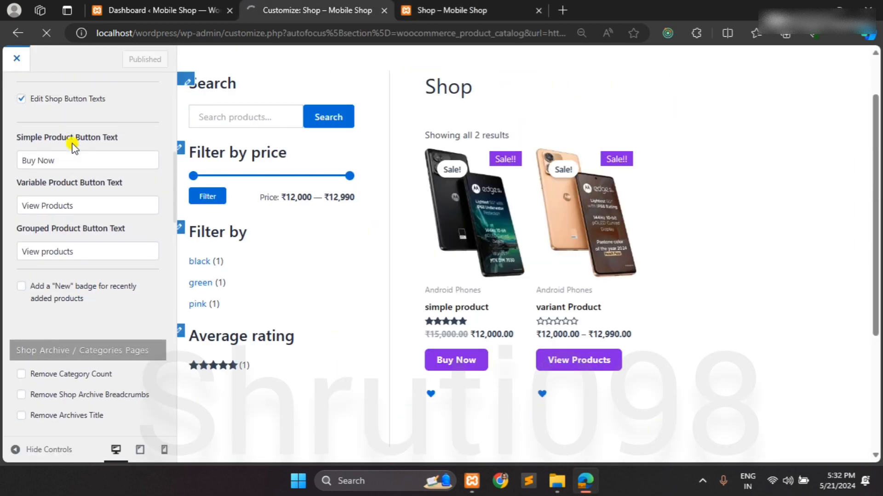
{"action": "scroll", "coordinate": [74, 143], "scroll_direction": "up", "scroll_amount": 8}
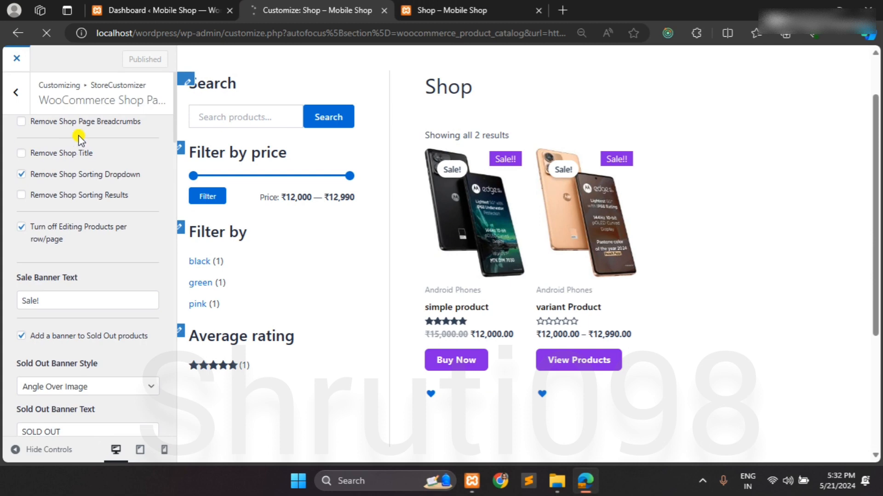
{"action": "left_click", "coordinate": [16, 98]}
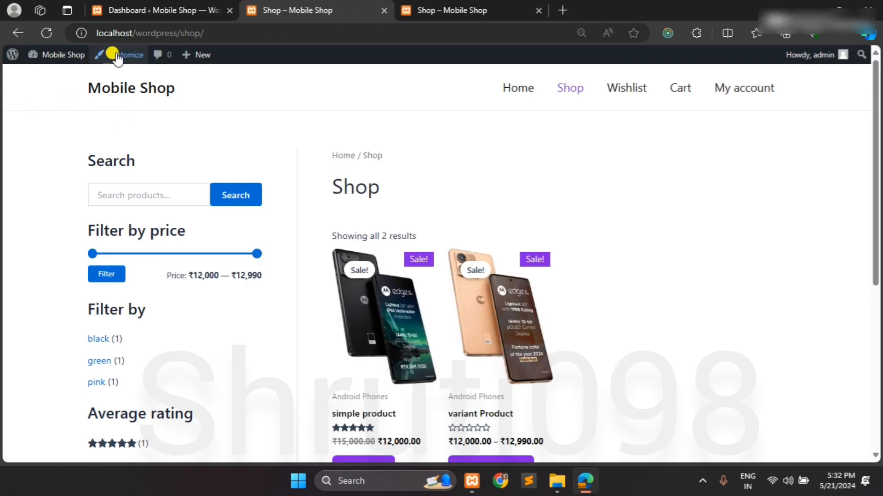
{"action": "left_click", "coordinate": [117, 55]}
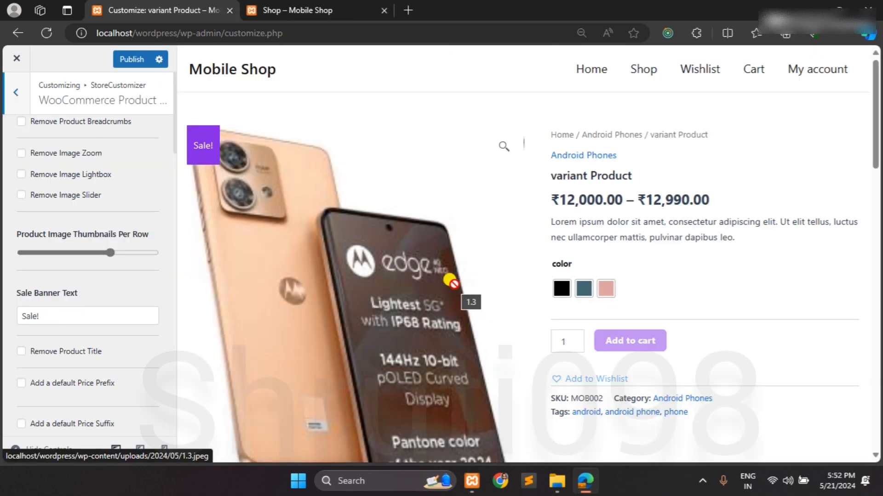
- Set Product Image Thumbnails Per Row to 3 for the WooCommerce product page and check the gallery preview
{"action": "scroll", "coordinate": [450, 281], "scroll_direction": "down", "scroll_amount": 5}
{"action": "scroll", "coordinate": [450, 281], "scroll_direction": "up", "scroll_amount": 5}
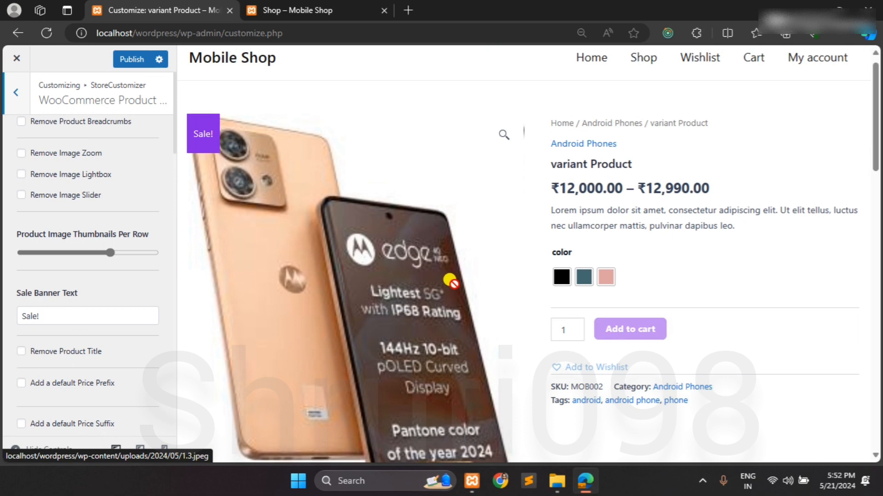
{"action": "scroll", "coordinate": [322, 272], "scroll_direction": "down", "scroll_amount": 1}
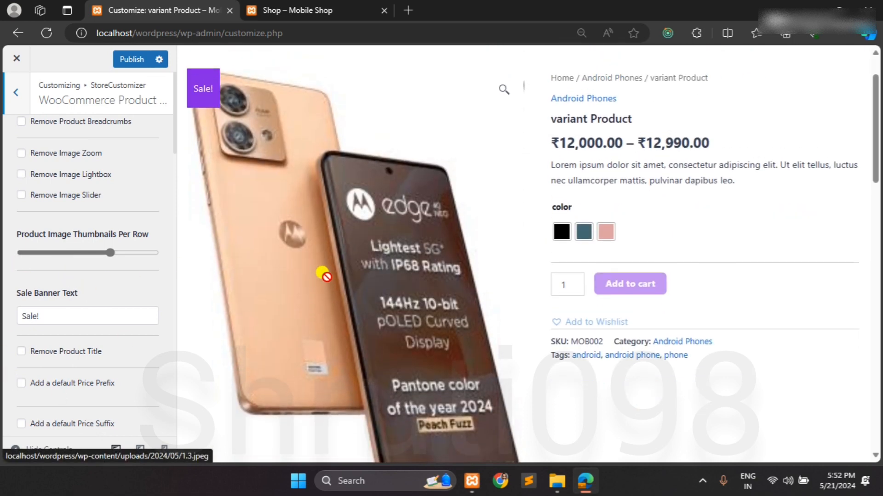
{"action": "left_click_drag", "start_coordinate": [110, 253], "coordinate": [69, 254]}
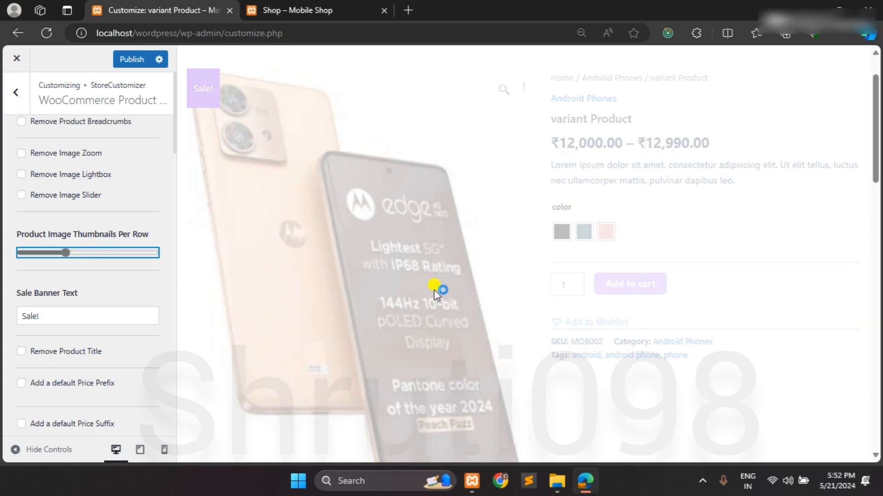
{"action": "scroll", "coordinate": [455, 292], "scroll_direction": "down", "scroll_amount": 5}
{"action": "scroll", "coordinate": [239, 224], "scroll_direction": "up", "scroll_amount": 2}
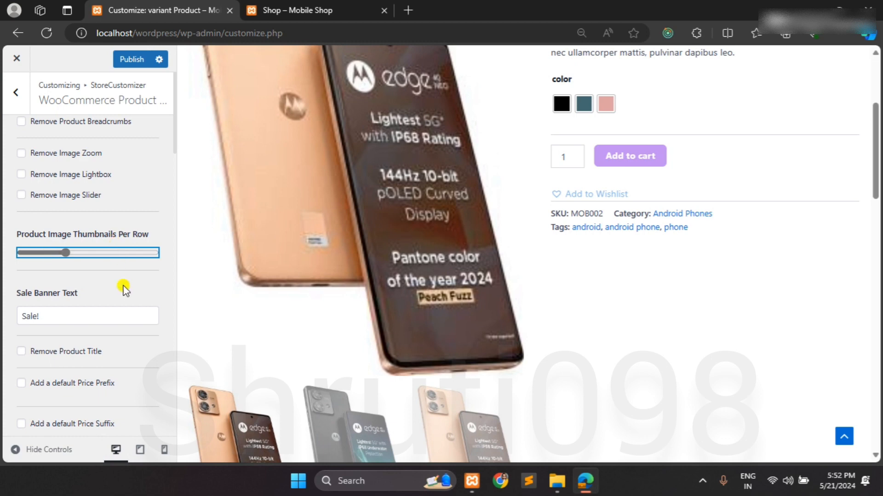
{"action": "scroll", "coordinate": [439, 172], "scroll_direction": "up", "scroll_amount": 4}
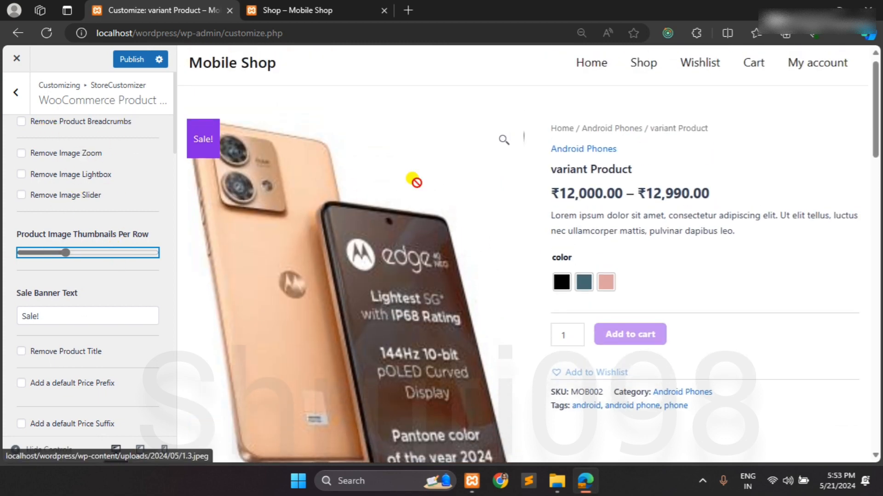
- Try the magnified image view in the variant Product preview and enable Remove Image Zoom
{"action": "scroll", "coordinate": [414, 181], "scroll_direction": "up", "scroll_amount": 1}
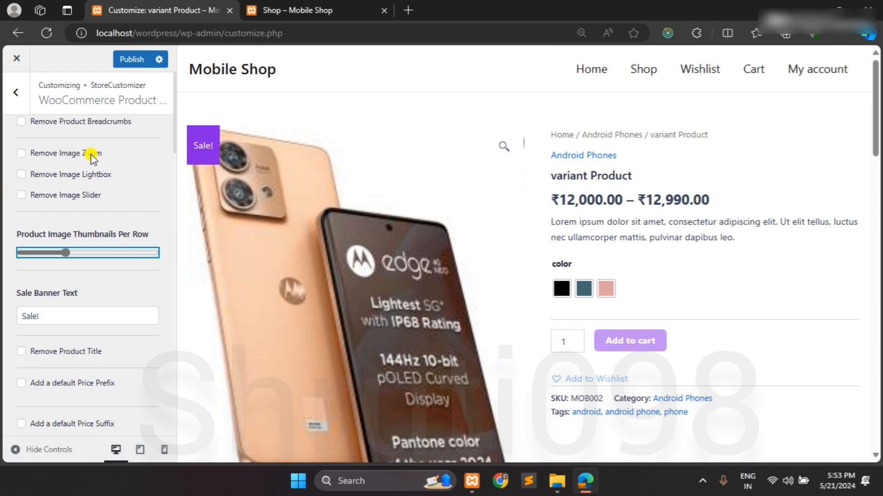
{"action": "left_click_drag", "start_coordinate": [504, 147], "coordinate": [382, 175]}
{"action": "left_click", "coordinate": [504, 148]}
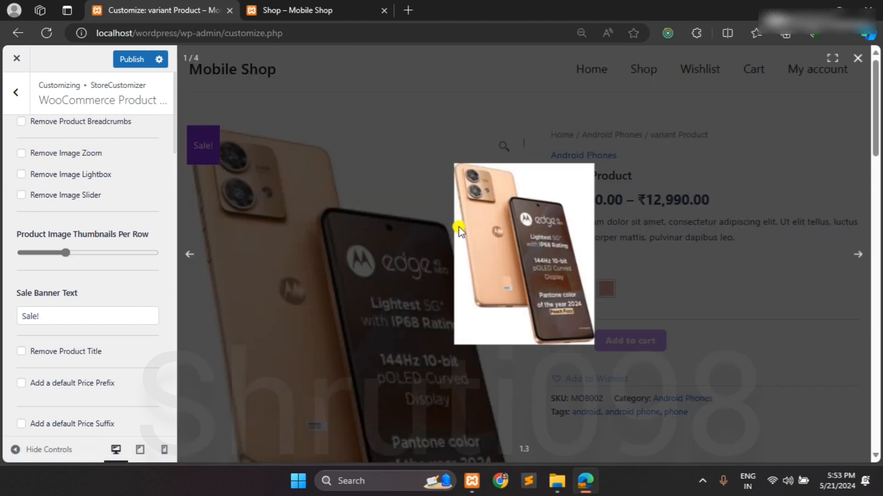
{"action": "left_click", "coordinate": [505, 154]}
{"action": "left_click", "coordinate": [21, 153]}
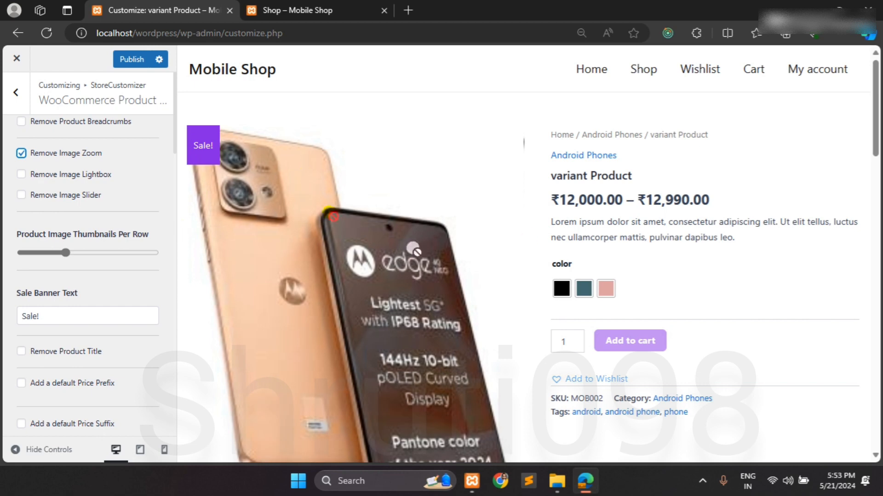
- Open the simple product on the live store and view its image enlarged in the lightbox
{"action": "left_click", "coordinate": [314, 10]}
{"action": "scroll", "coordinate": [416, 278], "scroll_direction": "down", "scroll_amount": 2}
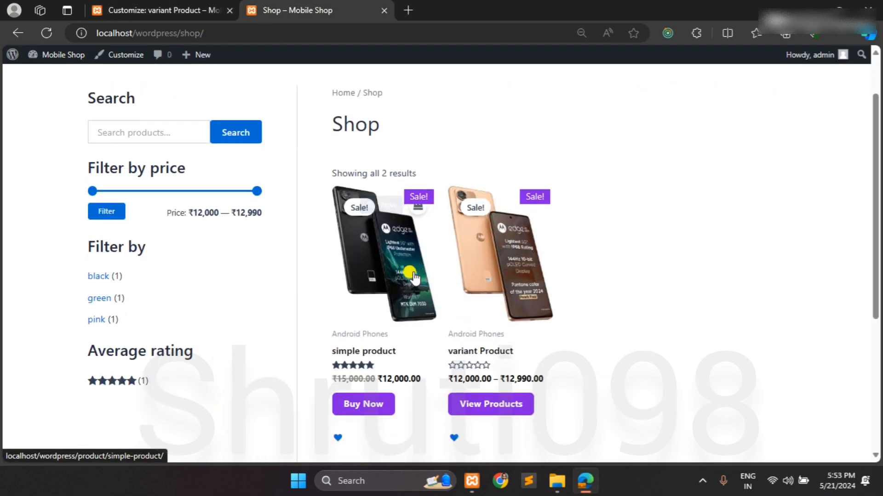
{"action": "left_click", "coordinate": [375, 261]}
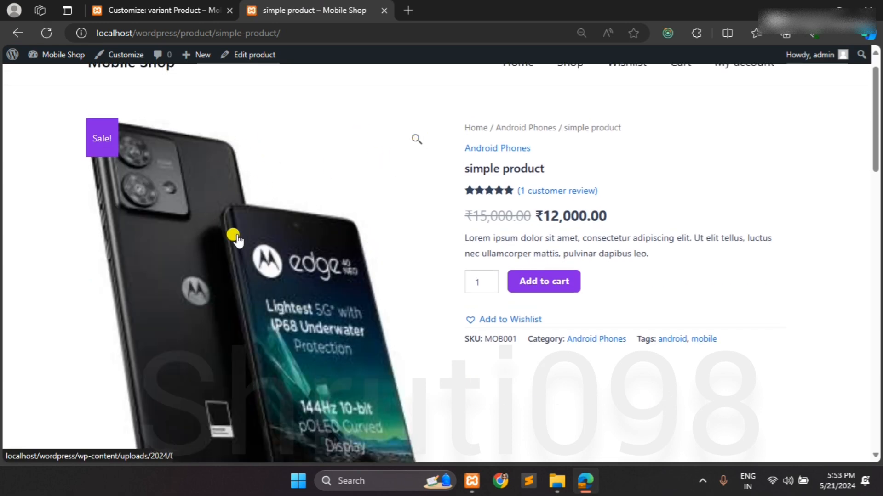
{"action": "left_click", "coordinate": [418, 138]}
{"action": "left_click", "coordinate": [428, 186]}
{"action": "left_click", "coordinate": [416, 139]}
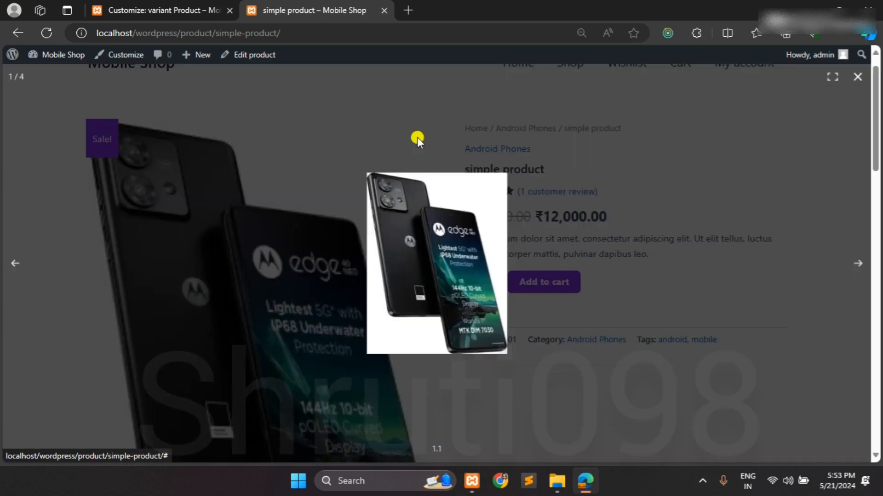
{"action": "left_click", "coordinate": [418, 133]}
- Go back to the live shop, open variant Product and view its image in the lightbox
{"action": "left_click", "coordinate": [20, 35]}
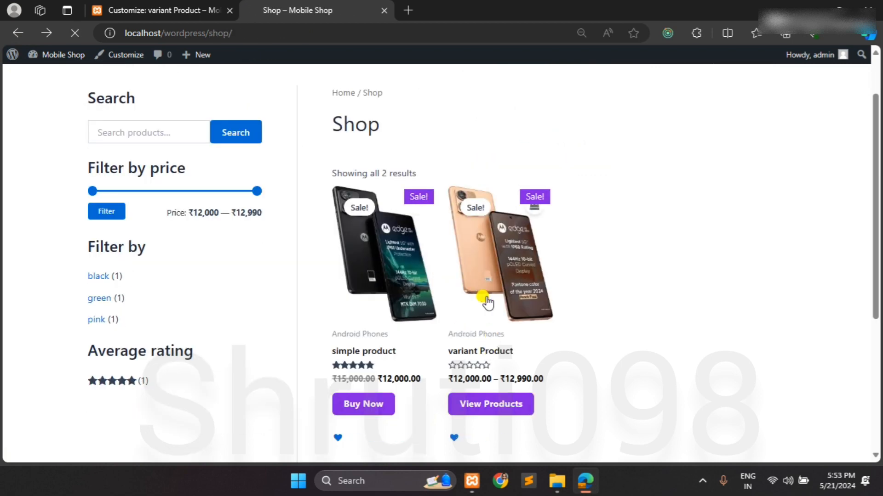
{"action": "left_click", "coordinate": [416, 167]}
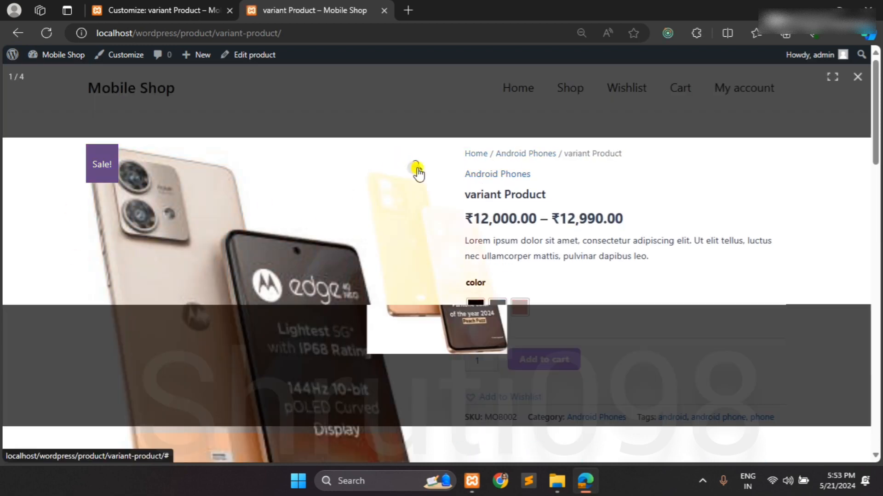
{"action": "left_click", "coordinate": [416, 169]}
{"action": "scroll", "coordinate": [219, 225], "scroll_direction": "down", "scroll_amount": 1}
- Enable Remove Image Slider in the Customizer and switch to the live variant Product page for comparison
{"action": "left_click", "coordinate": [170, 4]}
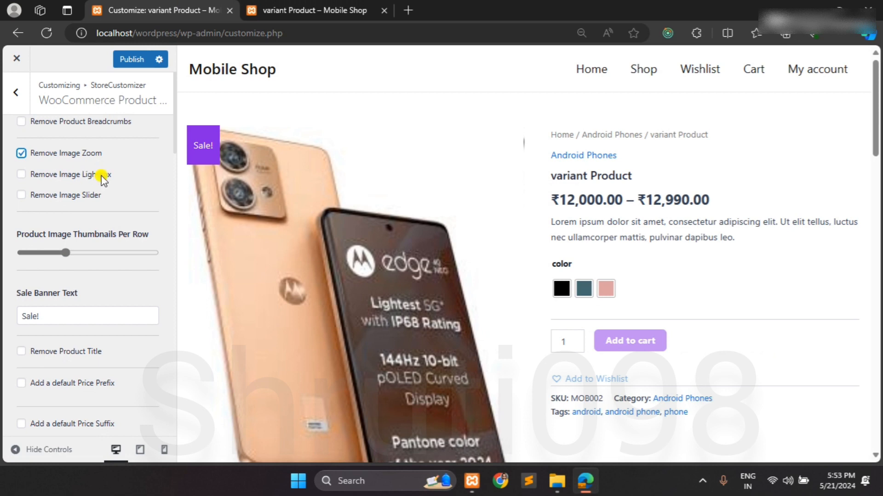
{"action": "scroll", "coordinate": [84, 209], "scroll_direction": "down", "scroll_amount": 1}
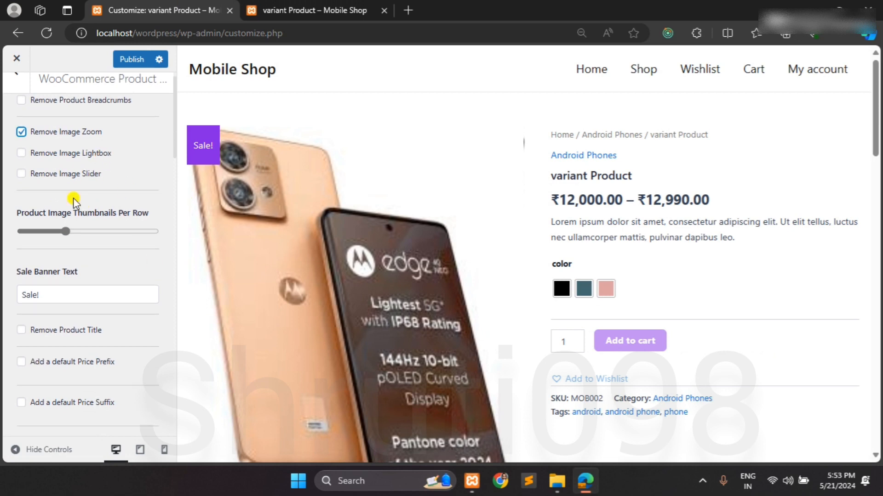
{"action": "left_click", "coordinate": [22, 174]}
{"action": "scroll", "coordinate": [361, 250], "scroll_direction": "down", "scroll_amount": 5}
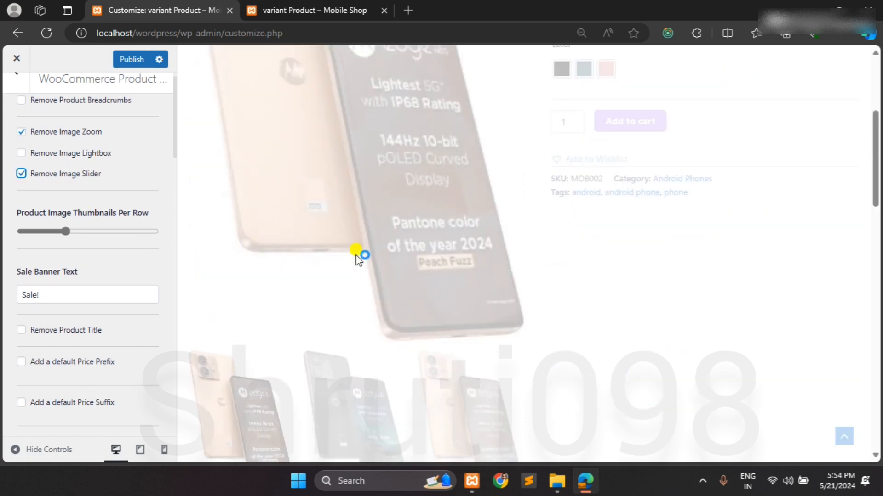
{"action": "scroll", "coordinate": [426, 220], "scroll_direction": "up", "scroll_amount": 1}
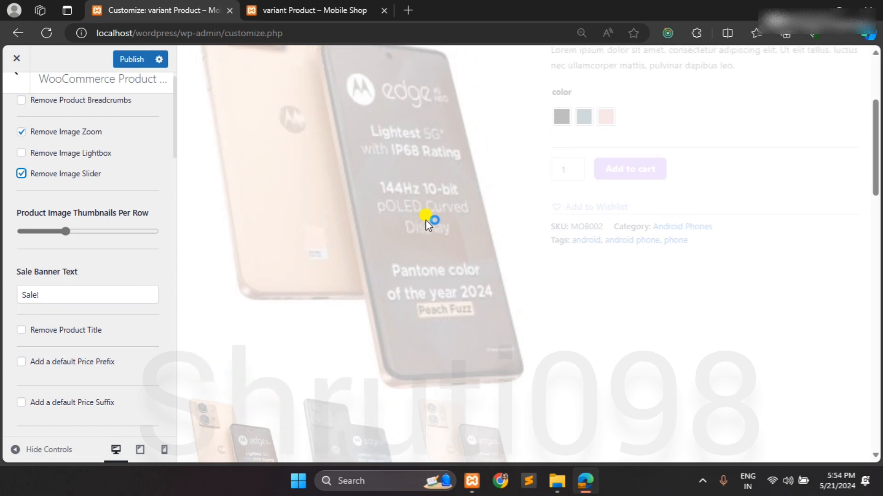
{"action": "left_click", "coordinate": [328, 9]}
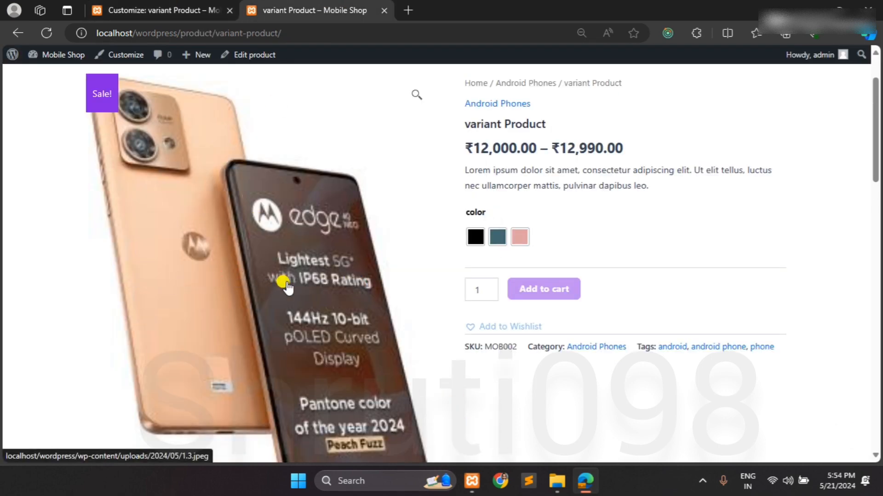
- Switch between the gallery thumbnails on the live variant Product page to examine how the image slider behaves
{"action": "scroll", "coordinate": [285, 284], "scroll_direction": "down", "scroll_amount": 3}
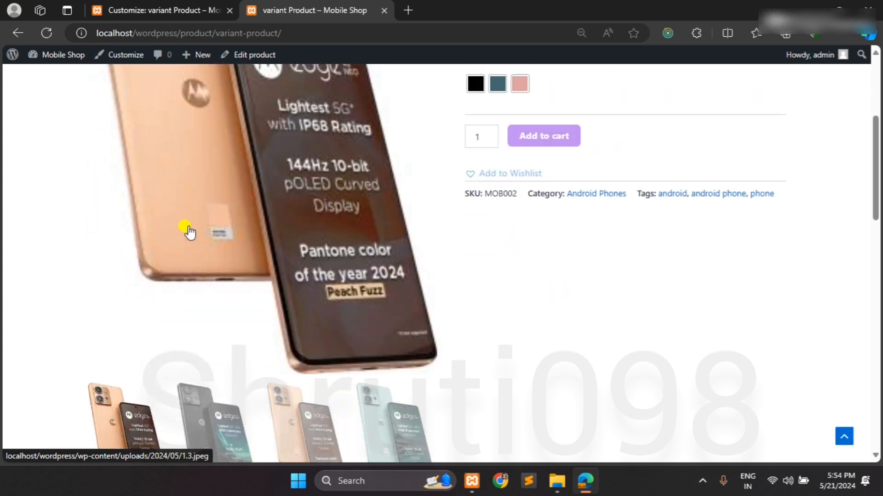
{"action": "left_click", "coordinate": [247, 432]}
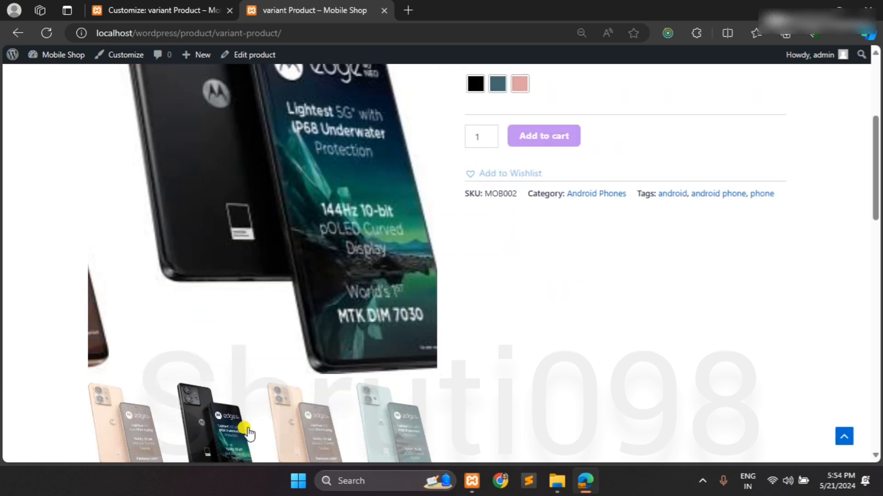
{"action": "left_click", "coordinate": [322, 429]}
- Return to the Customizer and open the gallery thumbnails in the variant Product preview to compare their behaviour with the slider removed
{"action": "left_click", "coordinate": [138, 10]}
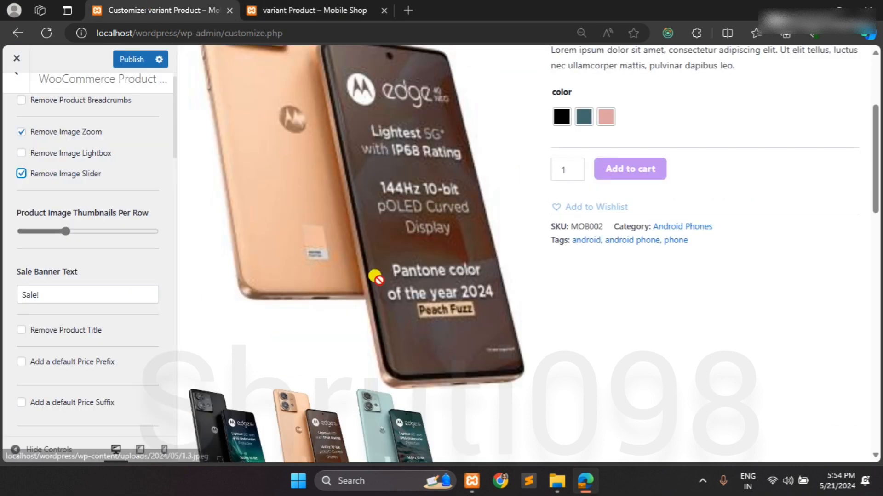
{"action": "left_click", "coordinate": [313, 416]}
{"action": "left_click", "coordinate": [404, 409]}
{"action": "left_click", "coordinate": [236, 406]}
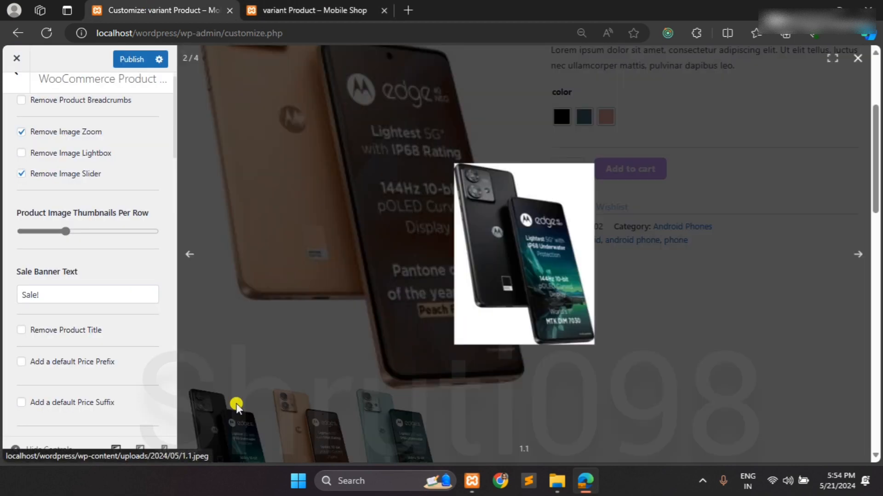
- Turn off Remove Image Slider in the product page options
{"action": "left_click", "coordinate": [27, 174]}
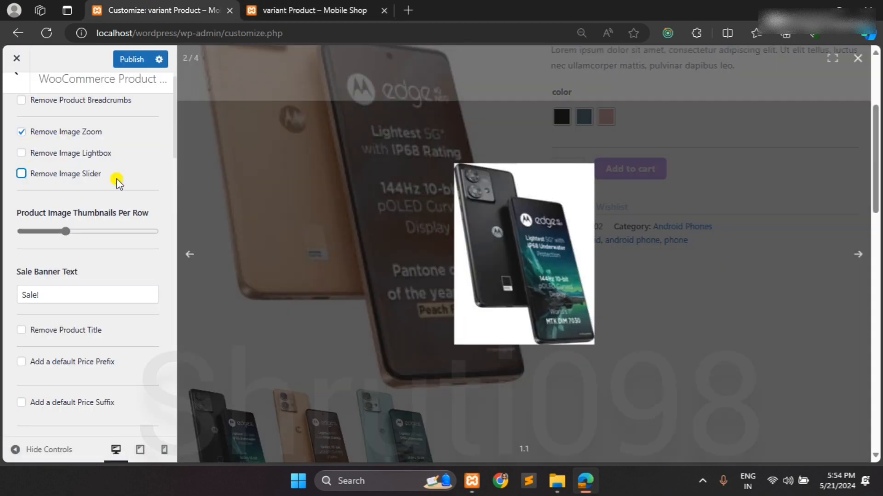
{"action": "scroll", "coordinate": [92, 230], "scroll_direction": "up", "scroll_amount": 1}
{"action": "scroll", "coordinate": [94, 311], "scroll_direction": "down", "scroll_amount": 3}
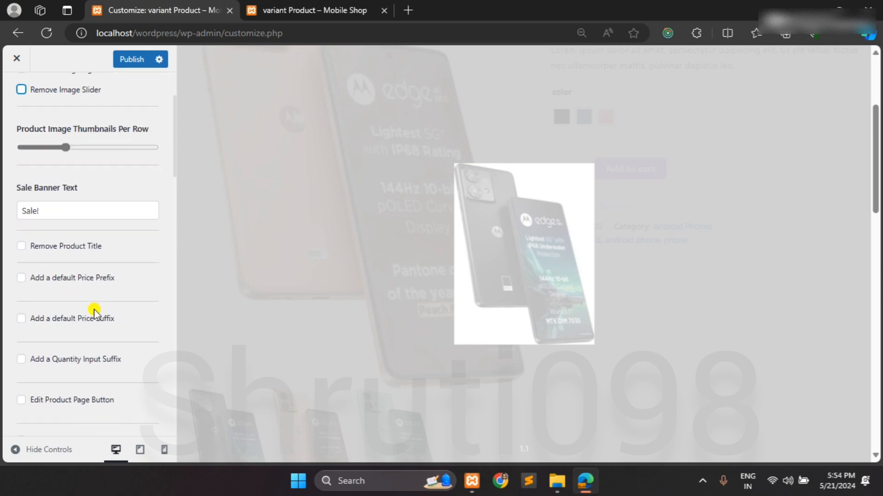
{"action": "left_click", "coordinate": [555, 225]}
- Examine the upper part of the live variant Product page and return to the Customizer
{"action": "left_click", "coordinate": [321, 9]}
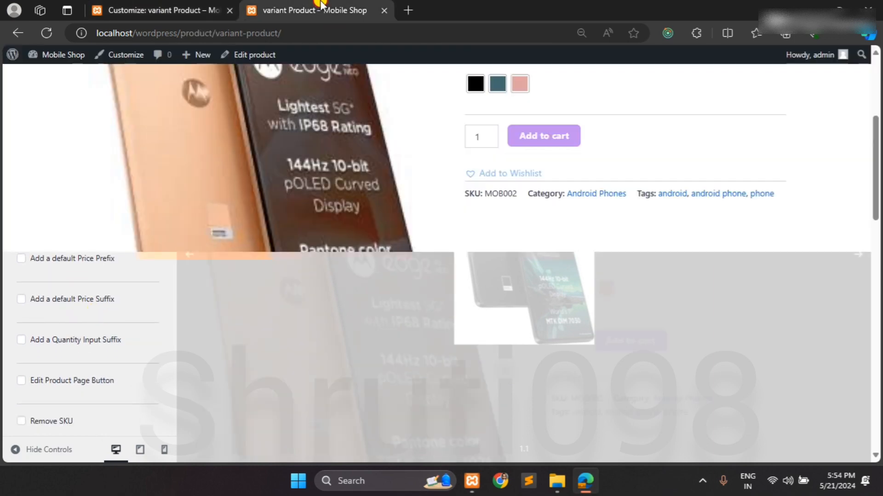
{"action": "scroll", "coordinate": [478, 216], "scroll_direction": "up", "scroll_amount": 5}
{"action": "scroll", "coordinate": [504, 207], "scroll_direction": "down", "scroll_amount": 1}
{"action": "scroll", "coordinate": [276, 161], "scroll_direction": "up", "scroll_amount": 1}
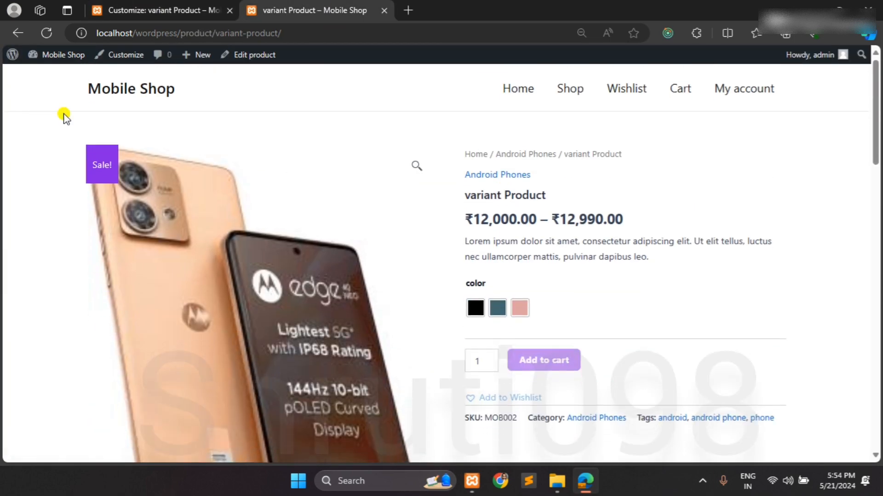
{"action": "left_click", "coordinate": [137, 6]}
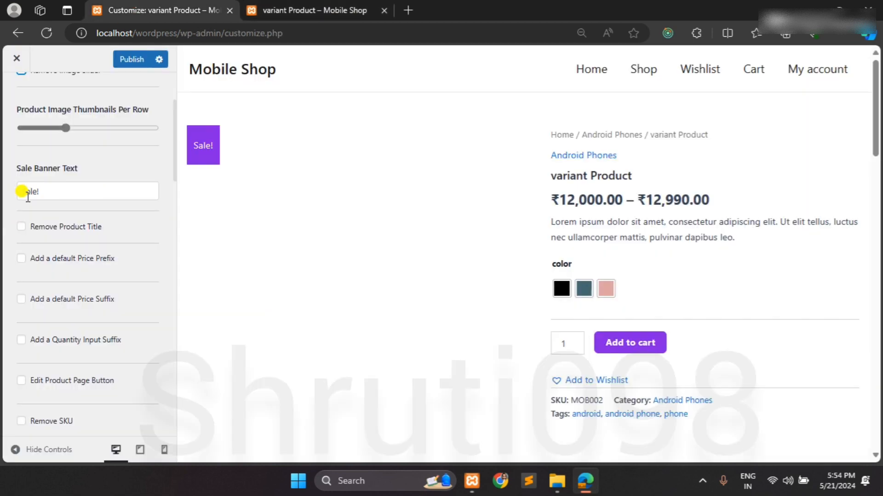
- Enable Add a Quantity Input Suffix with the text Boxes and try the quantity field in the variant Product preview
{"action": "scroll", "coordinate": [92, 243], "scroll_direction": "down", "scroll_amount": 2}
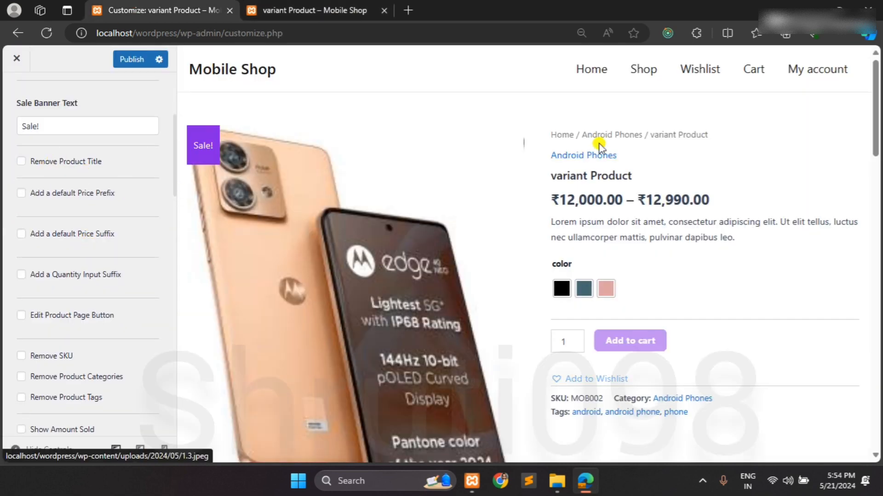
{"action": "scroll", "coordinate": [89, 228], "scroll_direction": "down", "scroll_amount": 1}
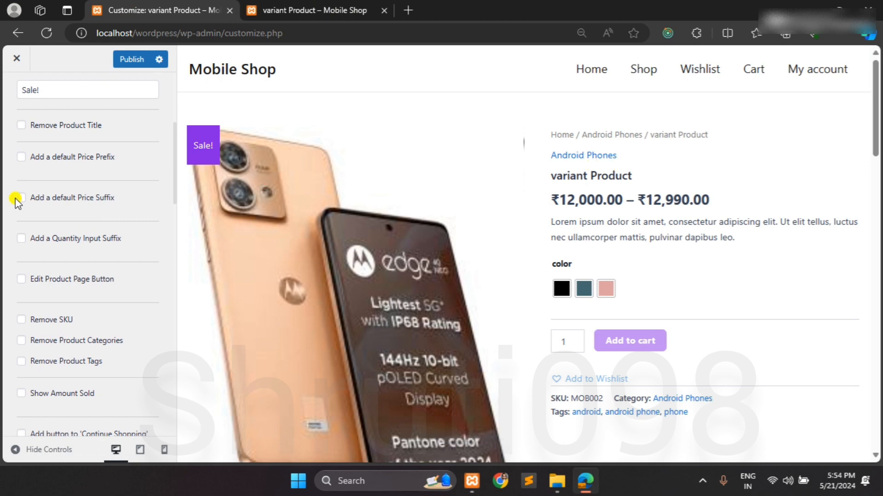
{"action": "scroll", "coordinate": [71, 167], "scroll_direction": "down", "scroll_amount": 1}
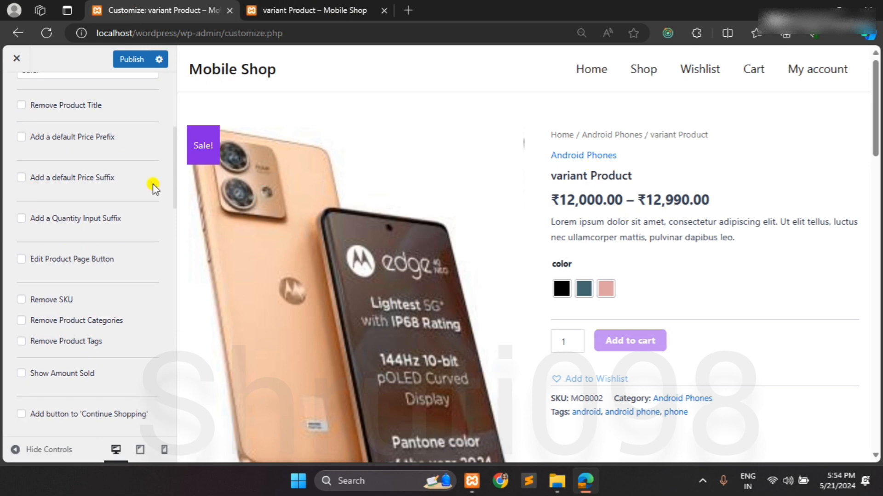
{"action": "scroll", "coordinate": [88, 189], "scroll_direction": "down", "scroll_amount": 2}
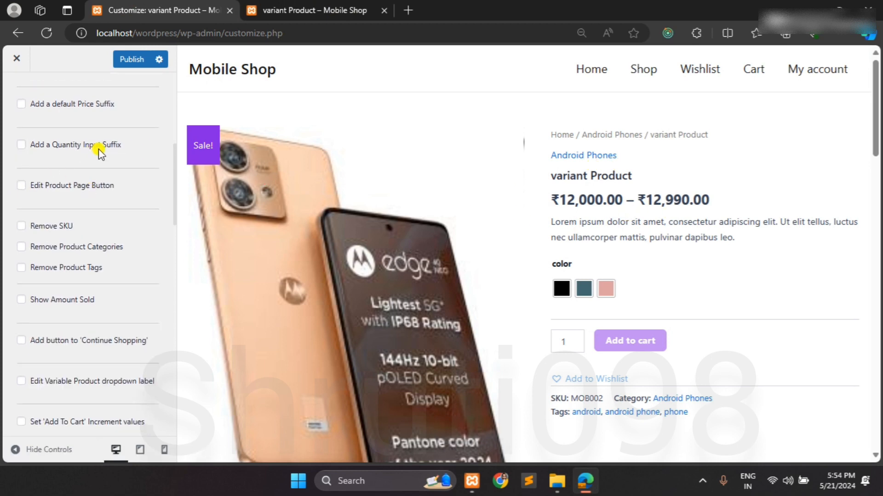
{"action": "scroll", "coordinate": [560, 276], "scroll_direction": "down", "scroll_amount": 1}
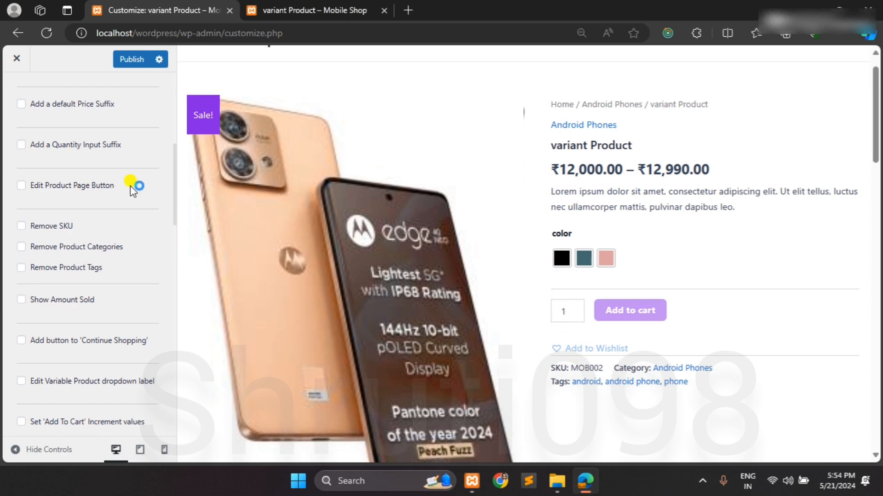
{"action": "scroll", "coordinate": [19, 139], "scroll_direction": "down", "scroll_amount": 1}
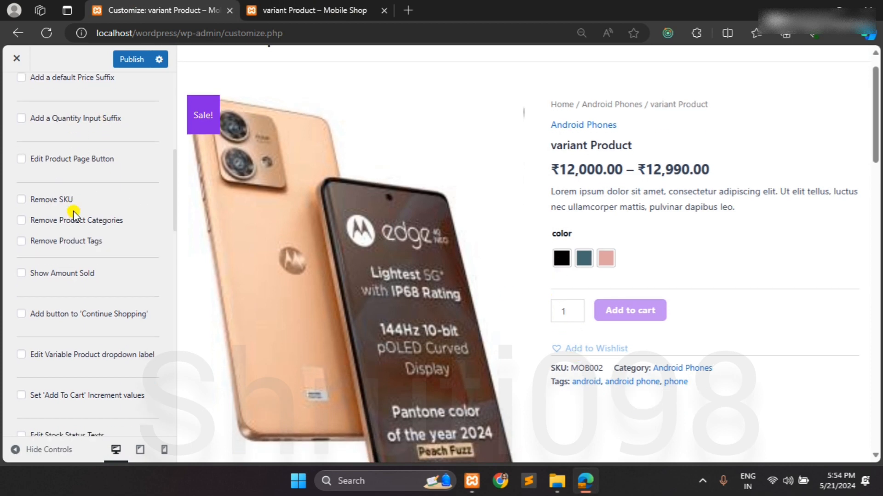
{"action": "left_click", "coordinate": [20, 118]}
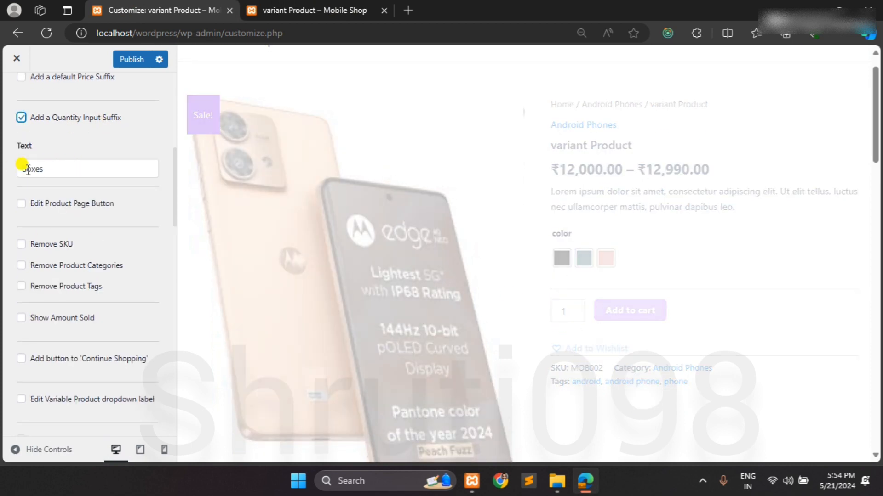
{"action": "scroll", "coordinate": [623, 344], "scroll_direction": "down", "scroll_amount": 1}
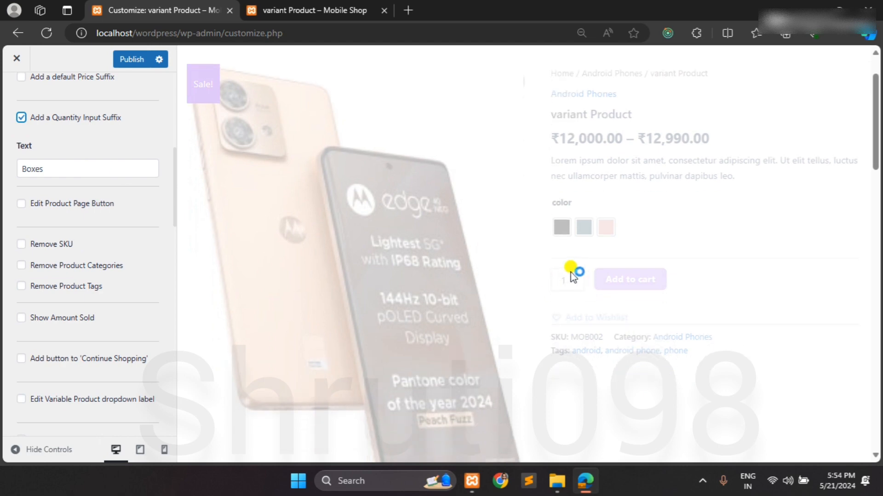
{"action": "double_click", "coordinate": [575, 284]}
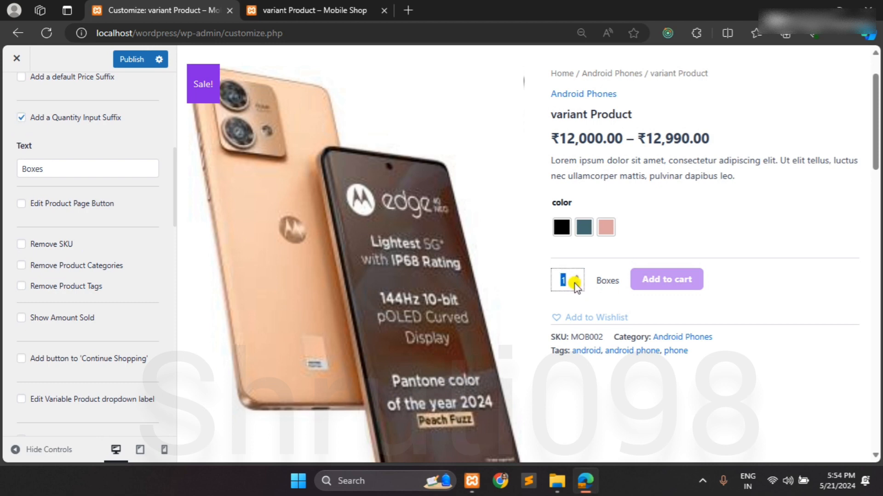
{"action": "type", "text": "3"}
- Look at the suffix text setting and turn Add a Quantity Input Suffix back off
{"action": "left_click", "coordinate": [65, 169]}
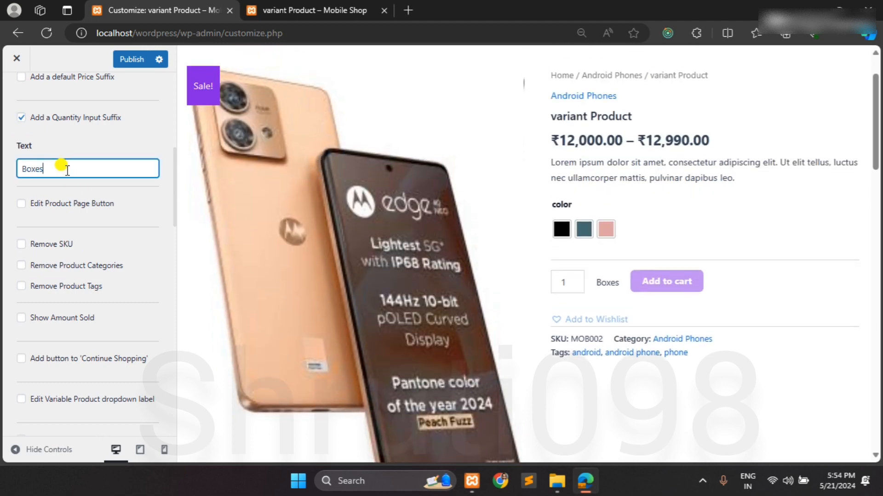
{"action": "scroll", "coordinate": [65, 202], "scroll_direction": "down", "scroll_amount": 1}
{"action": "scroll", "coordinate": [76, 188], "scroll_direction": "up", "scroll_amount": 2}
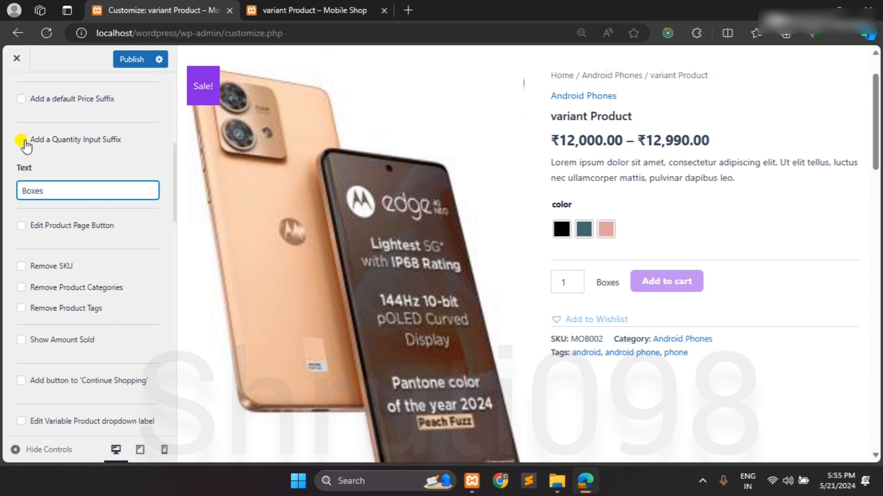
{"action": "left_click", "coordinate": [22, 139]}
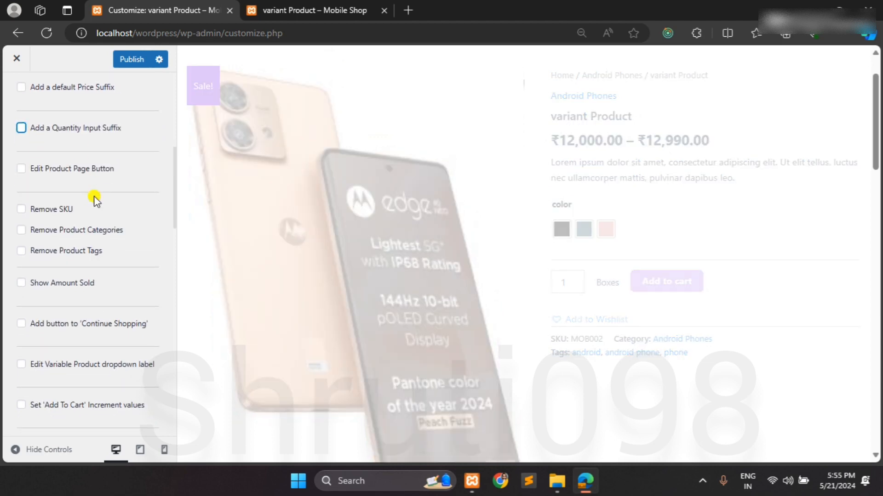
- Enable Edit Product Page Button and set the product button text to Buy Now
{"action": "scroll", "coordinate": [93, 196], "scroll_direction": "down", "scroll_amount": 1}
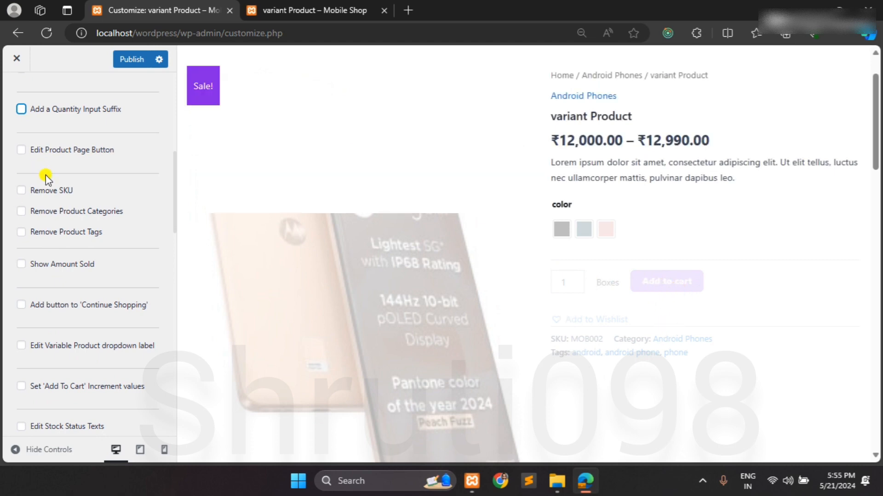
{"action": "scroll", "coordinate": [46, 175], "scroll_direction": "down", "scroll_amount": 1}
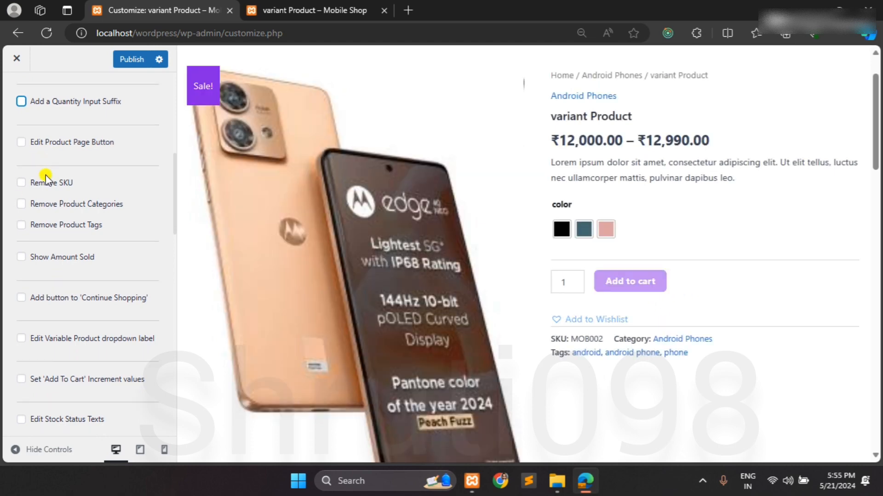
{"action": "left_click", "coordinate": [20, 142]}
{"action": "left_click_drag", "start_coordinate": [69, 195], "coordinate": [5, 189]}
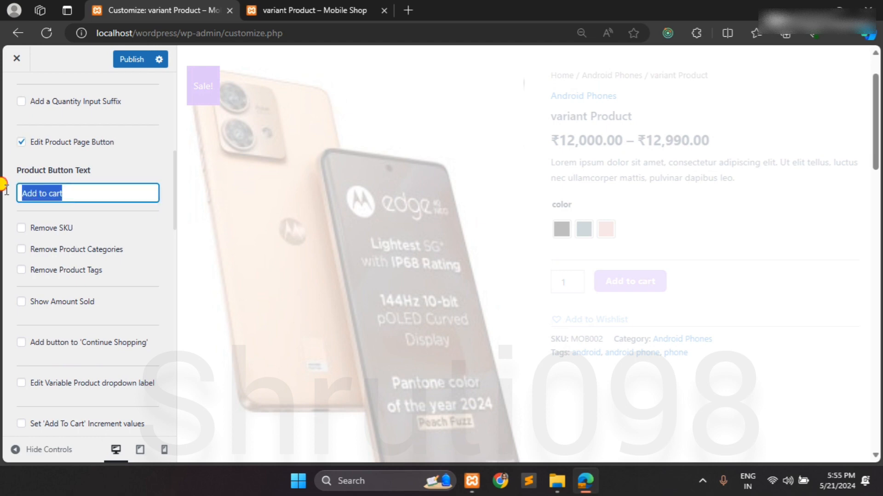
{"action": "type", "text": "Buy Now"}
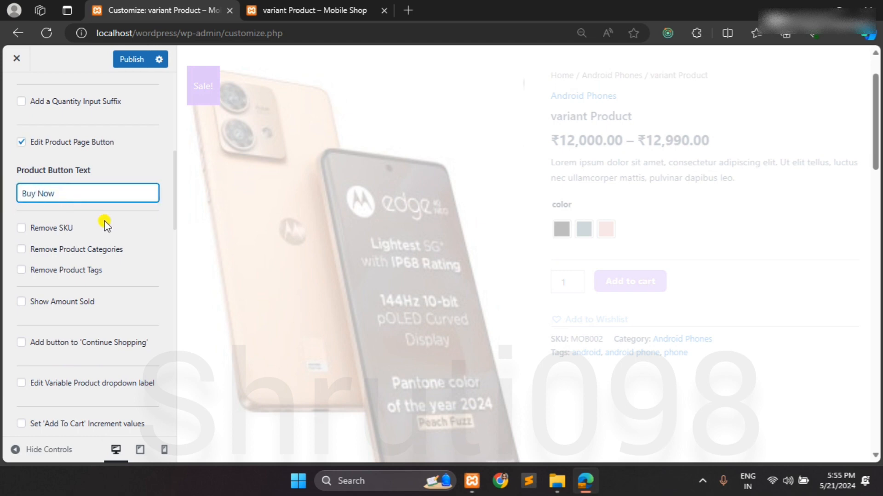
{"action": "scroll", "coordinate": [105, 225], "scroll_direction": "down", "scroll_amount": 1}
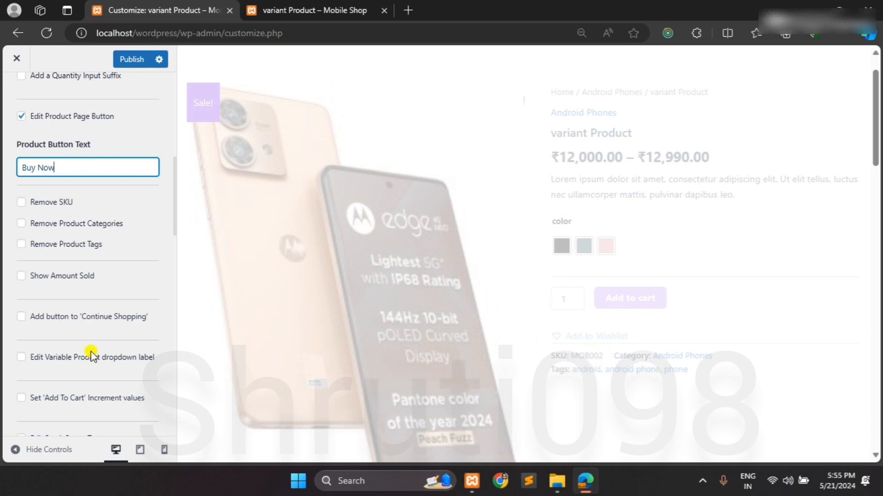
- Enable Remove Product Tags for the product page
{"action": "scroll", "coordinate": [74, 276], "scroll_direction": "down", "scroll_amount": 2}
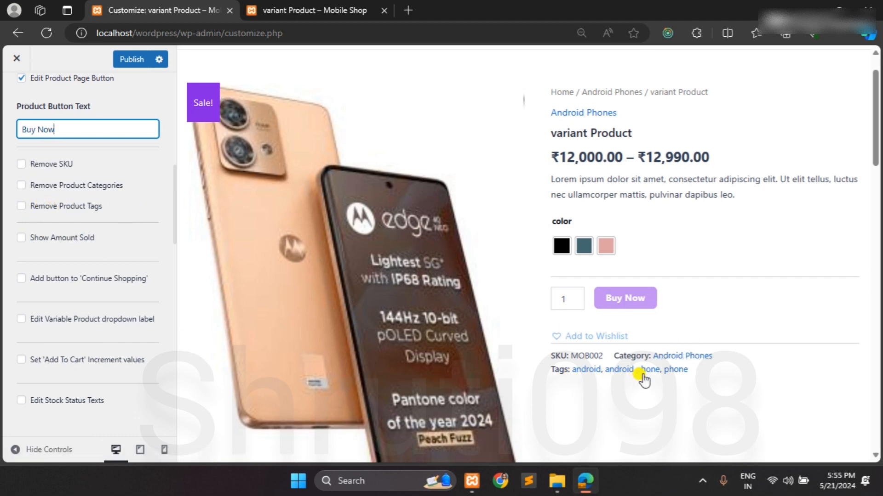
{"action": "left_click", "coordinate": [22, 206]}
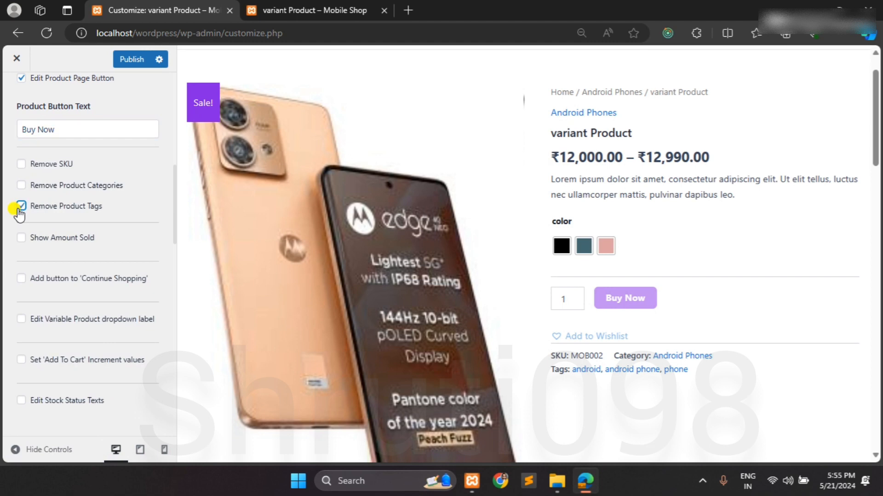
{"action": "scroll", "coordinate": [95, 282], "scroll_direction": "down", "scroll_amount": 1}
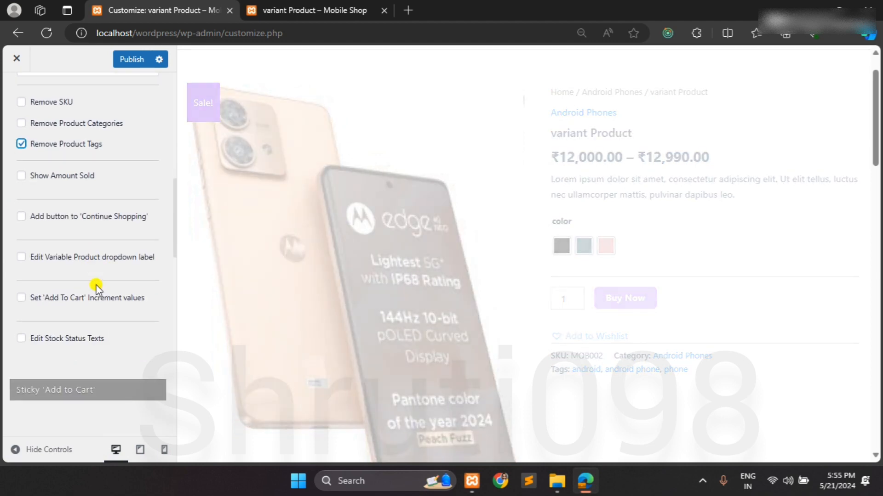
- Enable Show Amount Sold on the product page, keeping the text Items Sold: [no]
{"action": "scroll", "coordinate": [126, 190], "scroll_direction": "up", "scroll_amount": 1}
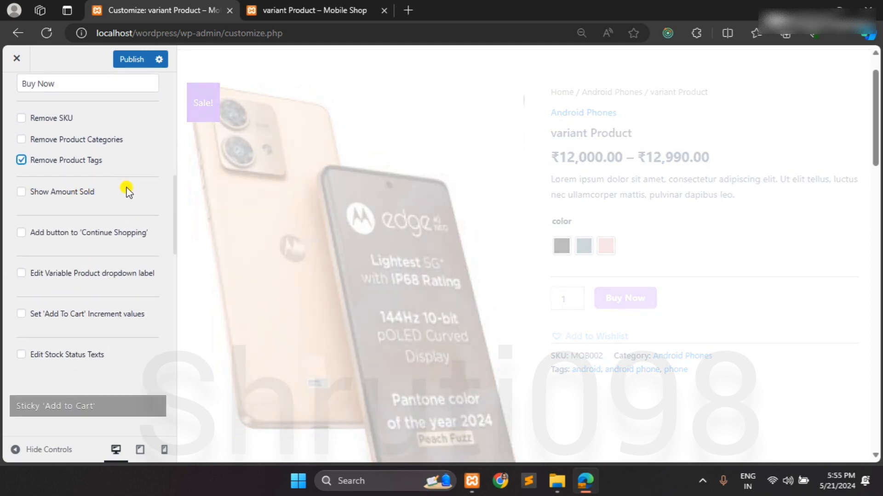
{"action": "left_click", "coordinate": [21, 192]}
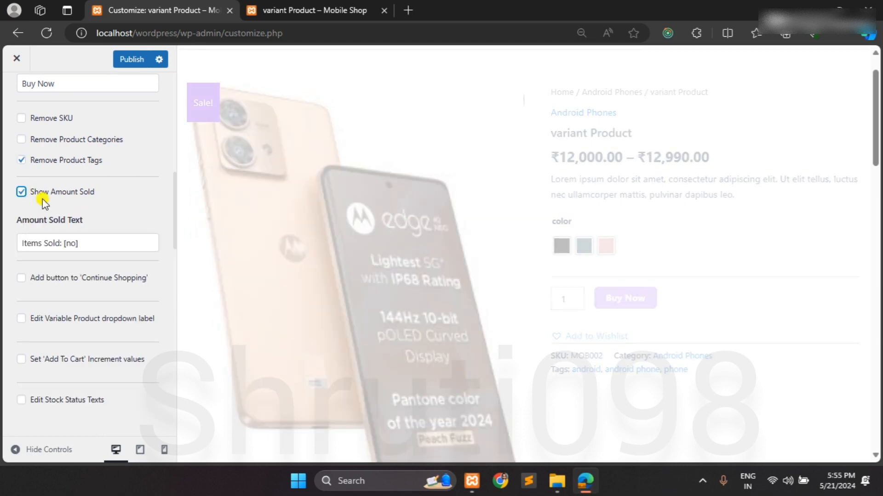
{"action": "scroll", "coordinate": [73, 219], "scroll_direction": "down", "scroll_amount": 1}
{"action": "scroll", "coordinate": [97, 207], "scroll_direction": "down", "scroll_amount": 1}
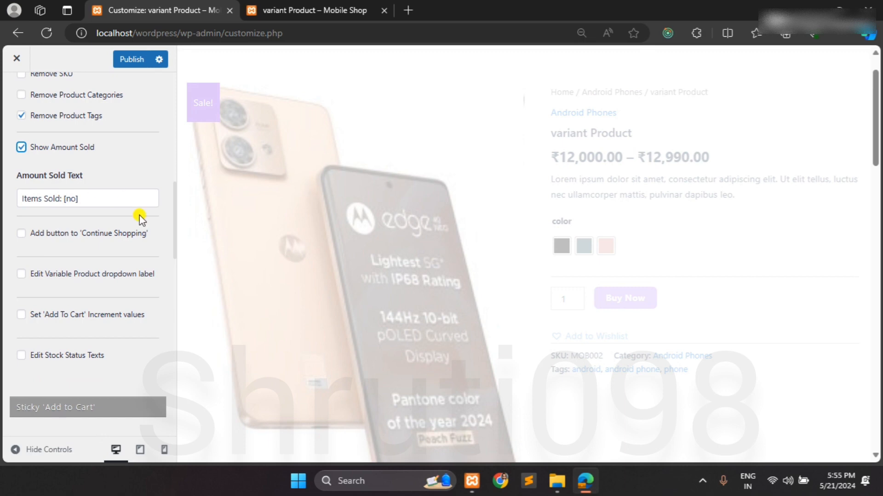
- Enable Add button to 'Continue Shopping' with the button text Continue Shopping and check the product preview
{"action": "scroll", "coordinate": [128, 239], "scroll_direction": "down", "scroll_amount": 1}
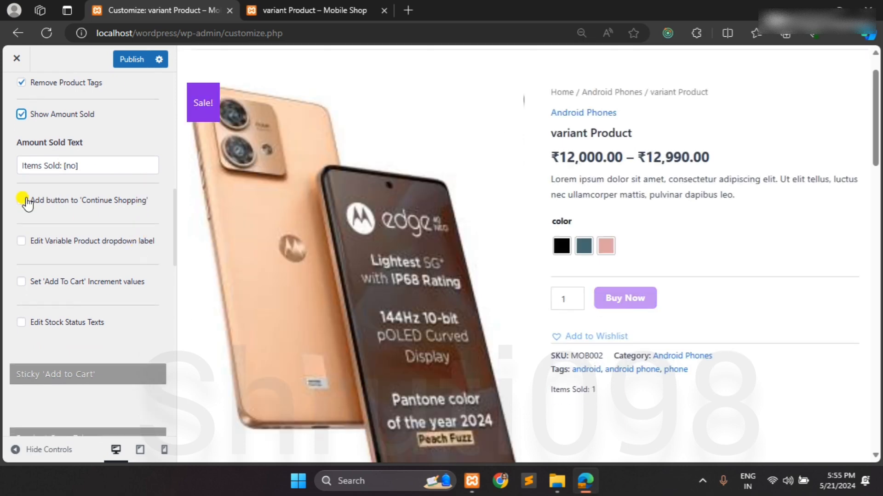
{"action": "scroll", "coordinate": [106, 202], "scroll_direction": "down", "scroll_amount": 1}
{"action": "left_click", "coordinate": [21, 178]}
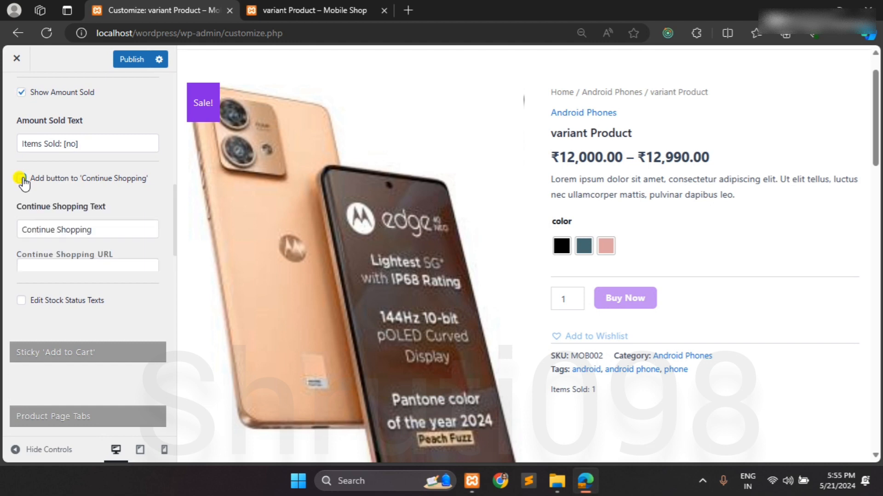
{"action": "scroll", "coordinate": [65, 202], "scroll_direction": "down", "scroll_amount": 2}
{"action": "scroll", "coordinate": [599, 312], "scroll_direction": "down", "scroll_amount": 2}
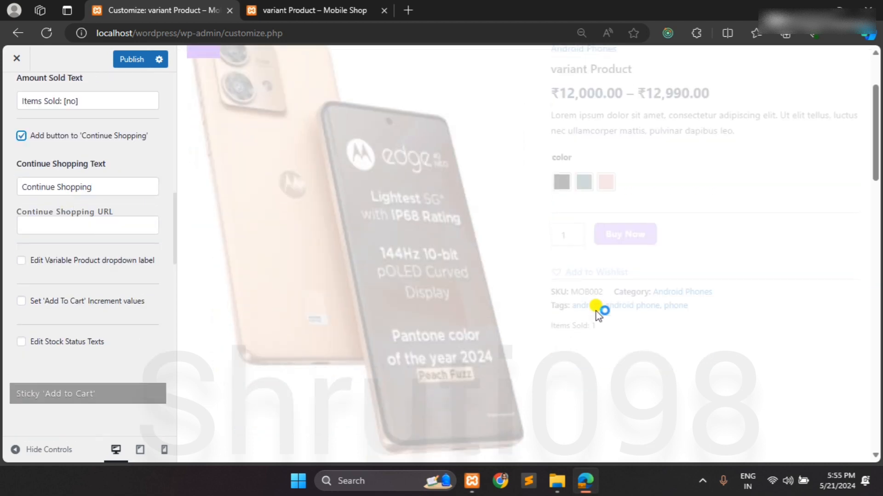
- Check the Continue Shopping button in the product preview, and disable Add button to 'Continue Shopping'
{"action": "scroll", "coordinate": [771, 427], "scroll_direction": "down", "scroll_amount": 1}
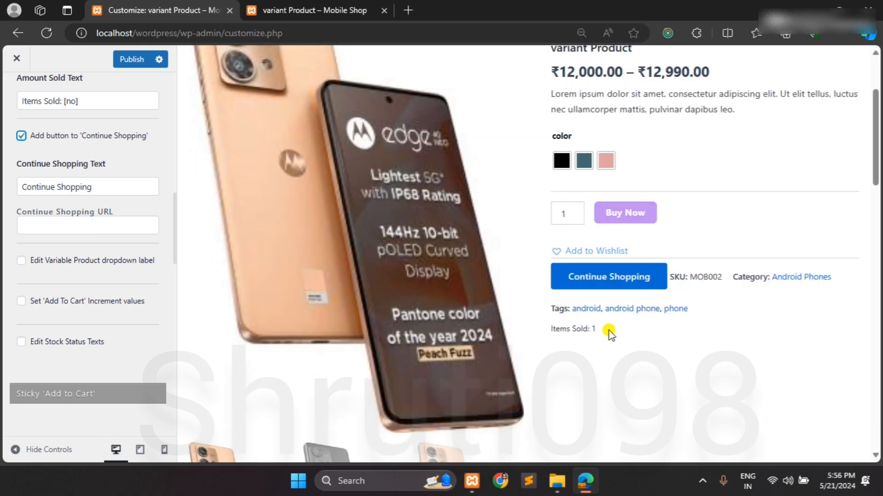
{"action": "left_click_drag", "start_coordinate": [605, 328], "coordinate": [548, 324]}
{"action": "left_click", "coordinate": [629, 320]}
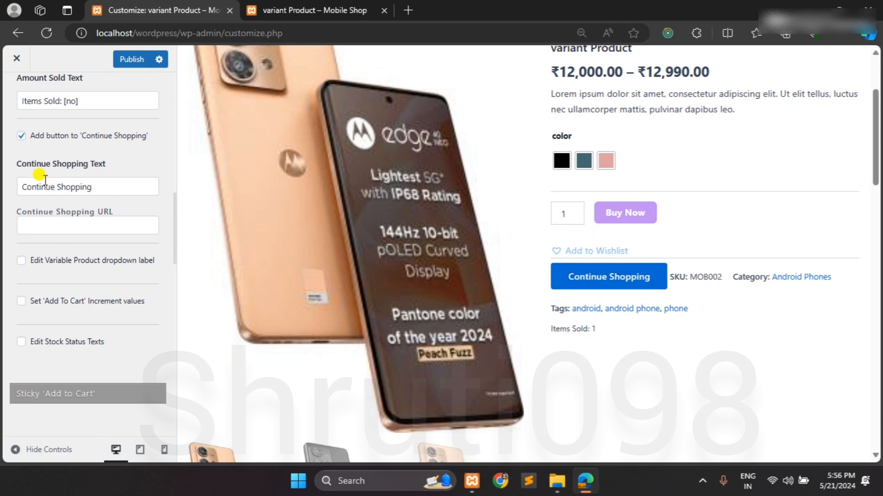
{"action": "left_click", "coordinate": [20, 137]}
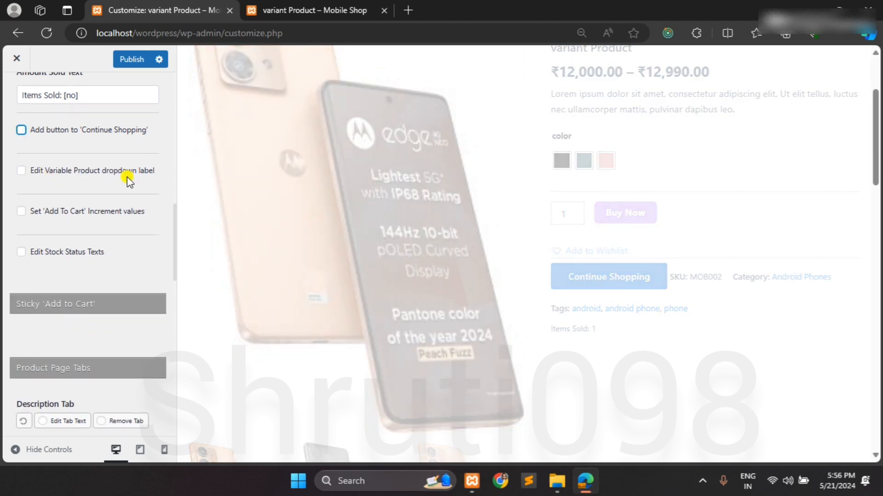
- Enable Edit Variable Product dropdown label, keeping the default label Choose an option, and check the product preview
{"action": "scroll", "coordinate": [129, 175], "scroll_direction": "up", "scroll_amount": 1}
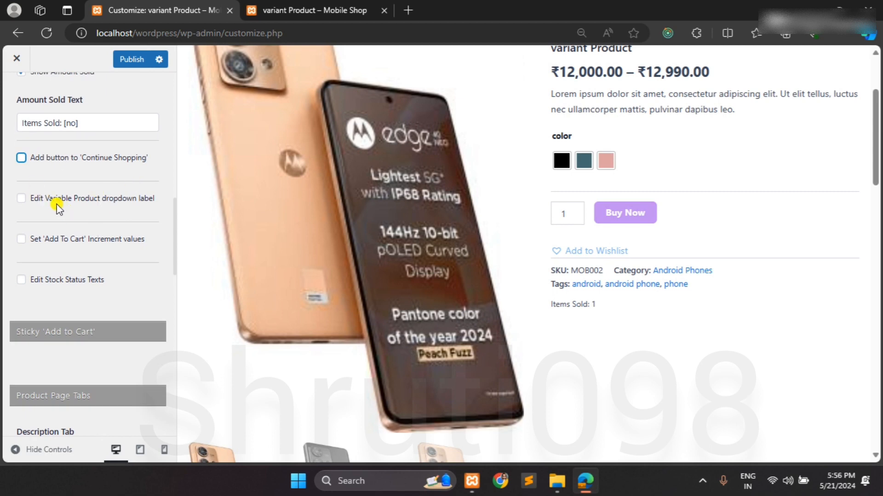
{"action": "left_click", "coordinate": [21, 198]}
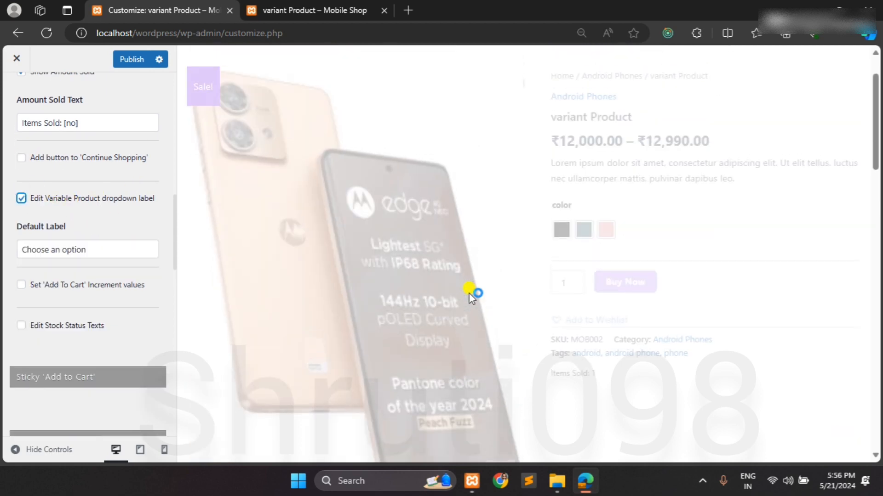
{"action": "scroll", "coordinate": [471, 298], "scroll_direction": "down", "scroll_amount": 5}
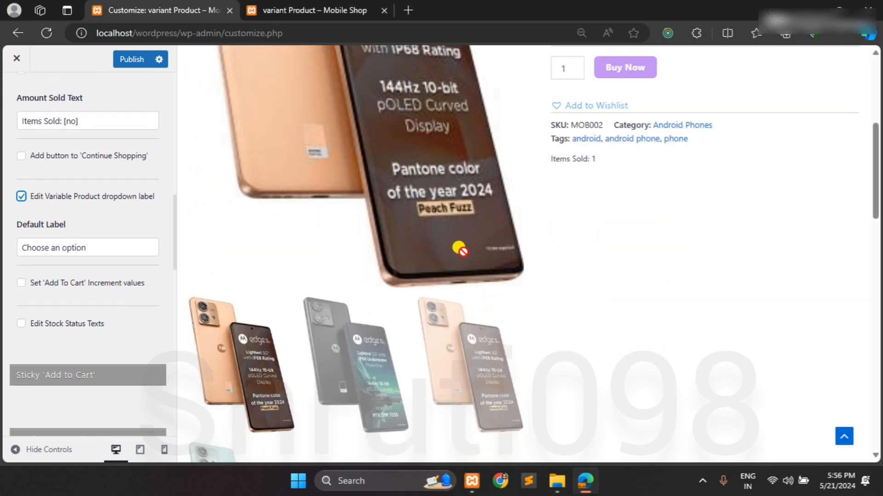
{"action": "scroll", "coordinate": [458, 248], "scroll_direction": "up", "scroll_amount": 3}
{"action": "scroll", "coordinate": [459, 285], "scroll_direction": "down", "scroll_amount": 2}
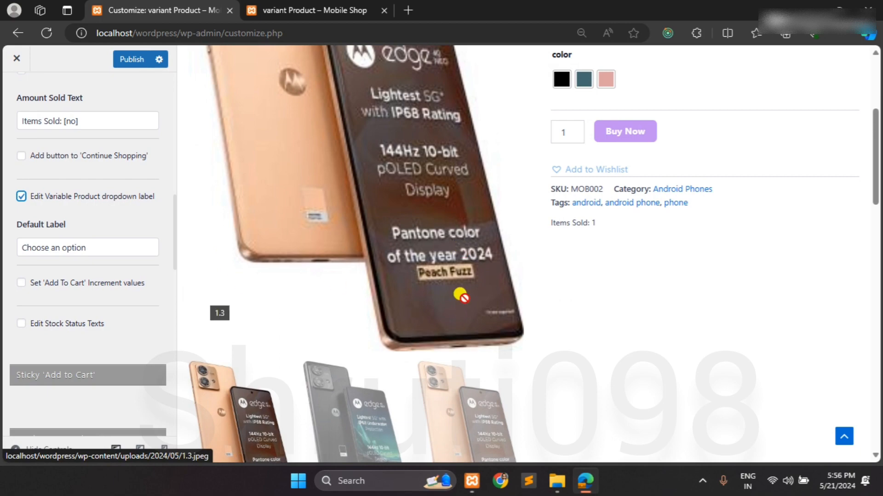
{"action": "scroll", "coordinate": [459, 294], "scroll_direction": "down", "scroll_amount": 8}
{"action": "scroll", "coordinate": [460, 294], "scroll_direction": "up", "scroll_amount": 1}
{"action": "scroll", "coordinate": [462, 298], "scroll_direction": "down", "scroll_amount": 8}
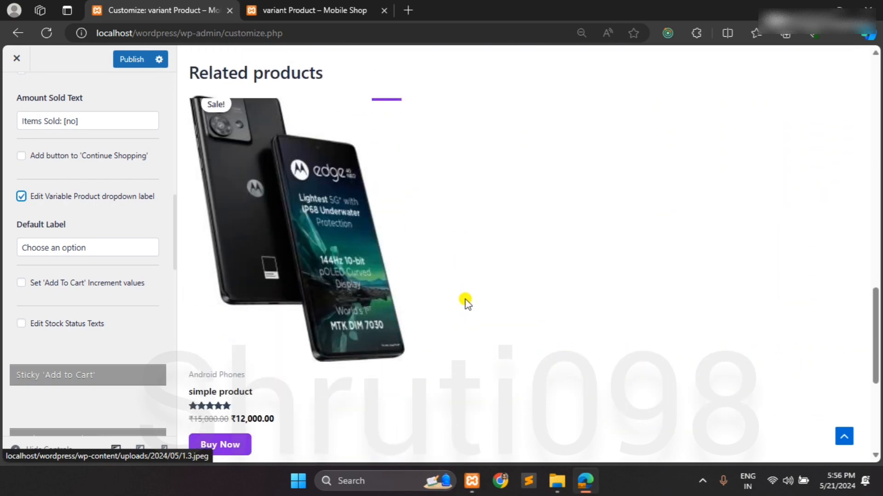
{"action": "scroll", "coordinate": [464, 298], "scroll_direction": "up", "scroll_amount": 15}
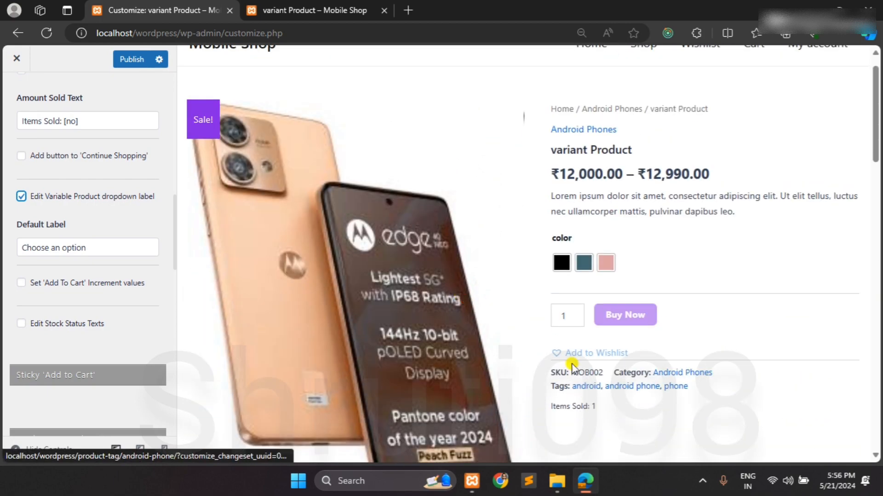
- Test the Buy Now button in the product preview without choosing a color, and dismiss the alert
{"action": "left_click", "coordinate": [565, 310]}
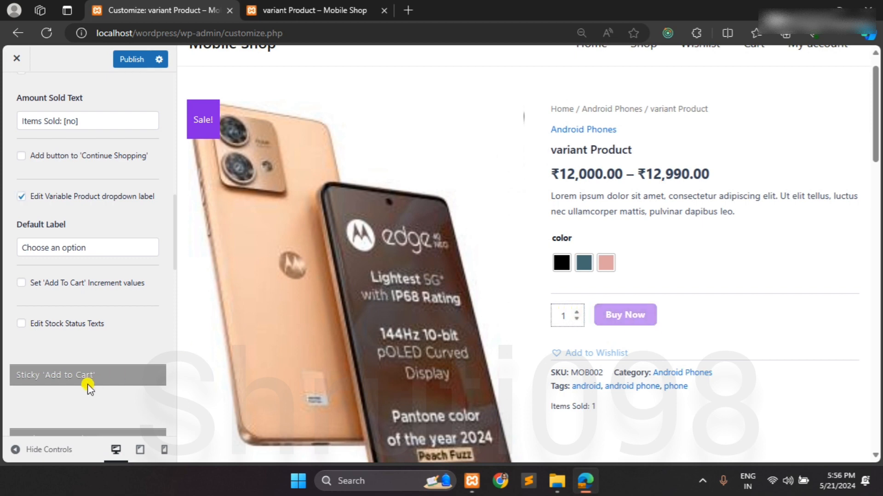
{"action": "scroll", "coordinate": [88, 387], "scroll_direction": "down", "scroll_amount": 1}
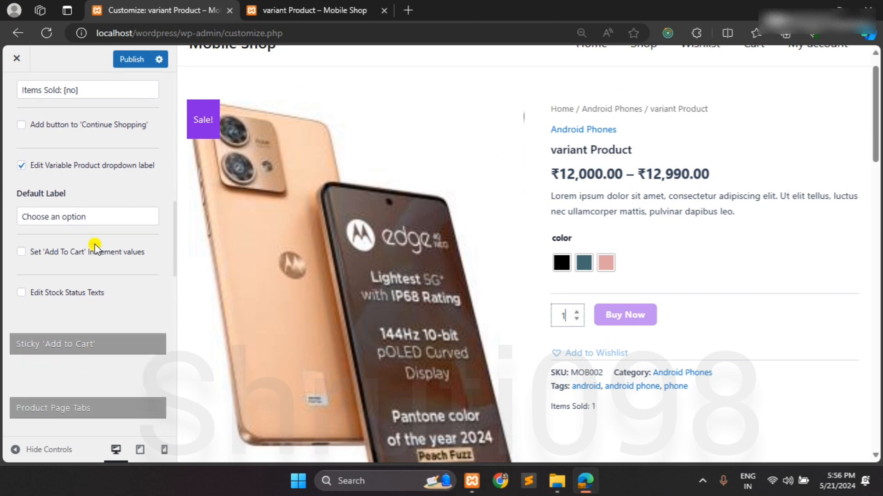
{"action": "scroll", "coordinate": [472, 292], "scroll_direction": "down", "scroll_amount": 2}
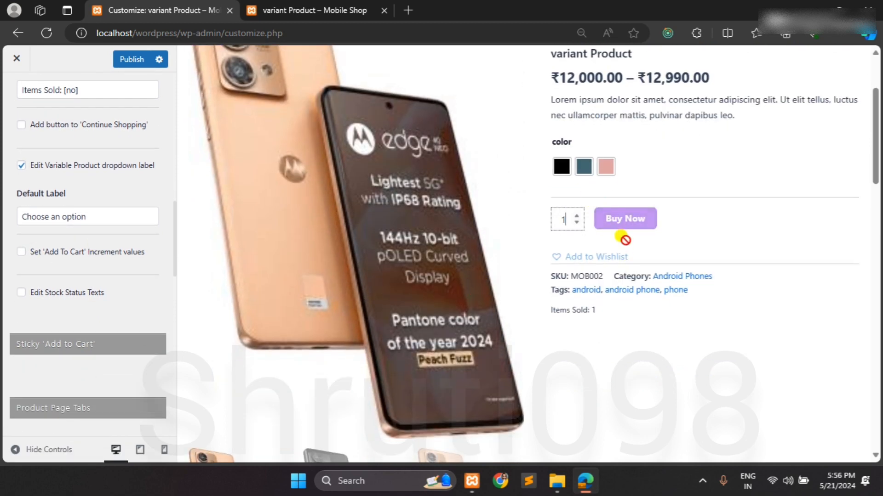
{"action": "right_click", "coordinate": [624, 225]}
{"action": "left_click", "coordinate": [611, 220]}
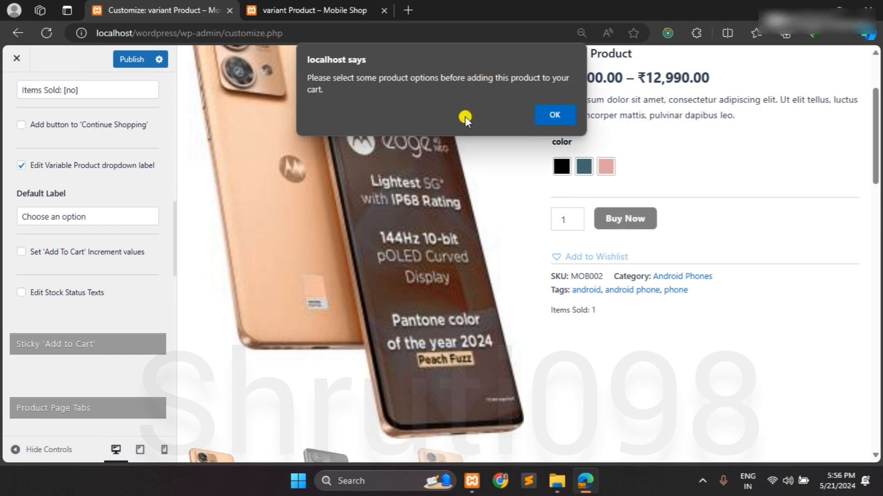
{"action": "left_click", "coordinate": [547, 114]}
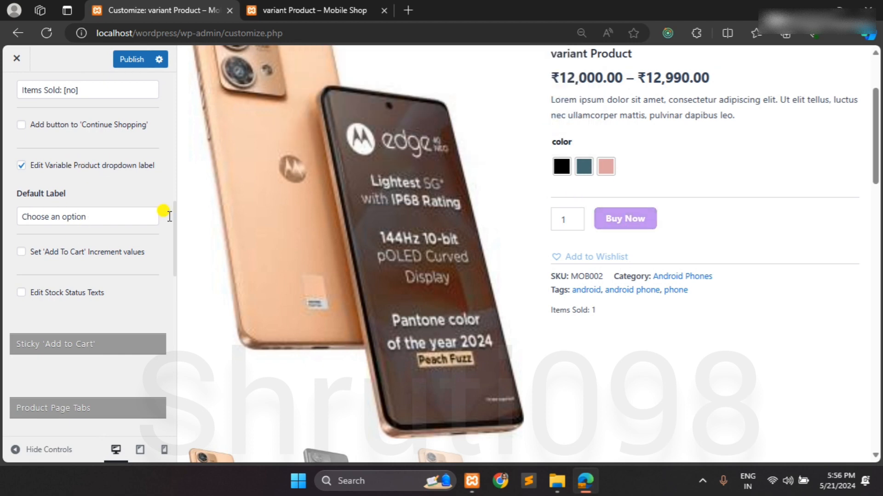
- Enable Set 'Add To Cart' Increment values with minimum 2 and maximum 5, and check the preview's quantity field
{"action": "scroll", "coordinate": [141, 239], "scroll_direction": "down", "scroll_amount": 2}
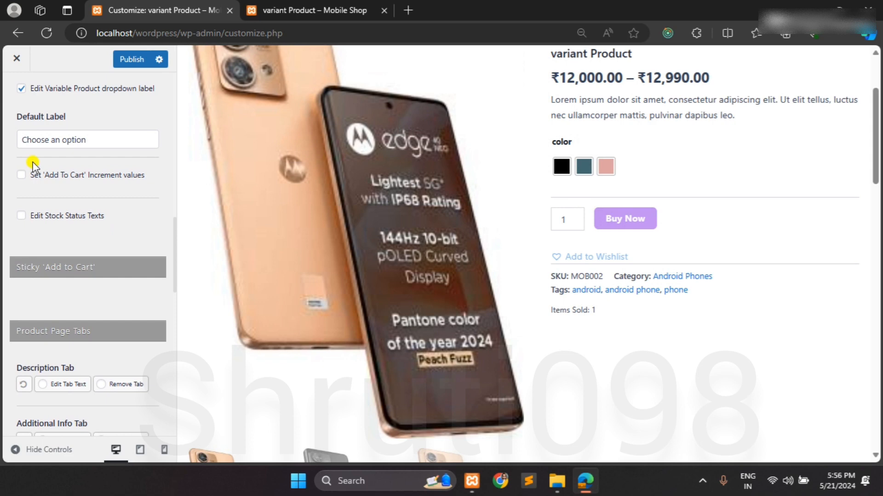
{"action": "left_click", "coordinate": [116, 177]}
{"action": "scroll", "coordinate": [116, 179], "scroll_direction": "down", "scroll_amount": 1}
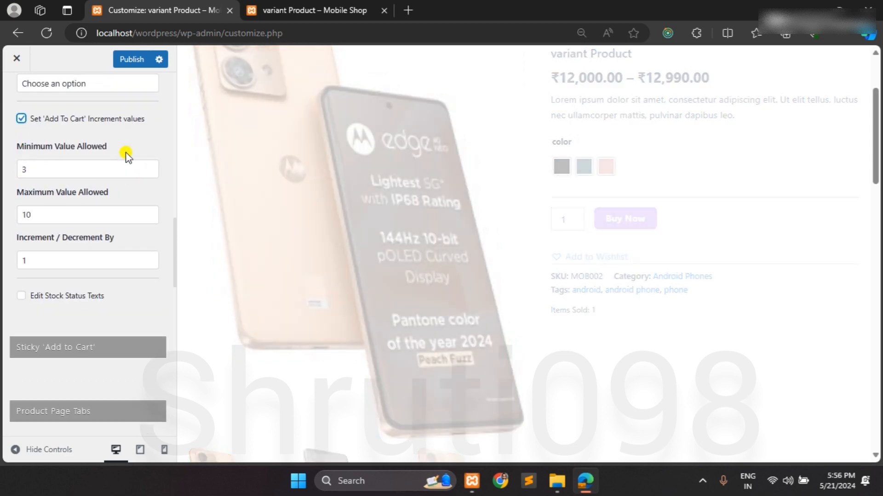
{"action": "left_click", "coordinate": [88, 169]}
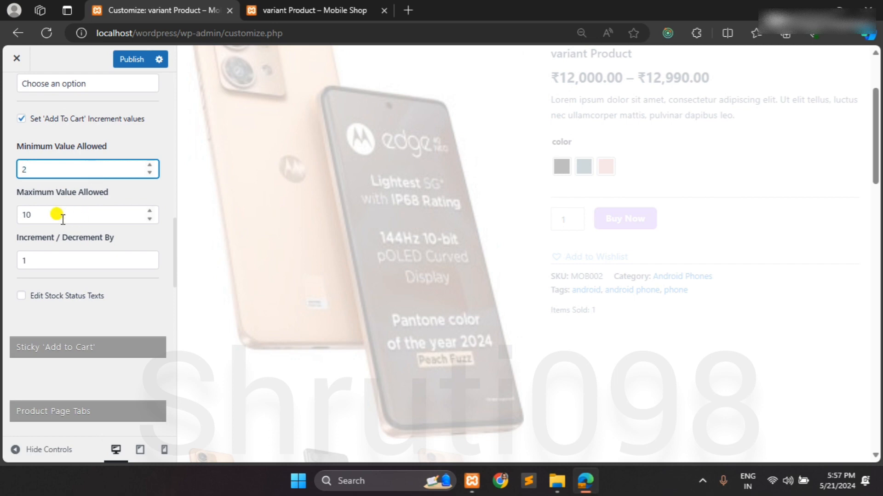
{"action": "left_click", "coordinate": [29, 211]}
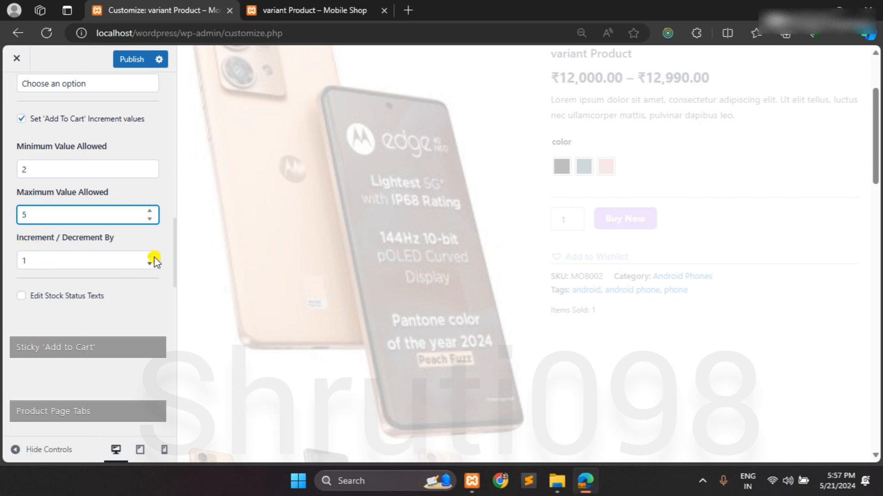
{"action": "scroll", "coordinate": [154, 233], "scroll_direction": "up", "scroll_amount": 1}
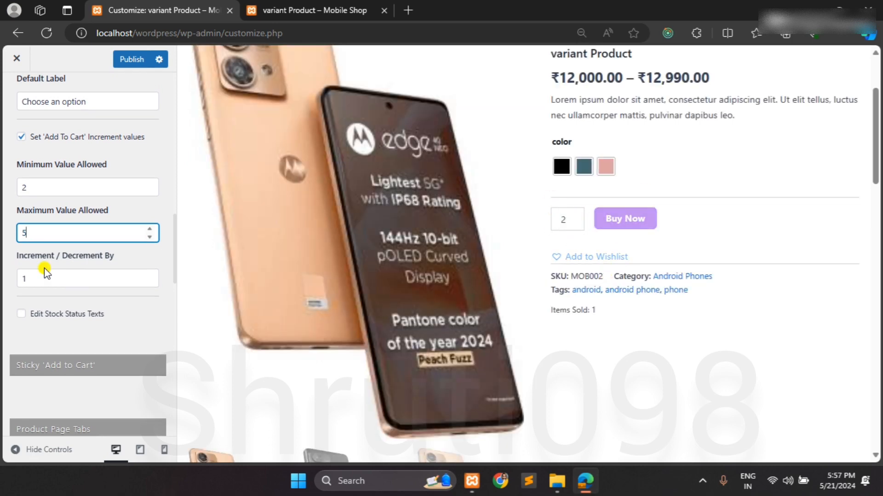
{"action": "scroll", "coordinate": [28, 244], "scroll_direction": "up", "scroll_amount": 1}
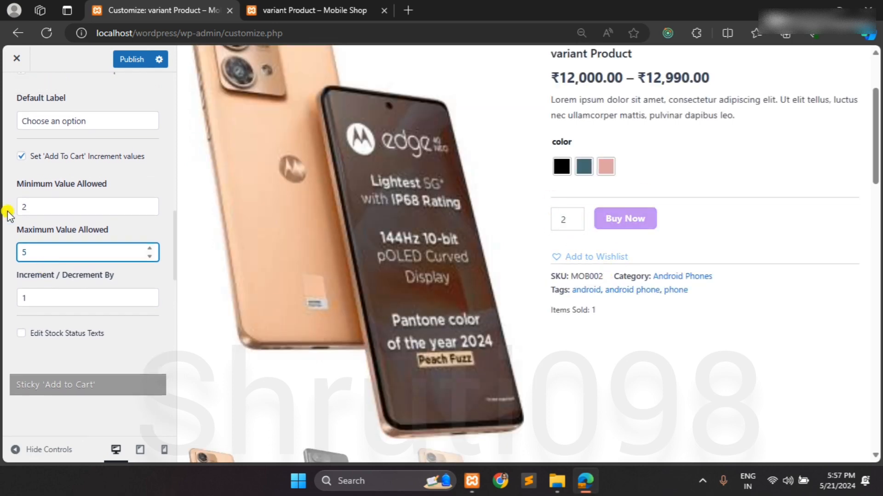
{"action": "left_click", "coordinate": [580, 228]}
- Set the Minimum Value Allowed to 1 and check the quantity field in the product preview
{"action": "left_click", "coordinate": [44, 208]}
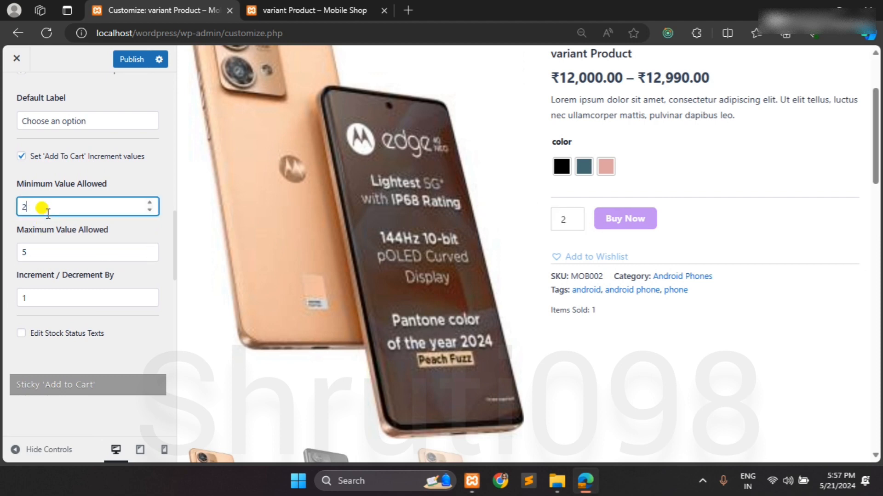
{"action": "key", "text": "BackSpace"}
{"action": "type", "text": "1"}
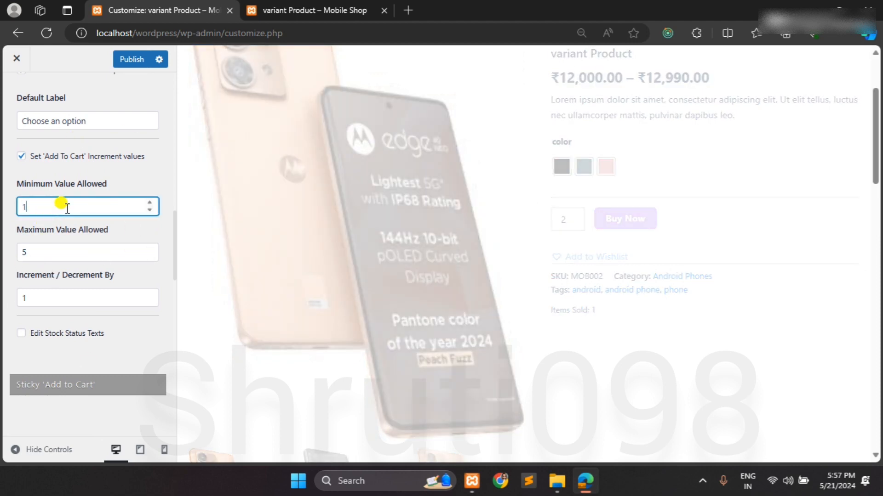
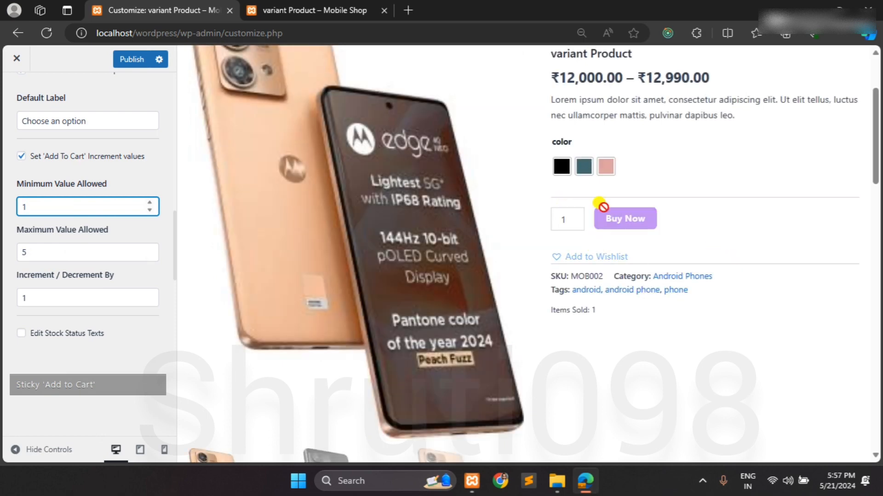
{"action": "left_click", "coordinate": [580, 220]}
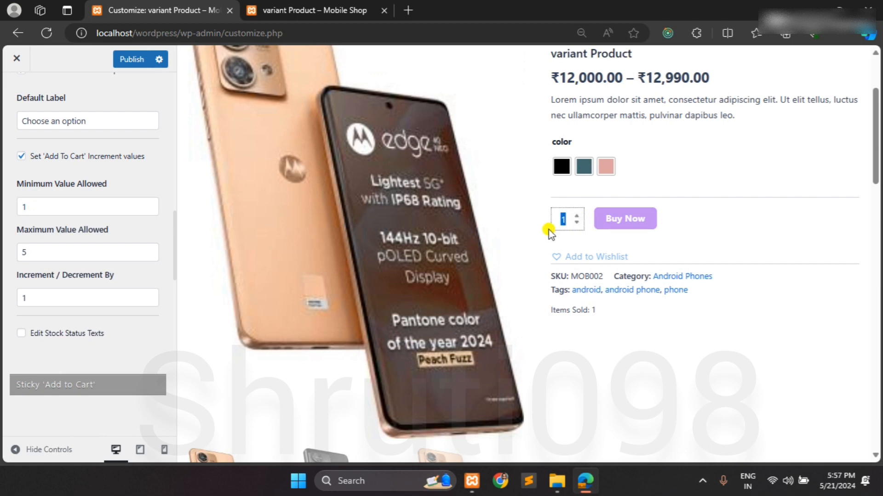
- Enable Edit Stock Status Texts, keeping the texts Out Of Stock, Stock Available and On Back Order
{"action": "scroll", "coordinate": [94, 271], "scroll_direction": "down", "scroll_amount": 1}
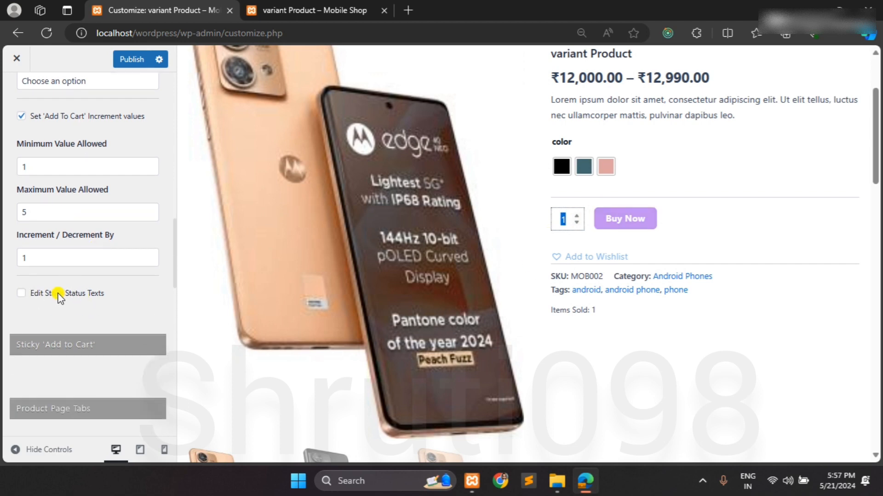
{"action": "scroll", "coordinate": [87, 298], "scroll_direction": "down", "scroll_amount": 1}
{"action": "left_click", "coordinate": [20, 275]}
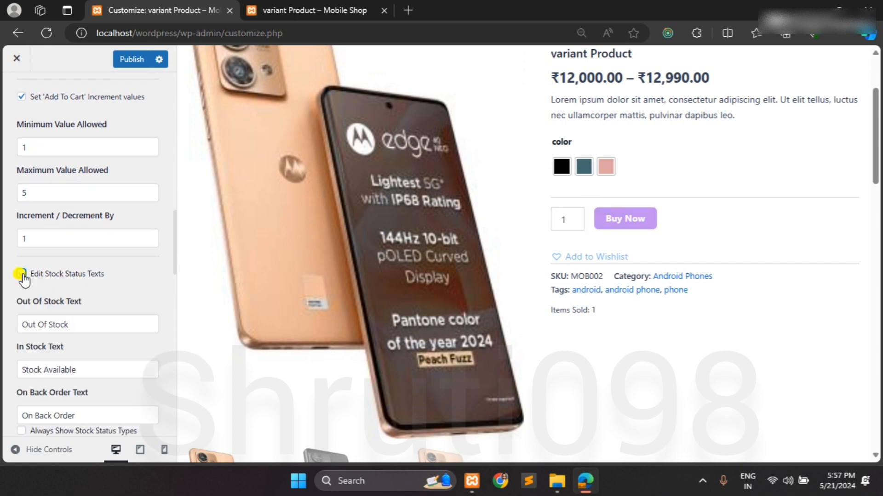
{"action": "scroll", "coordinate": [23, 276], "scroll_direction": "down", "scroll_amount": 3}
{"action": "scroll", "coordinate": [50, 250], "scroll_direction": "down", "scroll_amount": 1}
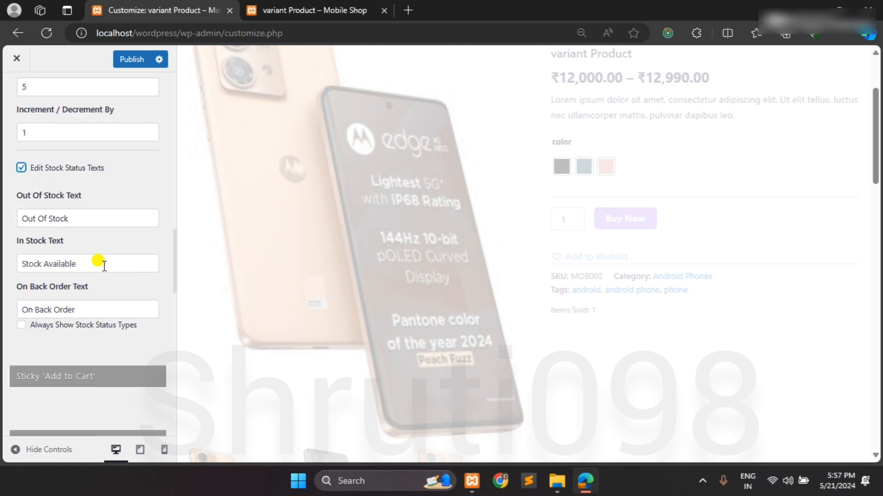
- Look through the product page preview for the stock status text
{"action": "scroll", "coordinate": [604, 333], "scroll_direction": "up", "scroll_amount": 1}
{"action": "scroll", "coordinate": [622, 159], "scroll_direction": "up", "scroll_amount": 1}
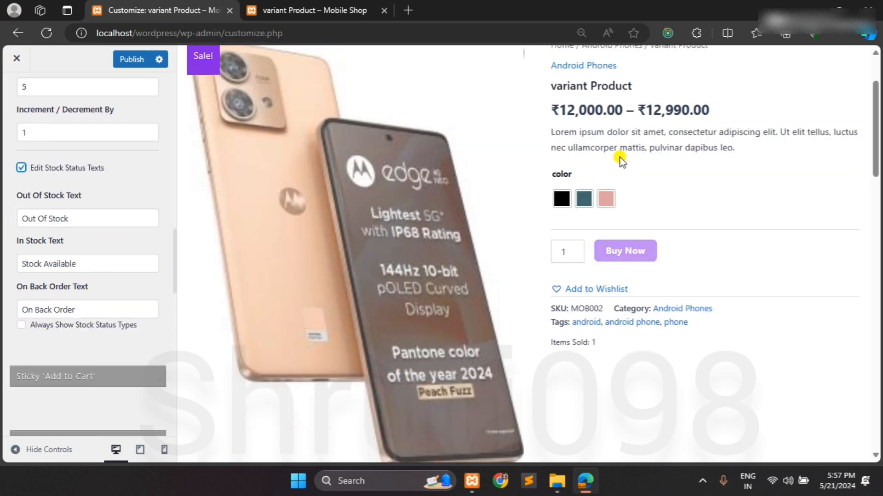
{"action": "scroll", "coordinate": [569, 304], "scroll_direction": "up", "scroll_amount": 1}
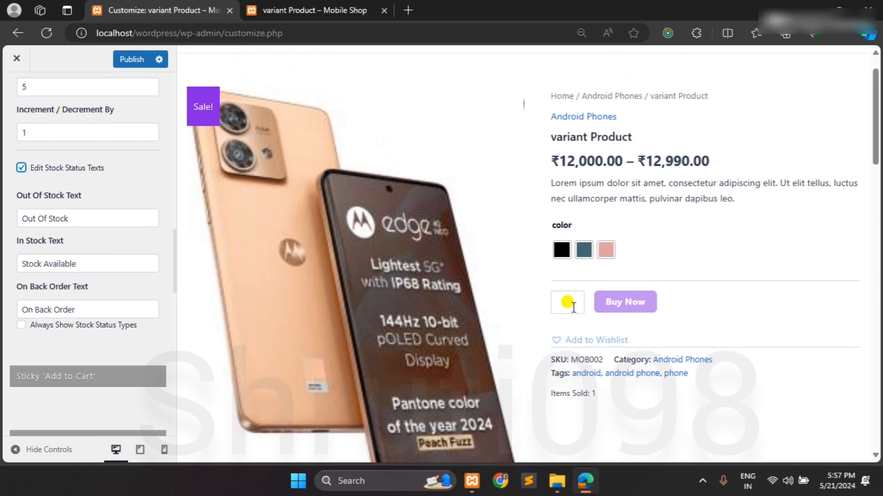
{"action": "scroll", "coordinate": [568, 303], "scroll_direction": "down", "scroll_amount": 1}
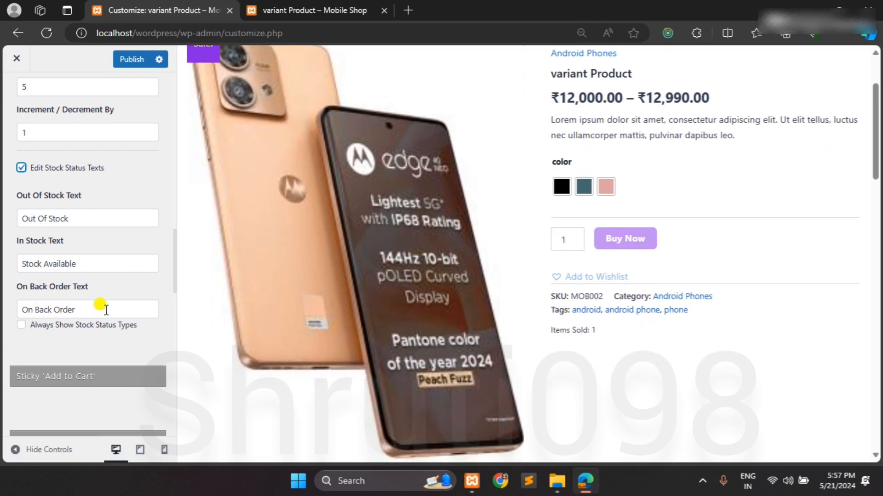
{"action": "scroll", "coordinate": [397, 304], "scroll_direction": "up", "scroll_amount": 2}
{"action": "scroll", "coordinate": [397, 304], "scroll_direction": "down", "scroll_amount": 1}
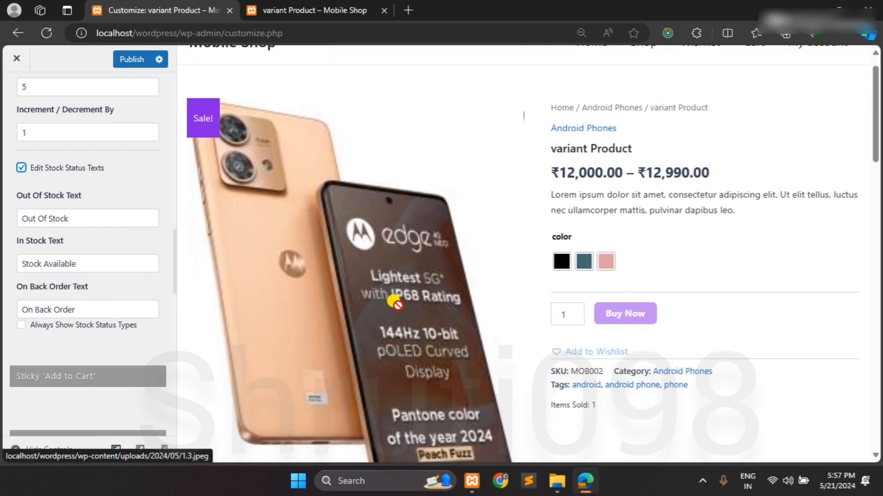
{"action": "scroll", "coordinate": [395, 301], "scroll_direction": "down", "scroll_amount": 1}
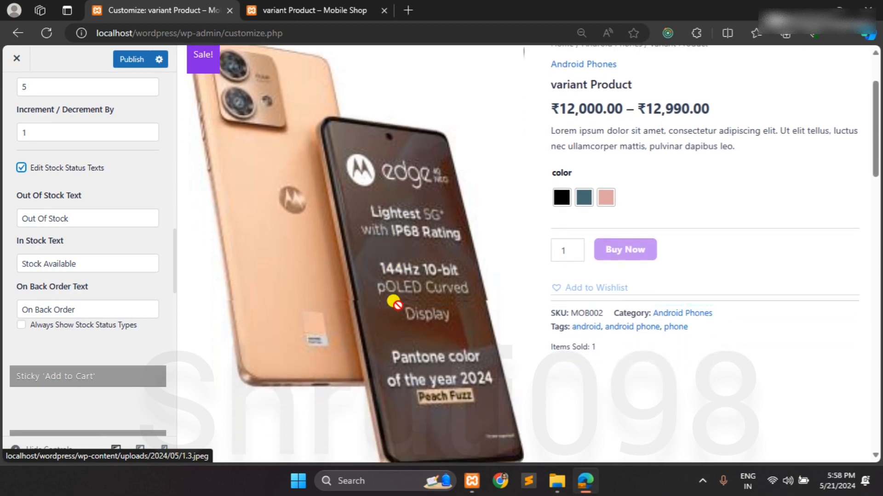
{"action": "scroll", "coordinate": [597, 357], "scroll_direction": "down", "scroll_amount": 5}
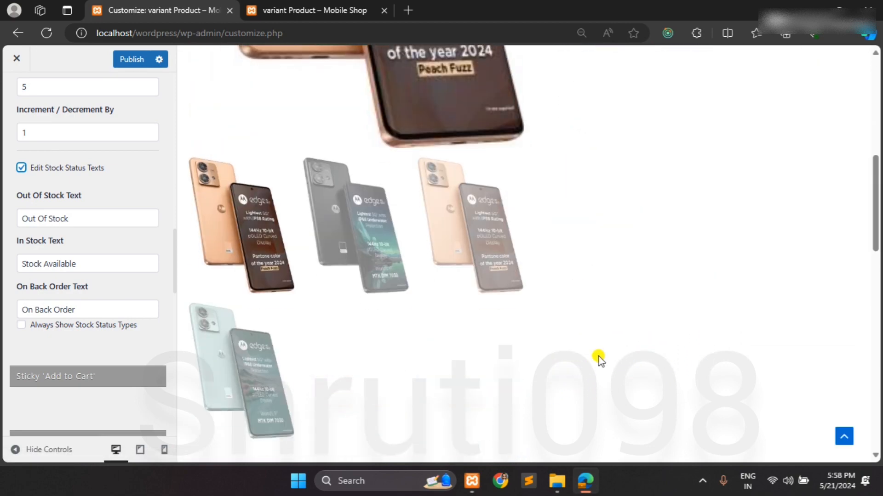
{"action": "scroll", "coordinate": [598, 358], "scroll_direction": "down", "scroll_amount": 5}
{"action": "scroll", "coordinate": [598, 357], "scroll_direction": "up", "scroll_amount": 5}
{"action": "scroll", "coordinate": [599, 357], "scroll_direction": "down", "scroll_amount": 4}
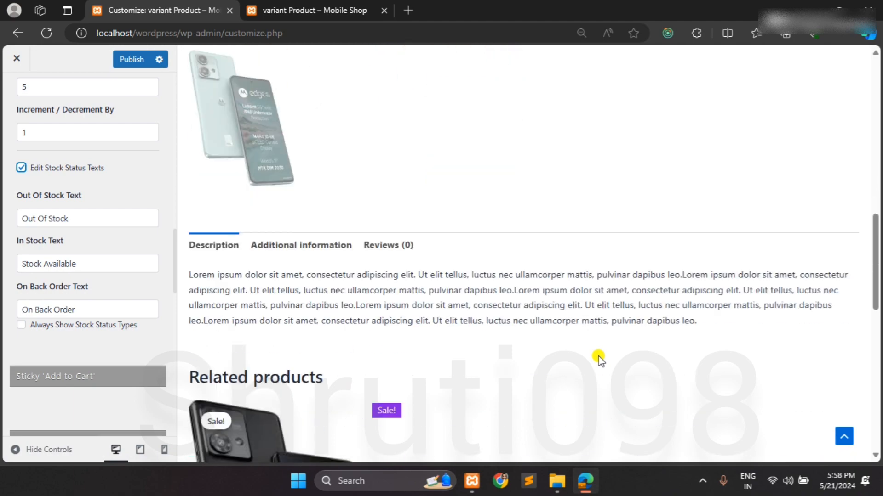
{"action": "scroll", "coordinate": [598, 357], "scroll_direction": "up", "scroll_amount": 8}
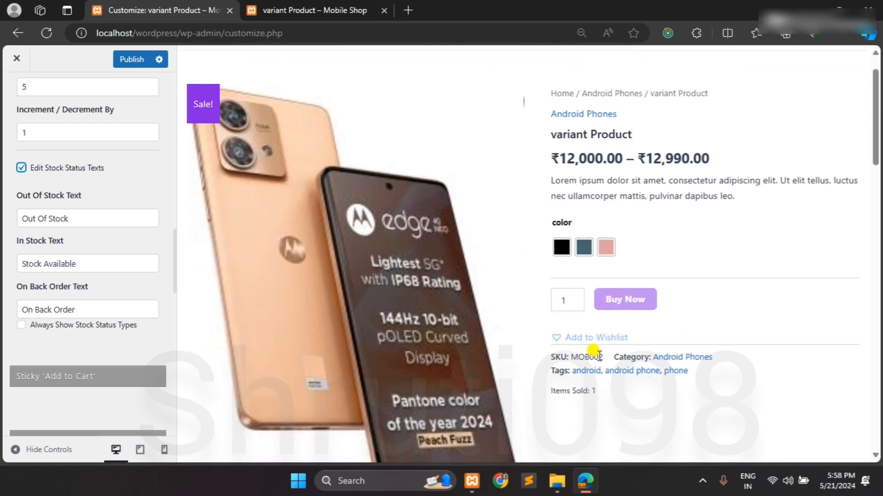
- Enable Always Show Stock Status Types below the On Back Order Text, keeping the other stock status texts
{"action": "scroll", "coordinate": [23, 283], "scroll_direction": "down", "scroll_amount": 2}
{"action": "scroll", "coordinate": [453, 329], "scroll_direction": "down", "scroll_amount": 2}
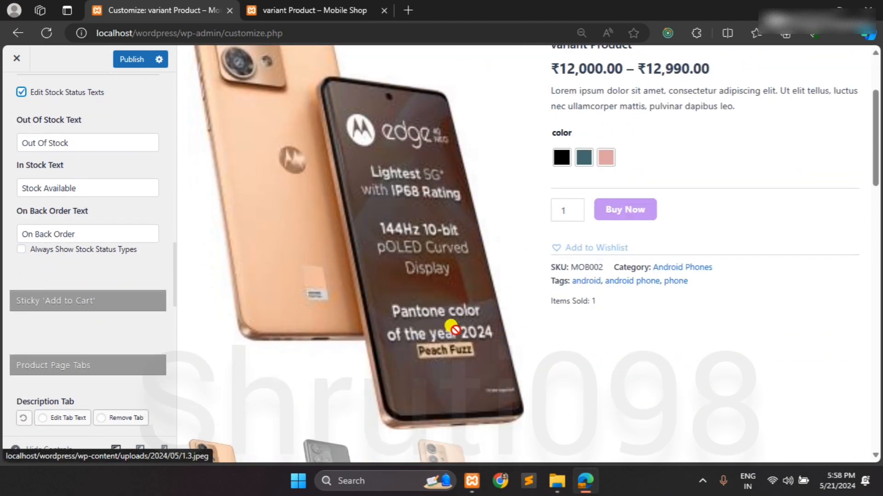
{"action": "scroll", "coordinate": [55, 278], "scroll_direction": "down", "scroll_amount": 4}
{"action": "scroll", "coordinate": [35, 230], "scroll_direction": "up", "scroll_amount": 3}
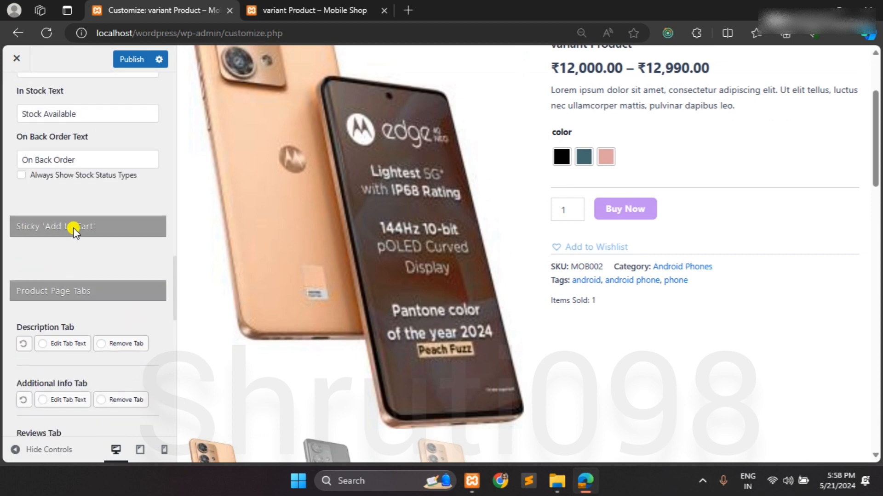
{"action": "scroll", "coordinate": [85, 230], "scroll_direction": "down", "scroll_amount": 1}
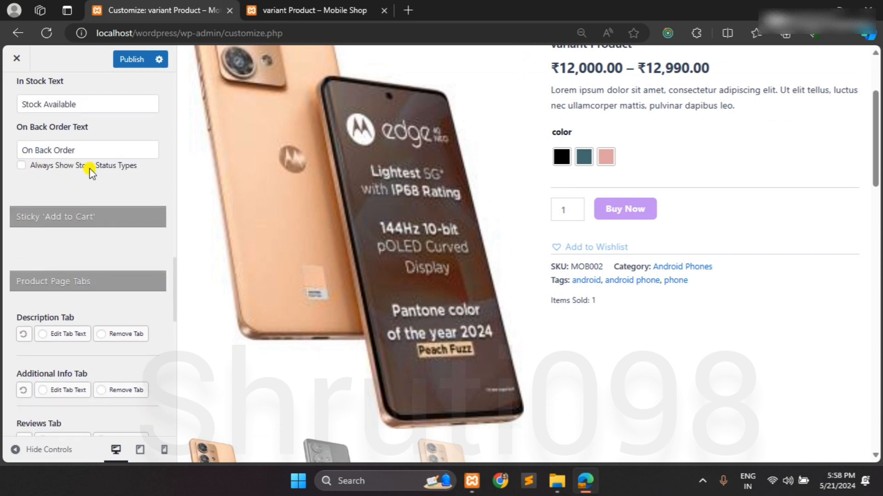
{"action": "left_click", "coordinate": [21, 165]}
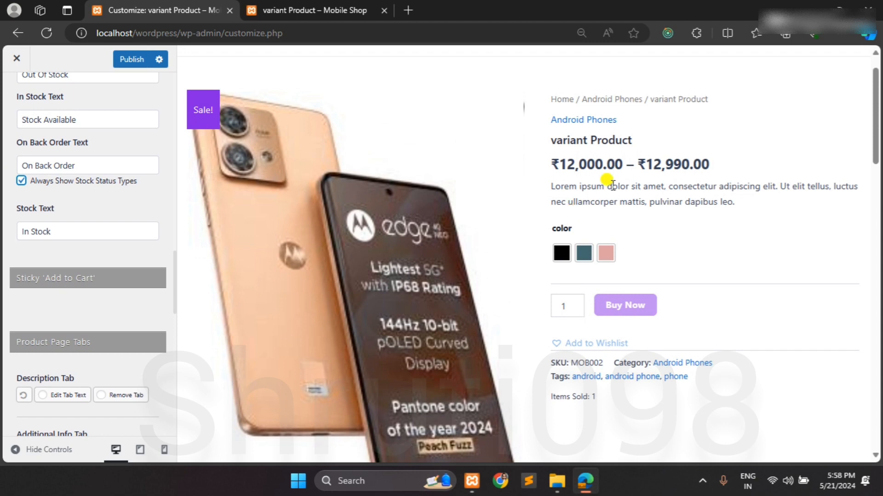
- Examine the whole variant Product page preview for the In Stock text
{"action": "scroll", "coordinate": [710, 368], "scroll_direction": "down", "scroll_amount": 1}
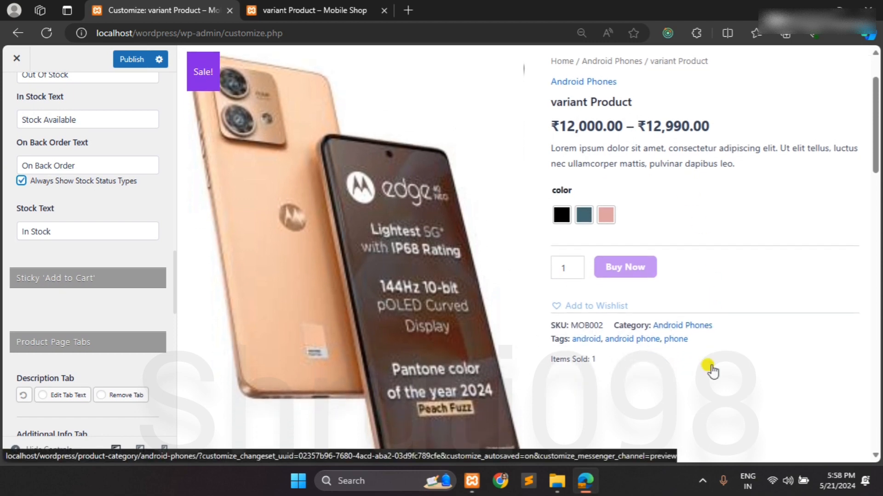
{"action": "scroll", "coordinate": [712, 367], "scroll_direction": "down", "scroll_amount": 4}
{"action": "scroll", "coordinate": [712, 367], "scroll_direction": "up", "scroll_amount": 3}
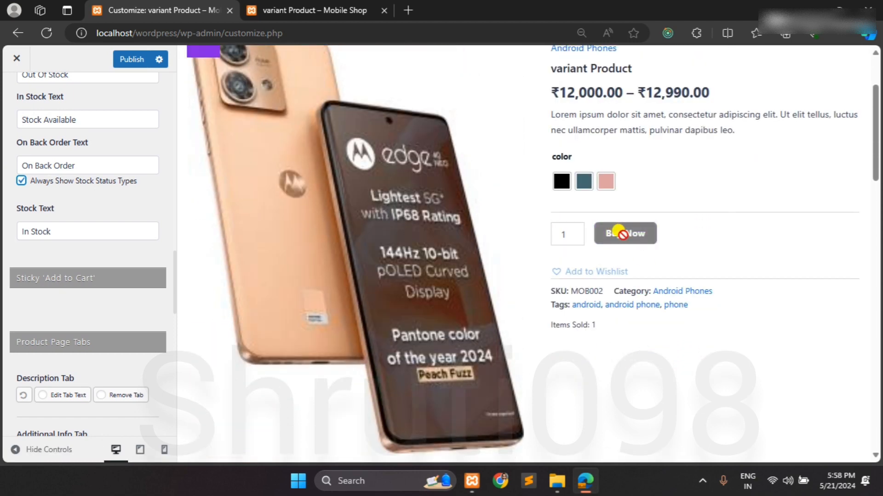
{"action": "scroll", "coordinate": [623, 235], "scroll_direction": "down", "scroll_amount": 15}
{"action": "scroll", "coordinate": [623, 234], "scroll_direction": "up", "scroll_amount": 16}
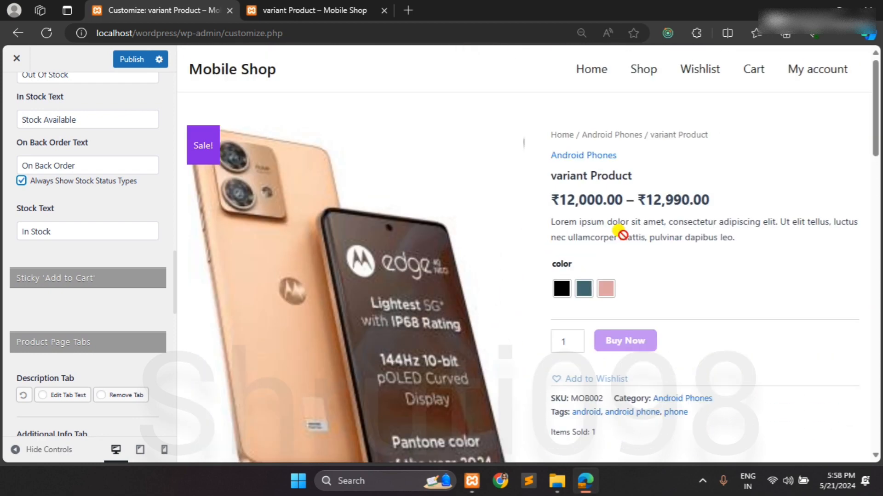
{"action": "scroll", "coordinate": [622, 235], "scroll_direction": "down", "scroll_amount": 2}
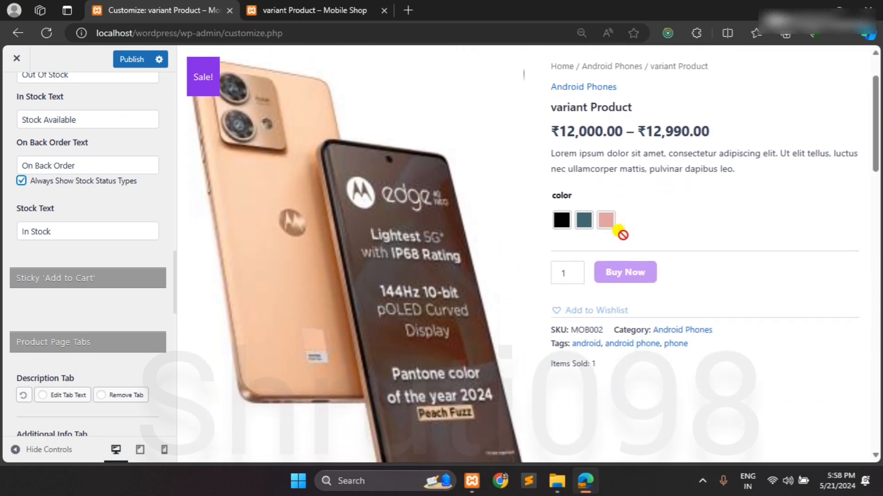
{"action": "scroll", "coordinate": [618, 231], "scroll_direction": "down", "scroll_amount": 1}
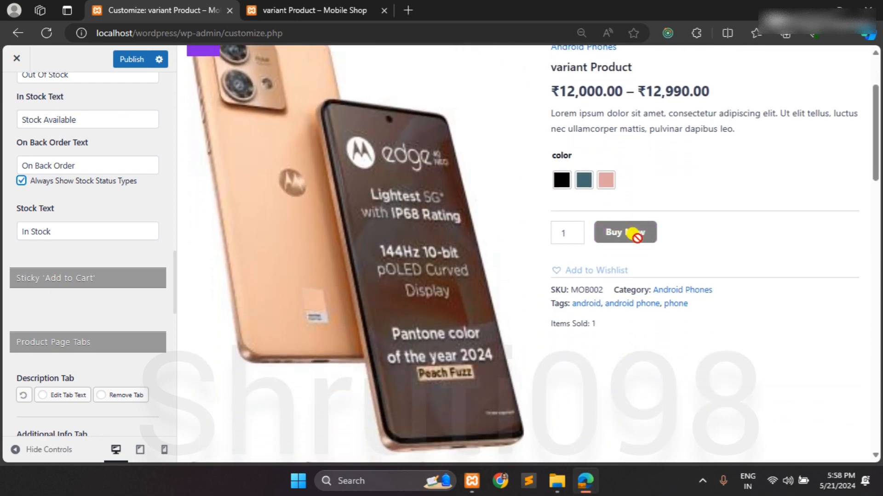
- Check the stock status for the black, green and pink color variants in the preview, and clear the color selection
{"action": "left_click", "coordinate": [637, 235]}
{"action": "left_click", "coordinate": [558, 112]}
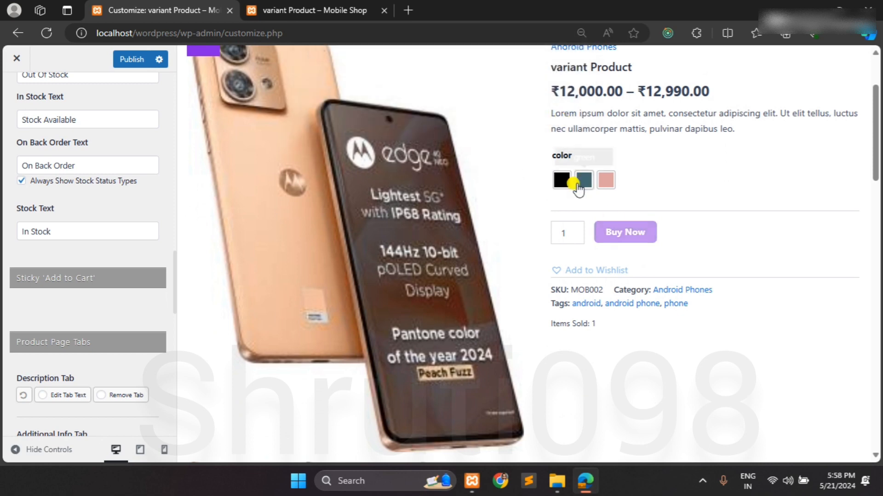
{"action": "left_click", "coordinate": [560, 182]}
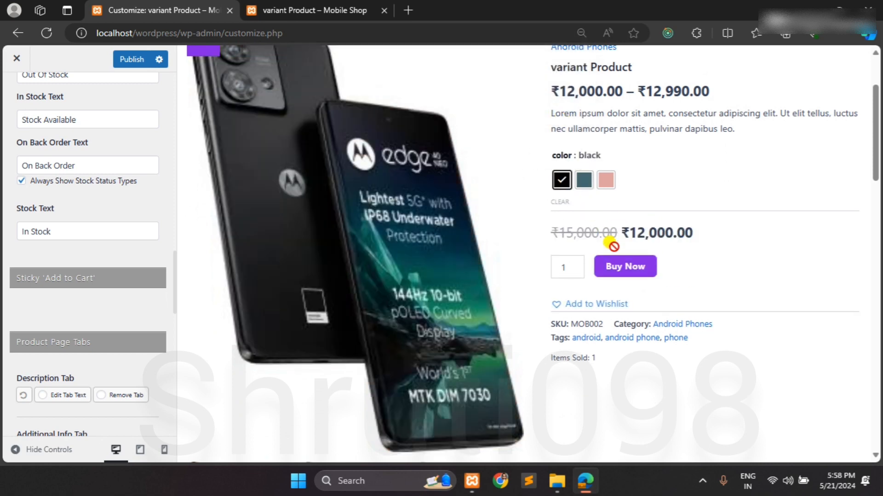
{"action": "left_click", "coordinate": [586, 182]}
{"action": "left_click", "coordinate": [606, 183]}
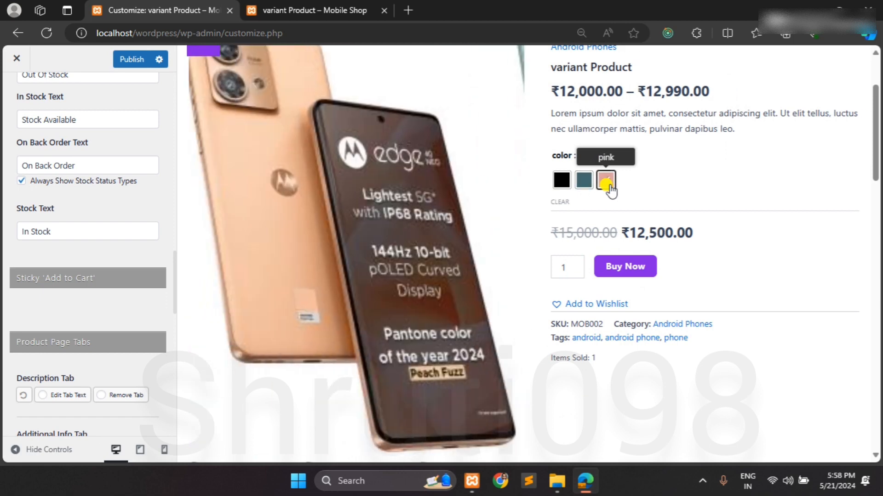
{"action": "left_click", "coordinate": [560, 180]}
{"action": "left_click", "coordinate": [560, 201]}
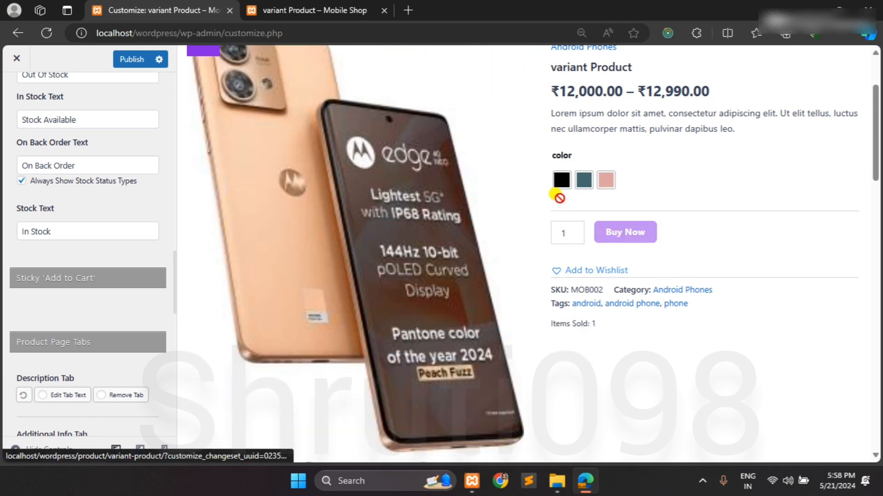
{"action": "scroll", "coordinate": [73, 293], "scroll_direction": "down", "scroll_amount": 1}
{"action": "scroll", "coordinate": [76, 165], "scroll_direction": "up", "scroll_amount": 2}
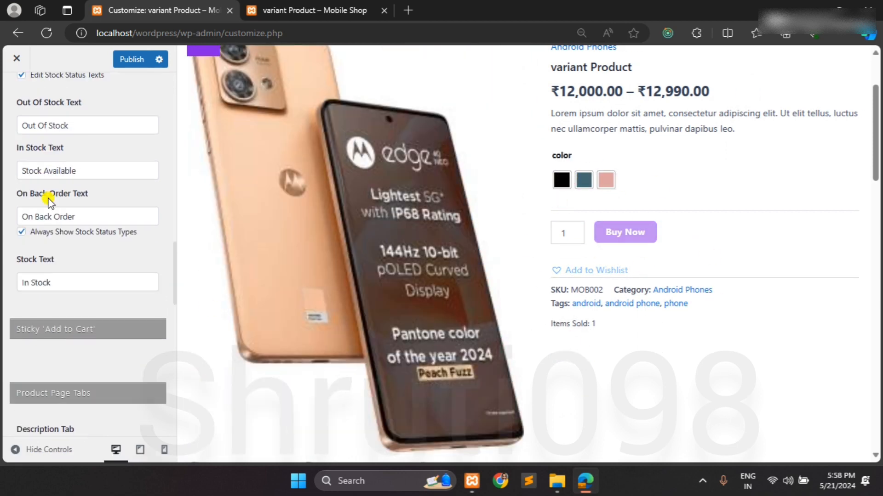
- Review the Product Page Tabs settings and the Description, Additional information and Reviews tabs in the product preview
{"action": "scroll", "coordinate": [75, 196], "scroll_direction": "down", "scroll_amount": 5}
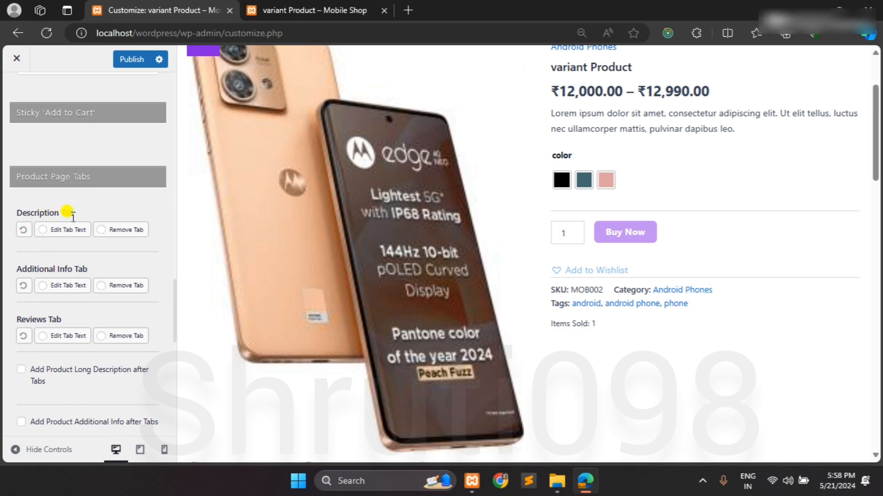
{"action": "scroll", "coordinate": [68, 213], "scroll_direction": "down", "scroll_amount": 1}
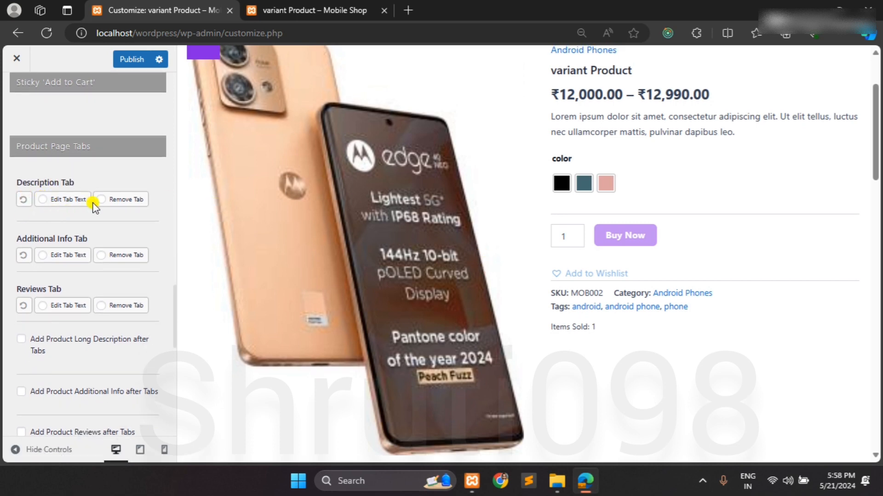
{"action": "scroll", "coordinate": [109, 204], "scroll_direction": "down", "scroll_amount": 3}
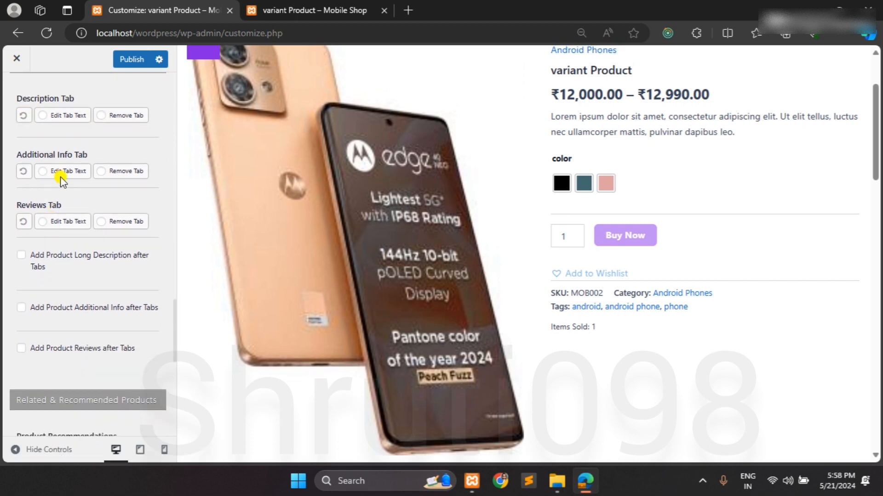
{"action": "scroll", "coordinate": [145, 190], "scroll_direction": "down", "scroll_amount": 1}
{"action": "scroll", "coordinate": [92, 257], "scroll_direction": "down", "scroll_amount": 1}
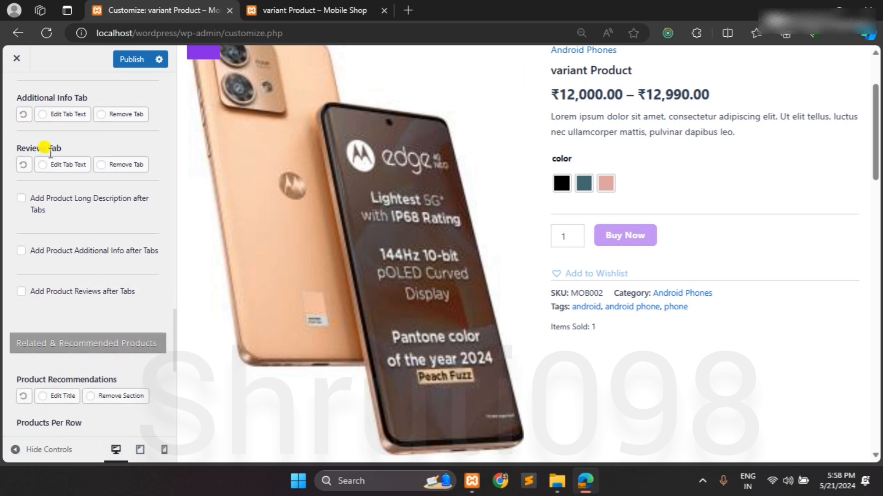
{"action": "scroll", "coordinate": [331, 305], "scroll_direction": "down", "scroll_amount": 10}
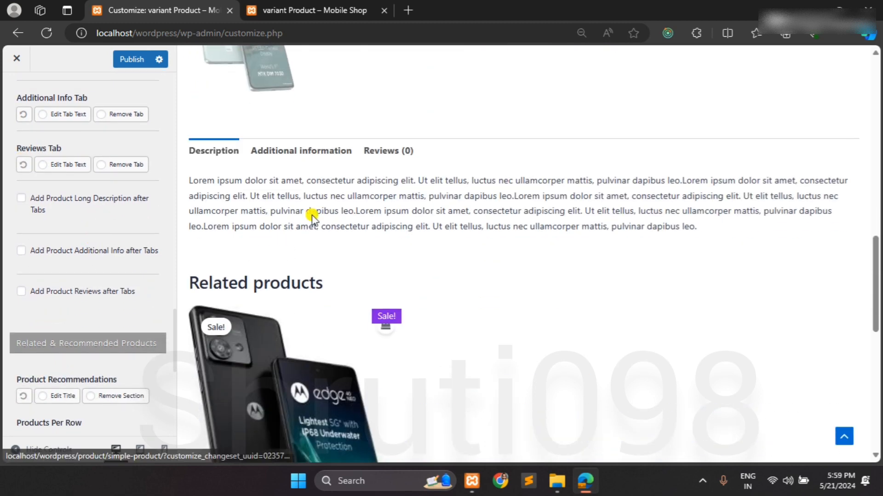
{"action": "left_click", "coordinate": [296, 153]}
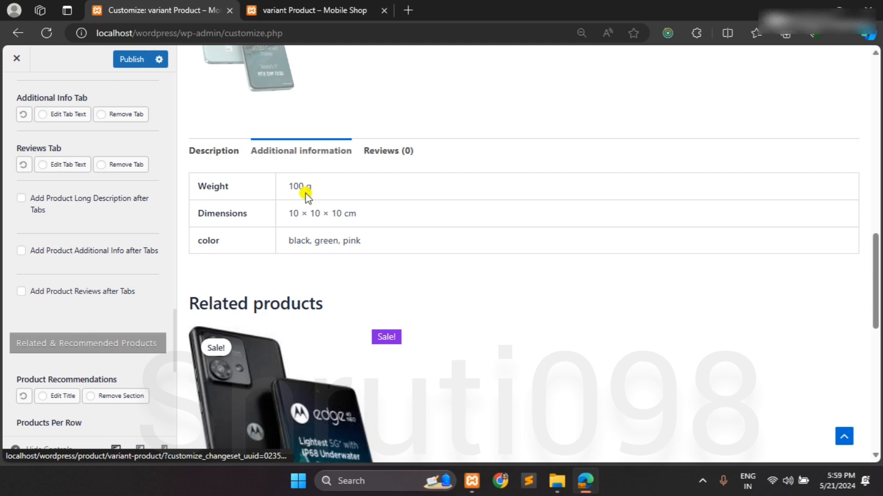
{"action": "left_click", "coordinate": [375, 157]}
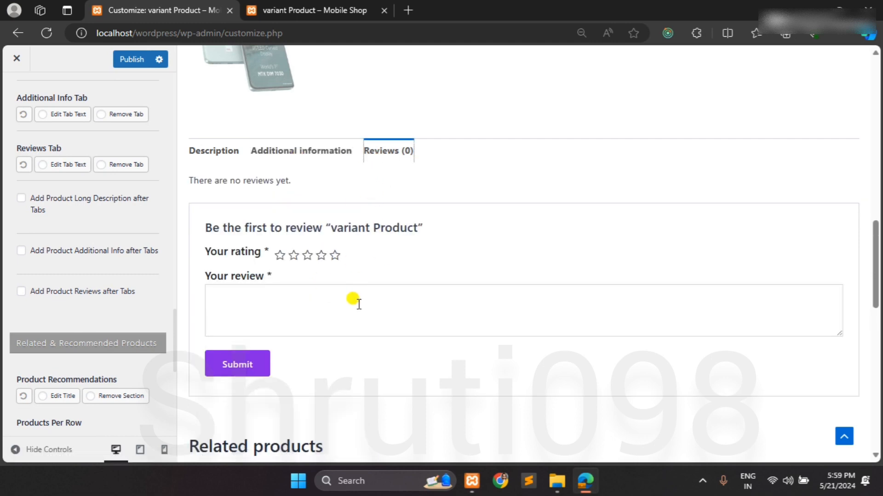
{"action": "scroll", "coordinate": [82, 197], "scroll_direction": "down", "scroll_amount": 1}
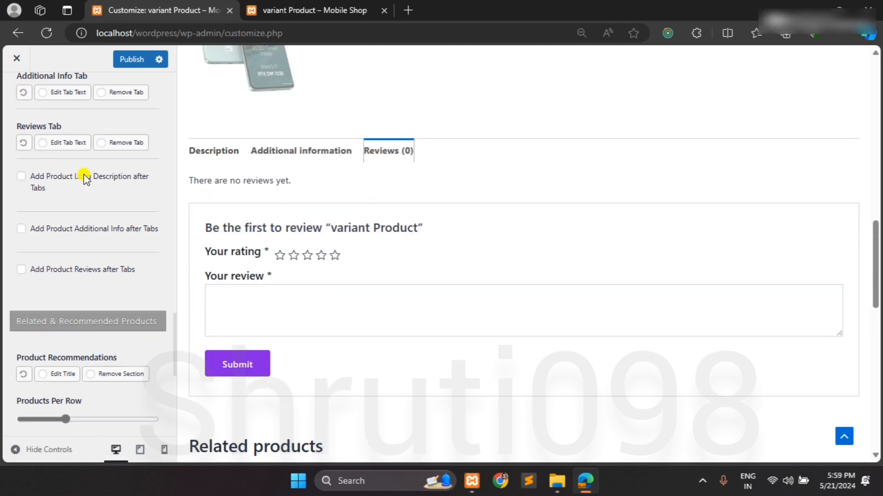
{"action": "scroll", "coordinate": [84, 176], "scroll_direction": "down", "scroll_amount": 1}
{"action": "scroll", "coordinate": [120, 167], "scroll_direction": "down", "scroll_amount": 1}
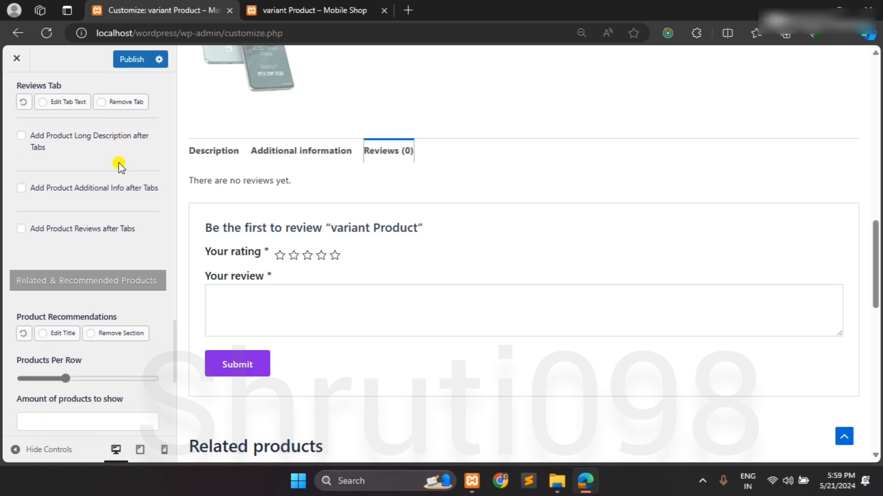
- Try 4 as the amount of products to show for Product Recommendations under Related & Recommended Products
{"action": "scroll", "coordinate": [126, 209], "scroll_direction": "down", "scroll_amount": 3}
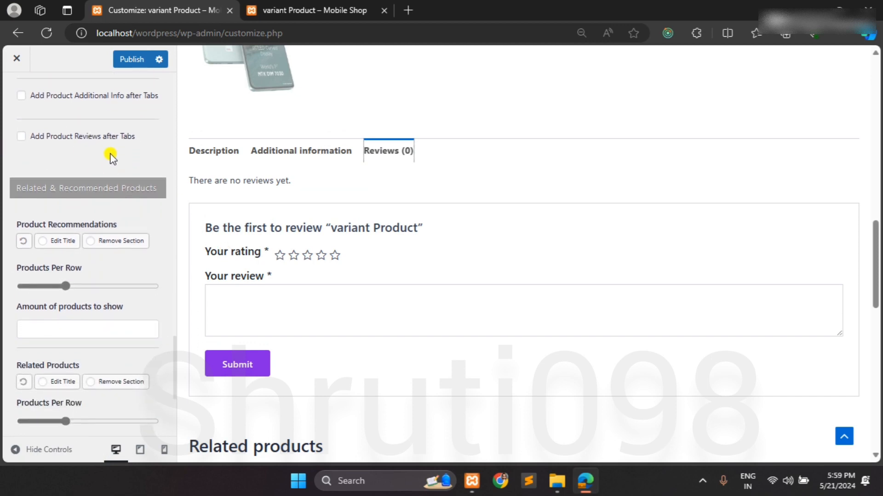
{"action": "scroll", "coordinate": [109, 144], "scroll_direction": "down", "scroll_amount": 5}
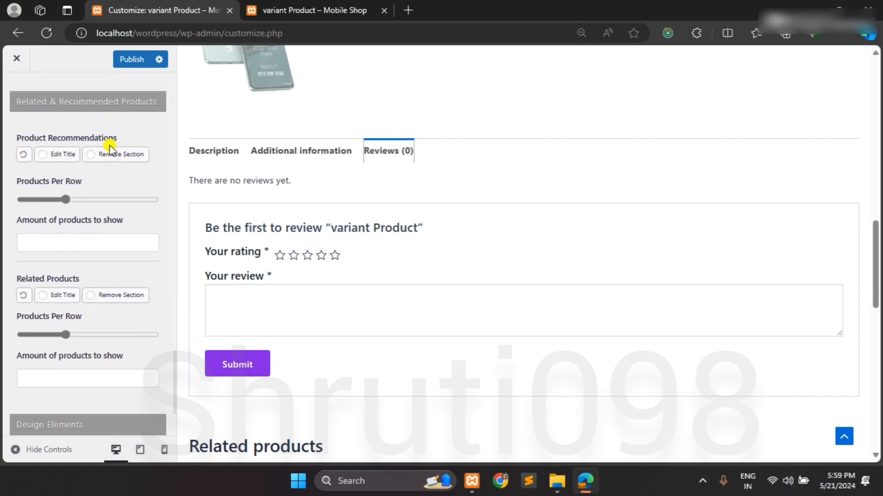
{"action": "scroll", "coordinate": [110, 145], "scroll_direction": "up", "scroll_amount": 2}
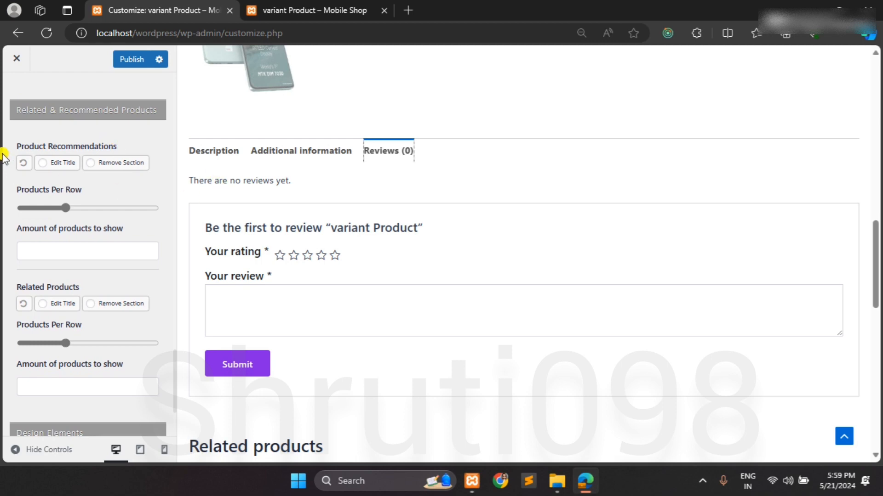
{"action": "scroll", "coordinate": [294, 303], "scroll_direction": "down", "scroll_amount": 7}
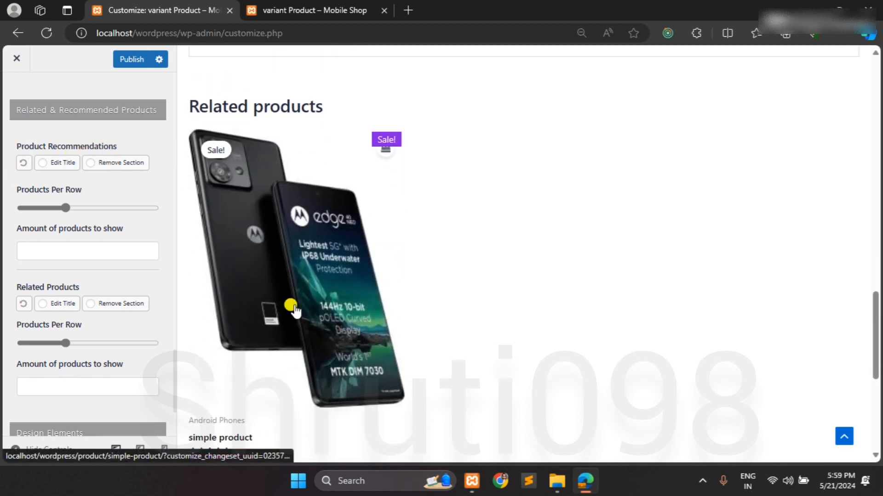
{"action": "scroll", "coordinate": [80, 230], "scroll_direction": "down", "scroll_amount": 1}
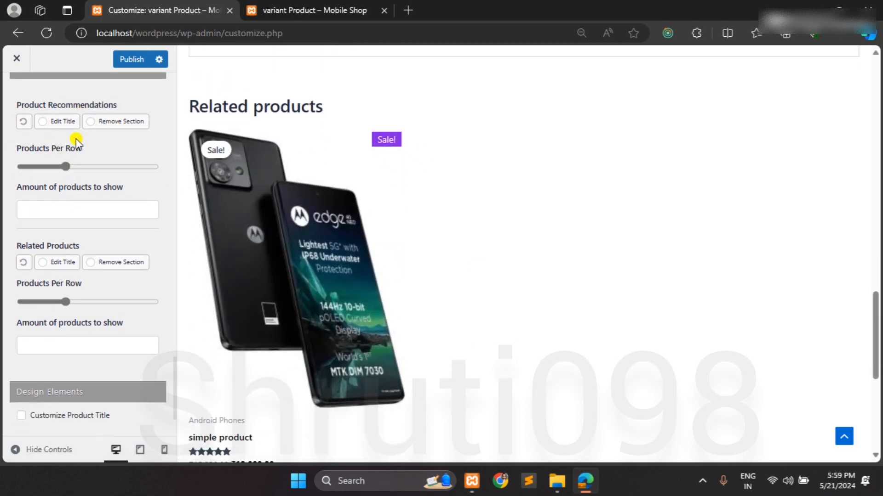
{"action": "left_click", "coordinate": [76, 210]}
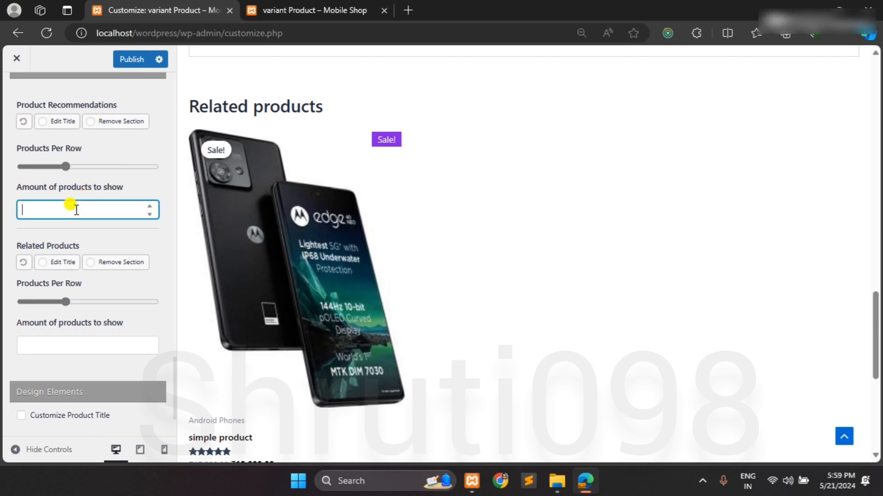
{"action": "scroll", "coordinate": [294, 235], "scroll_direction": "down", "scroll_amount": 5}
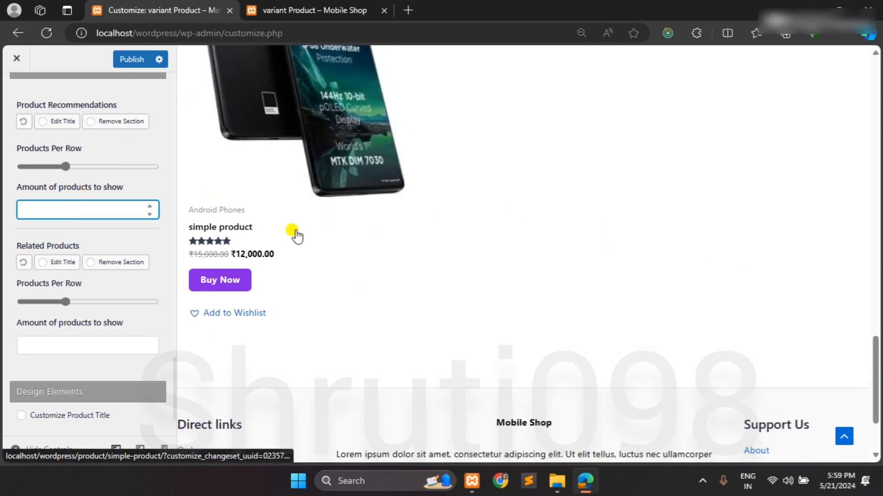
{"action": "scroll", "coordinate": [292, 232], "scroll_direction": "up", "scroll_amount": 4}
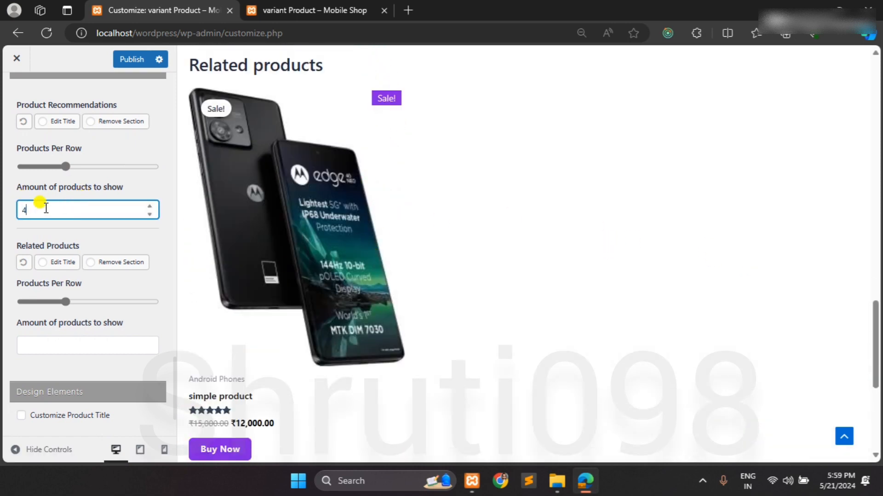
{"action": "scroll", "coordinate": [45, 209], "scroll_direction": "down", "scroll_amount": 1}
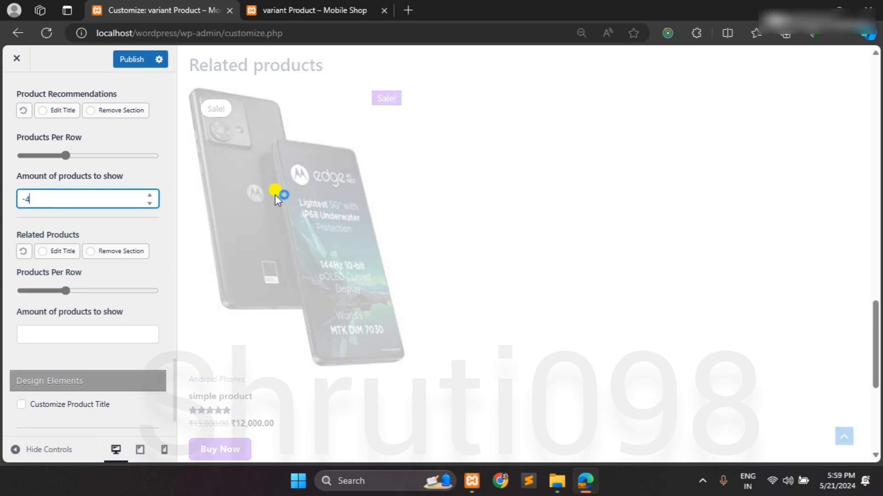
{"action": "scroll", "coordinate": [140, 252], "scroll_direction": "down", "scroll_amount": 1}
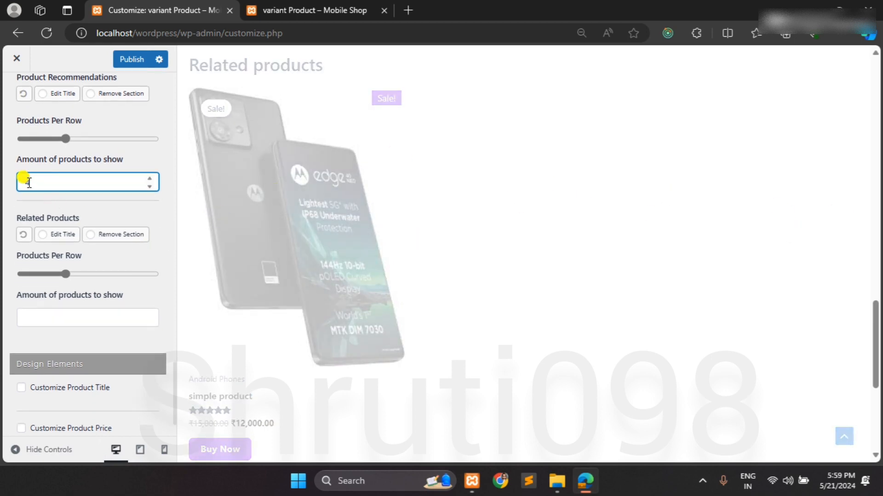
{"action": "type", "text": "4"}
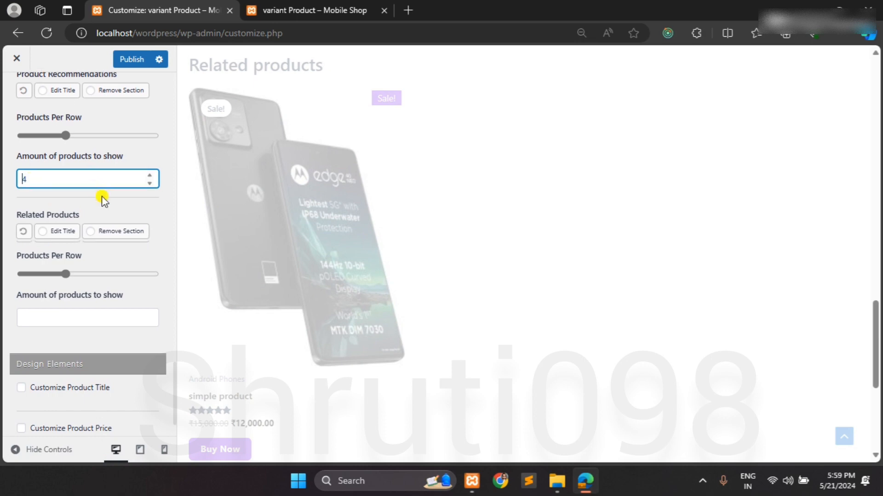
{"action": "scroll", "coordinate": [101, 195], "scroll_direction": "down", "scroll_amount": 2}
{"action": "left_click", "coordinate": [140, 176]}
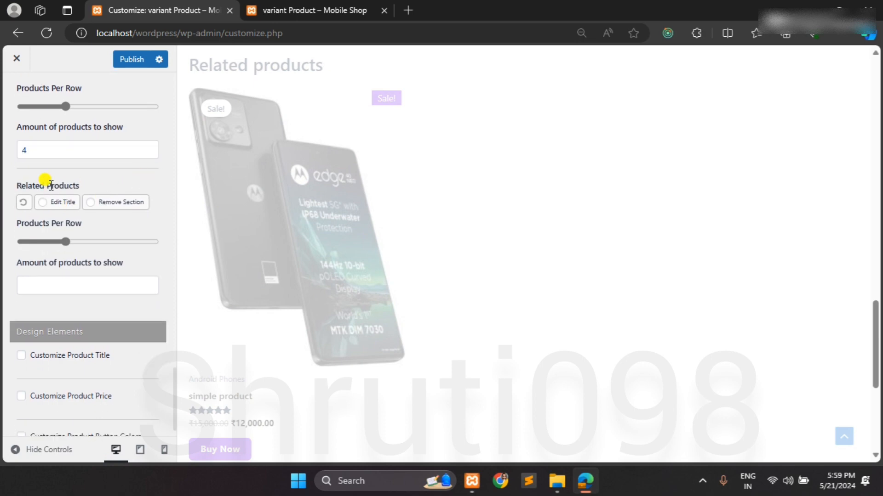
- Set the amount of products to show for Product Recommendations to -1
{"action": "scroll", "coordinate": [109, 192], "scroll_direction": "down", "scroll_amount": 1}
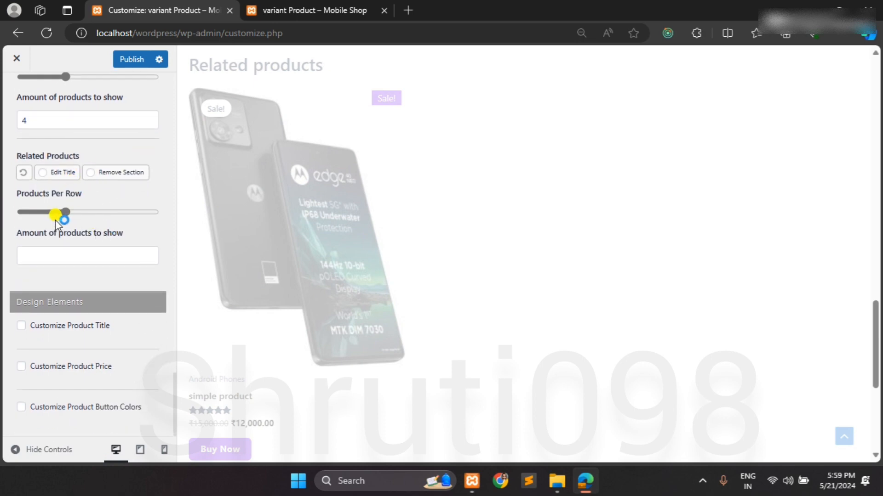
{"action": "scroll", "coordinate": [74, 276], "scroll_direction": "up", "scroll_amount": 3}
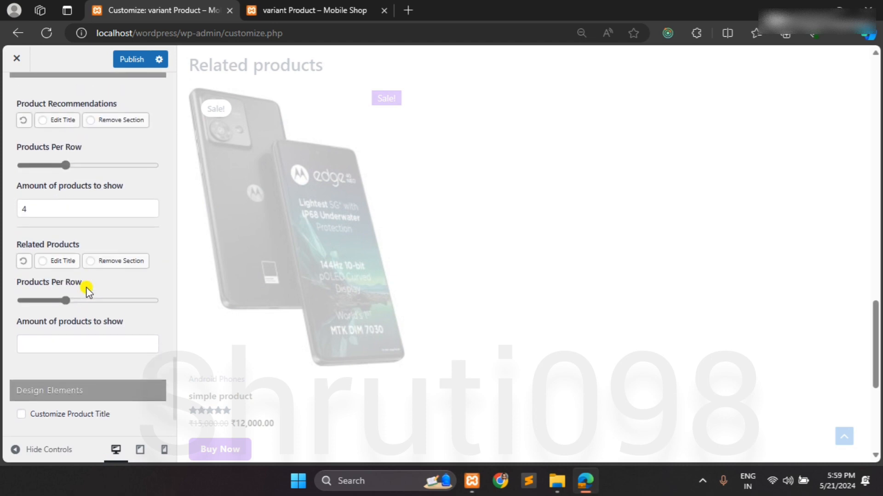
{"action": "left_click", "coordinate": [61, 210]}
{"action": "type", "text": "-1"}
{"action": "scroll", "coordinate": [60, 210], "scroll_direction": "down", "scroll_amount": 1}
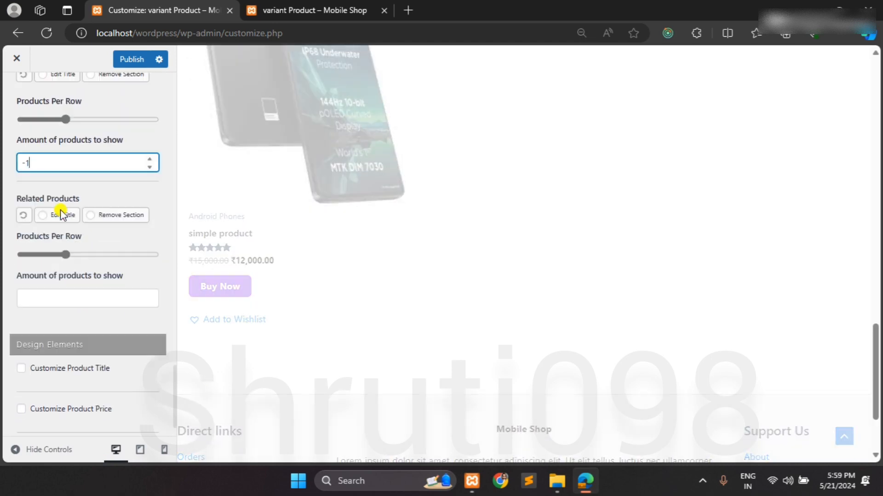
- Try -11 and -13 as the amount of products to show for Related Products, and clear the value
{"action": "left_click", "coordinate": [58, 293]}
{"action": "type", "text": "-11"}
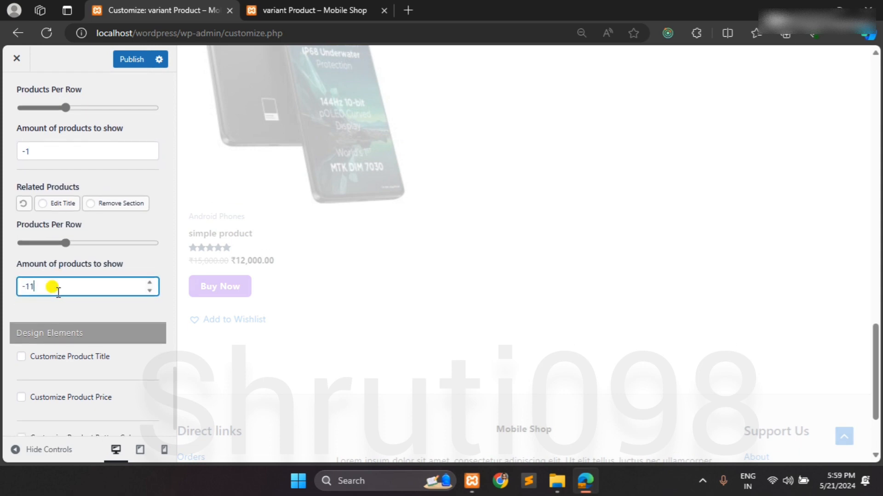
{"action": "scroll", "coordinate": [115, 247], "scroll_direction": "down", "scroll_amount": 1}
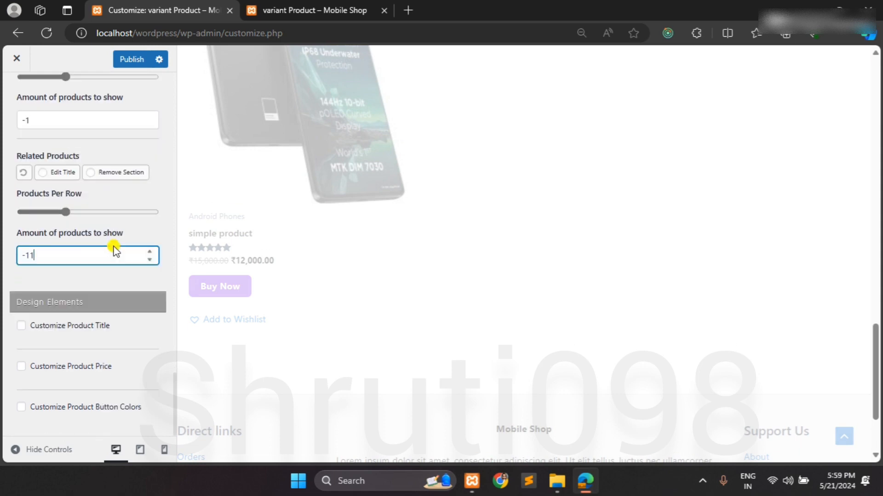
{"action": "type", "text": "-13"}
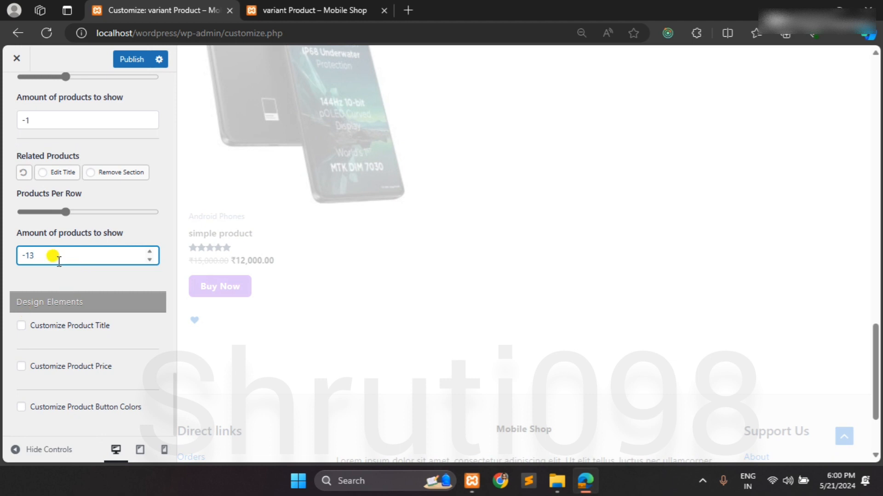
{"action": "left_click", "coordinate": [70, 282]}
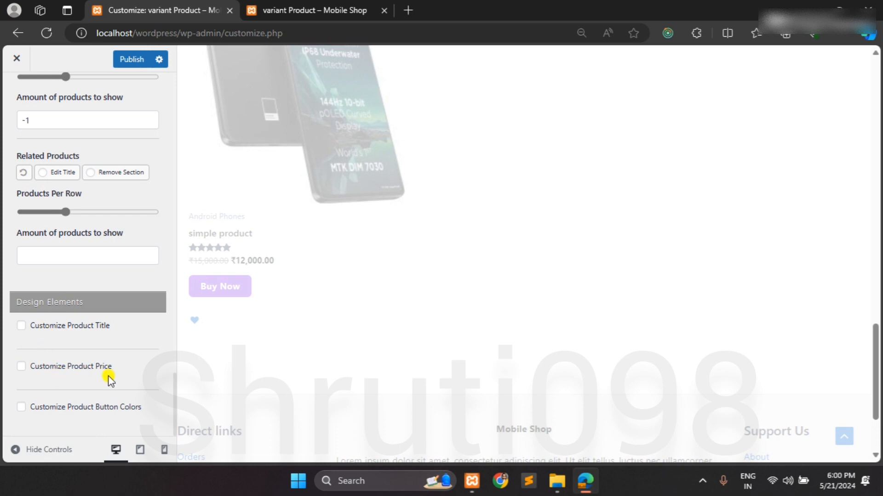
- Publish the changed product page customizations
{"action": "scroll", "coordinate": [139, 421], "scroll_direction": "up", "scroll_amount": 1}
{"action": "scroll", "coordinate": [139, 421], "scroll_direction": "down", "scroll_amount": 1}
{"action": "scroll", "coordinate": [325, 280], "scroll_direction": "up", "scroll_amount": 15}
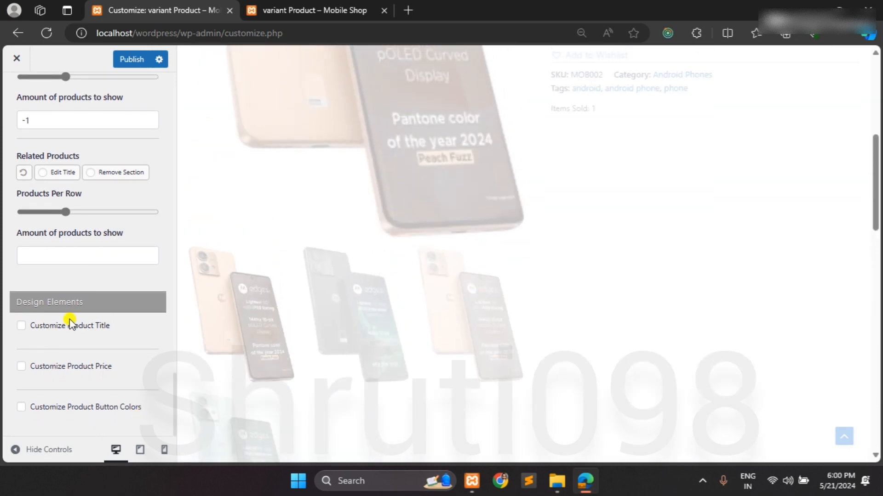
{"action": "scroll", "coordinate": [70, 322], "scroll_direction": "up", "scroll_amount": 8}
{"action": "left_click", "coordinate": [123, 60]}
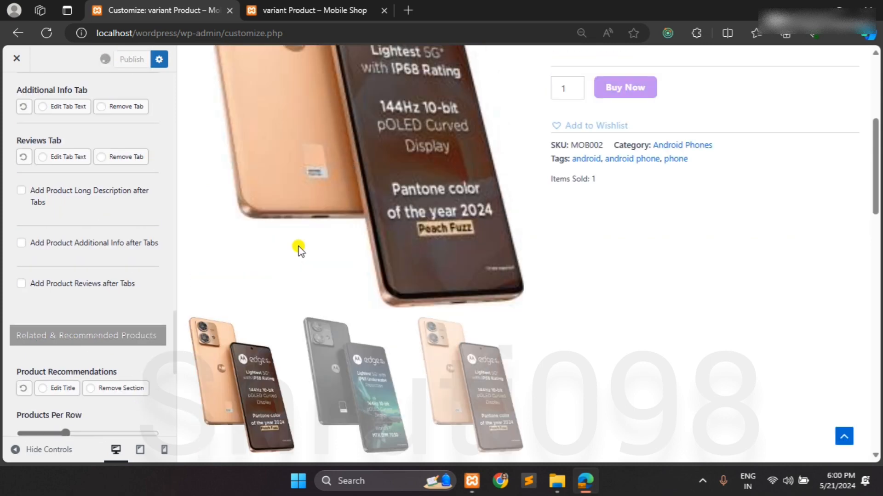
- Compare the product image and thumbnail settings with the thumbnail gallery on the live variant Product page
{"action": "scroll", "coordinate": [298, 248], "scroll_direction": "up", "scroll_amount": 2}
{"action": "scroll", "coordinate": [122, 220], "scroll_direction": "up", "scroll_amount": 10}
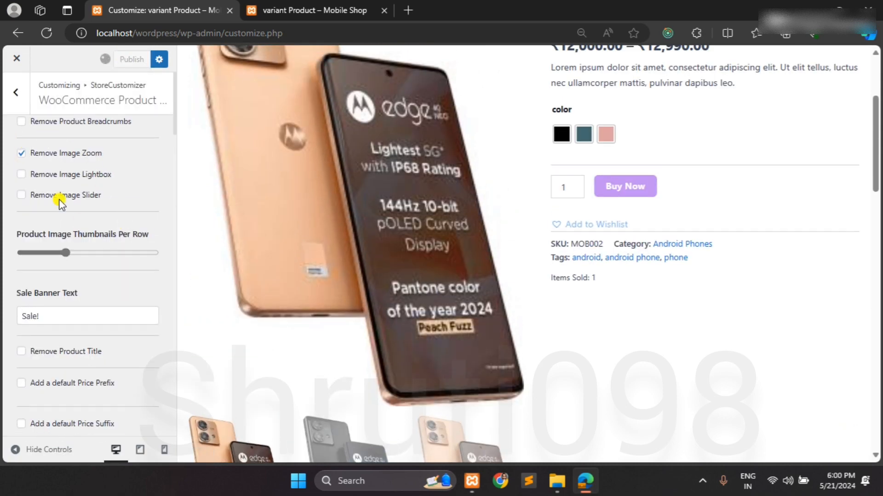
{"action": "scroll", "coordinate": [81, 156], "scroll_direction": "down", "scroll_amount": 2}
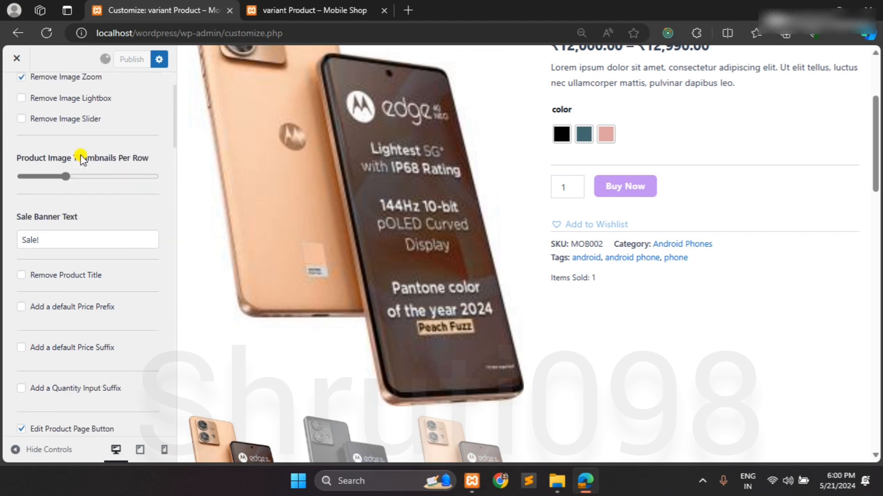
{"action": "left_click", "coordinate": [271, 4]}
{"action": "scroll", "coordinate": [240, 197], "scroll_direction": "down", "scroll_amount": 5}
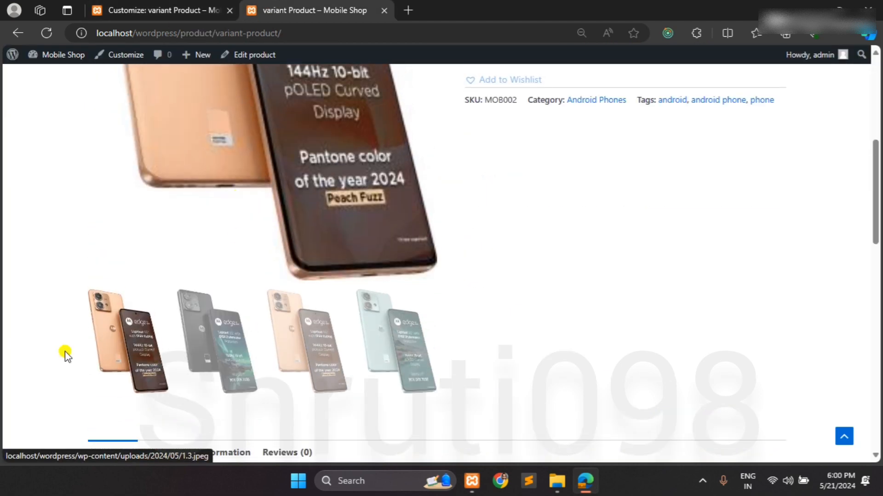
{"action": "left_click", "coordinate": [157, 9]}
{"action": "left_click", "coordinate": [321, 6]}
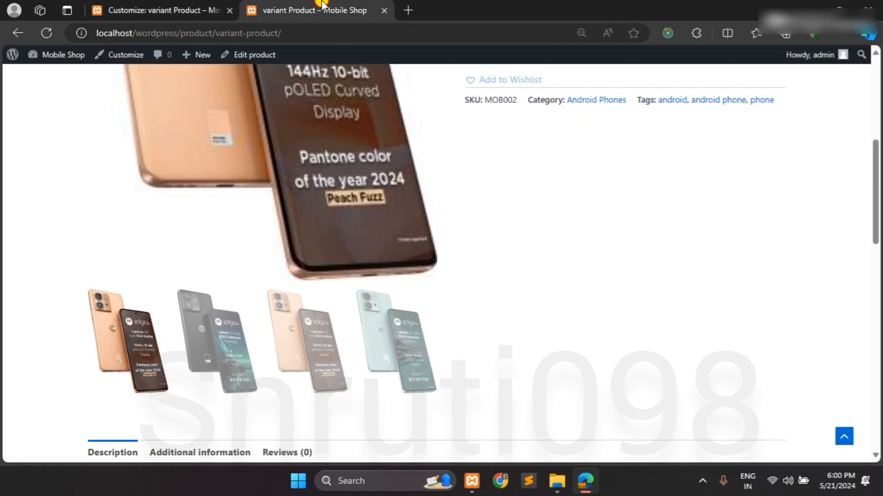
- Reload the live variant Product page to check the published customizations near the product summary
{"action": "left_click", "coordinate": [300, 32]}
{"action": "key", "text": "Return"}
{"action": "scroll", "coordinate": [480, 340], "scroll_direction": "up", "scroll_amount": 5}
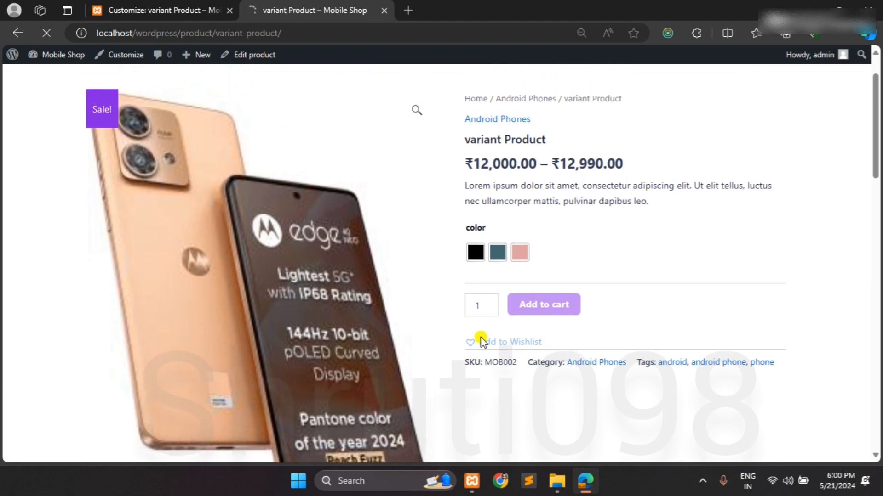
- Check the thumbnail gallery and product summary on the reloaded live variant Product page
{"action": "scroll", "coordinate": [477, 334], "scroll_direction": "down", "scroll_amount": 10}
{"action": "scroll", "coordinate": [476, 333], "scroll_direction": "up", "scroll_amount": 4}
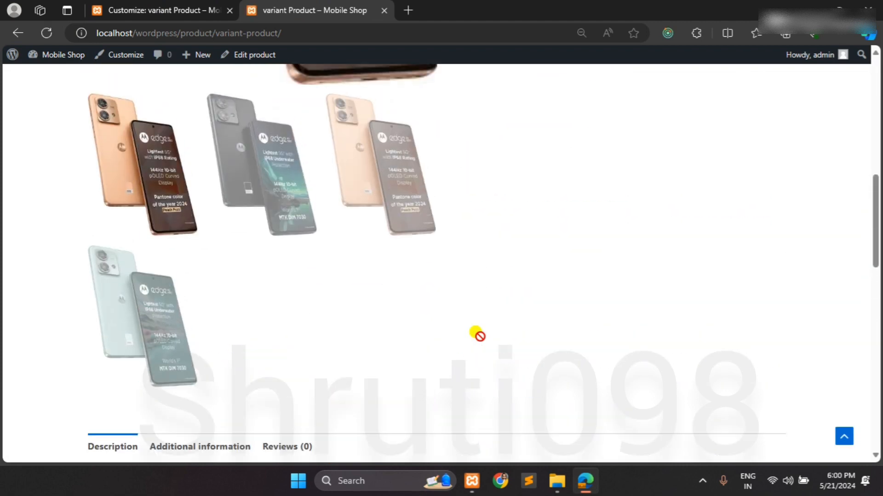
{"action": "scroll", "coordinate": [177, 209], "scroll_direction": "up", "scroll_amount": 8}
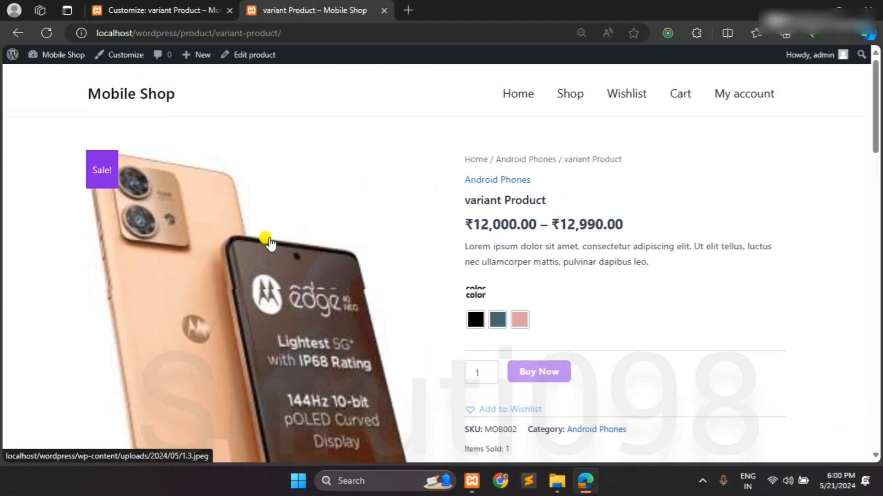
- Raise Product Image Thumbnails Per Row to four in the customizer and publish the change
{"action": "left_click", "coordinate": [161, 10]}
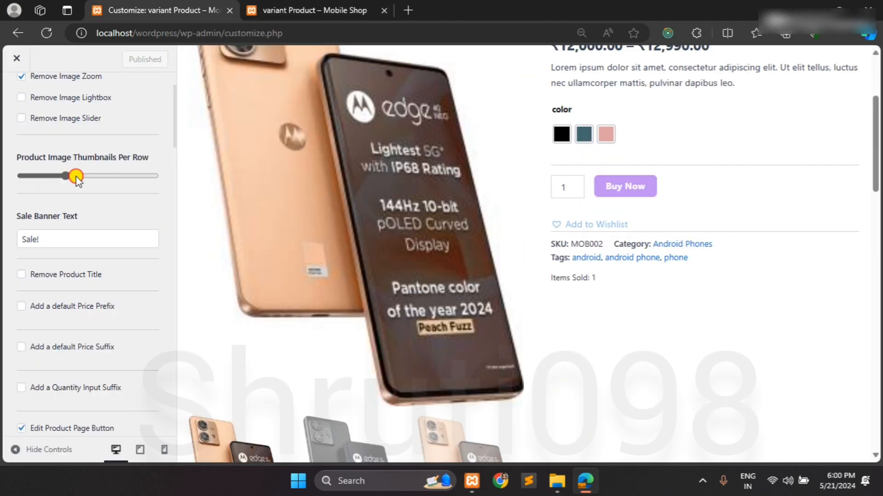
{"action": "left_click_drag", "start_coordinate": [76, 177], "coordinate": [111, 176]}
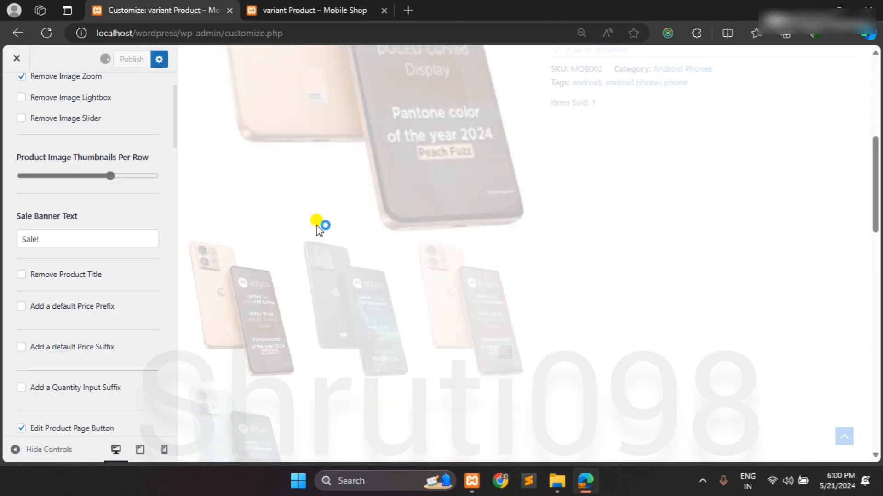
{"action": "scroll", "coordinate": [320, 228], "scroll_direction": "down", "scroll_amount": 2}
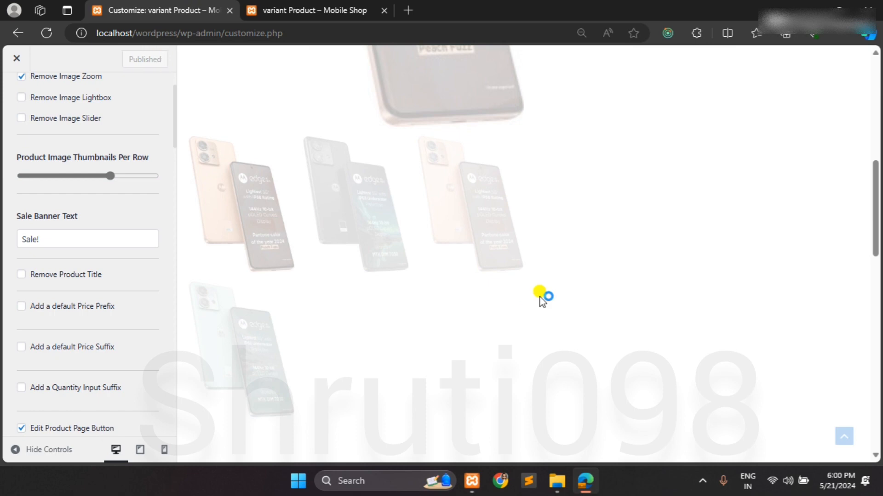
- Reload the live variant Product page to check the thumbnail layout
{"action": "left_click", "coordinate": [285, 10]}
{"action": "left_click", "coordinate": [271, 33]}
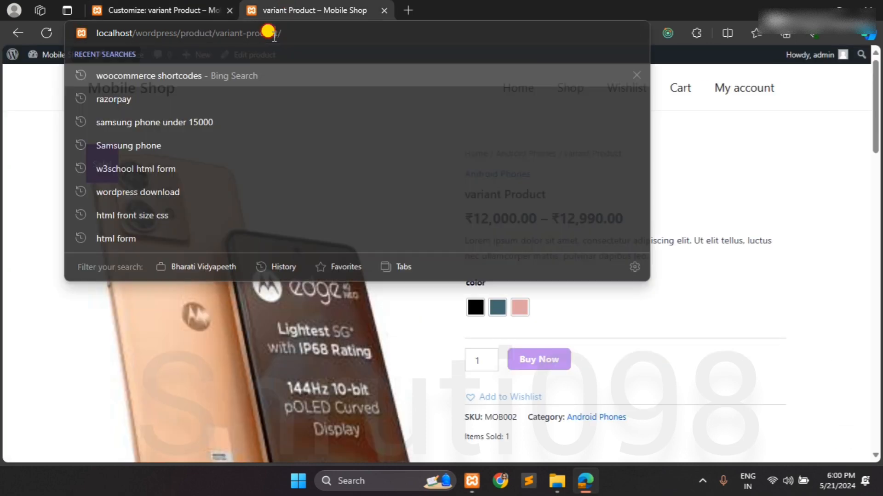
{"action": "key", "text": "Return"}
{"action": "scroll", "coordinate": [349, 322], "scroll_direction": "down", "scroll_amount": 8}
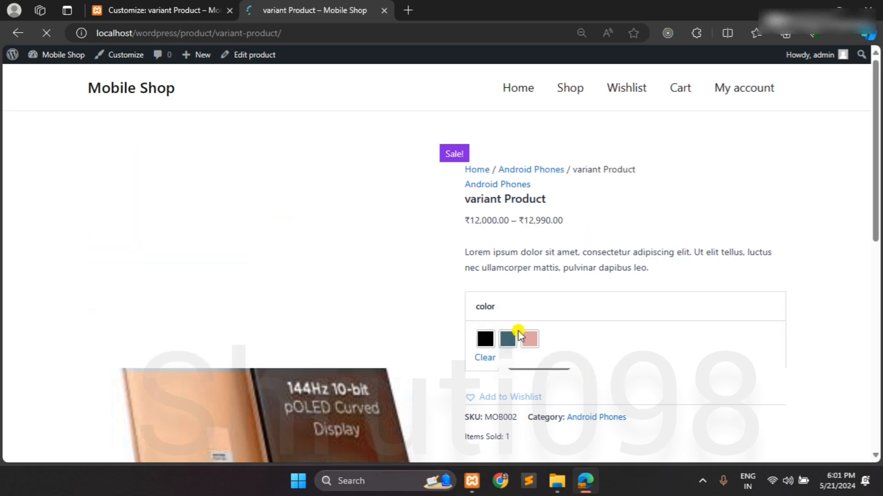
- Review the product page settings in the customizer, from the image options to the Add To Cart increment values
{"action": "left_click", "coordinate": [210, 8]}
{"action": "scroll", "coordinate": [135, 236], "scroll_direction": "down", "scroll_amount": 5}
{"action": "scroll", "coordinate": [135, 240], "scroll_direction": "up", "scroll_amount": 1}
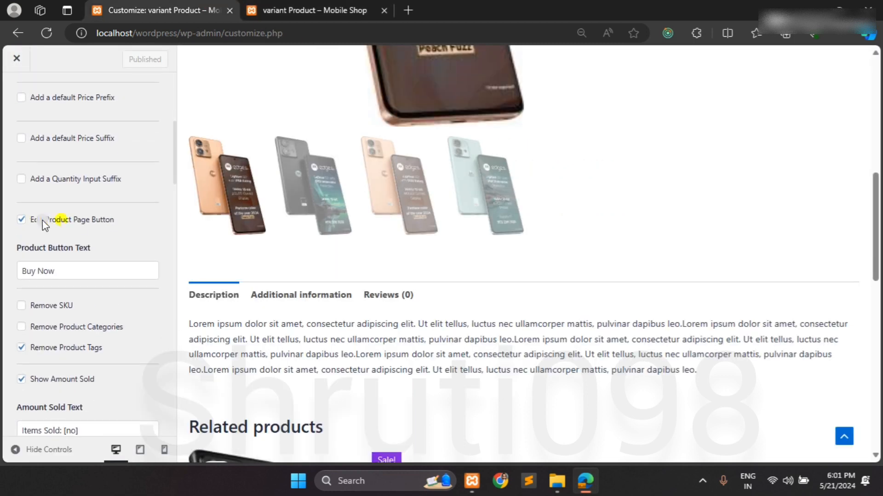
{"action": "scroll", "coordinate": [51, 288], "scroll_direction": "down", "scroll_amount": 3}
{"action": "scroll", "coordinate": [69, 271], "scroll_direction": "up", "scroll_amount": 2}
{"action": "scroll", "coordinate": [84, 257], "scroll_direction": "down", "scroll_amount": 3}
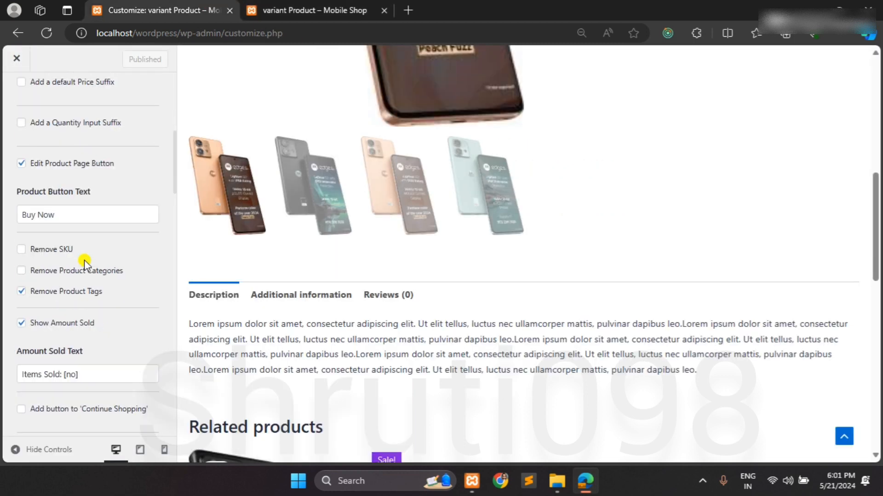
{"action": "scroll", "coordinate": [84, 260], "scroll_direction": "down", "scroll_amount": 3}
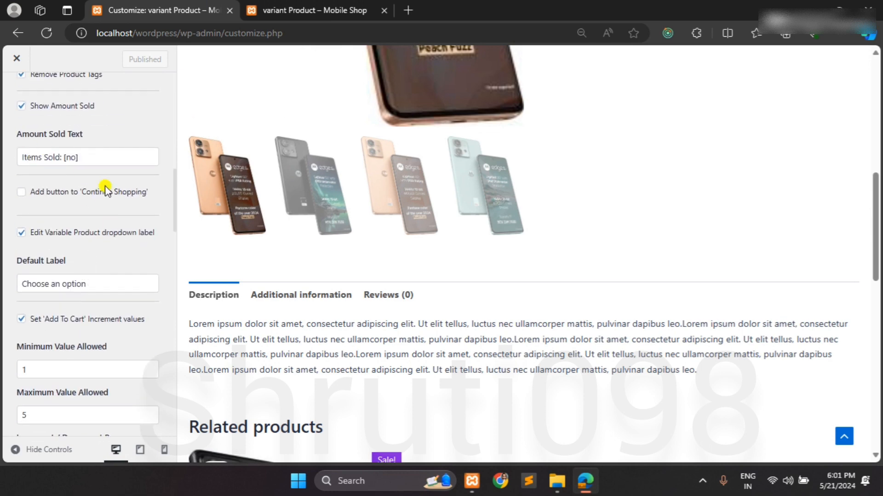
{"action": "scroll", "coordinate": [109, 223], "scroll_direction": "up", "scroll_amount": 12}
{"action": "scroll", "coordinate": [69, 304], "scroll_direction": "down", "scroll_amount": 1}
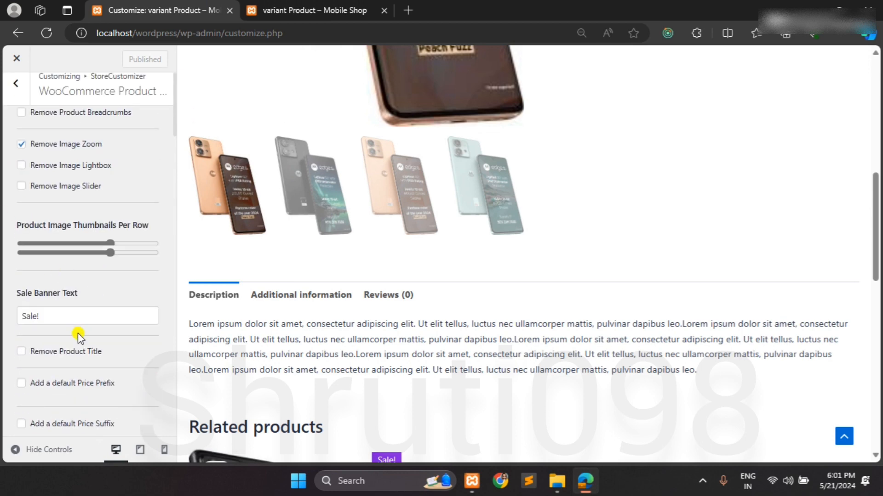
{"action": "scroll", "coordinate": [286, 195], "scroll_direction": "up", "scroll_amount": 7}
{"action": "scroll", "coordinate": [286, 198], "scroll_direction": "down", "scroll_amount": 7}
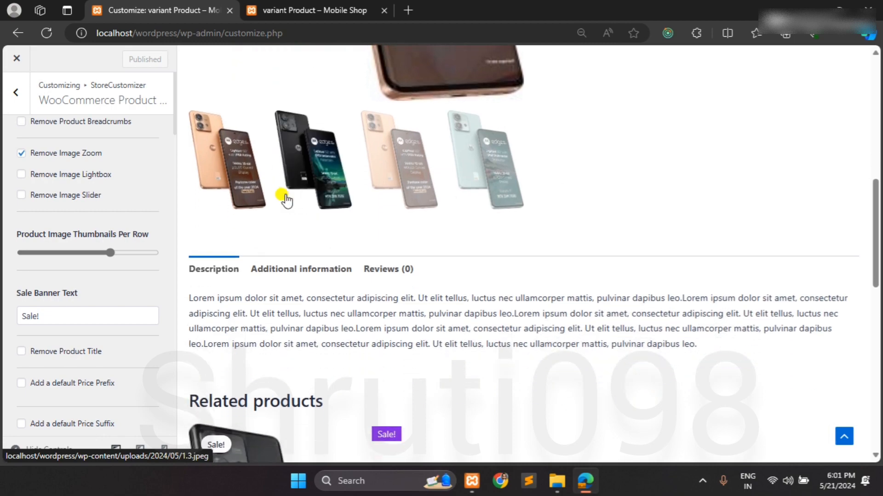
- Examine the sale badge, product image, summary and thumbnail row in the customizer preview
{"action": "scroll", "coordinate": [286, 197], "scroll_direction": "up", "scroll_amount": 9}
{"action": "scroll", "coordinate": [336, 256], "scroll_direction": "down", "scroll_amount": 1}
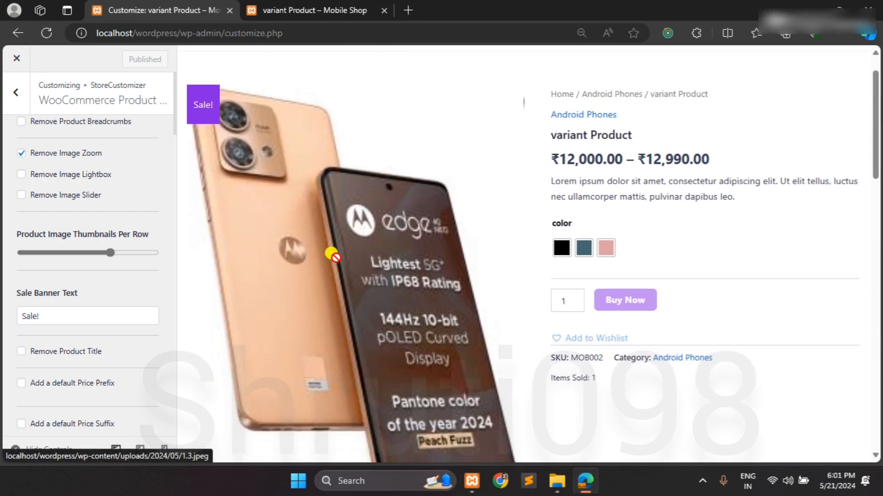
{"action": "scroll", "coordinate": [330, 156], "scroll_direction": "down", "scroll_amount": 5}
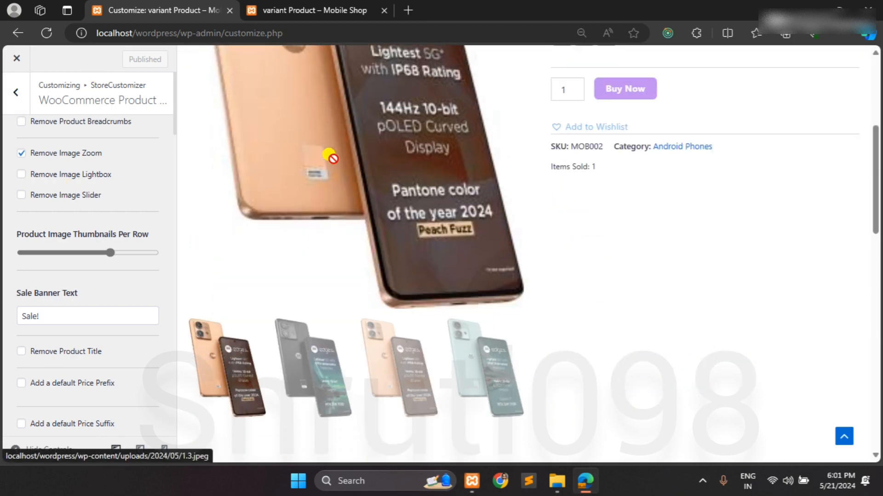
{"action": "scroll", "coordinate": [276, 138], "scroll_direction": "up", "scroll_amount": 6}
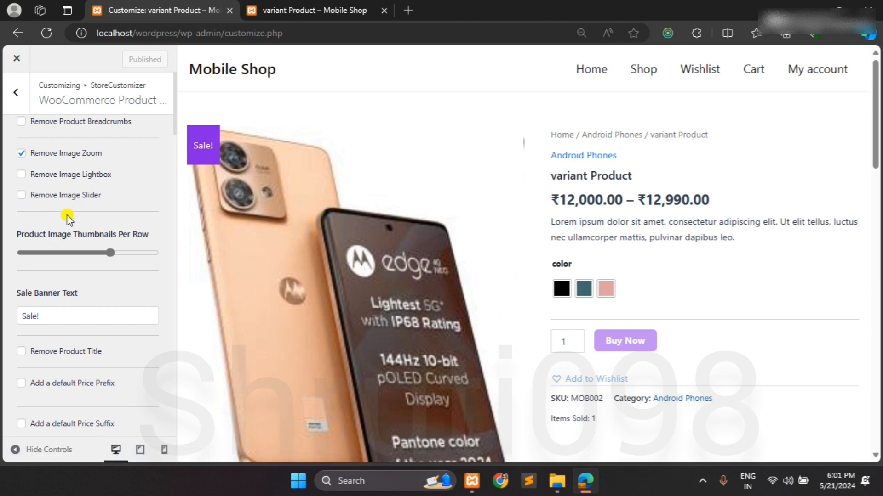
- Try the maximum Product Image Thumbnails Per Row, check the preview gallery, and return the setting to four
{"action": "scroll", "coordinate": [109, 370], "scroll_direction": "down", "scroll_amount": 10}
{"action": "scroll", "coordinate": [110, 373], "scroll_direction": "up", "scroll_amount": 1}
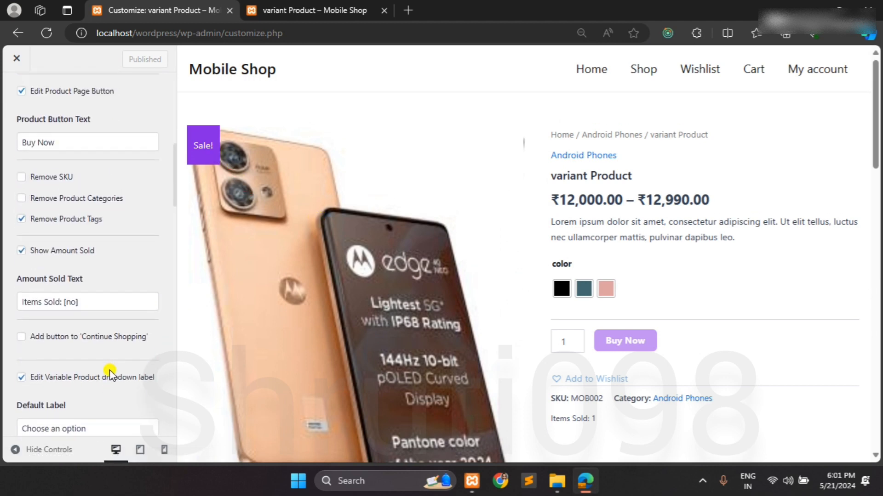
{"action": "scroll", "coordinate": [109, 371], "scroll_direction": "up", "scroll_amount": 9}
{"action": "scroll", "coordinate": [134, 280], "scroll_direction": "down", "scroll_amount": 2}
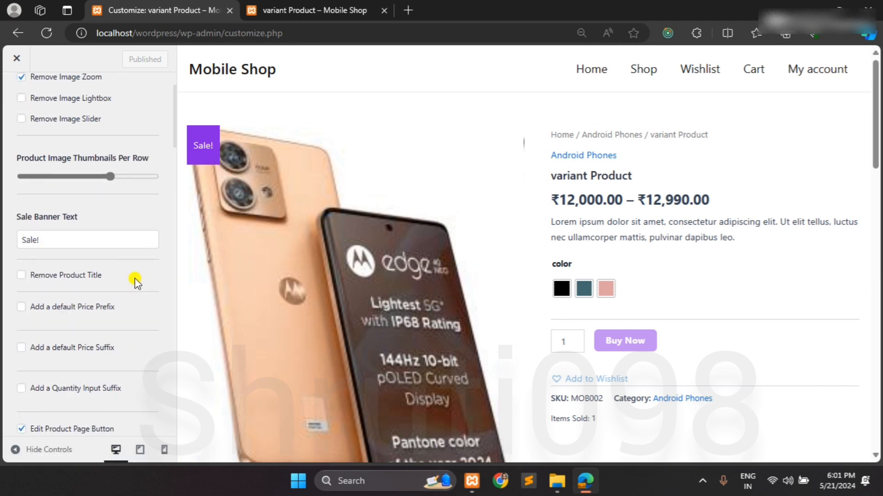
{"action": "left_click_drag", "start_coordinate": [107, 175], "coordinate": [155, 177]}
{"action": "scroll", "coordinate": [390, 283], "scroll_direction": "down", "scroll_amount": 8}
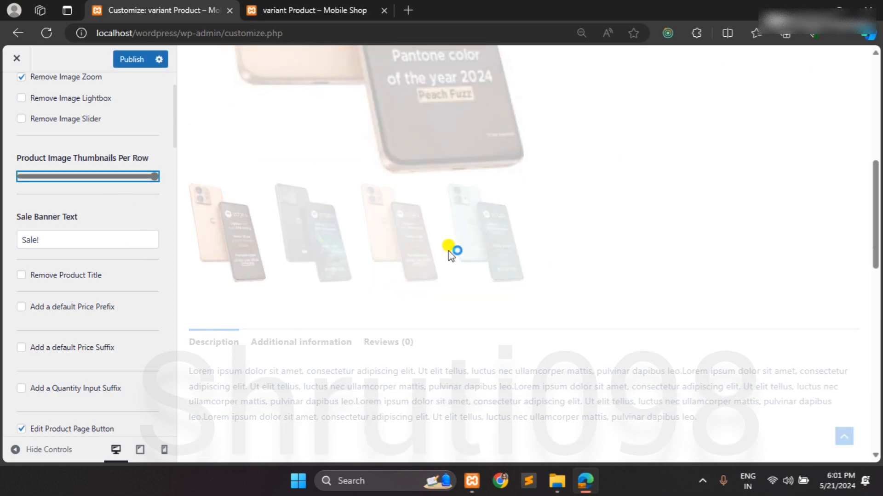
{"action": "scroll", "coordinate": [452, 255], "scroll_direction": "up", "scroll_amount": 2}
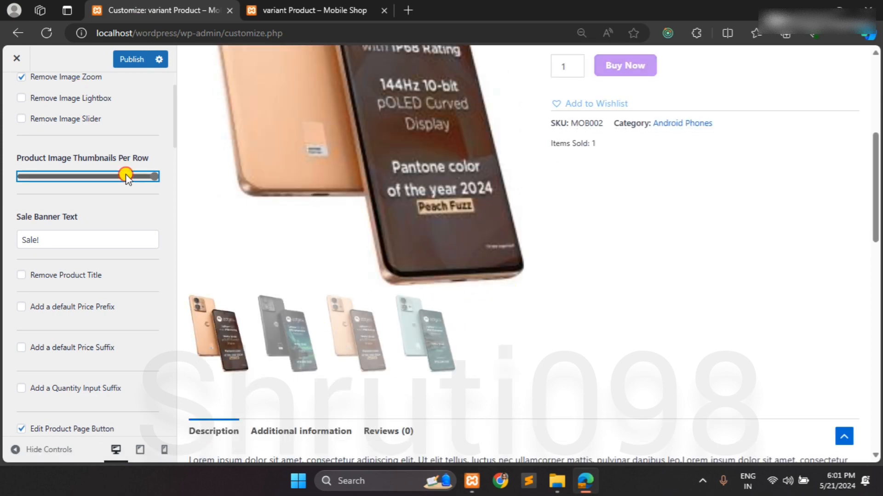
{"action": "left_click", "coordinate": [125, 176]}
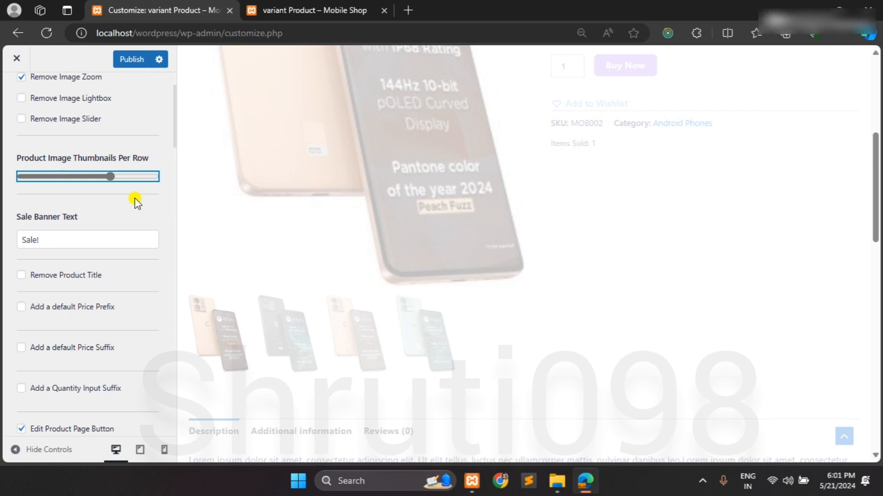
- Publish the product page customizations and check the thumbnail row and product summary in the preview
{"action": "left_click", "coordinate": [125, 59]}
{"action": "scroll", "coordinate": [102, 186], "scroll_direction": "up", "scroll_amount": 2}
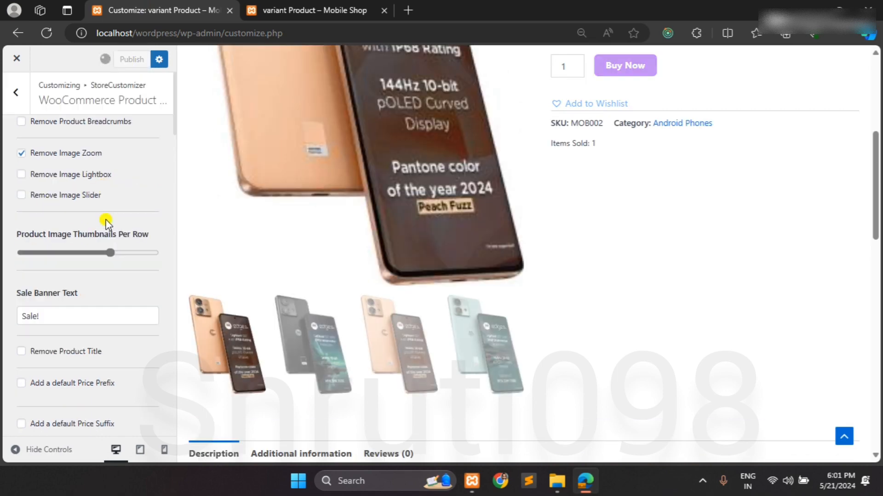
{"action": "scroll", "coordinate": [270, 218], "scroll_direction": "up", "scroll_amount": 3}
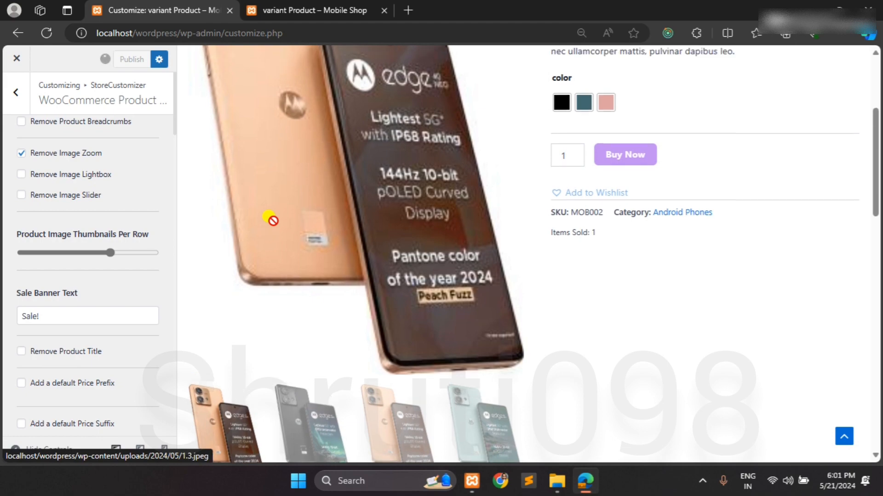
{"action": "scroll", "coordinate": [271, 219], "scroll_direction": "up", "scroll_amount": 2}
{"action": "scroll", "coordinate": [271, 219], "scroll_direction": "up", "scroll_amount": 2}
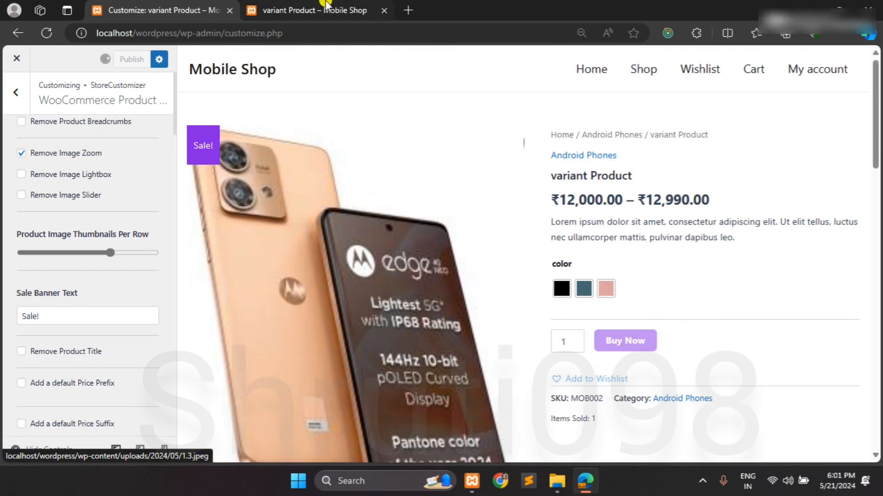
- Inspect the live variant Product page down to Related products, and view the main product image in the lightbox
{"action": "left_click", "coordinate": [322, 9]}
{"action": "scroll", "coordinate": [201, 311], "scroll_direction": "down", "scroll_amount": 5}
{"action": "scroll", "coordinate": [203, 314], "scroll_direction": "down", "scroll_amount": 5}
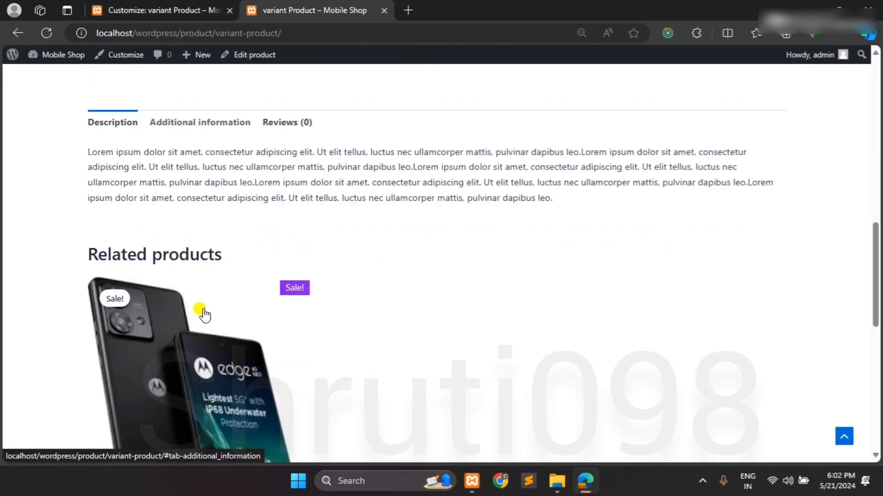
{"action": "scroll", "coordinate": [203, 313], "scroll_direction": "up", "scroll_amount": 15}
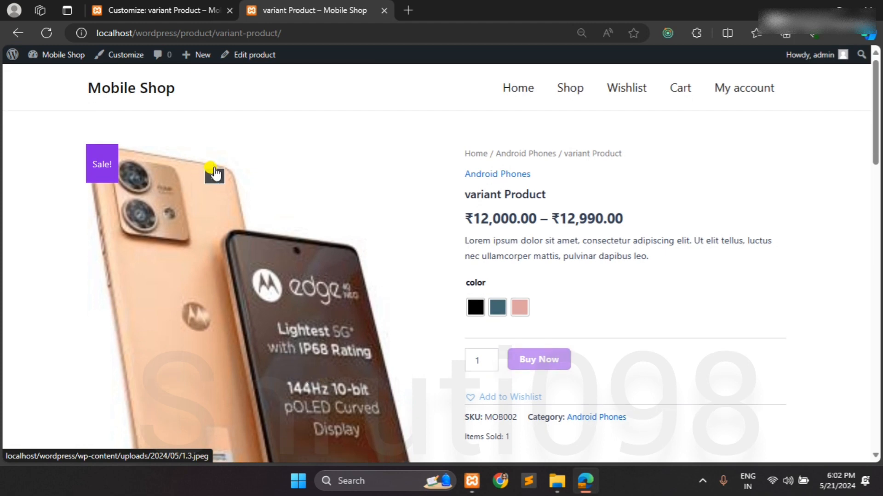
{"action": "left_click", "coordinate": [215, 175]}
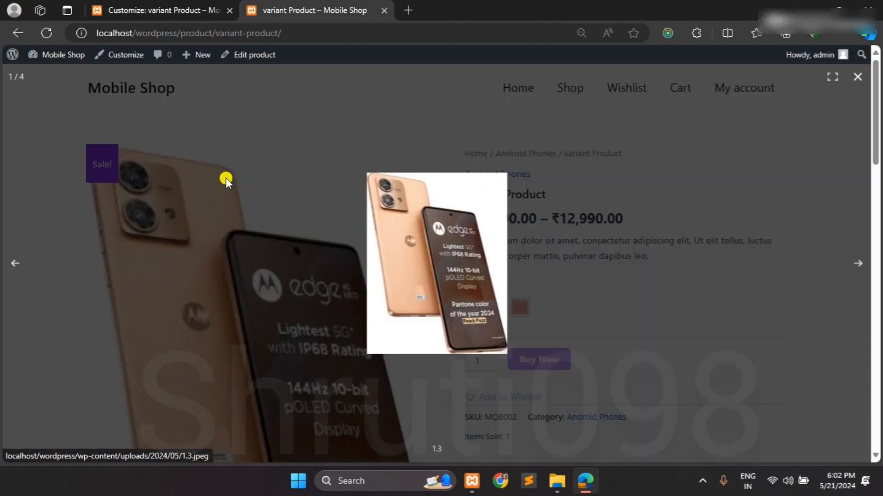
{"action": "left_click", "coordinate": [410, 261]}
- Return to the customizer, enable Customize Product Button Colors under Design Elements, and check the Buy Now button in the preview
{"action": "left_click", "coordinate": [156, 10]}
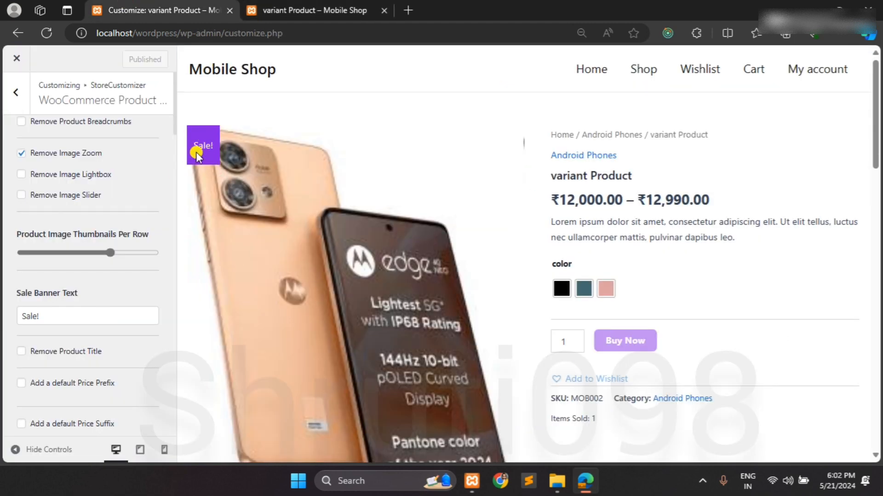
{"action": "scroll", "coordinate": [74, 254], "scroll_direction": "down", "scroll_amount": 5}
{"action": "scroll", "coordinate": [72, 253], "scroll_direction": "down", "scroll_amount": 15}
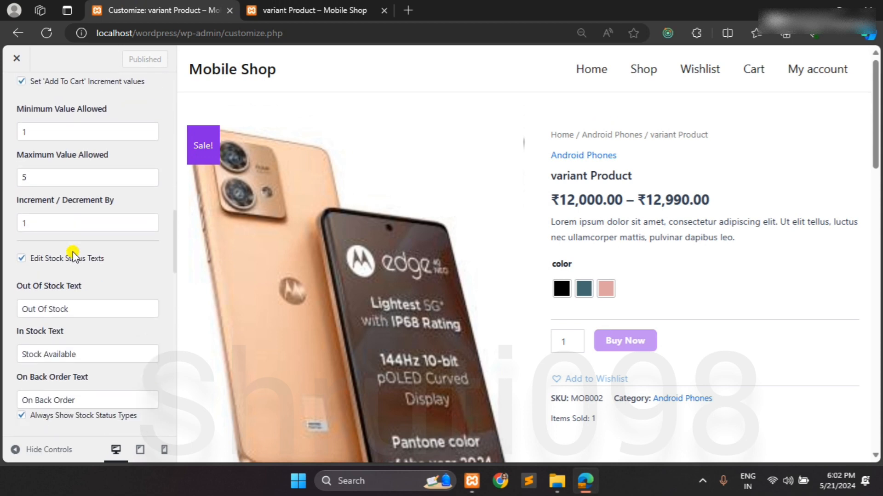
{"action": "scroll", "coordinate": [73, 252], "scroll_direction": "down", "scroll_amount": 6}
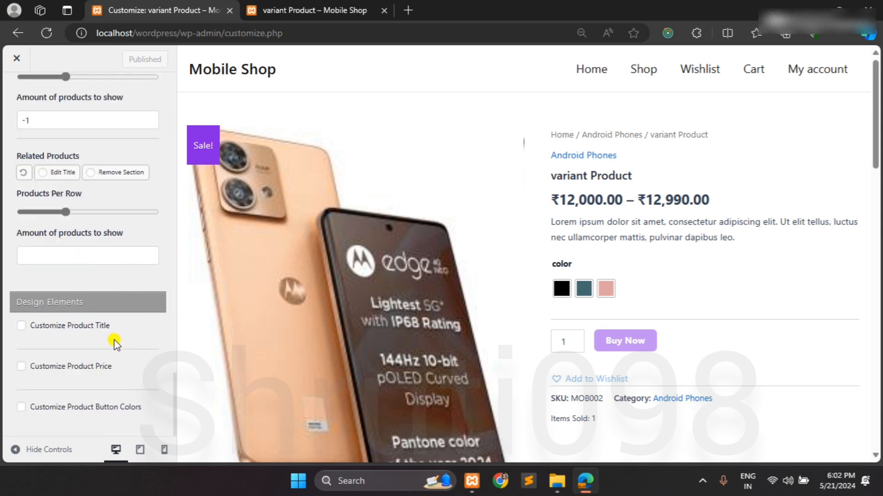
{"action": "scroll", "coordinate": [114, 341], "scroll_direction": "up", "scroll_amount": 10}
{"action": "scroll", "coordinate": [114, 340], "scroll_direction": "down", "scroll_amount": 10}
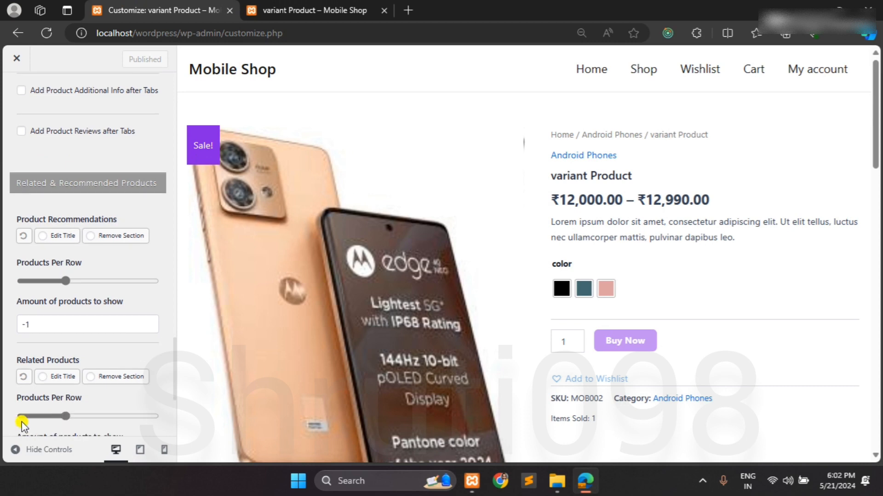
{"action": "left_click", "coordinate": [107, 410]}
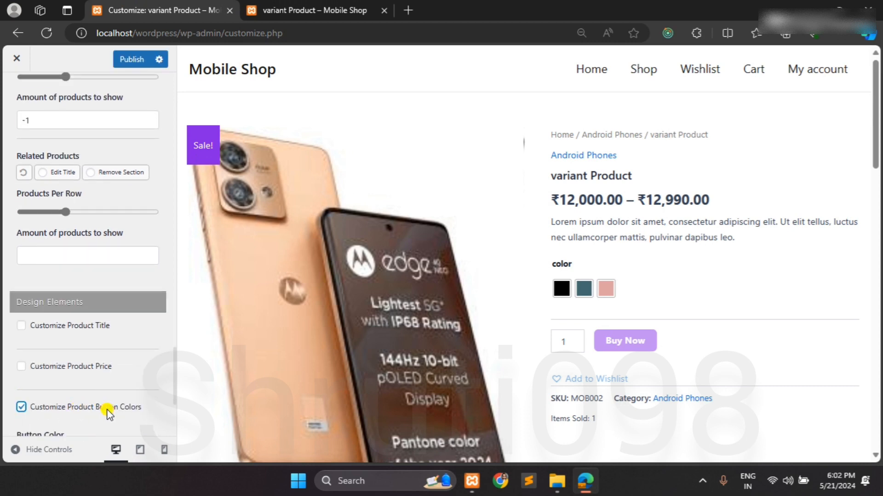
{"action": "scroll", "coordinate": [108, 410], "scroll_direction": "down", "scroll_amount": 4}
{"action": "scroll", "coordinate": [626, 271], "scroll_direction": "down", "scroll_amount": 3}
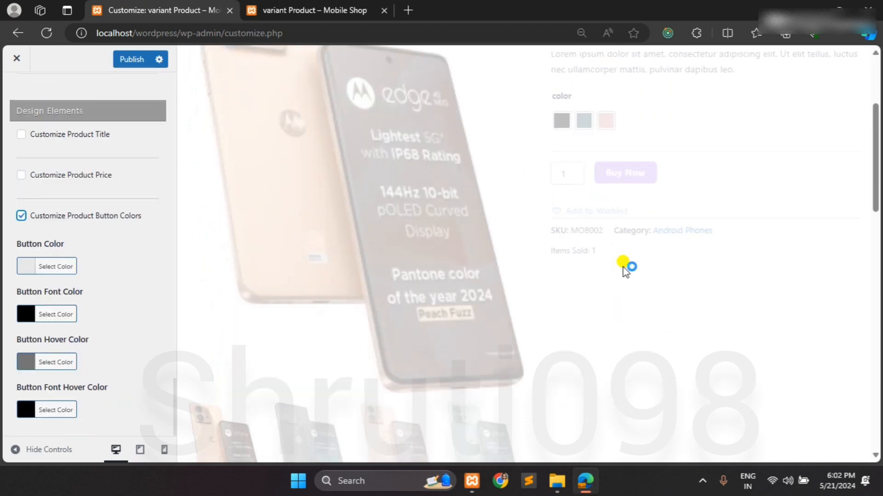
{"action": "scroll", "coordinate": [612, 252], "scroll_direction": "up", "scroll_amount": 2}
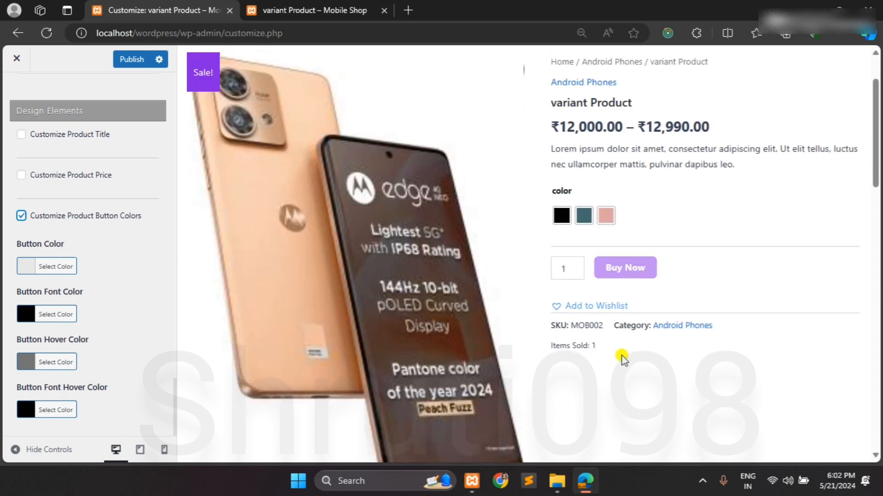
{"action": "scroll", "coordinate": [621, 350], "scroll_direction": "down", "scroll_amount": 1}
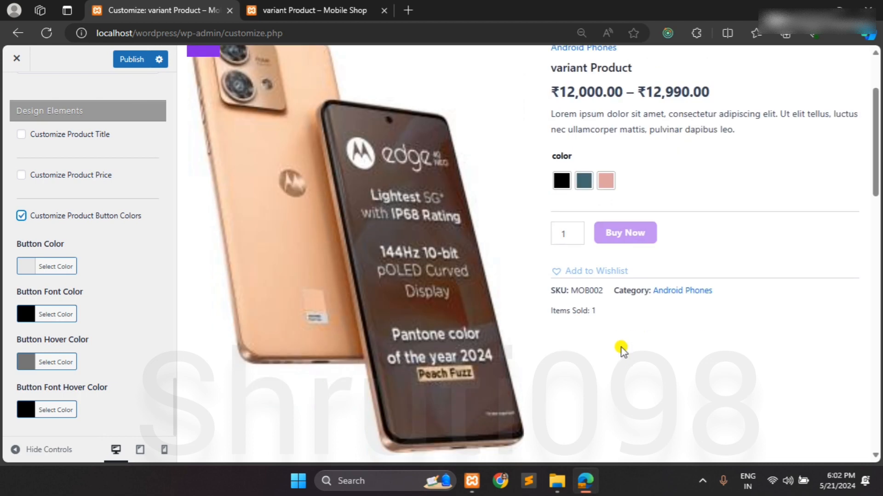
- Set the Button Hover Color to black (#000000) under Customize Product Button Colors
{"action": "left_click", "coordinate": [28, 364]}
{"action": "scroll", "coordinate": [100, 393], "scroll_direction": "down", "scroll_amount": 3}
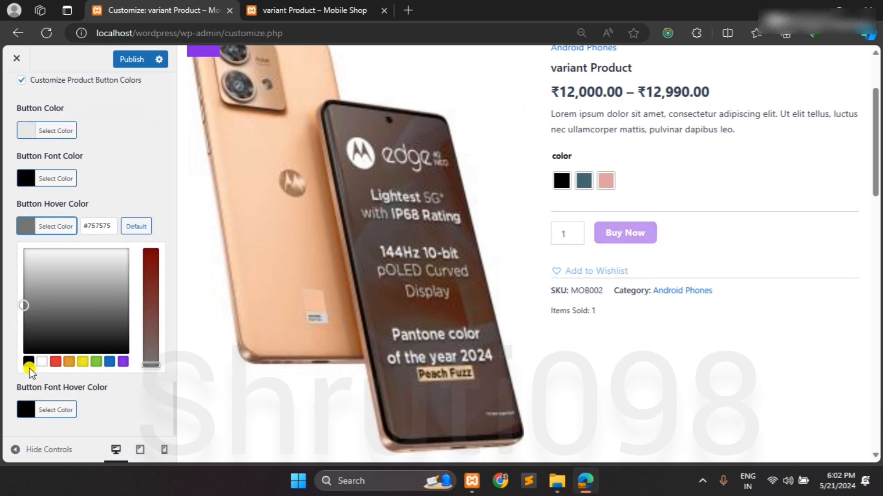
{"action": "left_click", "coordinate": [26, 364]}
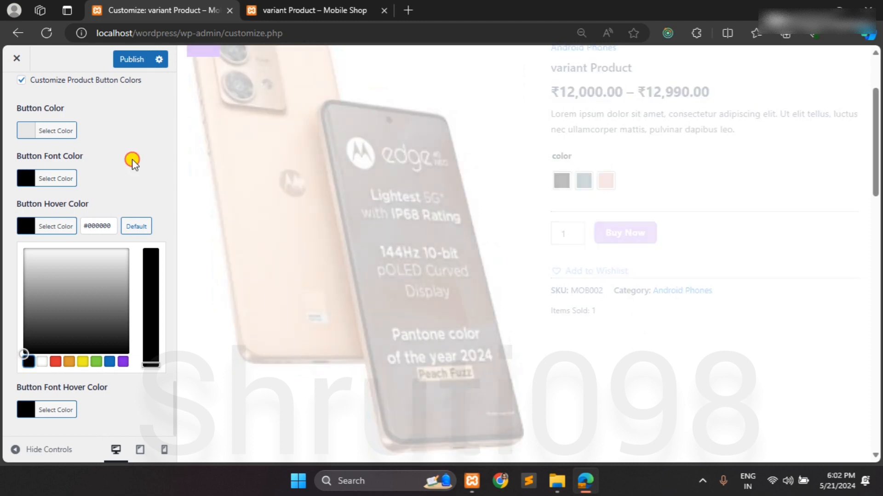
{"action": "left_click", "coordinate": [132, 159]}
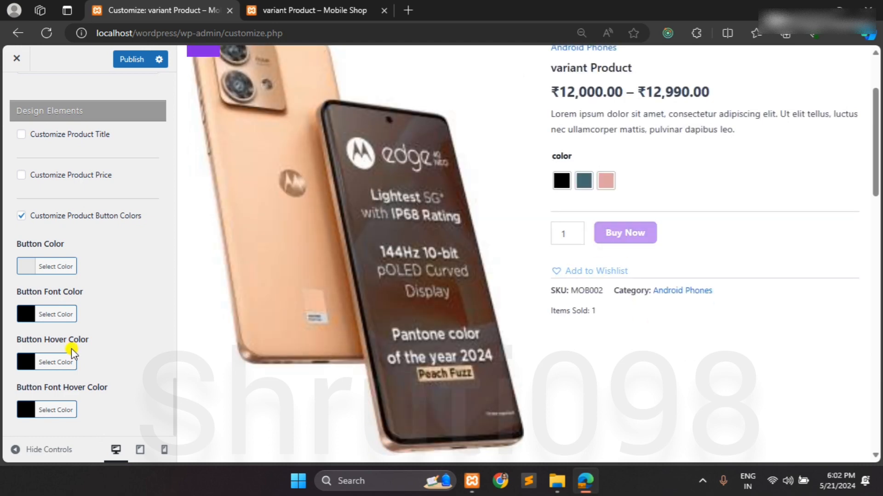
- Set the product Button Color to purple (#8224e3), using the Related products Buy Now button in the preview as the reference
{"action": "left_click", "coordinate": [34, 277]}
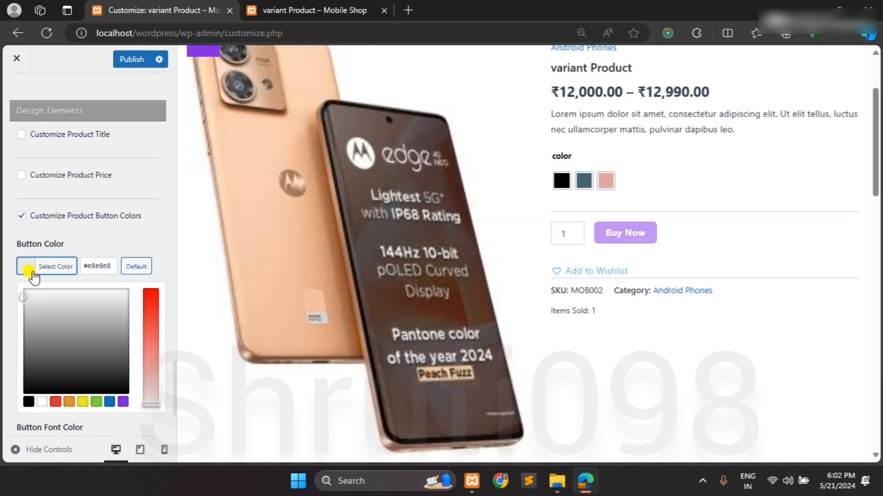
{"action": "scroll", "coordinate": [342, 283], "scroll_direction": "down", "scroll_amount": 10}
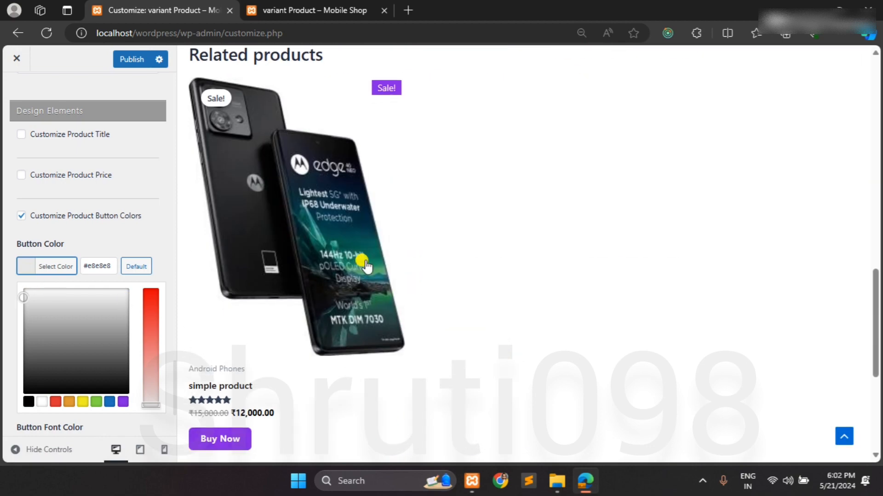
{"action": "scroll", "coordinate": [327, 341], "scroll_direction": "up", "scroll_amount": 10}
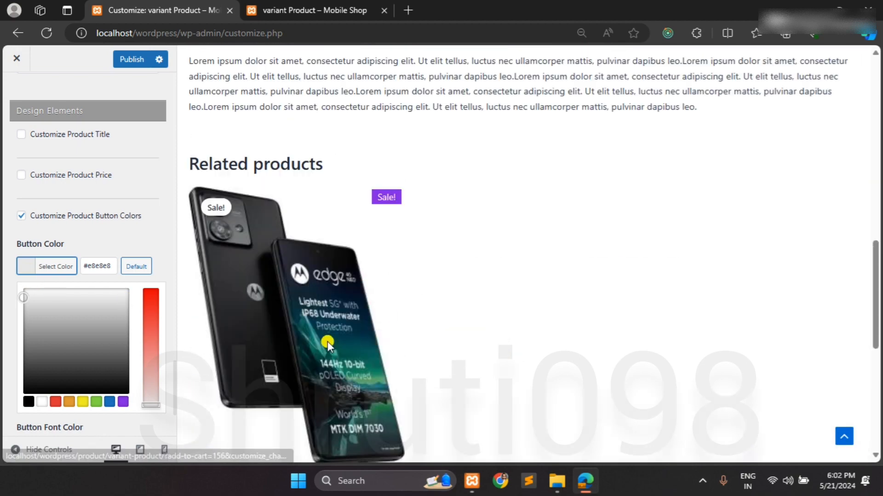
{"action": "scroll", "coordinate": [328, 341], "scroll_direction": "up", "scroll_amount": 5}
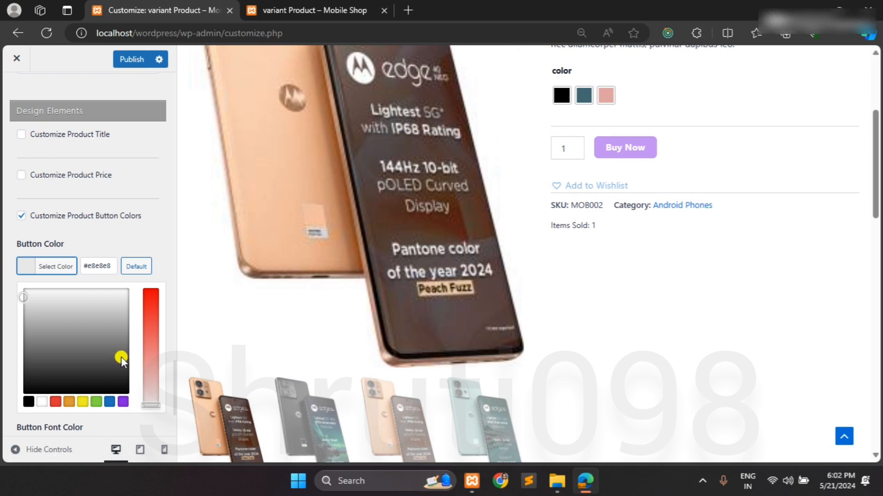
{"action": "scroll", "coordinate": [120, 359], "scroll_direction": "down", "scroll_amount": 3}
{"action": "scroll", "coordinate": [121, 358], "scroll_direction": "up", "scroll_amount": 1}
{"action": "left_click", "coordinate": [123, 316]}
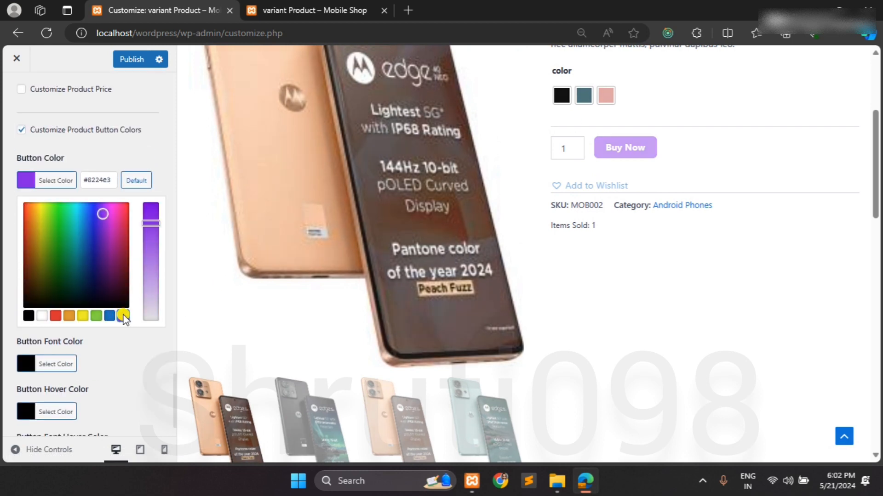
{"action": "left_click", "coordinate": [154, 121]}
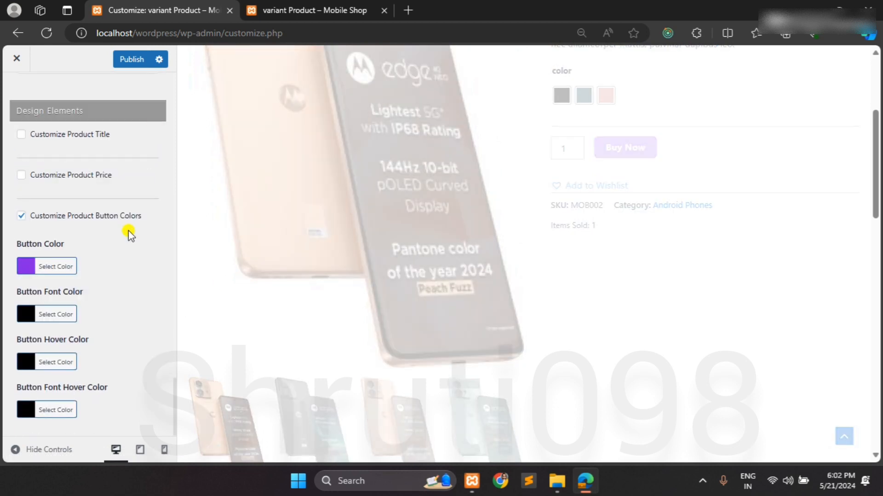
- Compare the Buy Now button under Related products with the one in the product summary in the preview
{"action": "scroll", "coordinate": [333, 305], "scroll_direction": "down", "scroll_amount": 10}
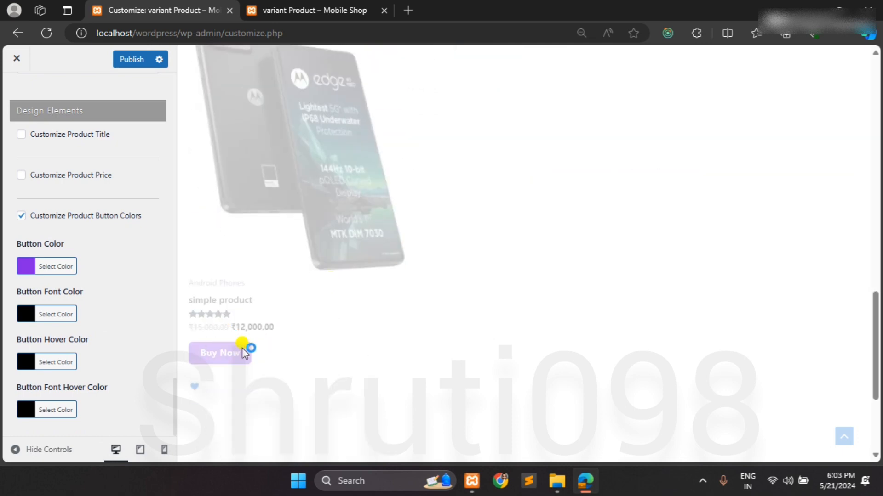
{"action": "scroll", "coordinate": [302, 374], "scroll_direction": "down", "scroll_amount": 2}
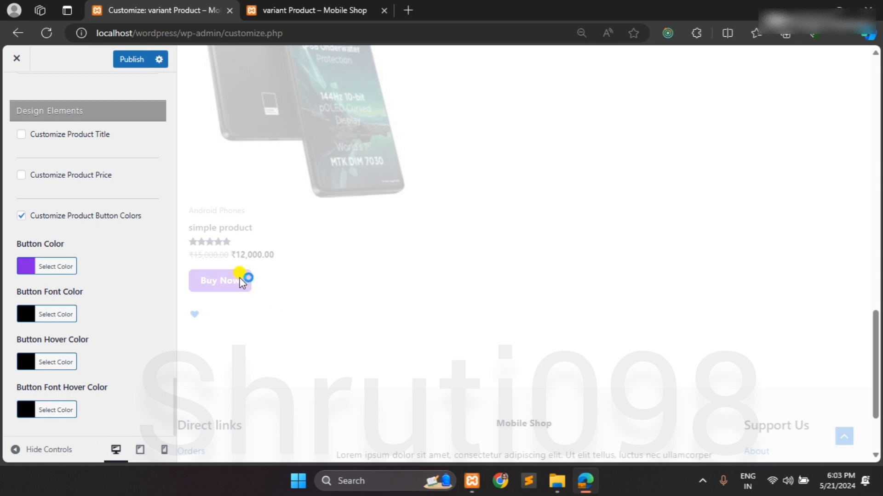
{"action": "scroll", "coordinate": [270, 310], "scroll_direction": "down", "scroll_amount": 2}
{"action": "scroll", "coordinate": [125, 324], "scroll_direction": "up", "scroll_amount": 1}
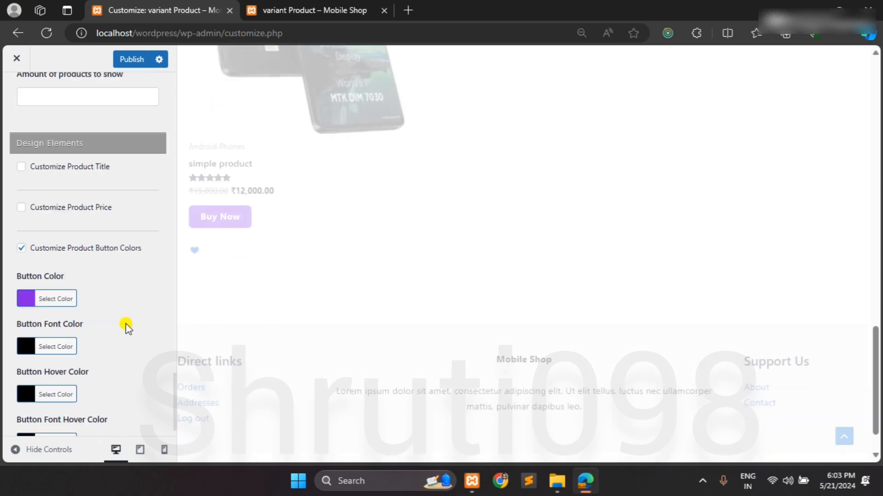
{"action": "scroll", "coordinate": [365, 232], "scroll_direction": "up", "scroll_amount": 2}
{"action": "scroll", "coordinate": [366, 232], "scroll_direction": "up", "scroll_amount": 12}
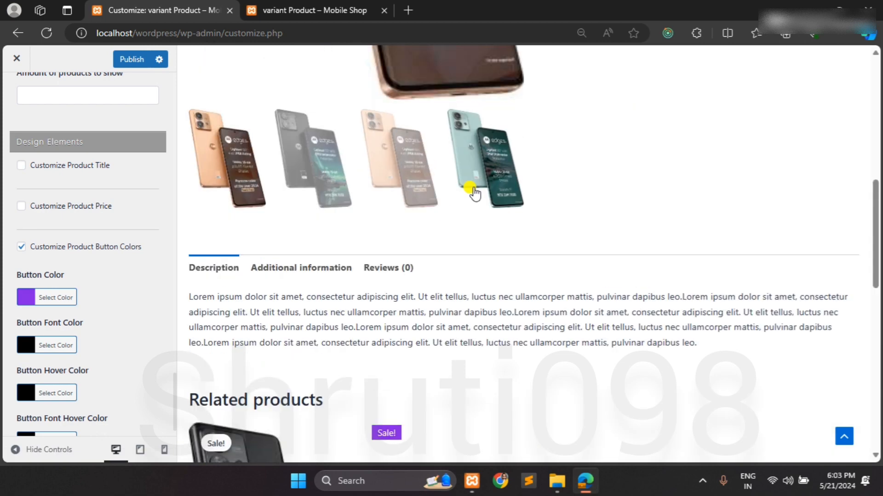
{"action": "scroll", "coordinate": [158, 208], "scroll_direction": "up", "scroll_amount": 15}
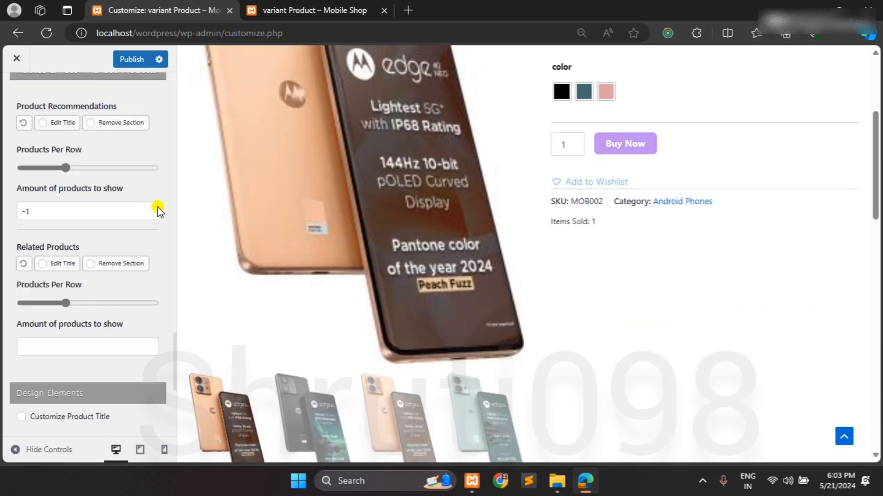
- Review the product page settings from the stock status texts back to Sale Banner Text, including the Product Button Text
{"action": "scroll", "coordinate": [158, 210], "scroll_direction": "up", "scroll_amount": 10}
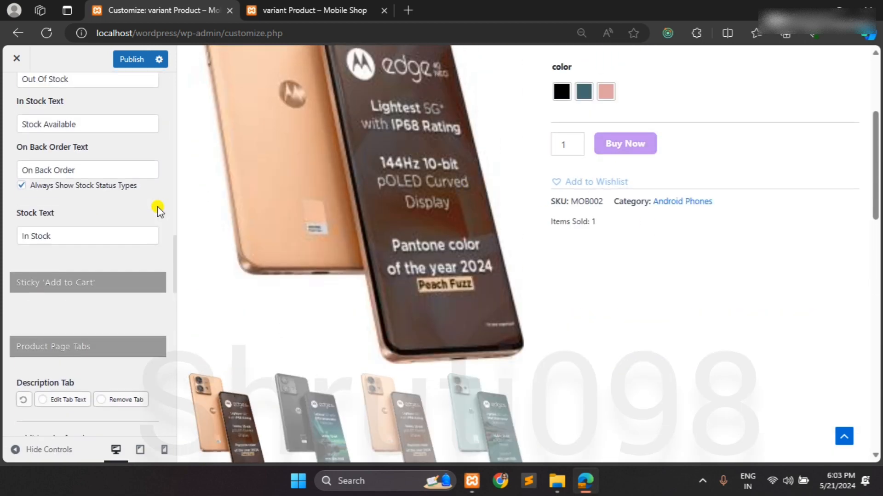
{"action": "scroll", "coordinate": [157, 211], "scroll_direction": "up", "scroll_amount": 10}
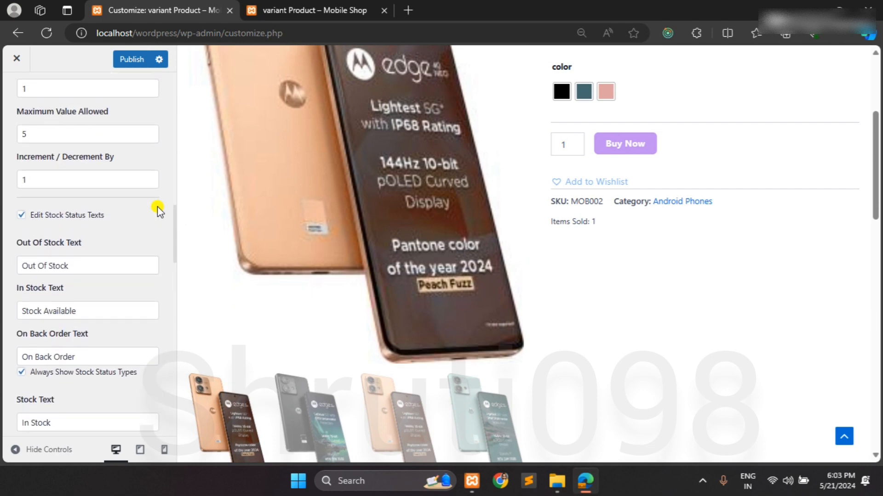
{"action": "scroll", "coordinate": [157, 211], "scroll_direction": "up", "scroll_amount": 2}
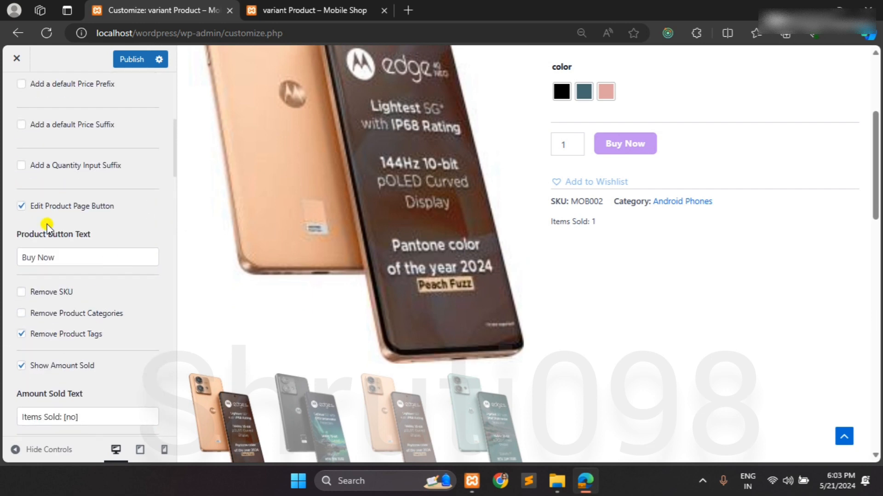
{"action": "scroll", "coordinate": [74, 247], "scroll_direction": "down", "scroll_amount": 1}
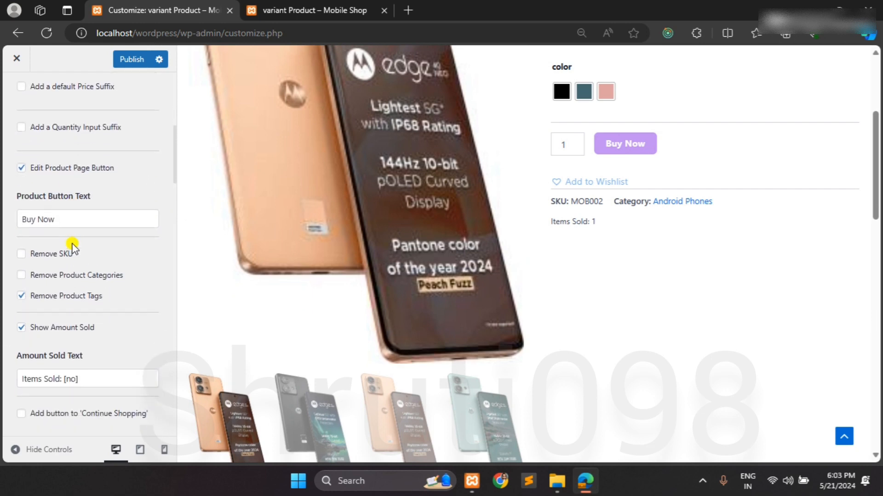
{"action": "left_click", "coordinate": [63, 212]}
{"action": "scroll", "coordinate": [65, 212], "scroll_direction": "up", "scroll_amount": 4}
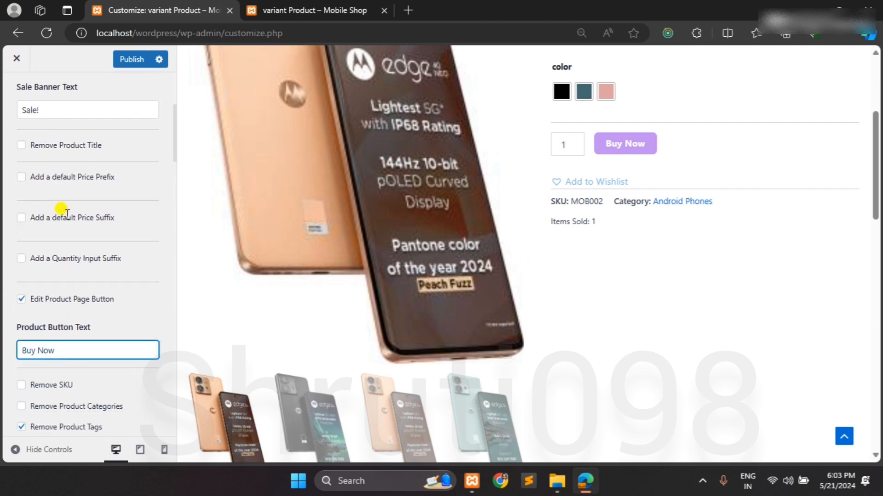
{"action": "scroll", "coordinate": [82, 192], "scroll_direction": "down", "scroll_amount": 5}
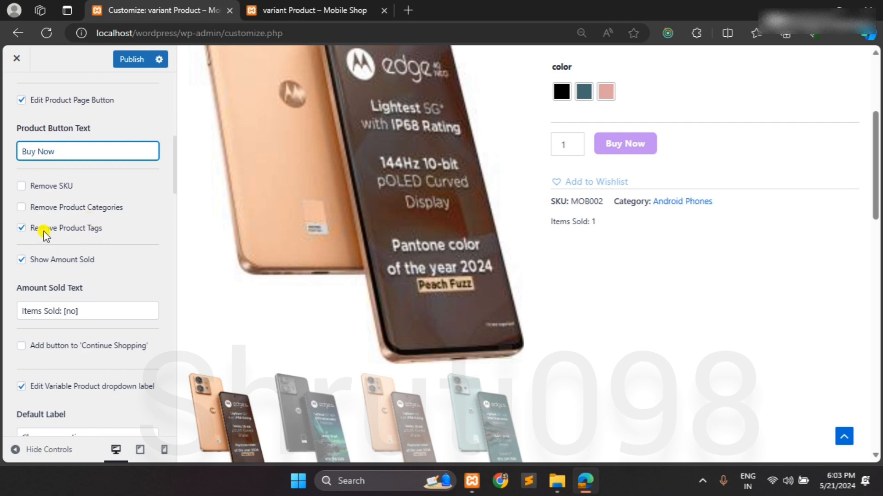
- Examine the Amount Sold Text, variable product Default Label and 'Add To Cart' increment settings against the product summary in the preview
{"action": "scroll", "coordinate": [82, 249], "scroll_direction": "down", "scroll_amount": 2}
{"action": "scroll", "coordinate": [82, 241], "scroll_direction": "down", "scroll_amount": 2}
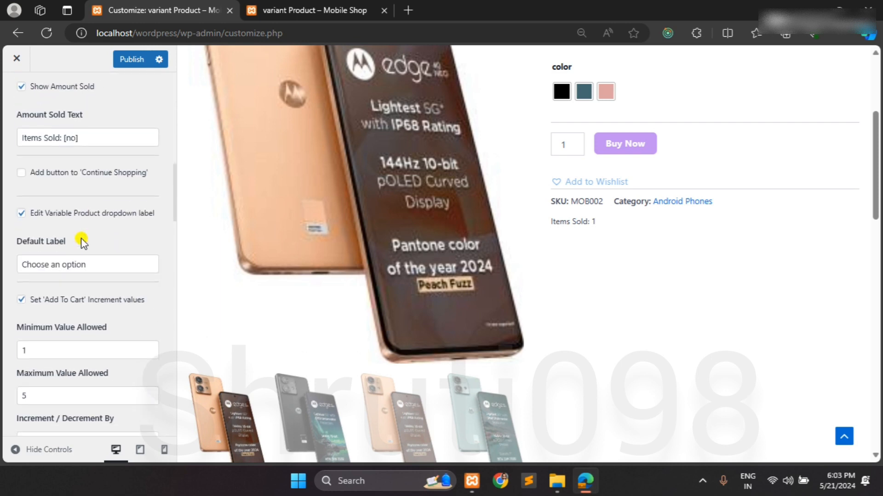
{"action": "scroll", "coordinate": [81, 242], "scroll_direction": "up", "scroll_amount": 1}
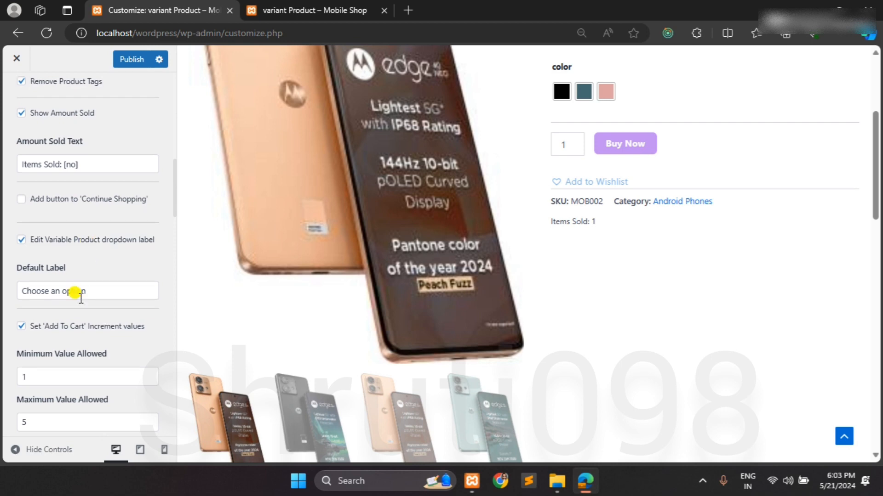
{"action": "scroll", "coordinate": [566, 215], "scroll_direction": "up", "scroll_amount": 2}
{"action": "scroll", "coordinate": [566, 215], "scroll_direction": "up", "scroll_amount": 1}
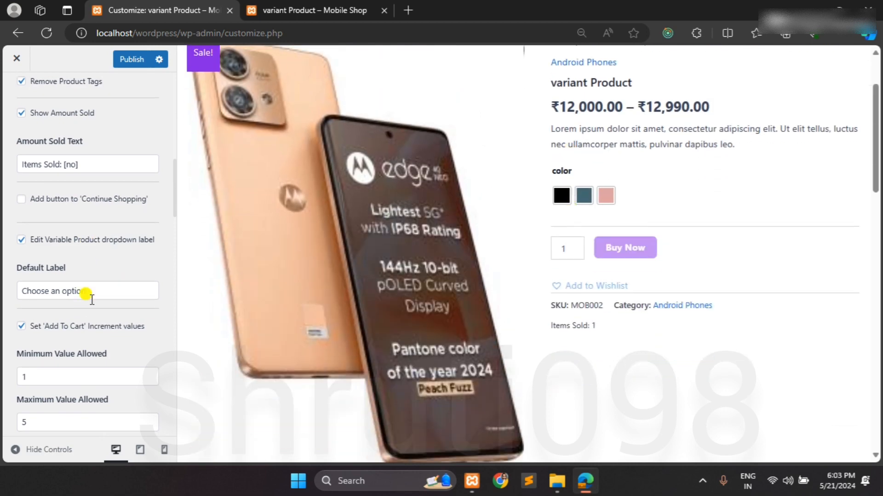
{"action": "scroll", "coordinate": [90, 299], "scroll_direction": "down", "scroll_amount": 1}
{"action": "left_click", "coordinate": [94, 244]}
{"action": "scroll", "coordinate": [89, 230], "scroll_direction": "down", "scroll_amount": 1}
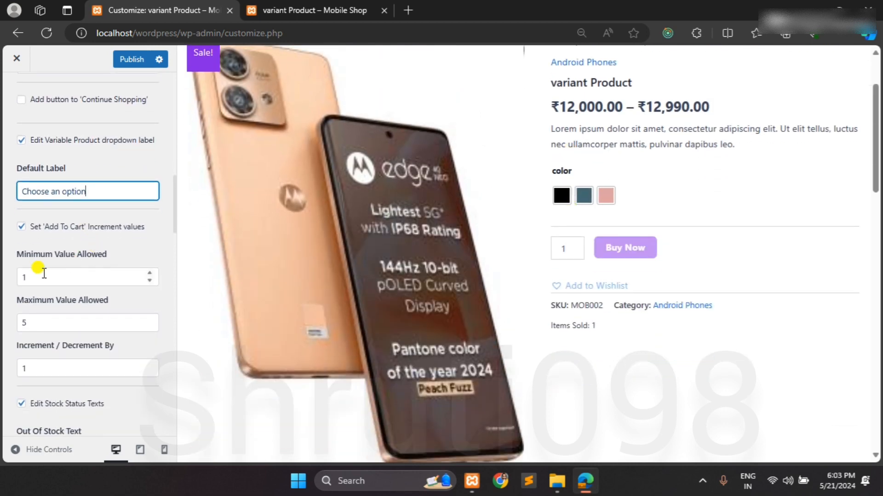
{"action": "scroll", "coordinate": [120, 388], "scroll_direction": "up", "scroll_amount": 6}
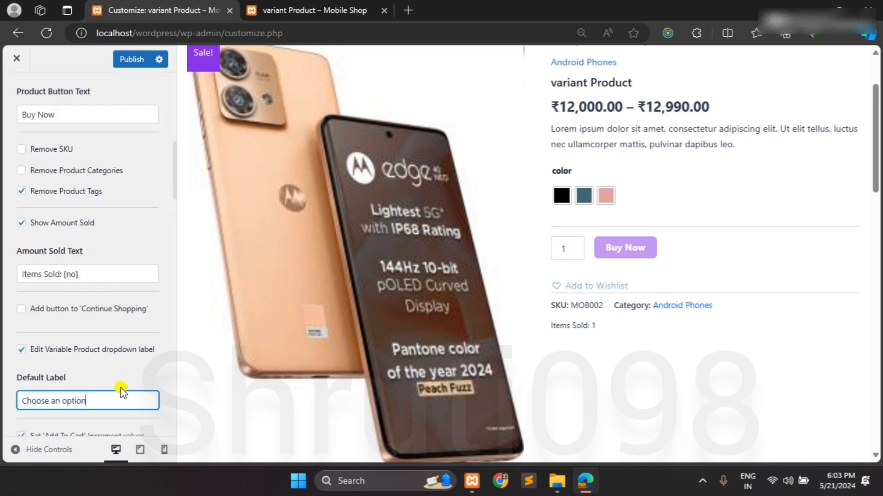
- Publish the product button color changes and look through the preview from Related products back to the page header
{"action": "left_click", "coordinate": [136, 59]}
{"action": "scroll", "coordinate": [459, 314], "scroll_direction": "down", "scroll_amount": 8}
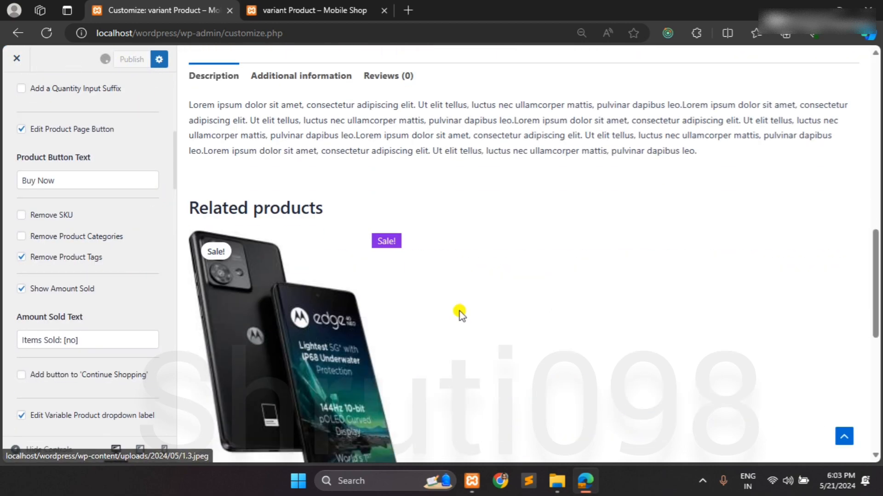
{"action": "scroll", "coordinate": [460, 312], "scroll_direction": "down", "scroll_amount": 5}
{"action": "scroll", "coordinate": [459, 312], "scroll_direction": "up", "scroll_amount": 15}
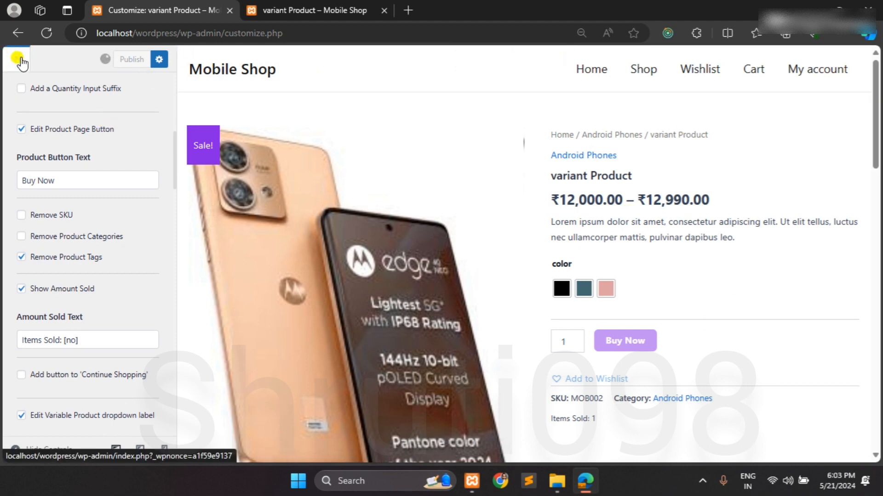
- Reload the live variant Product page and check the Buy Now button's hover color and the Related products button
{"action": "left_click", "coordinate": [290, 10]}
{"action": "left_click", "coordinate": [289, 28]}
{"action": "key", "text": "Return"}
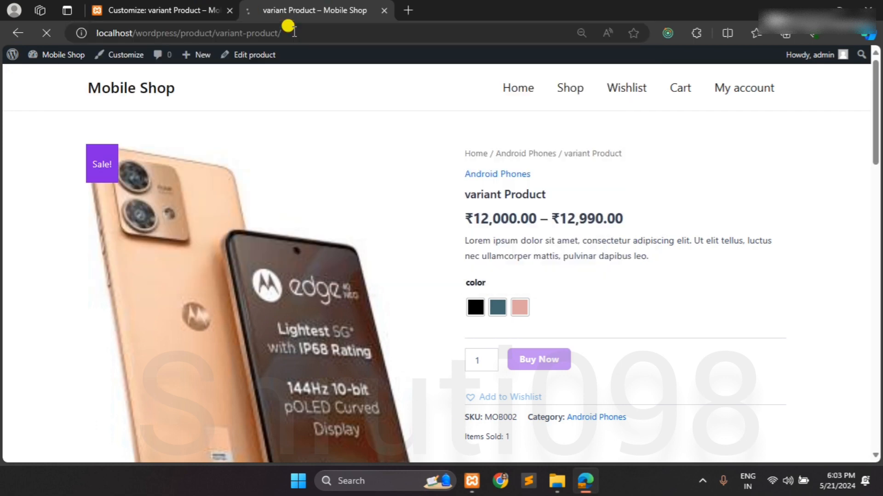
{"action": "left_click", "coordinate": [161, 10]}
{"action": "left_click", "coordinate": [316, 10]}
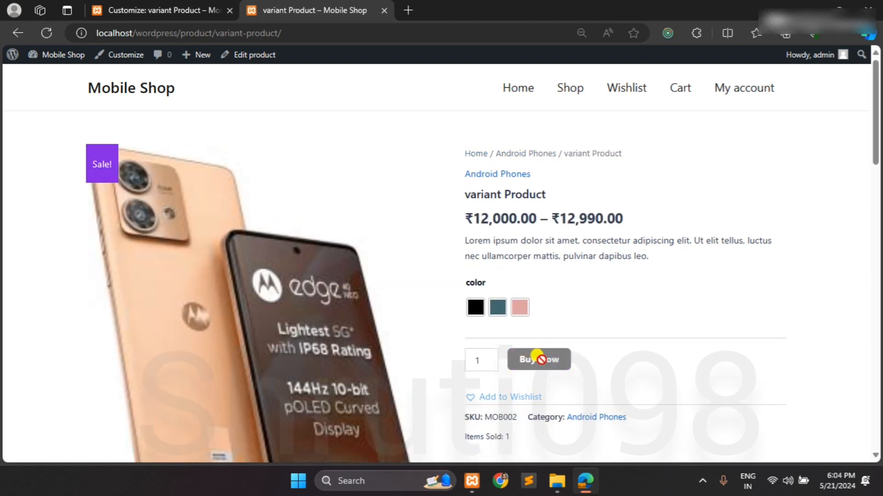
{"action": "scroll", "coordinate": [523, 368], "scroll_direction": "down", "scroll_amount": 15}
{"action": "scroll", "coordinate": [523, 368], "scroll_direction": "down", "scroll_amount": 1}
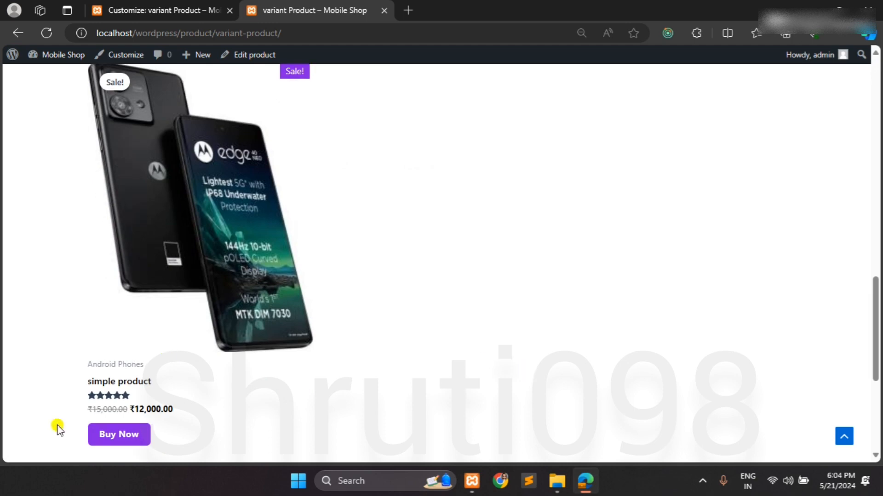
{"action": "scroll", "coordinate": [237, 315], "scroll_direction": "up", "scroll_amount": 16}
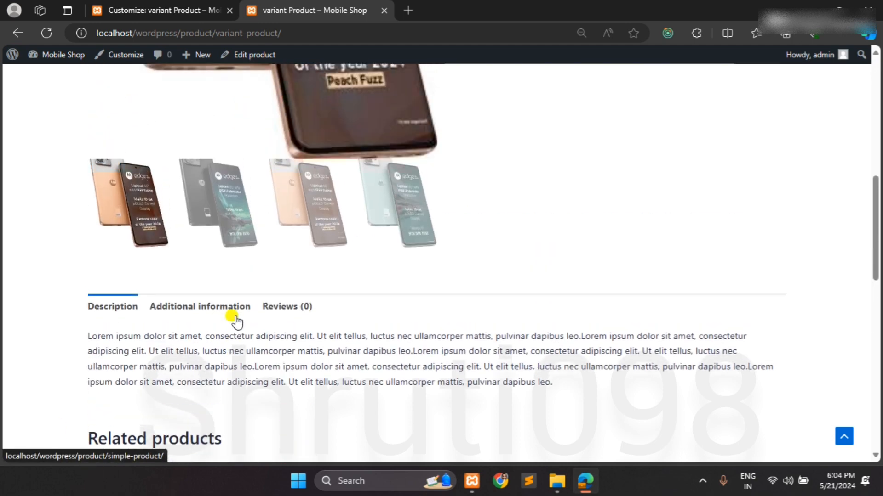
- Return to the customizer and close it, looking over the stock, tab and related product settings while it exits
{"action": "left_click", "coordinate": [154, 10]}
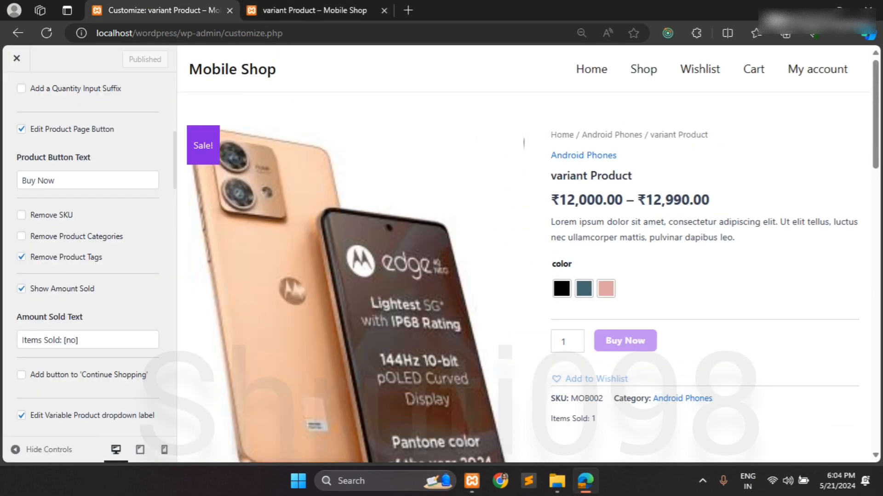
{"action": "left_click", "coordinate": [17, 58]}
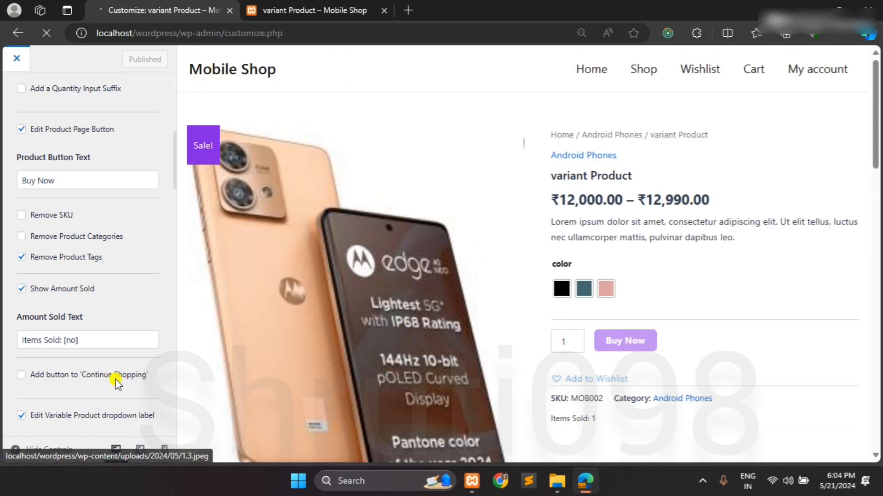
{"action": "scroll", "coordinate": [128, 324], "scroll_direction": "down", "scroll_amount": 15}
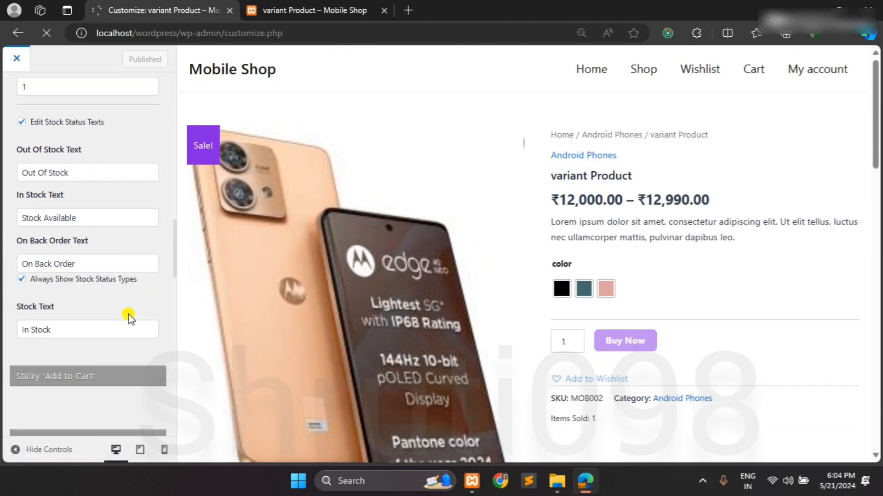
{"action": "scroll", "coordinate": [129, 314], "scroll_direction": "down", "scroll_amount": 10}
{"action": "scroll", "coordinate": [128, 314], "scroll_direction": "up", "scroll_amount": 5}
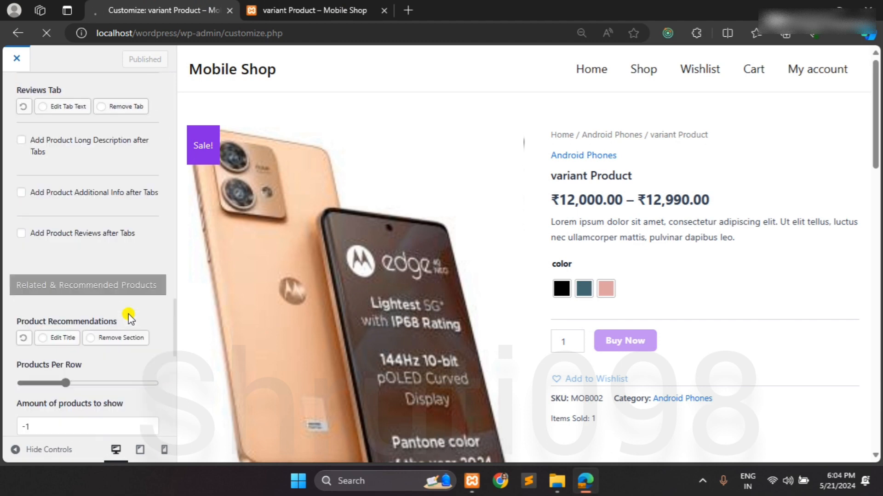
- Open the Astra theme's Customize screen from the WordPress dashboard
{"action": "scroll", "coordinate": [128, 314], "scroll_direction": "up", "scroll_amount": 10}
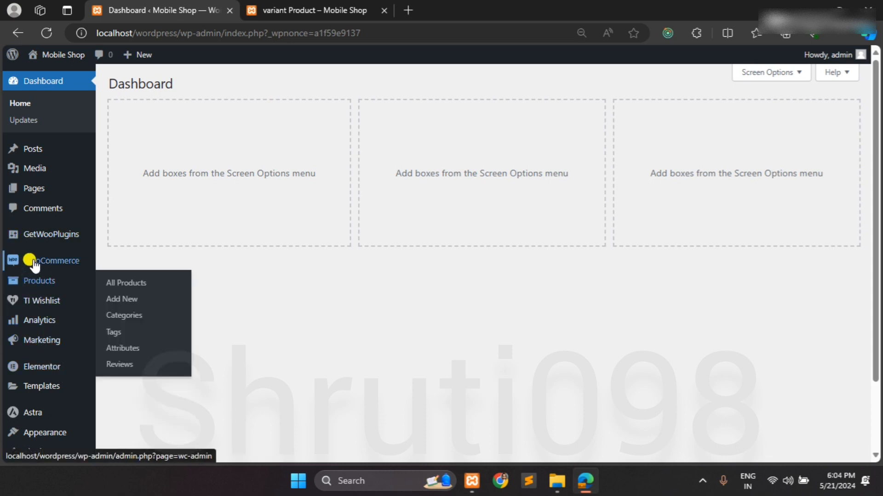
{"action": "scroll", "coordinate": [29, 193], "scroll_direction": "down", "scroll_amount": 3}
{"action": "mouse_move", "coordinate": [26, 327]}
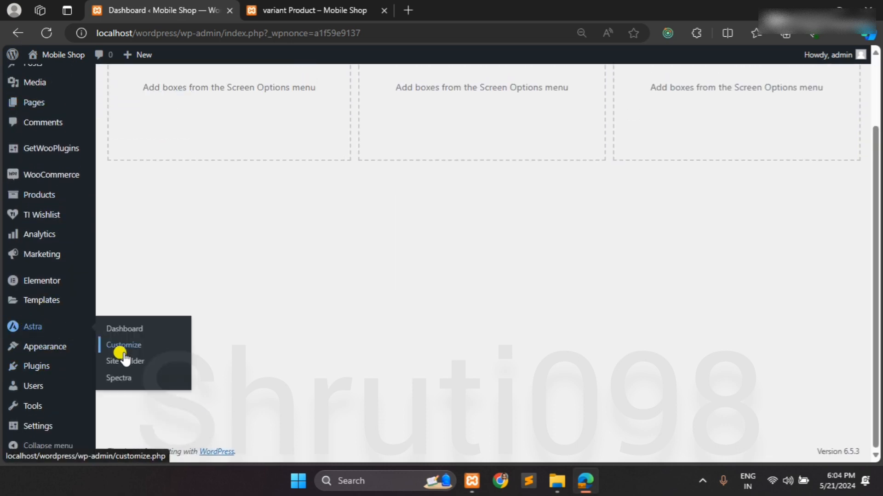
{"action": "left_click", "coordinate": [123, 350]}
- Open the live store's Wishlist page and look over the My Wishlist table while the customizer loads
{"action": "left_click", "coordinate": [324, 5]}
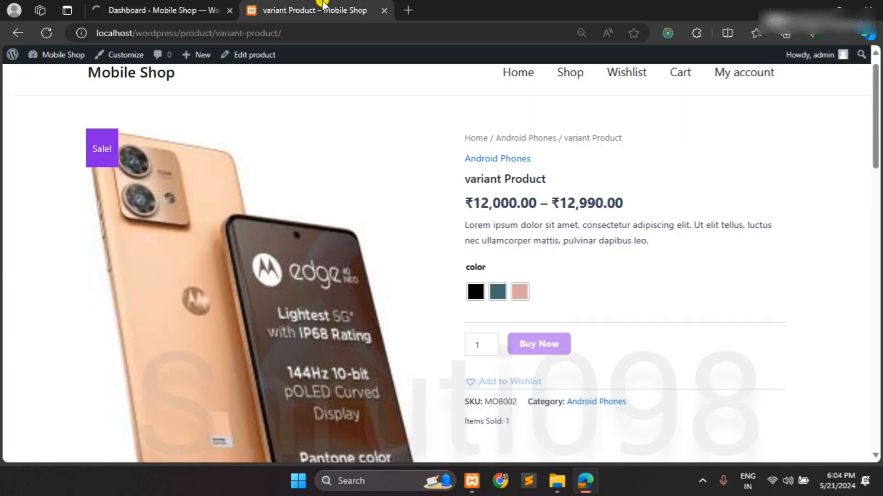
{"action": "scroll", "coordinate": [643, 92], "scroll_direction": "up", "scroll_amount": 1}
{"action": "left_click", "coordinate": [632, 90]}
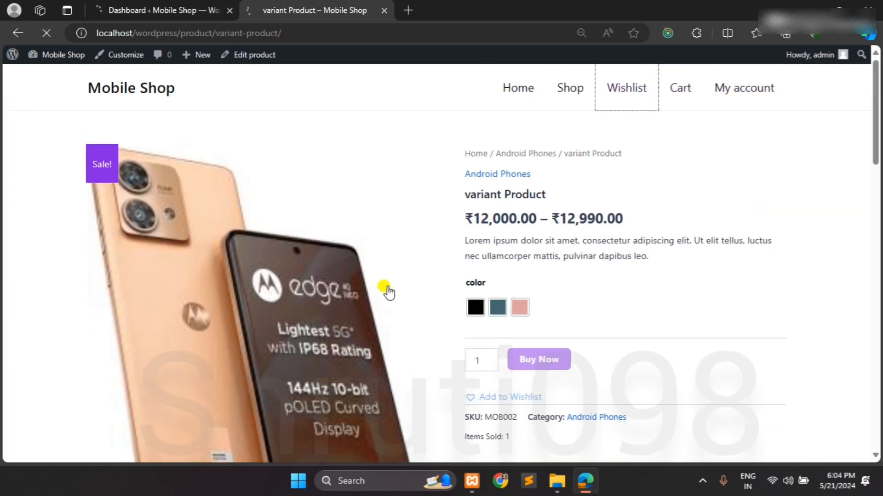
{"action": "left_click", "coordinate": [152, 7]}
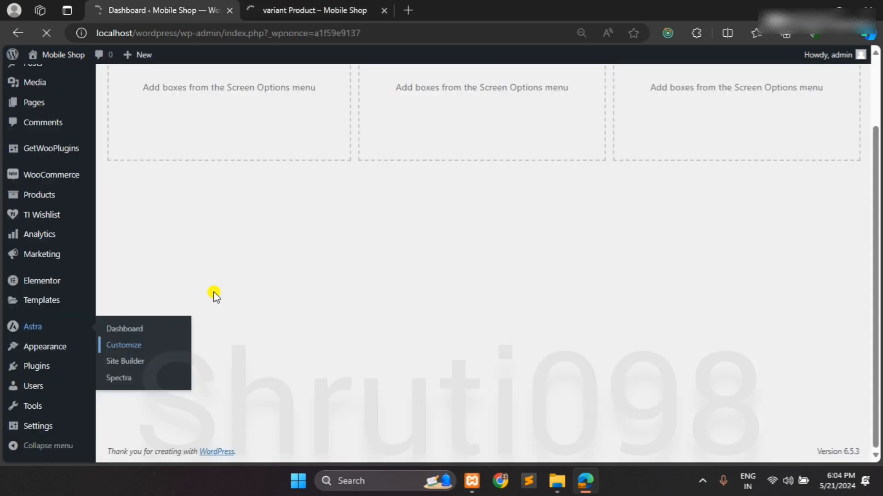
{"action": "left_click", "coordinate": [317, 10]}
{"action": "scroll", "coordinate": [630, 247], "scroll_direction": "down", "scroll_amount": 8}
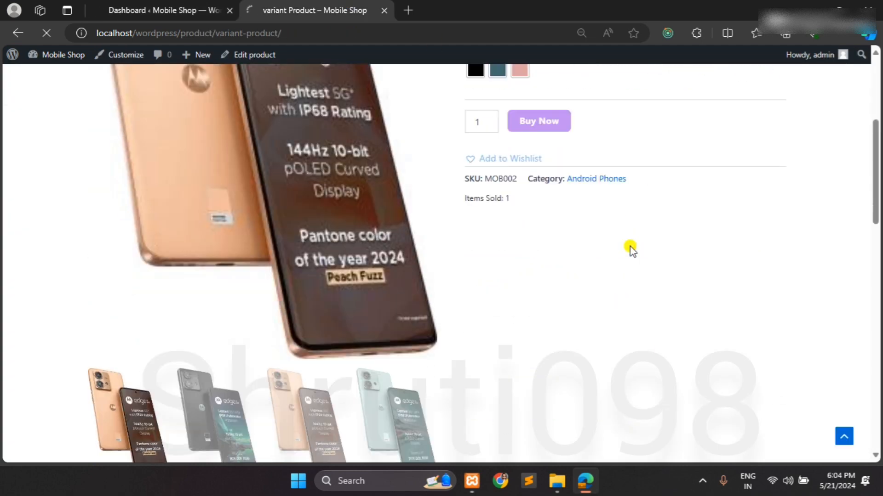
{"action": "scroll", "coordinate": [630, 247], "scroll_direction": "up", "scroll_amount": 8}
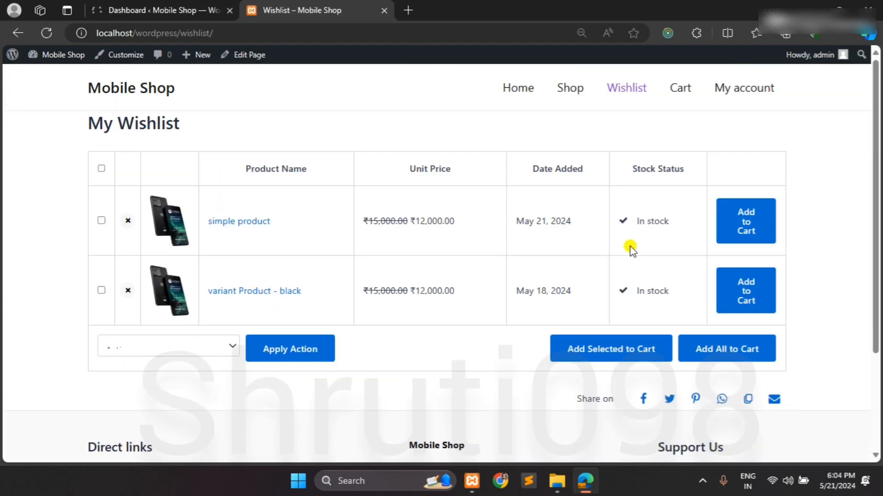
{"action": "scroll", "coordinate": [725, 394], "scroll_direction": "down", "scroll_amount": 3}
{"action": "scroll", "coordinate": [469, 255], "scroll_direction": "up", "scroll_amount": 3}
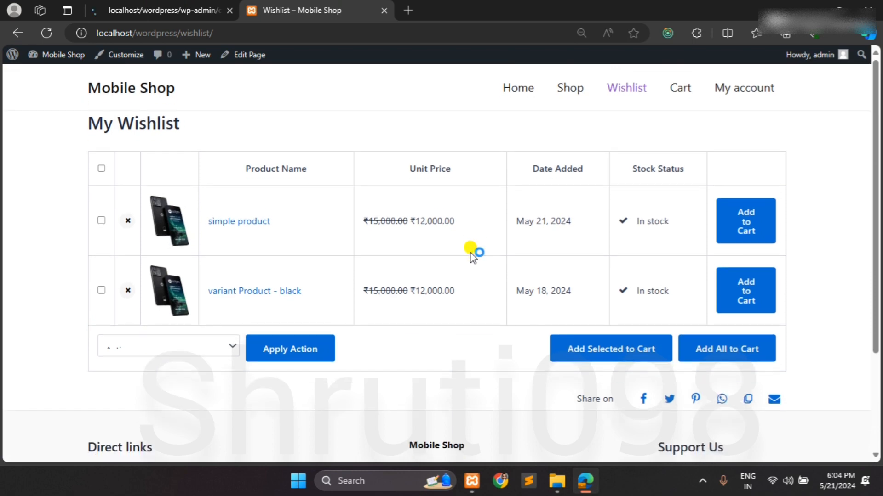
- Return to the customizer, open StoreCustomizer's Account Page settings and look through the account tab options
{"action": "left_click", "coordinate": [182, 7]}
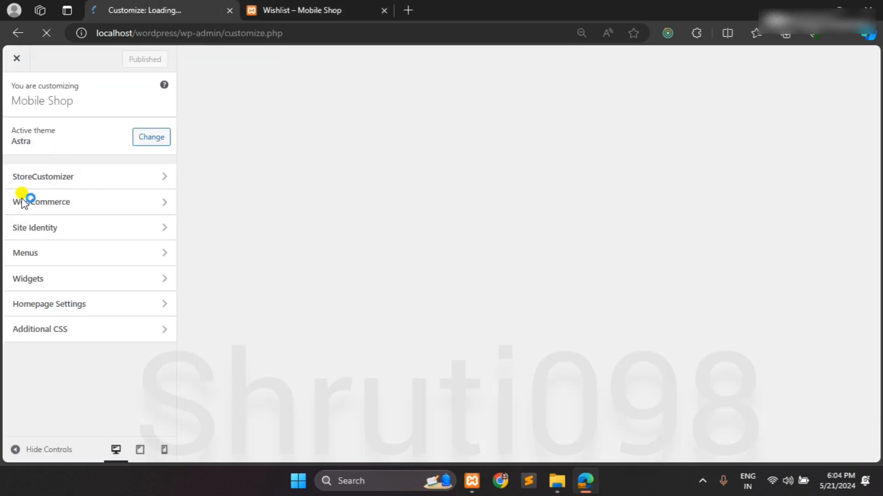
{"action": "left_click", "coordinate": [80, 177]}
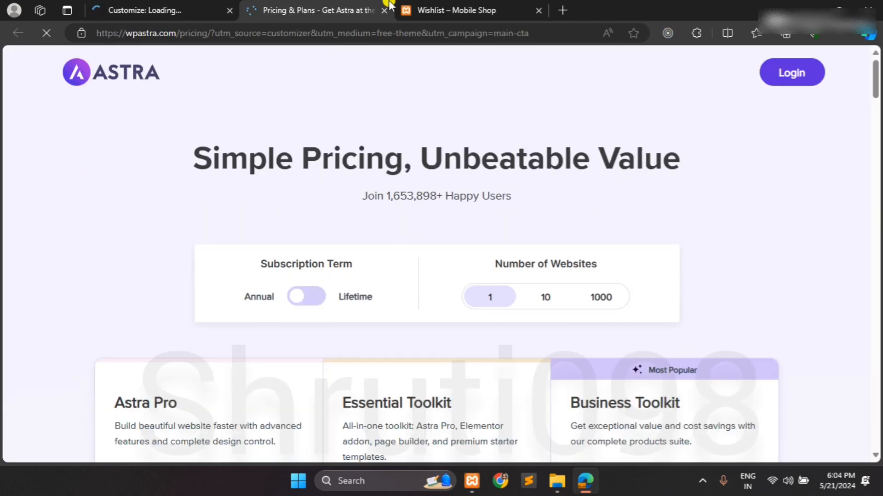
{"action": "left_click", "coordinate": [385, 10]}
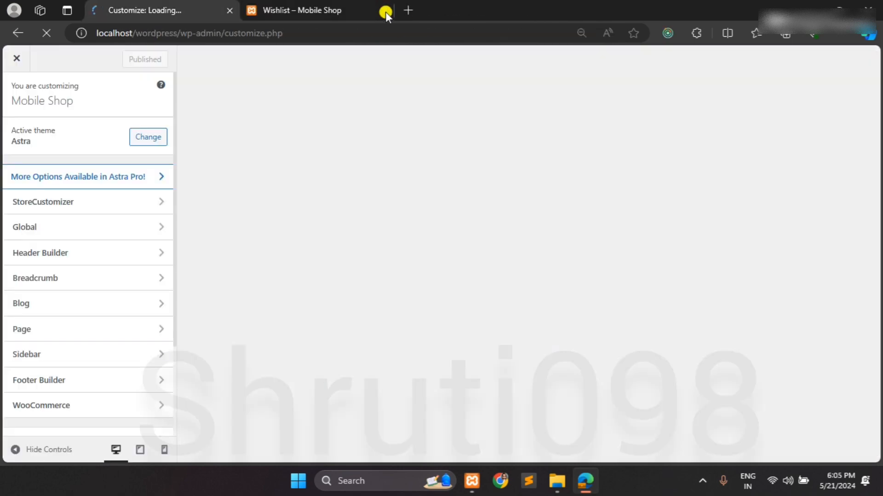
{"action": "left_click", "coordinate": [51, 205]}
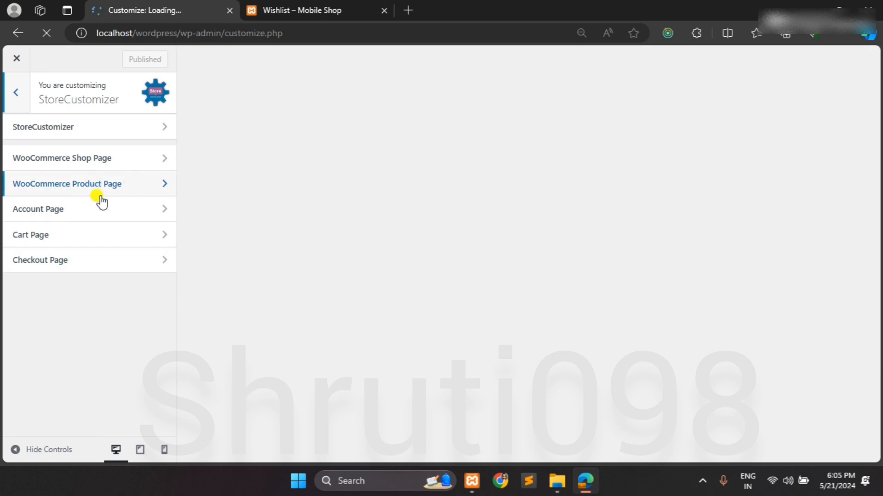
{"action": "left_click", "coordinate": [119, 207]}
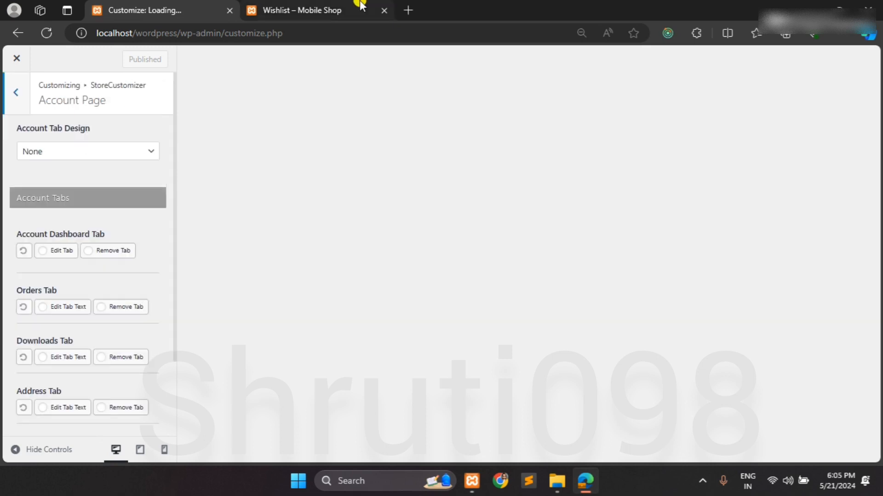
{"action": "left_click", "coordinate": [294, 10]}
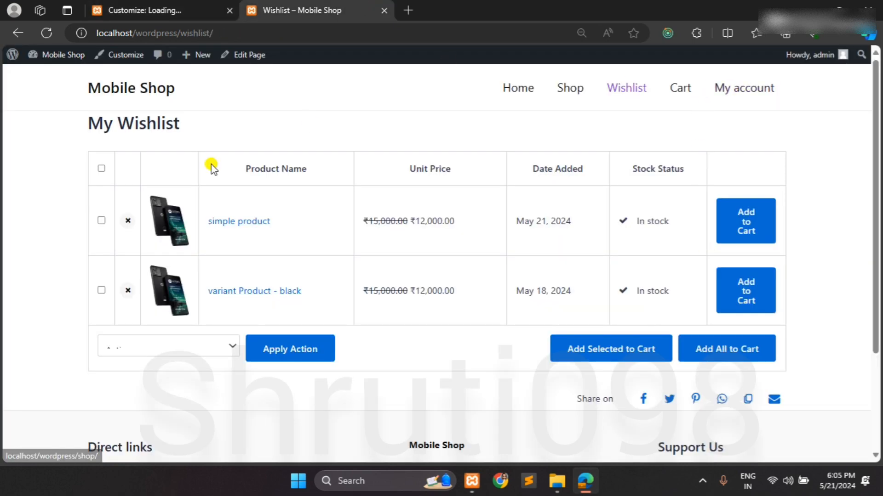
{"action": "left_click", "coordinate": [179, 7]}
{"action": "scroll", "coordinate": [96, 189], "scroll_direction": "down", "scroll_amount": 2}
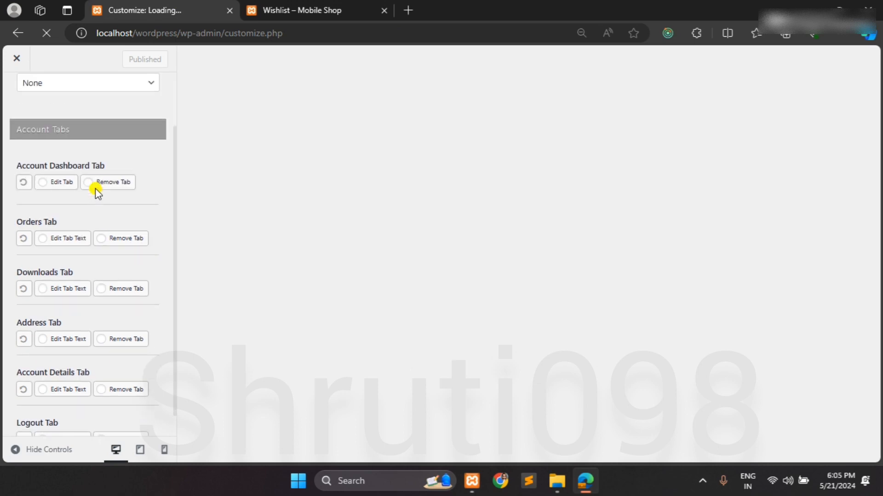
{"action": "scroll", "coordinate": [96, 189], "scroll_direction": "up", "scroll_amount": 2}
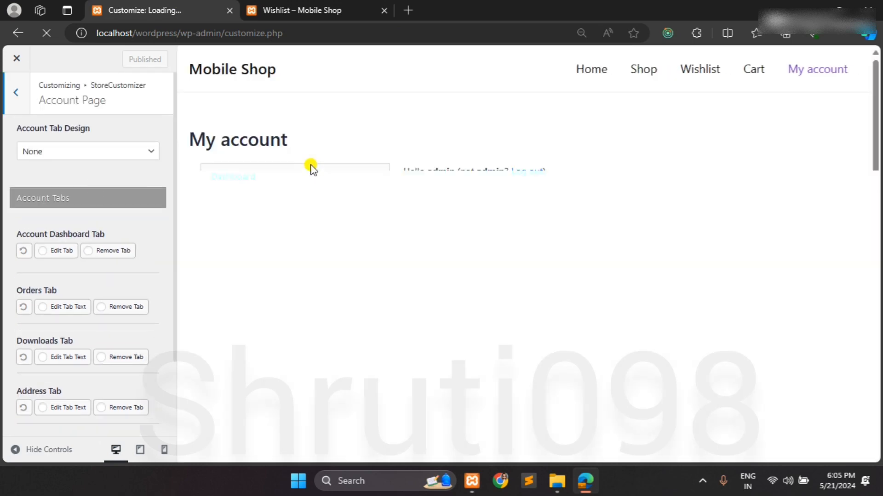
- Try Side Tab Styling as the Account Tab Design and switch it to Horizontal Styling
{"action": "left_click", "coordinate": [83, 151]}
{"action": "left_click", "coordinate": [51, 181]}
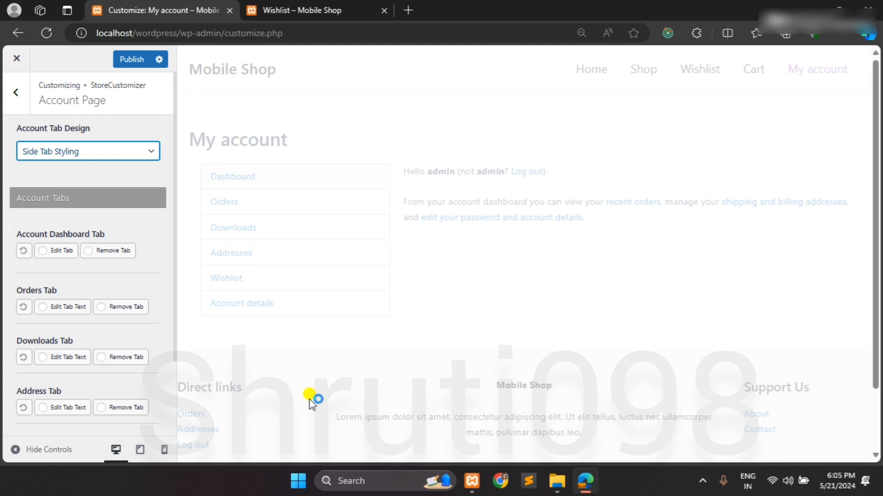
{"action": "left_click", "coordinate": [123, 151]}
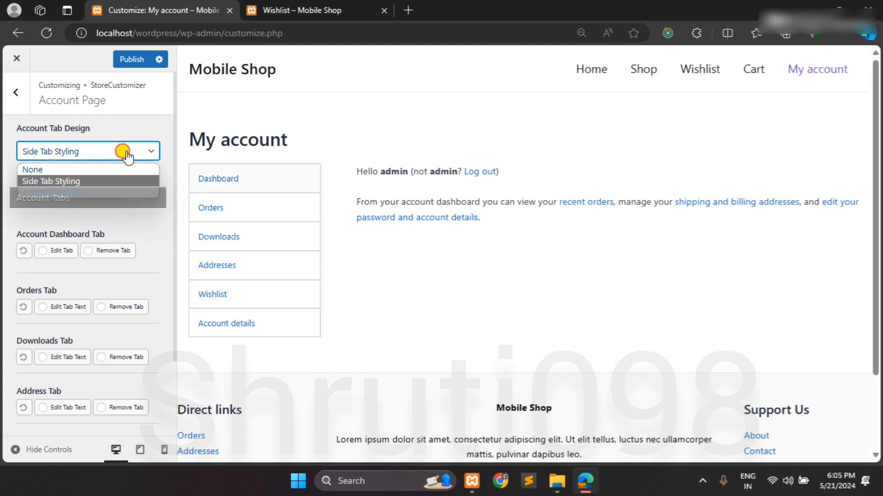
{"action": "left_click", "coordinate": [112, 192]}
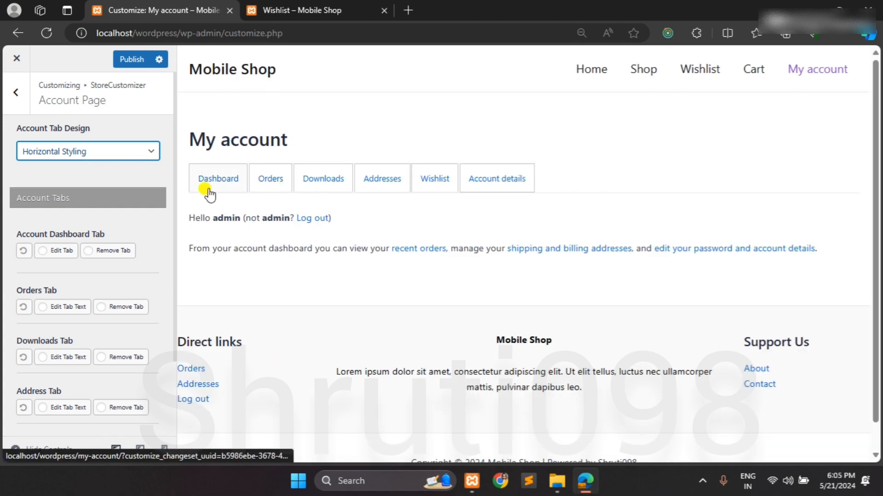
- Check the account tab designs, view the Orders tab in the preview and look over the individual account tab settings
{"action": "left_click", "coordinate": [77, 151]}
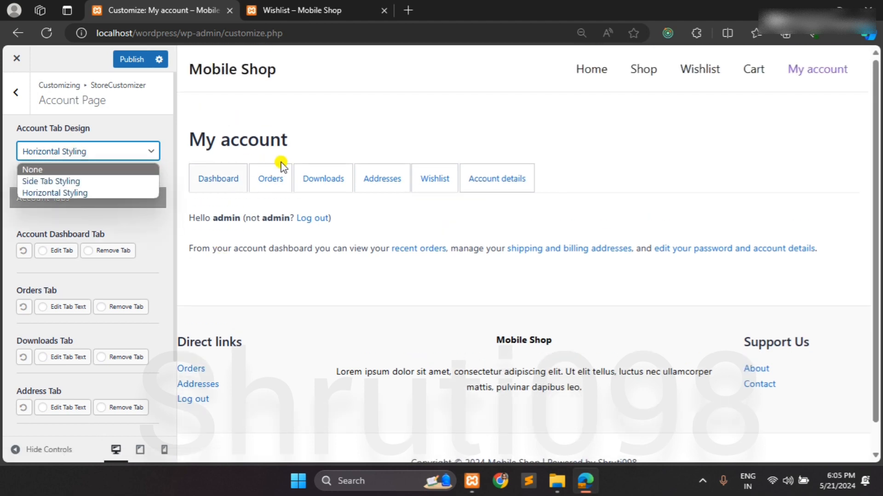
{"action": "left_click", "coordinate": [258, 178]}
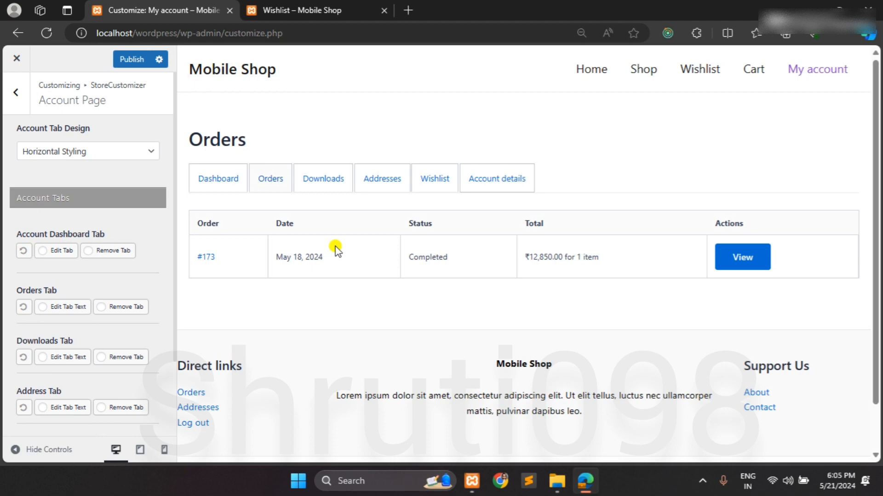
{"action": "scroll", "coordinate": [50, 231], "scroll_direction": "down", "scroll_amount": 2}
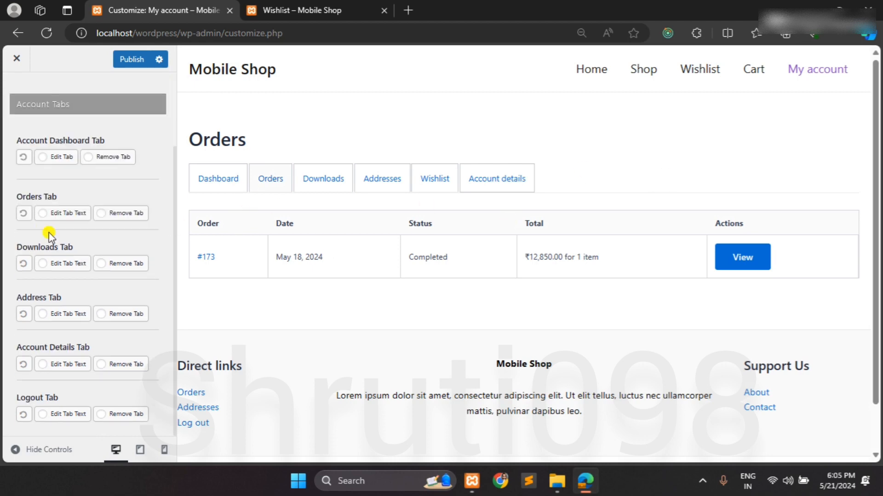
{"action": "scroll", "coordinate": [71, 212], "scroll_direction": "up", "scroll_amount": 1}
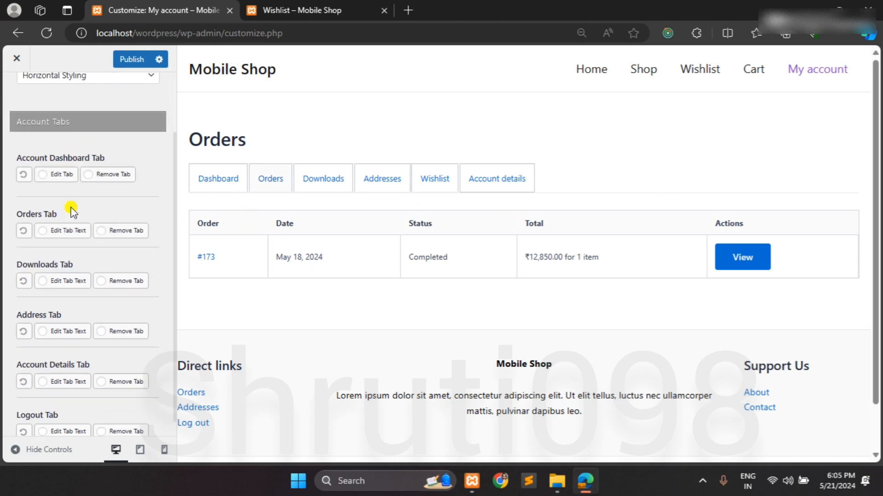
- Enable editing of the Account Dashboard Tab and show the Dashboard tab in the preview
{"action": "left_click", "coordinate": [39, 174]}
{"action": "scroll", "coordinate": [74, 191], "scroll_direction": "down", "scroll_amount": 1}
{"action": "scroll", "coordinate": [65, 204], "scroll_direction": "down", "scroll_amount": 2}
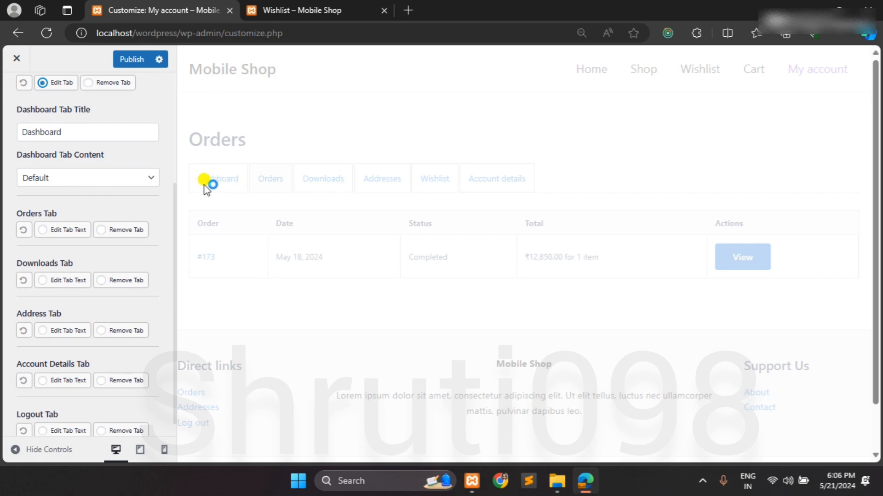
{"action": "scroll", "coordinate": [69, 176], "scroll_direction": "down", "scroll_amount": 1}
{"action": "scroll", "coordinate": [72, 174], "scroll_direction": "up", "scroll_amount": 2}
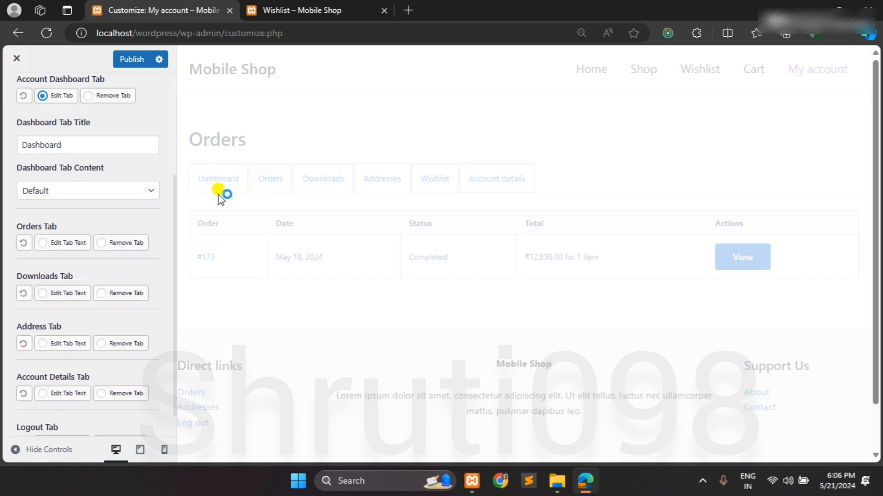
{"action": "left_click", "coordinate": [213, 182]}
{"action": "scroll", "coordinate": [44, 220], "scroll_direction": "down", "scroll_amount": 1}
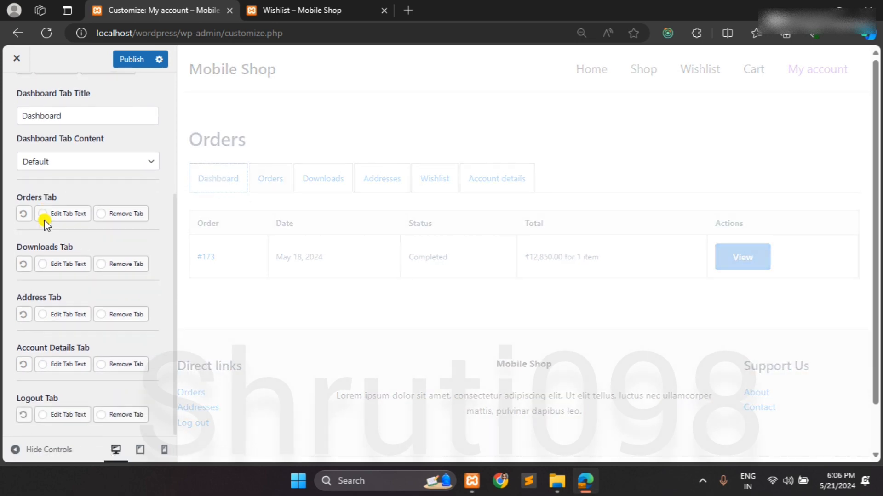
- Set the Dashboard Tab Content to Plain Text, try the text "hello" and clear it again
{"action": "left_click", "coordinate": [52, 163]}
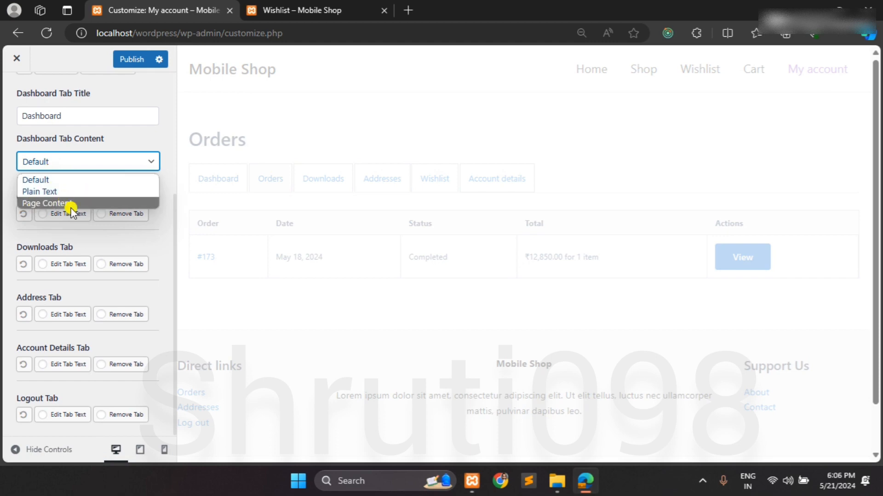
{"action": "left_click", "coordinate": [85, 139]}
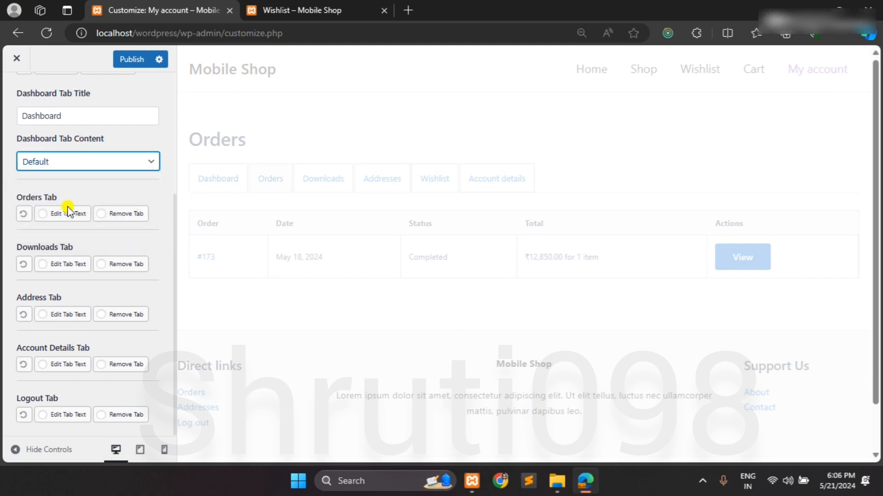
{"action": "left_click", "coordinate": [78, 173]}
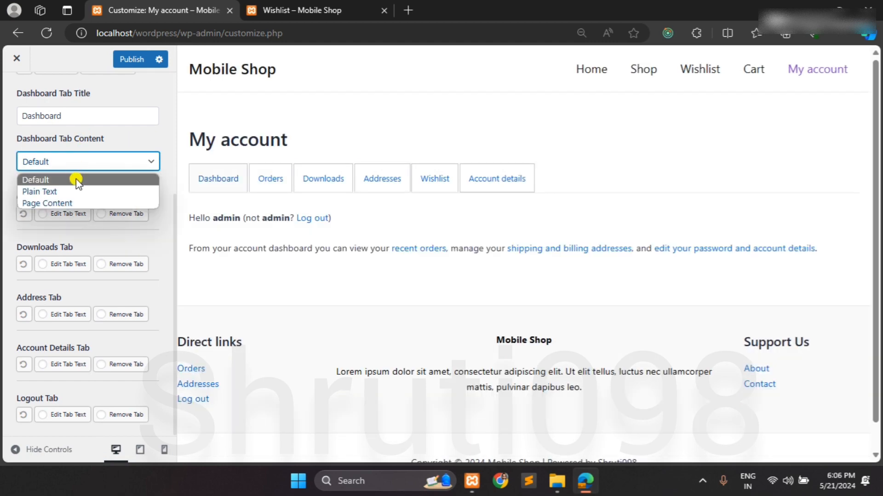
{"action": "left_click", "coordinate": [76, 190]}
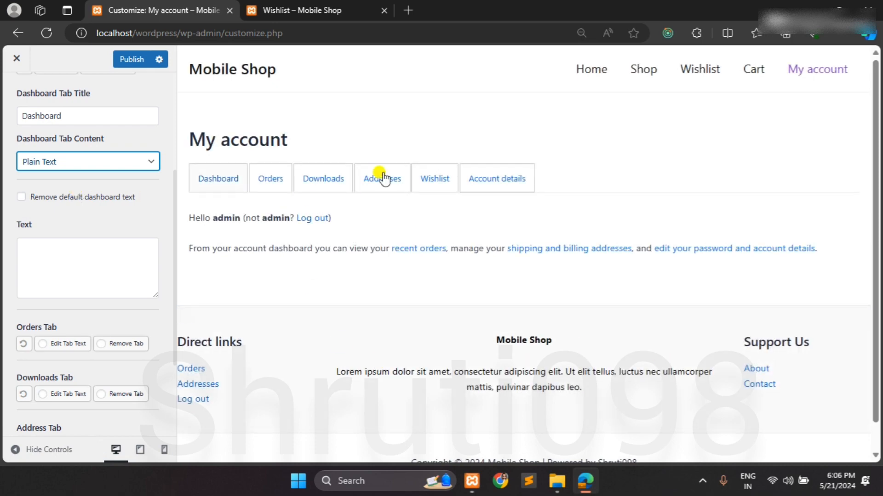
{"action": "left_click", "coordinate": [75, 252]}
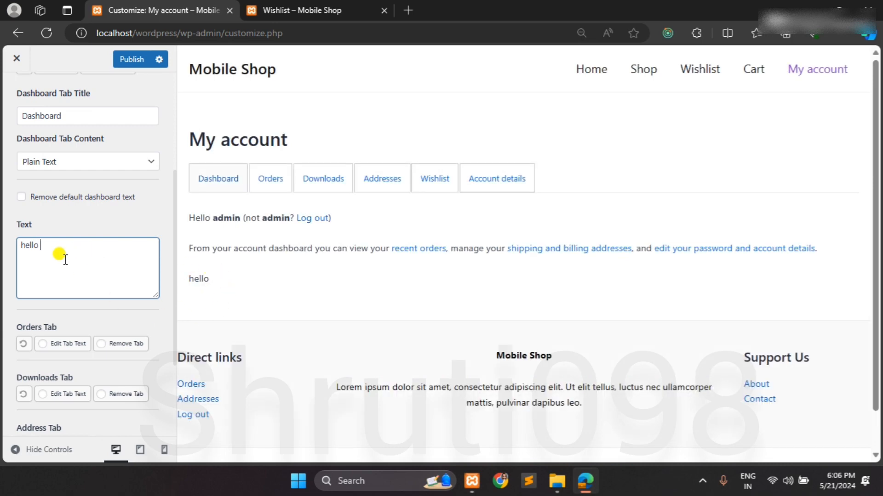
{"action": "key", "text": "BackSpace"}
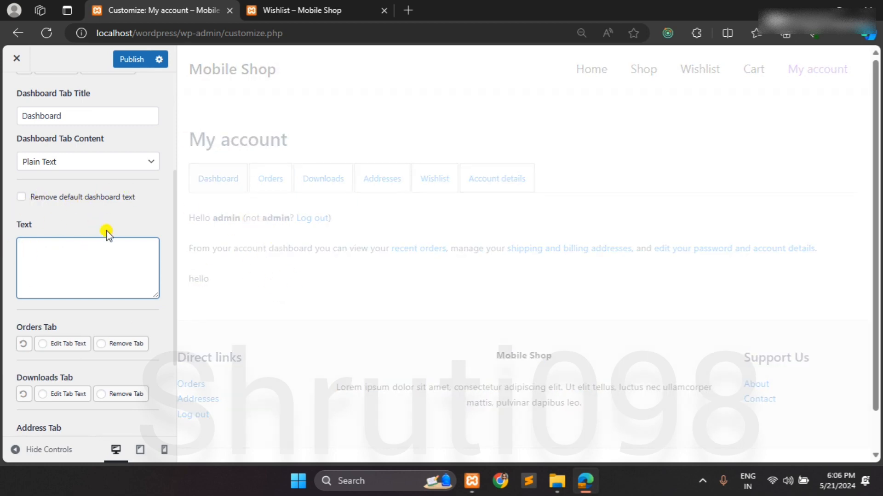
- Try the option to remove the default dashboard text, switch it off and set the Dashboard Tab Content back to Default
{"action": "left_click", "coordinate": [21, 198]}
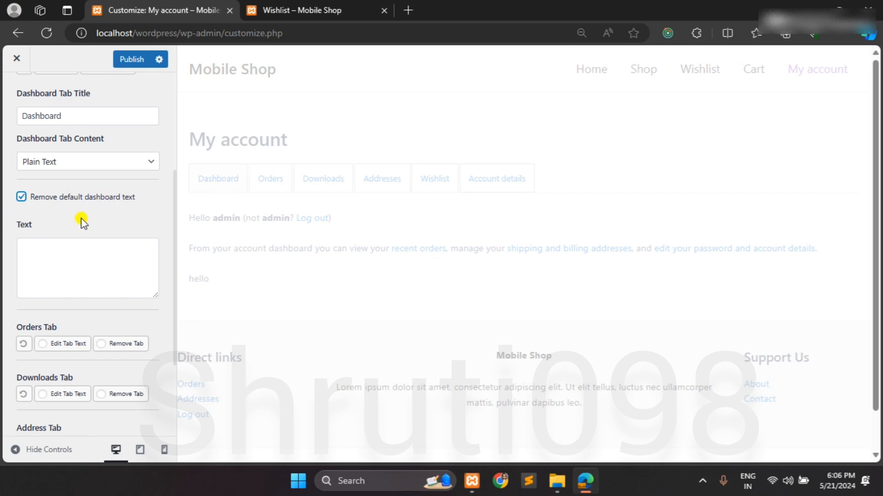
{"action": "left_click", "coordinate": [21, 197]}
{"action": "scroll", "coordinate": [65, 228], "scroll_direction": "down", "scroll_amount": 2}
{"action": "scroll", "coordinate": [87, 174], "scroll_direction": "up", "scroll_amount": 2}
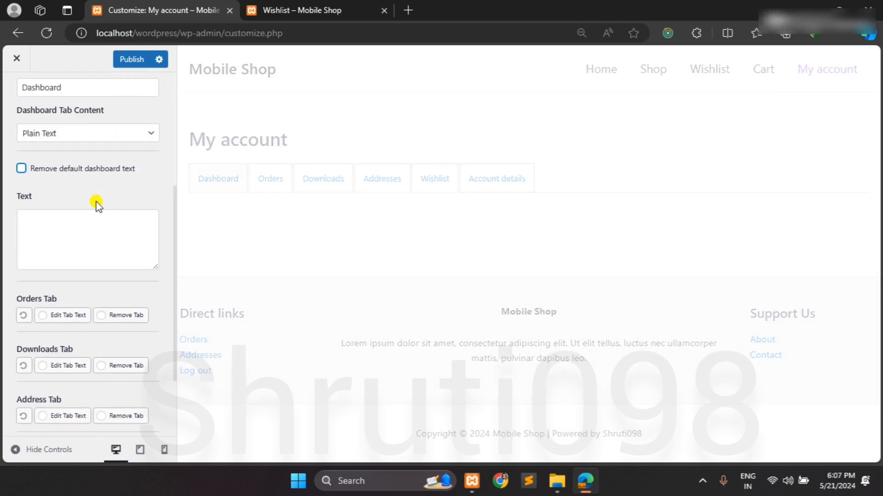
{"action": "left_click", "coordinate": [86, 142]}
{"action": "left_click", "coordinate": [69, 165]}
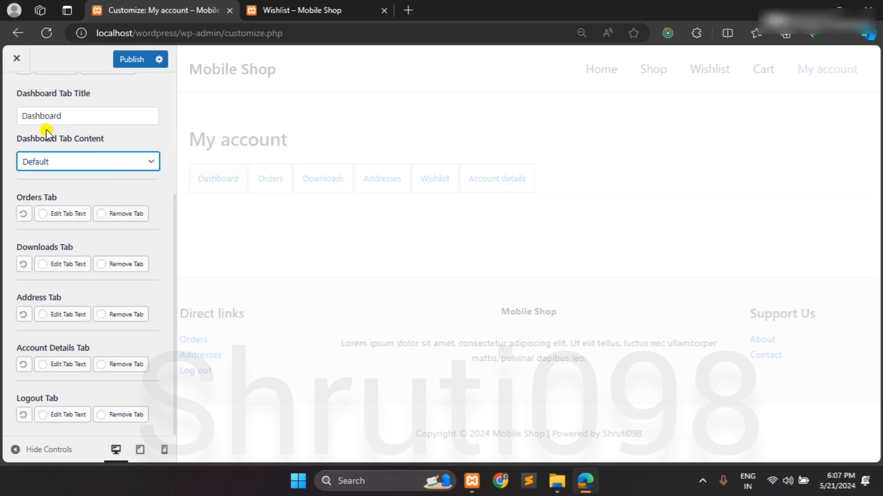
- Reset the Account Dashboard Tab setting and show the Orders tab in the preview
{"action": "scroll", "coordinate": [57, 138], "scroll_direction": "up", "scroll_amount": 1}
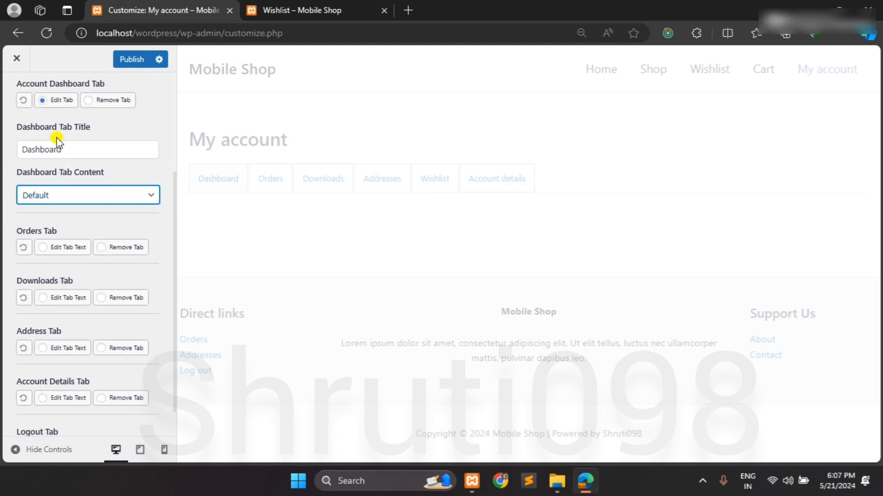
{"action": "left_click", "coordinate": [21, 101]}
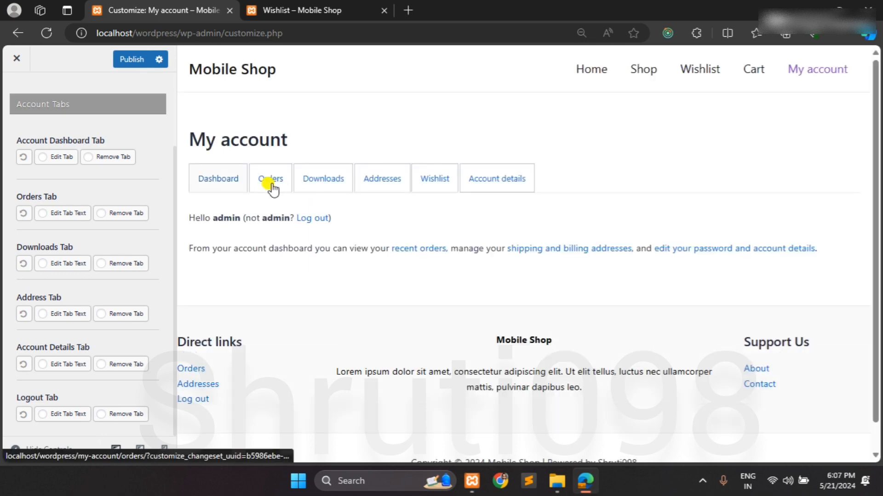
{"action": "left_click", "coordinate": [272, 185]}
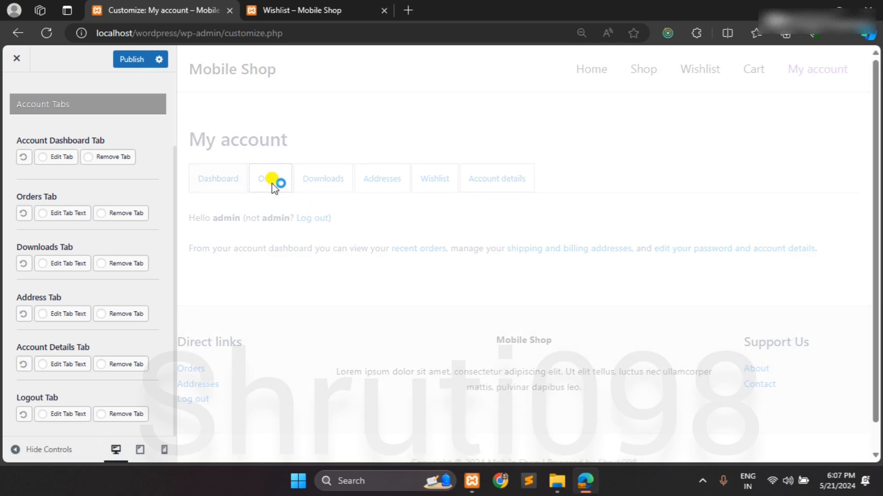
- Open the live store's My account page and check how its account tabs are laid out
{"action": "left_click", "coordinate": [321, 9]}
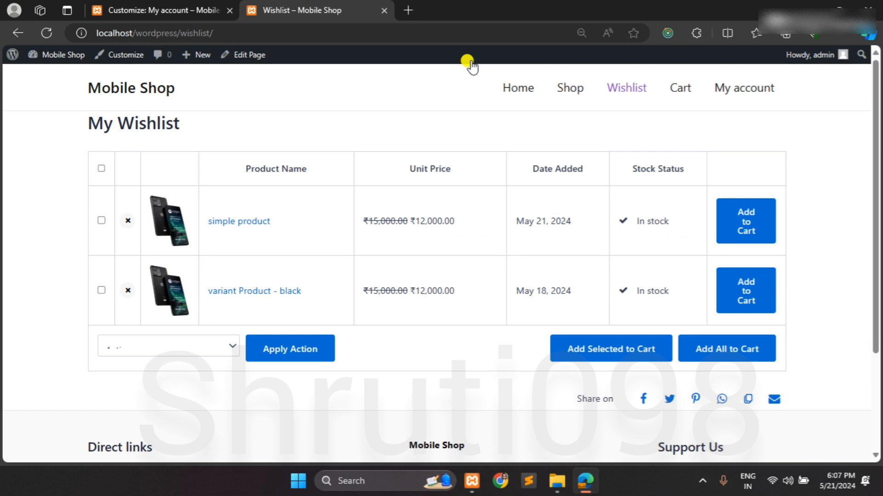
{"action": "left_click", "coordinate": [731, 90]}
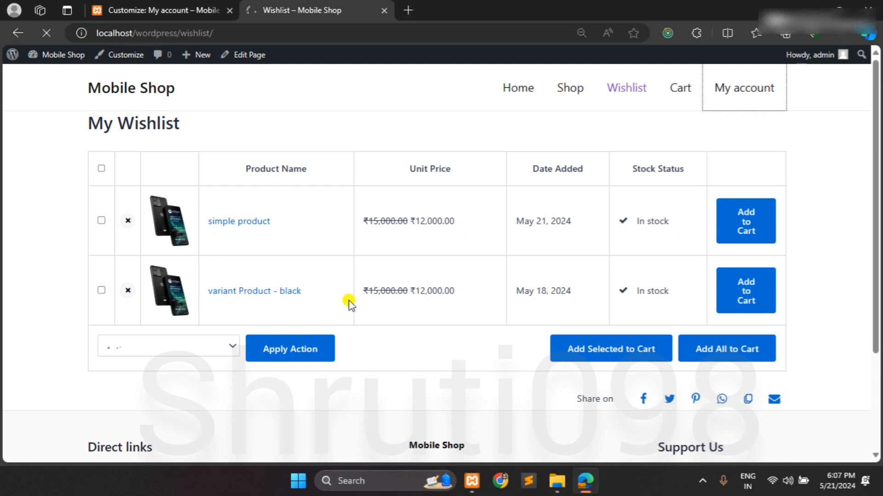
{"action": "scroll", "coordinate": [348, 303], "scroll_direction": "down", "scroll_amount": 3}
{"action": "scroll", "coordinate": [348, 302], "scroll_direction": "up", "scroll_amount": 3}
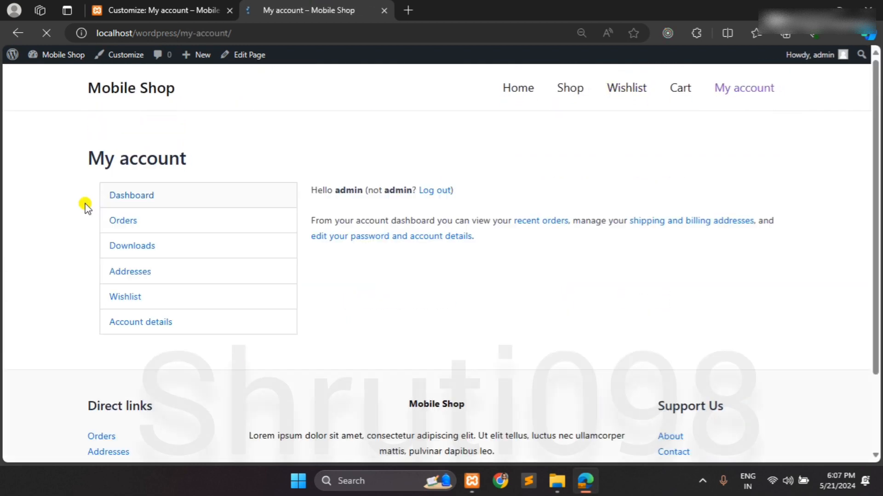
{"action": "scroll", "coordinate": [380, 271], "scroll_direction": "down", "scroll_amount": 1}
- Return to the Customizer, enable Edit Tab Text for the Orders Tab and set its Tab Title and Page Title to "My Orders"
{"action": "left_click", "coordinate": [198, 8]}
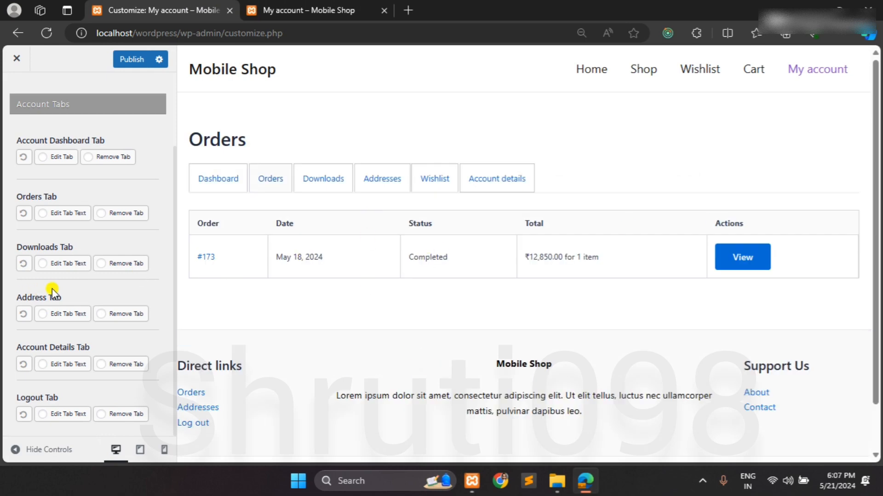
{"action": "left_click", "coordinate": [69, 213]}
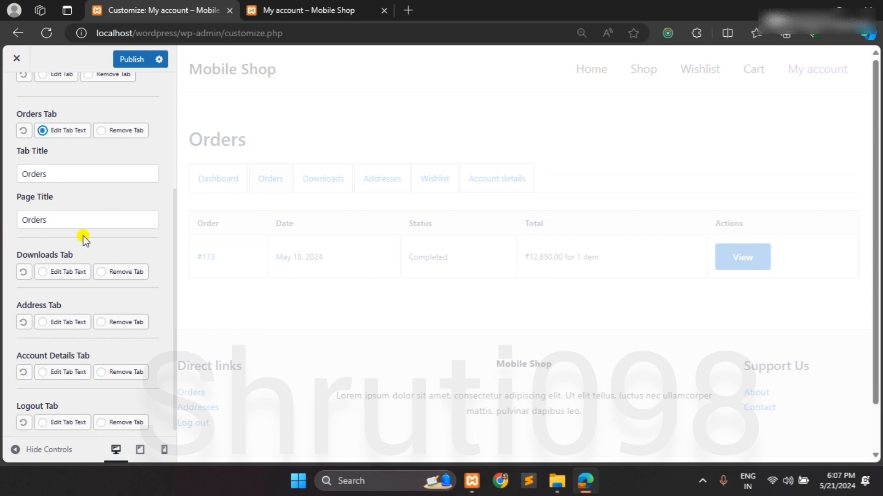
{"action": "scroll", "coordinate": [84, 238], "scroll_direction": "down", "scroll_amount": 1}
{"action": "left_click", "coordinate": [25, 166]}
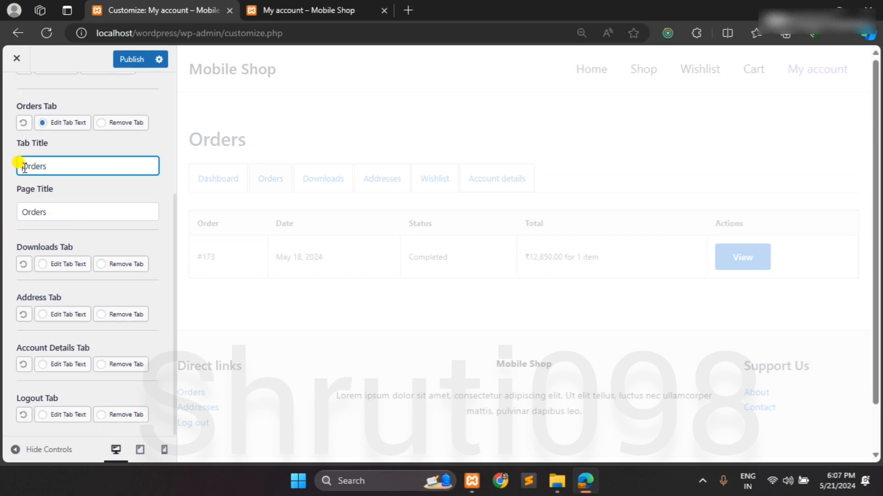
{"action": "type", "text": "My"}
{"action": "left_click", "coordinate": [23, 212]}
{"action": "type", "text": "My"}
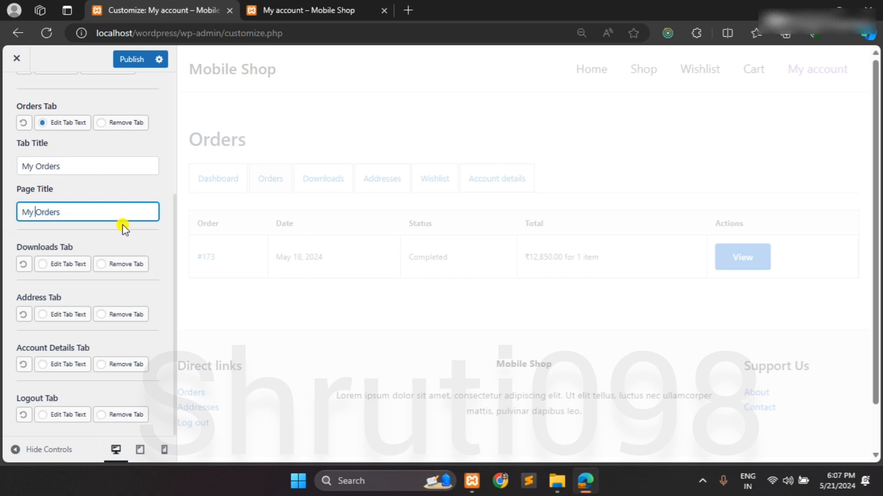
- Change the Orders Tab's Tab Title back to "Orders"
{"action": "left_click_drag", "start_coordinate": [35, 166], "coordinate": [2, 163]}
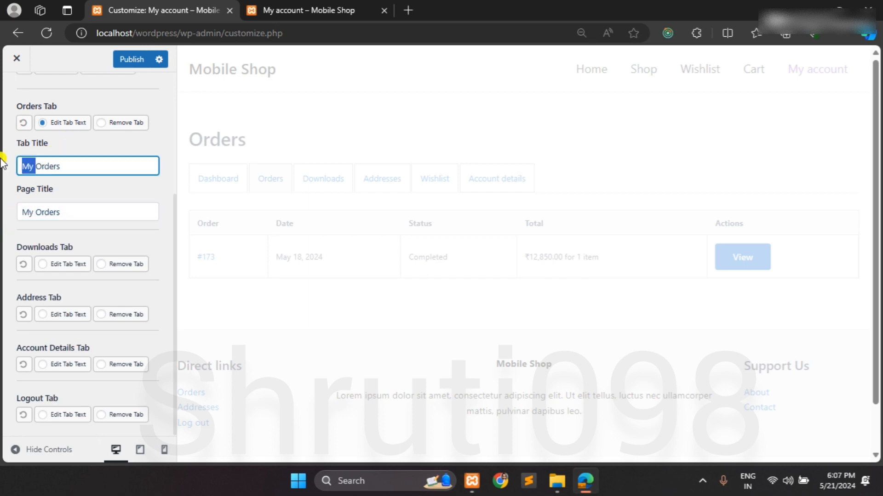
{"action": "key", "text": "BackSpace"}
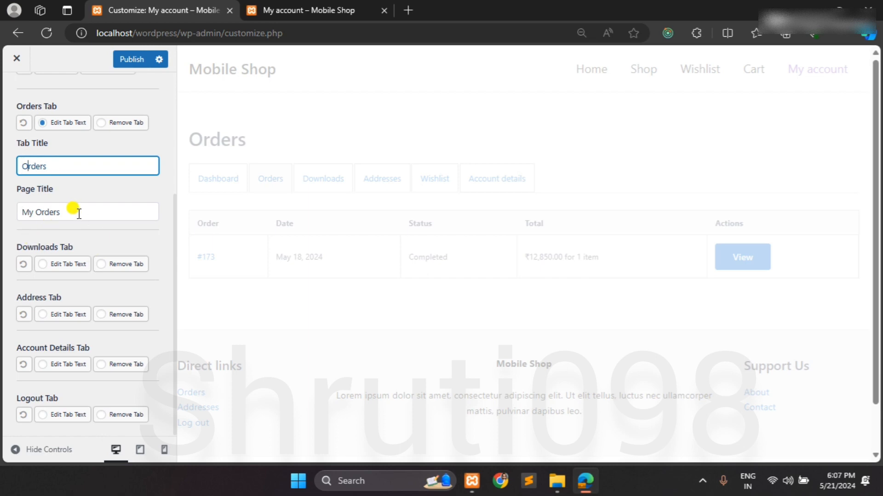
{"action": "left_click_drag", "start_coordinate": [71, 209], "coordinate": [2, 216]}
{"action": "left_click", "coordinate": [84, 187]}
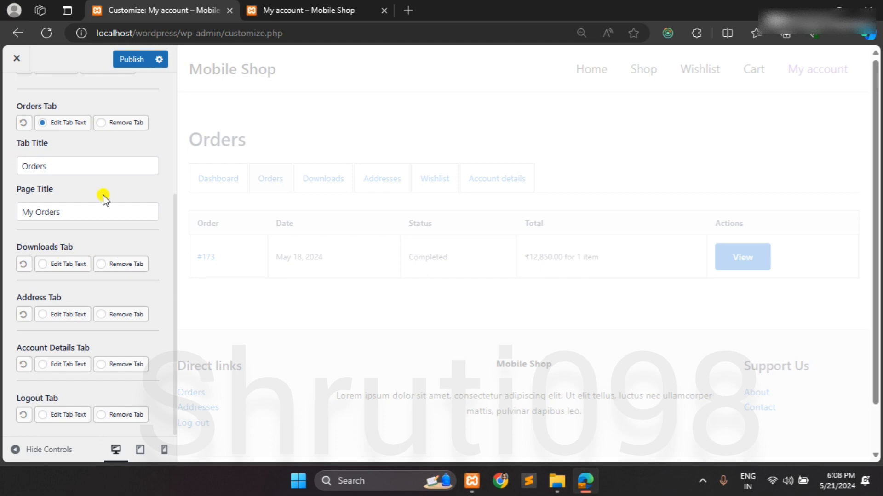
- Publish the Account Page changes and close the Customizer
{"action": "scroll", "coordinate": [99, 188], "scroll_direction": "up", "scroll_amount": 1}
{"action": "scroll", "coordinate": [65, 160], "scroll_direction": "up", "scroll_amount": 1}
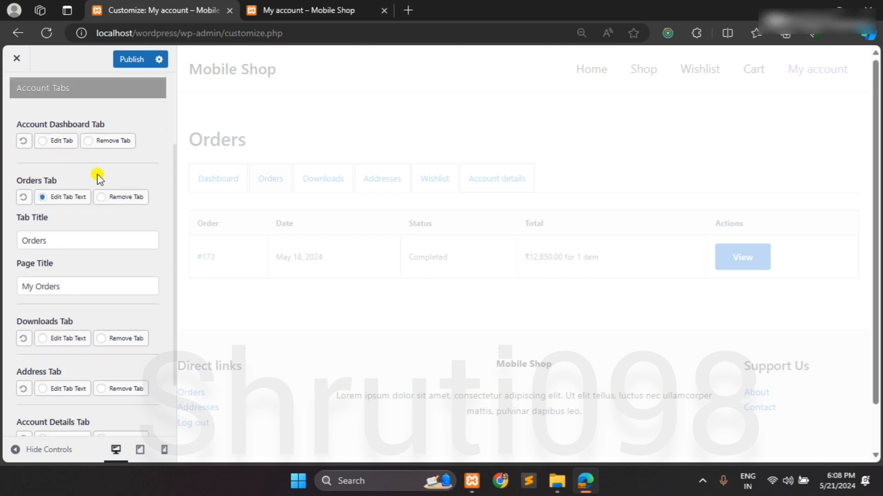
{"action": "scroll", "coordinate": [96, 175], "scroll_direction": "up", "scroll_amount": 2}
{"action": "scroll", "coordinate": [97, 177], "scroll_direction": "down", "scroll_amount": 3}
{"action": "scroll", "coordinate": [98, 177], "scroll_direction": "up", "scroll_amount": 3}
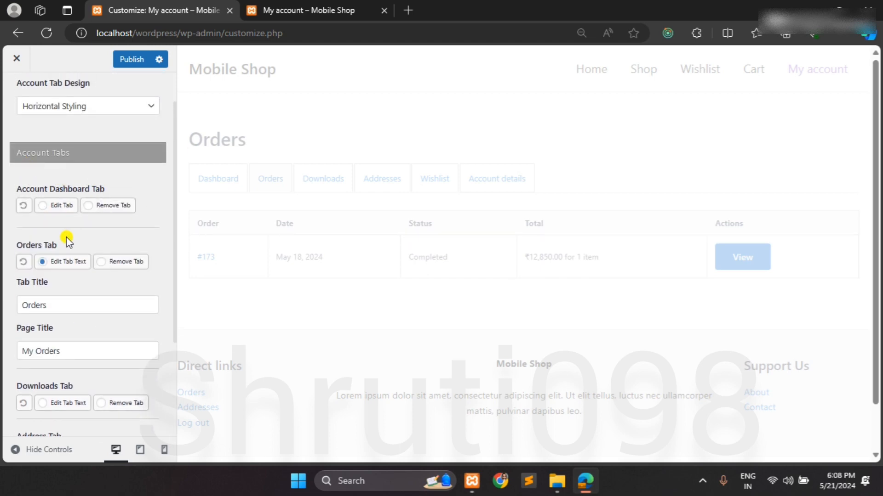
{"action": "scroll", "coordinate": [65, 237], "scroll_direction": "down", "scroll_amount": 2}
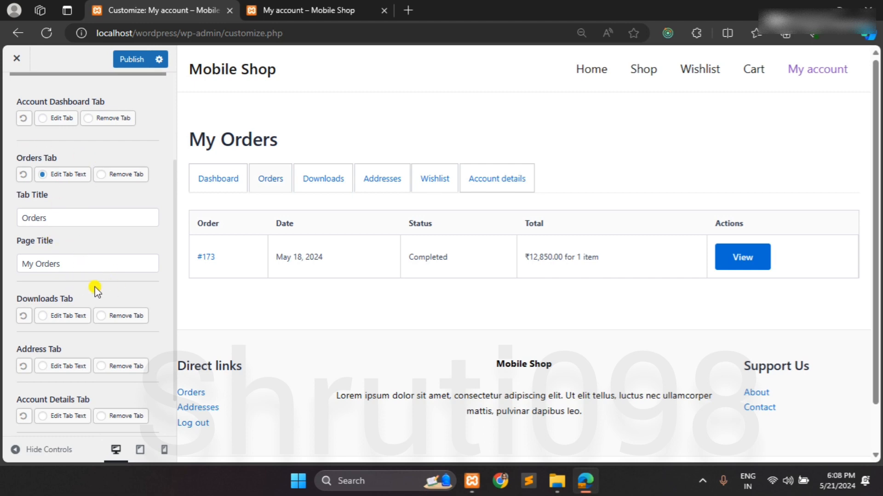
{"action": "scroll", "coordinate": [79, 295], "scroll_direction": "down", "scroll_amount": 1}
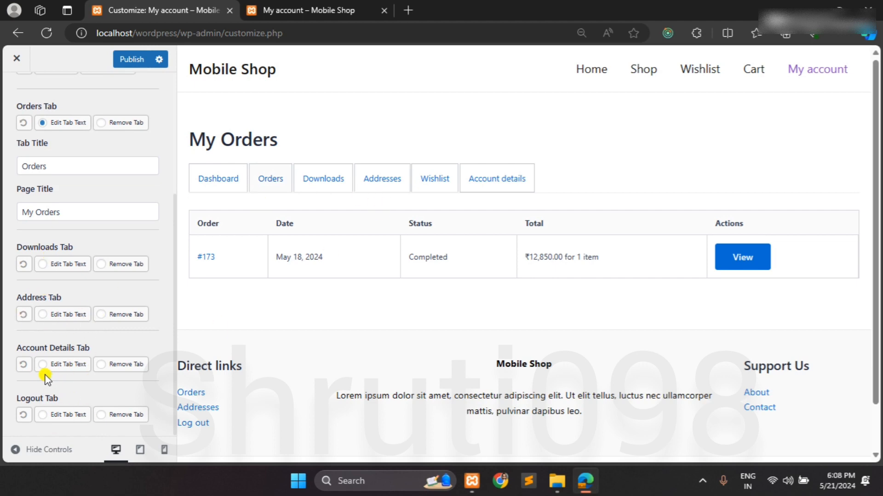
{"action": "left_click", "coordinate": [132, 59]}
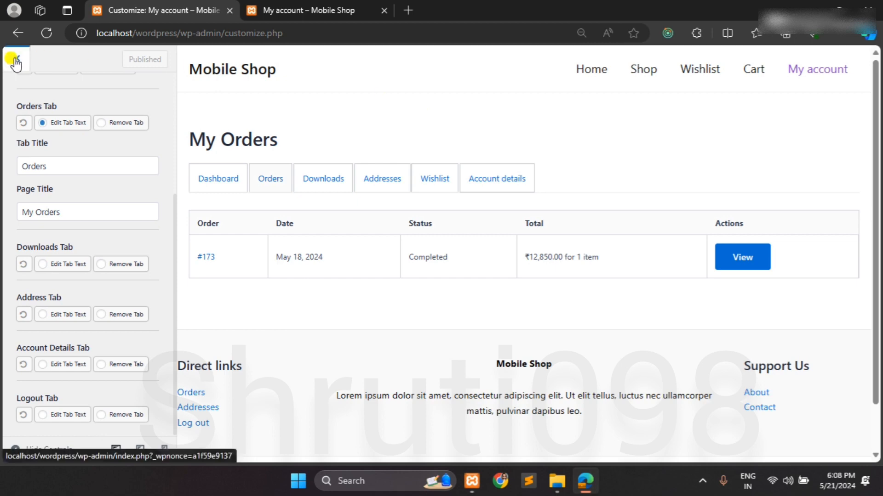
{"action": "left_click", "coordinate": [15, 60]}
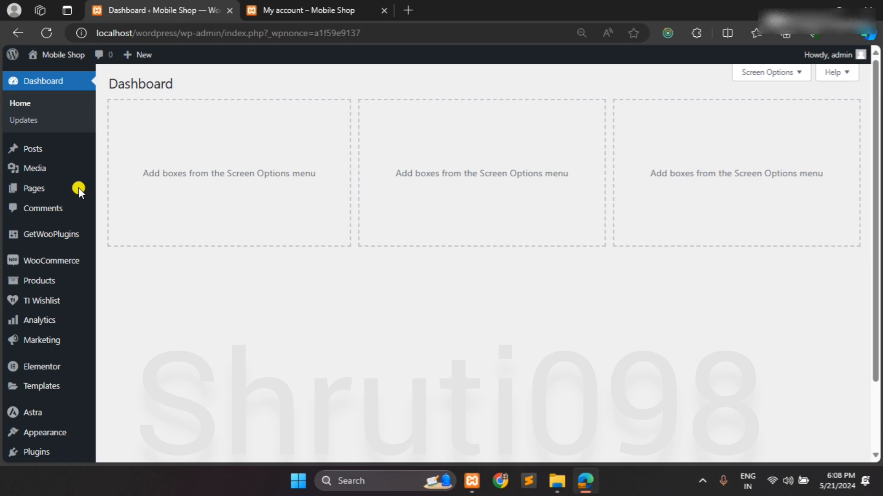
- Reopen the Customizer through the Astra theme options
{"action": "scroll", "coordinate": [30, 335], "scroll_direction": "down", "scroll_amount": 2}
{"action": "mouse_move", "coordinate": [34, 325]}
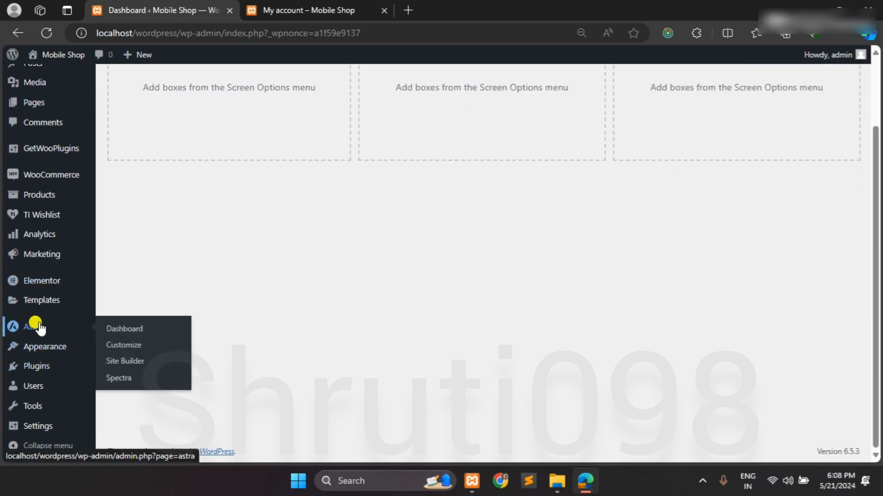
{"action": "left_click", "coordinate": [134, 349]}
- Reload the live My account page and check the published tab design on its Orders and Addresses tabs
{"action": "left_click", "coordinate": [294, 10]}
{"action": "left_click", "coordinate": [301, 30]}
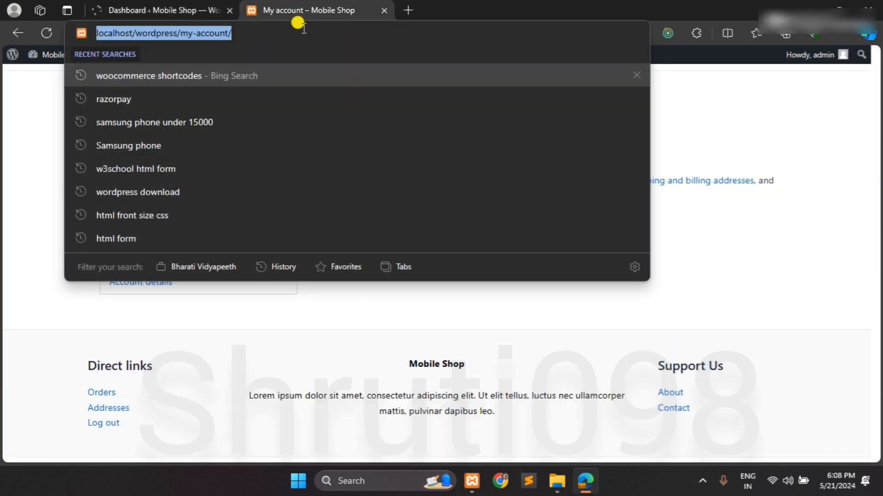
{"action": "key", "text": "Return"}
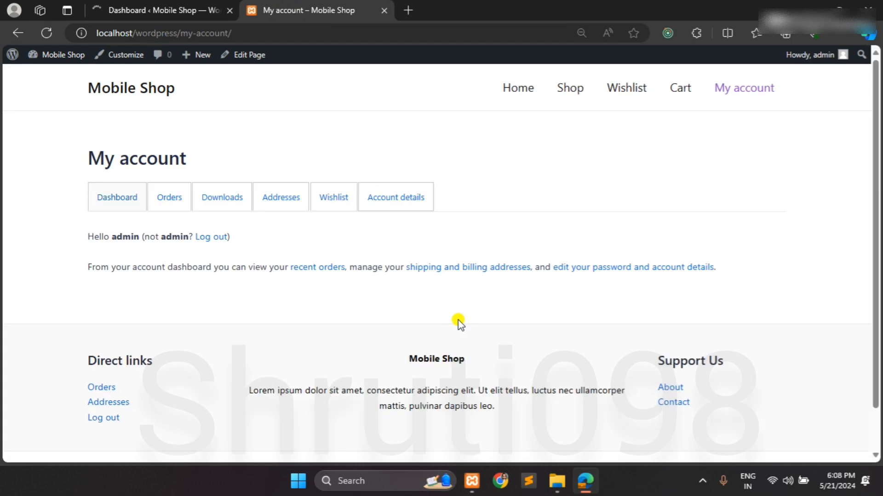
{"action": "left_click", "coordinate": [167, 199]}
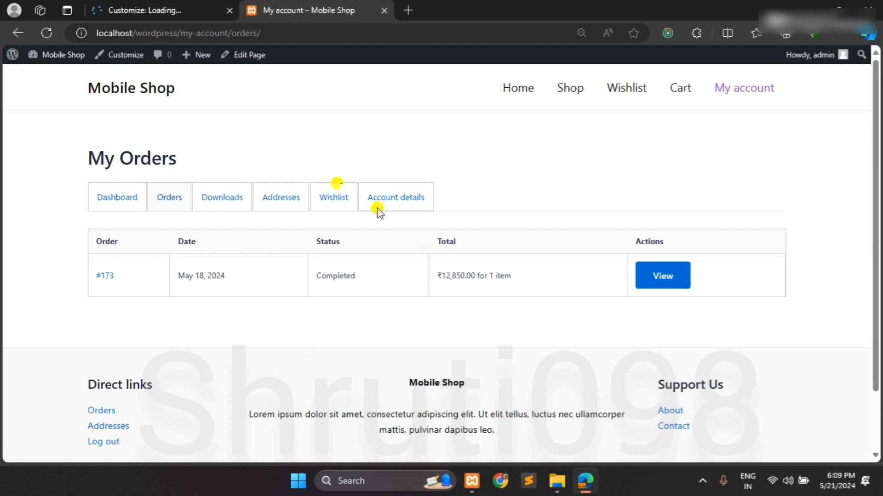
{"action": "left_click", "coordinate": [288, 198]}
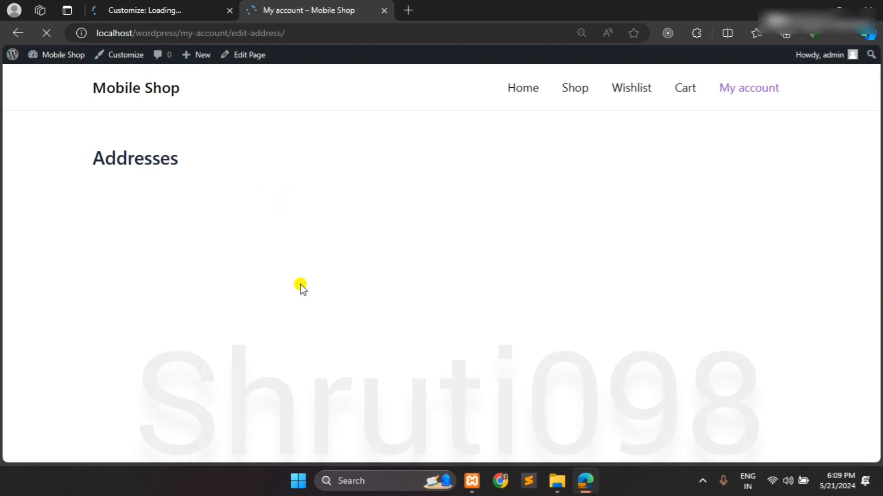
{"action": "scroll", "coordinate": [300, 287], "scroll_direction": "down", "scroll_amount": 2}
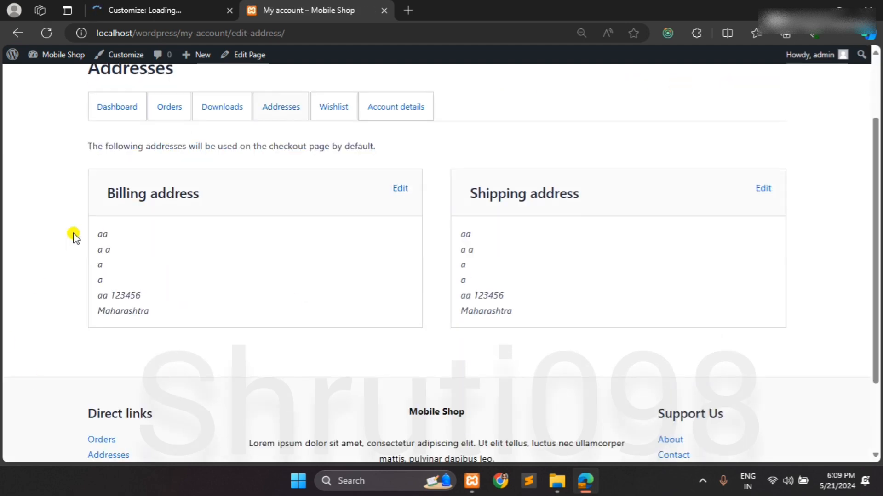
{"action": "scroll", "coordinate": [267, 276], "scroll_direction": "up", "scroll_amount": 2}
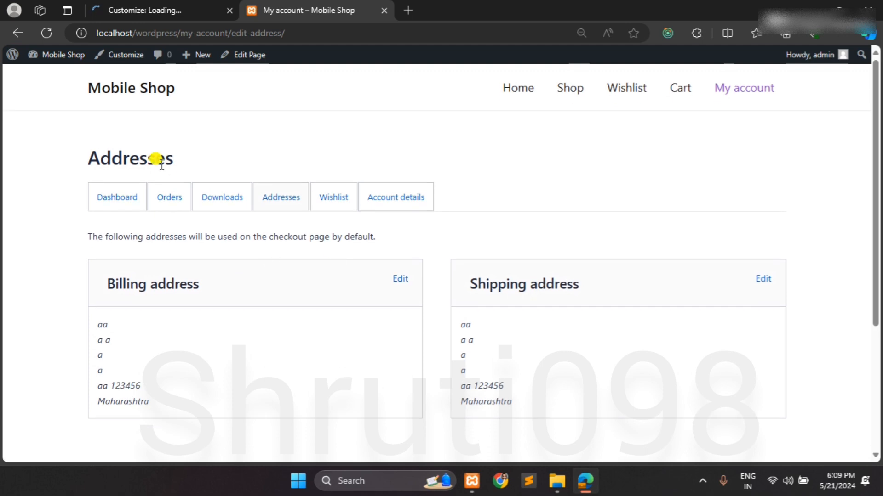
- Open StoreCustomizer's Cart Page settings in the Customizer, closing the Astra pricing page
{"action": "left_click", "coordinate": [176, 5]}
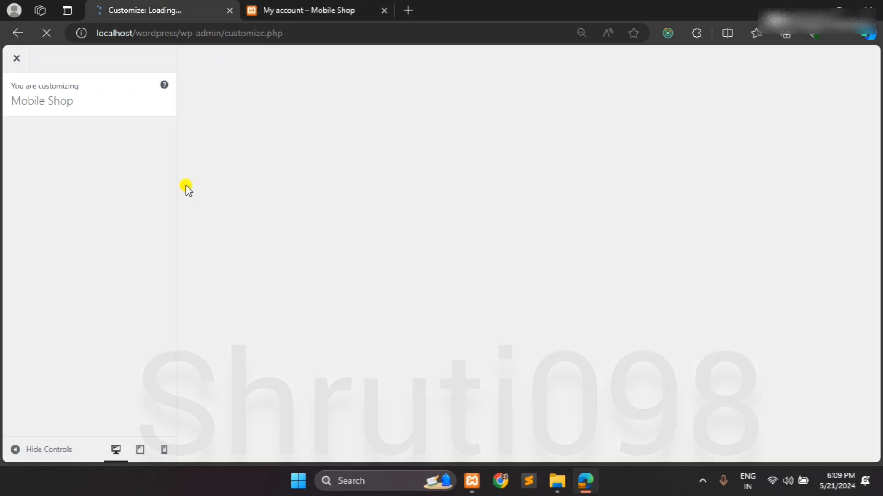
{"action": "left_click", "coordinate": [307, 7]}
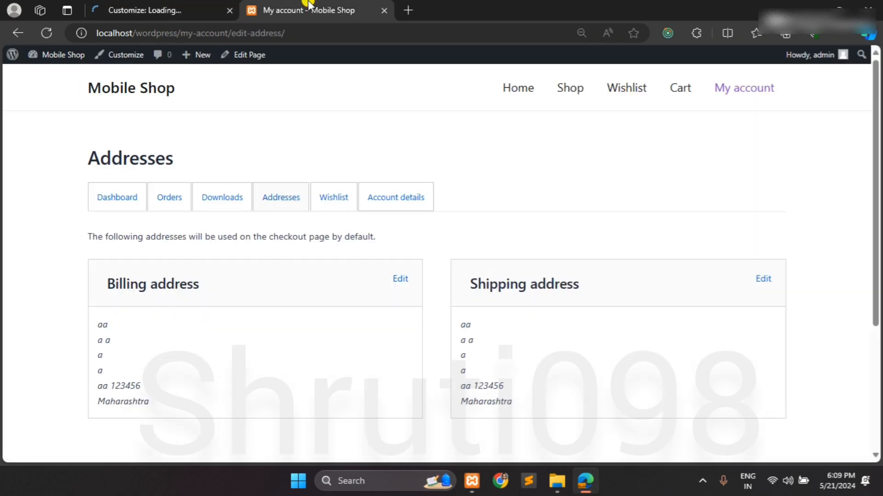
{"action": "left_click", "coordinate": [670, 90]}
{"action": "left_click", "coordinate": [167, 10]}
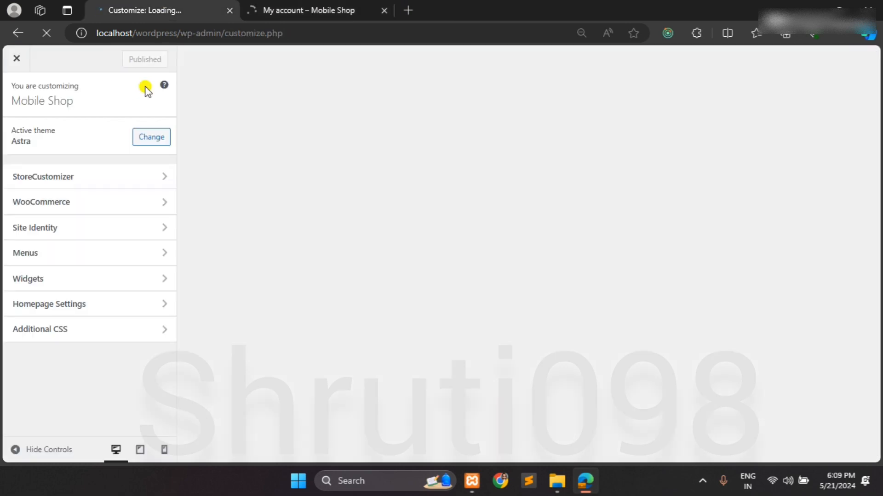
{"action": "left_click", "coordinate": [130, 184]}
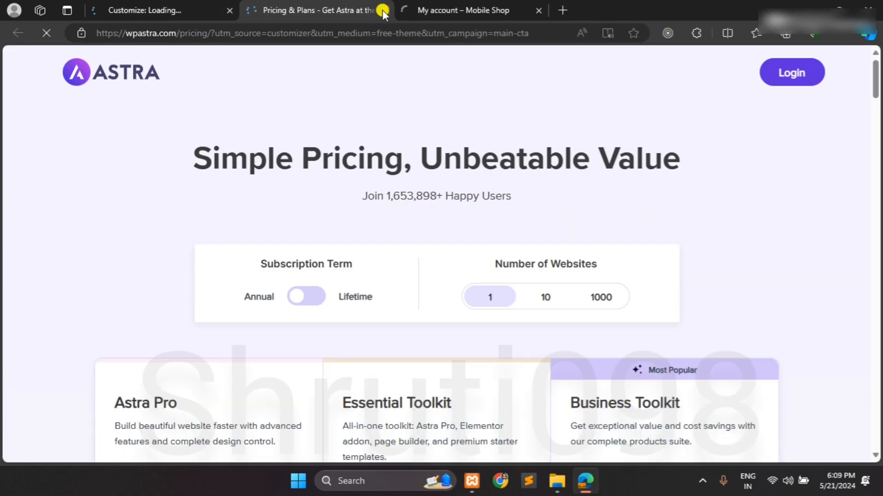
{"action": "left_click", "coordinate": [382, 9]}
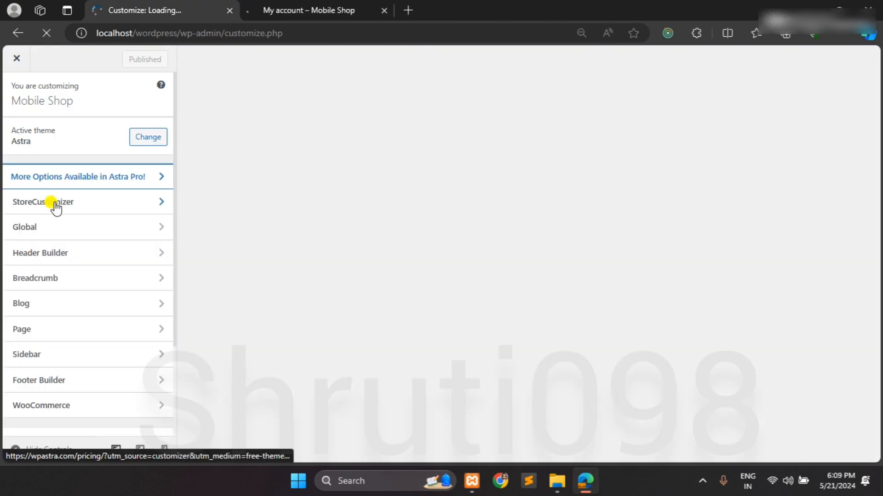
{"action": "left_click", "coordinate": [57, 208]}
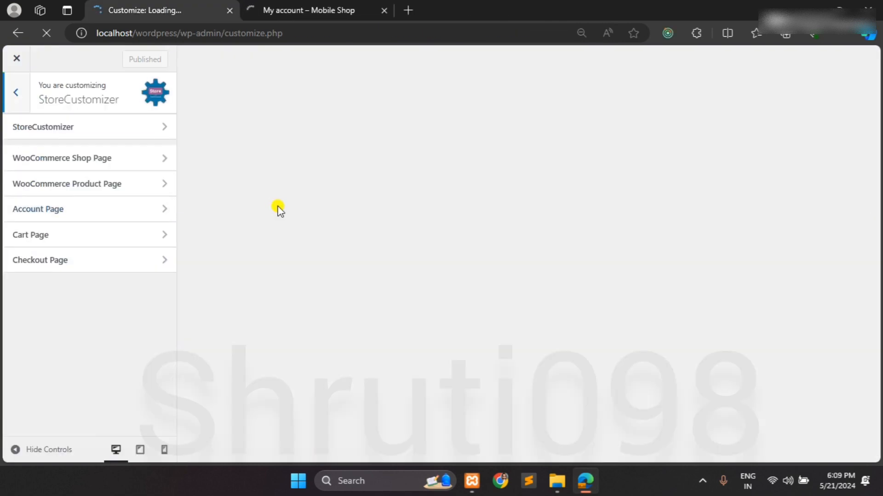
{"action": "left_click", "coordinate": [52, 238]}
- Open the live store's Cart page in the other browser tab
{"action": "left_click", "coordinate": [324, 7]}
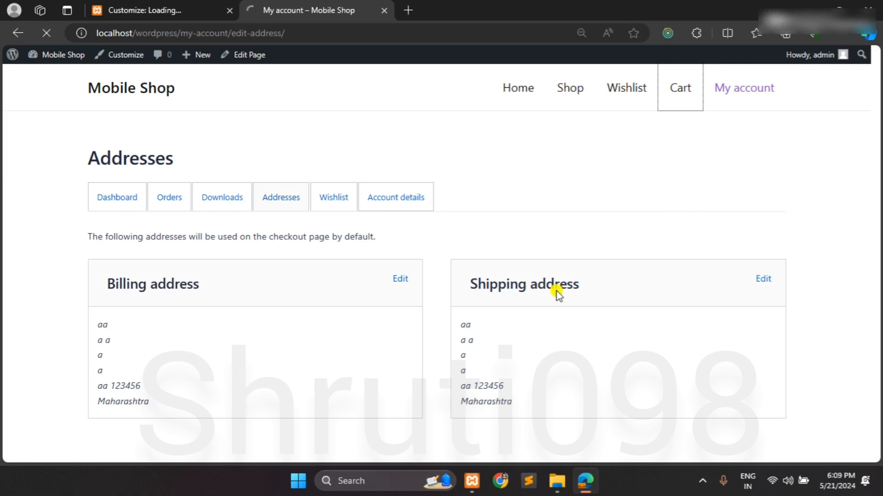
{"action": "left_click", "coordinate": [689, 88]}
{"action": "left_click", "coordinate": [90, 6]}
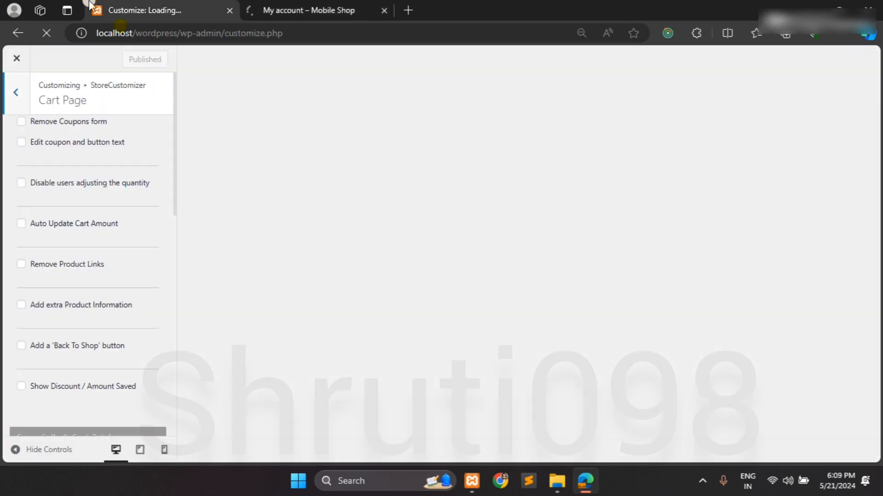
{"action": "left_click", "coordinate": [316, 9]}
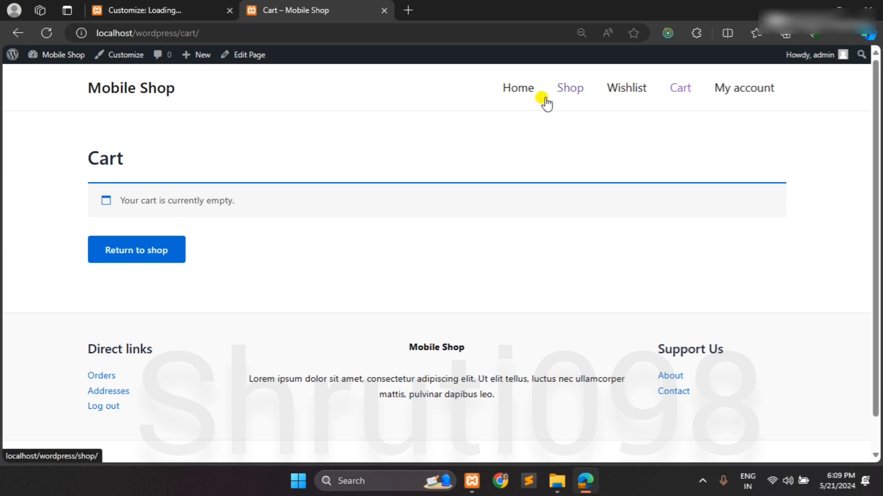
- Add the simple product to the cart from the live store's home page and check it on the Cart page
{"action": "left_click", "coordinate": [516, 89]}
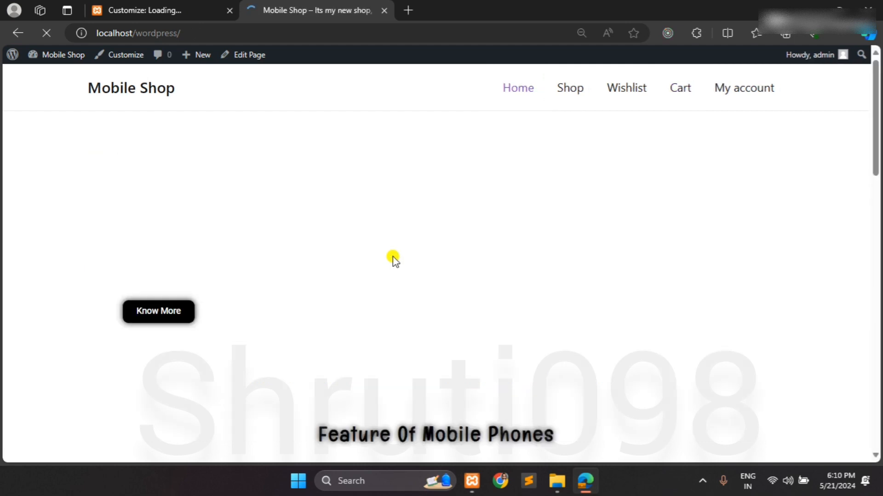
{"action": "scroll", "coordinate": [393, 257], "scroll_direction": "down", "scroll_amount": 15}
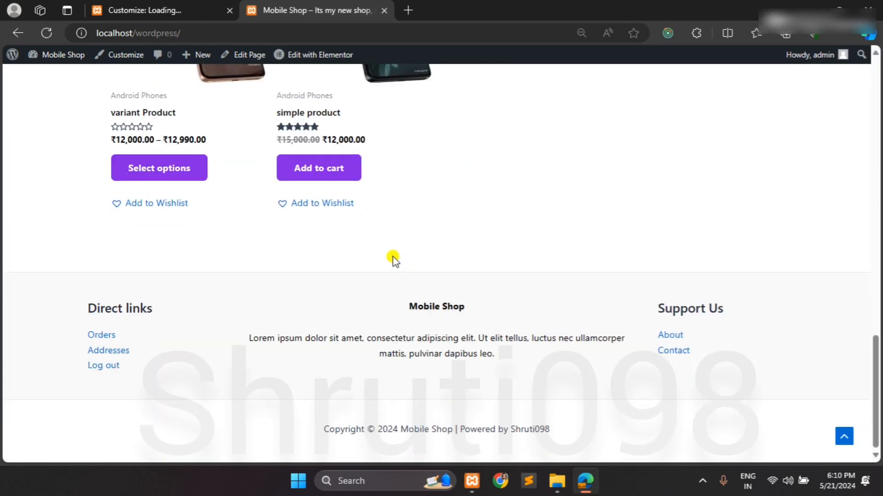
{"action": "left_click", "coordinate": [317, 252]}
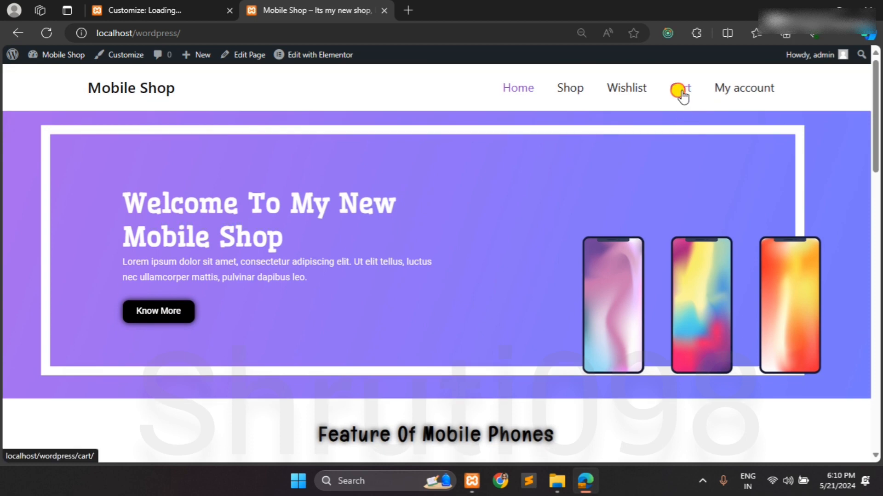
{"action": "left_click", "coordinate": [681, 90]}
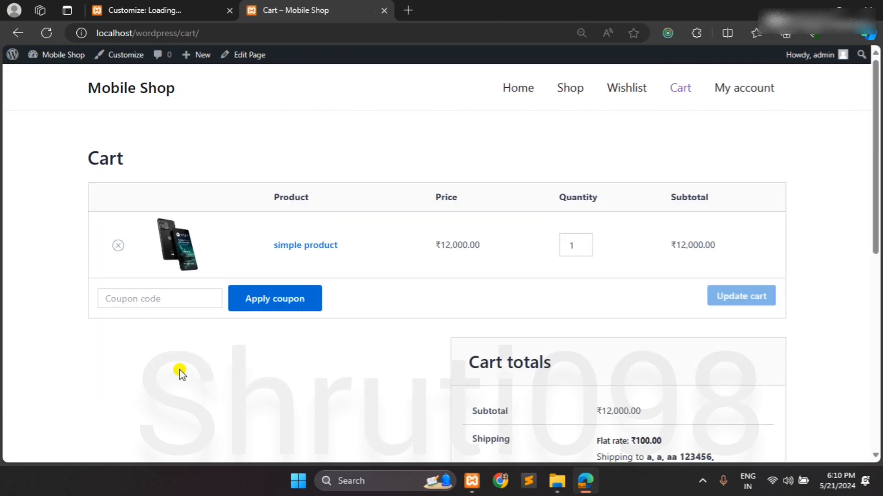
{"action": "scroll", "coordinate": [180, 370], "scroll_direction": "down", "scroll_amount": 1}
{"action": "scroll", "coordinate": [429, 315], "scroll_direction": "down", "scroll_amount": 4}
{"action": "scroll", "coordinate": [430, 317], "scroll_direction": "up", "scroll_amount": 3}
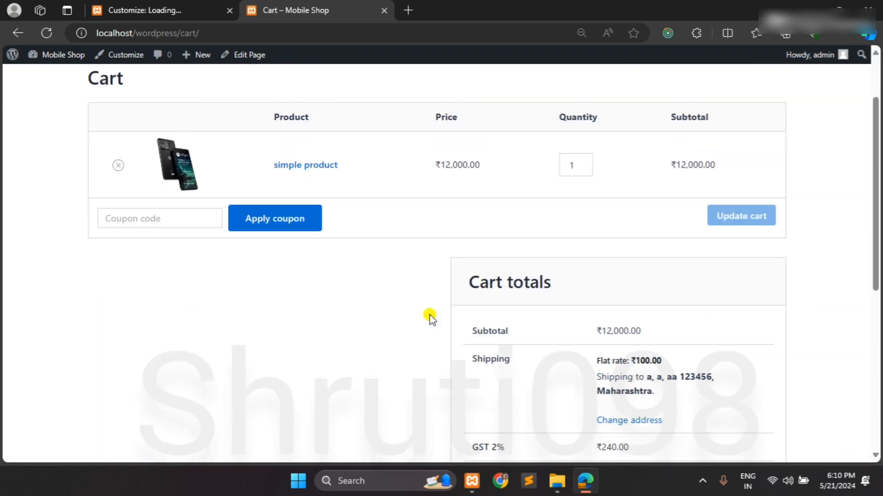
- Reload the Customizer, preview the Cart page with the added product, and open StoreCustomizer's Cart Page settings
{"action": "left_click", "coordinate": [152, 10]}
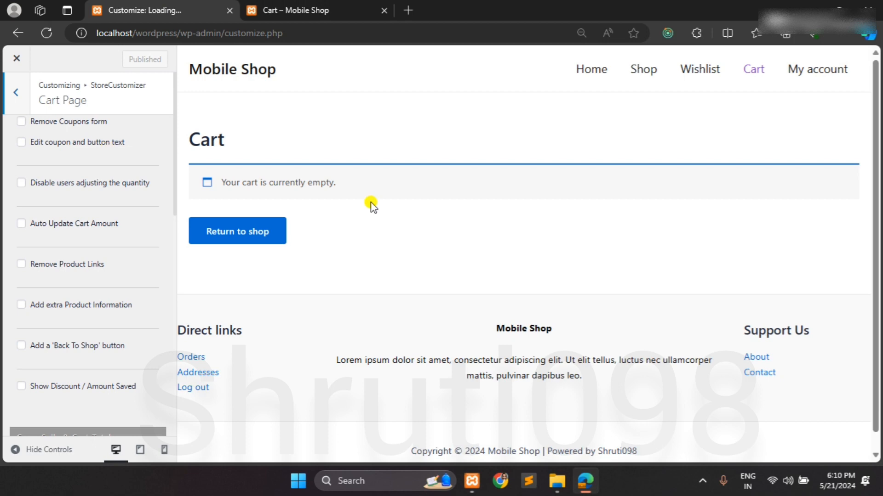
{"action": "left_click", "coordinate": [275, 33]}
{"action": "key", "text": "Return"}
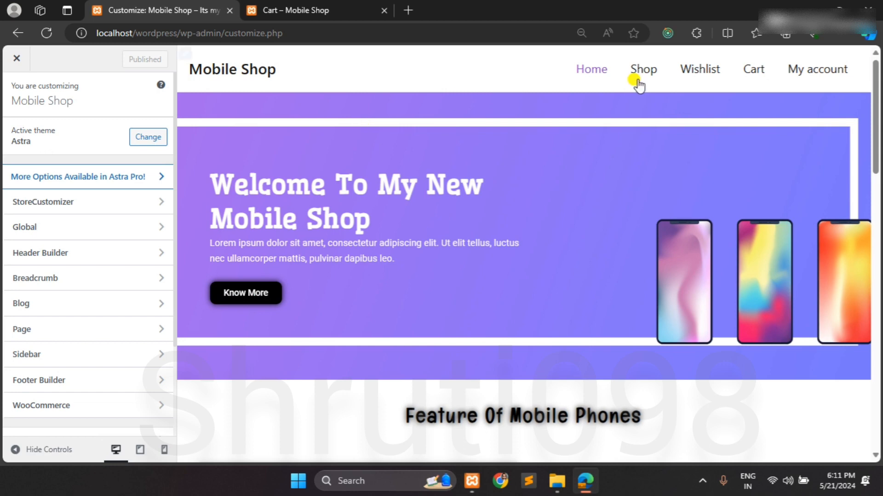
{"action": "left_click", "coordinate": [748, 73]}
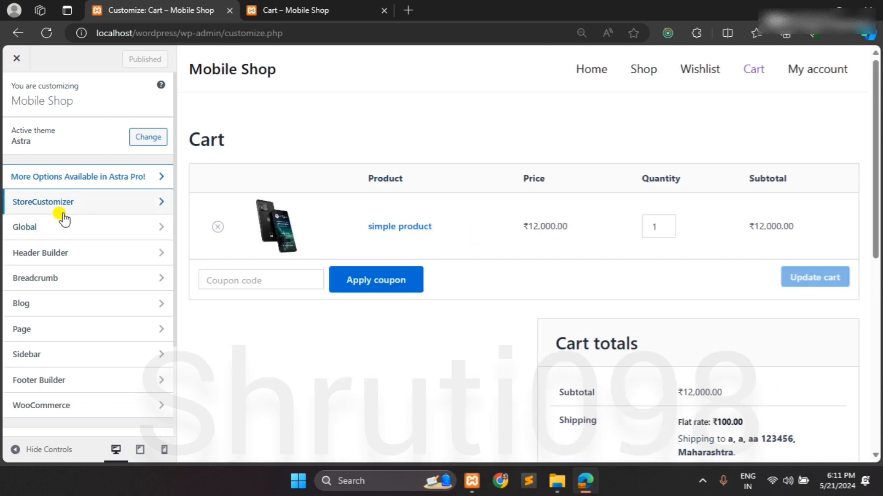
{"action": "left_click", "coordinate": [67, 211]}
{"action": "left_click", "coordinate": [24, 242]}
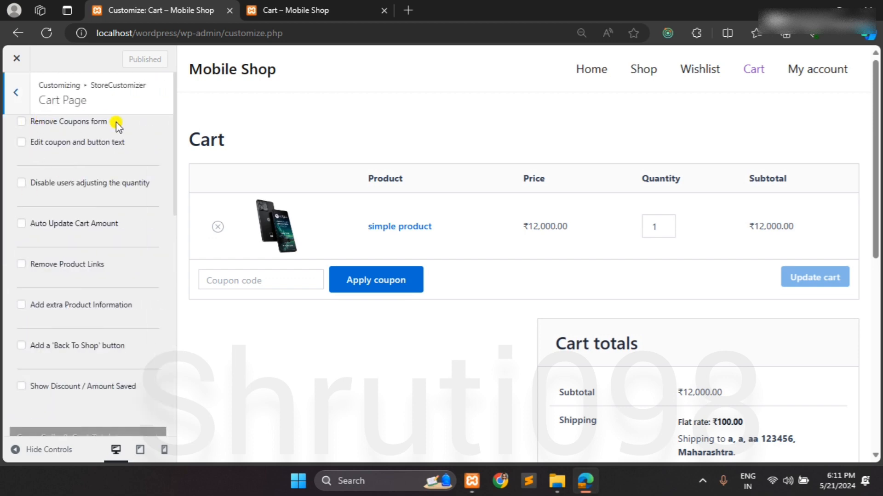
- Enable editing of the coupon and button text and set the button text to "Apply Your coupon"
{"action": "scroll", "coordinate": [301, 264], "scroll_direction": "down", "scroll_amount": 1}
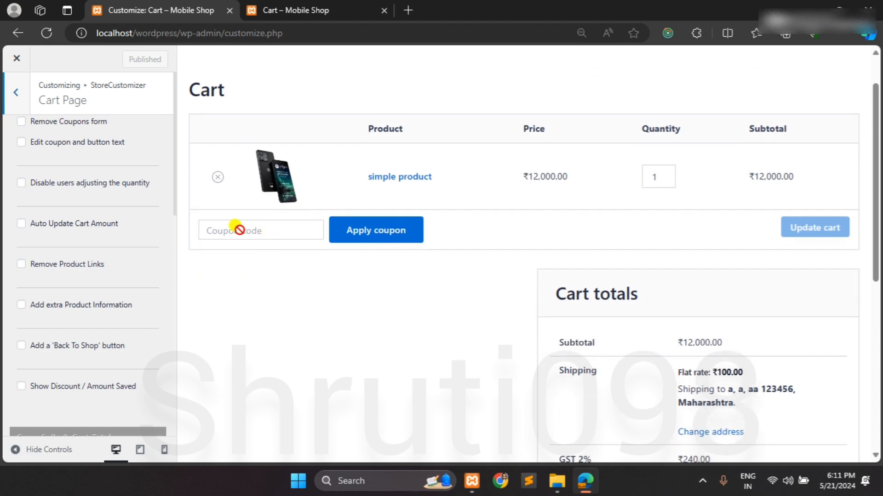
{"action": "scroll", "coordinate": [254, 302], "scroll_direction": "up", "scroll_amount": 1}
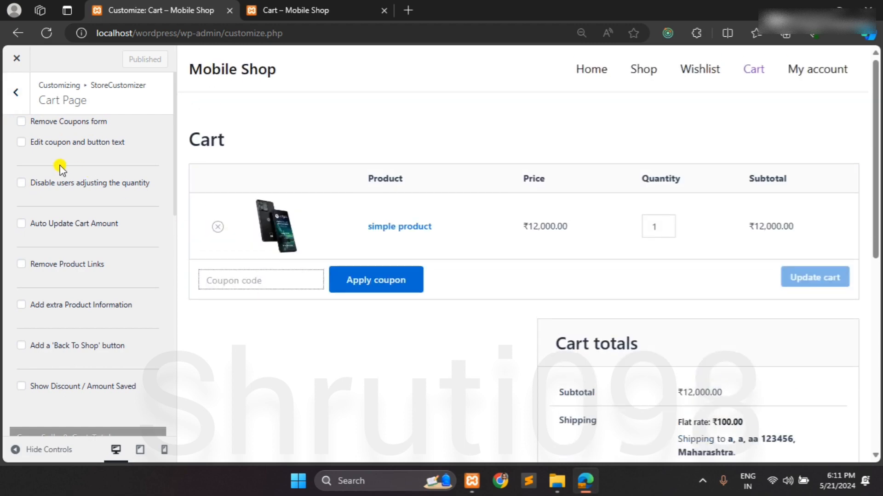
{"action": "left_click", "coordinate": [77, 146]}
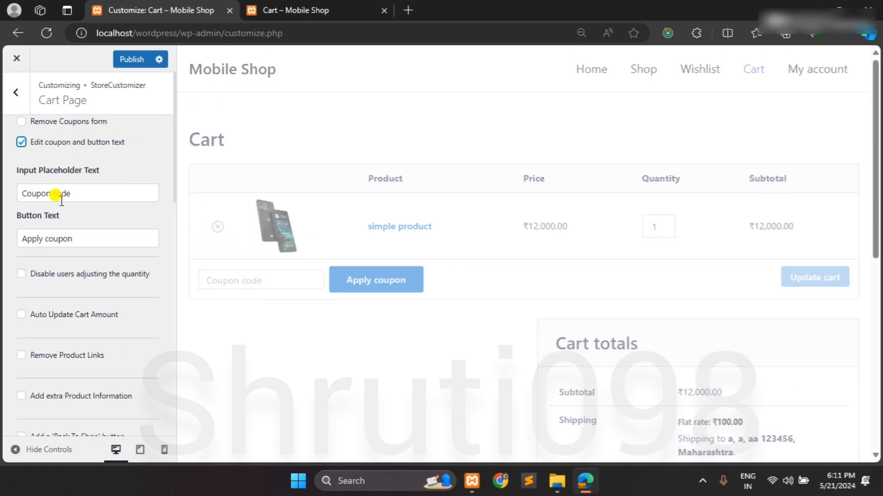
{"action": "scroll", "coordinate": [89, 209], "scroll_direction": "down", "scroll_amount": 1}
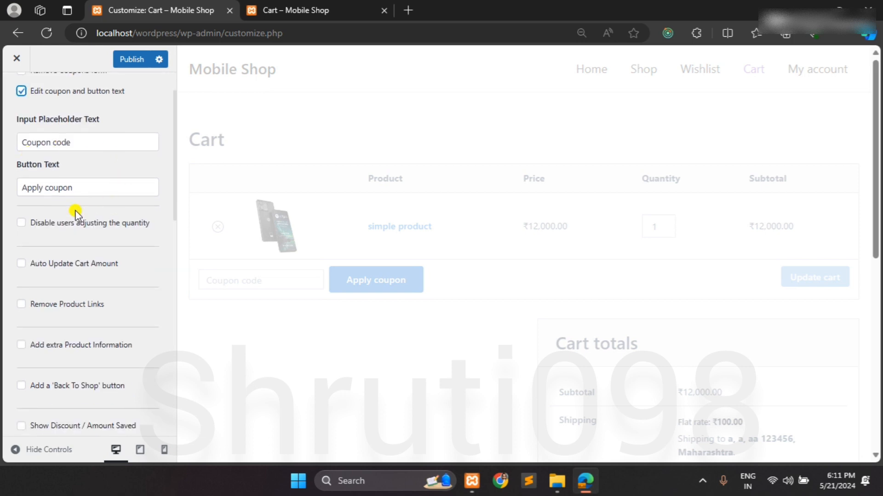
{"action": "scroll", "coordinate": [79, 193], "scroll_direction": "down", "scroll_amount": 1}
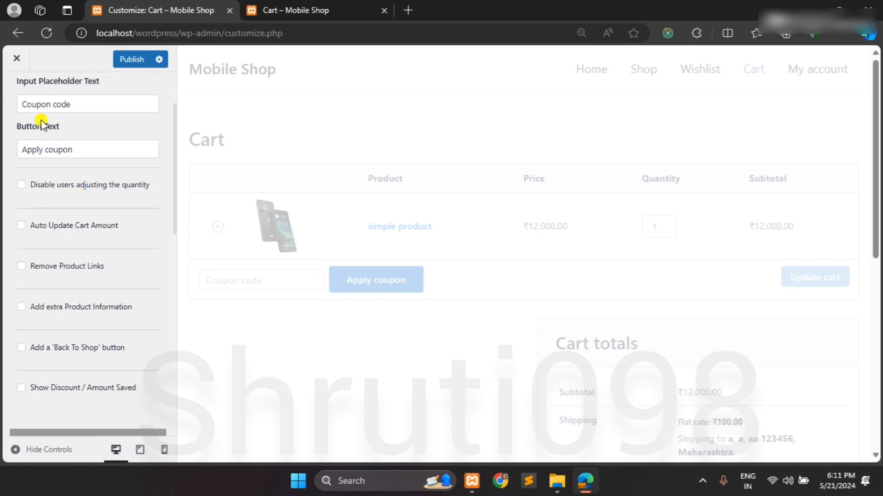
{"action": "scroll", "coordinate": [76, 195], "scroll_direction": "up", "scroll_amount": 1}
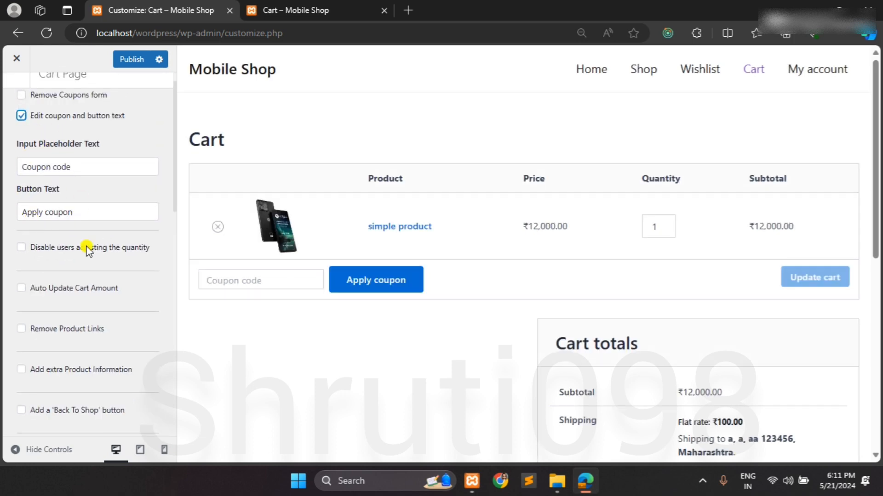
{"action": "scroll", "coordinate": [53, 249], "scroll_direction": "down", "scroll_amount": 2}
{"action": "scroll", "coordinate": [114, 174], "scroll_direction": "up", "scroll_amount": 1}
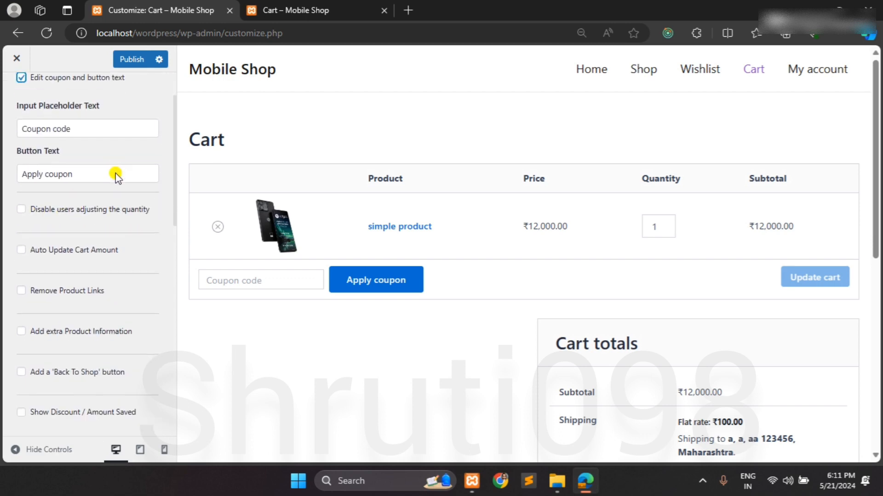
{"action": "left_click", "coordinate": [46, 184]}
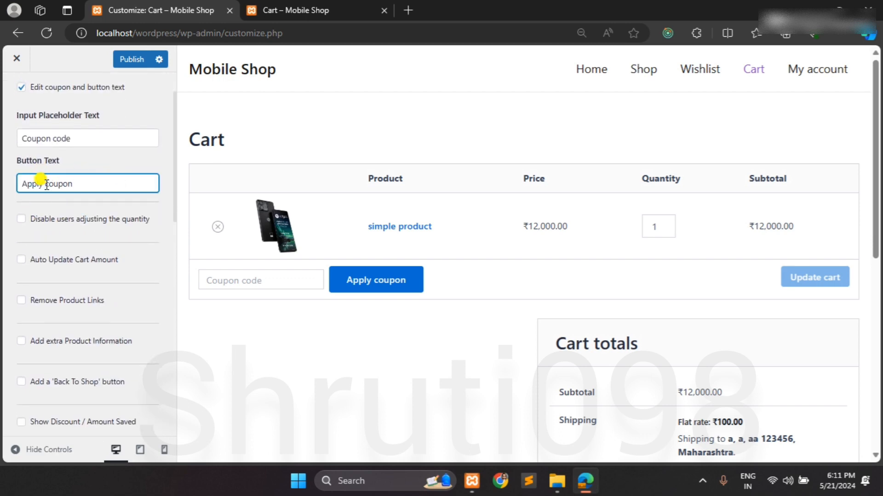
{"action": "type", "text": "your"}
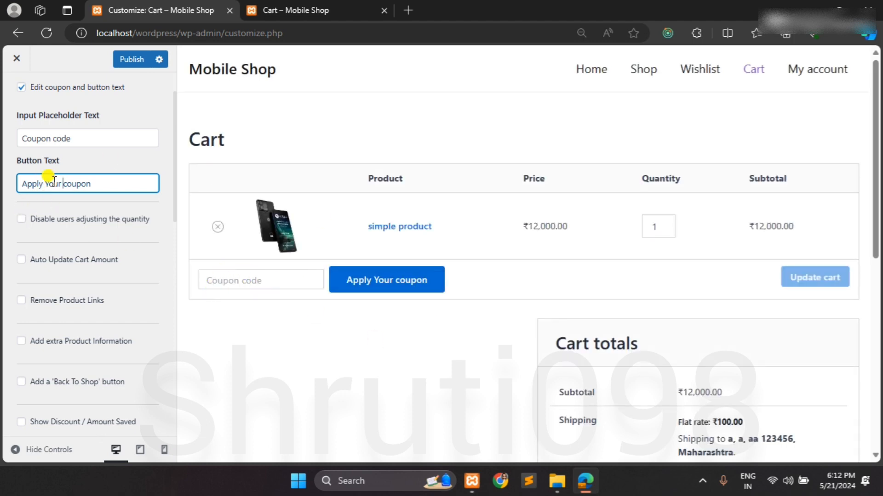
- Change the coupon button text to "Apply Coupon"
{"action": "double_click", "coordinate": [49, 184]}
{"action": "key", "text": "BackSpace"}
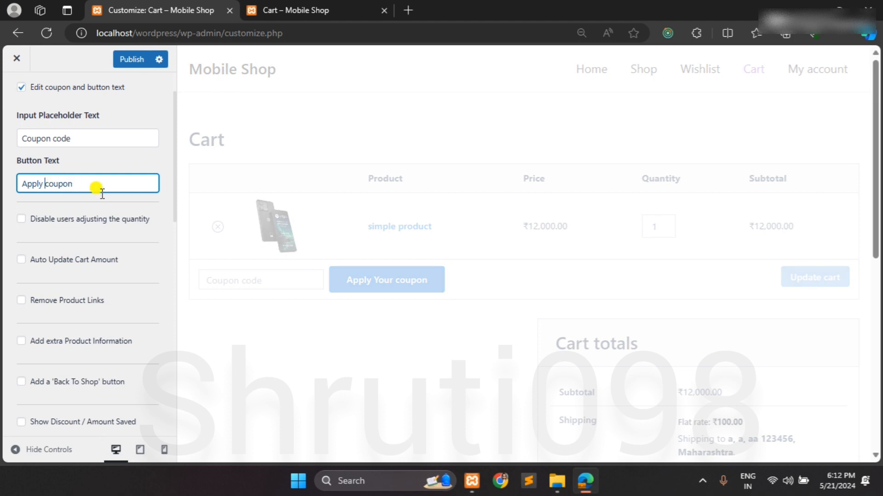
{"action": "left_click", "coordinate": [80, 137]}
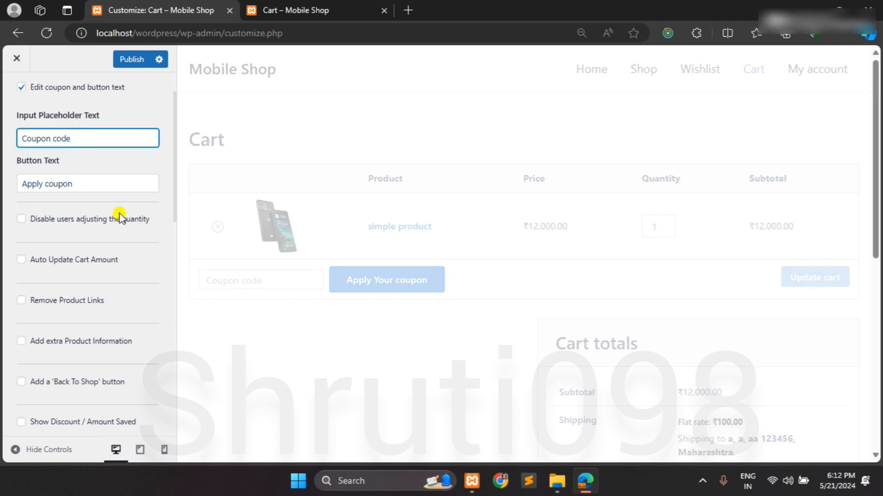
{"action": "scroll", "coordinate": [118, 216], "scroll_direction": "down", "scroll_amount": 1}
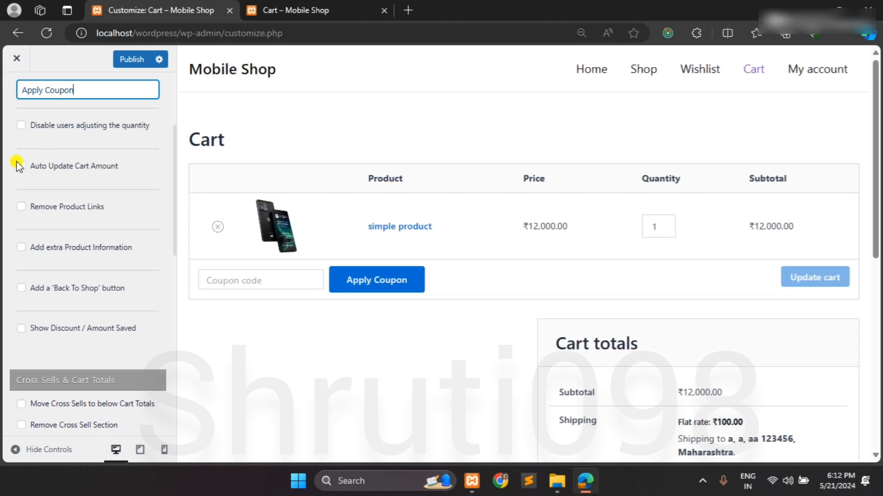
- Try the option that disables users adjusting the quantity, and turn it back off
{"action": "left_click", "coordinate": [22, 126]}
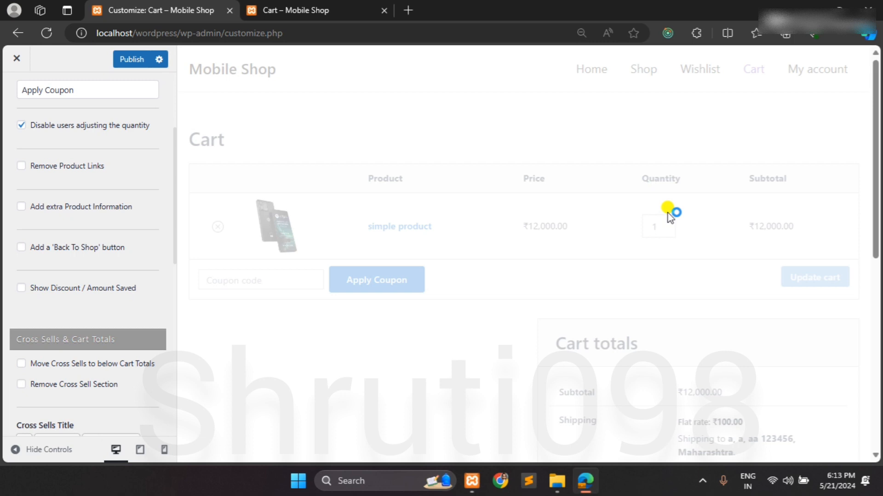
{"action": "left_click", "coordinate": [21, 125]}
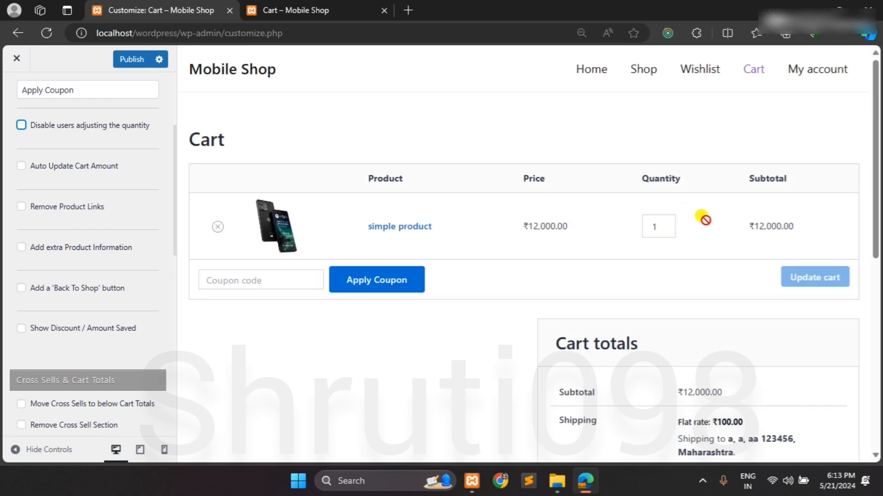
- Set the simple product's quantity to 4 in the cart preview and update the cart
{"action": "left_click", "coordinate": [665, 223]}
{"action": "left_click", "coordinate": [666, 224]}
{"action": "left_click", "coordinate": [666, 224]}
{"action": "left_click", "coordinate": [667, 224]}
{"action": "left_click", "coordinate": [667, 232]}
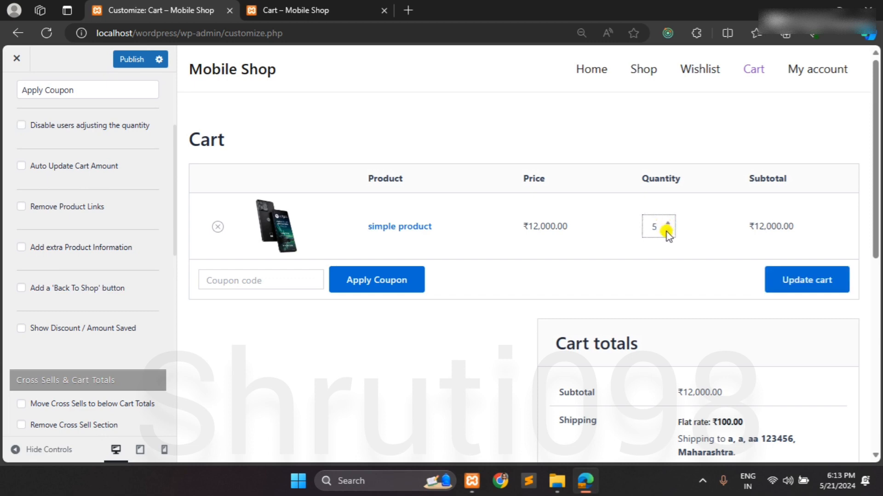
{"action": "left_click", "coordinate": [668, 232]}
{"action": "left_click", "coordinate": [668, 232]}
{"action": "left_click", "coordinate": [668, 225]}
{"action": "left_click", "coordinate": [668, 225]}
{"action": "left_click", "coordinate": [669, 224]}
{"action": "scroll", "coordinate": [648, 318], "scroll_direction": "down", "scroll_amount": 1}
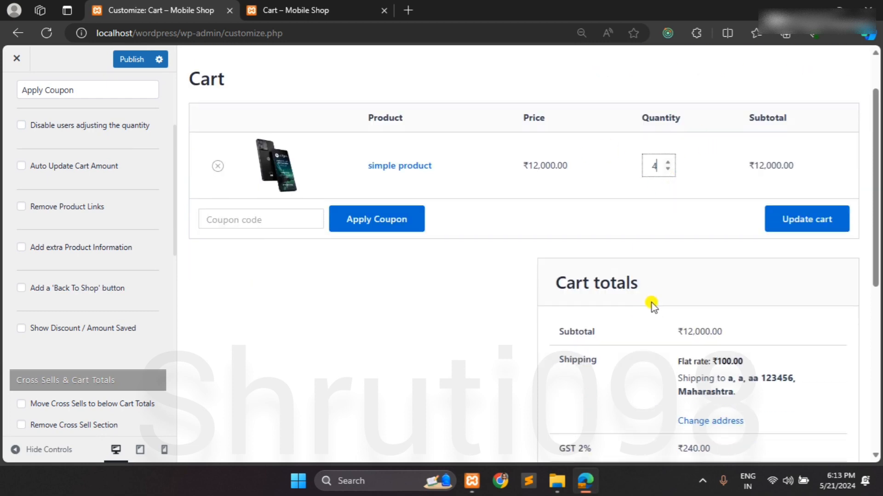
{"action": "left_click", "coordinate": [652, 303]}
{"action": "scroll", "coordinate": [652, 304], "scroll_direction": "down", "scroll_amount": 2}
{"action": "scroll", "coordinate": [652, 304], "scroll_direction": "up", "scroll_amount": 2}
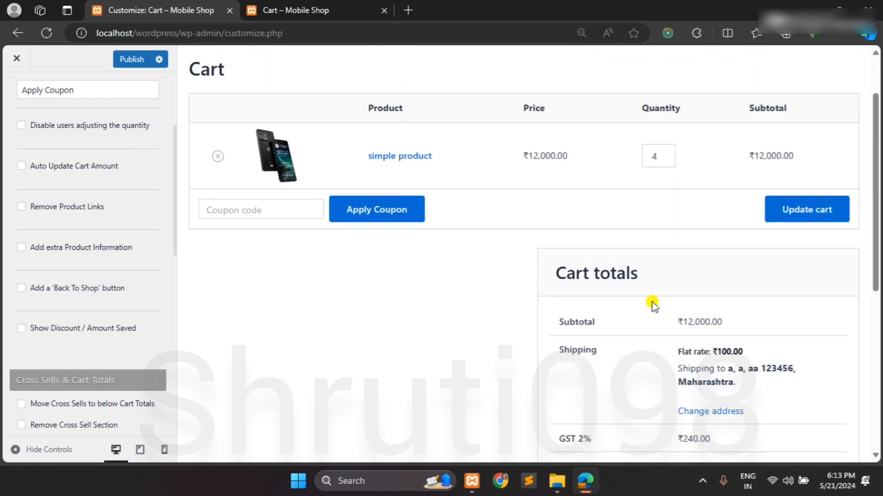
{"action": "left_click", "coordinate": [800, 208]}
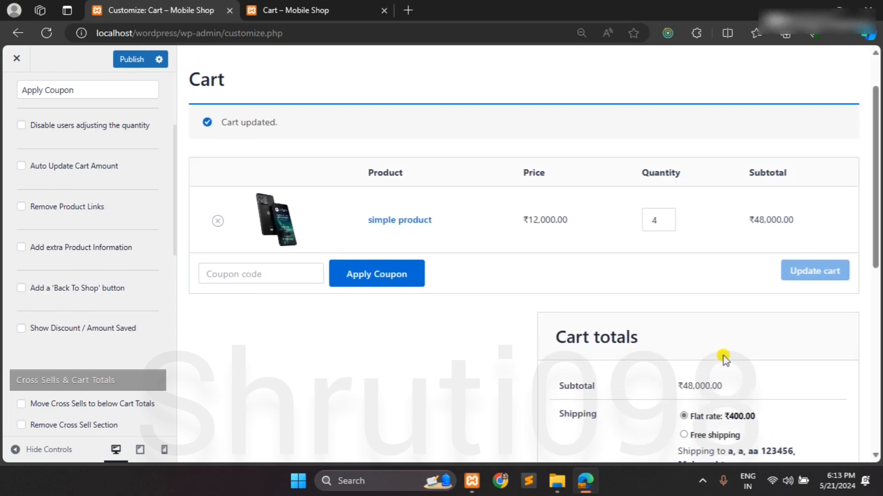
{"action": "scroll", "coordinate": [723, 359], "scroll_direction": "down", "scroll_amount": 1}
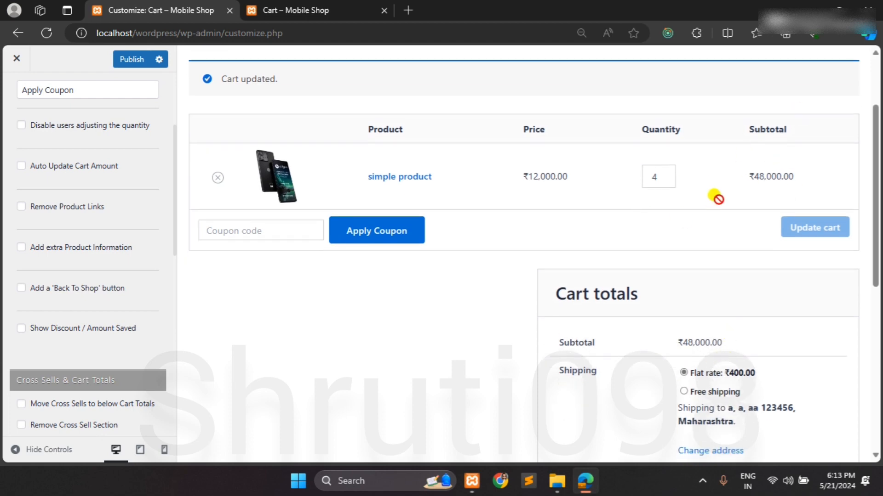
{"action": "scroll", "coordinate": [43, 189], "scroll_direction": "up", "scroll_amount": 1}
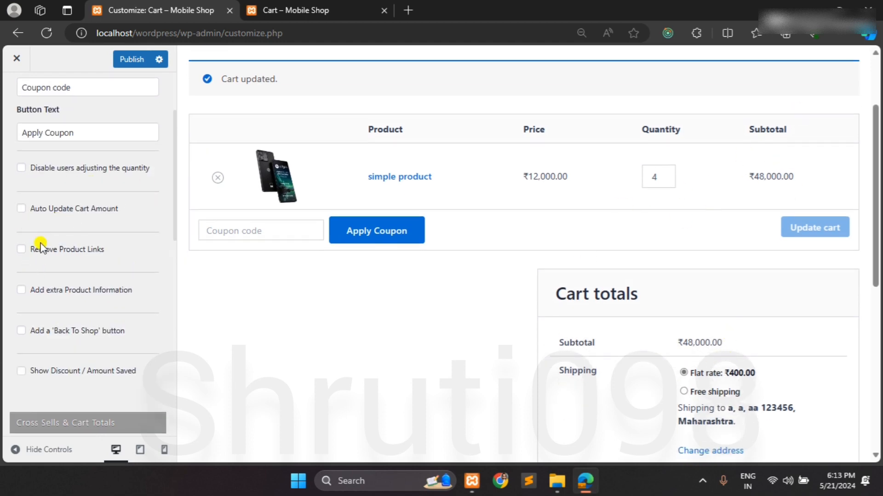
- Open the simple product's page through its image in the cart preview
{"action": "scroll", "coordinate": [69, 247], "scroll_direction": "down", "scroll_amount": 1}
{"action": "scroll", "coordinate": [422, 305], "scroll_direction": "down", "scroll_amount": 2}
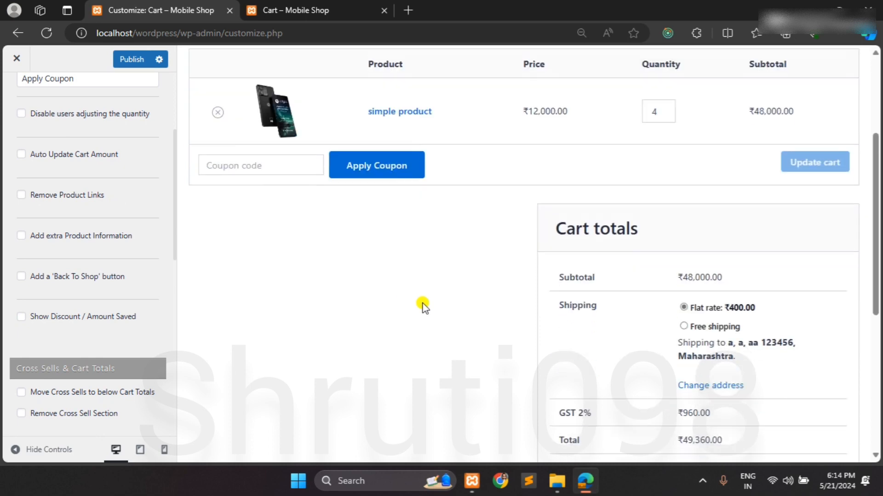
{"action": "left_click", "coordinate": [282, 129]}
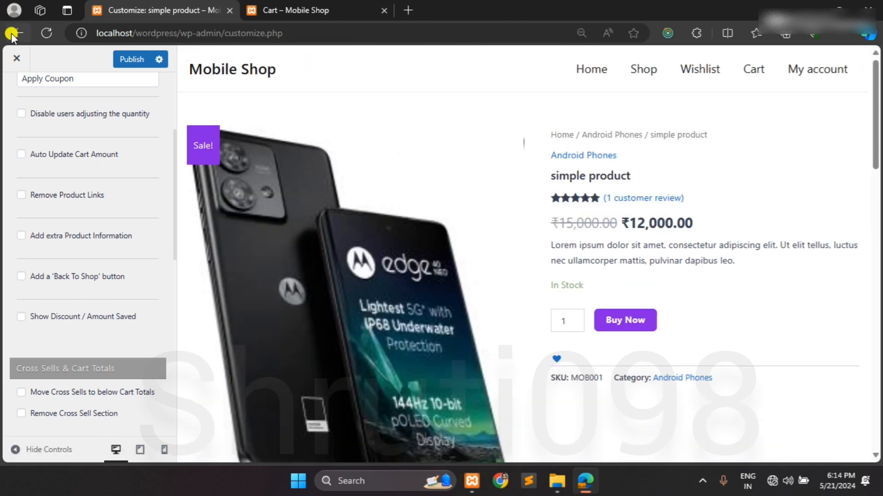
- Leave the Customizer without saving and return to the WordPress dashboard
{"action": "left_click", "coordinate": [17, 33]}
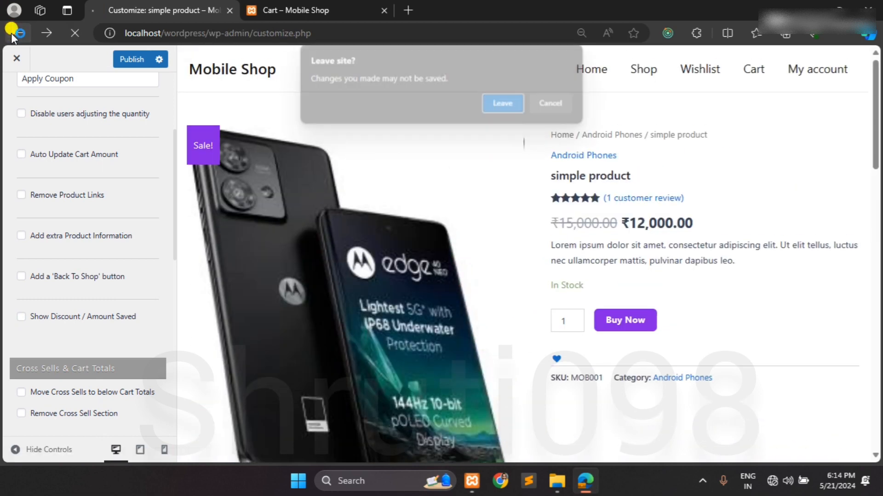
{"action": "left_click", "coordinate": [494, 100]}
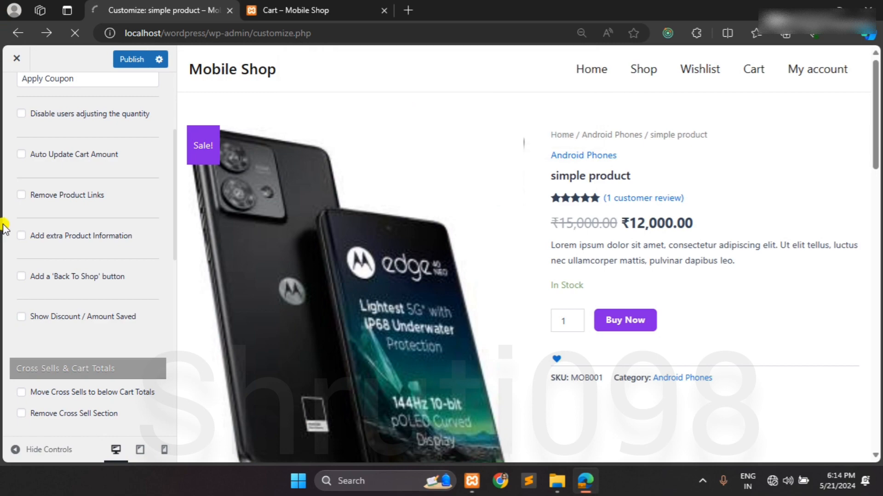
{"action": "scroll", "coordinate": [658, 329], "scroll_direction": "down", "scroll_amount": 18}
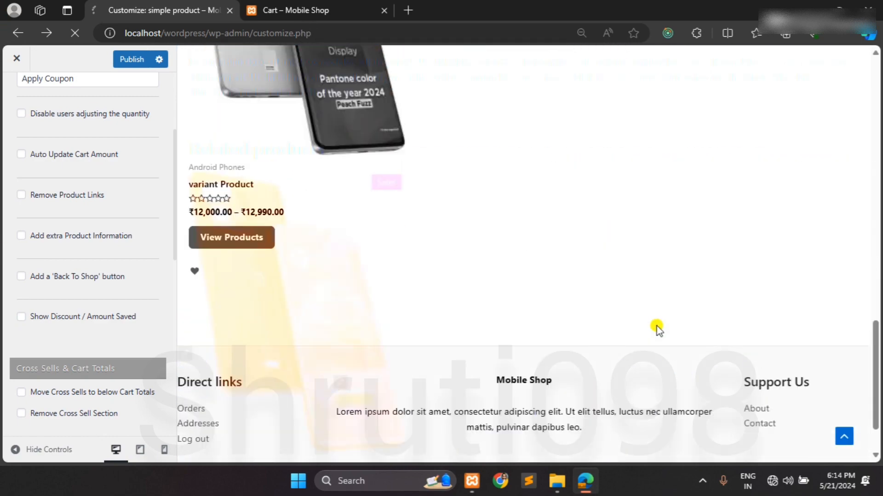
{"action": "scroll", "coordinate": [658, 329], "scroll_direction": "up", "scroll_amount": 18}
{"action": "scroll", "coordinate": [351, 239], "scroll_direction": "down", "scroll_amount": 5}
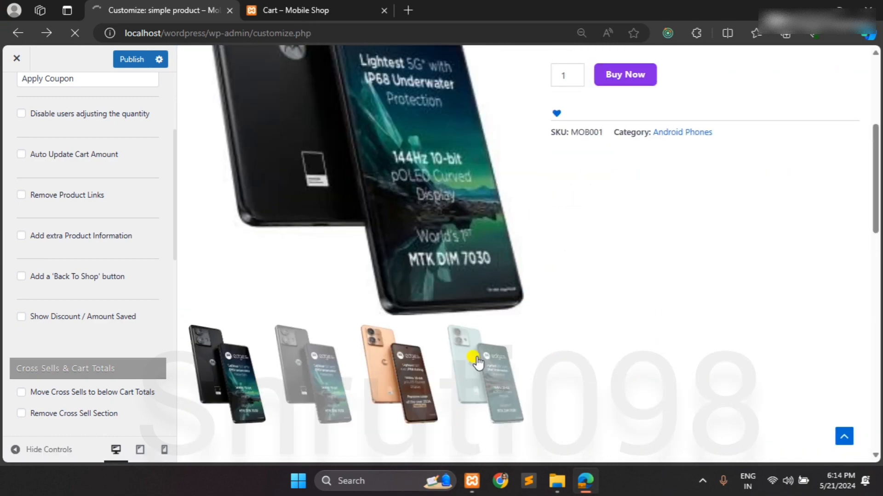
{"action": "scroll", "coordinate": [473, 356], "scroll_direction": "up", "scroll_amount": 4}
{"action": "scroll", "coordinate": [353, 175], "scroll_direction": "up", "scroll_amount": 1}
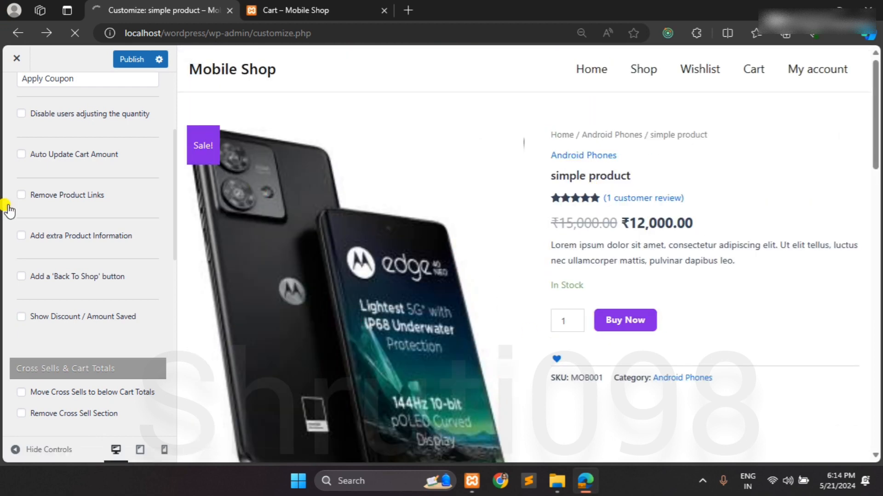
{"action": "scroll", "coordinate": [9, 207], "scroll_direction": "down", "scroll_amount": 1}
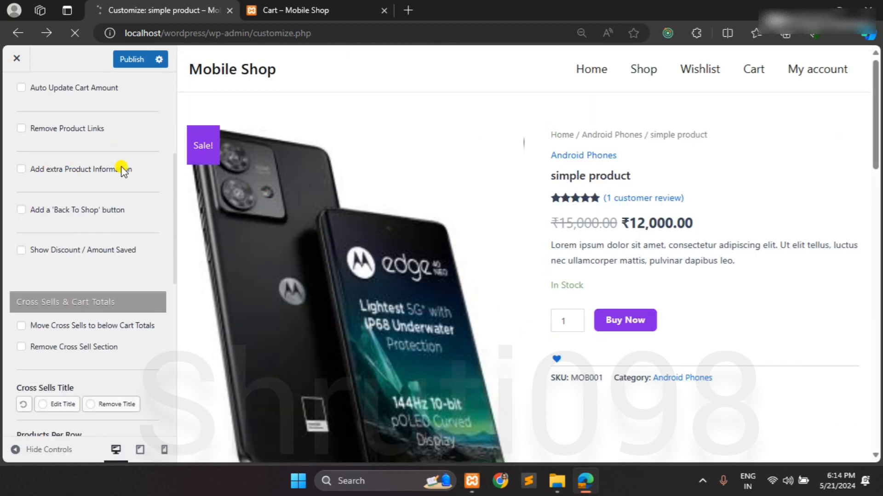
{"action": "scroll", "coordinate": [55, 176], "scroll_direction": "down", "scroll_amount": 1}
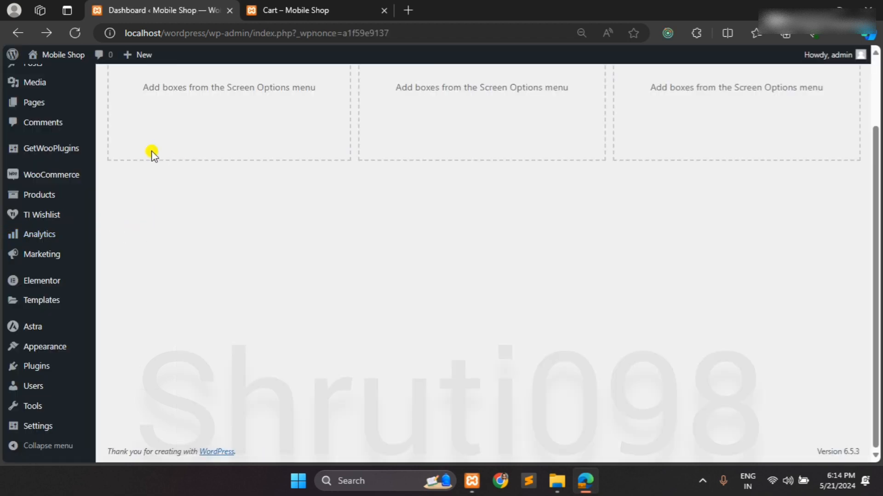
- Reopen the theme Customizer from the WordPress dashboard
{"action": "mouse_move", "coordinate": [36, 279]}
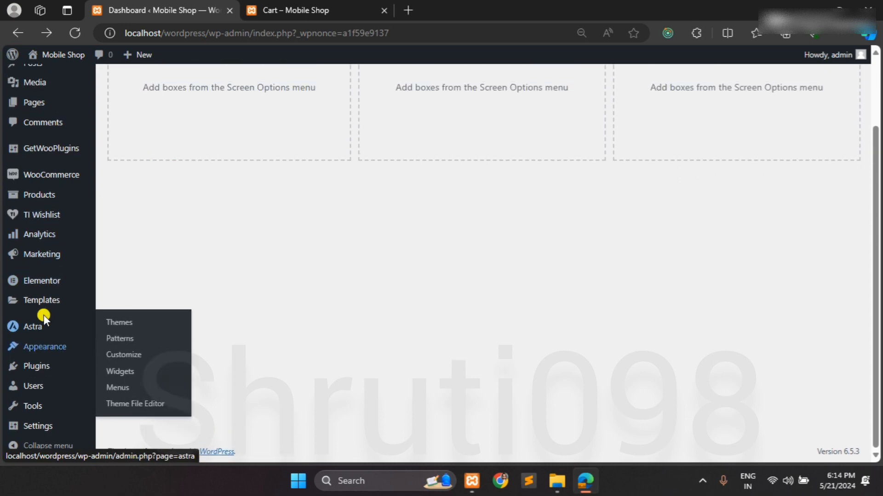
{"action": "mouse_move", "coordinate": [54, 326]}
{"action": "left_click", "coordinate": [104, 343]}
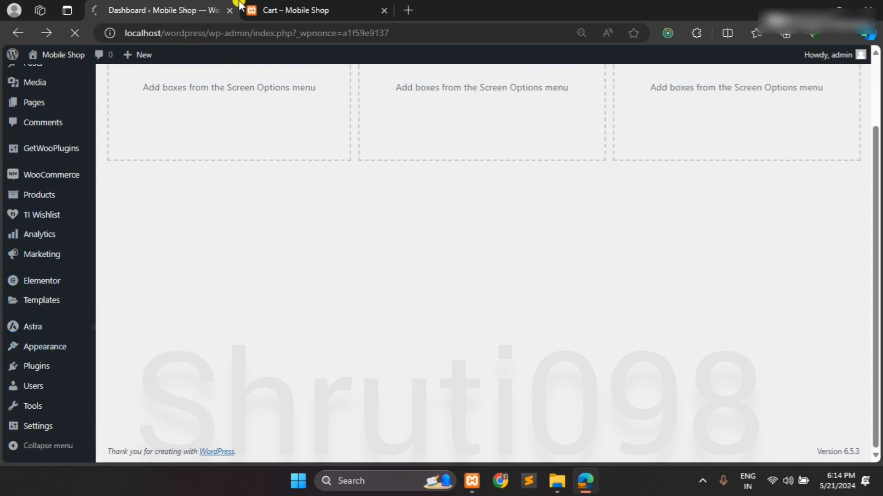
- Reload the live store's cart page, set the simple product's quantity to 2 and update the cart
{"action": "left_click", "coordinate": [272, 7]}
{"action": "left_click", "coordinate": [285, 31]}
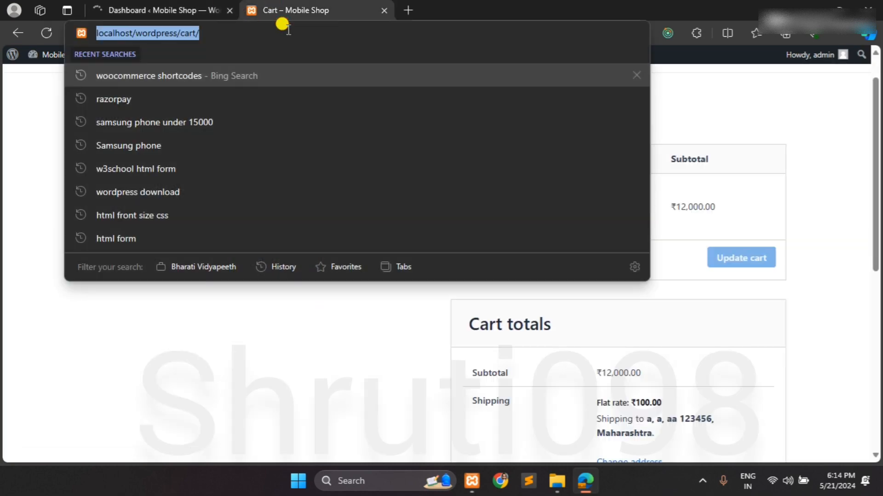
{"action": "key", "text": "Return"}
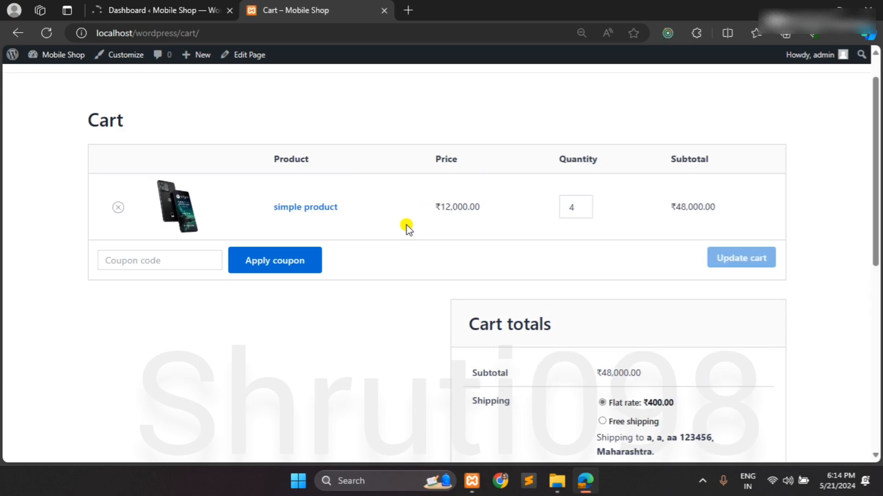
{"action": "left_click", "coordinate": [585, 210]}
{"action": "left_click", "coordinate": [585, 210]}
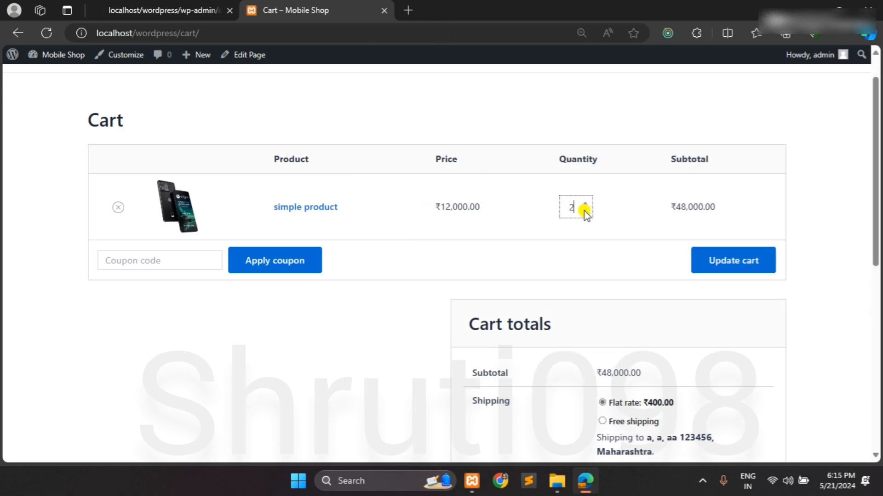
{"action": "left_click", "coordinate": [721, 270]}
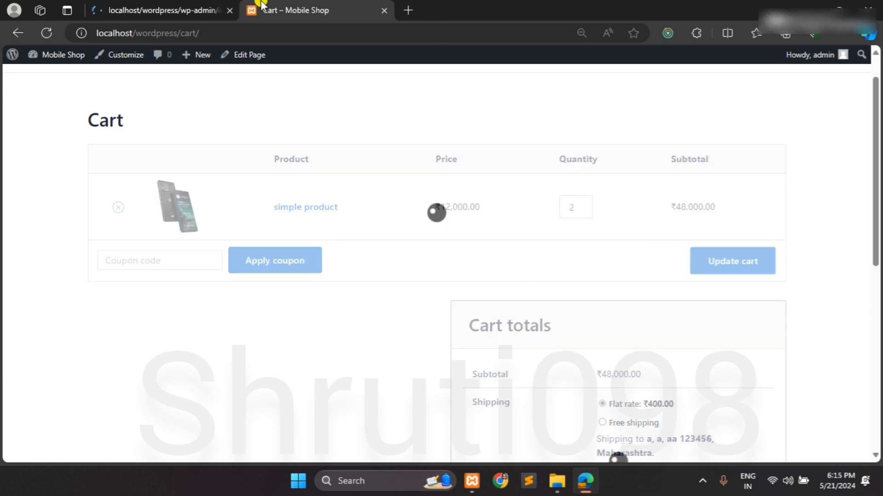
- Return to the Customizer, show the cart in the preview and open StoreCustomizer's Cart Page settings
{"action": "left_click", "coordinate": [171, 5]}
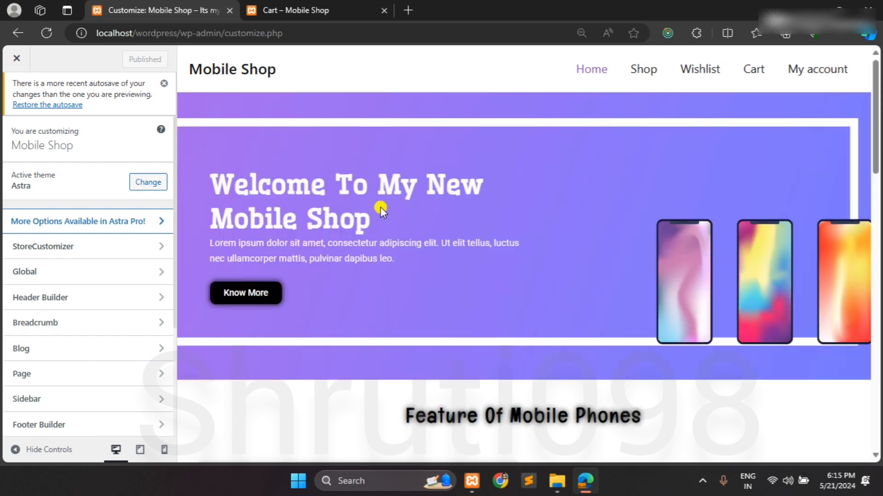
{"action": "left_click", "coordinate": [765, 68]}
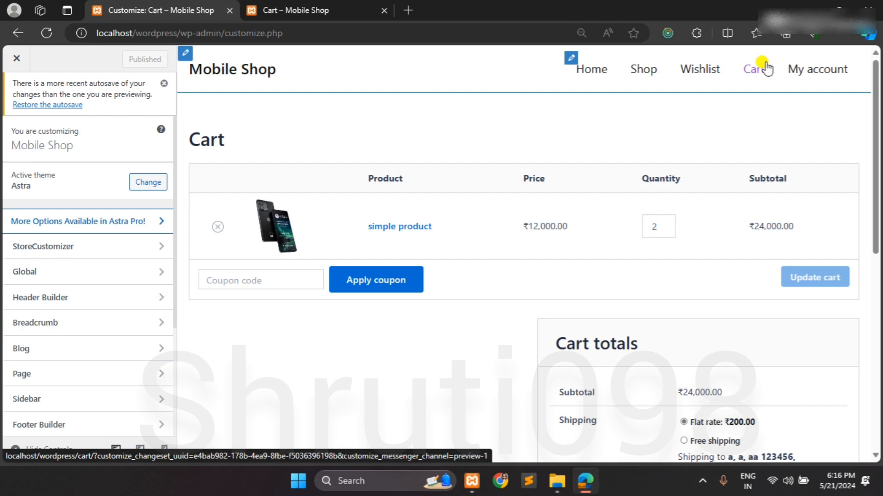
{"action": "left_click", "coordinate": [40, 251]}
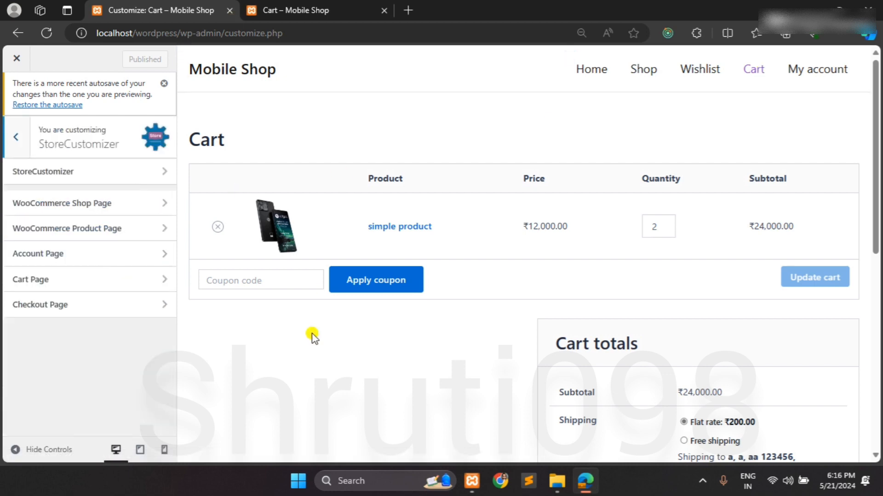
{"action": "left_click", "coordinate": [73, 278]}
{"action": "scroll", "coordinate": [6, 278], "scroll_direction": "down", "scroll_amount": 1}
{"action": "scroll", "coordinate": [6, 279], "scroll_direction": "down", "scroll_amount": 8}
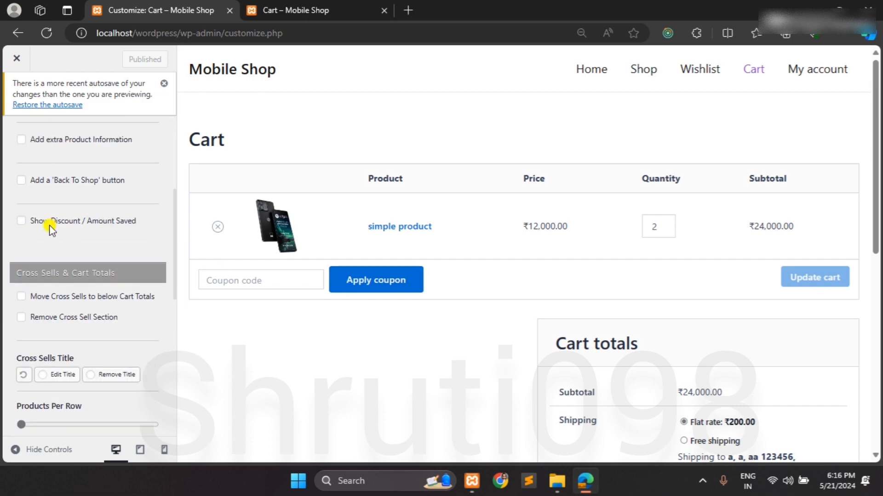
- Try adding a 'Back To Shop' button to the cart page, and turn the option back off
{"action": "scroll", "coordinate": [120, 222], "scroll_direction": "up", "scroll_amount": 1}
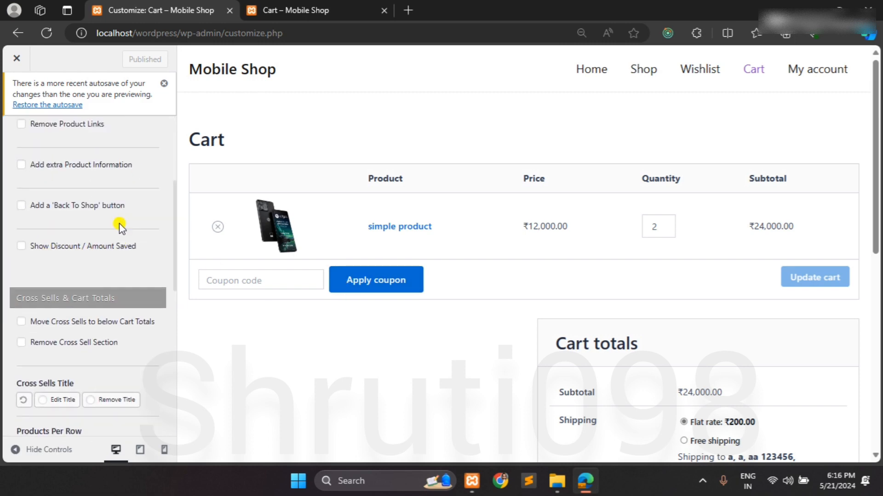
{"action": "left_click", "coordinate": [21, 205]}
{"action": "scroll", "coordinate": [480, 268], "scroll_direction": "down", "scroll_amount": 2}
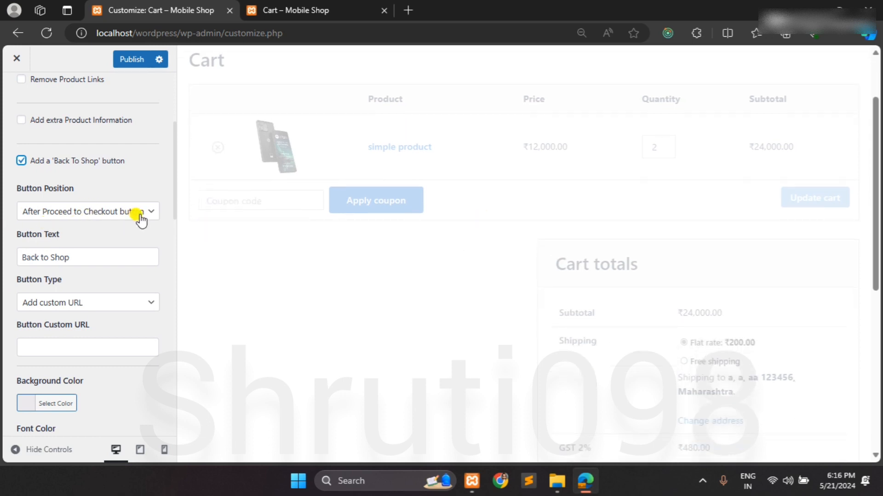
{"action": "scroll", "coordinate": [441, 298], "scroll_direction": "down", "scroll_amount": 5}
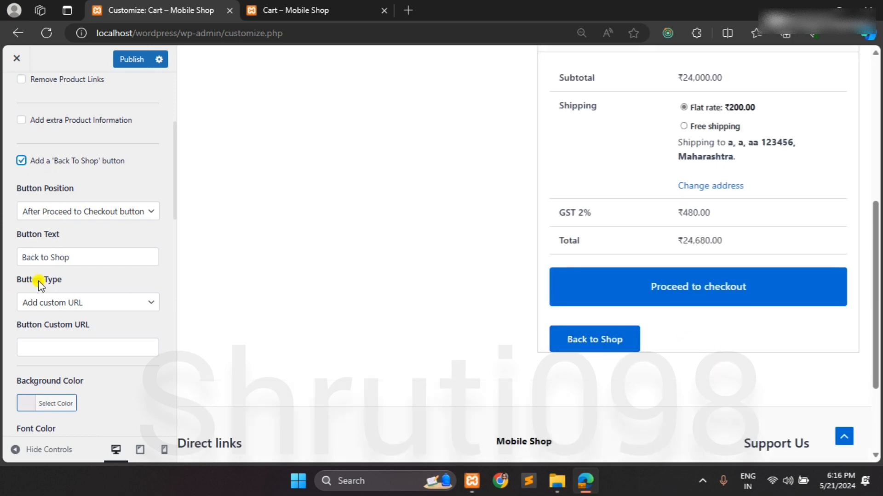
{"action": "left_click", "coordinate": [21, 161]}
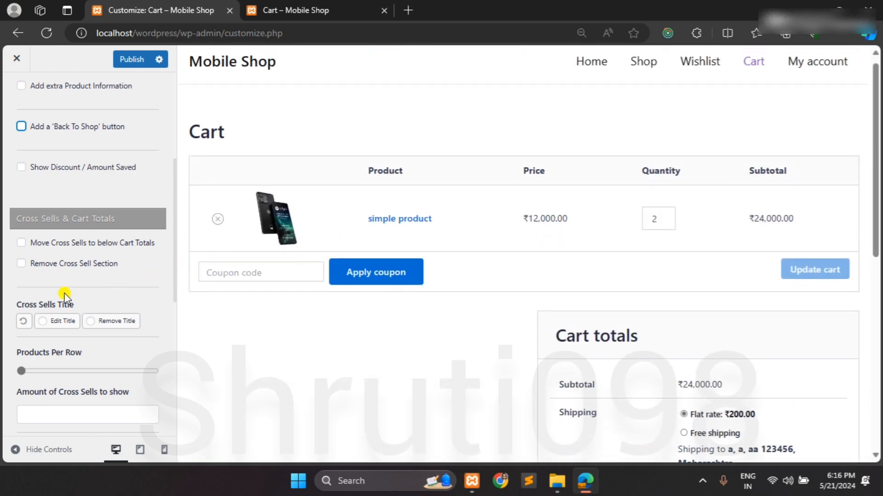
- Turn on showing the discount / amount saved on the cart page
{"action": "scroll", "coordinate": [64, 294], "scroll_direction": "up", "scroll_amount": 1}
{"action": "left_click", "coordinate": [20, 188]}
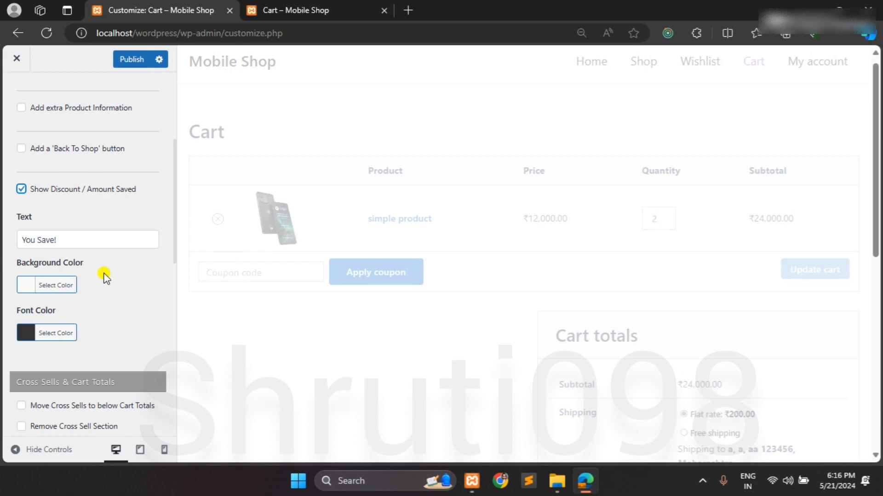
{"action": "scroll", "coordinate": [524, 370], "scroll_direction": "down", "scroll_amount": 2}
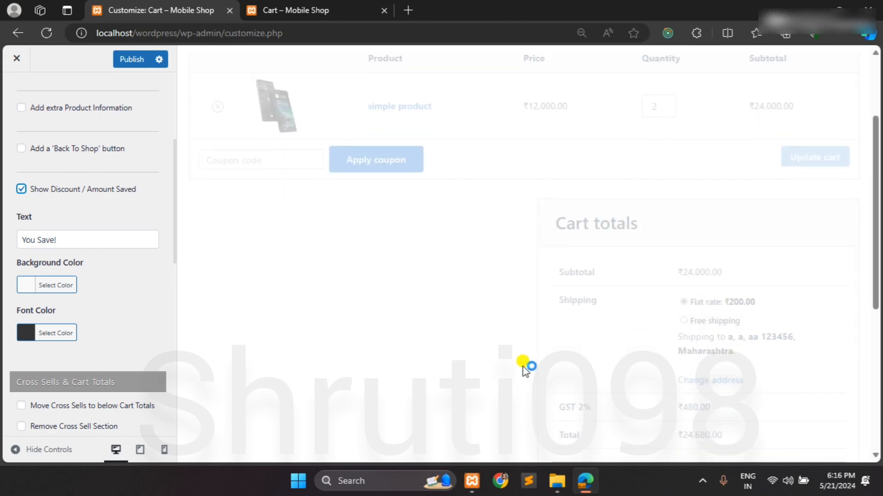
{"action": "scroll", "coordinate": [525, 371], "scroll_direction": "down", "scroll_amount": 2}
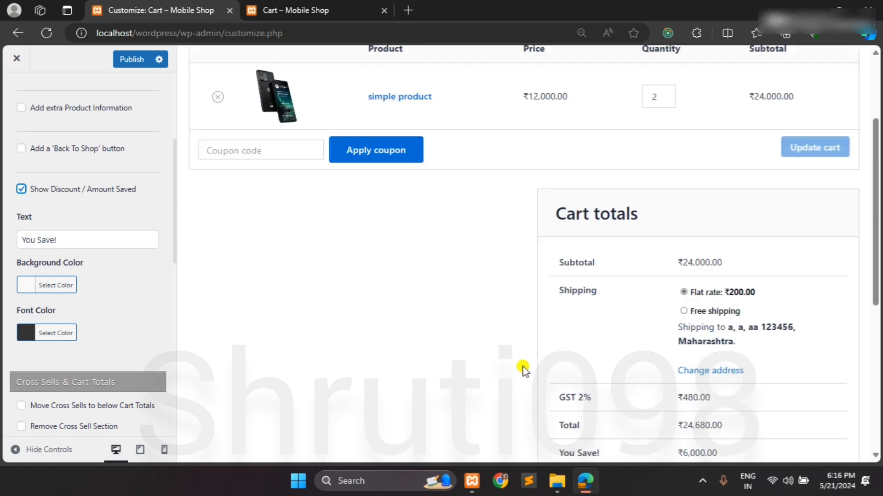
- Examine the "You Save!" row in the previewed cart totals and compare it with its text setting
{"action": "scroll", "coordinate": [524, 370], "scroll_direction": "up", "scroll_amount": 2}
{"action": "scroll", "coordinate": [523, 368], "scroll_direction": "down", "scroll_amount": 3}
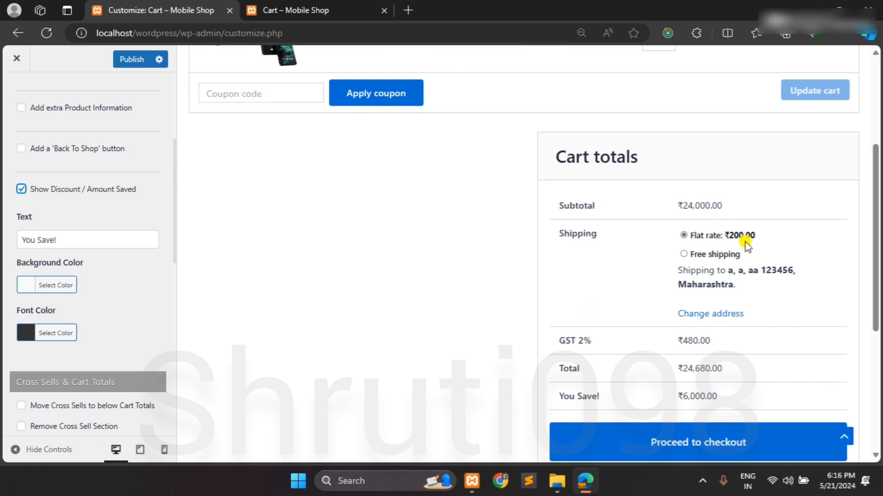
{"action": "scroll", "coordinate": [676, 256], "scroll_direction": "up", "scroll_amount": 1}
{"action": "scroll", "coordinate": [676, 256], "scroll_direction": "down", "scroll_amount": 1}
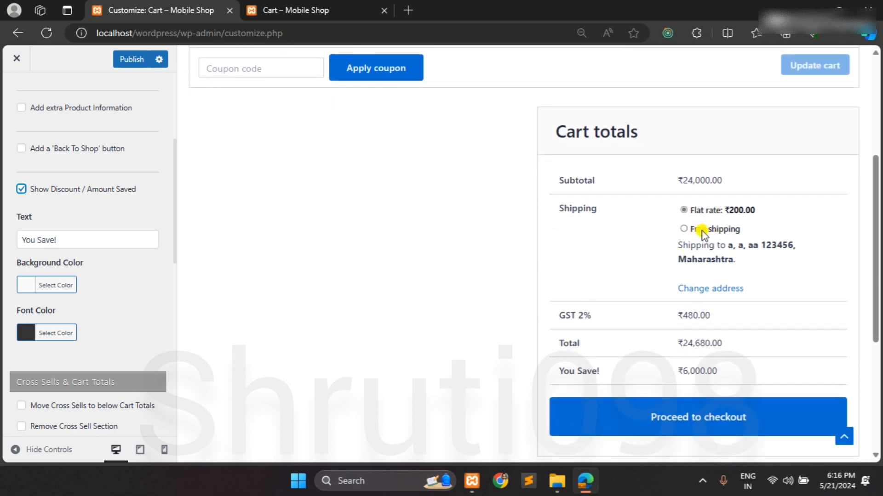
{"action": "scroll", "coordinate": [710, 289], "scroll_direction": "down", "scroll_amount": 3}
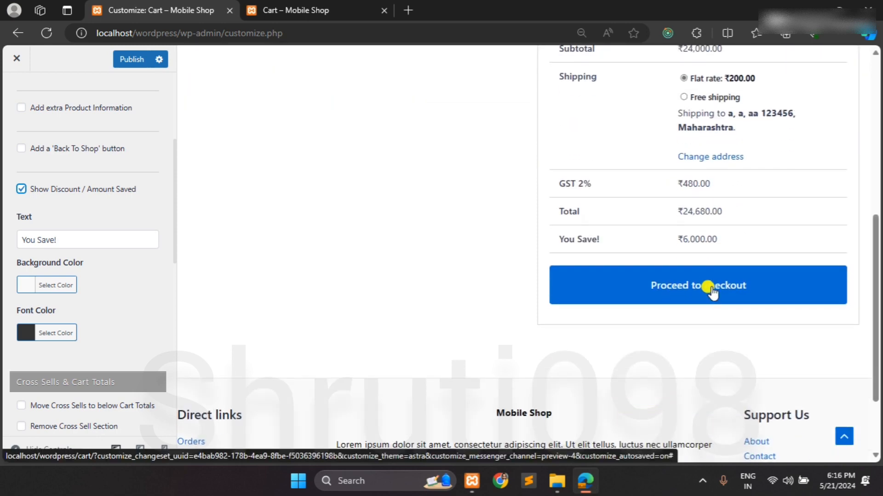
{"action": "scroll", "coordinate": [390, 305], "scroll_direction": "up", "scroll_amount": 1}
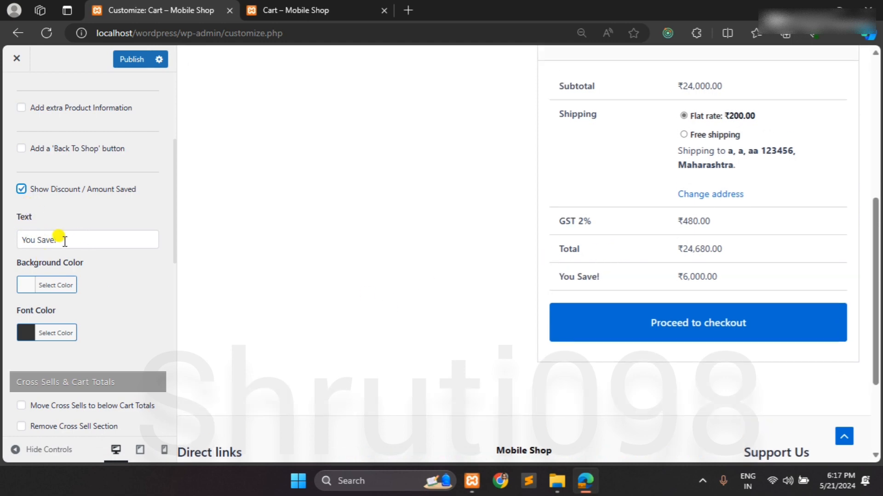
{"action": "left_click_drag", "start_coordinate": [65, 240], "coordinate": [4, 240]}
{"action": "left_click", "coordinate": [536, 276]}
{"action": "left_click_drag", "start_coordinate": [671, 280], "coordinate": [734, 281]}
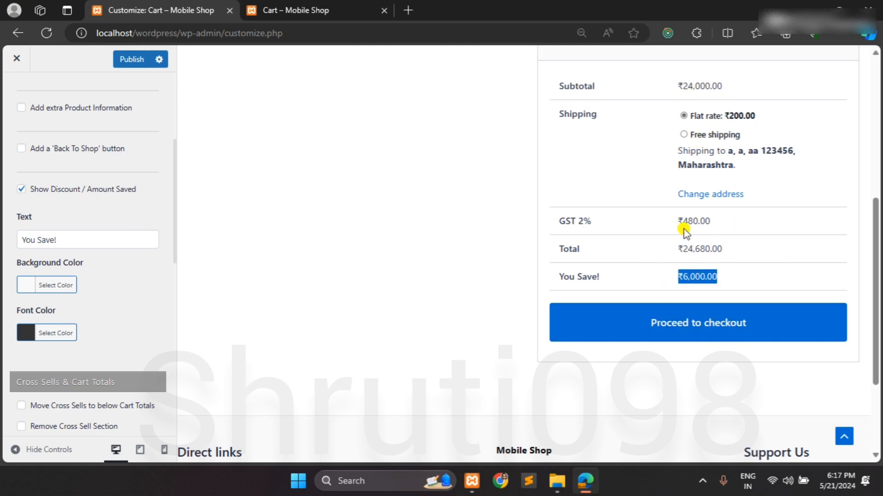
{"action": "left_click", "coordinate": [422, 240]}
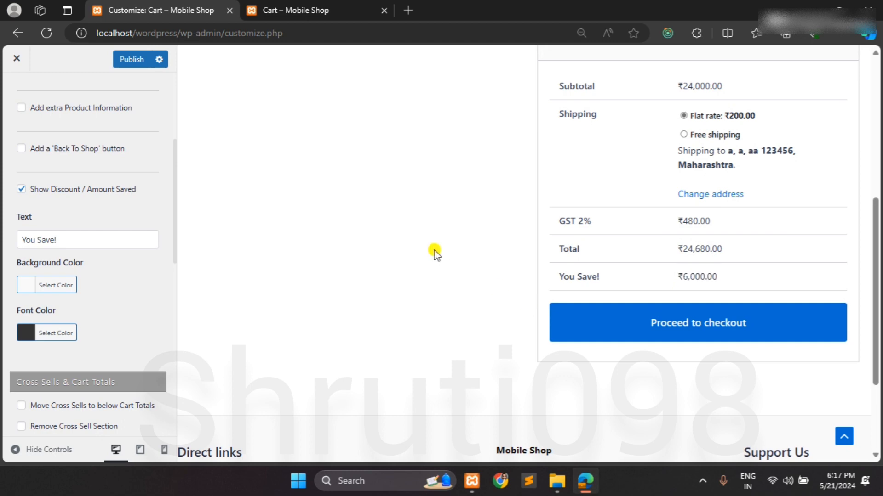
- Enable moving the cross-sells to below the cart totals
{"action": "scroll", "coordinate": [68, 301], "scroll_direction": "down", "scroll_amount": 2}
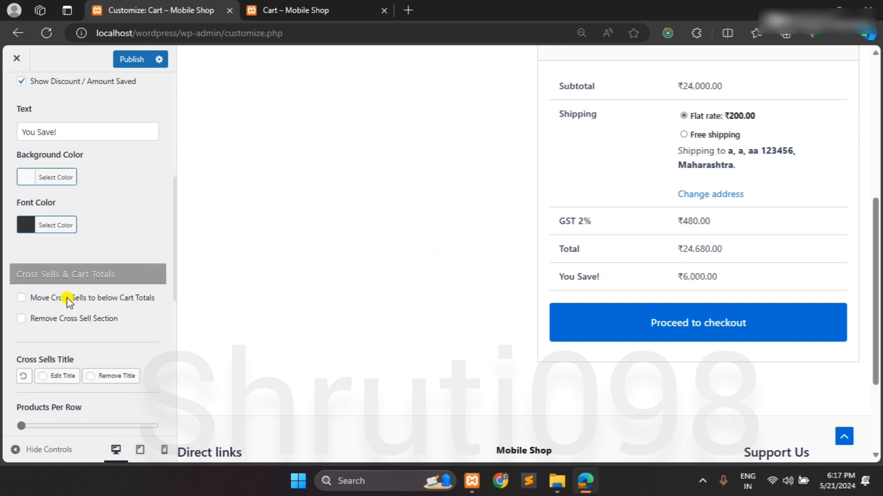
{"action": "scroll", "coordinate": [68, 297], "scroll_direction": "down", "scroll_amount": 1}
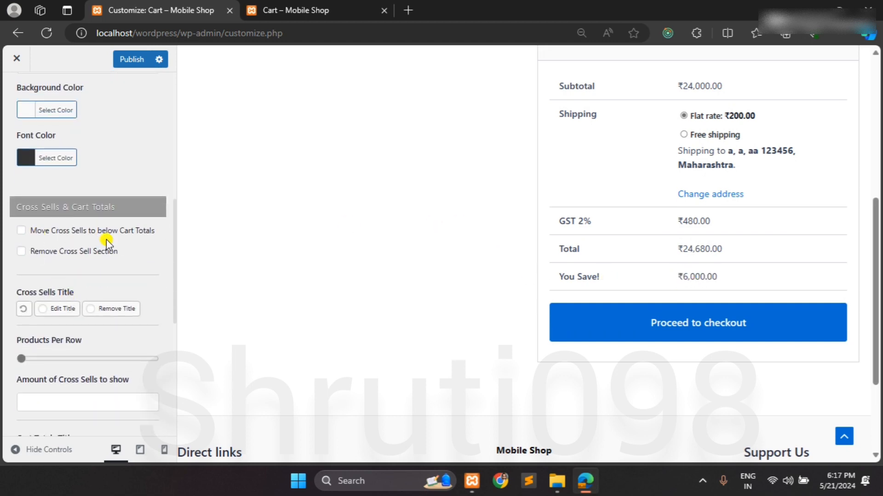
{"action": "scroll", "coordinate": [210, 250], "scroll_direction": "up", "scroll_amount": 4}
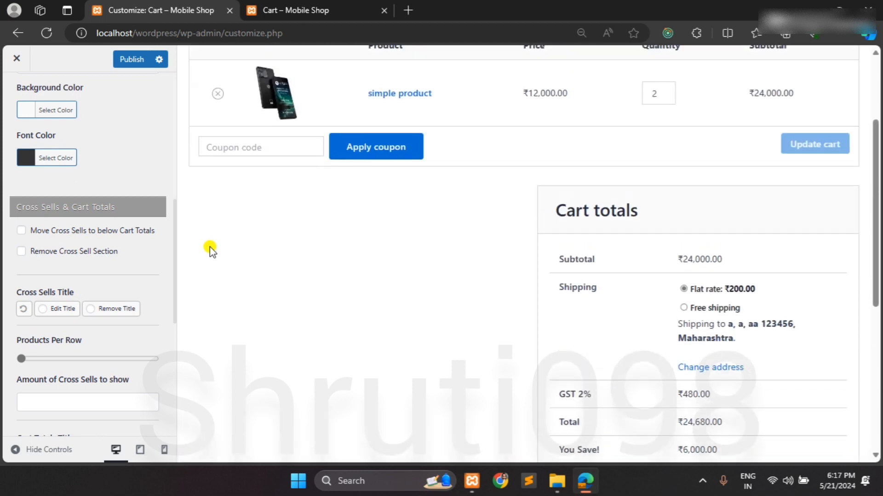
{"action": "left_click", "coordinate": [22, 231]}
- Remove the simple product from the cart preview to bring up the empty cart page
{"action": "scroll", "coordinate": [460, 343], "scroll_direction": "down", "scroll_amount": 4}
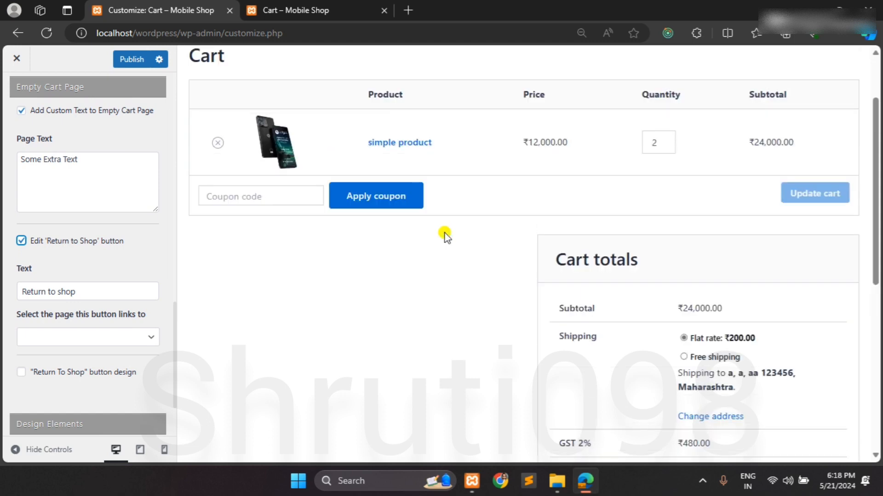
{"action": "left_click", "coordinate": [217, 143]}
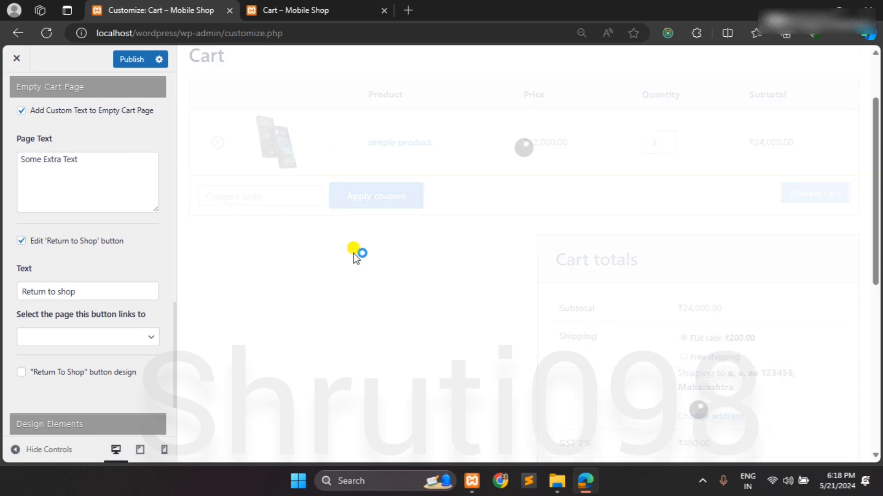
- Examine the Empty Cart Page settings for the custom page text and the 'Return to Shop' button against the empty cart preview
{"action": "scroll", "coordinate": [72, 204], "scroll_direction": "up", "scroll_amount": 2}
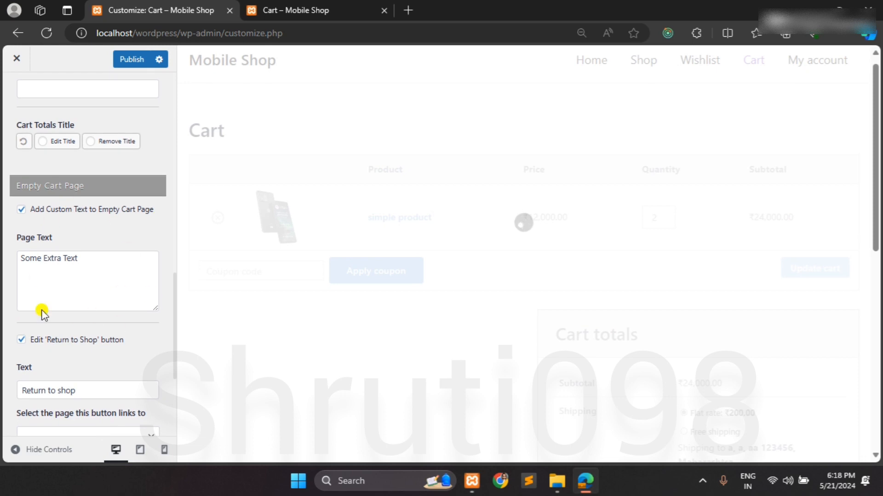
{"action": "scroll", "coordinate": [99, 291], "scroll_direction": "down", "scroll_amount": 3}
{"action": "scroll", "coordinate": [98, 294], "scroll_direction": "up", "scroll_amount": 3}
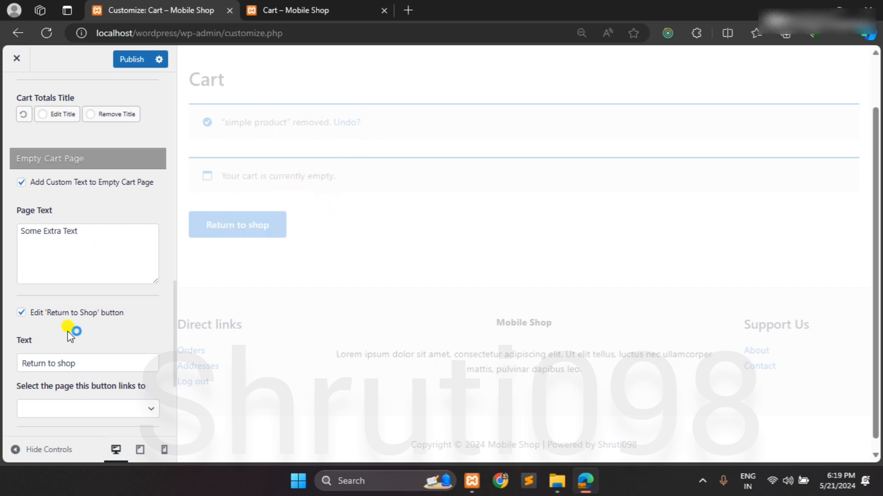
{"action": "scroll", "coordinate": [73, 325], "scroll_direction": "down", "scroll_amount": 2}
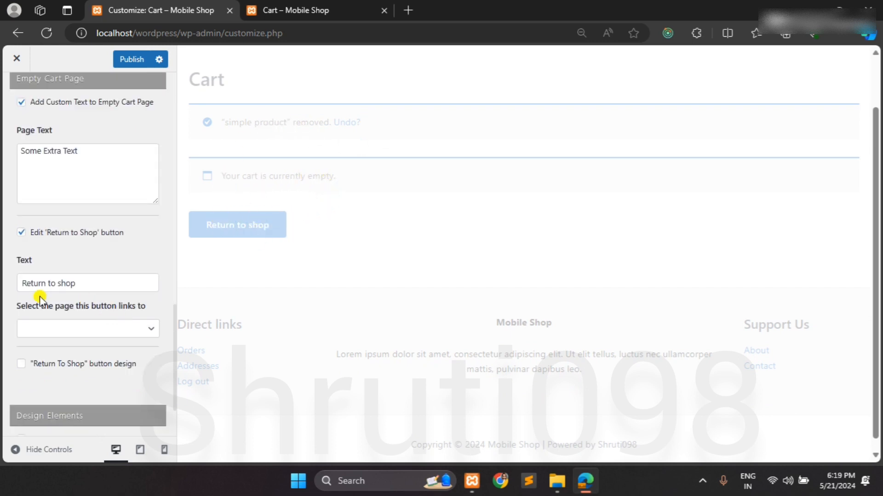
{"action": "left_click", "coordinate": [74, 283]}
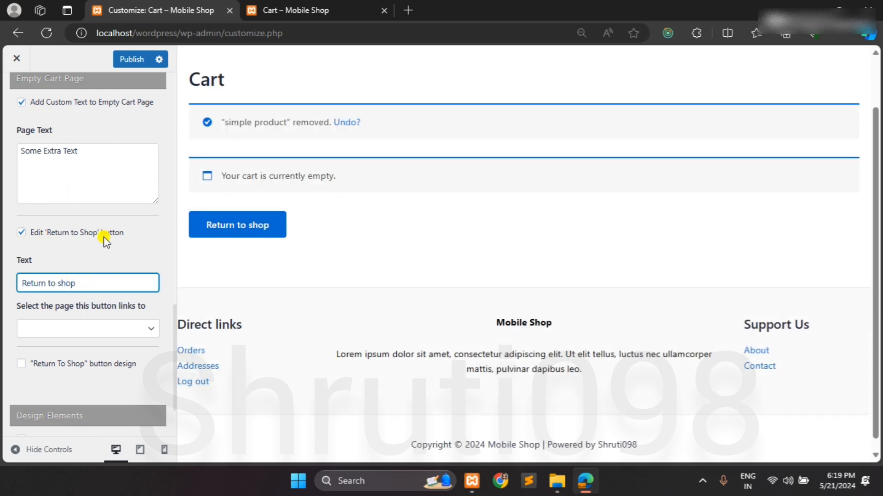
{"action": "scroll", "coordinate": [89, 307], "scroll_direction": "down", "scroll_amount": 3}
{"action": "scroll", "coordinate": [89, 307], "scroll_direction": "up", "scroll_amount": 1}
{"action": "scroll", "coordinate": [79, 186], "scroll_direction": "up", "scroll_amount": 1}
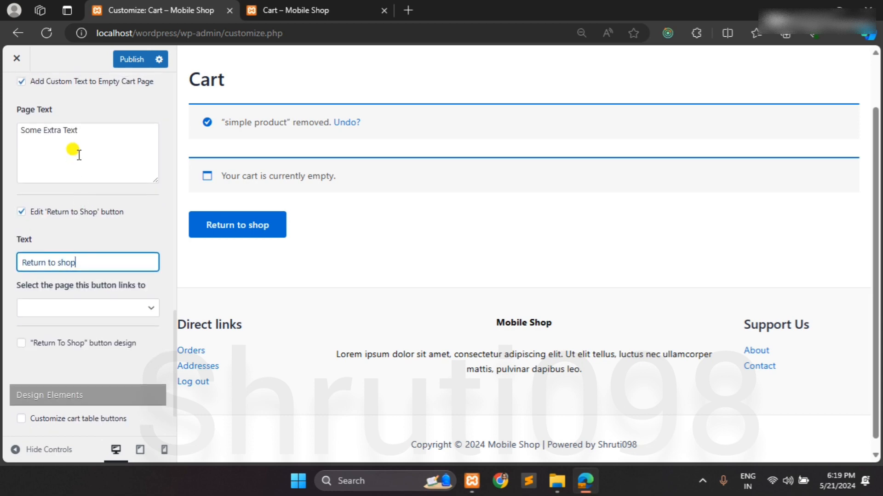
- Replace the empty cart page text with the message copied from the preview, "Your cart is currently empty."
{"action": "left_click_drag", "start_coordinate": [214, 176], "coordinate": [355, 182]}
{"action": "key", "text": "ctrl+c"}
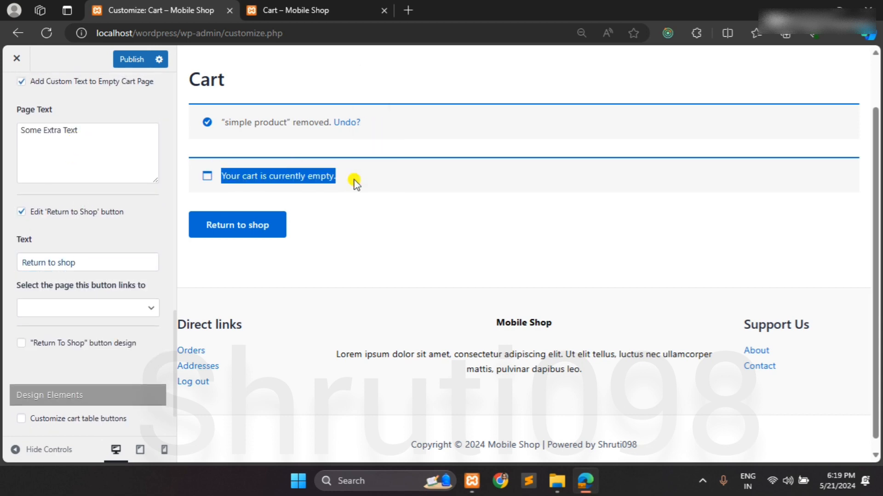
{"action": "left_click_drag", "start_coordinate": [87, 130], "coordinate": [3, 127]}
{"action": "key", "text": "ctrl+v"}
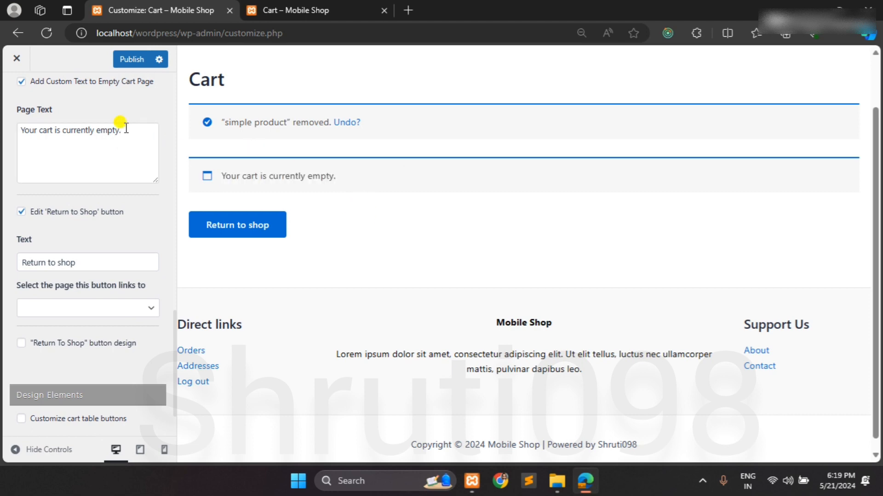
{"action": "scroll", "coordinate": [109, 152], "scroll_direction": "down", "scroll_amount": 1}
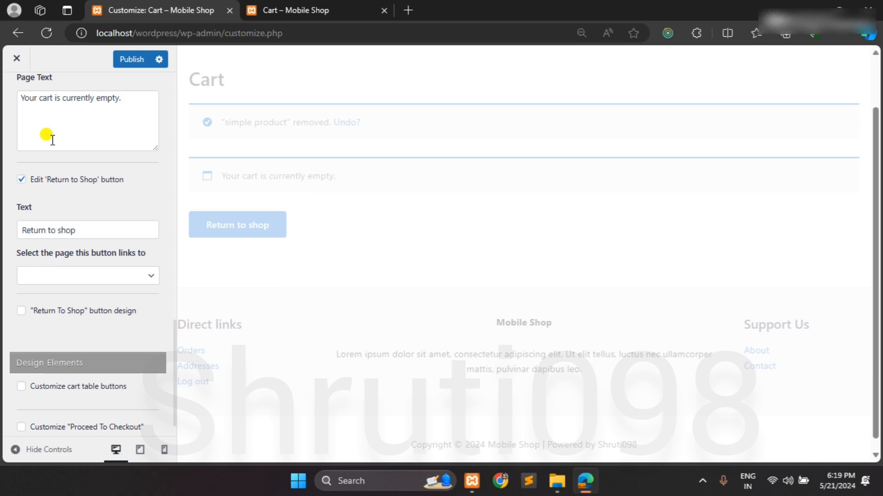
- Change the empty cart page text to "Add Products in cart"
{"action": "scroll", "coordinate": [52, 140], "scroll_direction": "up", "scroll_amount": 1}
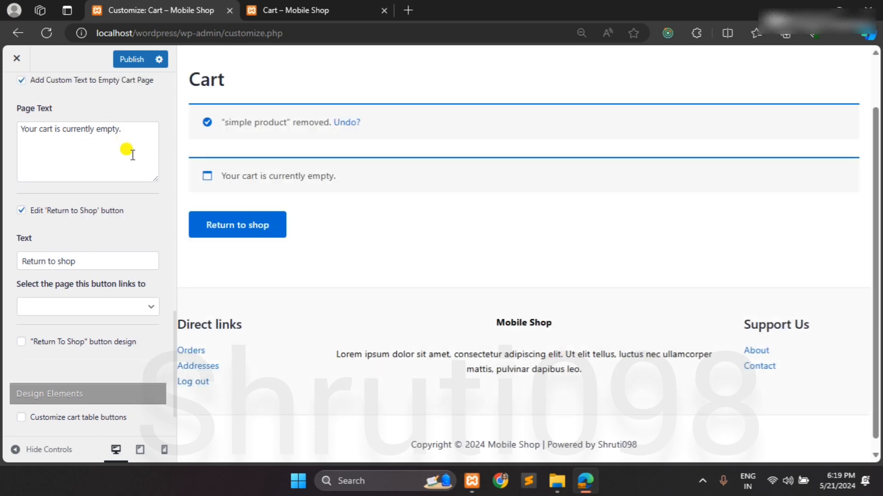
{"action": "left_click_drag", "start_coordinate": [126, 148], "coordinate": [2, 138]}
{"action": "key", "text": "BackSpace"}
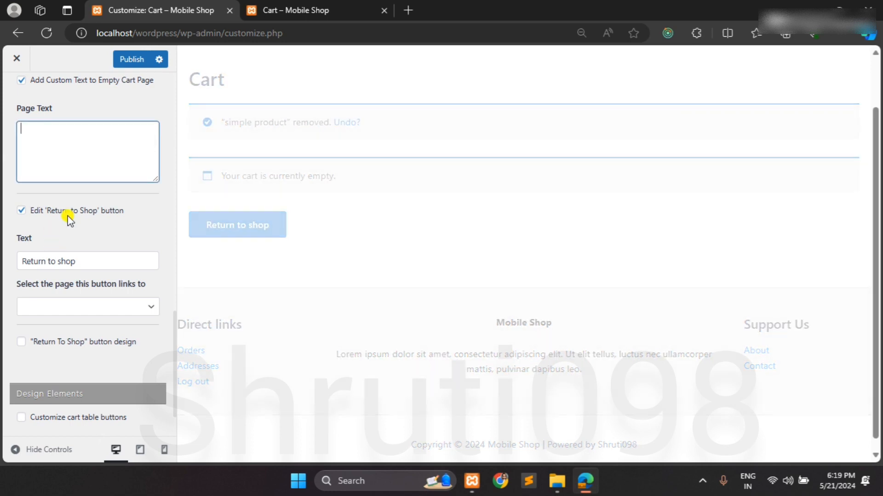
{"action": "scroll", "coordinate": [87, 219], "scroll_direction": "down", "scroll_amount": 1}
{"action": "left_click", "coordinate": [78, 126]}
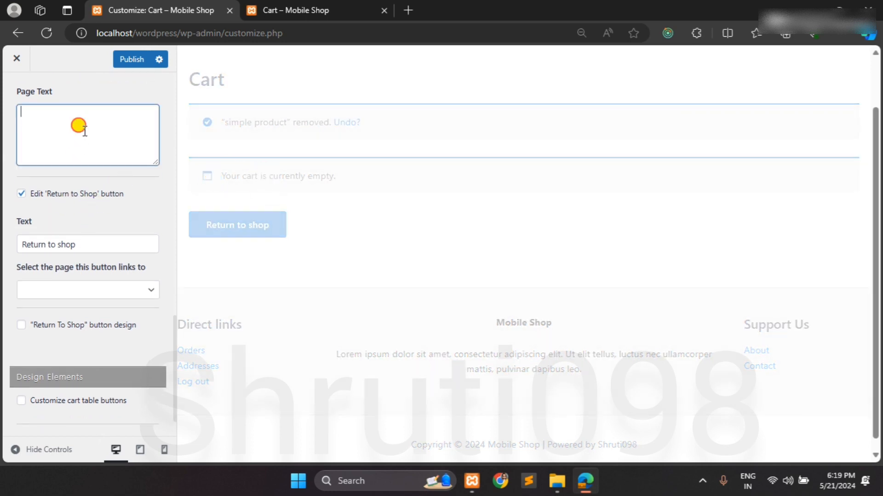
{"action": "type", "text": "Add Products in cart"}
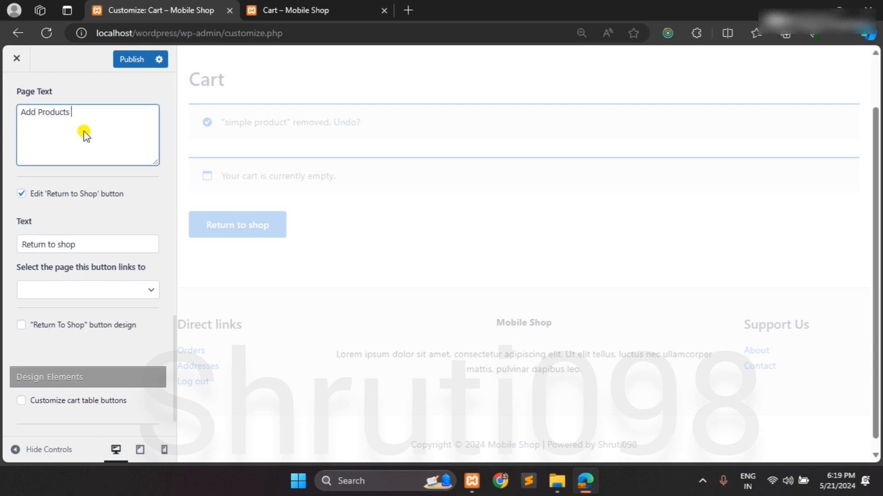
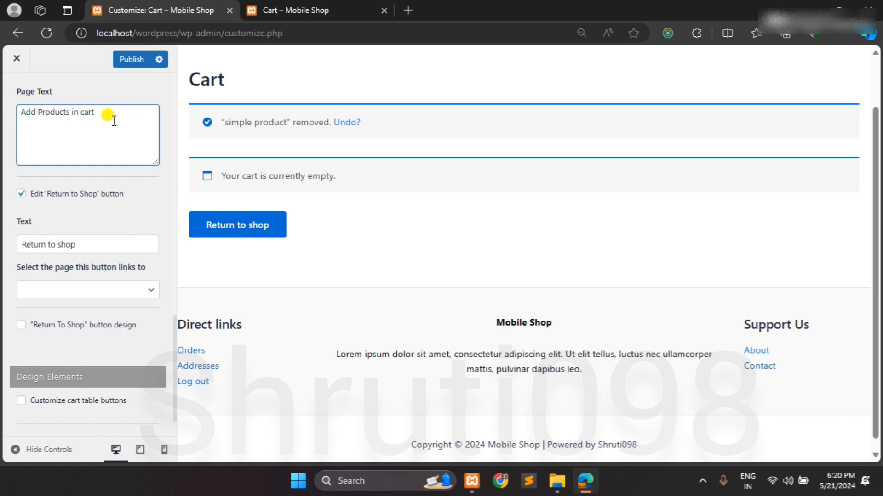
- Try the previewed "Return to shop" button, then clear the page text and turn off custom text for the empty cart page
{"action": "scroll", "coordinate": [227, 188], "scroll_direction": "up", "scroll_amount": 2}
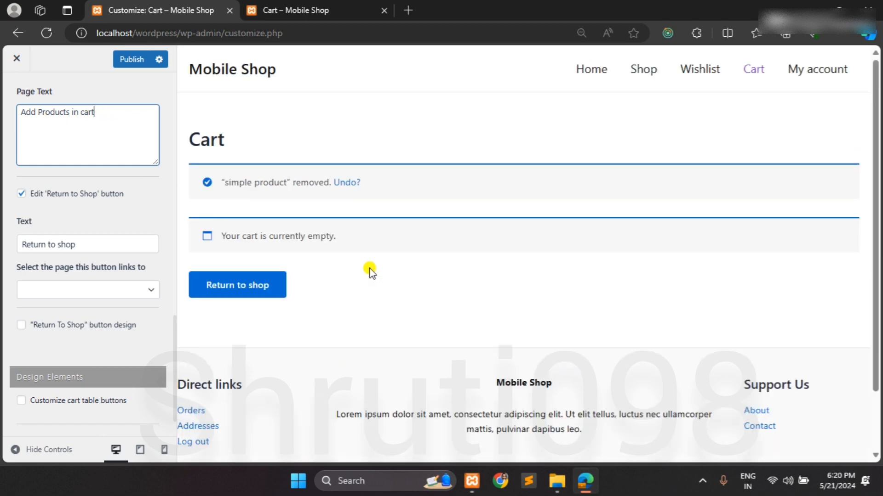
{"action": "left_click", "coordinate": [244, 285]}
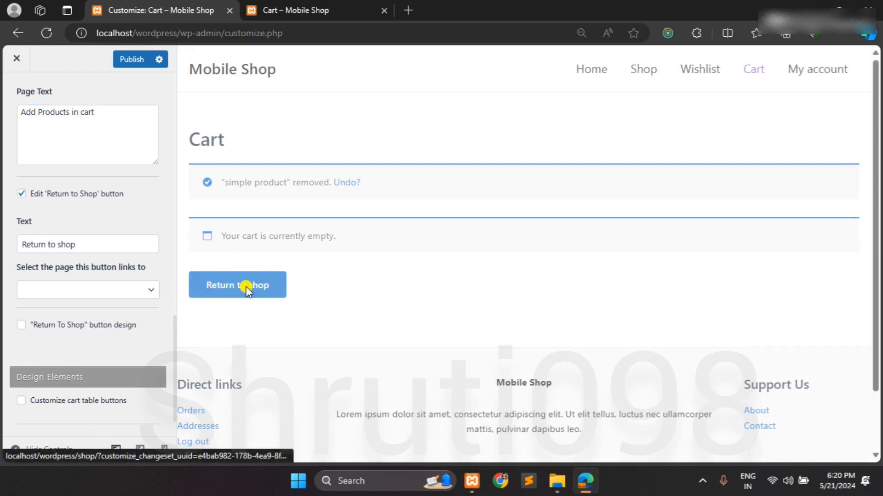
{"action": "left_click_drag", "start_coordinate": [95, 112], "coordinate": [2, 110]}
{"action": "key", "text": "BackSpace"}
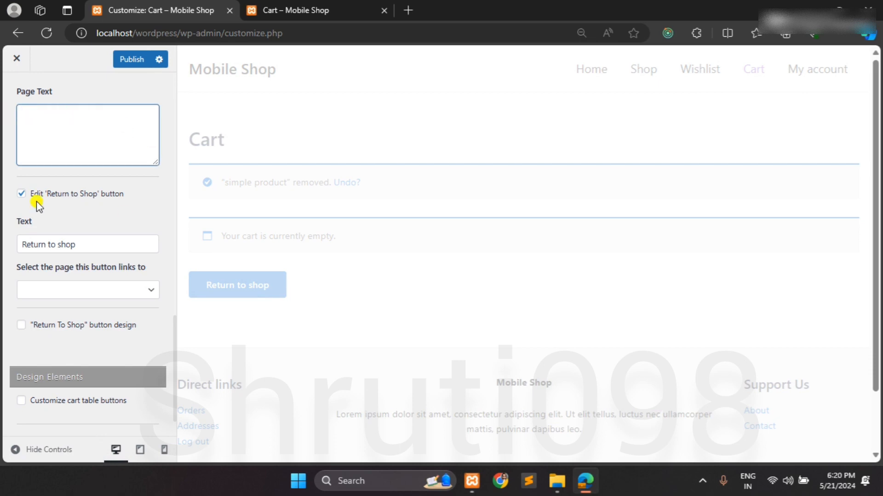
{"action": "scroll", "coordinate": [23, 165], "scroll_direction": "up", "scroll_amount": 2}
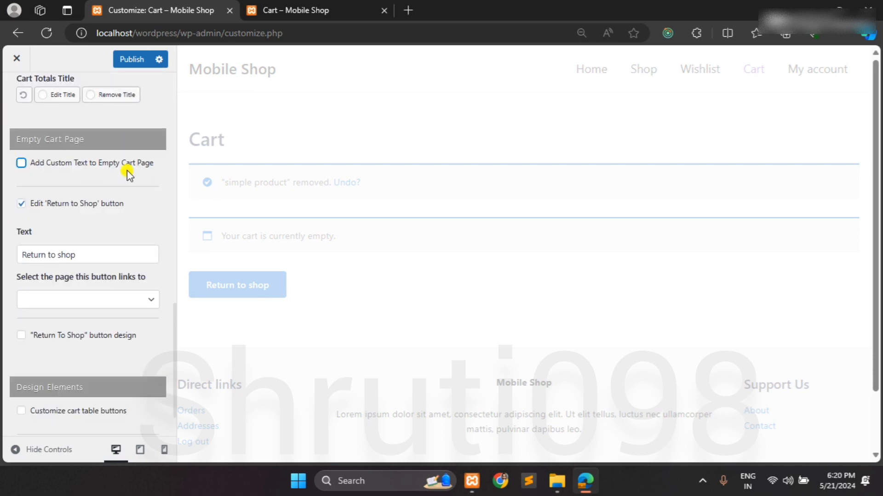
- Link the empty cart page's "Return to shop" button to the Shop page
{"action": "scroll", "coordinate": [151, 186], "scroll_direction": "down", "scroll_amount": 1}
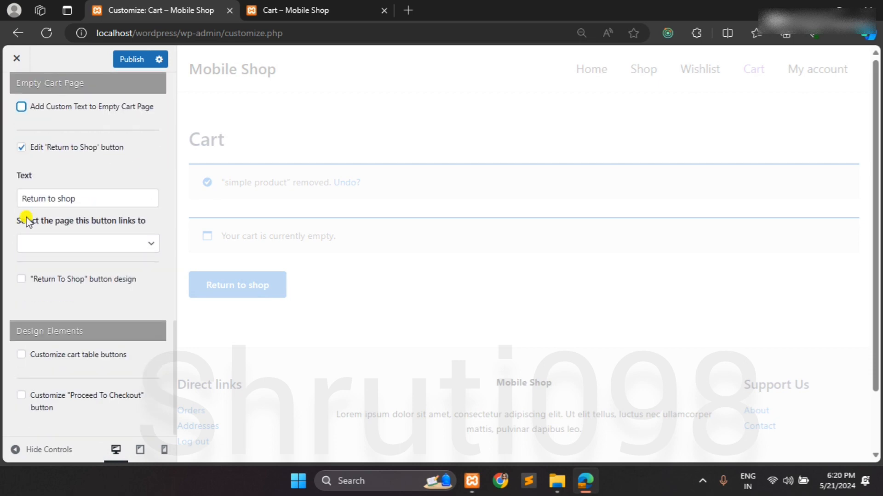
{"action": "left_click", "coordinate": [44, 243]}
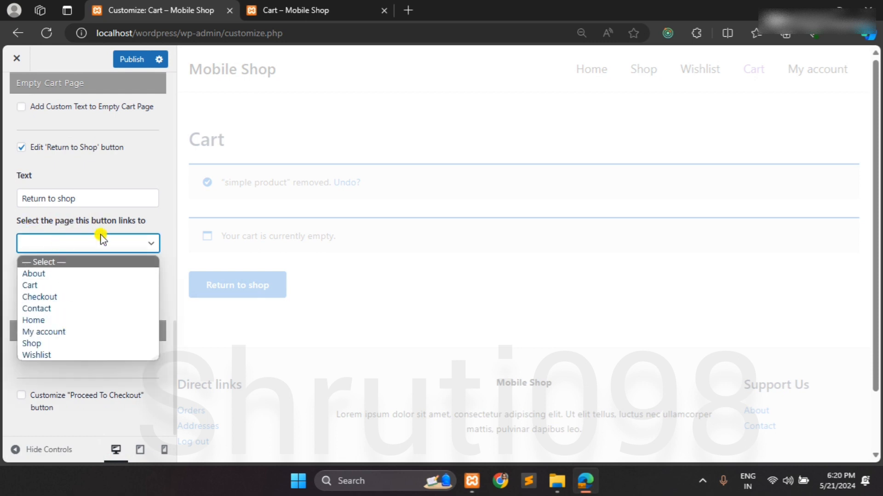
{"action": "left_click", "coordinate": [61, 343]}
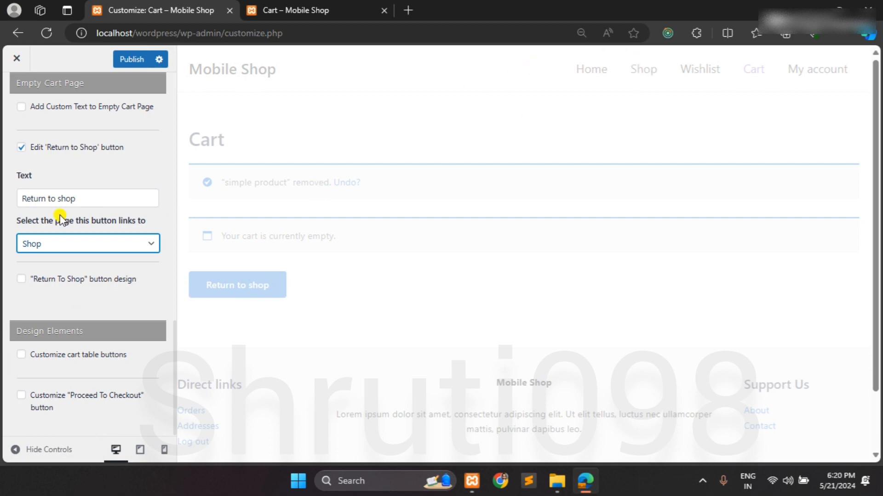
- Enable the "Return To Shop" button design and set its background color to purple #8224e3
{"action": "left_click", "coordinate": [119, 281]}
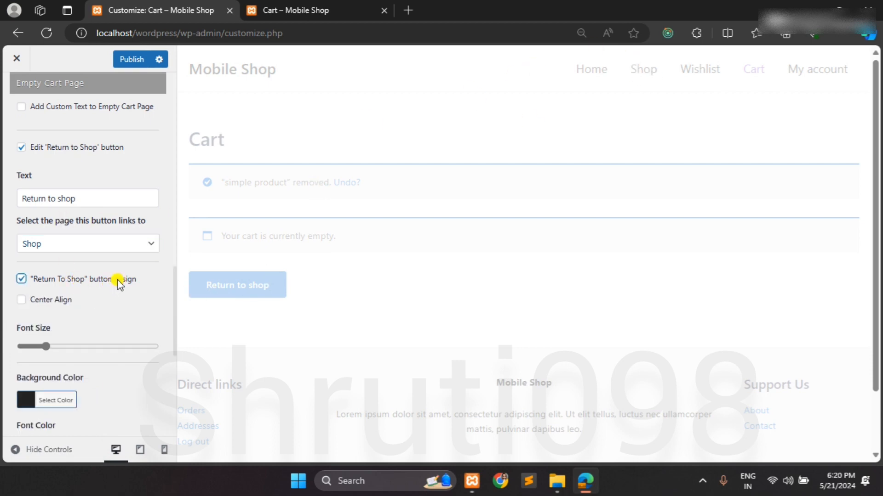
{"action": "scroll", "coordinate": [28, 394], "scroll_direction": "down", "scroll_amount": 2}
{"action": "scroll", "coordinate": [95, 338], "scroll_direction": "down", "scroll_amount": 3}
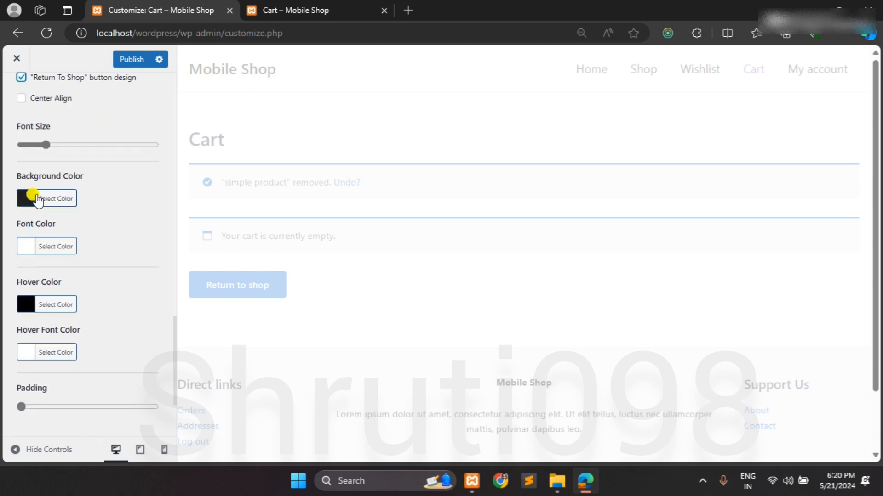
{"action": "left_click", "coordinate": [33, 197]}
{"action": "left_click", "coordinate": [125, 336]}
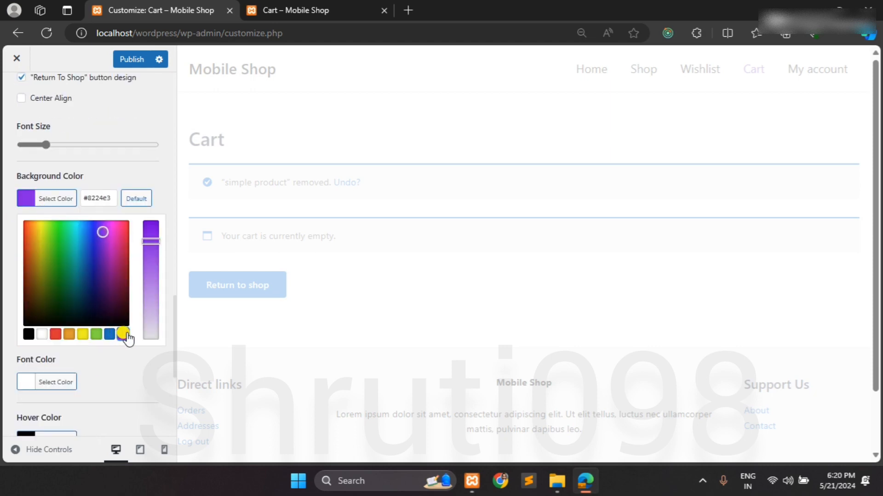
{"action": "left_click", "coordinate": [158, 192]}
- Set the "Return To Shop" button's hover color to black #000000
{"action": "scroll", "coordinate": [44, 238], "scroll_direction": "down", "scroll_amount": 2}
{"action": "left_click", "coordinate": [44, 238]}
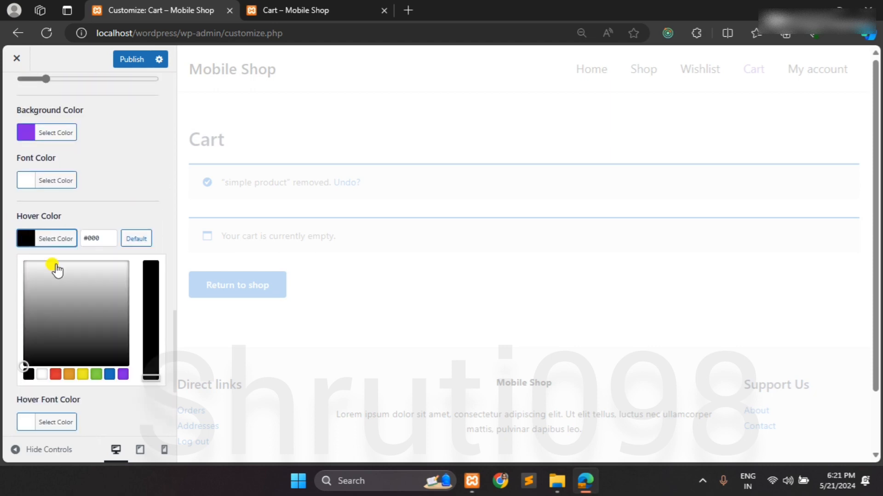
{"action": "left_click", "coordinate": [28, 375]}
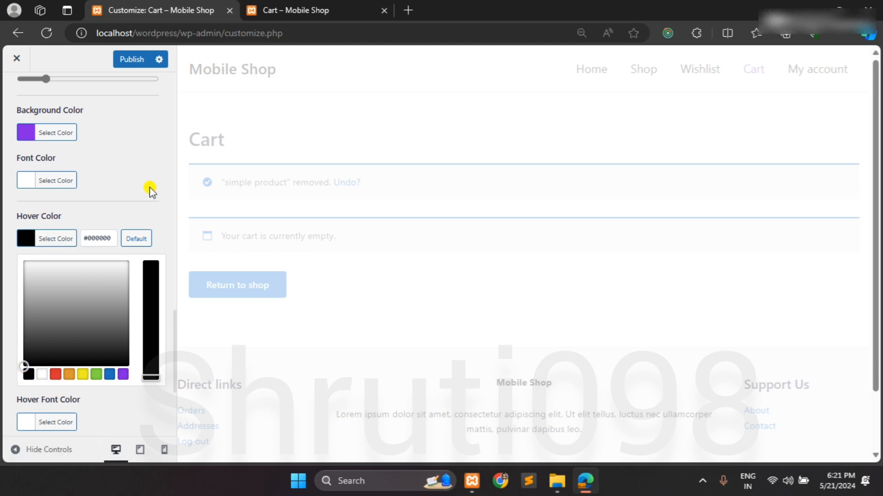
{"action": "left_click", "coordinate": [87, 214]}
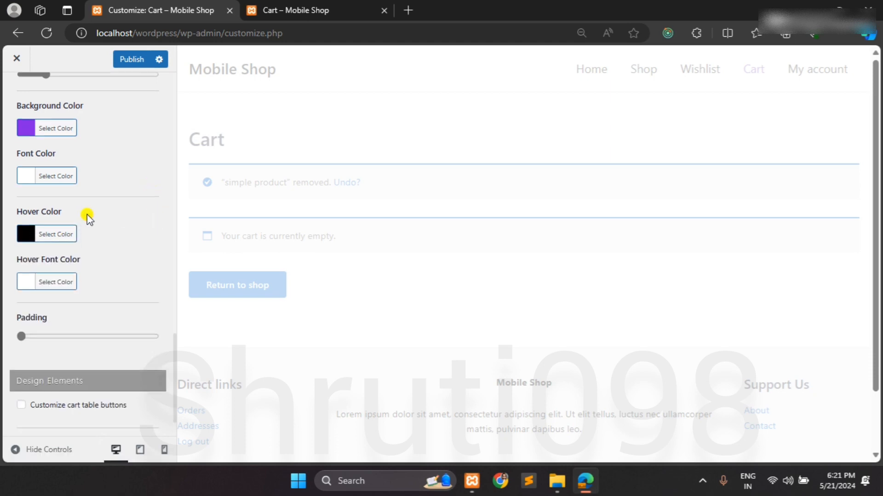
{"action": "scroll", "coordinate": [87, 214], "scroll_direction": "down", "scroll_amount": 1}
{"action": "scroll", "coordinate": [106, 262], "scroll_direction": "down", "scroll_amount": 1}
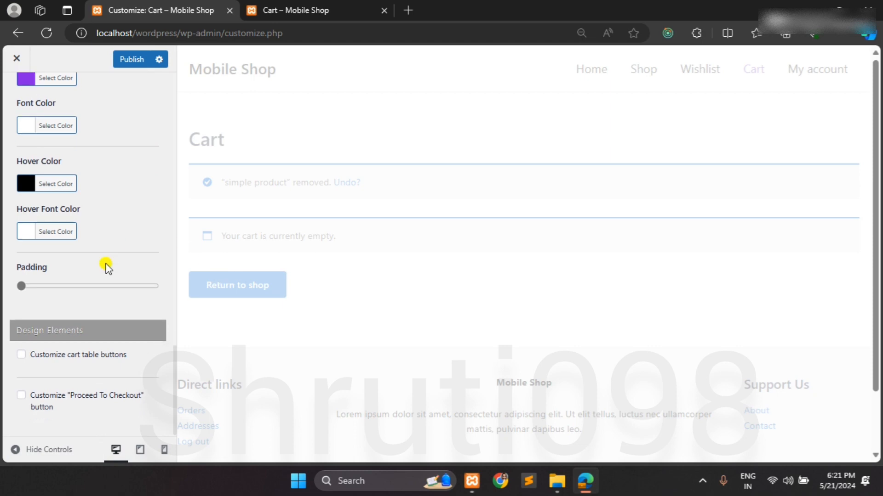
{"action": "scroll", "coordinate": [106, 262], "scroll_direction": "up", "scroll_amount": 3}
{"action": "scroll", "coordinate": [88, 288], "scroll_direction": "down", "scroll_amount": 3}
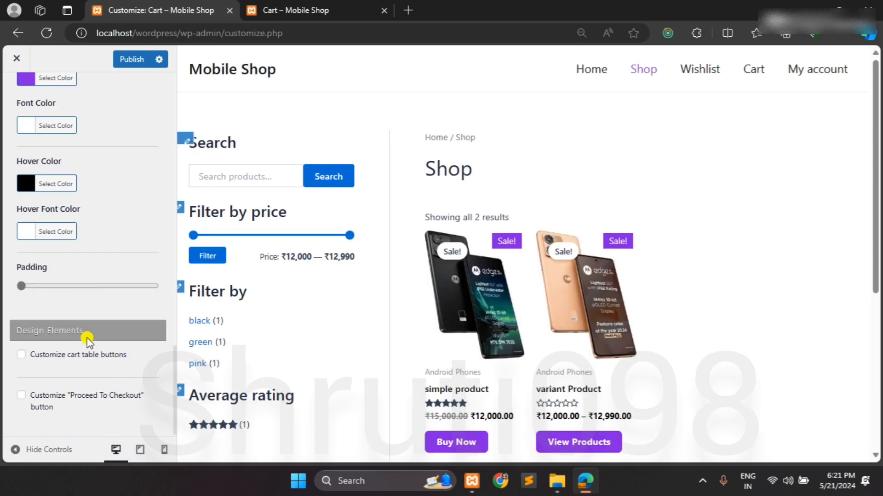
- Go back from the previewed Shop page to the Cart page to check the restyled "Return to shop" button
{"action": "scroll", "coordinate": [460, 340], "scroll_direction": "down", "scroll_amount": 2}
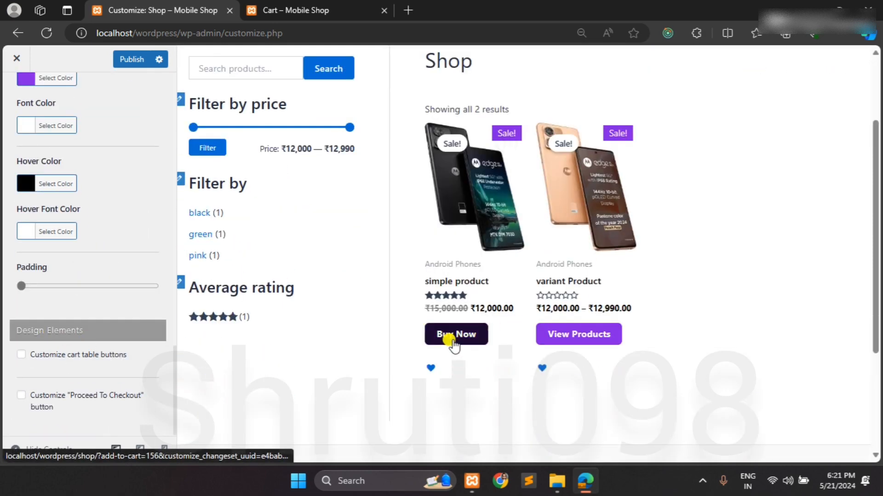
{"action": "scroll", "coordinate": [453, 338], "scroll_direction": "up", "scroll_amount": 2}
{"action": "left_click", "coordinate": [752, 69]}
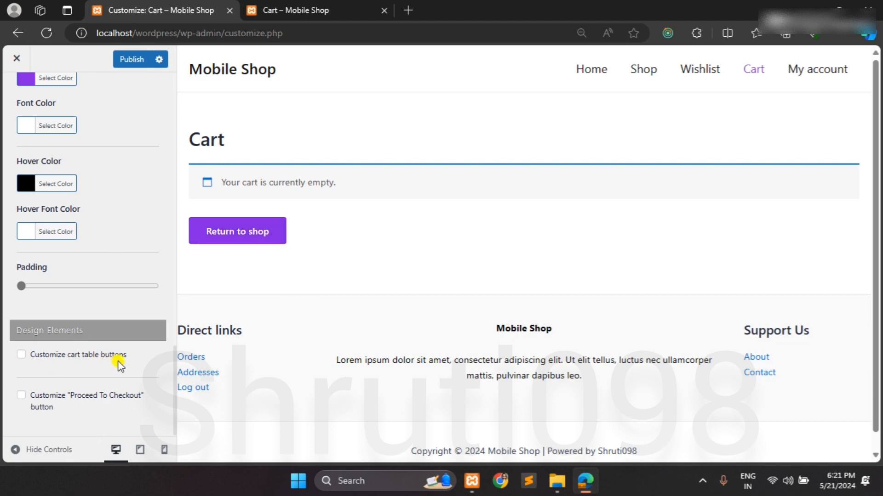
- Enable customizing the cart table buttons under Design Elements
{"action": "left_click", "coordinate": [37, 358]}
{"action": "scroll", "coordinate": [74, 363], "scroll_direction": "down", "scroll_amount": 3}
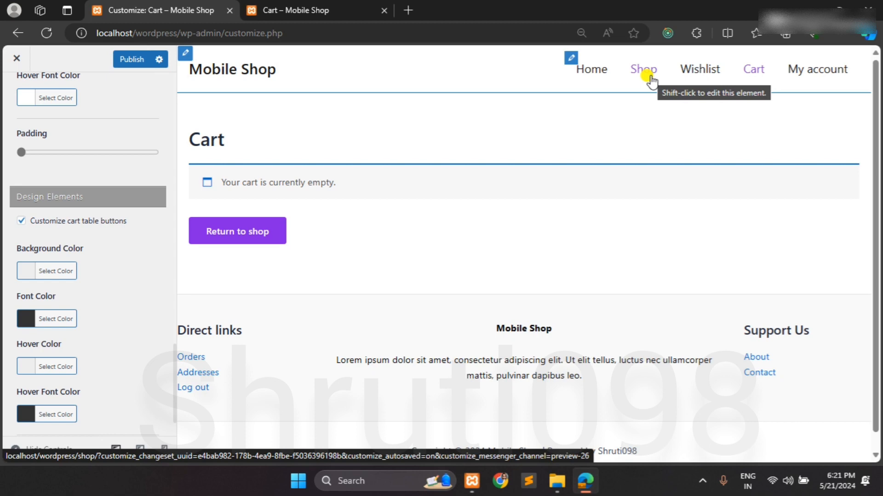
- Add the simple product to the cart from the Shop page in the preview
{"action": "left_click", "coordinate": [651, 78]}
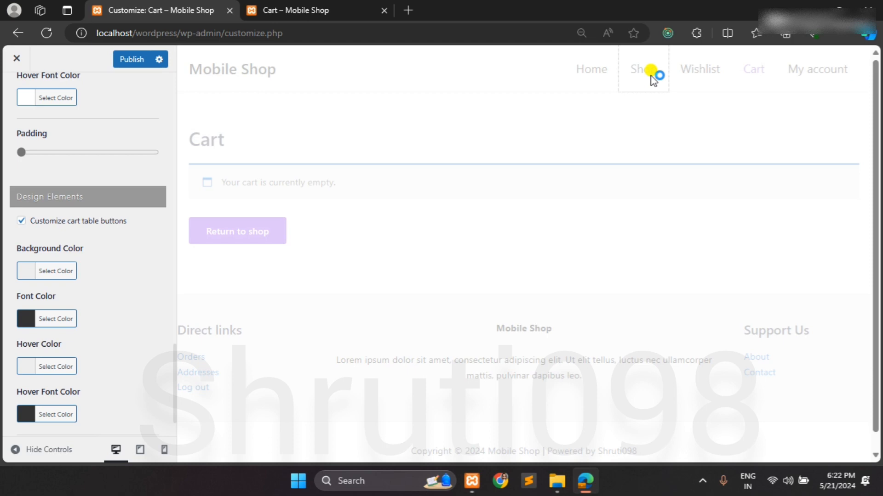
{"action": "scroll", "coordinate": [611, 339], "scroll_direction": "down", "scroll_amount": 2}
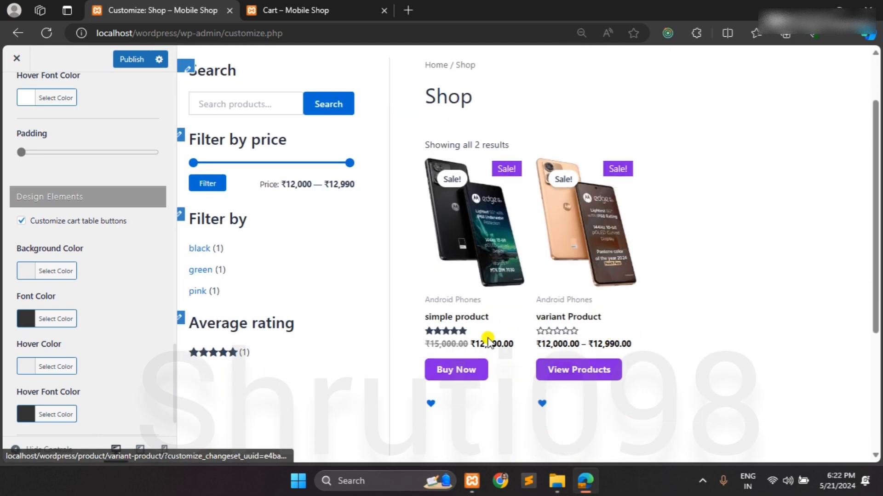
{"action": "left_click", "coordinate": [454, 372]}
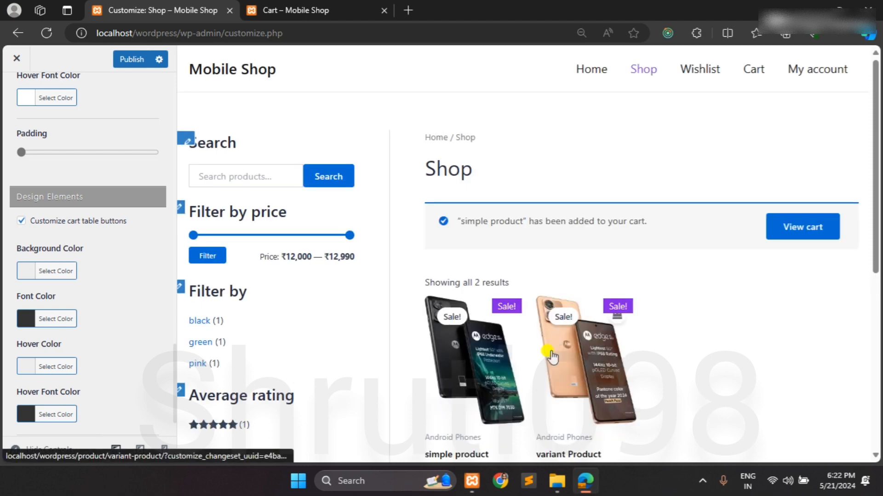
{"action": "scroll", "coordinate": [458, 295], "scroll_direction": "down", "scroll_amount": 4}
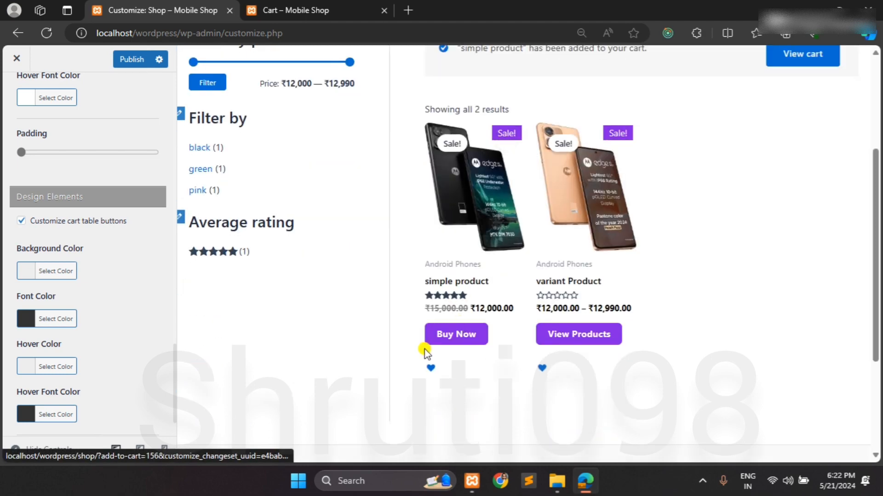
- View the cart from the added-to-cart notice on the previewed Shop page and bring its table buttons into view
{"action": "scroll", "coordinate": [528, 315], "scroll_direction": "up", "scroll_amount": 3}
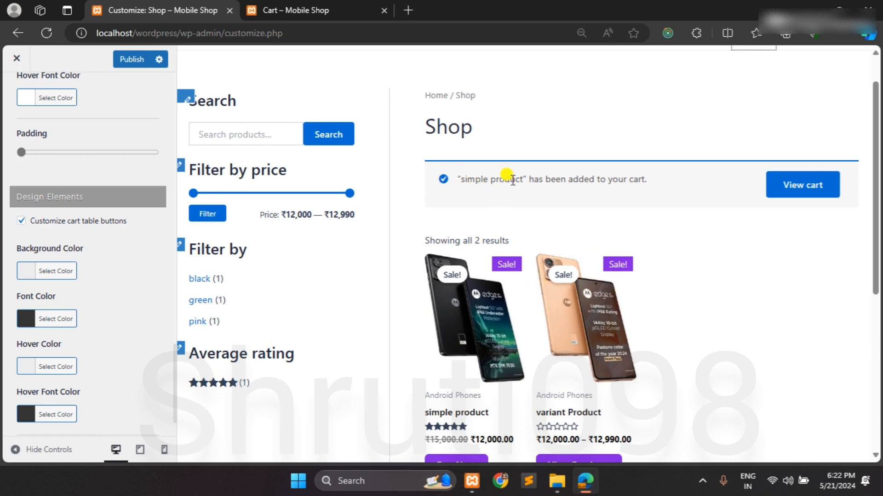
{"action": "scroll", "coordinate": [627, 182], "scroll_direction": "up", "scroll_amount": 1}
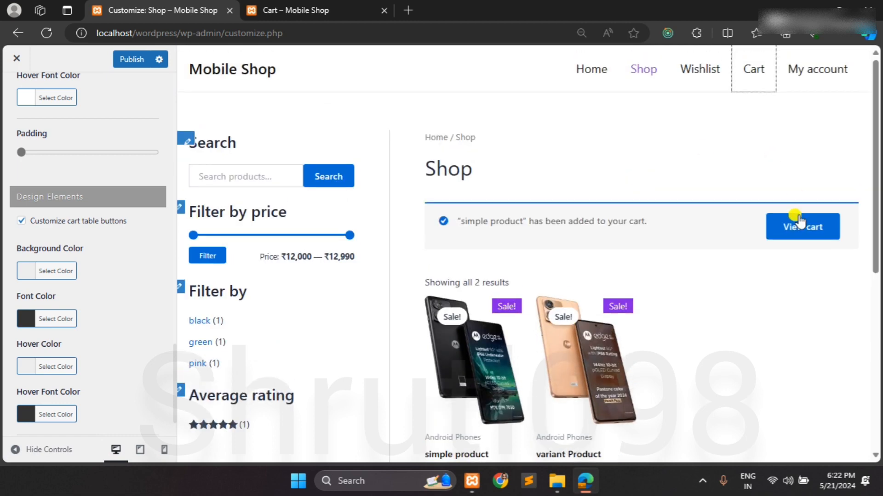
{"action": "left_click", "coordinate": [534, 237]}
{"action": "scroll", "coordinate": [533, 234], "scroll_direction": "down", "scroll_amount": 4}
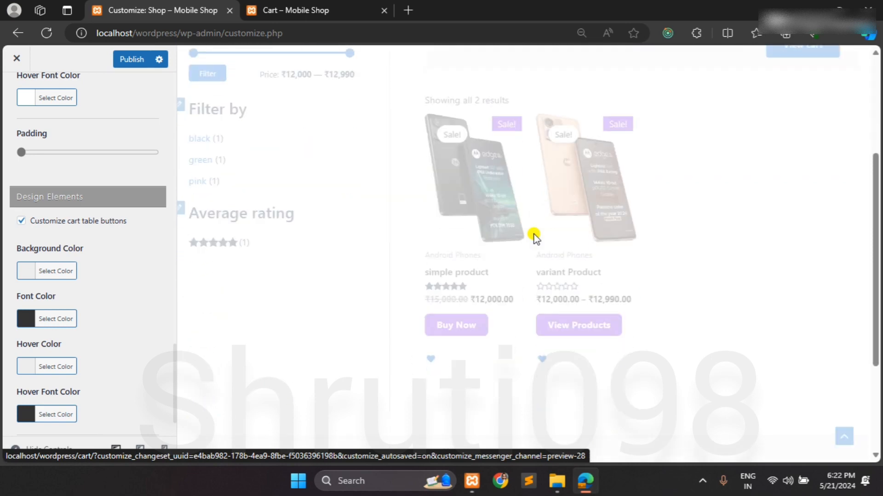
{"action": "scroll", "coordinate": [87, 309], "scroll_direction": "down", "scroll_amount": 1}
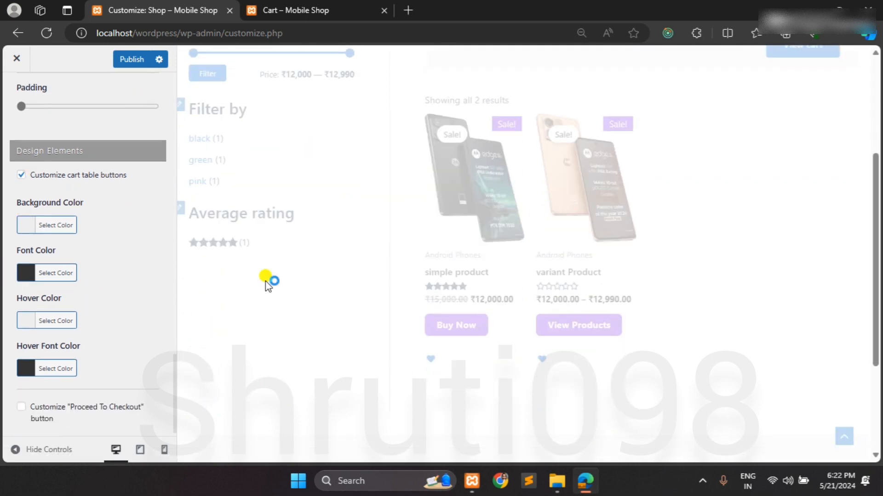
{"action": "scroll", "coordinate": [290, 290], "scroll_direction": "down", "scroll_amount": 1}
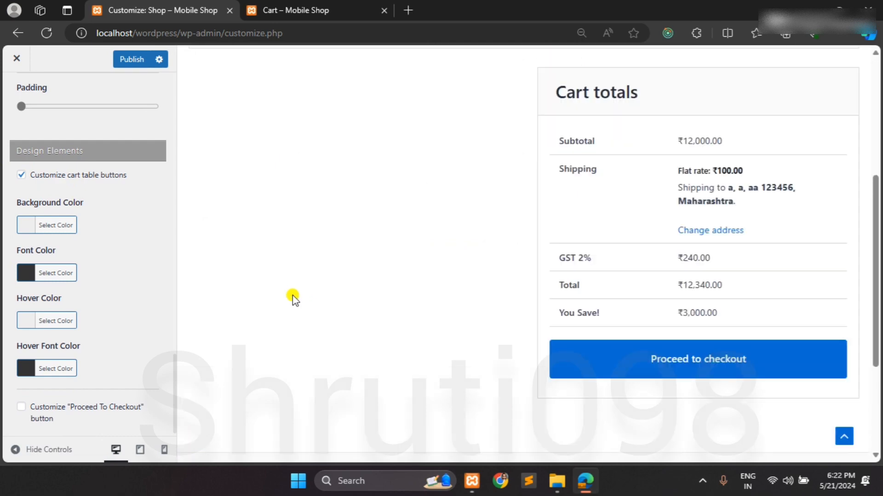
{"action": "scroll", "coordinate": [293, 298], "scroll_direction": "up", "scroll_amount": 5}
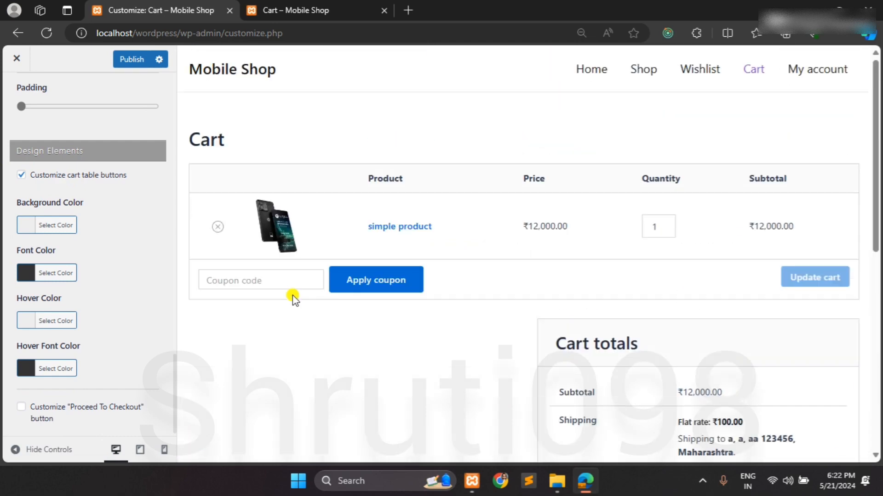
{"action": "scroll", "coordinate": [455, 313], "scroll_direction": "down", "scroll_amount": 1}
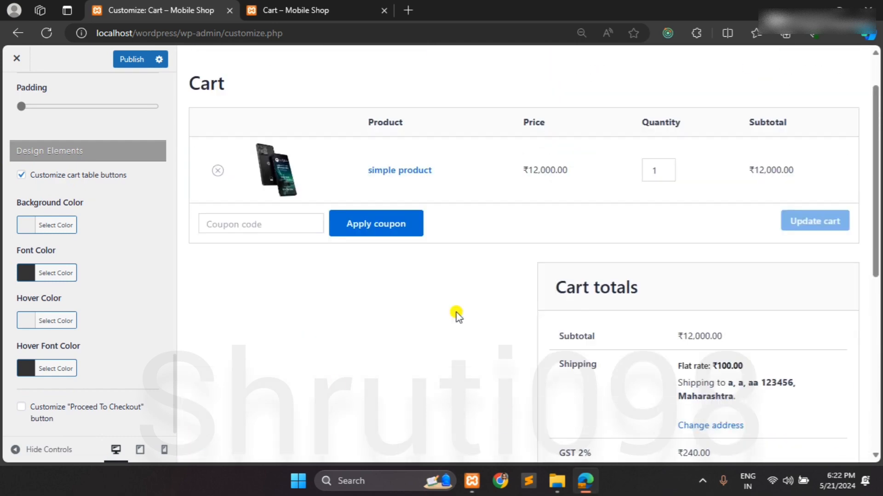
- Set the cart table buttons' background color to purple #8224e3 and check them in the preview
{"action": "left_click", "coordinate": [26, 225]}
{"action": "left_click", "coordinate": [122, 362]}
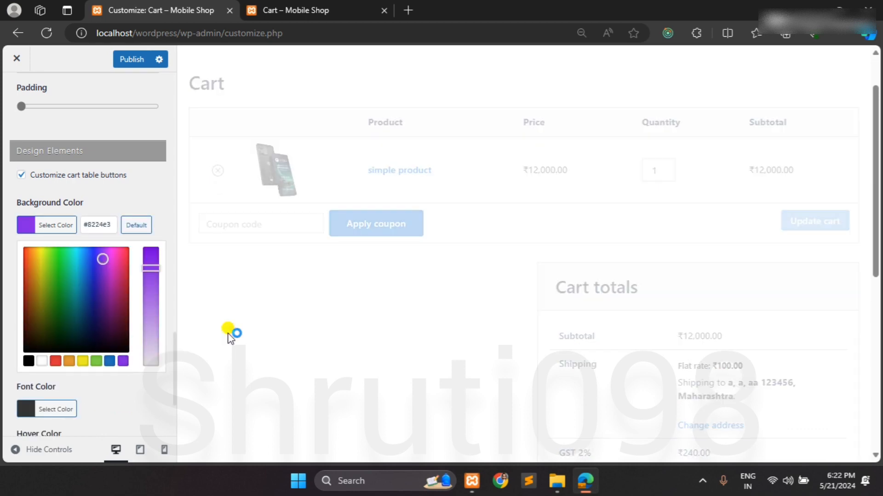
{"action": "scroll", "coordinate": [234, 358], "scroll_direction": "down", "scroll_amount": 2}
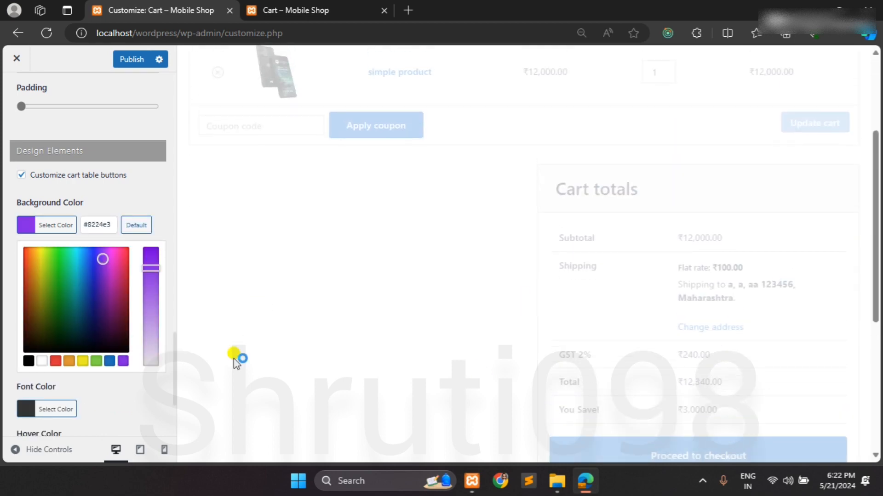
{"action": "left_click", "coordinate": [162, 227]}
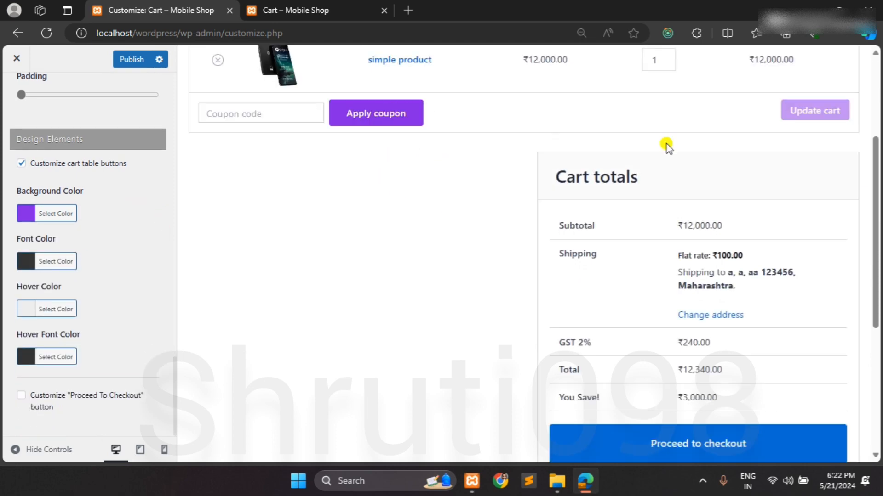
{"action": "scroll", "coordinate": [667, 146], "scroll_direction": "up", "scroll_amount": 2}
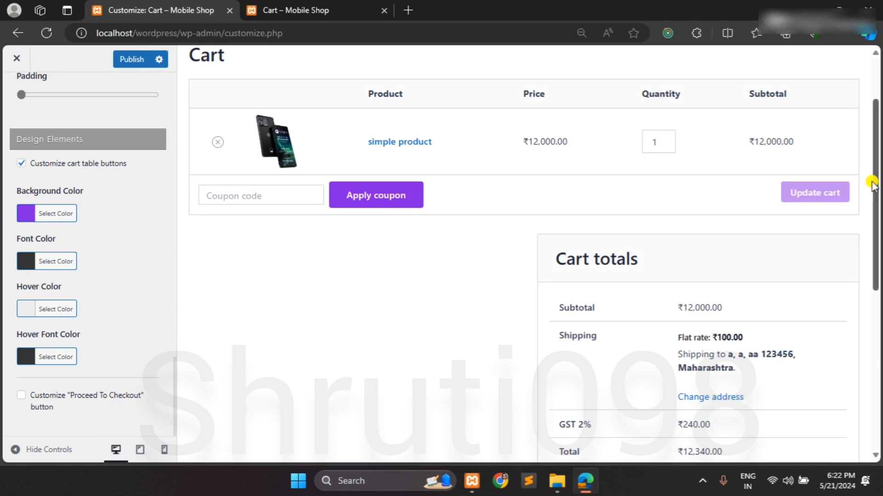
- Set the cart table buttons' font color to off-white #f7f7f7
{"action": "left_click", "coordinate": [26, 261]}
{"action": "left_click", "coordinate": [26, 288]}
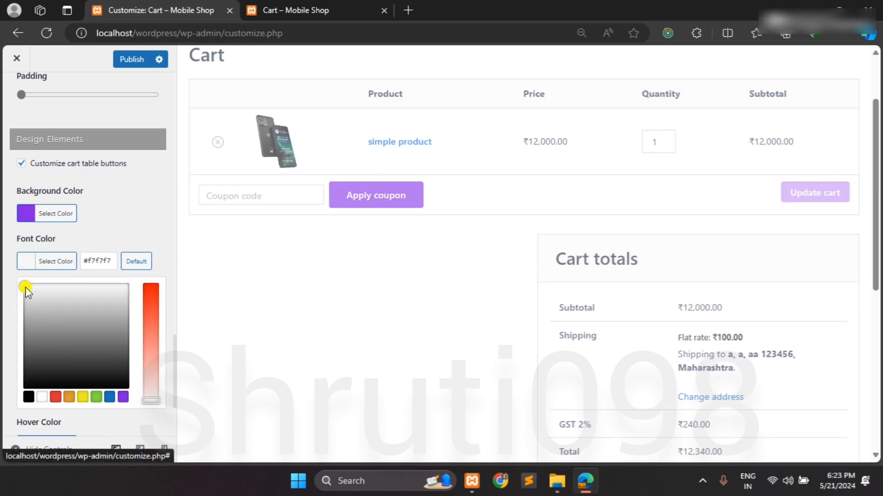
{"action": "left_click", "coordinate": [169, 260]}
- Set the cart table buttons' hover color to black #000000 and check the result in the Cart preview
{"action": "left_click", "coordinate": [22, 316]}
{"action": "scroll", "coordinate": [49, 391], "scroll_direction": "down", "scroll_amount": 2}
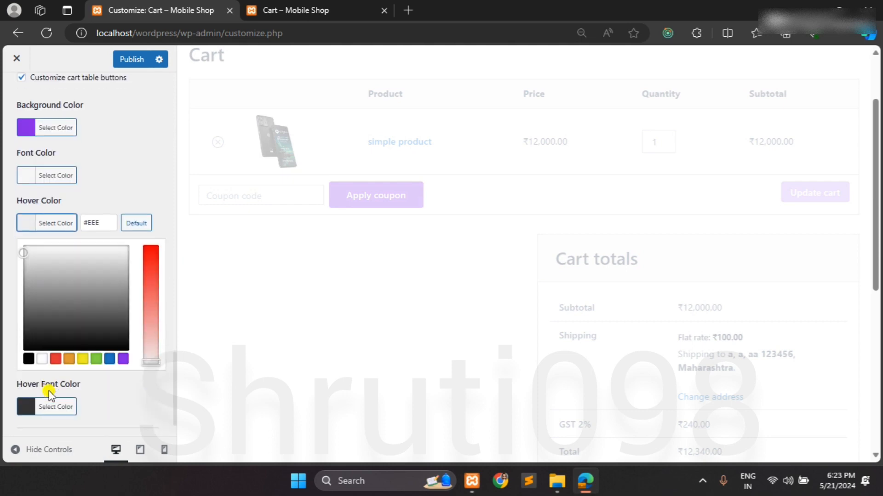
{"action": "left_click", "coordinate": [29, 356]}
{"action": "scroll", "coordinate": [121, 184], "scroll_direction": "down", "scroll_amount": 1}
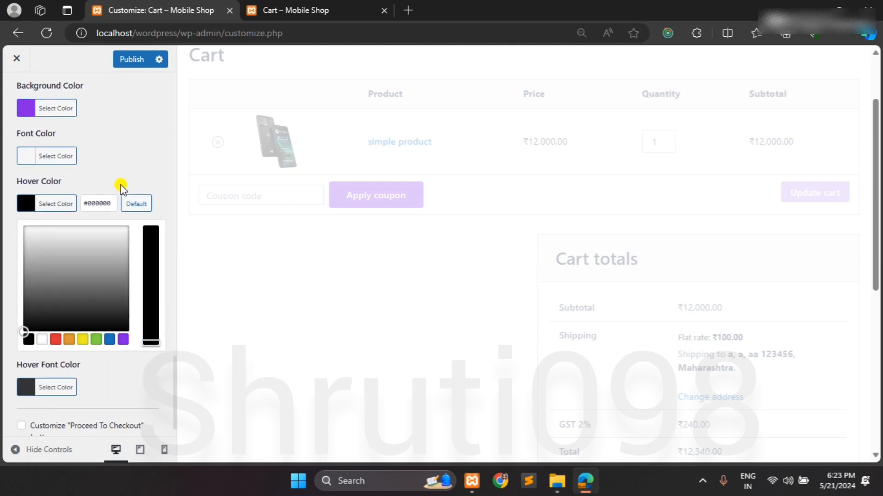
{"action": "scroll", "coordinate": [158, 197], "scroll_direction": "down", "scroll_amount": 1}
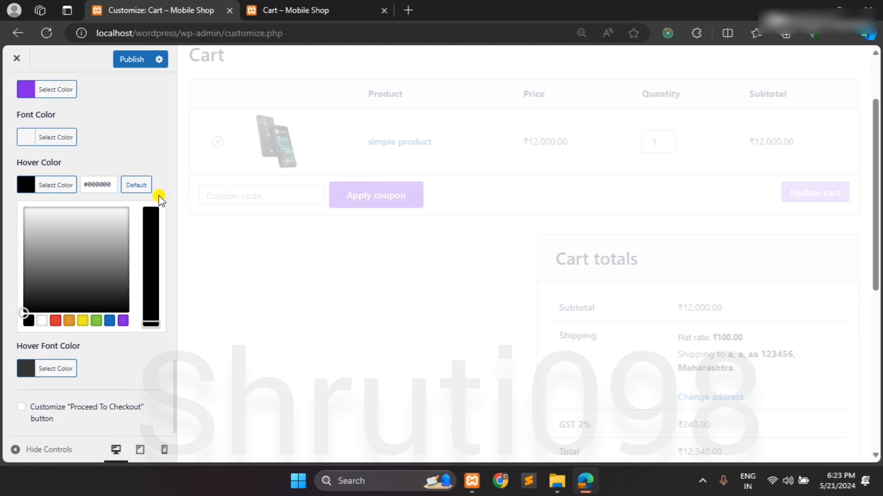
{"action": "left_click", "coordinate": [82, 164]}
{"action": "scroll", "coordinate": [82, 164], "scroll_direction": "up", "scroll_amount": 5}
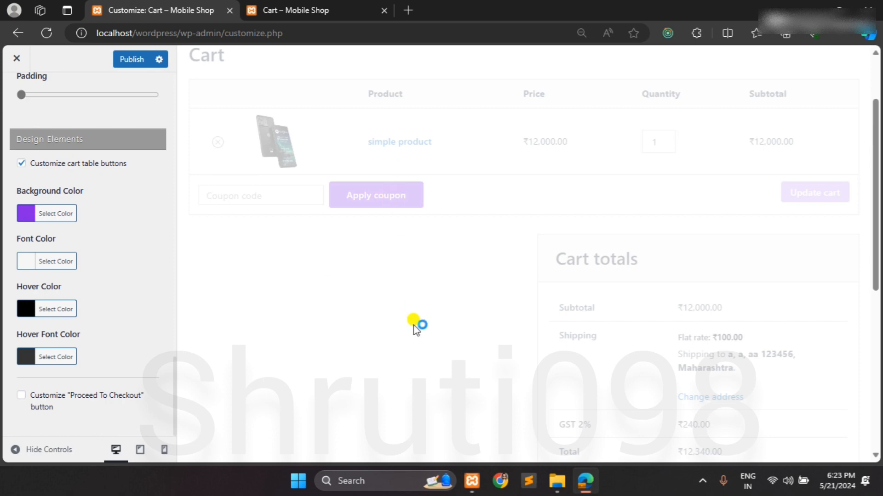
{"action": "scroll", "coordinate": [418, 325], "scroll_direction": "down", "scroll_amount": 5}
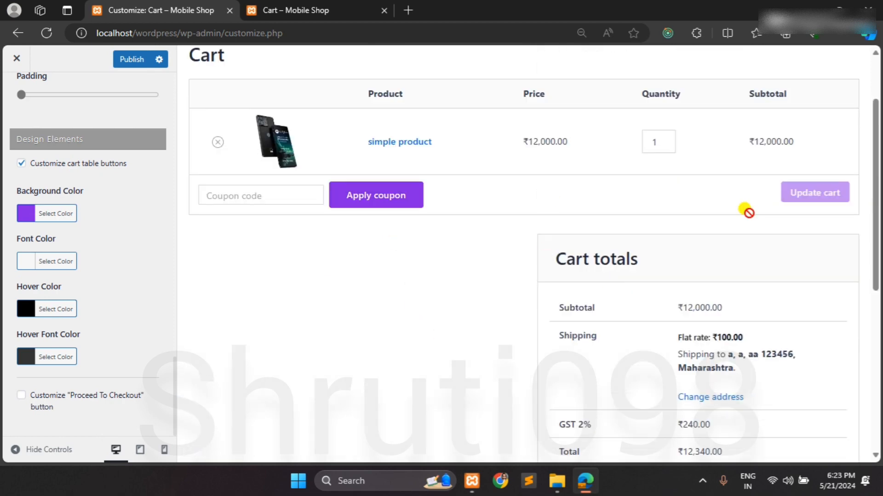
- Set the cart table buttons' hover font color to black (#000000)
{"action": "left_click", "coordinate": [24, 356]}
{"action": "scroll", "coordinate": [97, 345], "scroll_direction": "down", "scroll_amount": 3}
{"action": "left_click", "coordinate": [28, 366]}
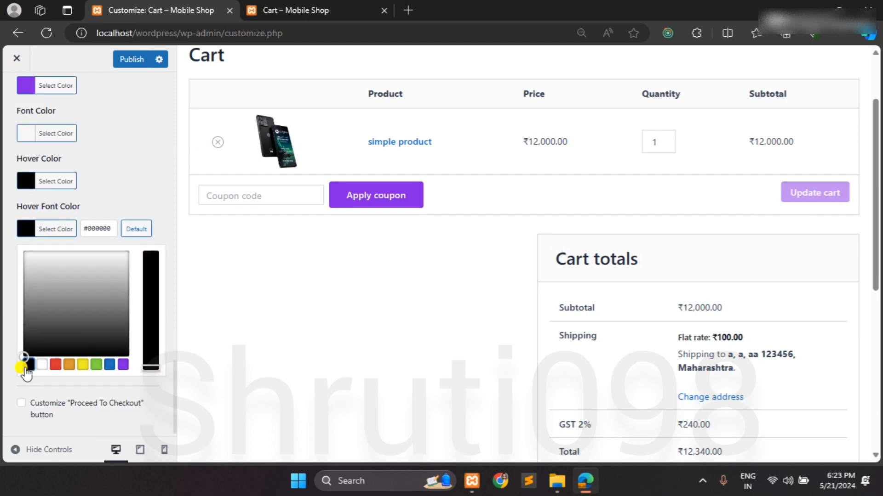
{"action": "left_click", "coordinate": [152, 155]}
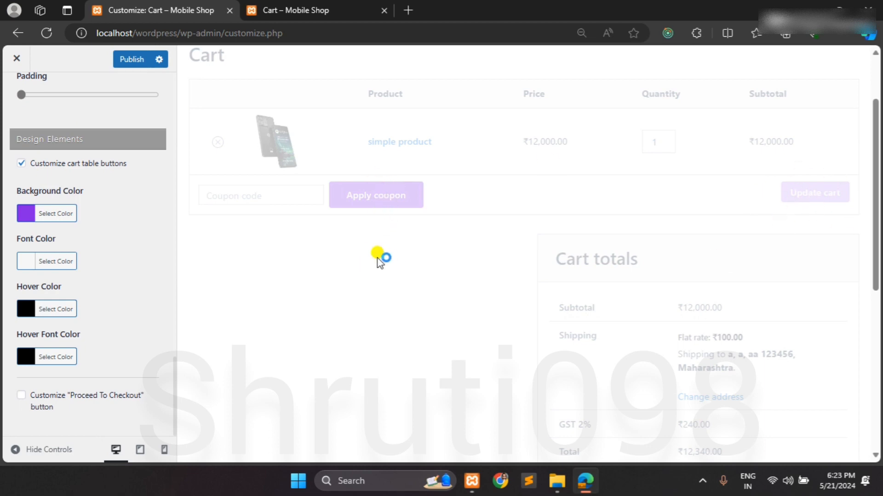
- Set the cart table buttons' hover font color to the near-white shade #f9f9f9
{"action": "left_click", "coordinate": [20, 357]}
{"action": "left_click", "coordinate": [26, 382]}
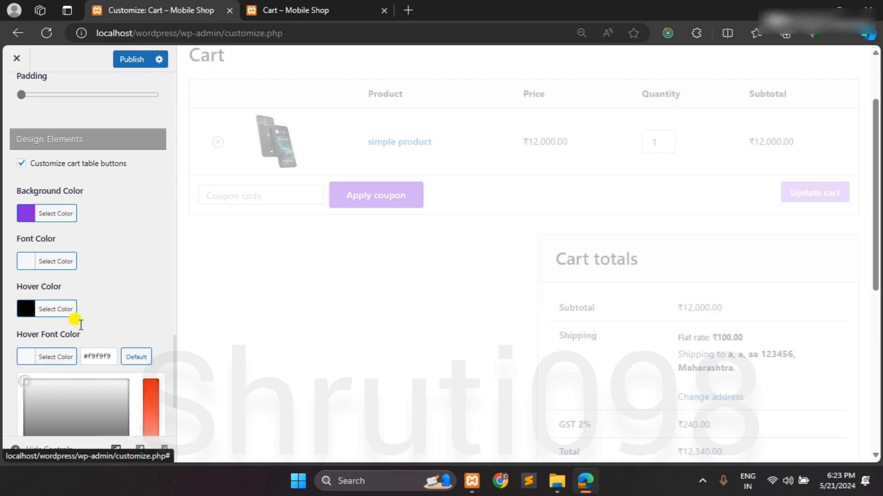
{"action": "scroll", "coordinate": [87, 316], "scroll_direction": "down", "scroll_amount": 2}
{"action": "left_click", "coordinate": [144, 213]}
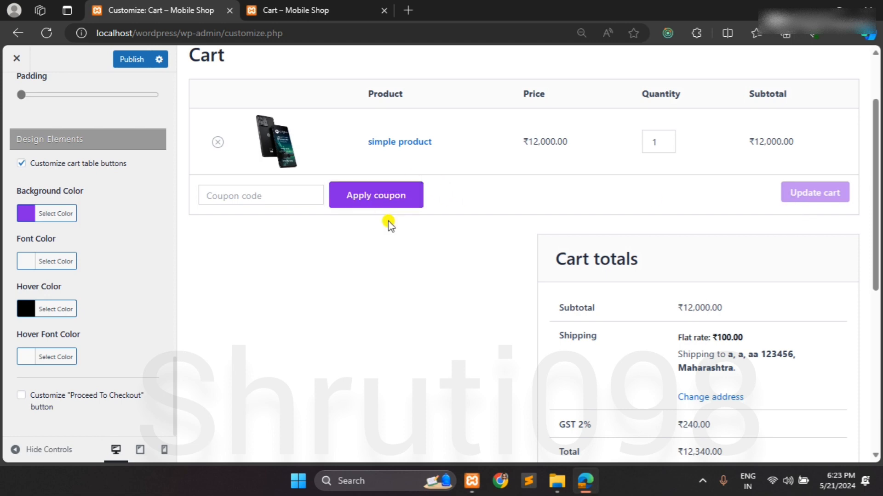
- Enable customization of the "Proceed To Checkout" button and set its background color to purple (#8224e3)
{"action": "left_click", "coordinate": [112, 397]}
{"action": "scroll", "coordinate": [408, 360], "scroll_direction": "down", "scroll_amount": 7}
{"action": "scroll", "coordinate": [86, 359], "scroll_direction": "down", "scroll_amount": 6}
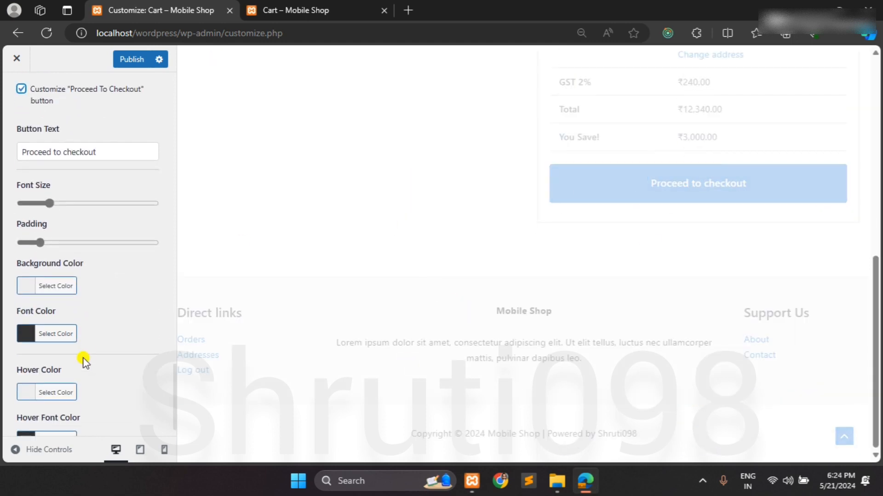
{"action": "left_click", "coordinate": [59, 287]}
{"action": "scroll", "coordinate": [131, 398], "scroll_direction": "down", "scroll_amount": 2}
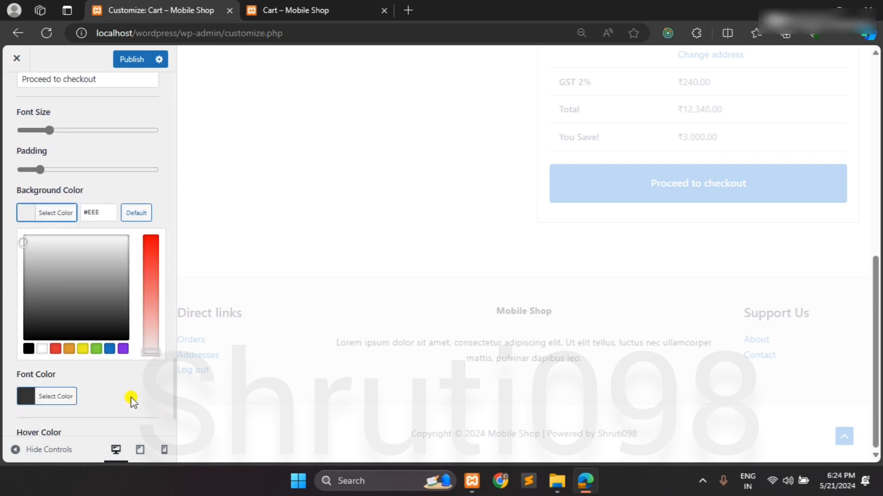
{"action": "left_click", "coordinate": [122, 349]}
{"action": "scroll", "coordinate": [123, 348], "scroll_direction": "down", "scroll_amount": 2}
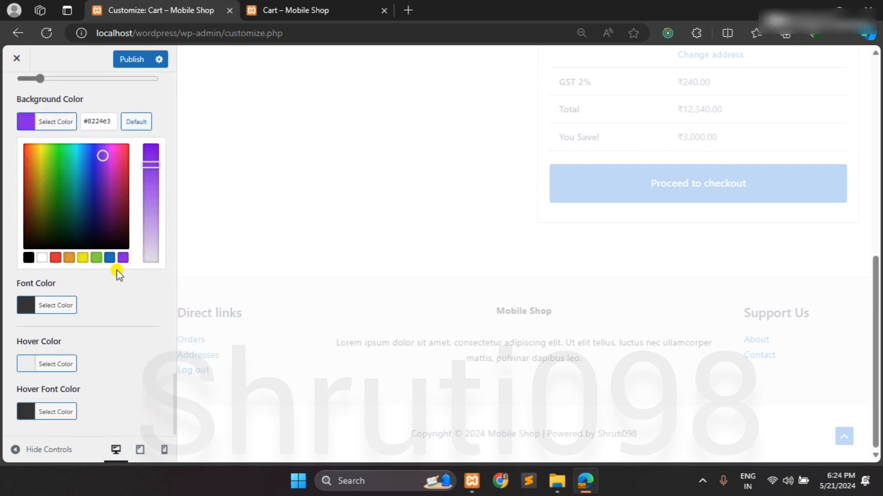
- Set the "Proceed To Checkout" button's font color to white (#ffffff) and its hover color to black (#000000)
{"action": "left_click", "coordinate": [26, 312]}
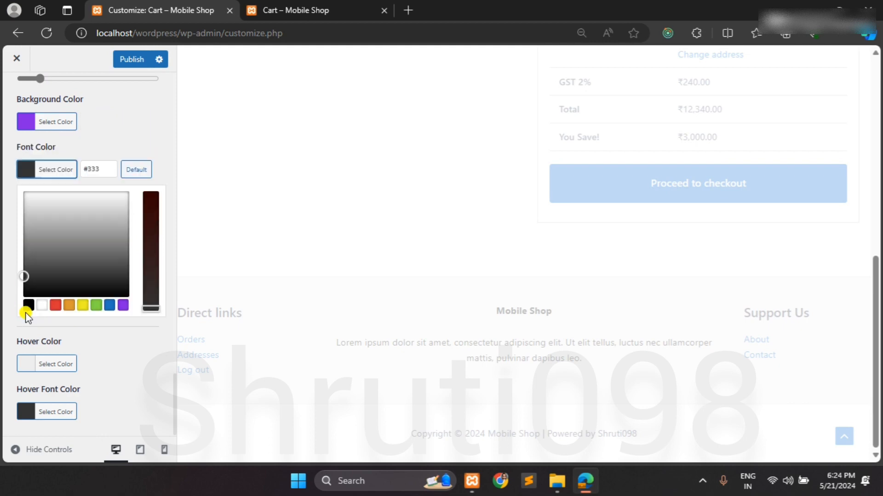
{"action": "left_click", "coordinate": [26, 191]}
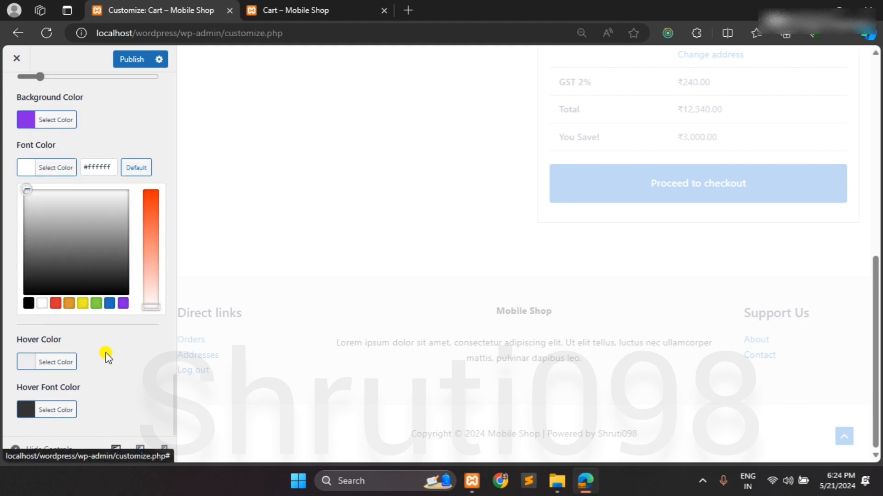
{"action": "left_click", "coordinate": [26, 362]}
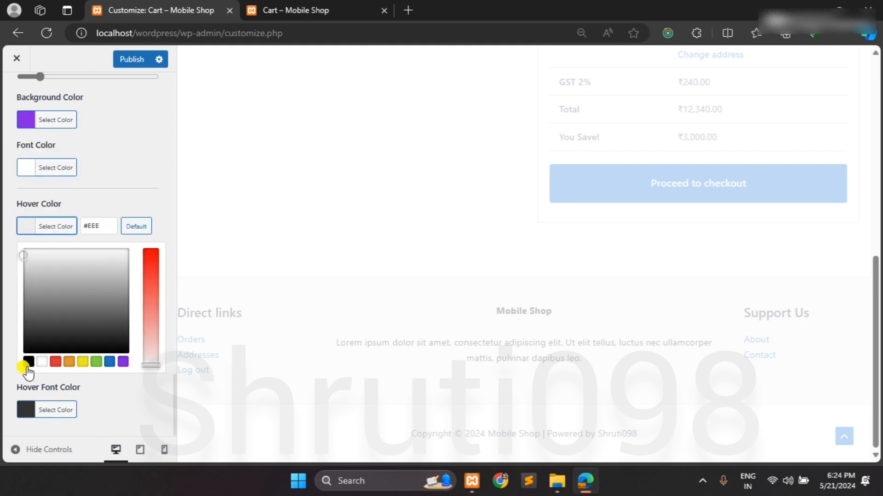
{"action": "left_click", "coordinate": [28, 362]}
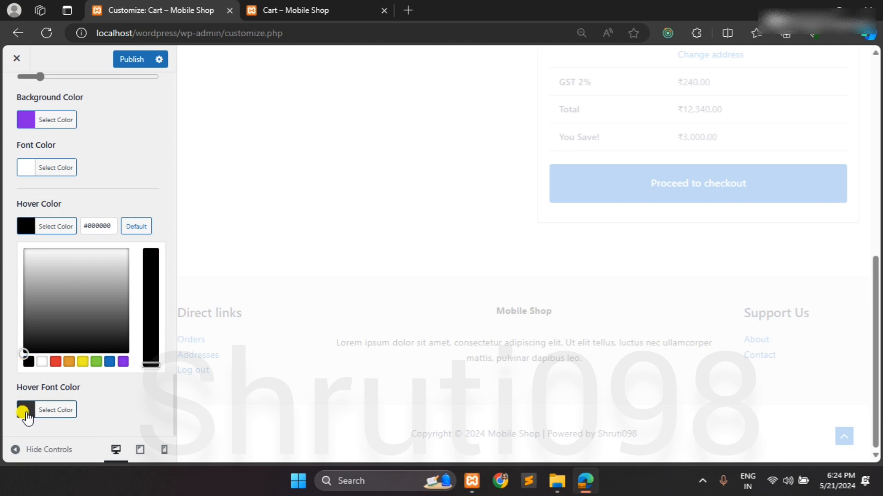
- Set the "Proceed To Checkout" button's hover font color to #f9f9f9 and check the button in the cart preview
{"action": "left_click", "coordinate": [26, 416]}
{"action": "left_click", "coordinate": [26, 297]}
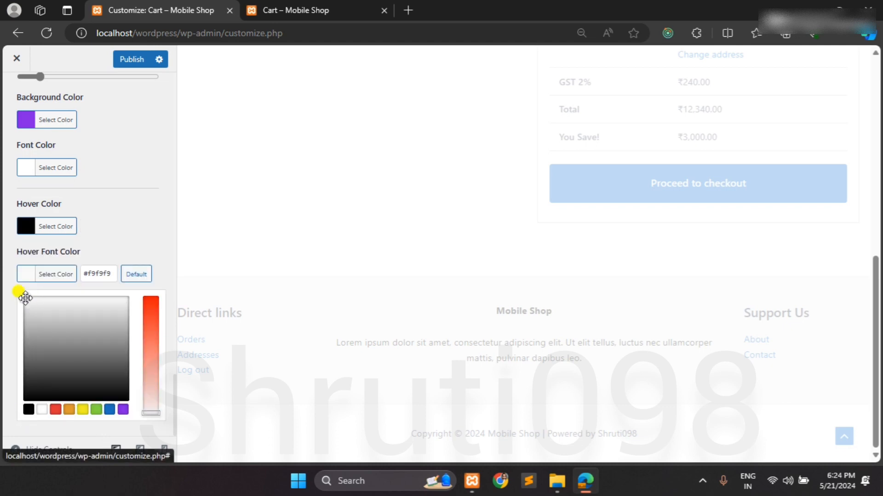
{"action": "scroll", "coordinate": [107, 227], "scroll_direction": "up", "scroll_amount": 1}
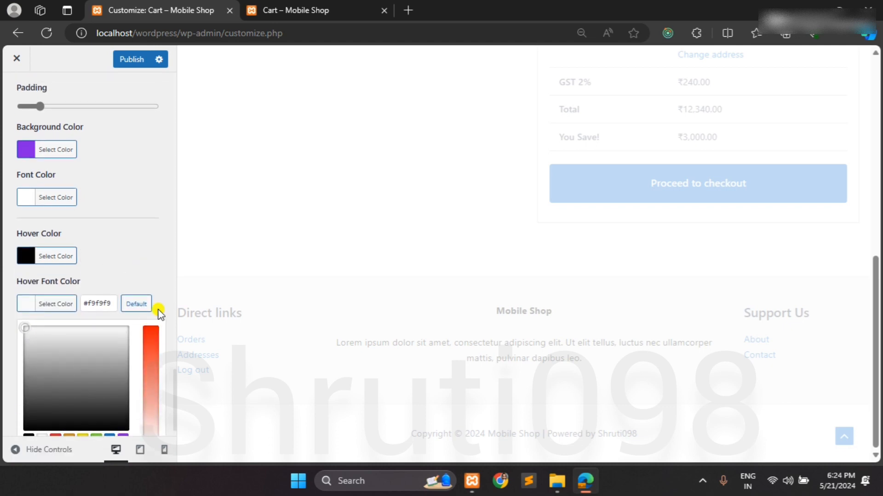
{"action": "scroll", "coordinate": [40, 283], "scroll_direction": "down", "scroll_amount": 1}
{"action": "left_click", "coordinate": [26, 274]}
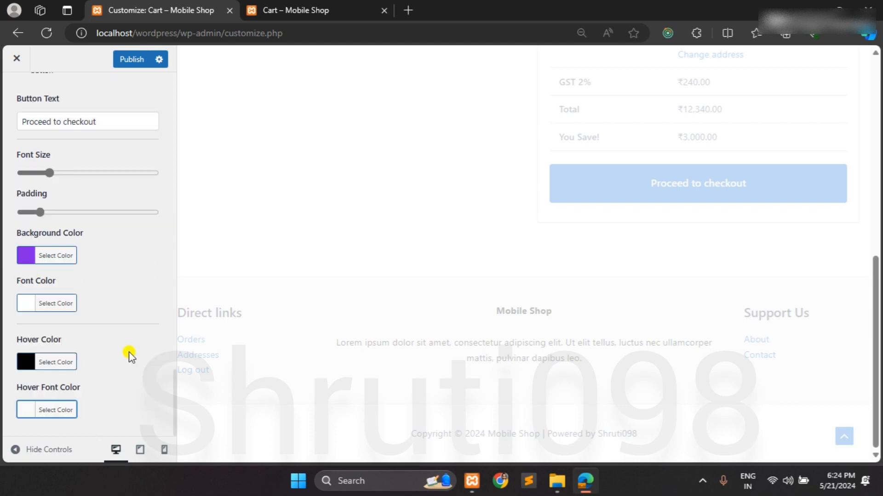
{"action": "scroll", "coordinate": [128, 351], "scroll_direction": "up", "scroll_amount": 3}
{"action": "left_click", "coordinate": [652, 186]}
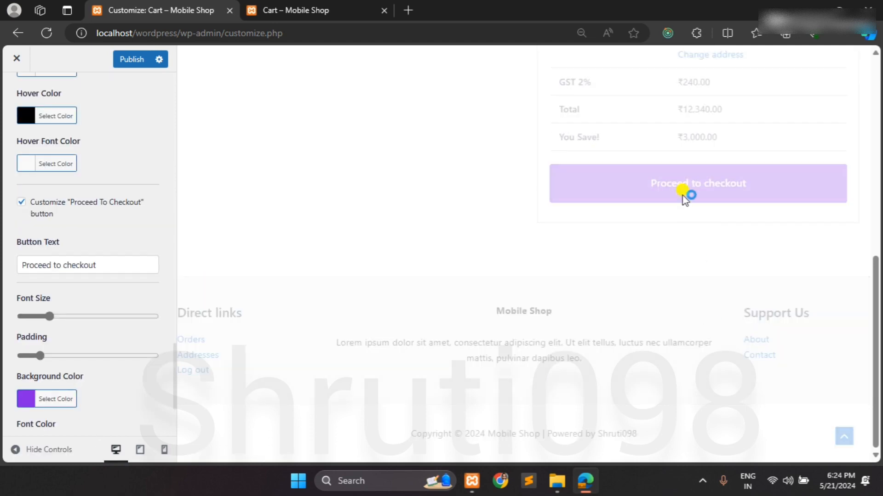
{"action": "scroll", "coordinate": [127, 306], "scroll_direction": "down", "scroll_amount": 3}
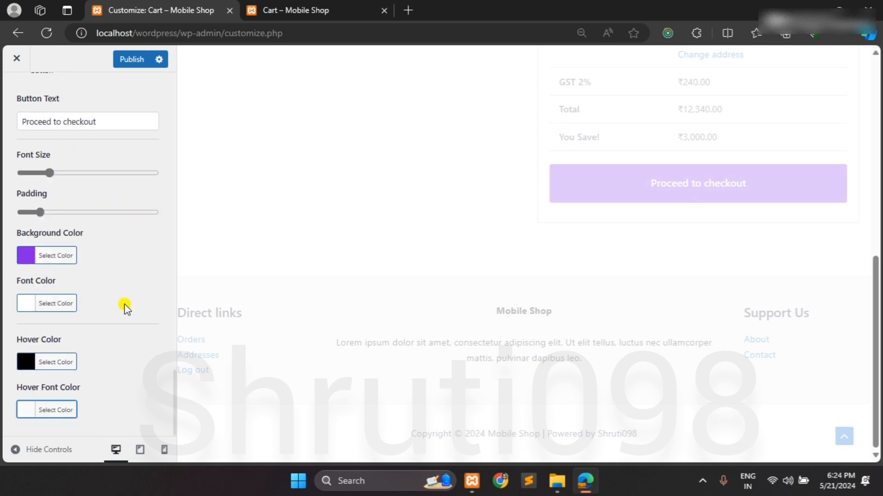
{"action": "left_click", "coordinate": [291, 317]}
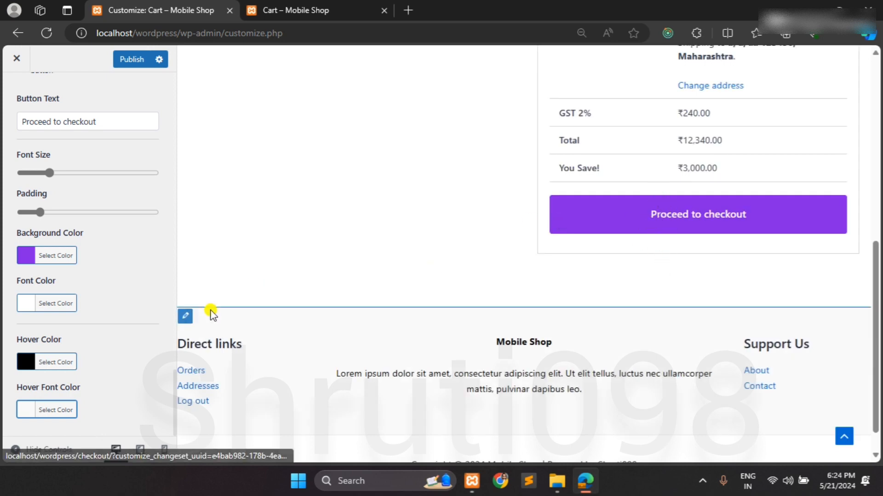
{"action": "scroll", "coordinate": [206, 309], "scroll_direction": "down", "scroll_amount": 1}
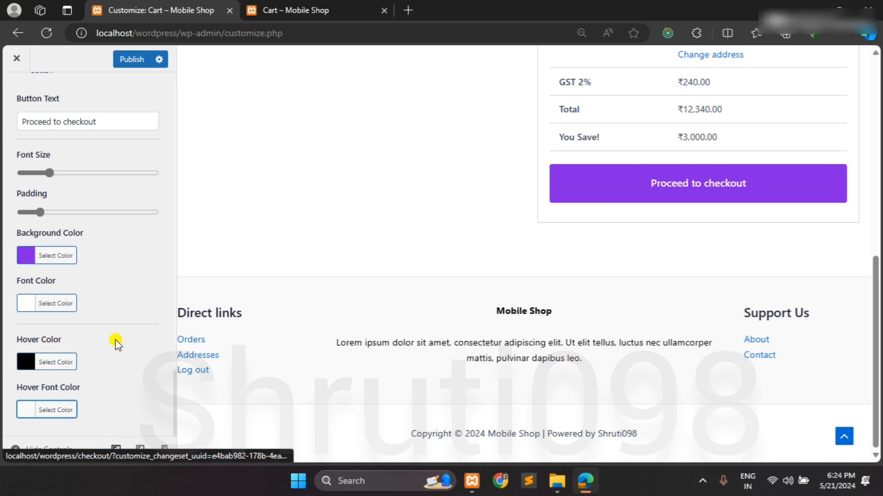
- Publish the cart page customizations
{"action": "scroll", "coordinate": [116, 343], "scroll_direction": "down", "scroll_amount": 5}
{"action": "scroll", "coordinate": [133, 216], "scroll_direction": "up", "scroll_amount": 10}
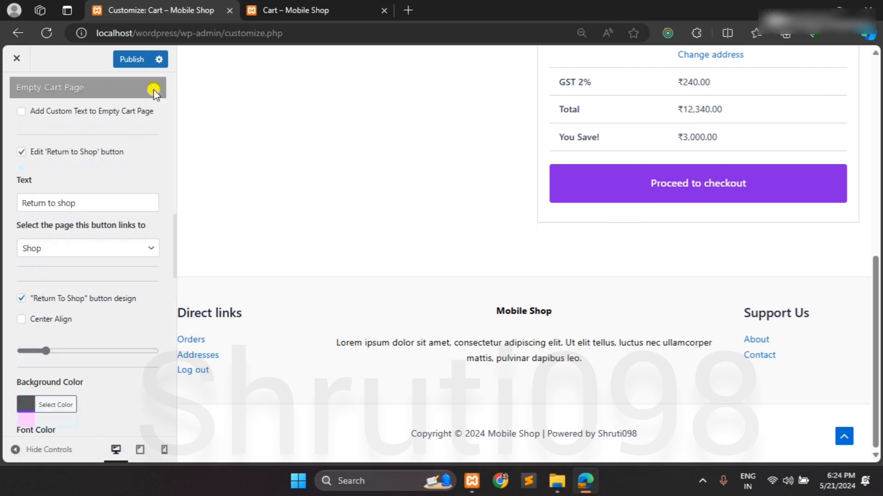
{"action": "left_click", "coordinate": [131, 59]}
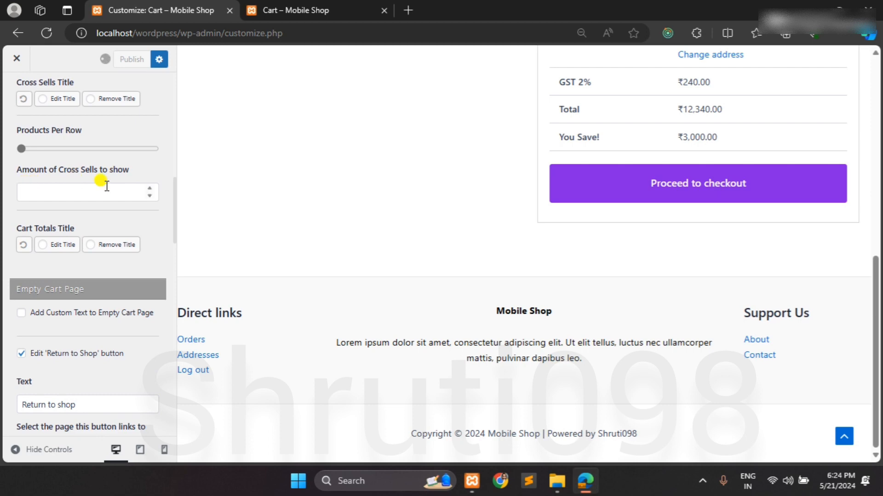
- Proceed to checkout in the cart preview and open StoreCustomizer's Checkout Page settings
{"action": "scroll", "coordinate": [106, 186], "scroll_direction": "up", "scroll_amount": 10}
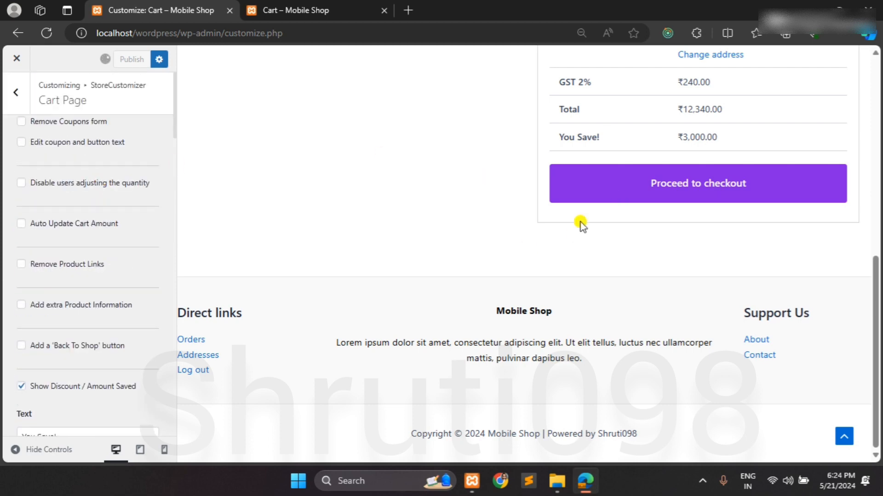
{"action": "scroll", "coordinate": [577, 222], "scroll_direction": "up", "scroll_amount": 3}
{"action": "scroll", "coordinate": [592, 232], "scroll_direction": "up", "scroll_amount": 6}
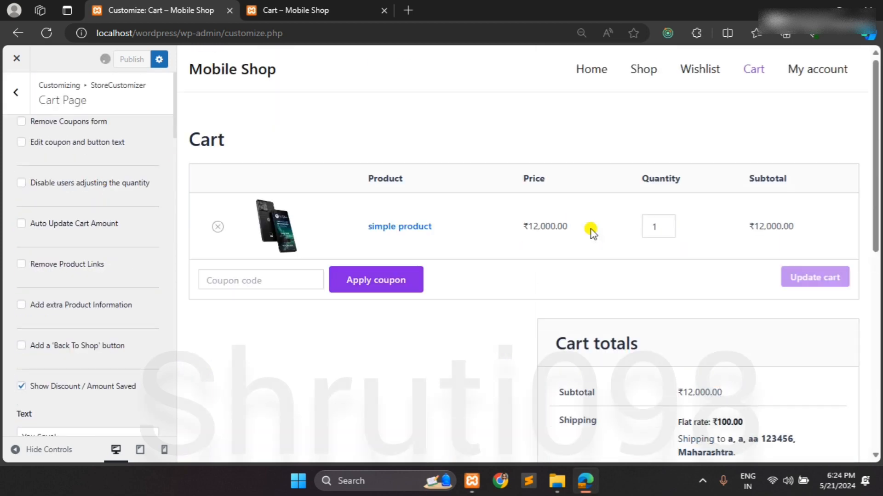
{"action": "scroll", "coordinate": [636, 254], "scroll_direction": "down", "scroll_amount": 8}
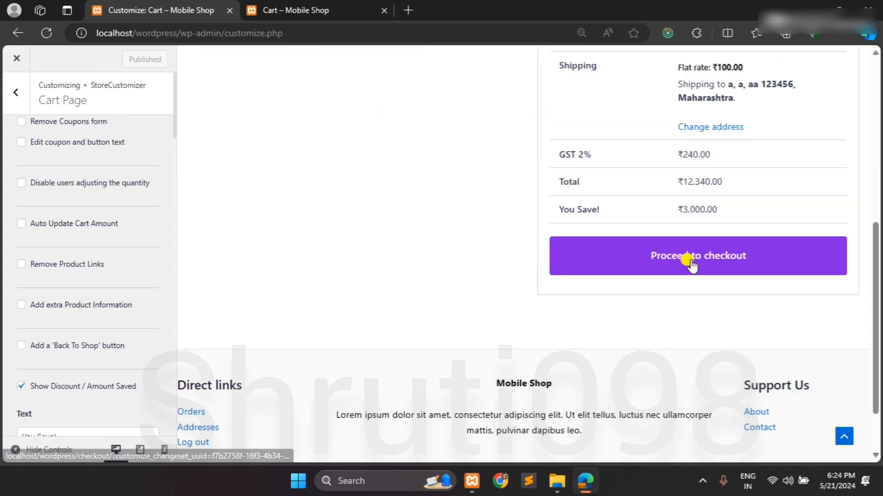
{"action": "left_click", "coordinate": [691, 264]}
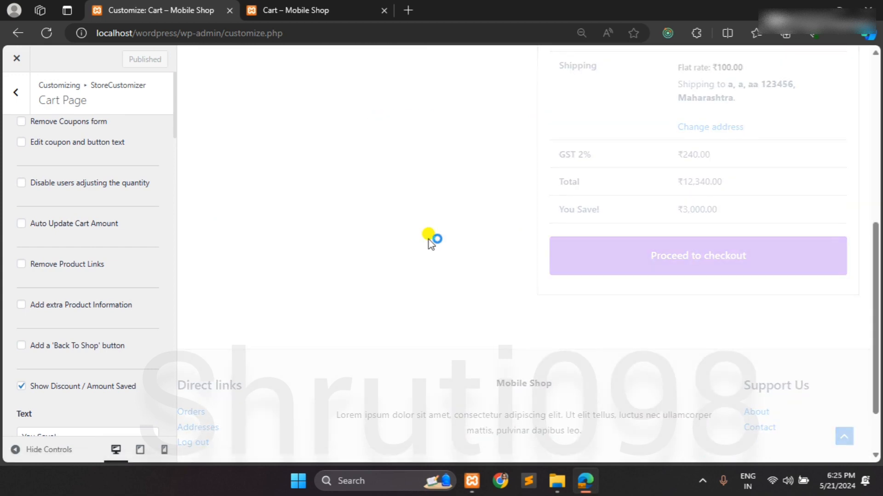
{"action": "left_click", "coordinate": [18, 96]}
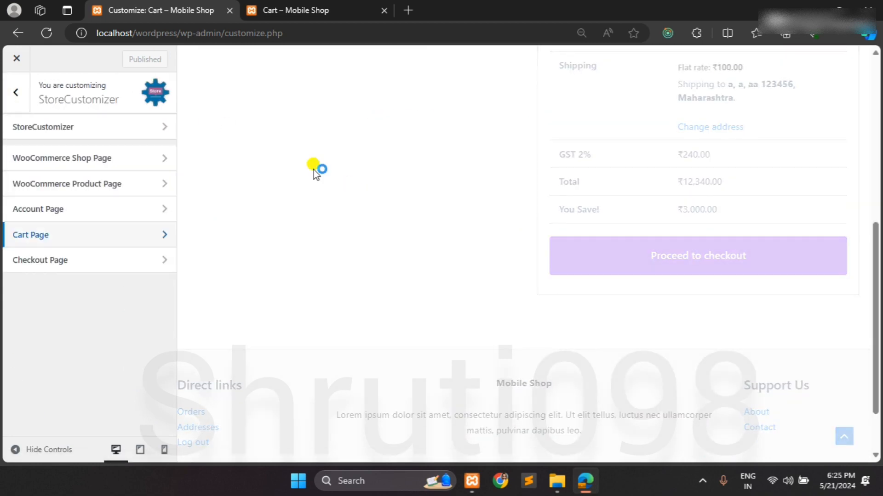
{"action": "left_click", "coordinate": [75, 268]}
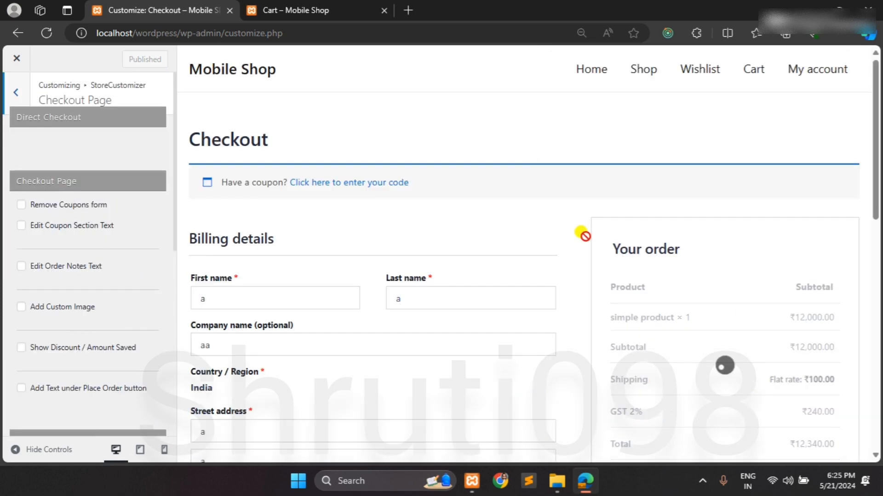
- Examine the checkout page preview, including the billing details, order notes, order summary, payment options and Place order button
{"action": "scroll", "coordinate": [584, 235], "scroll_direction": "down", "scroll_amount": 2}
{"action": "scroll", "coordinate": [583, 232], "scroll_direction": "up", "scroll_amount": 2}
{"action": "scroll", "coordinate": [367, 256], "scroll_direction": "down", "scroll_amount": 7}
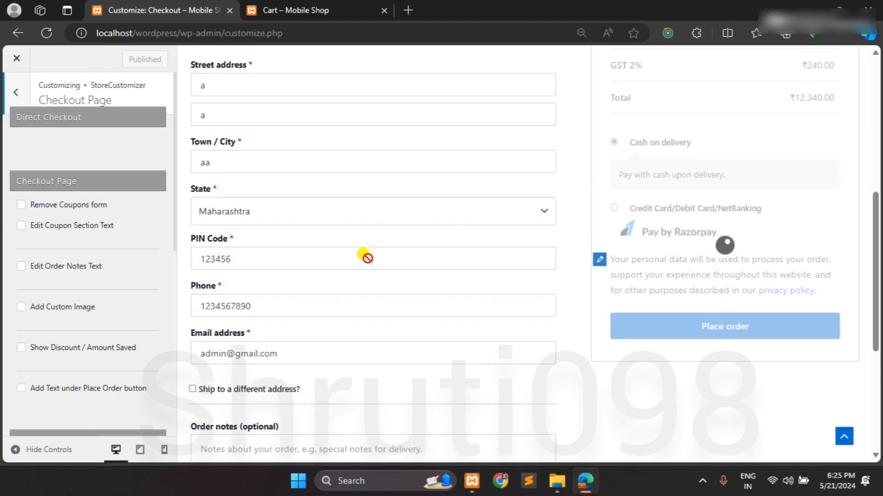
{"action": "scroll", "coordinate": [366, 256], "scroll_direction": "up", "scroll_amount": 4}
{"action": "scroll", "coordinate": [305, 333], "scroll_direction": "down", "scroll_amount": 8}
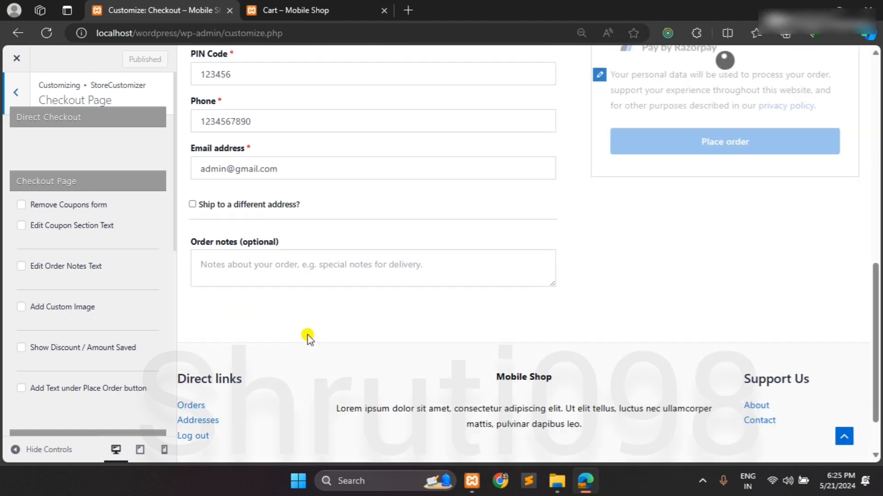
{"action": "scroll", "coordinate": [306, 336], "scroll_direction": "up", "scroll_amount": 3}
{"action": "scroll", "coordinate": [262, 337], "scroll_direction": "down", "scroll_amount": 1}
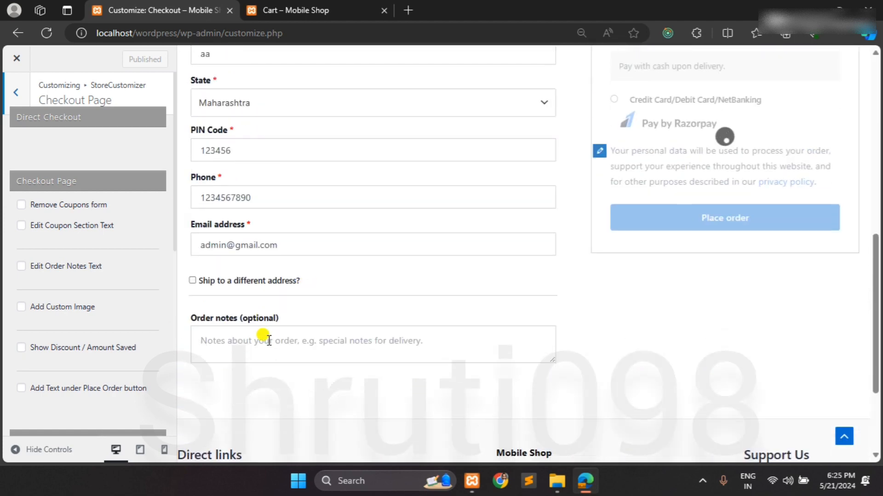
{"action": "scroll", "coordinate": [69, 306], "scroll_direction": "down", "scroll_amount": 1}
{"action": "scroll", "coordinate": [296, 245], "scroll_direction": "up", "scroll_amount": 6}
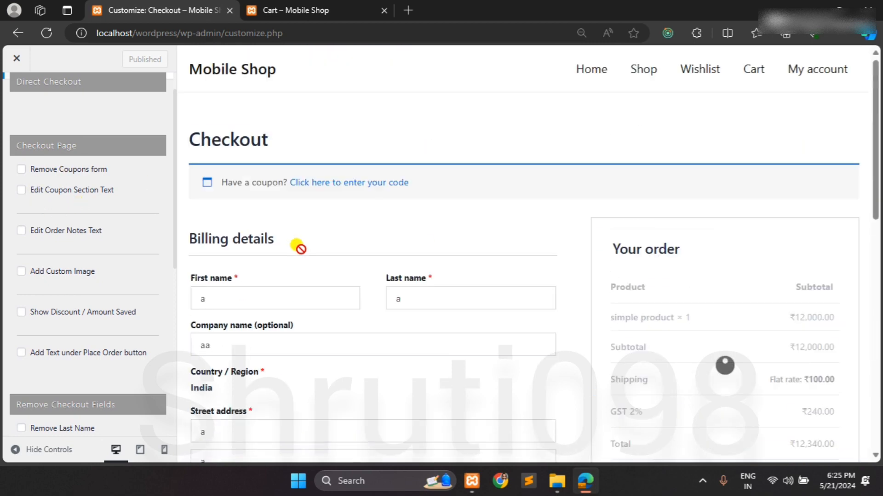
{"action": "scroll", "coordinate": [522, 302], "scroll_direction": "down", "scroll_amount": 1}
{"action": "scroll", "coordinate": [674, 319], "scroll_direction": "down", "scroll_amount": 5}
{"action": "scroll", "coordinate": [674, 319], "scroll_direction": "up", "scroll_amount": 6}
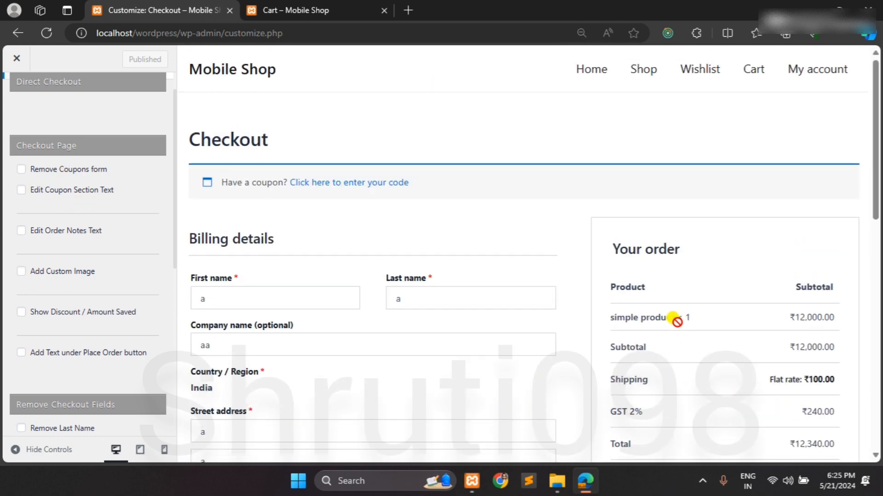
{"action": "scroll", "coordinate": [327, 290], "scroll_direction": "down", "scroll_amount": 3}
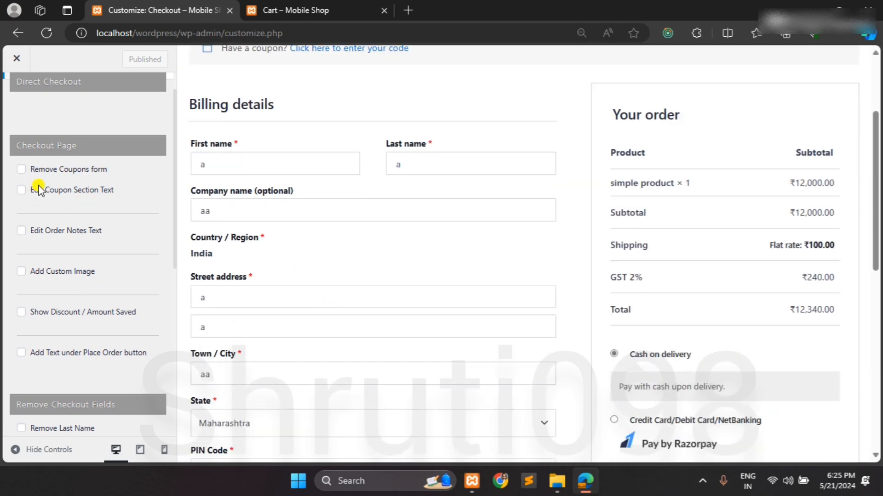
{"action": "scroll", "coordinate": [674, 228], "scroll_direction": "up", "scroll_amount": 2}
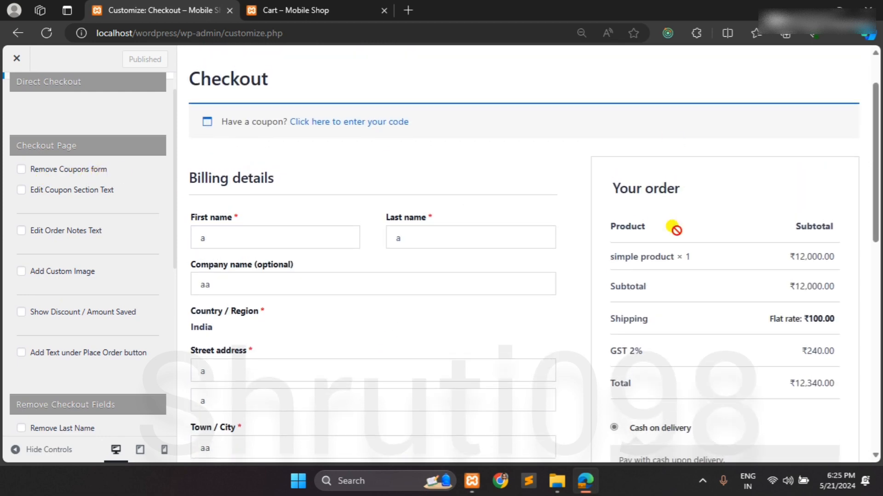
{"action": "scroll", "coordinate": [597, 287], "scroll_direction": "down", "scroll_amount": 10}
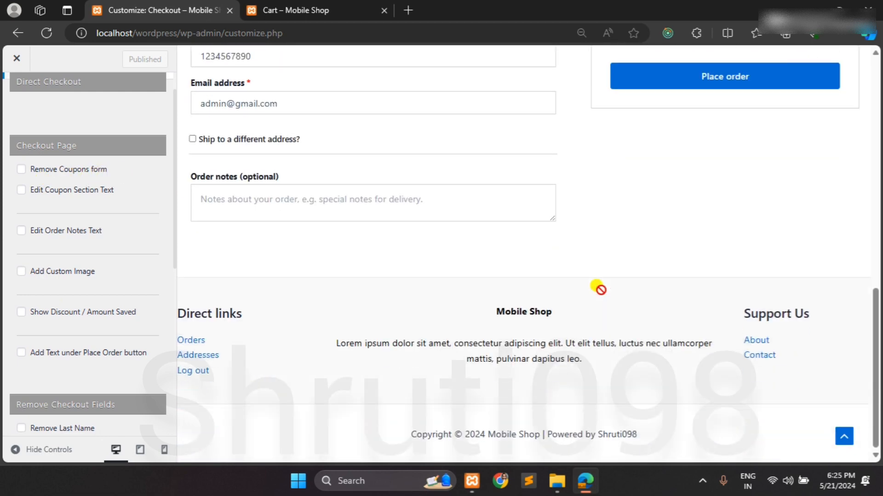
{"action": "scroll", "coordinate": [598, 288], "scroll_direction": "up", "scroll_amount": 10}
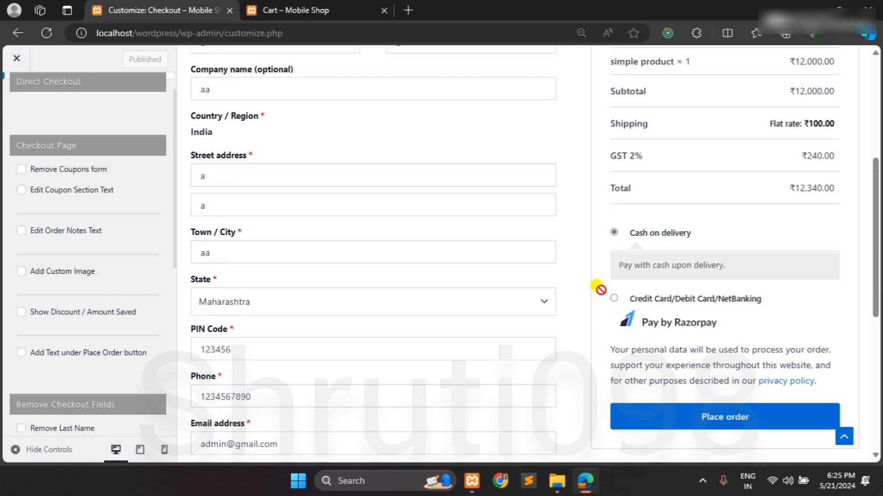
- Expand and collapse the coupon code form in the checkout preview to examine its text and fields
{"action": "scroll", "coordinate": [598, 287], "scroll_direction": "up", "scroll_amount": 2}
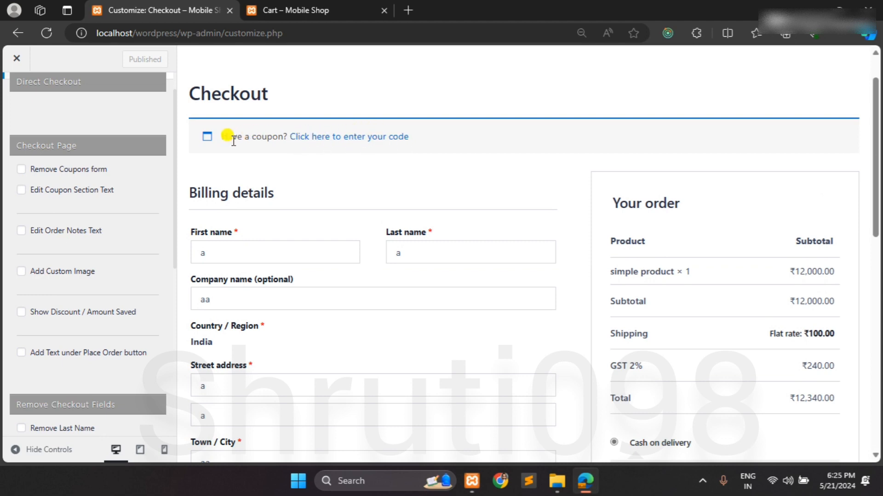
{"action": "left_click", "coordinate": [386, 147]}
{"action": "left_click", "coordinate": [276, 198]}
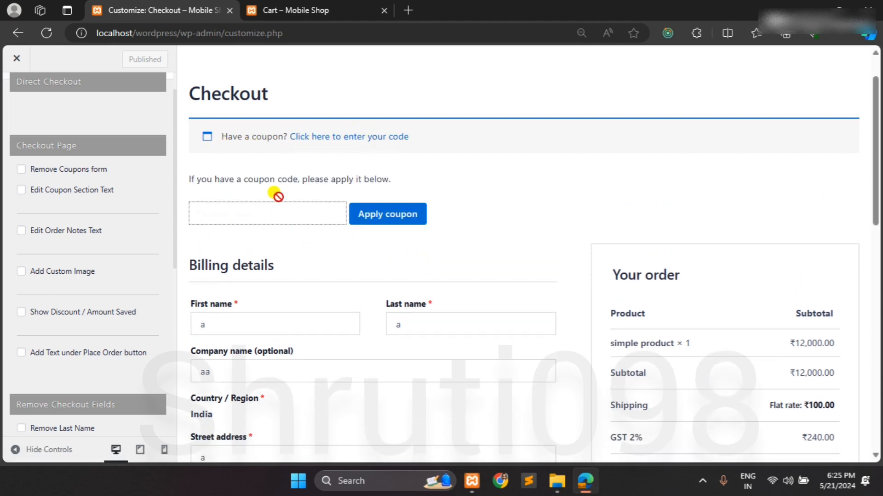
{"action": "left_click", "coordinate": [340, 137]}
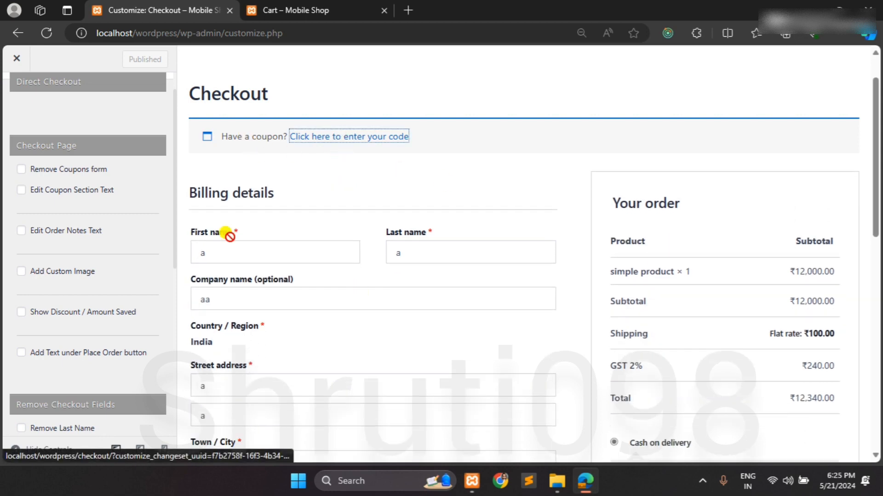
{"action": "scroll", "coordinate": [122, 202], "scroll_direction": "down", "scroll_amount": 2}
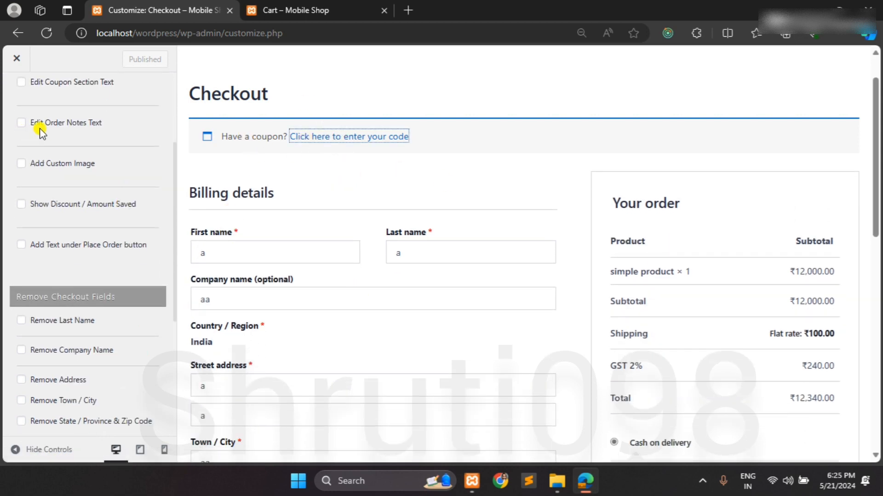
{"action": "scroll", "coordinate": [239, 198], "scroll_direction": "down", "scroll_amount": 1}
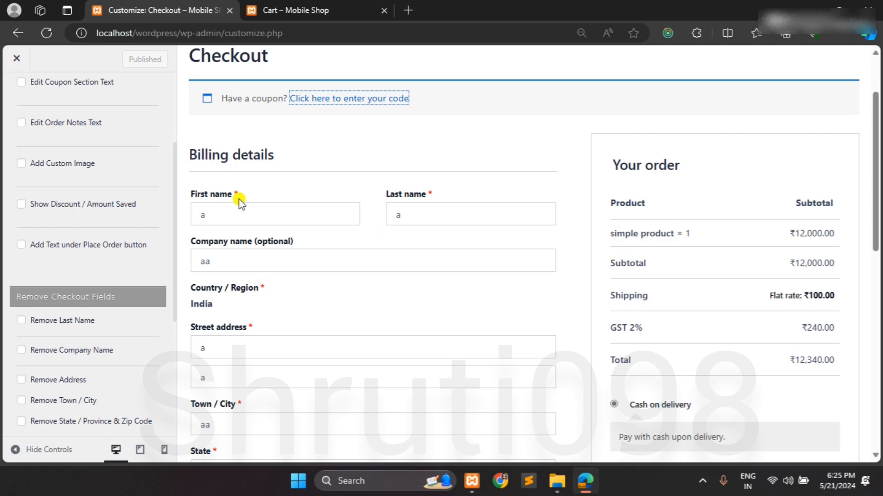
{"action": "left_click", "coordinate": [63, 89]}
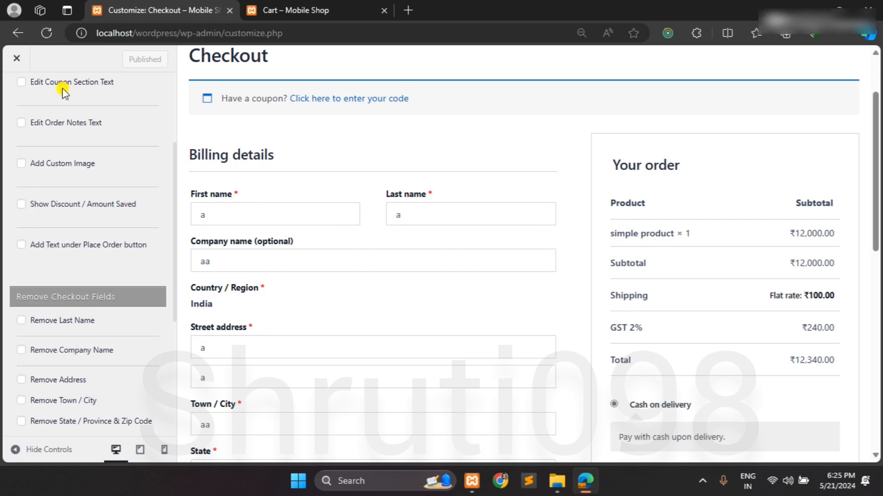
{"action": "left_click", "coordinate": [298, 104]}
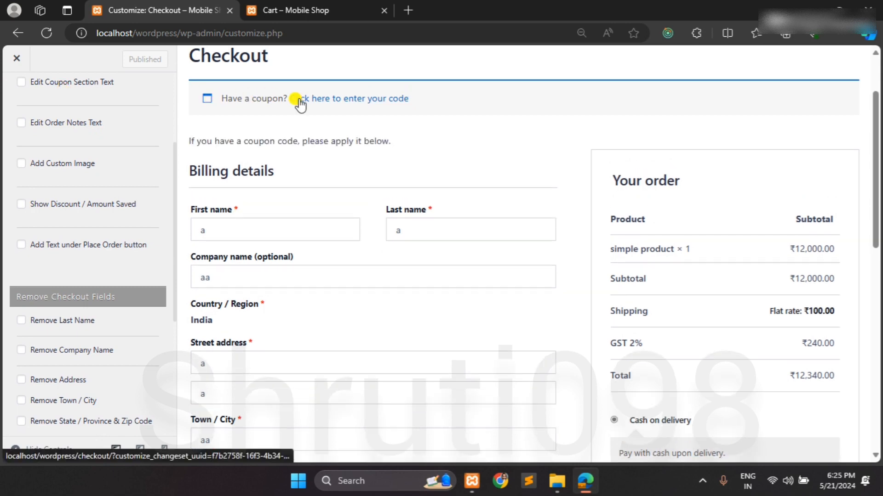
- Turn on Edit Coupon Section Text to review its coupon text fields, and turn the option off again
{"action": "left_click", "coordinate": [23, 84]}
{"action": "scroll", "coordinate": [79, 137], "scroll_direction": "down", "scroll_amount": 1}
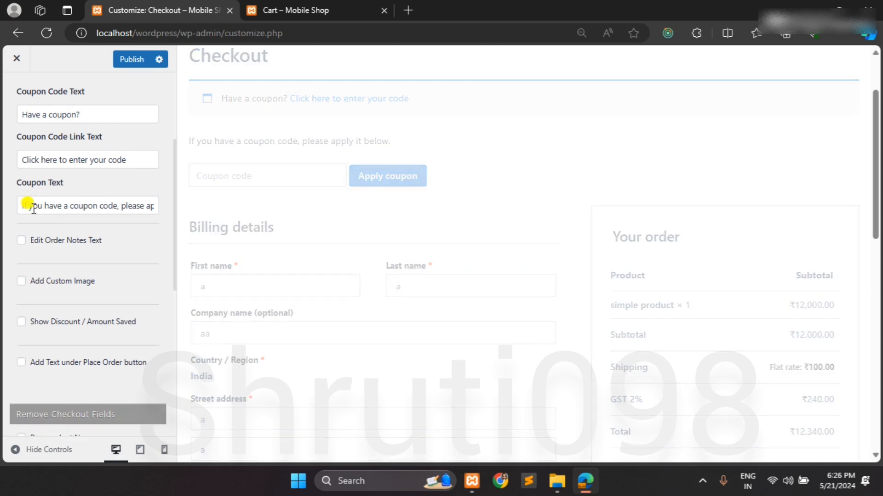
{"action": "scroll", "coordinate": [56, 174], "scroll_direction": "up", "scroll_amount": 1}
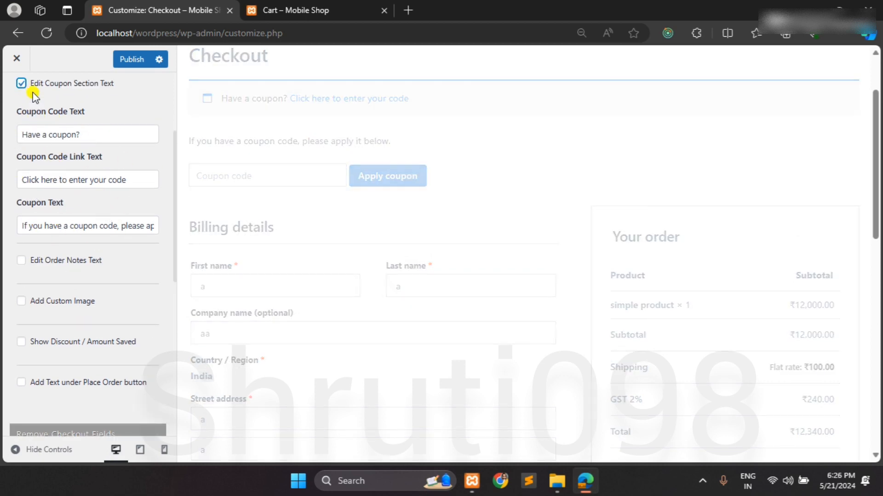
{"action": "left_click", "coordinate": [23, 83]}
- Turn on Edit Order Notes Text, compare its label and placeholder fields with the preview's order notes, and turn it off again
{"action": "scroll", "coordinate": [39, 147], "scroll_direction": "down", "scroll_amount": 1}
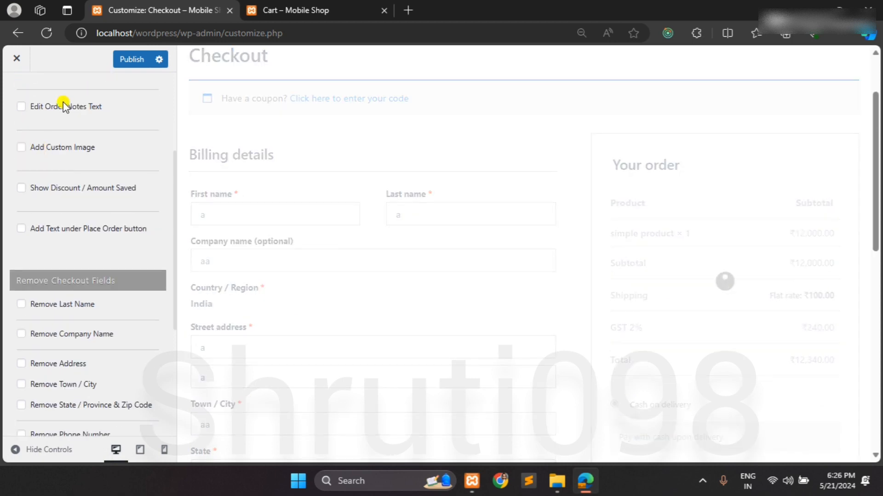
{"action": "scroll", "coordinate": [398, 252], "scroll_direction": "down", "scroll_amount": 1}
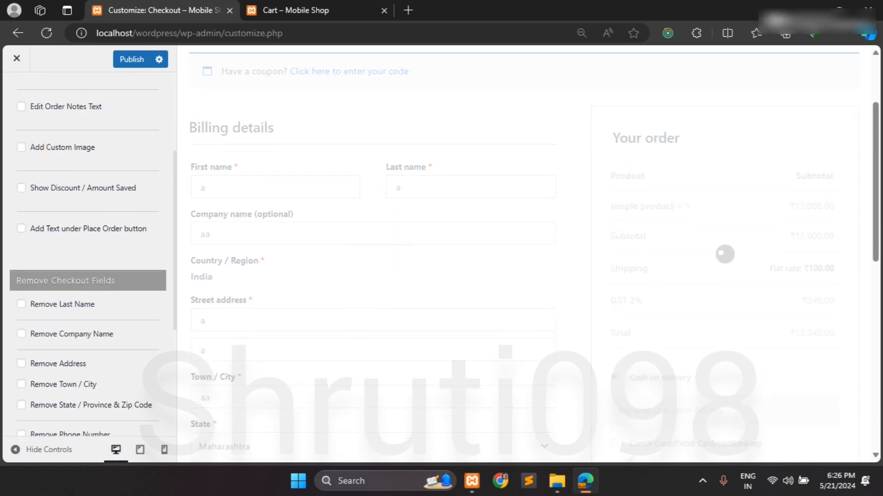
{"action": "left_click", "coordinate": [21, 109]}
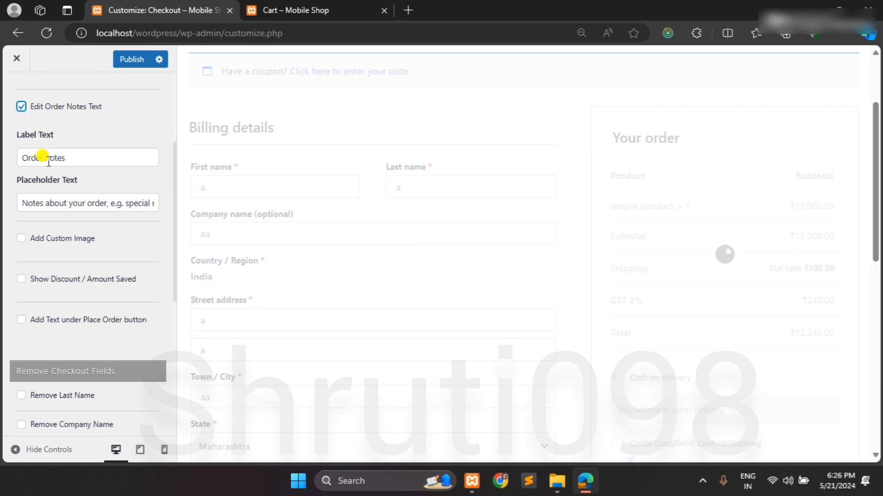
{"action": "scroll", "coordinate": [363, 216], "scroll_direction": "down", "scroll_amount": 10}
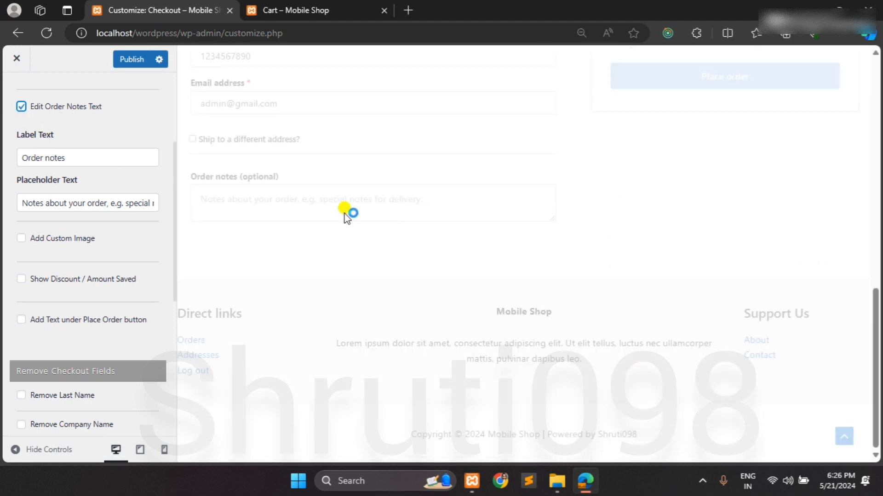
{"action": "scroll", "coordinate": [103, 188], "scroll_direction": "down", "scroll_amount": 1}
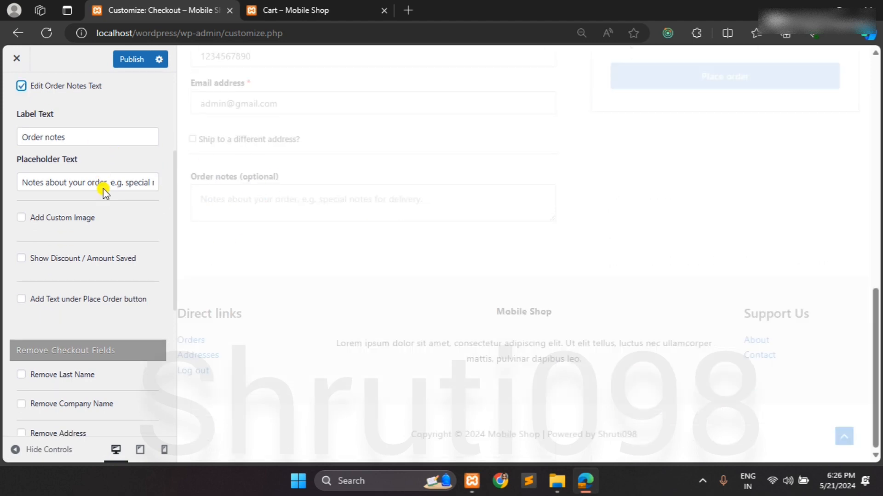
{"action": "scroll", "coordinate": [103, 188], "scroll_direction": "up", "scroll_amount": 1}
{"action": "scroll", "coordinate": [120, 210], "scroll_direction": "up", "scroll_amount": 2}
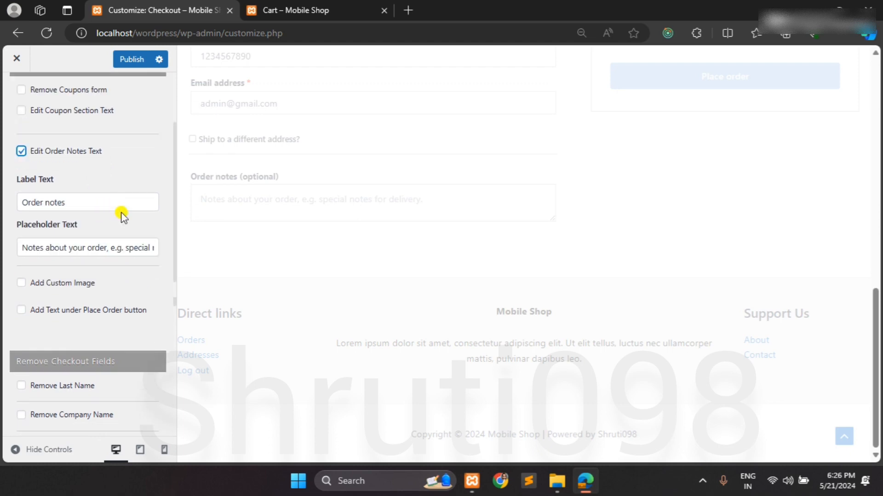
{"action": "left_click", "coordinate": [21, 153]}
- Turn on Show Discount / Amount Saved, check the order summary in the checkout preview, and turn the option off again
{"action": "scroll", "coordinate": [23, 158], "scroll_direction": "down", "scroll_amount": 1}
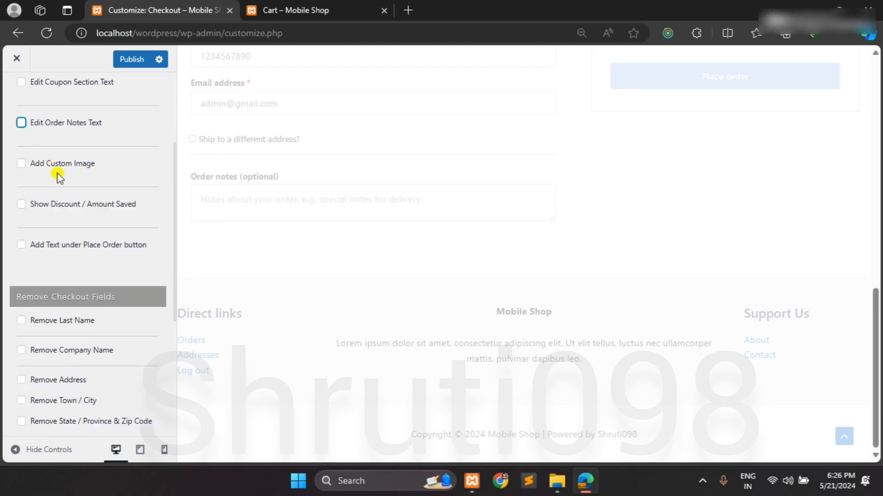
{"action": "scroll", "coordinate": [206, 222], "scroll_direction": "up", "scroll_amount": 10}
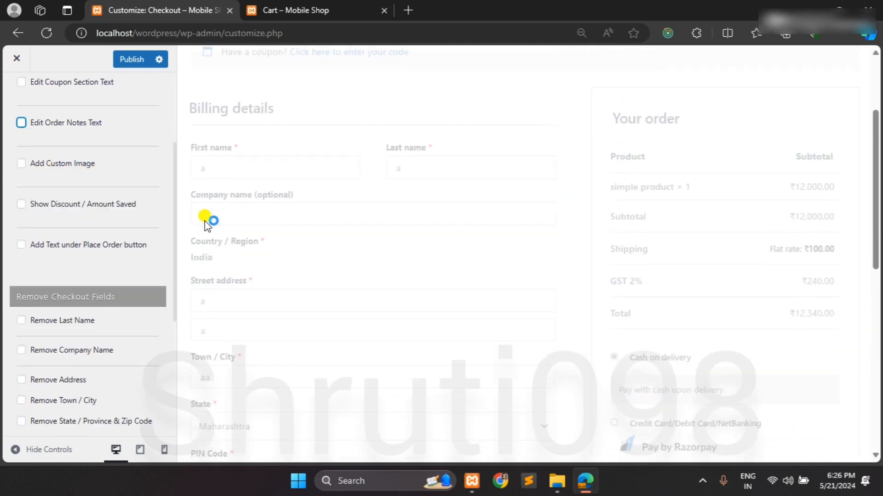
{"action": "scroll", "coordinate": [124, 197], "scroll_direction": "down", "scroll_amount": 1}
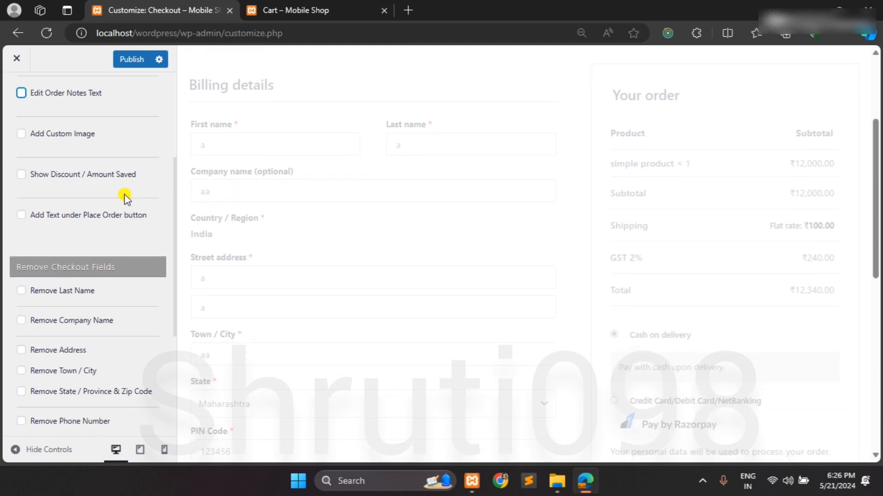
{"action": "scroll", "coordinate": [370, 238], "scroll_direction": "down", "scroll_amount": 2}
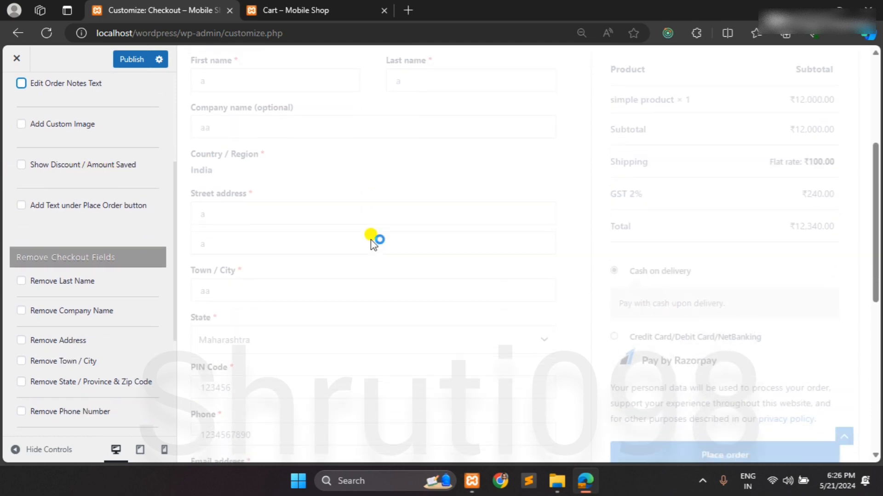
{"action": "scroll", "coordinate": [371, 239], "scroll_direction": "up", "scroll_amount": 2}
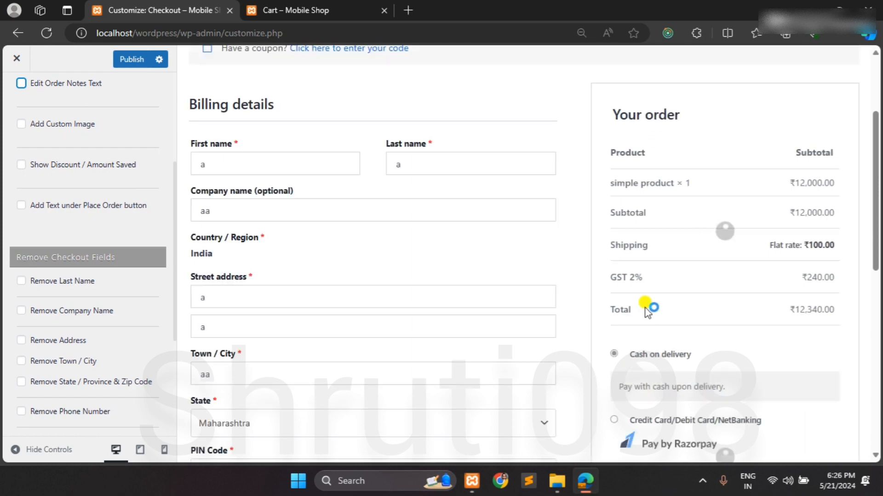
{"action": "scroll", "coordinate": [33, 237], "scroll_direction": "down", "scroll_amount": 1}
{"action": "left_click", "coordinate": [21, 158]}
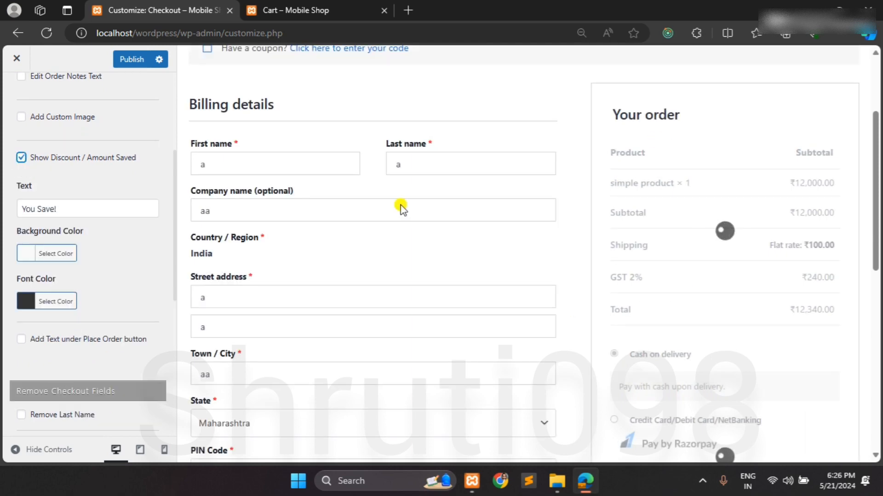
{"action": "scroll", "coordinate": [592, 368], "scroll_direction": "down", "scroll_amount": 2}
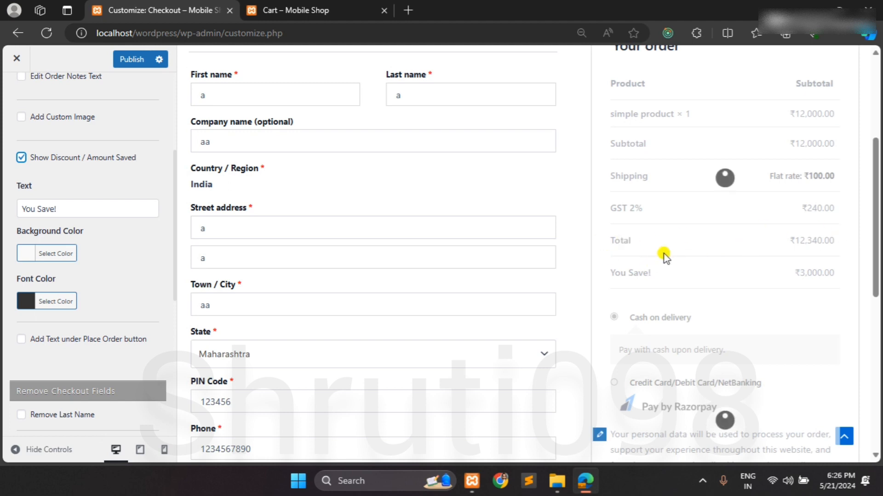
{"action": "left_click", "coordinate": [21, 158]}
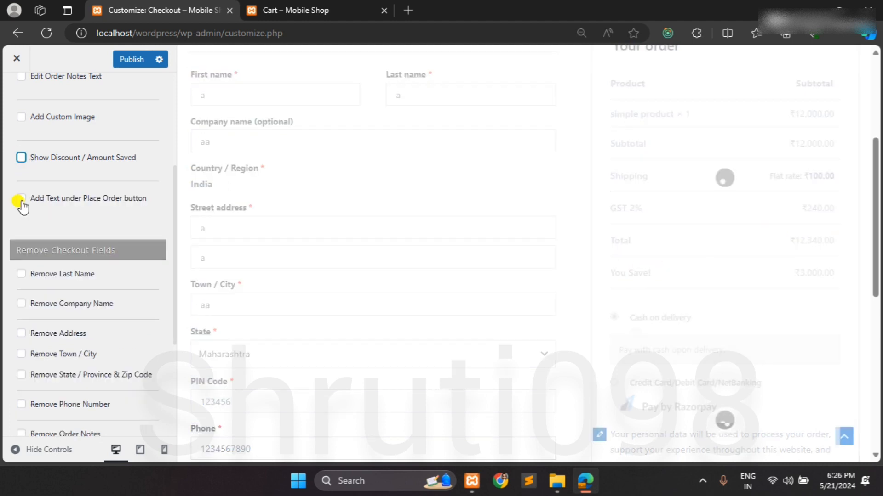
- Turn on Add Text under Place Order button, read through its custom text, and turn the option off again
{"action": "scroll", "coordinate": [118, 204], "scroll_direction": "down", "scroll_amount": 1}
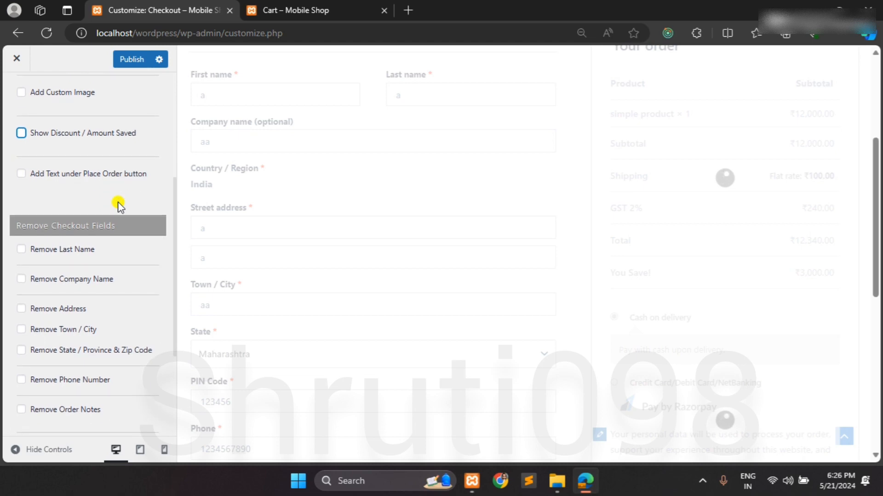
{"action": "scroll", "coordinate": [488, 307], "scroll_direction": "down", "scroll_amount": 3}
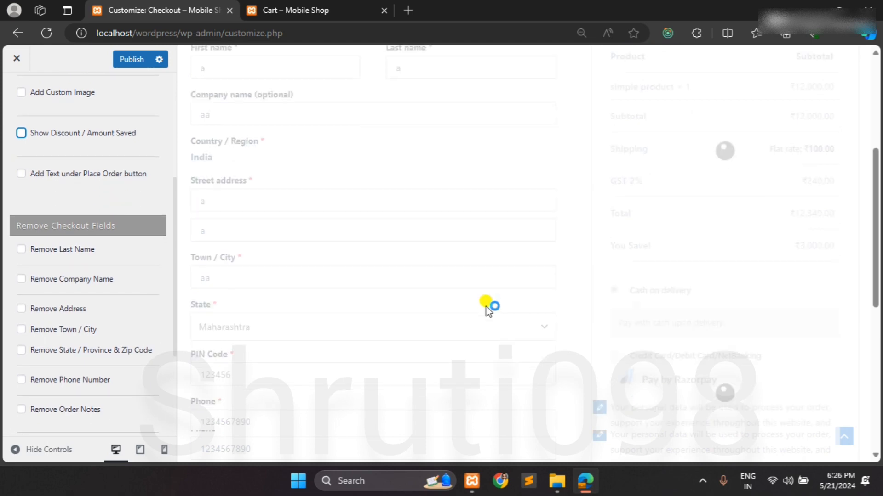
{"action": "left_click", "coordinate": [22, 174]}
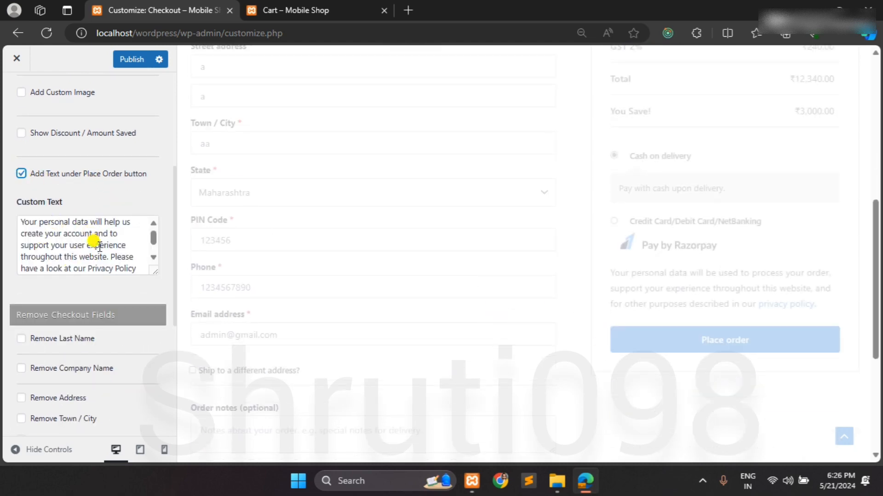
{"action": "scroll", "coordinate": [99, 248], "scroll_direction": "down", "scroll_amount": 1}
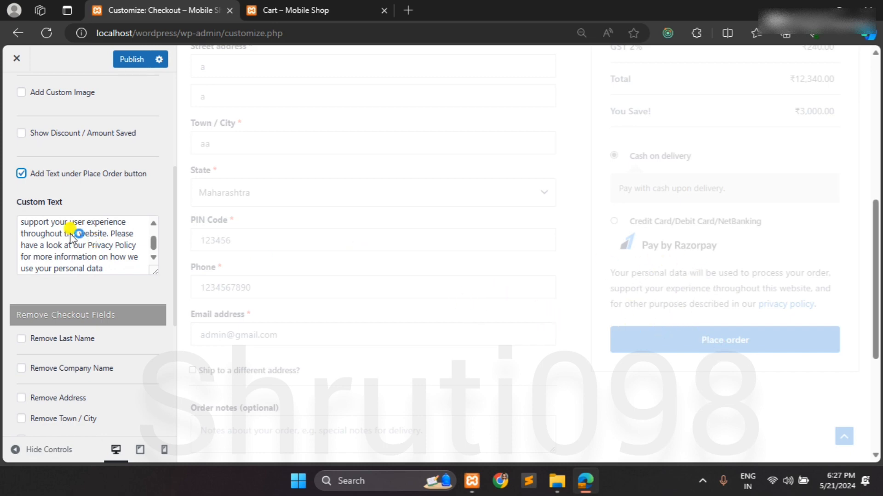
{"action": "left_click", "coordinate": [21, 173]}
- Review the Remove Checkout Fields options, switching Remove Company Name on and back off
{"action": "scroll", "coordinate": [21, 174], "scroll_direction": "down", "scroll_amount": 2}
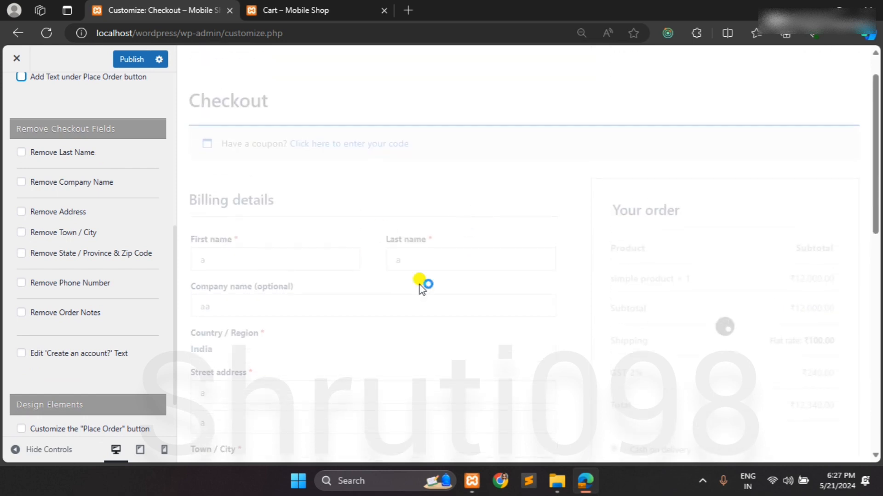
{"action": "scroll", "coordinate": [129, 250], "scroll_direction": "down", "scroll_amount": 1}
{"action": "scroll", "coordinate": [111, 201], "scroll_direction": "down", "scroll_amount": 2}
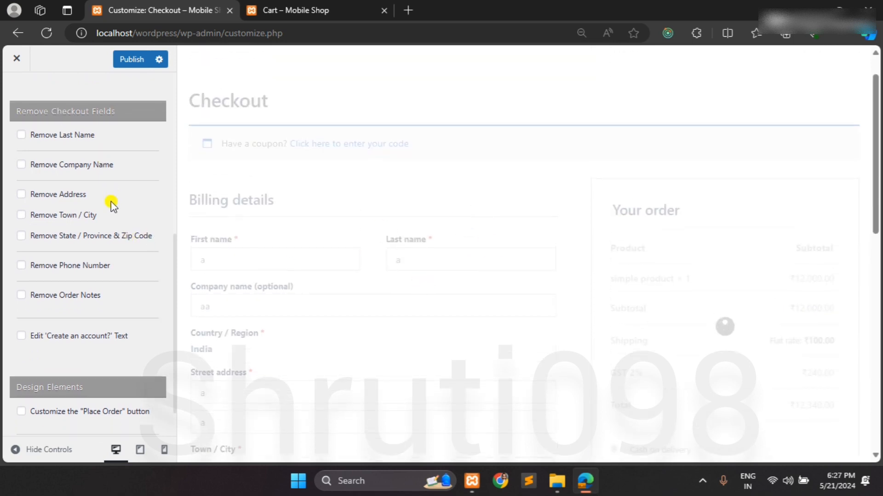
{"action": "scroll", "coordinate": [251, 249], "scroll_direction": "down", "scroll_amount": 1}
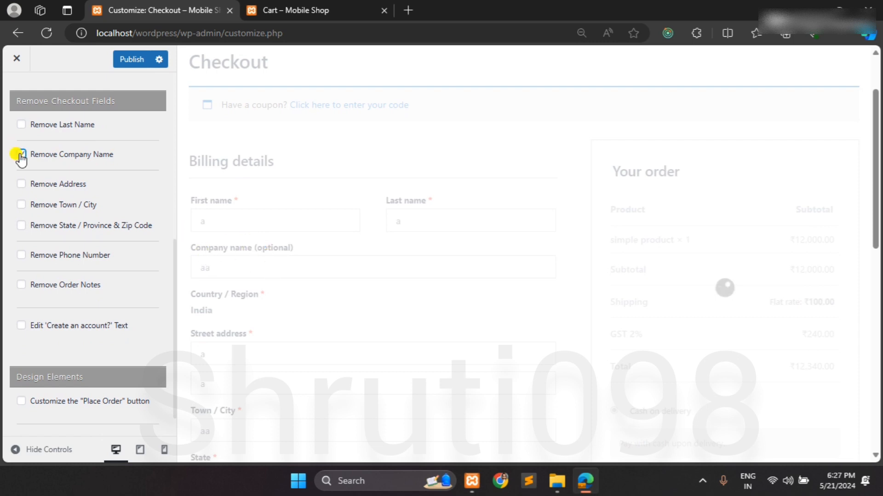
{"action": "scroll", "coordinate": [98, 205], "scroll_direction": "down", "scroll_amount": 3}
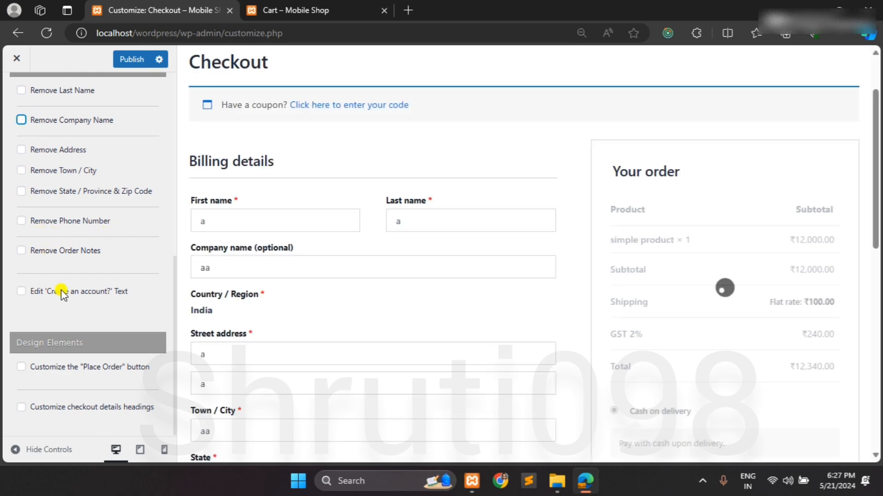
- Examine the checkout page preview from the billing details down to the order notes and footer
{"action": "scroll", "coordinate": [244, 302], "scroll_direction": "down", "scroll_amount": 8}
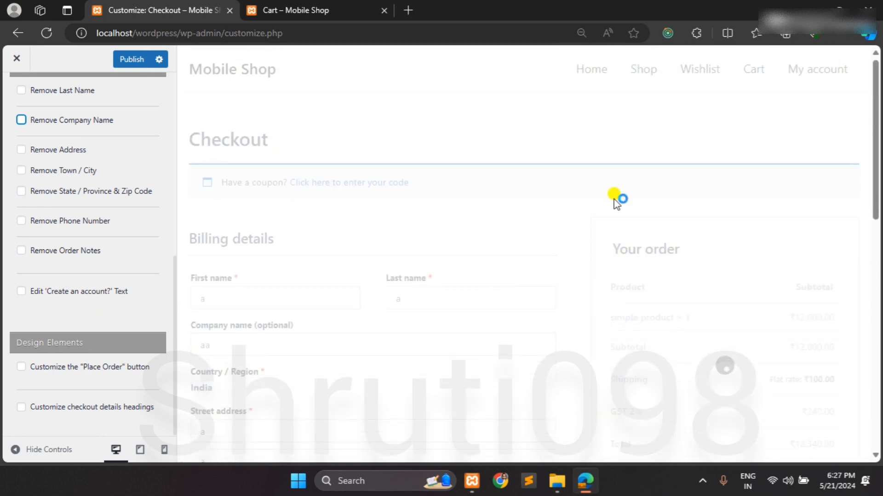
{"action": "scroll", "coordinate": [516, 297], "scroll_direction": "down", "scroll_amount": 6}
{"action": "scroll", "coordinate": [516, 297], "scroll_direction": "down", "scroll_amount": 3}
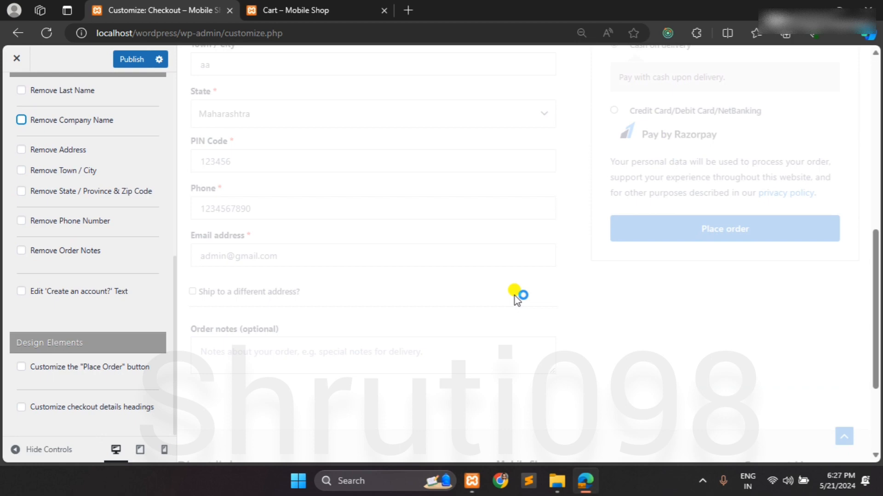
{"action": "scroll", "coordinate": [516, 296], "scroll_direction": "down", "scroll_amount": 3}
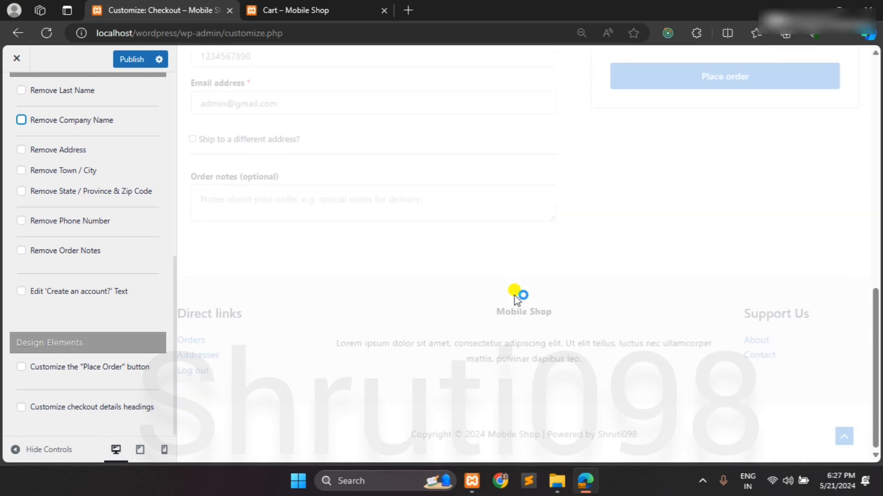
{"action": "scroll", "coordinate": [256, 256], "scroll_direction": "up", "scroll_amount": 11}
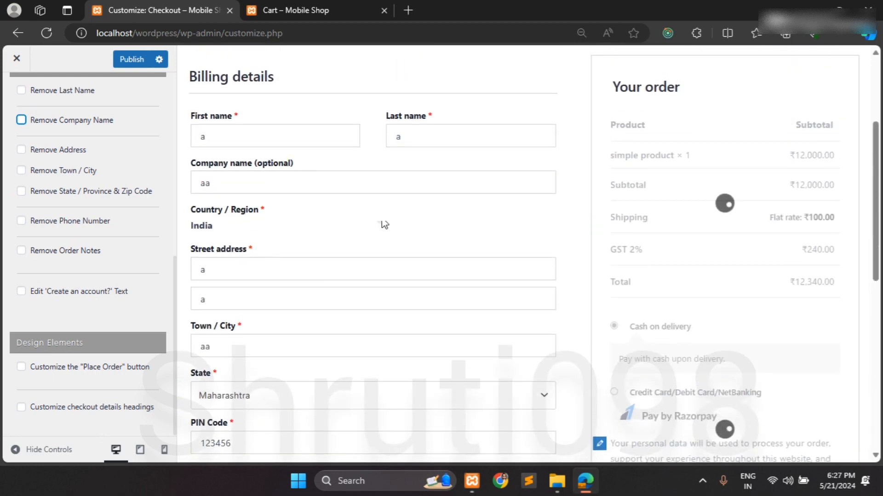
- Turn on Edit 'Create an account?' Text, look for the text throughout the checkout preview, and turn the option off again
{"action": "scroll", "coordinate": [385, 256], "scroll_direction": "down", "scroll_amount": 6}
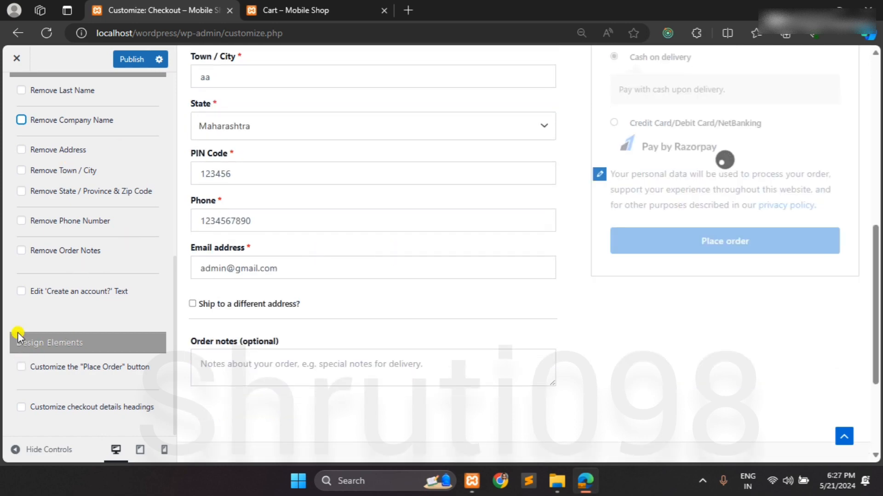
{"action": "left_click", "coordinate": [21, 292]}
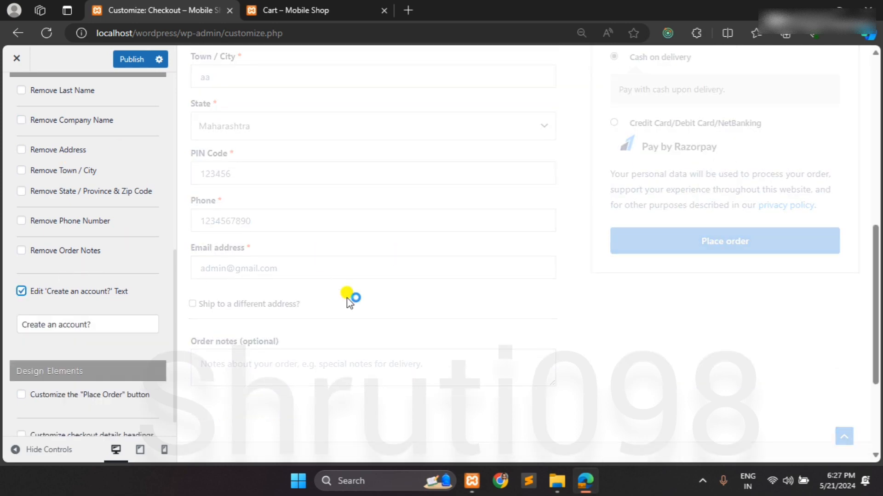
{"action": "scroll", "coordinate": [349, 301], "scroll_direction": "down", "scroll_amount": 4}
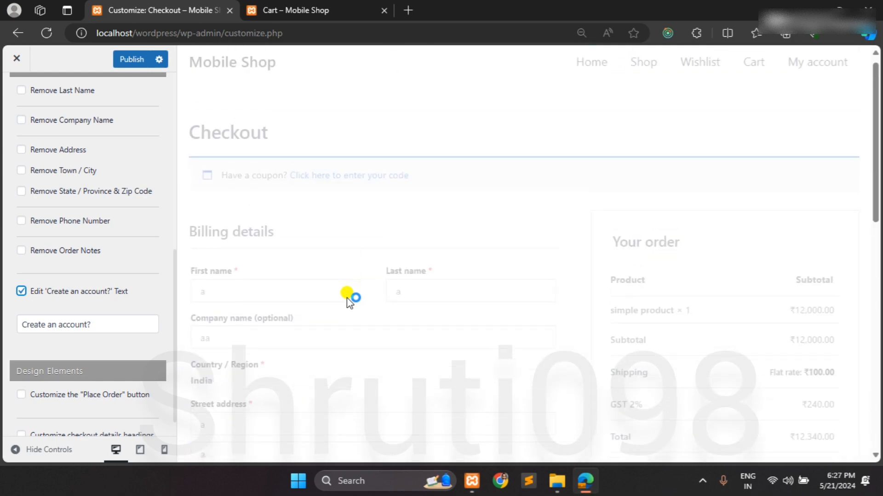
{"action": "scroll", "coordinate": [349, 301], "scroll_direction": "down", "scroll_amount": 7}
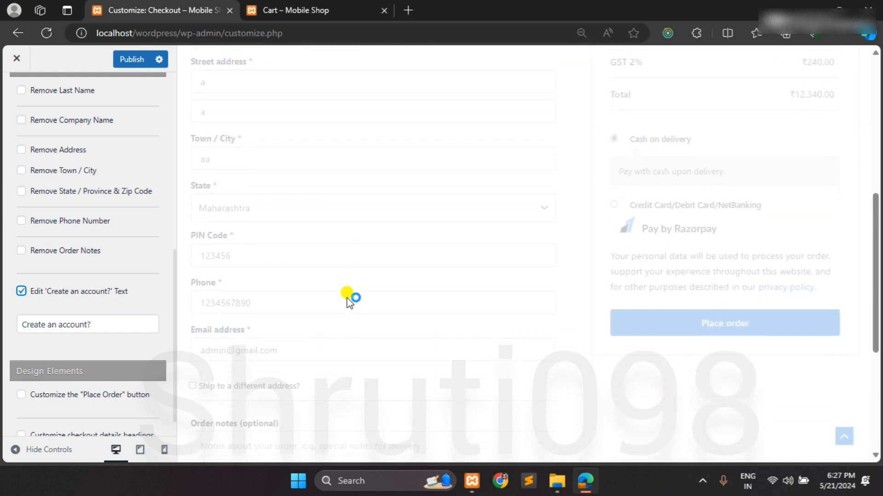
{"action": "scroll", "coordinate": [349, 301], "scroll_direction": "down", "scroll_amount": 6}
{"action": "scroll", "coordinate": [344, 297], "scroll_direction": "up", "scroll_amount": 5}
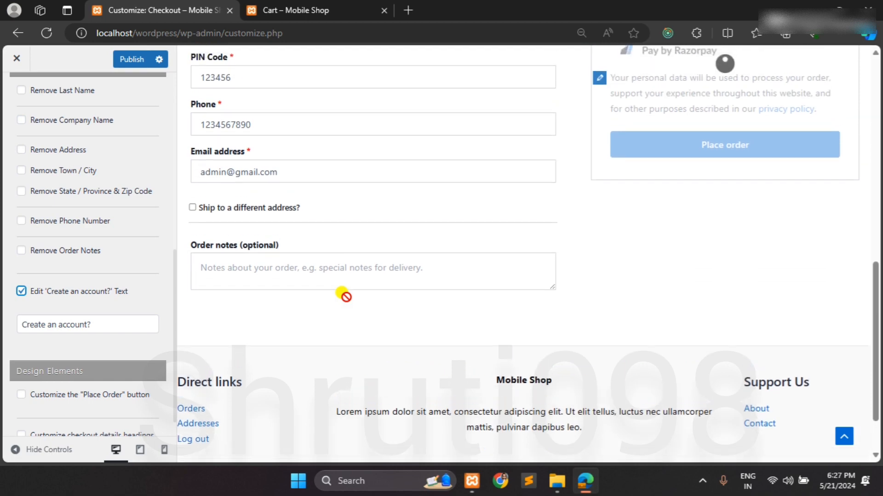
{"action": "scroll", "coordinate": [343, 294], "scroll_direction": "up", "scroll_amount": 7}
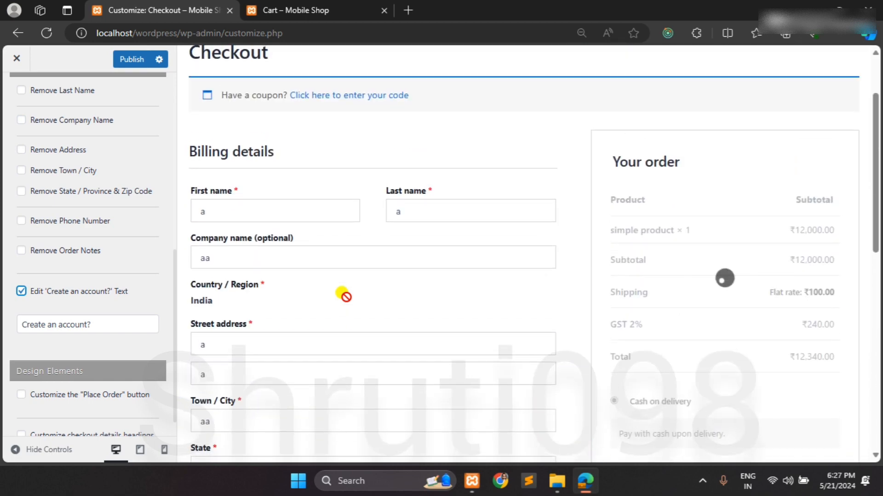
{"action": "scroll", "coordinate": [343, 294], "scroll_direction": "down", "scroll_amount": 10}
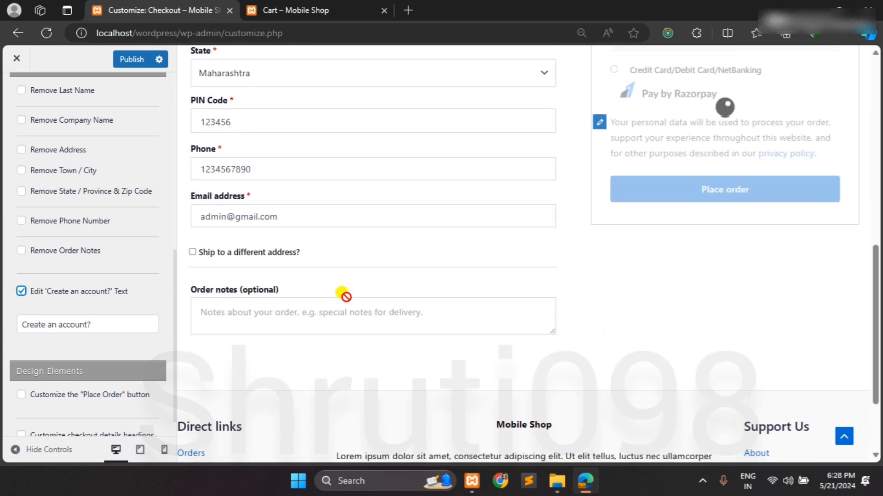
{"action": "scroll", "coordinate": [347, 301], "scroll_direction": "up", "scroll_amount": 6}
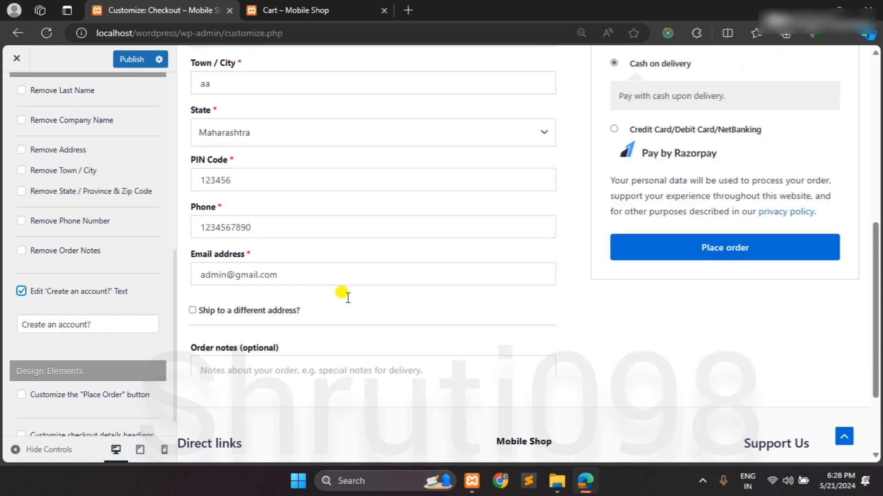
{"action": "scroll", "coordinate": [345, 294], "scroll_direction": "up", "scroll_amount": 2}
{"action": "scroll", "coordinate": [345, 295], "scroll_direction": "down", "scroll_amount": 6}
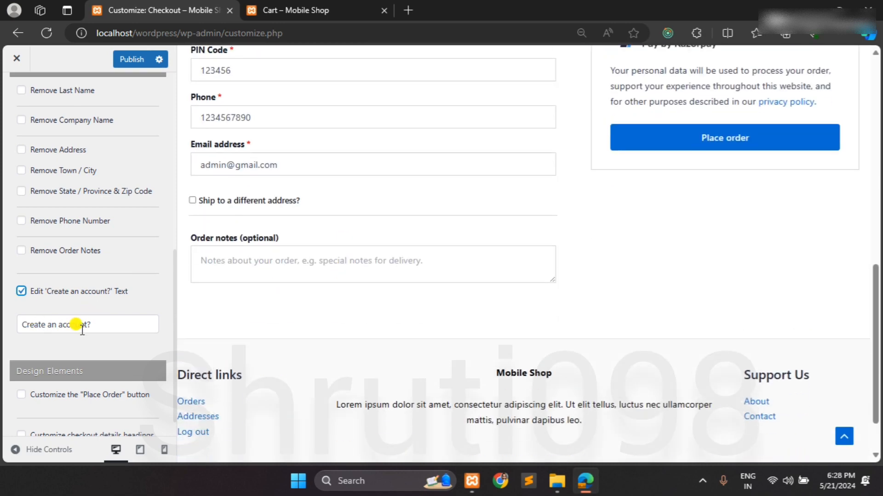
{"action": "scroll", "coordinate": [87, 333], "scroll_direction": "down", "scroll_amount": 1}
{"action": "scroll", "coordinate": [255, 292], "scroll_direction": "up", "scroll_amount": 10}
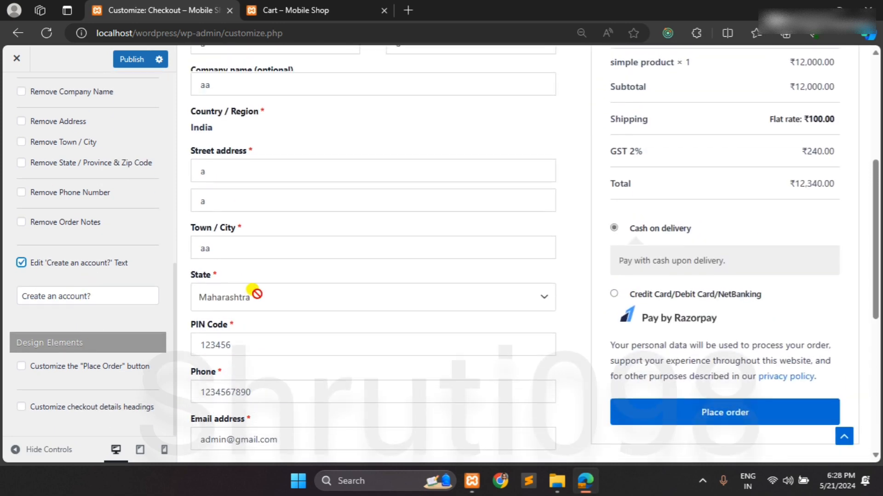
{"action": "scroll", "coordinate": [257, 294], "scroll_direction": "down", "scroll_amount": 10}
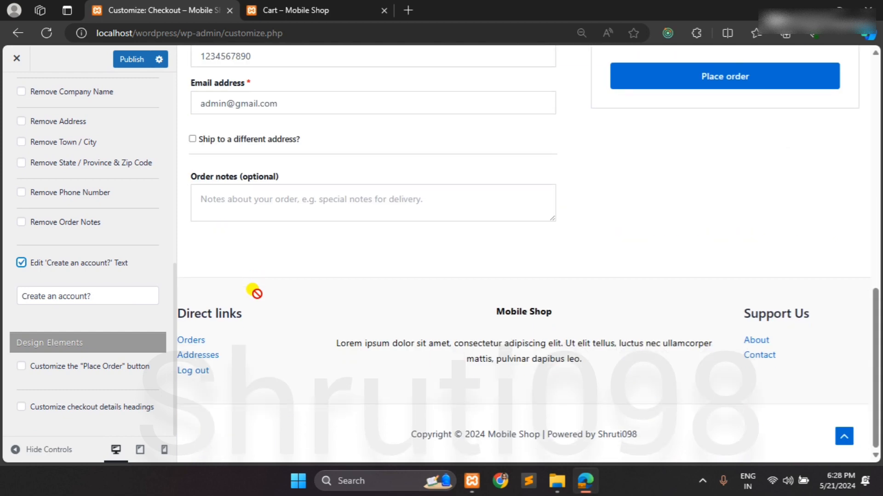
{"action": "scroll", "coordinate": [256, 293], "scroll_direction": "up", "scroll_amount": 2}
{"action": "scroll", "coordinate": [255, 290], "scroll_direction": "up", "scroll_amount": 5}
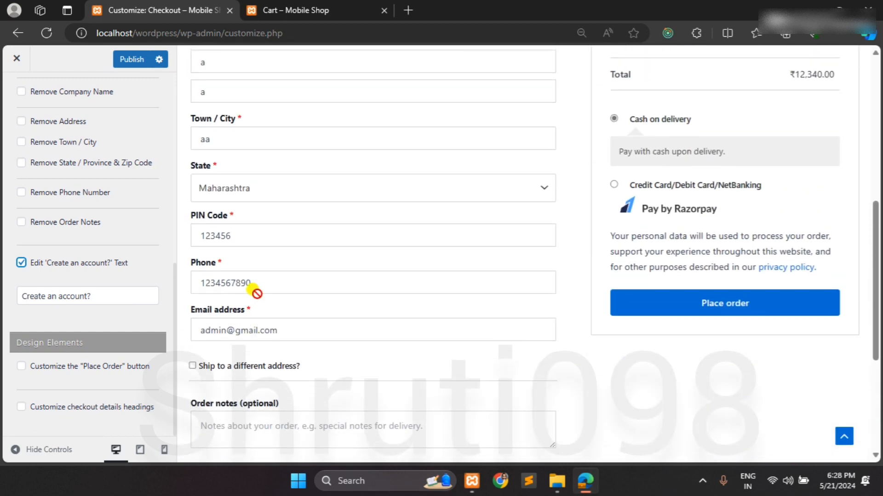
{"action": "scroll", "coordinate": [266, 276], "scroll_direction": "up", "scroll_amount": 4}
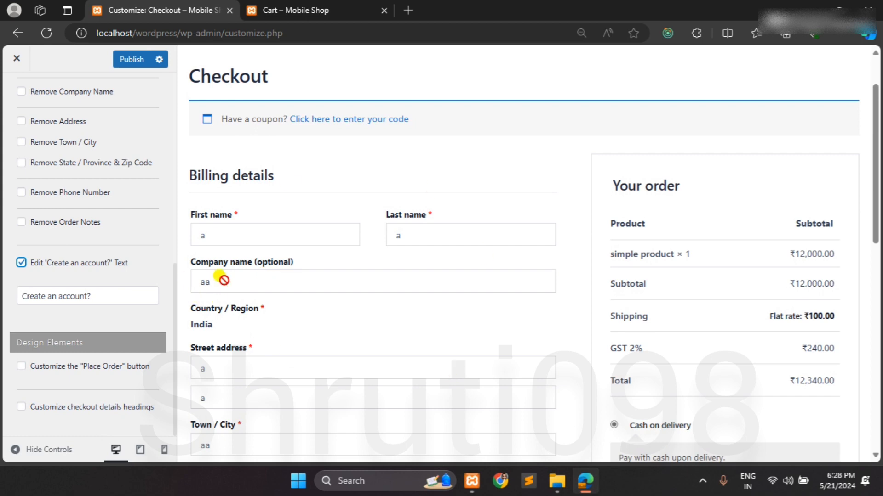
{"action": "left_click", "coordinate": [20, 264]}
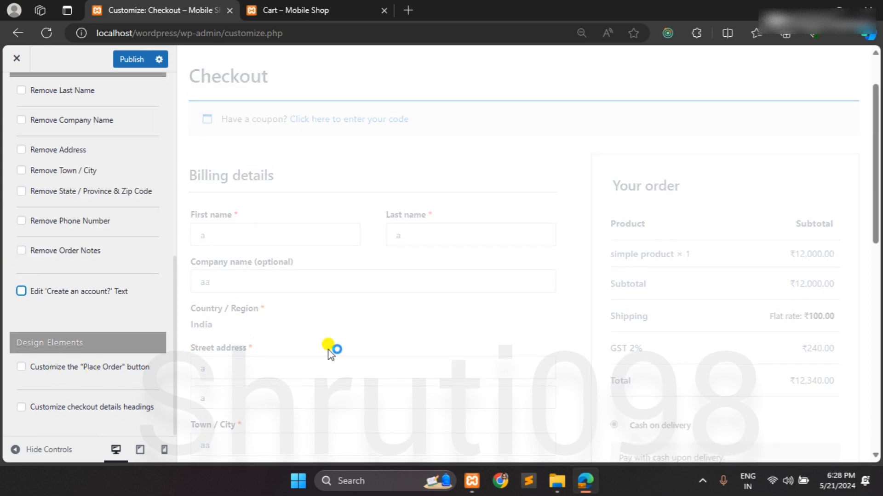
{"action": "scroll", "coordinate": [331, 351], "scroll_direction": "down", "scroll_amount": 15}
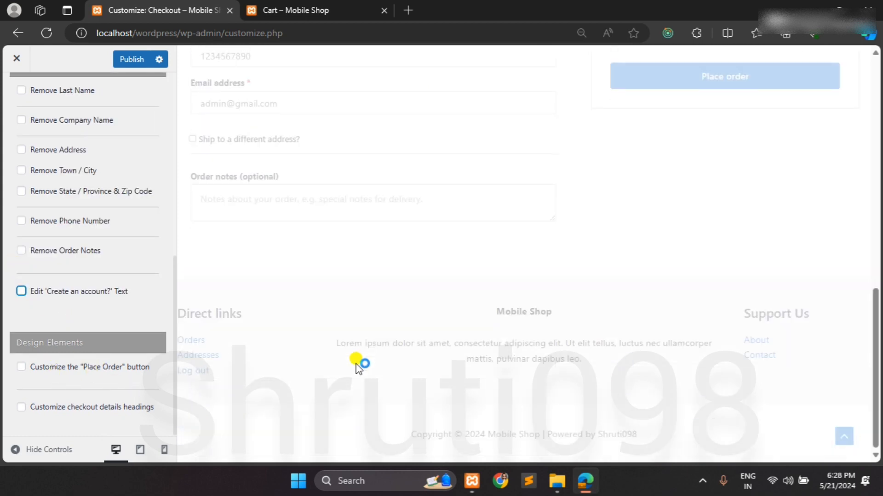
- Turn on customization of the Place Order button and set its background to purple and its font color to near-white
{"action": "left_click", "coordinate": [20, 368]}
{"action": "scroll", "coordinate": [23, 372], "scroll_direction": "down", "scroll_amount": 6}
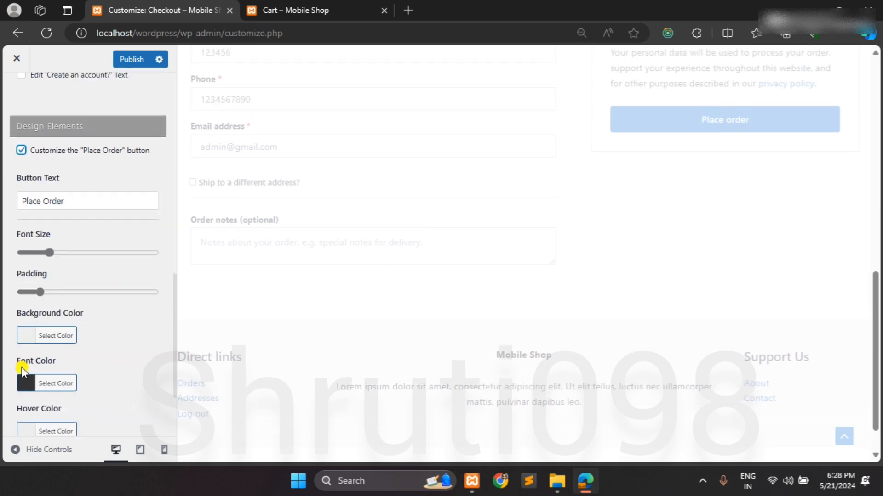
{"action": "left_click", "coordinate": [23, 268]}
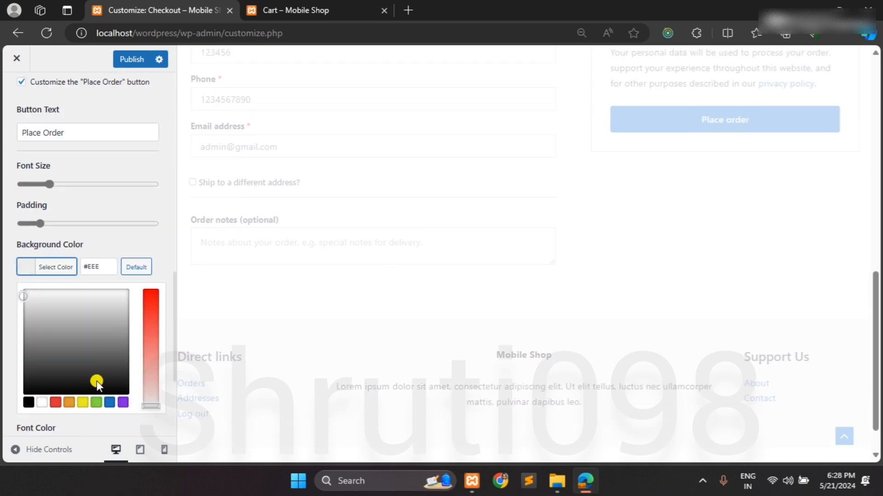
{"action": "left_click", "coordinate": [124, 404]}
{"action": "left_click", "coordinate": [28, 274]}
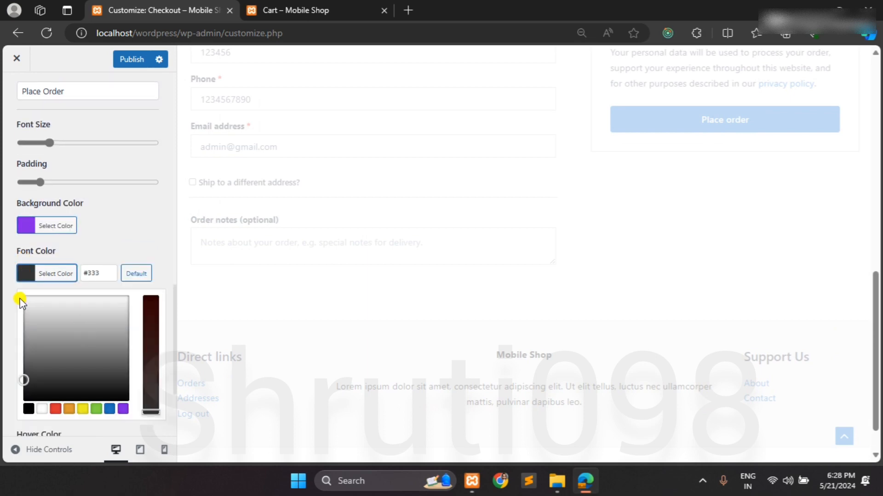
{"action": "left_click", "coordinate": [24, 299]}
{"action": "left_click", "coordinate": [27, 274]}
- Set the Place Order button's hover color to black and its hover font color to #fcfcfc
{"action": "left_click", "coordinate": [26, 322]}
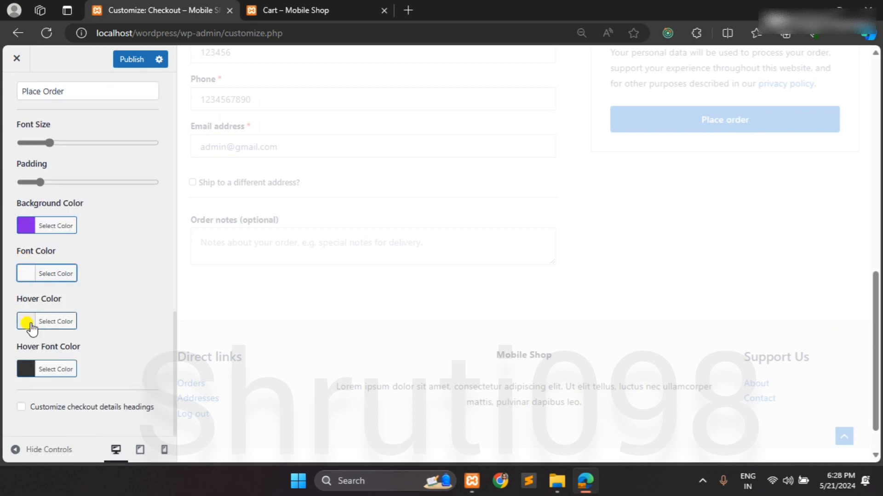
{"action": "scroll", "coordinate": [34, 435], "scroll_direction": "down", "scroll_amount": 1}
{"action": "left_click", "coordinate": [27, 396]}
{"action": "left_click", "coordinate": [28, 261]}
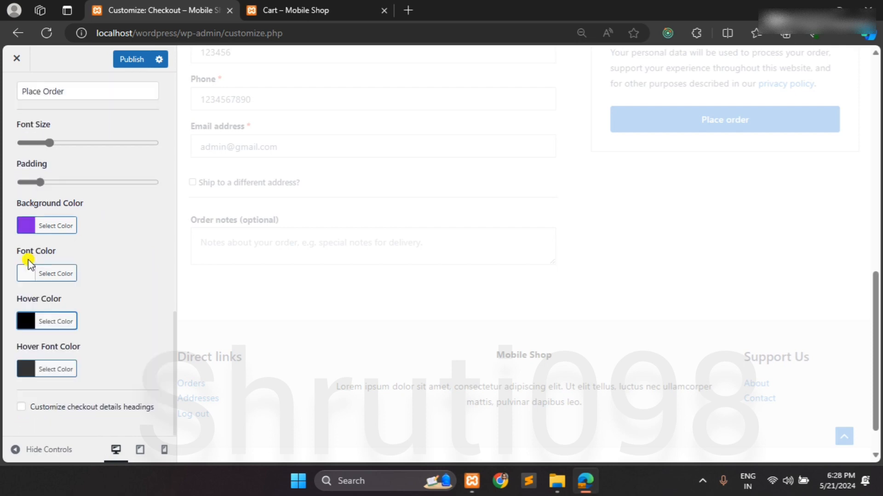
{"action": "left_click", "coordinate": [42, 346]}
{"action": "left_click", "coordinate": [26, 396]}
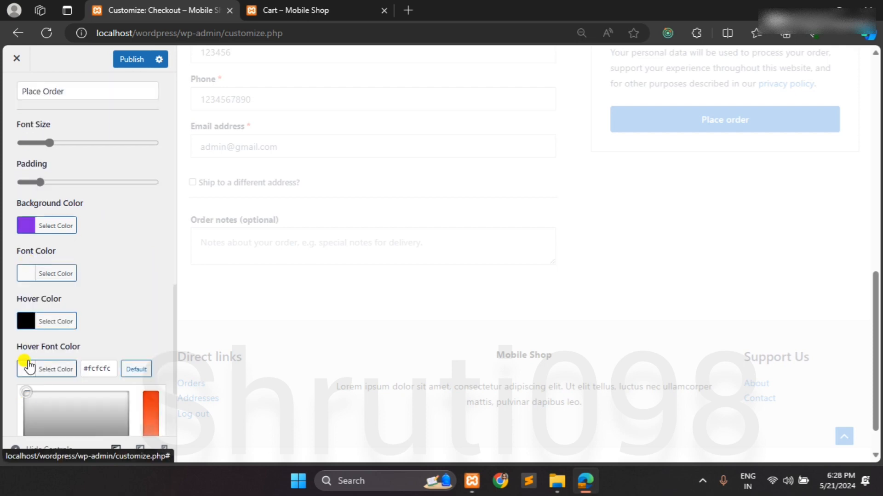
{"action": "left_click", "coordinate": [27, 345]}
- Examine the restyled Place Order button in the checkout preview
{"action": "scroll", "coordinate": [466, 225], "scroll_direction": "up", "scroll_amount": 1}
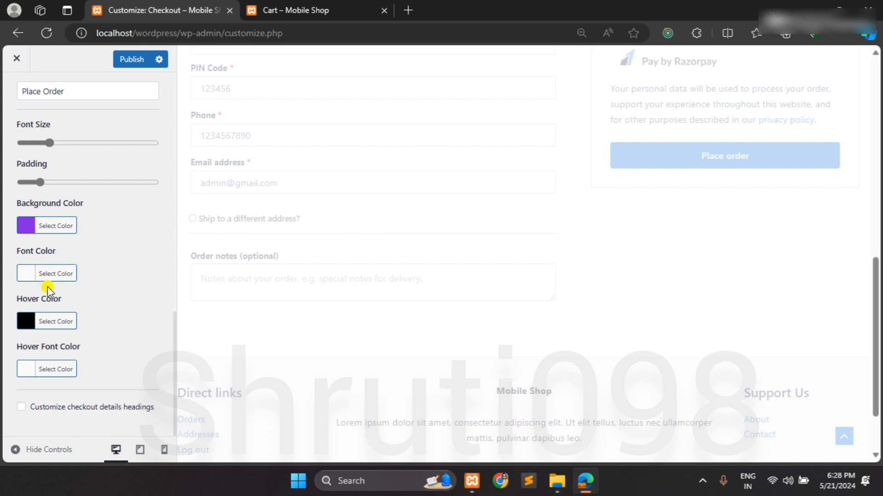
{"action": "scroll", "coordinate": [429, 337], "scroll_direction": "up", "scroll_amount": 8}
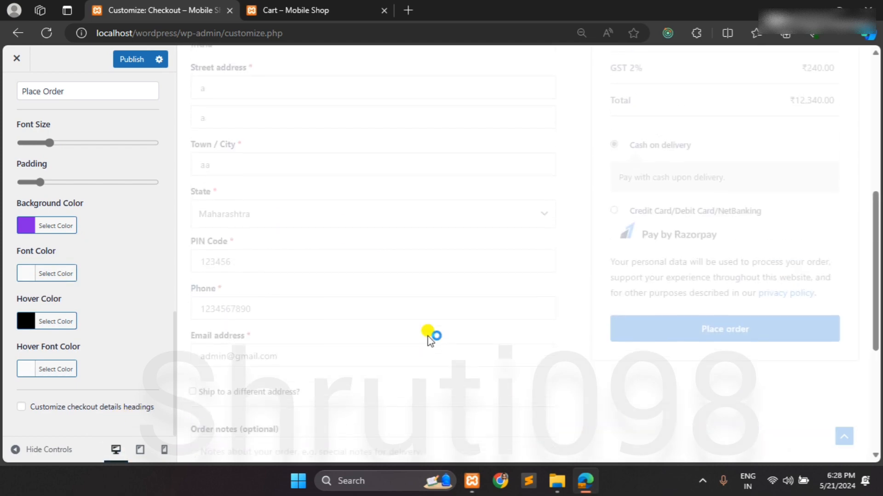
{"action": "scroll", "coordinate": [429, 337], "scroll_direction": "down", "scroll_amount": 6}
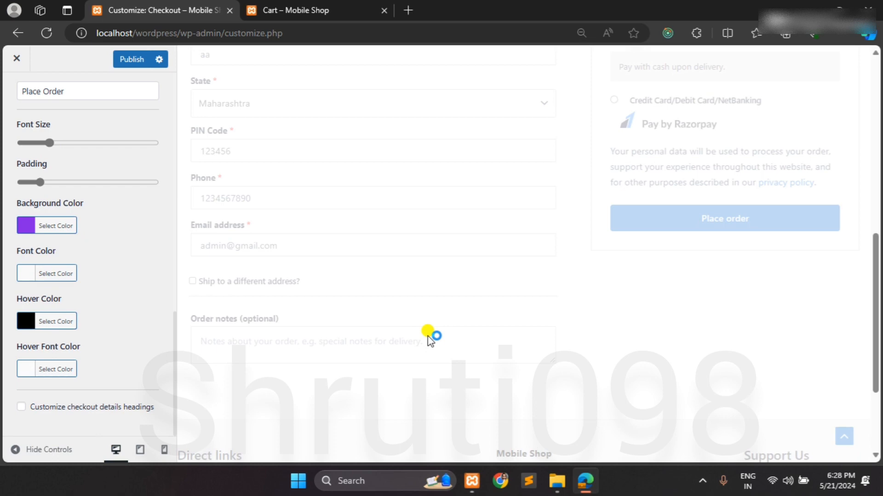
{"action": "scroll", "coordinate": [429, 340], "scroll_direction": "down", "scroll_amount": 2}
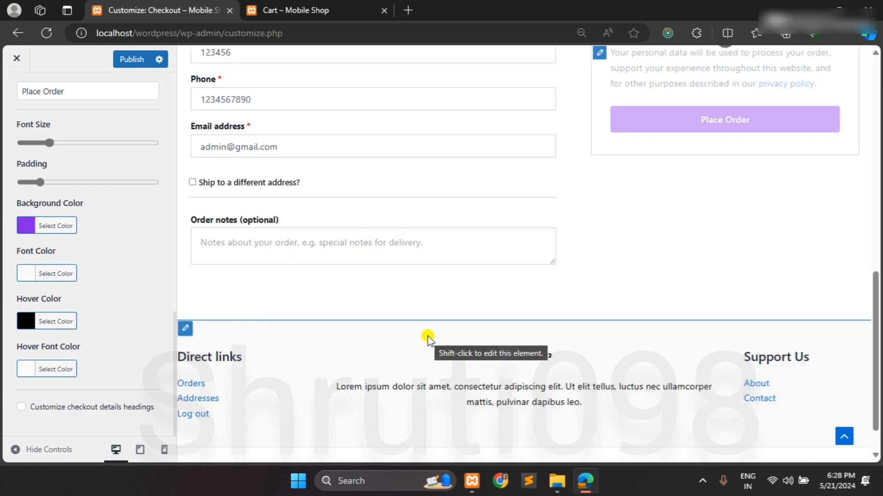
{"action": "scroll", "coordinate": [427, 337], "scroll_direction": "up", "scroll_amount": 2}
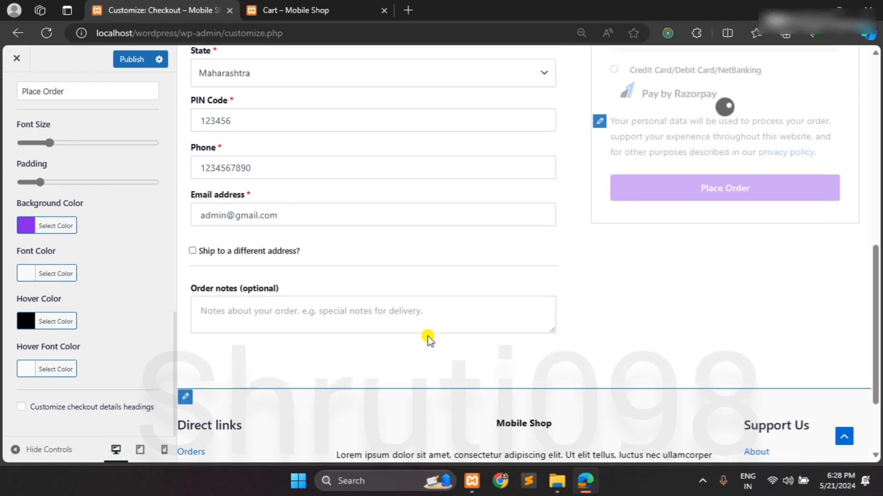
{"action": "scroll", "coordinate": [598, 330], "scroll_direction": "up", "scroll_amount": 1}
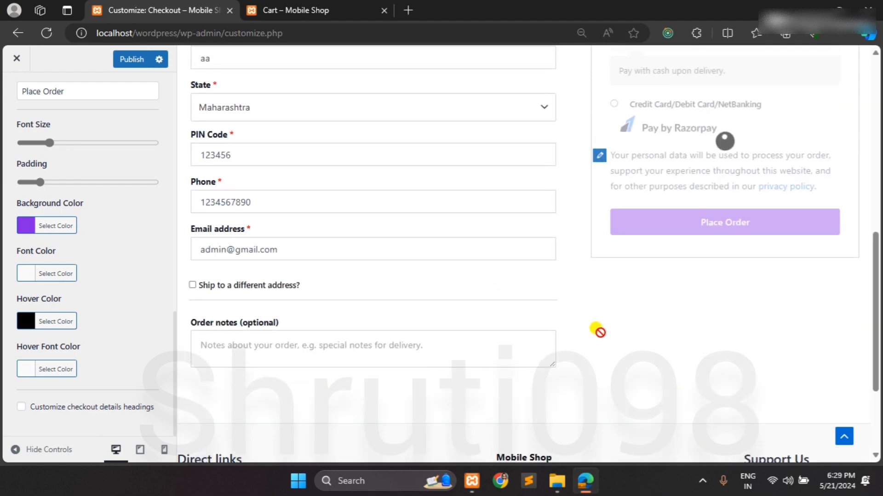
{"action": "scroll", "coordinate": [597, 330], "scroll_direction": "up", "scroll_amount": 6}
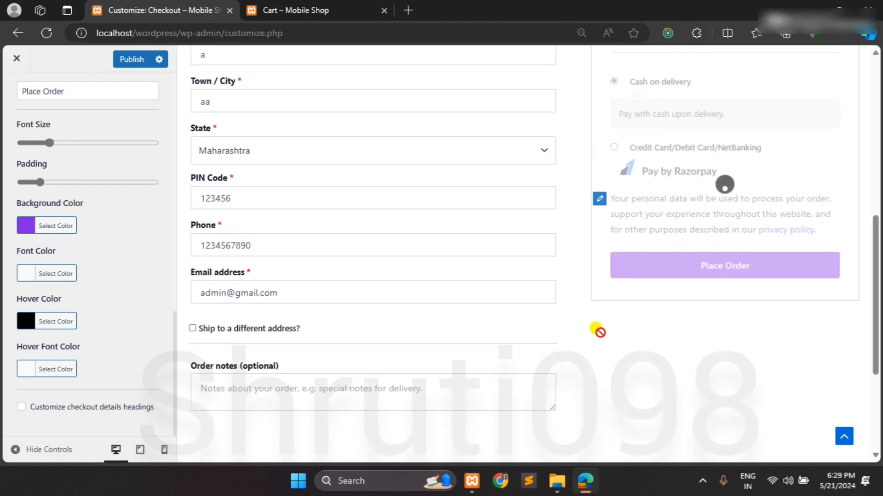
{"action": "scroll", "coordinate": [597, 330], "scroll_direction": "down", "scroll_amount": 6}
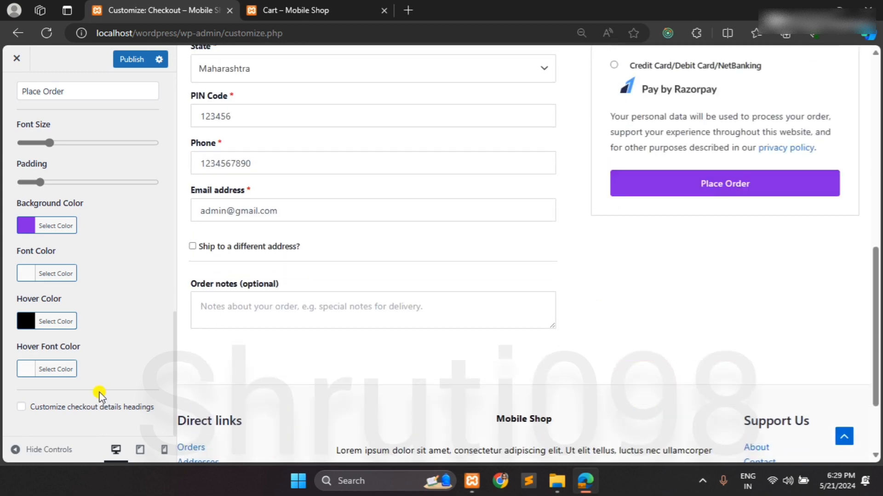
- Turn on Customize checkout details headings and review its heading text, font size and color options against the checkout preview
{"action": "left_click", "coordinate": [20, 407]}
{"action": "scroll", "coordinate": [23, 408], "scroll_direction": "down", "scroll_amount": 5}
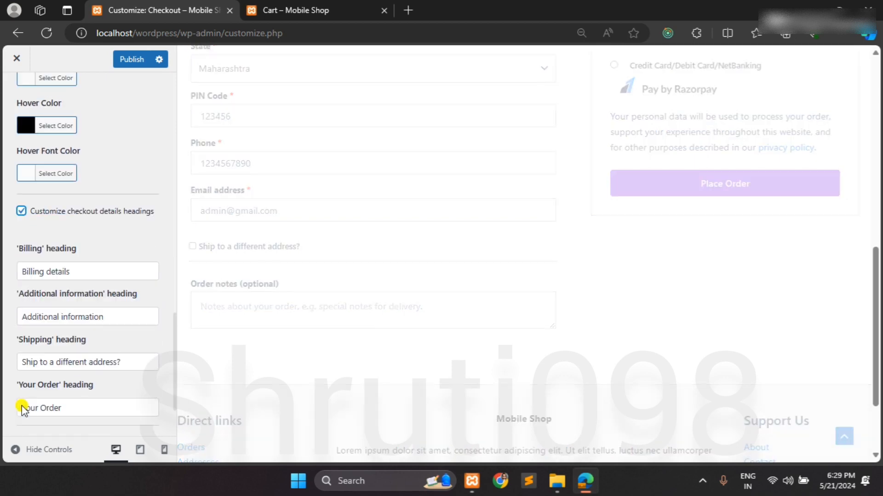
{"action": "scroll", "coordinate": [485, 282], "scroll_direction": "down", "scroll_amount": 3}
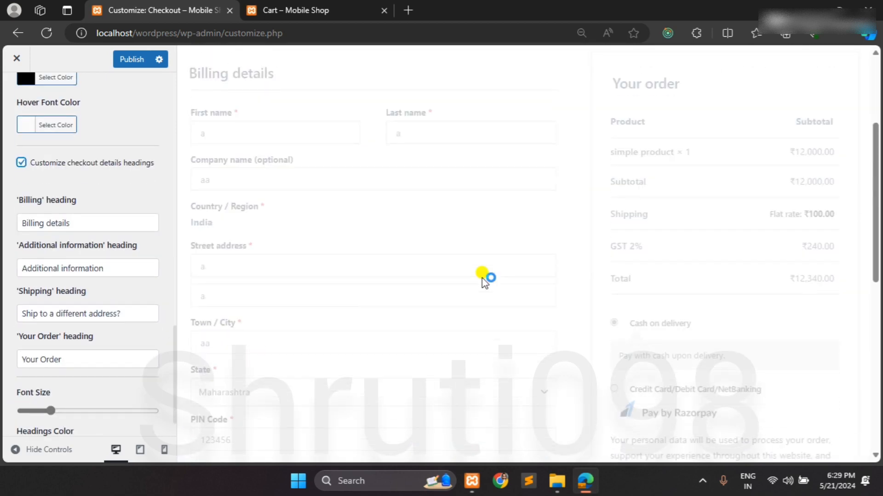
{"action": "scroll", "coordinate": [485, 282], "scroll_direction": "down", "scroll_amount": 1}
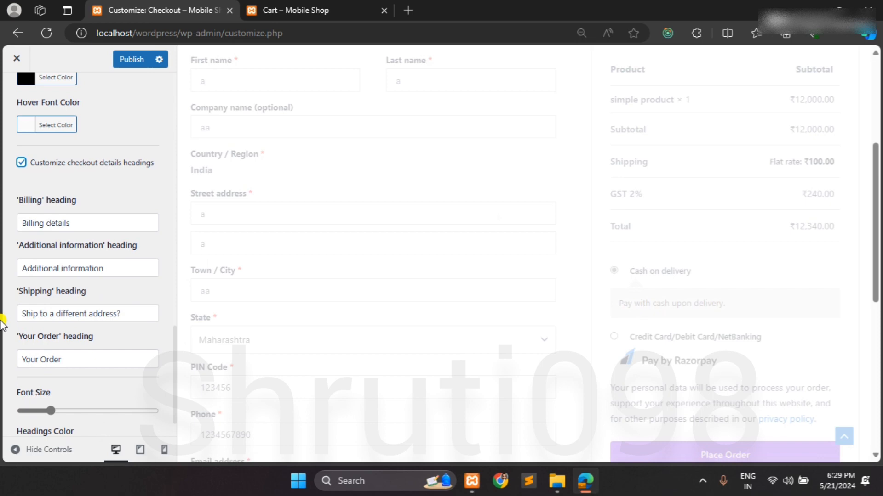
{"action": "scroll", "coordinate": [75, 285], "scroll_direction": "down", "scroll_amount": 1}
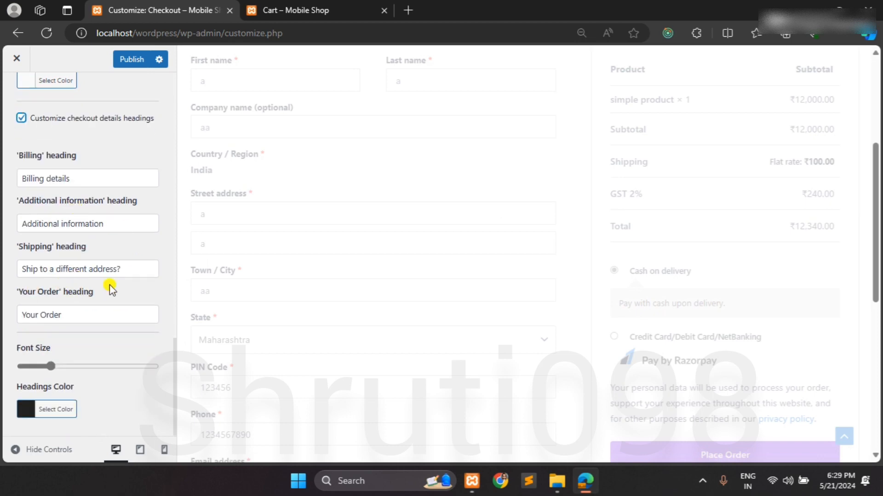
{"action": "scroll", "coordinate": [431, 360], "scroll_direction": "down", "scroll_amount": 3}
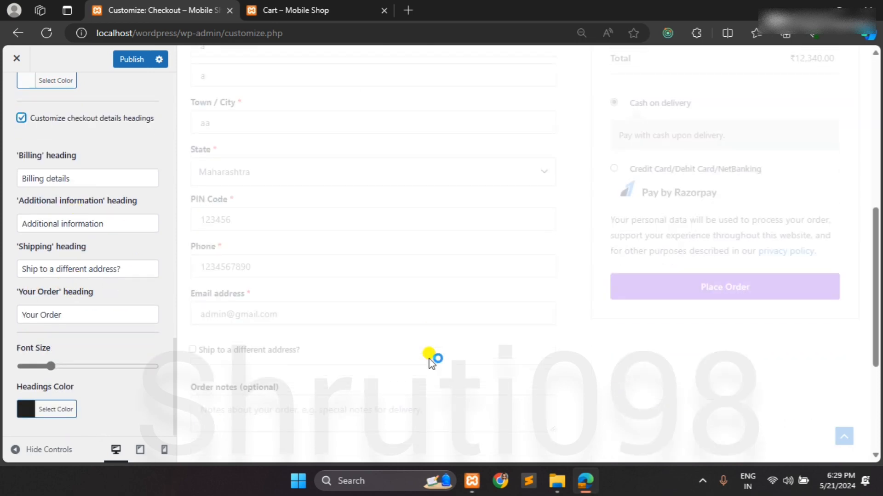
{"action": "scroll", "coordinate": [100, 351], "scroll_direction": "up", "scroll_amount": 3}
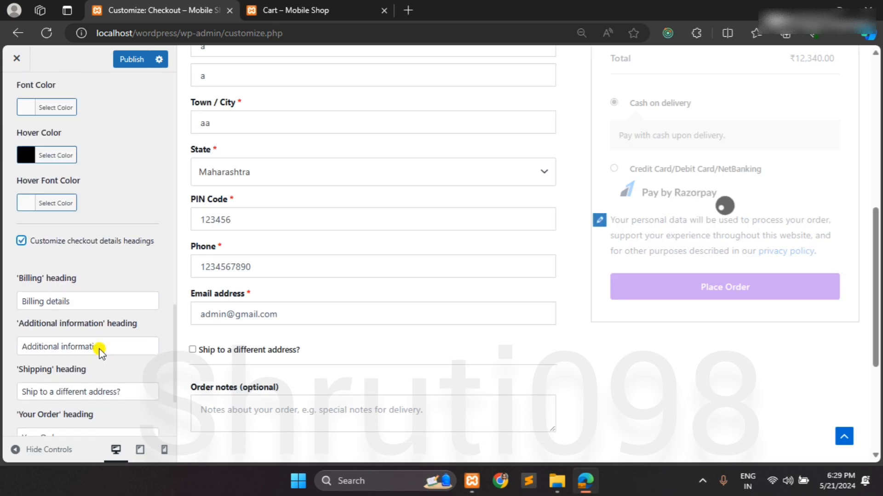
- Choose Credit Card/Debit Card/NetBanking through Razorpay as the payment method and place the order in the checkout preview
{"action": "scroll", "coordinate": [100, 351], "scroll_direction": "down", "scroll_amount": 3}
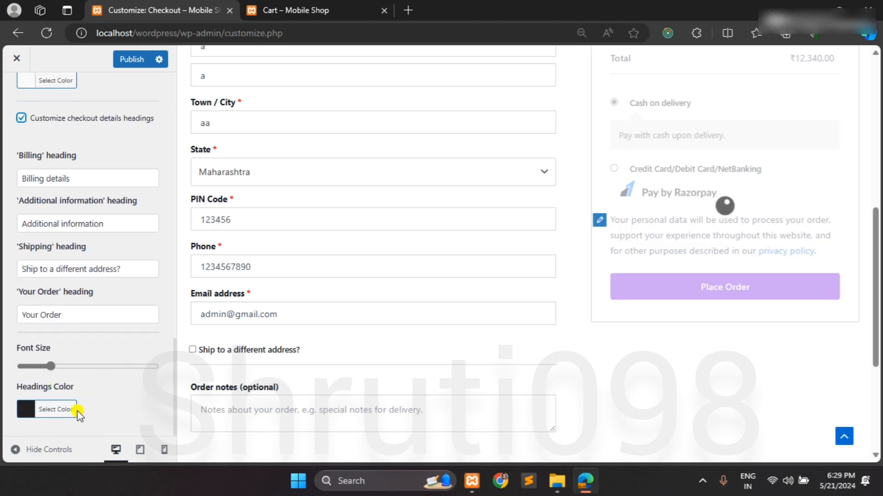
{"action": "left_click", "coordinate": [708, 290]}
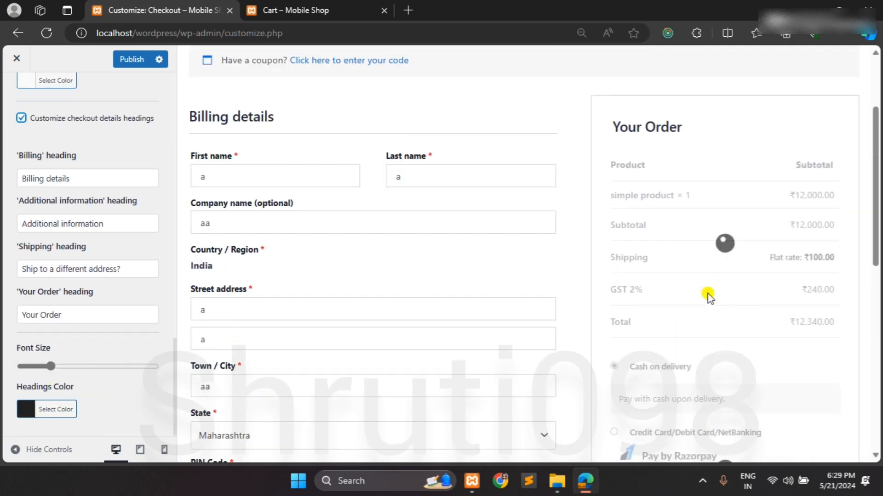
{"action": "scroll", "coordinate": [780, 293], "scroll_direction": "down", "scroll_amount": 8}
{"action": "scroll", "coordinate": [685, 357], "scroll_direction": "up", "scroll_amount": 3}
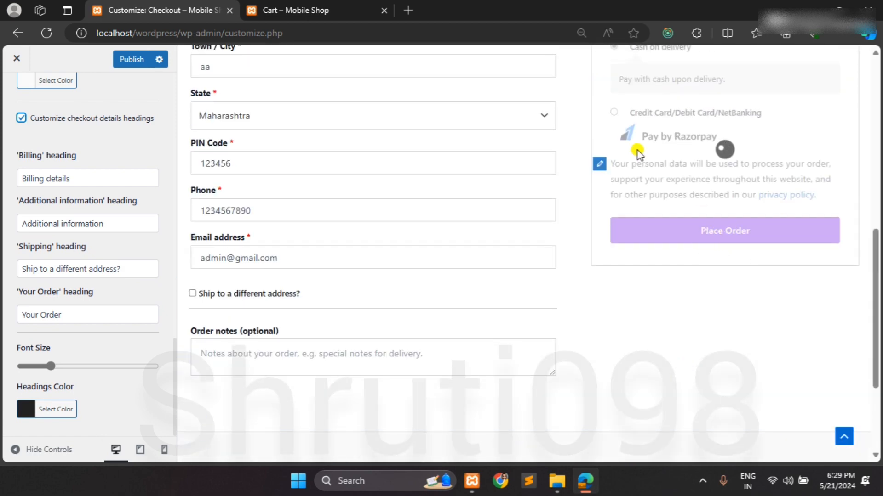
{"action": "left_click", "coordinate": [615, 113]}
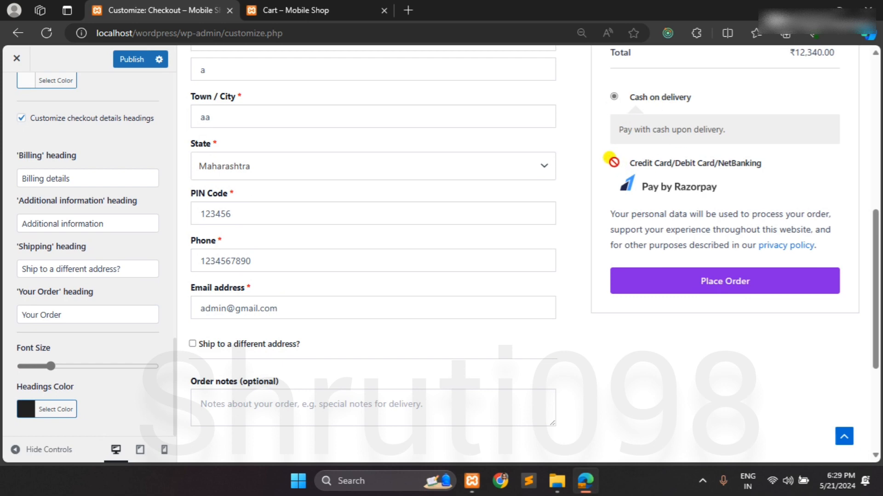
{"action": "left_click", "coordinate": [614, 162]}
{"action": "left_click", "coordinate": [696, 292]}
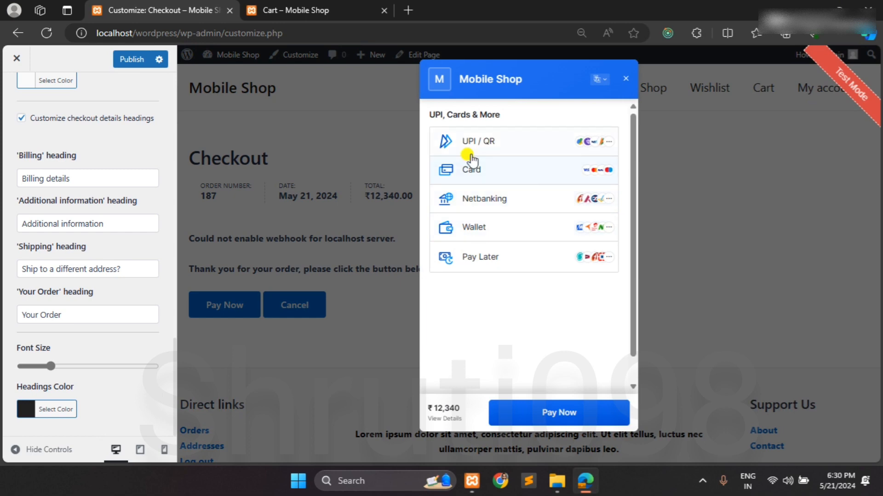
- Try to pay with the JioMoney wallet, and select UPI ID/Mobile Number as the alternative payment option
{"action": "left_click", "coordinate": [512, 228]}
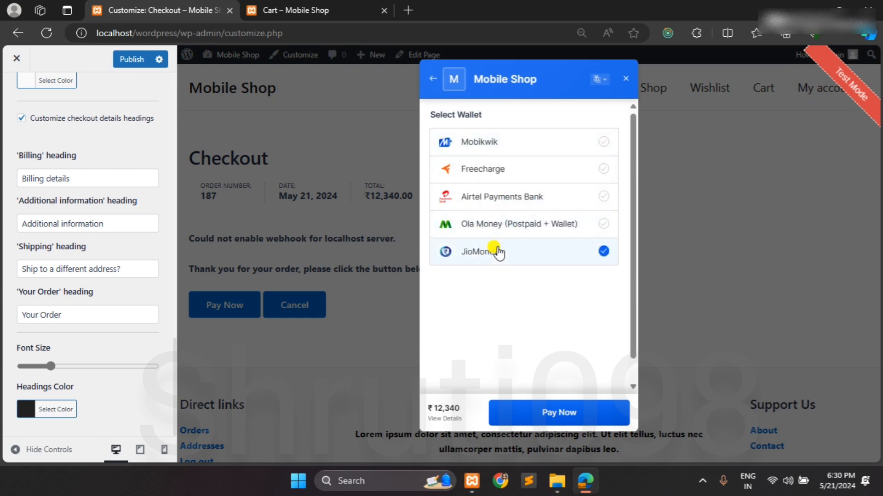
{"action": "left_click", "coordinate": [544, 412]}
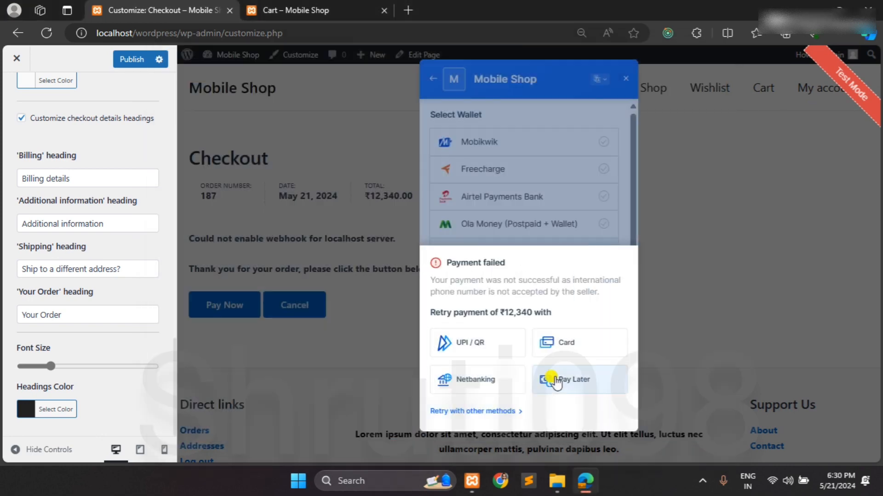
{"action": "left_click", "coordinate": [497, 342]}
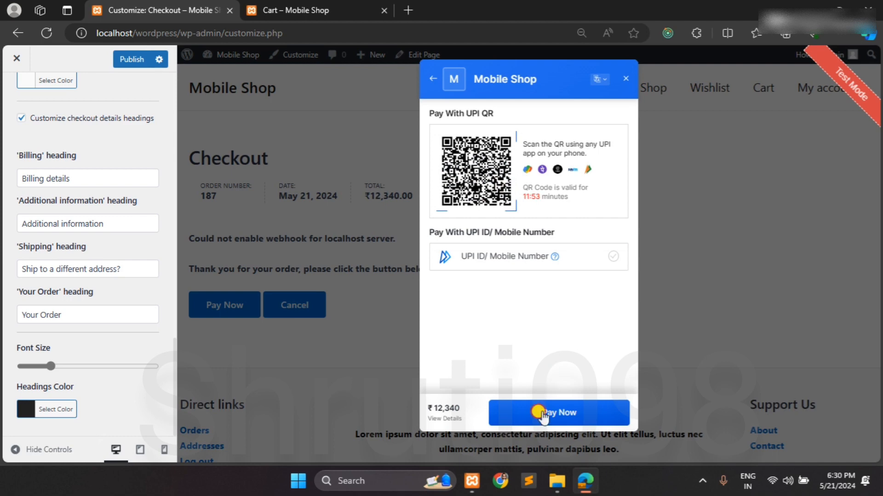
{"action": "left_click", "coordinate": [516, 257]}
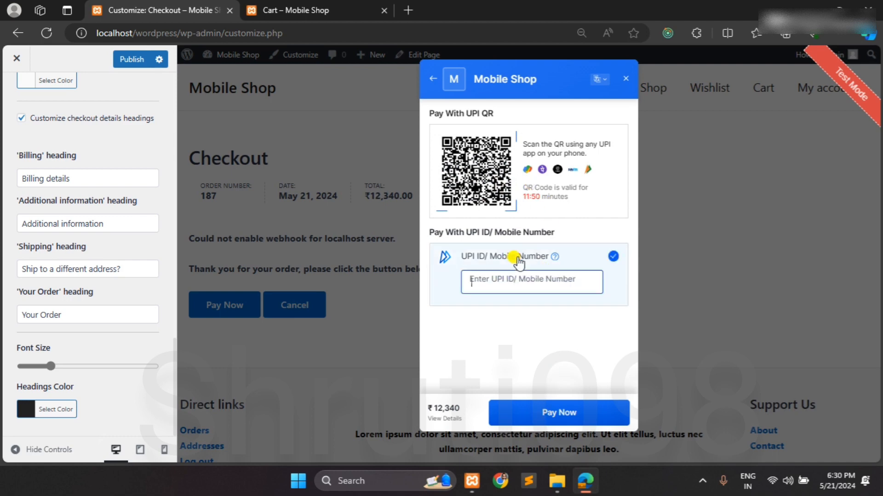
- Cancel the ongoing Razorpay payment and go back to the checkout form
{"action": "left_click", "coordinate": [625, 78]}
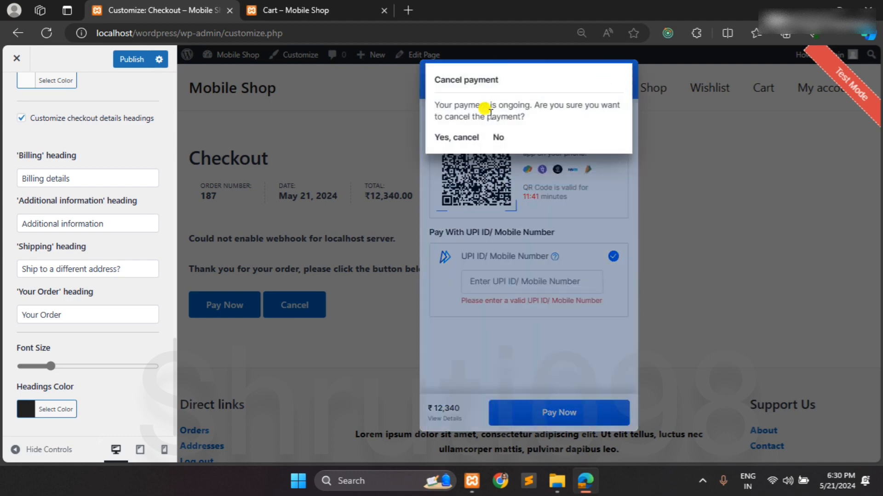
{"action": "left_click", "coordinate": [464, 136]}
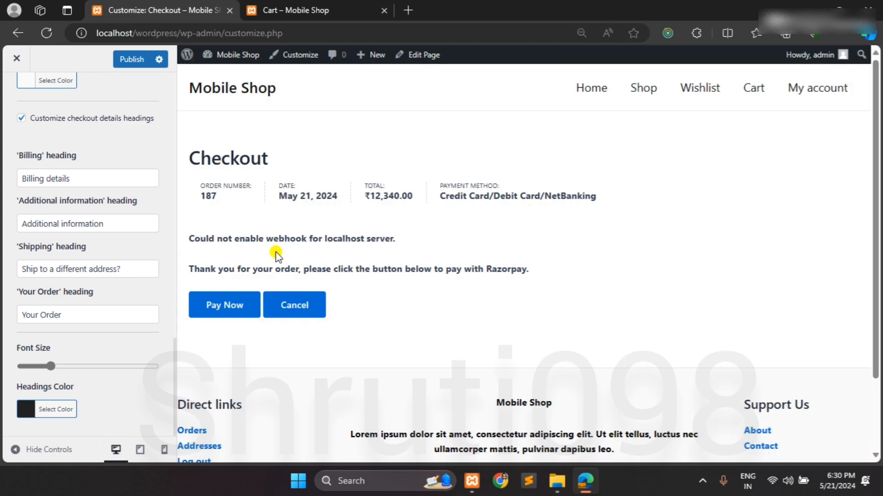
{"action": "scroll", "coordinate": [276, 253], "scroll_direction": "down", "scroll_amount": 3}
{"action": "scroll", "coordinate": [275, 253], "scroll_direction": "up", "scroll_amount": 3}
{"action": "scroll", "coordinate": [299, 147], "scroll_direction": "down", "scroll_amount": 2}
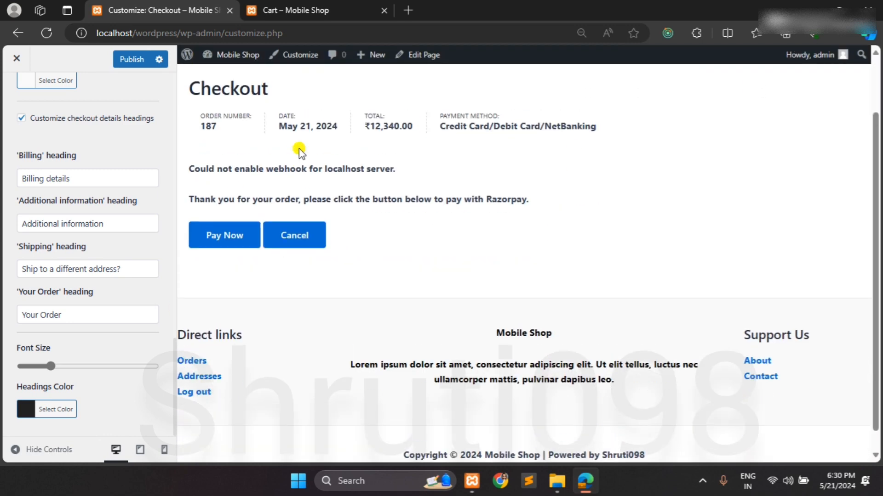
{"action": "scroll", "coordinate": [295, 172], "scroll_direction": "up", "scroll_amount": 2}
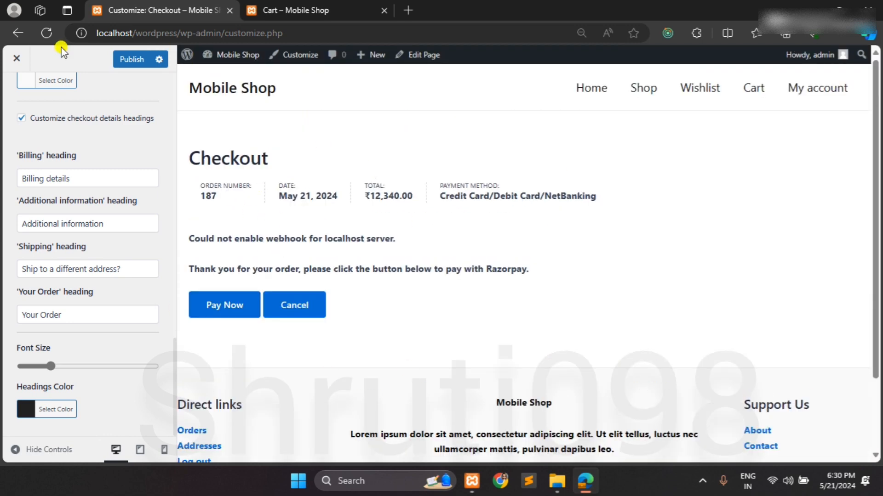
{"action": "left_click", "coordinate": [18, 34]}
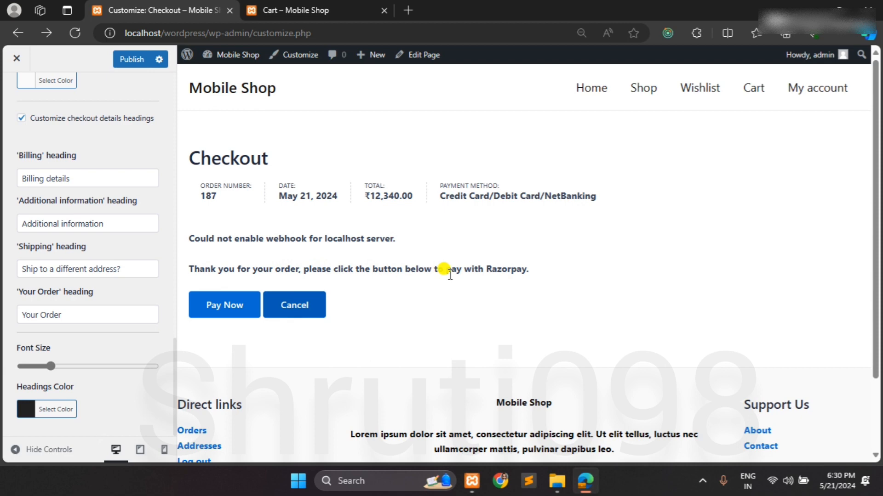
{"action": "scroll", "coordinate": [446, 272], "scroll_direction": "down", "scroll_amount": 2}
{"action": "scroll", "coordinate": [448, 275], "scroll_direction": "up", "scroll_amount": 1}
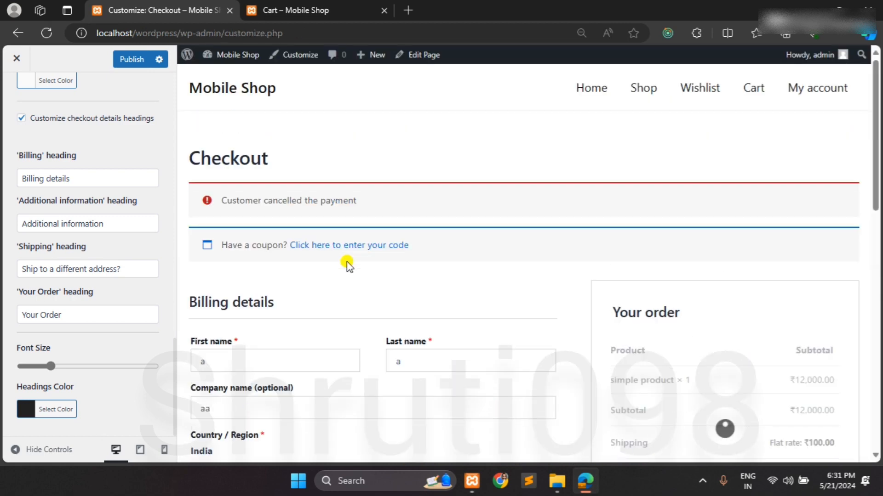
- Switch the payment method to Cash on delivery and place the order
{"action": "scroll", "coordinate": [450, 282], "scroll_direction": "down", "scroll_amount": 6}
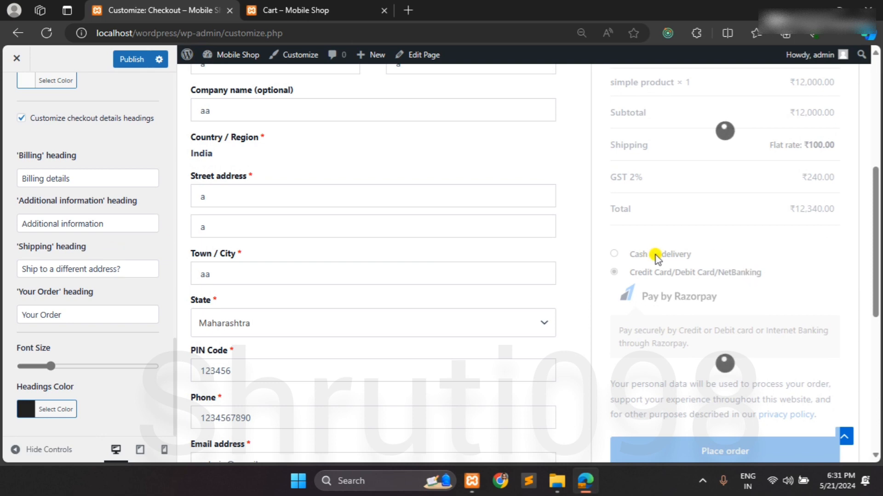
{"action": "scroll", "coordinate": [656, 256], "scroll_direction": "down", "scroll_amount": 8}
{"action": "scroll", "coordinate": [655, 255], "scroll_direction": "up", "scroll_amount": 7}
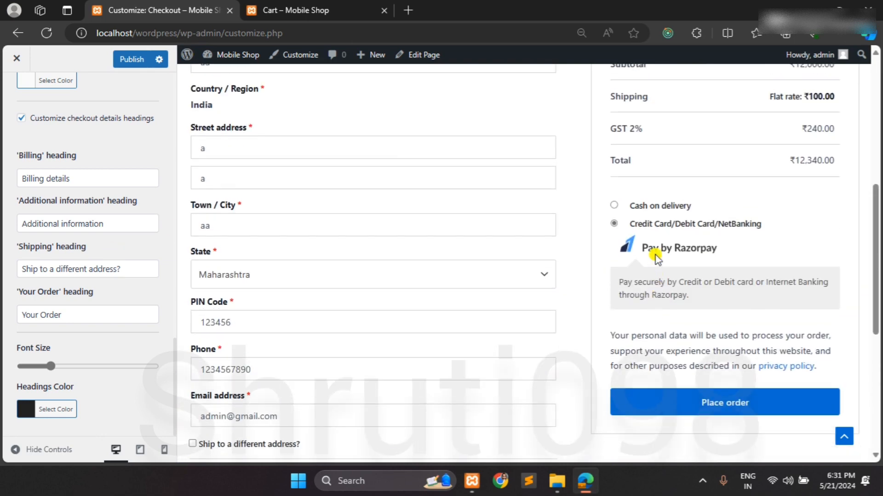
{"action": "left_click", "coordinate": [636, 241]}
{"action": "scroll", "coordinate": [694, 282], "scroll_direction": "down", "scroll_amount": 3}
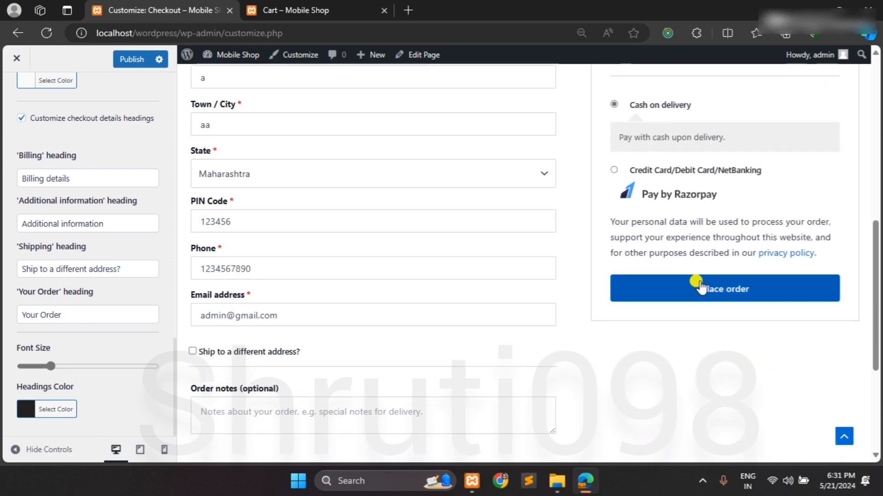
{"action": "left_click", "coordinate": [698, 285]}
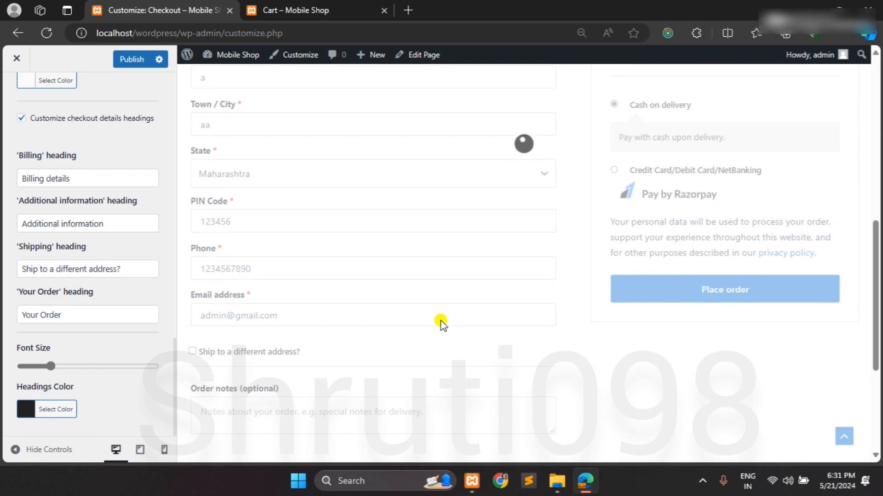
{"action": "scroll", "coordinate": [442, 323], "scroll_direction": "down", "scroll_amount": 2}
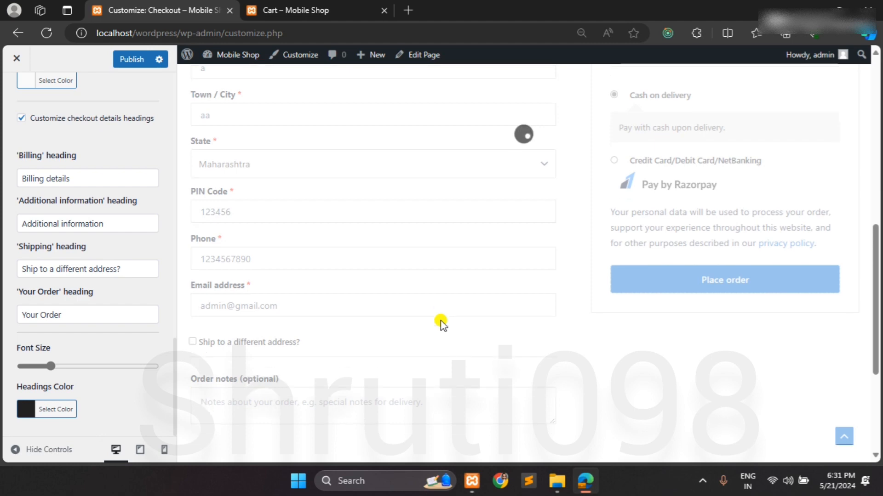
{"action": "scroll", "coordinate": [442, 320], "scroll_direction": "up", "scroll_amount": 4}
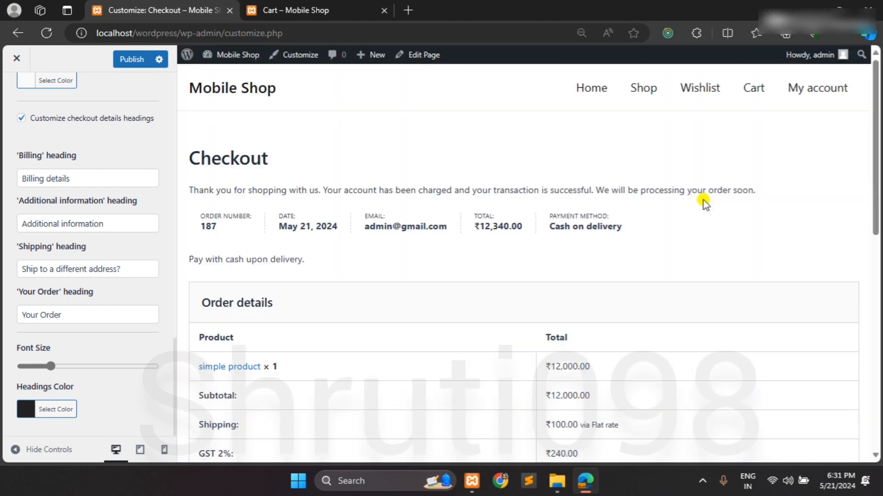
- Examine the order confirmation's details and addresses, and look up the order's status in the My account order list
{"action": "scroll", "coordinate": [704, 202], "scroll_direction": "down", "scroll_amount": 2}
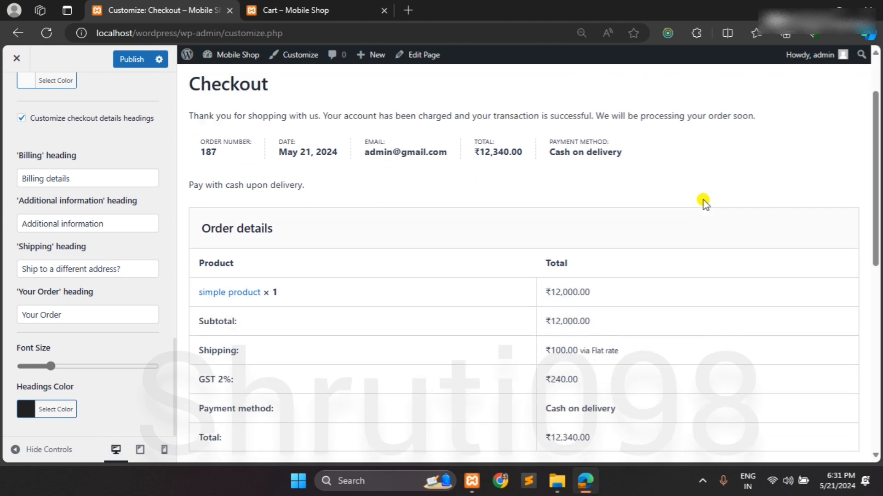
{"action": "scroll", "coordinate": [704, 202], "scroll_direction": "up", "scroll_amount": 1}
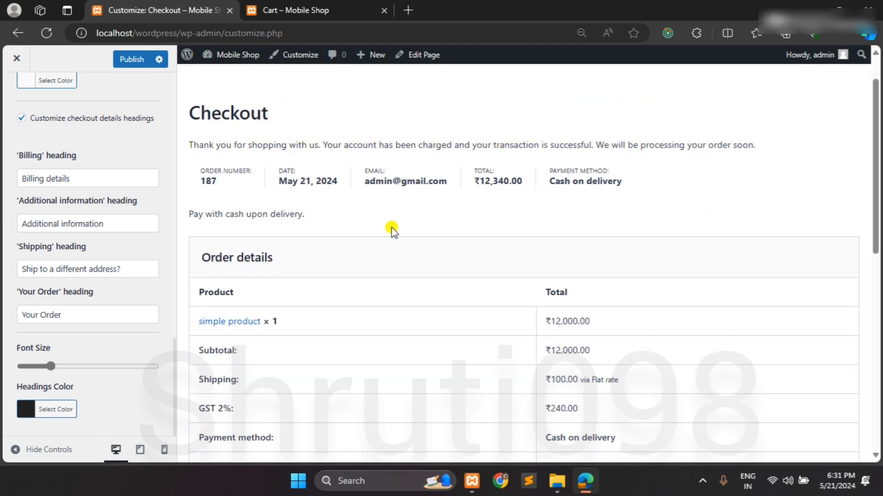
{"action": "scroll", "coordinate": [395, 221], "scroll_direction": "down", "scroll_amount": 2}
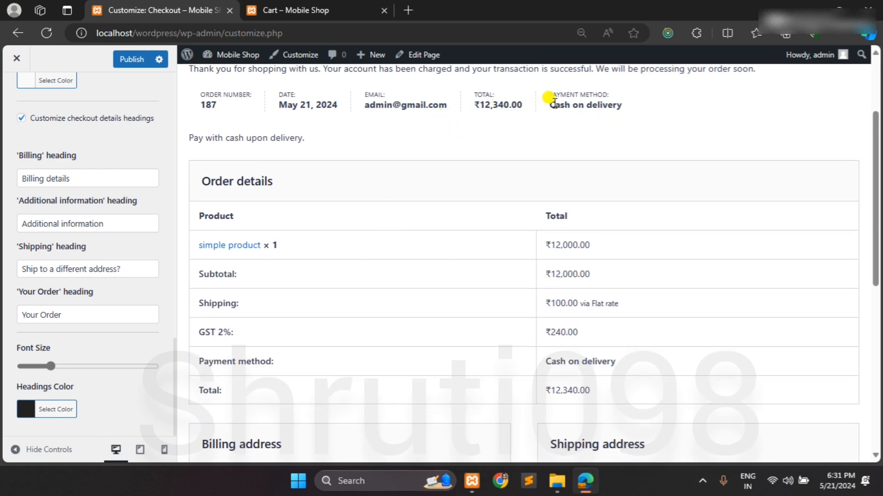
{"action": "scroll", "coordinate": [478, 193], "scroll_direction": "down", "scroll_amount": 2}
{"action": "scroll", "coordinate": [282, 242], "scroll_direction": "down", "scroll_amount": 3}
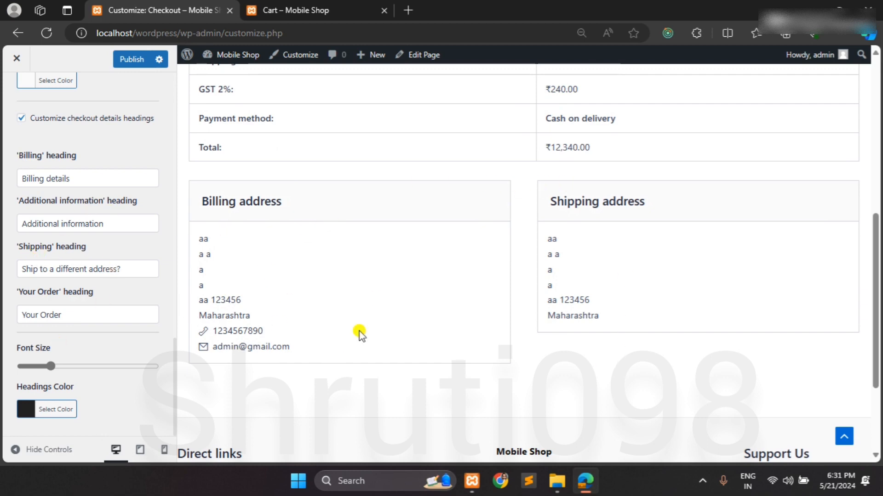
{"action": "scroll", "coordinate": [360, 333], "scroll_direction": "up", "scroll_amount": 8}
{"action": "left_click", "coordinate": [794, 94]}
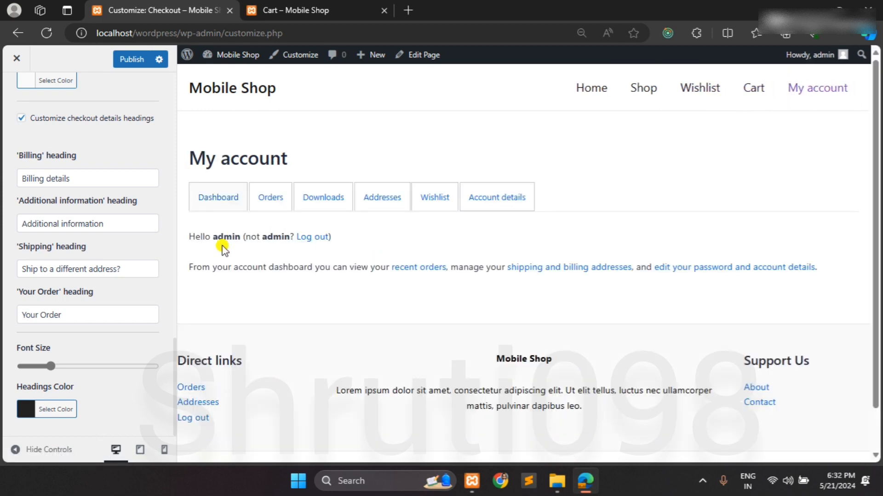
{"action": "left_click", "coordinate": [271, 202]}
{"action": "scroll", "coordinate": [306, 289], "scroll_direction": "down", "scroll_amount": 1}
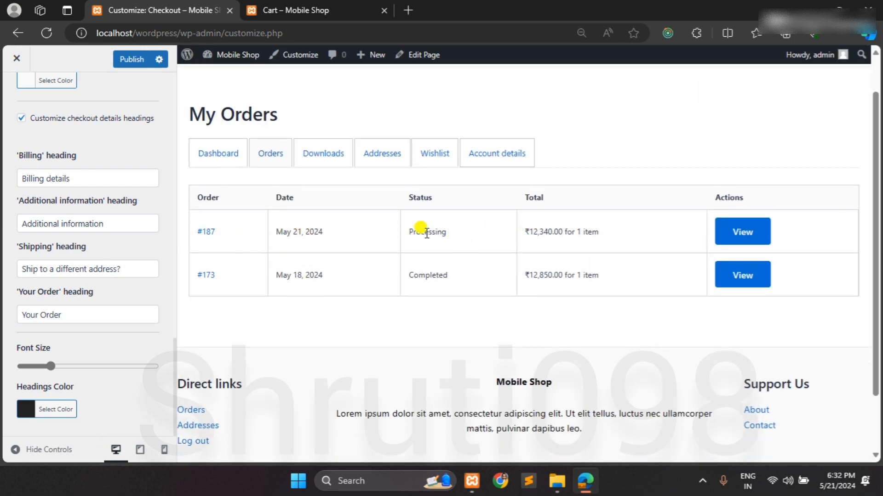
- Publish the checkout customizations and close the customizer
{"action": "left_click", "coordinate": [130, 58]}
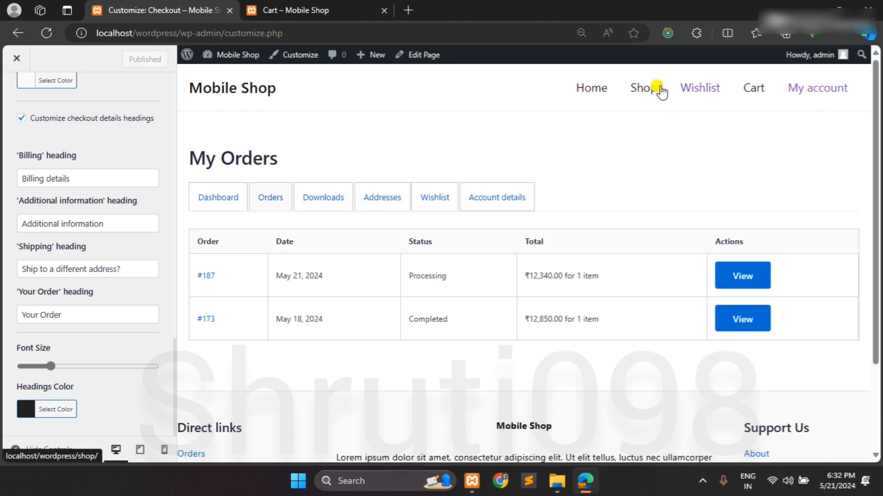
{"action": "left_click", "coordinate": [583, 85]}
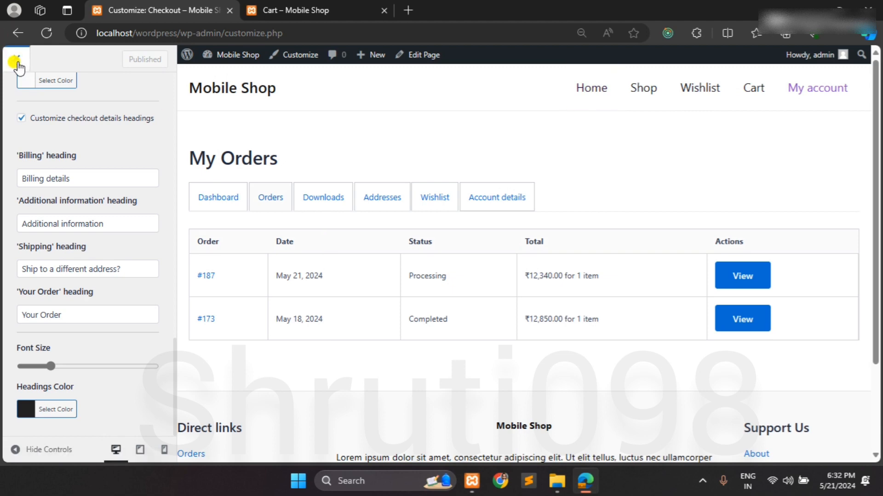
- Check the store's live cart and shop pages in the other browser tab, and return to the store's home page
{"action": "left_click", "coordinate": [278, 14]}
{"action": "left_click", "coordinate": [278, 27]}
{"action": "key", "text": "Return"}
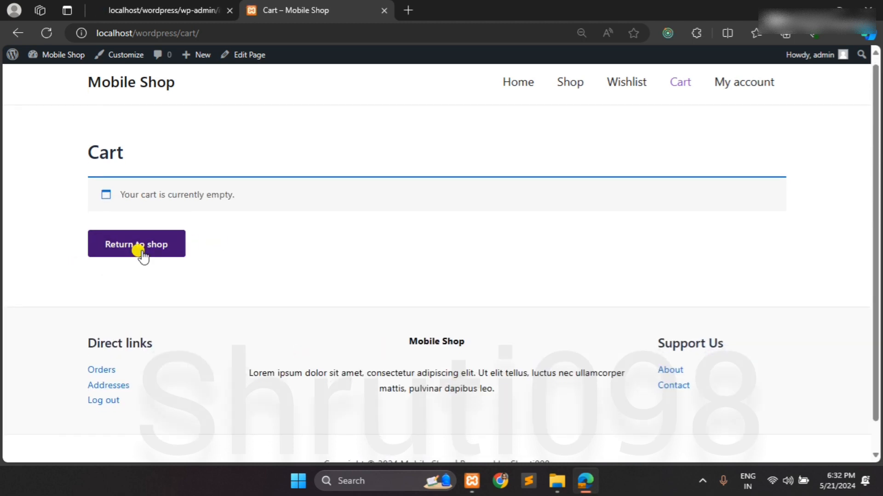
{"action": "left_click", "coordinate": [139, 251]}
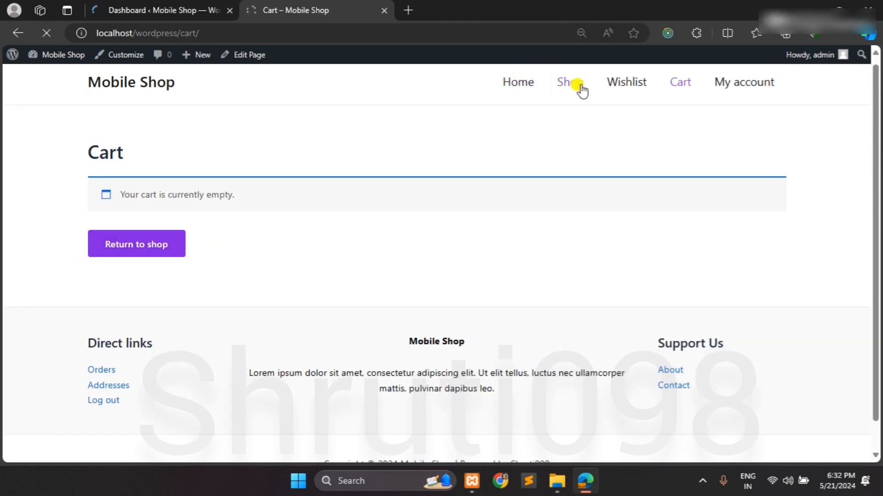
{"action": "left_click", "coordinate": [151, 254]}
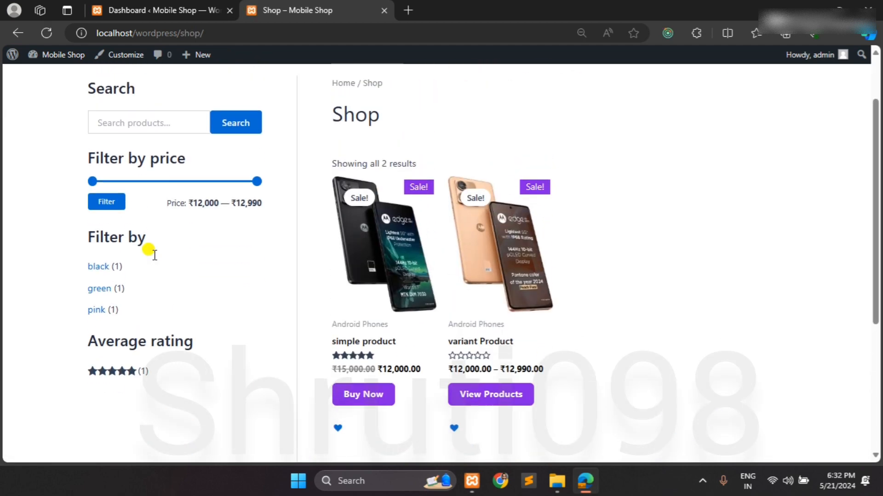
{"action": "left_click", "coordinate": [120, 88]}
- Reopen the Astra theme customizer from the admin dashboard
{"action": "left_click", "coordinate": [167, 6]}
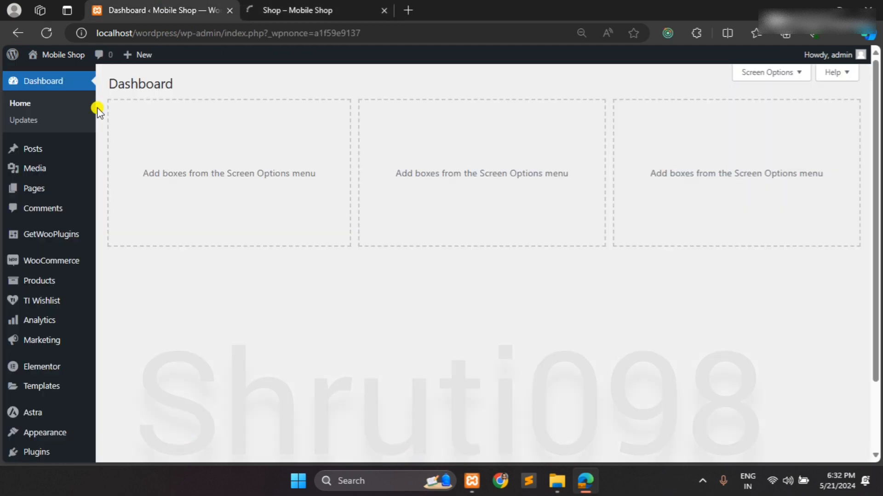
{"action": "mouse_move", "coordinate": [73, 407]}
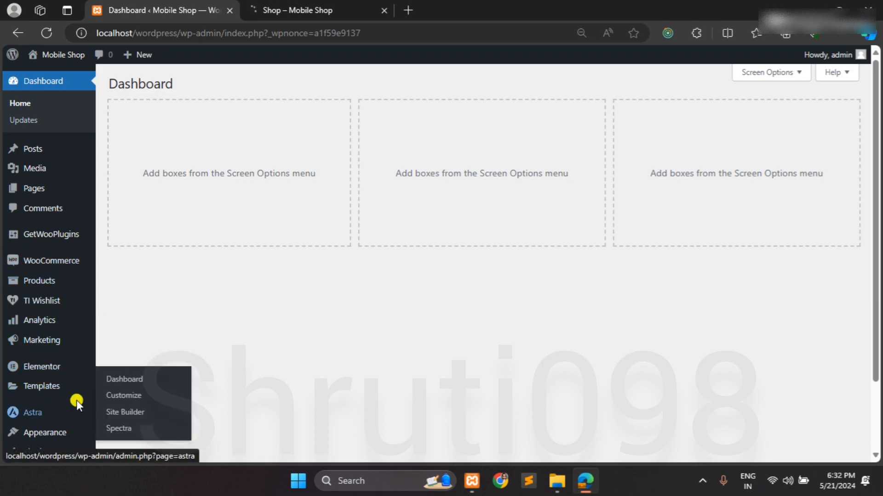
{"action": "left_click", "coordinate": [134, 395]}
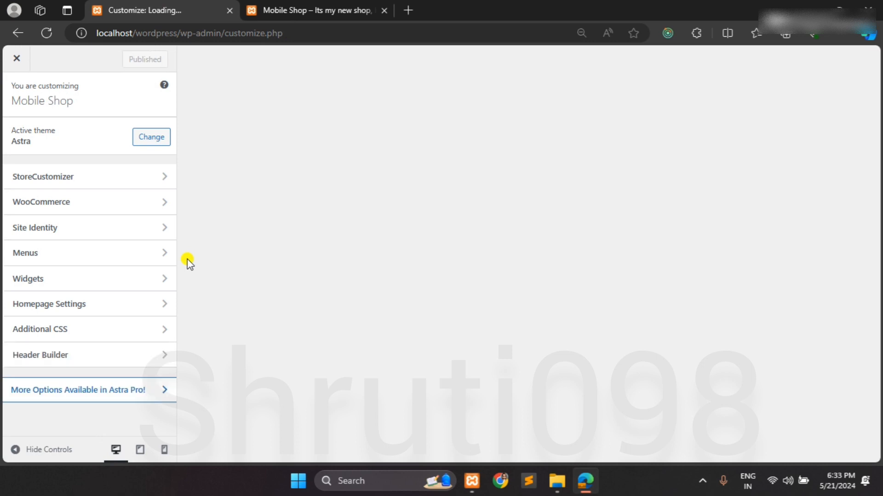
- Close the theme customizer and reload the store's live home page in the other browser tab
{"action": "left_click", "coordinate": [63, 205]}
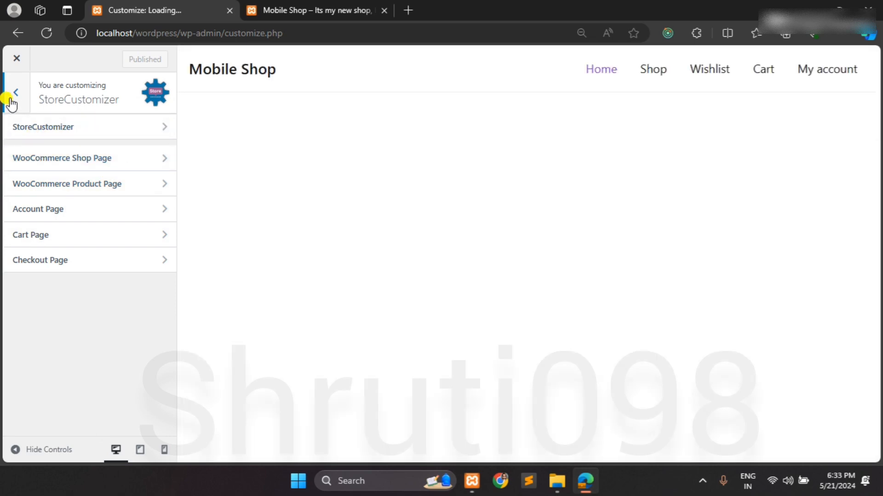
{"action": "left_click", "coordinate": [11, 102]}
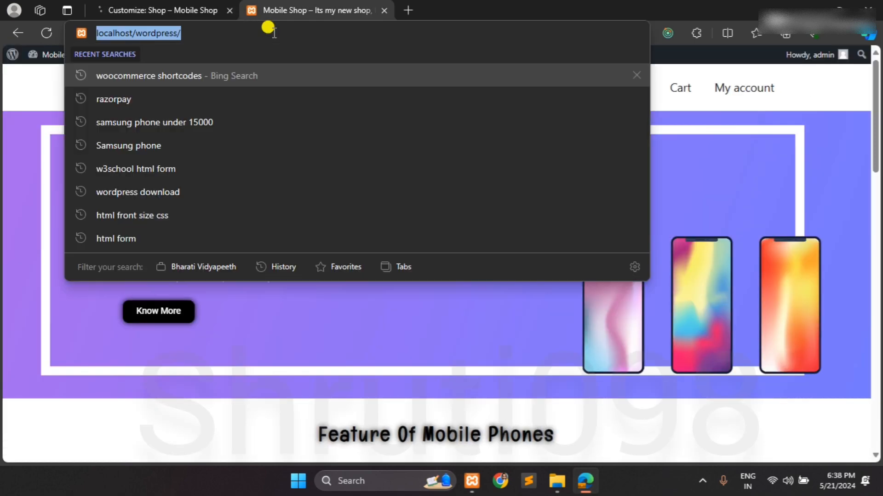
{"action": "key", "text": "Return"}
{"action": "scroll", "coordinate": [460, 366], "scroll_direction": "down", "scroll_amount": 10}
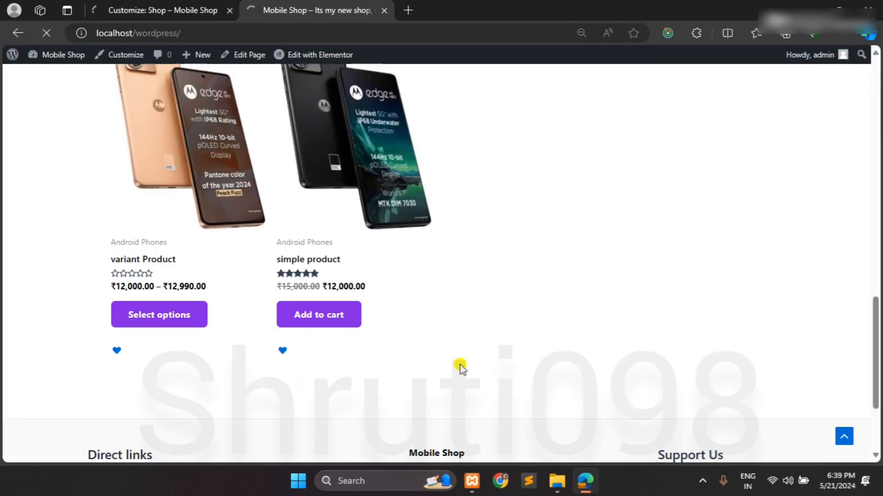
{"action": "scroll", "coordinate": [459, 364], "scroll_direction": "up", "scroll_amount": 10}
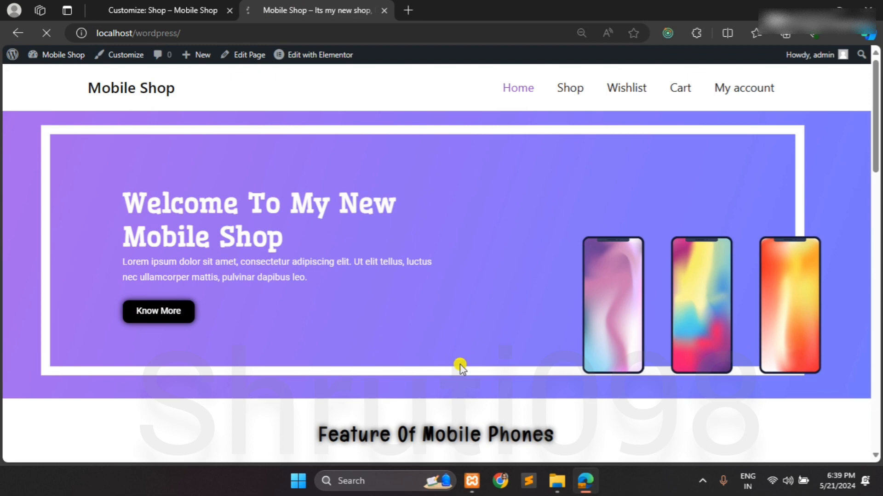
{"action": "left_click", "coordinate": [182, 4]}
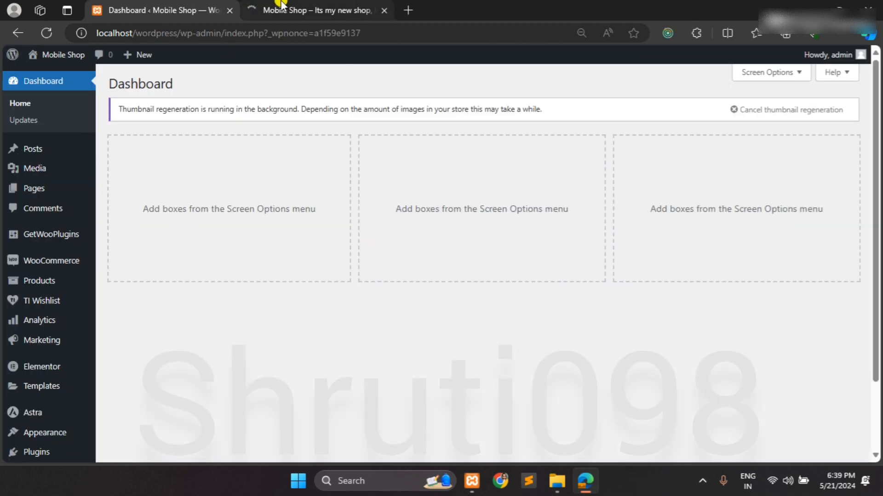
{"action": "left_click", "coordinate": [281, 6]}
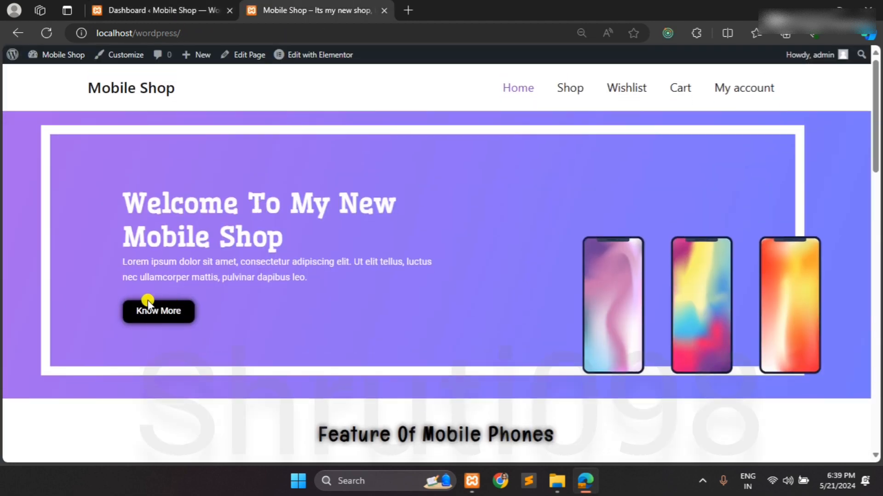
- Examine the home page from the welcome banner down to the footer, and test the scroll-to-top control
{"action": "scroll", "coordinate": [251, 336], "scroll_direction": "down", "scroll_amount": 6}
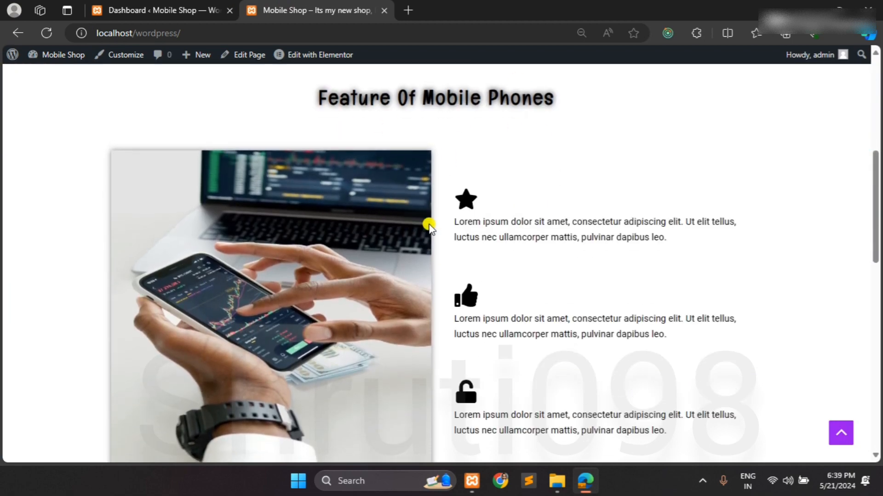
{"action": "scroll", "coordinate": [478, 335], "scroll_direction": "down", "scroll_amount": 1}
{"action": "scroll", "coordinate": [479, 291], "scroll_direction": "down", "scroll_amount": 5}
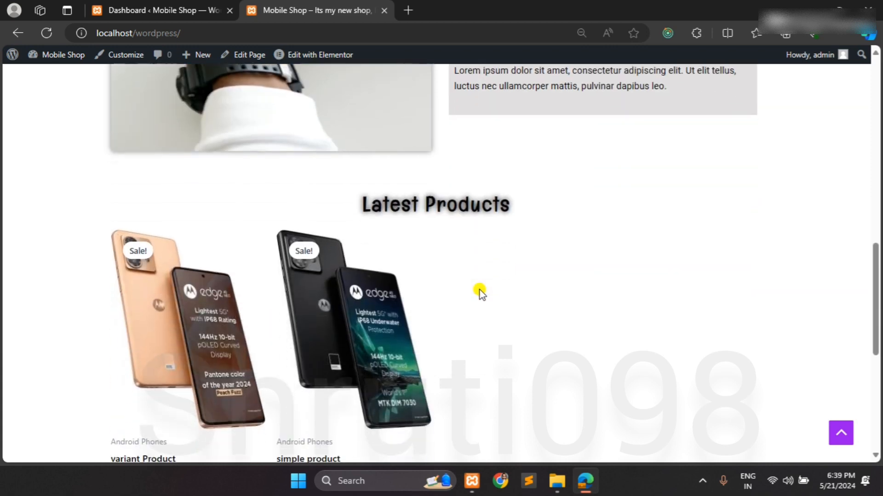
{"action": "scroll", "coordinate": [473, 276], "scroll_direction": "down", "scroll_amount": 3}
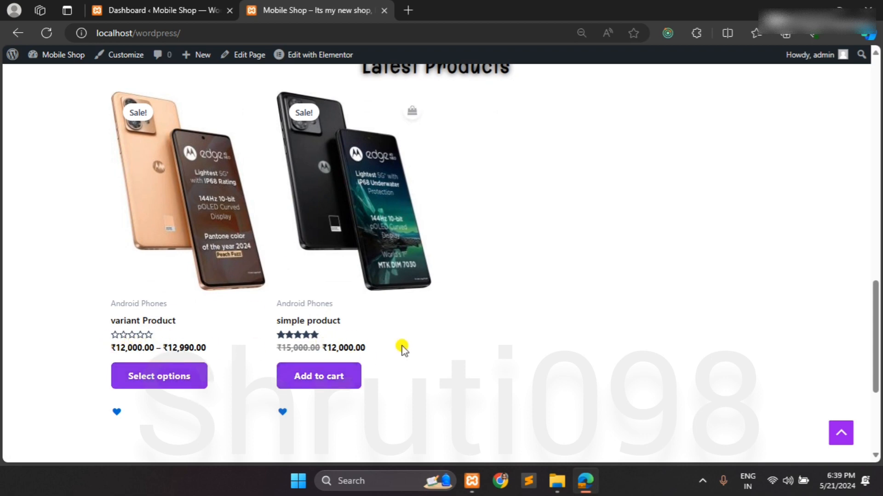
{"action": "scroll", "coordinate": [321, 321], "scroll_direction": "down", "scroll_amount": 4}
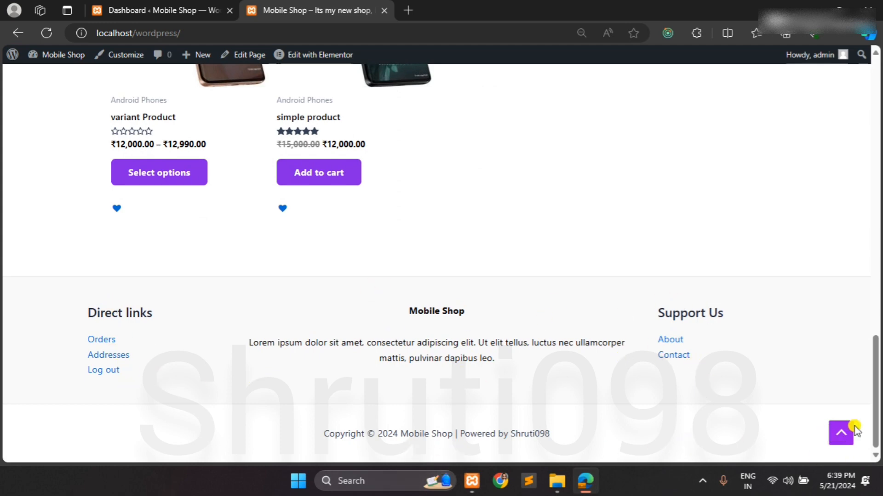
{"action": "left_click", "coordinate": [840, 433]}
{"action": "scroll", "coordinate": [607, 256], "scroll_direction": "down", "scroll_amount": 10}
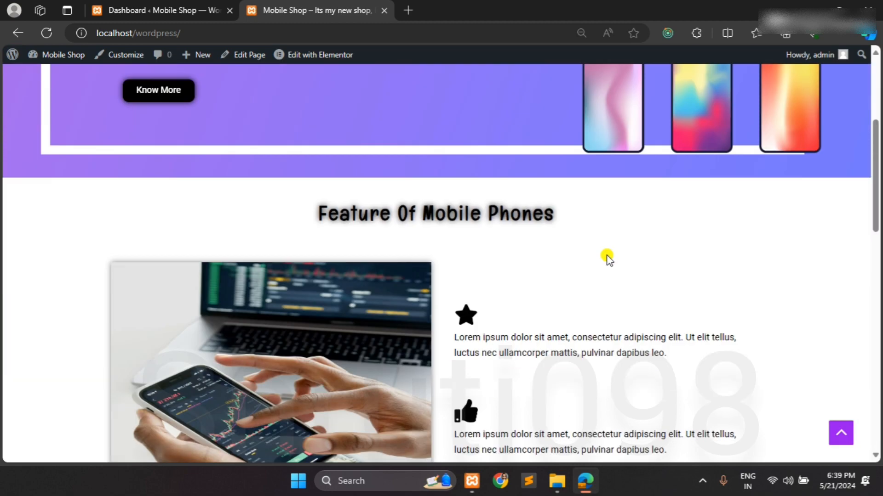
{"action": "scroll", "coordinate": [607, 256], "scroll_direction": "up", "scroll_amount": 1}
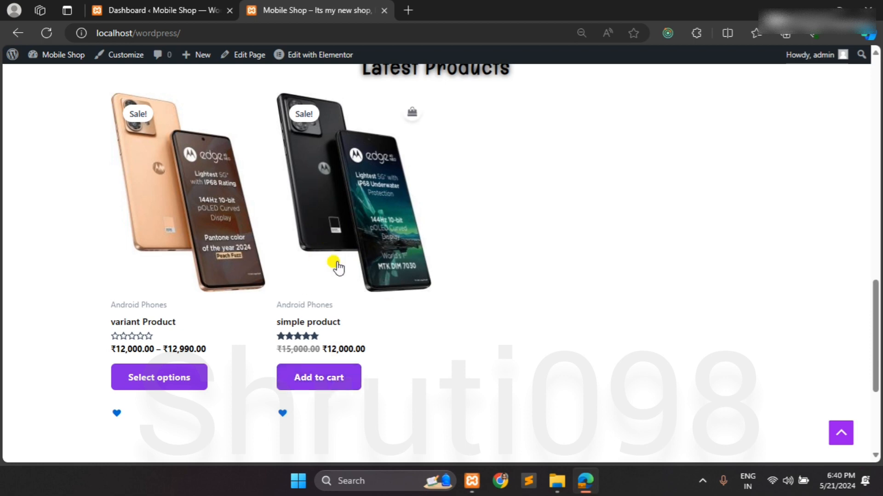
- Add the simple product from Latest Products to the cart, and open the variant Product's options page
{"action": "left_click", "coordinate": [318, 382]}
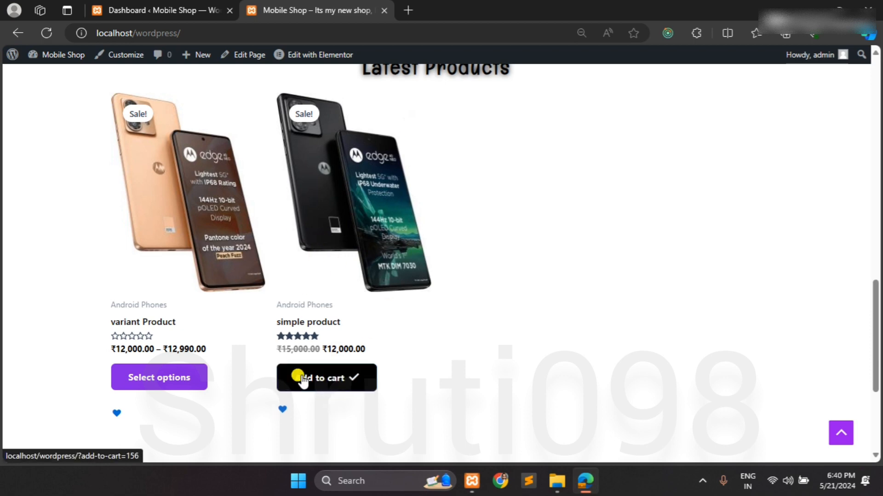
{"action": "scroll", "coordinate": [396, 370], "scroll_direction": "up", "scroll_amount": 1}
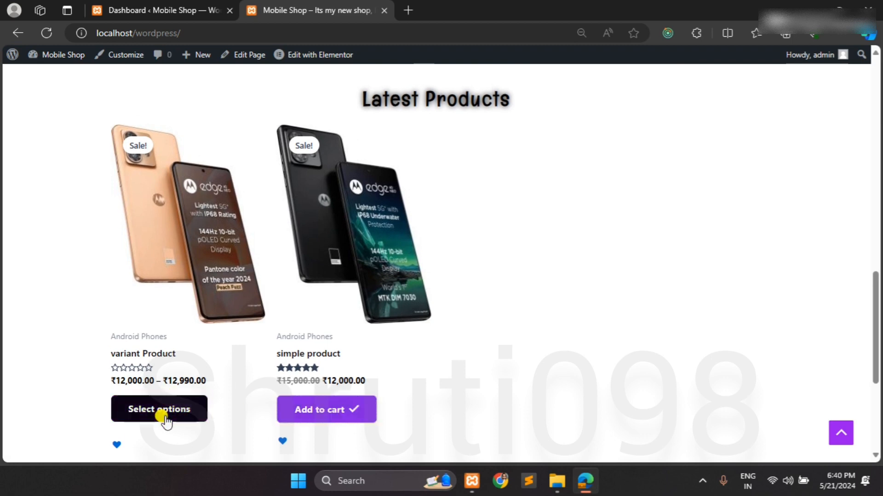
{"action": "left_click", "coordinate": [182, 411]}
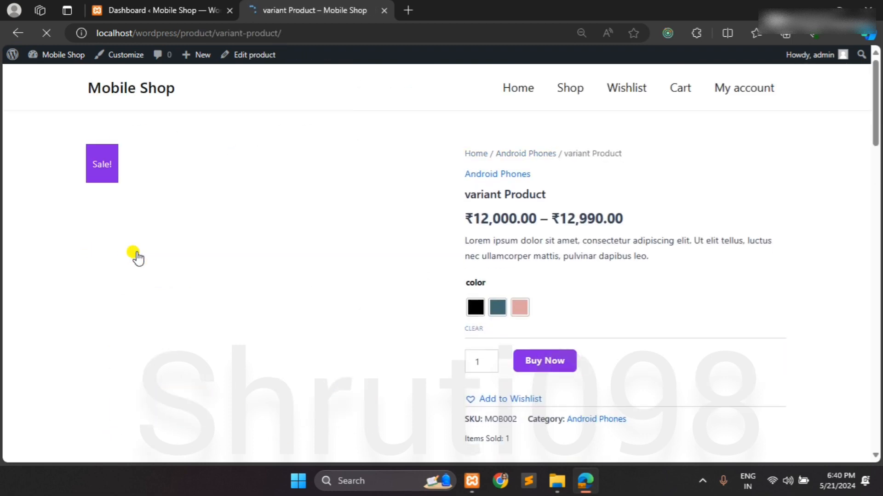
- Look through the variant Product's title and its black, peach and green gallery images
{"action": "scroll", "coordinate": [290, 281], "scroll_direction": "down", "scroll_amount": 1}
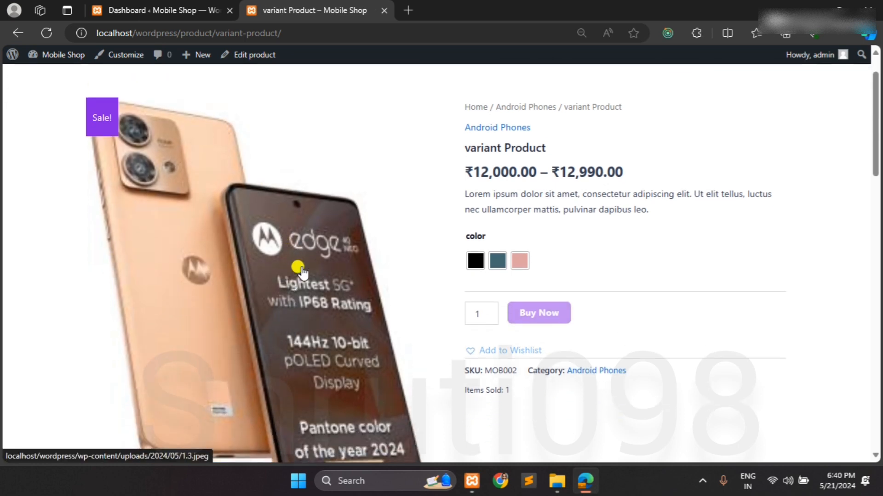
{"action": "double_click", "coordinate": [466, 147]}
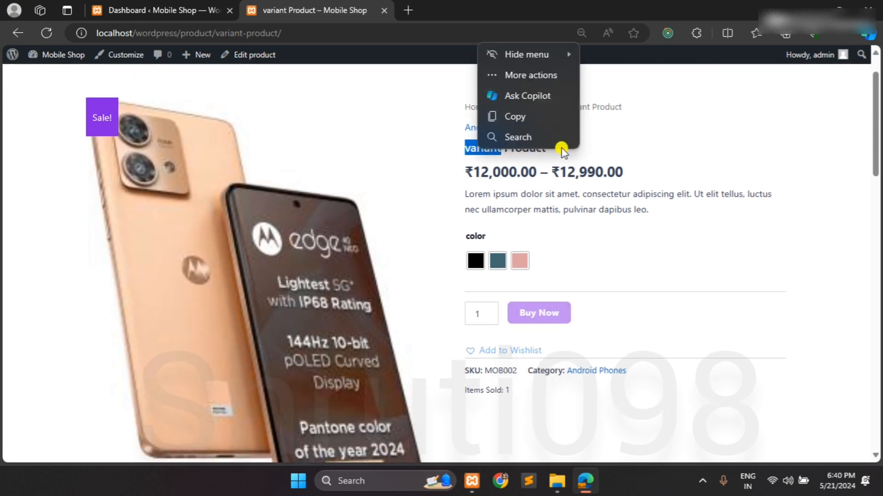
{"action": "left_click", "coordinate": [586, 153]}
{"action": "scroll", "coordinate": [271, 384], "scroll_direction": "down", "scroll_amount": 5}
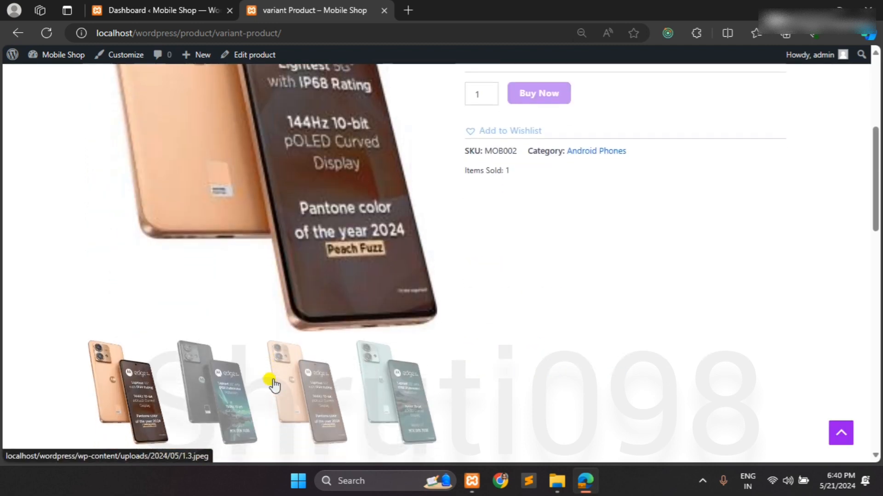
{"action": "left_click", "coordinate": [216, 356]}
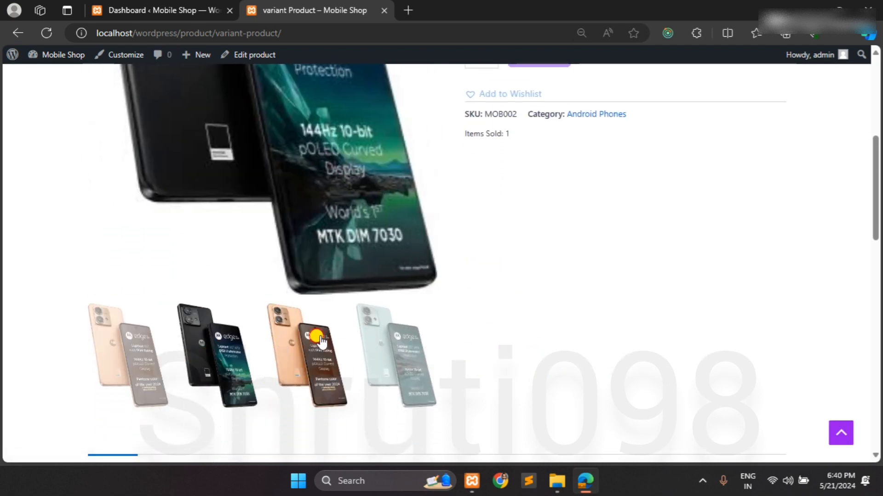
{"action": "left_click", "coordinate": [306, 356]}
{"action": "left_click", "coordinate": [376, 342]}
- Switch the variant Product between its black, green and pink colors to compare the images and prices
{"action": "scroll", "coordinate": [358, 337], "scroll_direction": "up", "scroll_amount": 4}
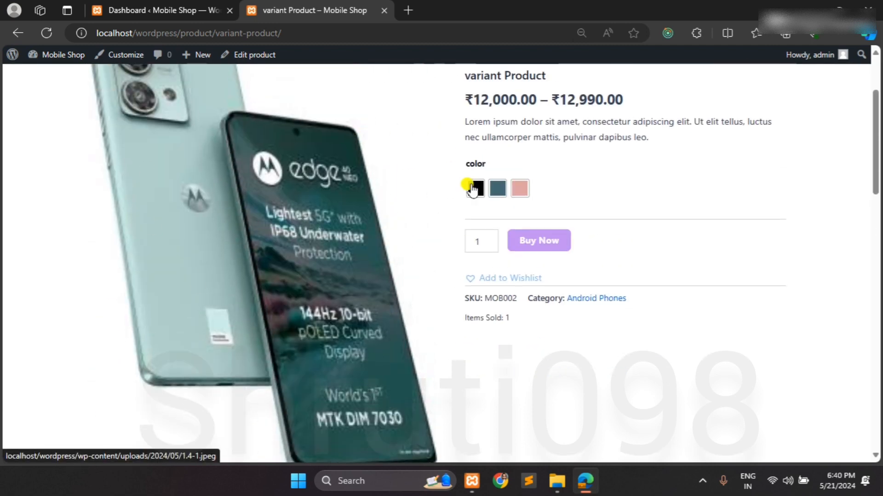
{"action": "scroll", "coordinate": [286, 202], "scroll_direction": "up", "scroll_amount": 2}
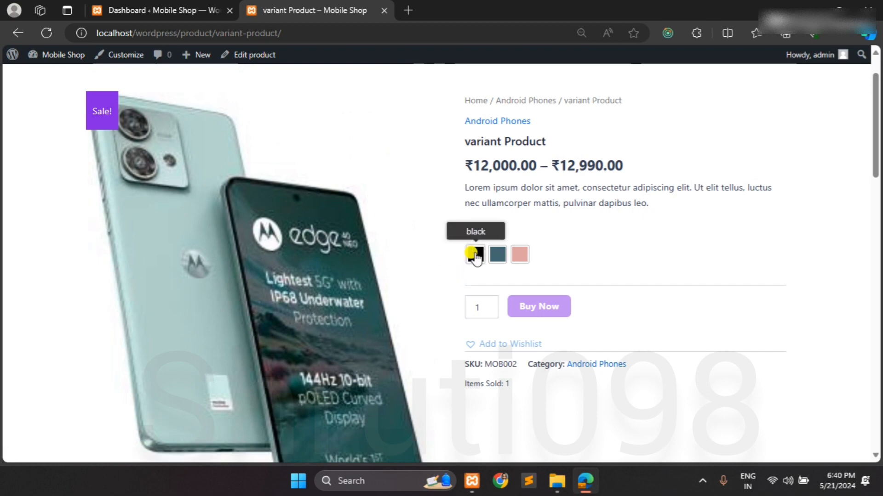
{"action": "left_click", "coordinate": [475, 254]}
{"action": "scroll", "coordinate": [262, 278], "scroll_direction": "down", "scroll_amount": 2}
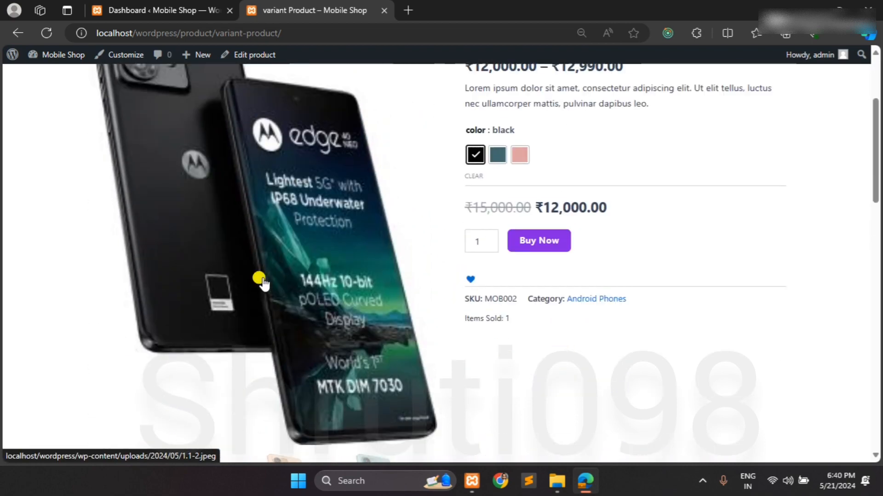
{"action": "scroll", "coordinate": [508, 208], "scroll_direction": "up", "scroll_amount": 1}
{"action": "left_click", "coordinate": [496, 197]}
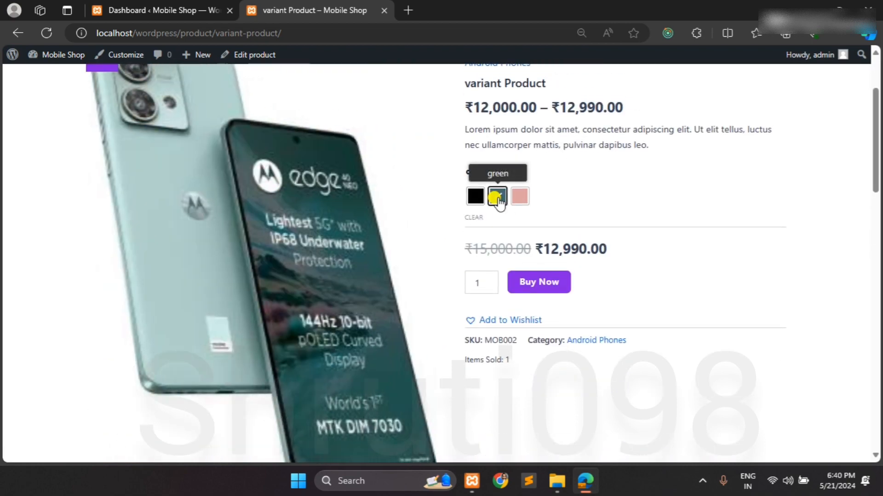
{"action": "left_click", "coordinate": [523, 197]}
{"action": "scroll", "coordinate": [256, 226], "scroll_direction": "up", "scroll_amount": 1}
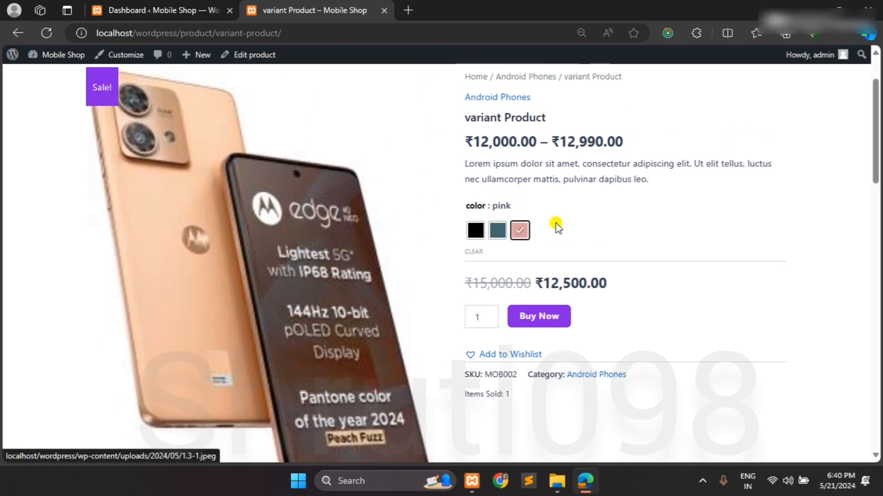
{"action": "left_click", "coordinate": [474, 231]}
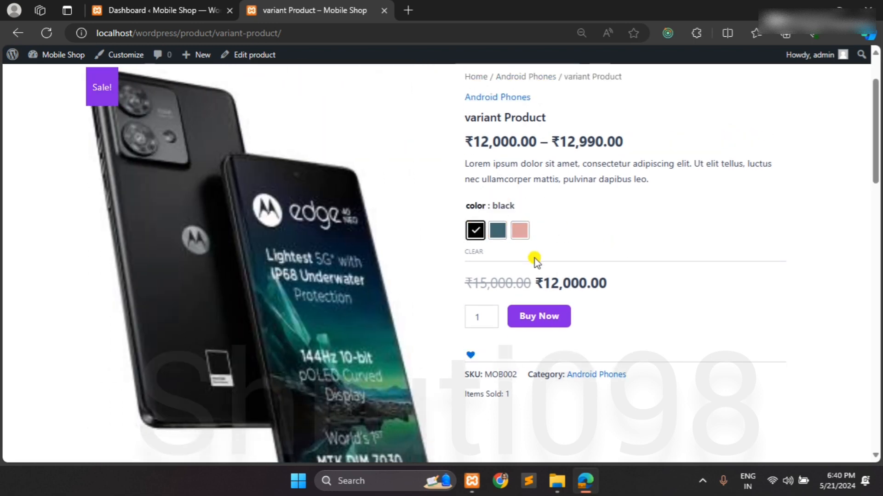
{"action": "left_click", "coordinate": [497, 230]}
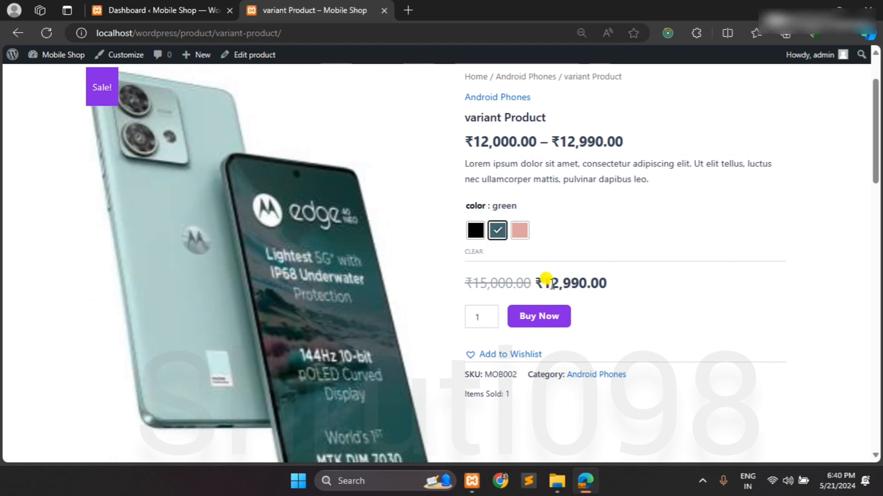
- Choose the pink variant in quantity 2, and add it to the wishlist and the cart
{"action": "left_click", "coordinate": [521, 231]}
{"action": "scroll", "coordinate": [467, 278], "scroll_direction": "down", "scroll_amount": 1}
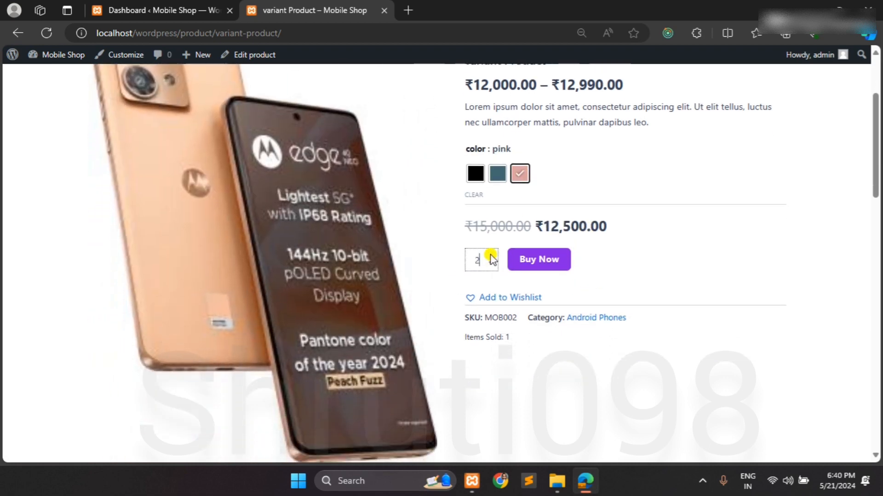
{"action": "left_click", "coordinate": [496, 299]}
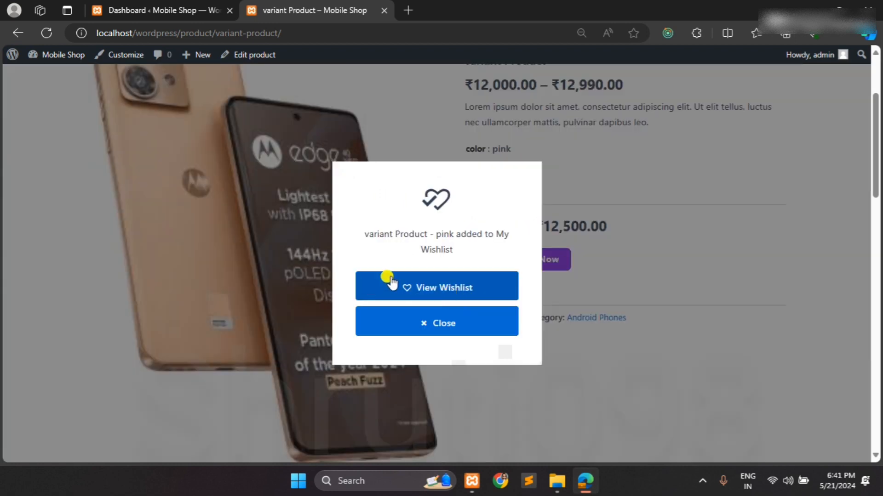
{"action": "left_click", "coordinate": [449, 334]}
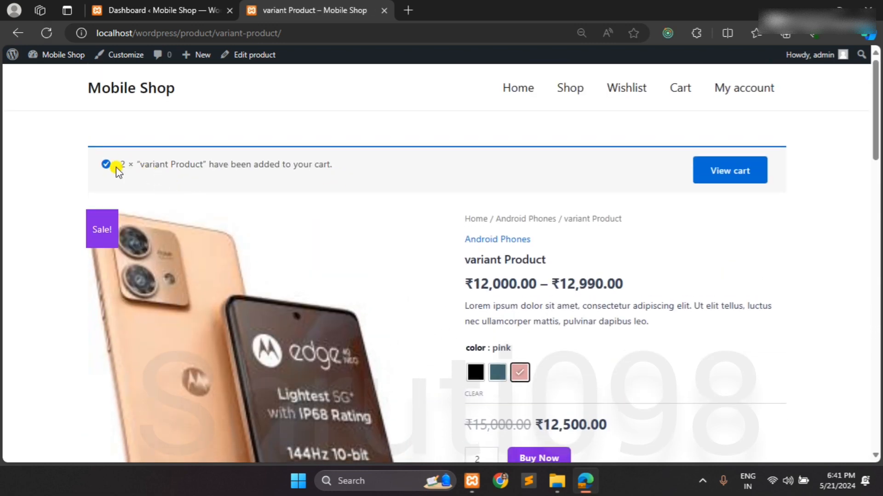
- Look over the variant Product's description and additional information
{"action": "scroll", "coordinate": [385, 243], "scroll_direction": "down", "scroll_amount": 7}
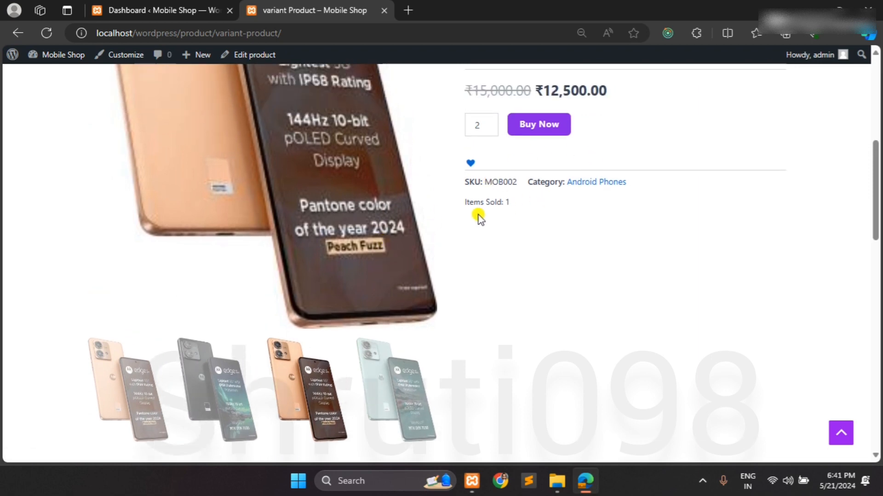
{"action": "scroll", "coordinate": [391, 329], "scroll_direction": "down", "scroll_amount": 9}
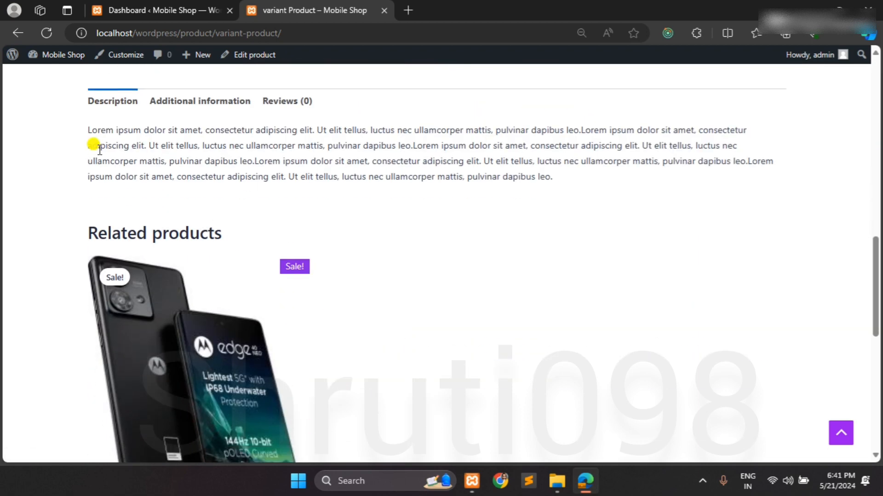
{"action": "left_click", "coordinate": [181, 99]}
- Submit a five-star review with the text "nice" for the variant Product
{"action": "left_click", "coordinate": [288, 102]}
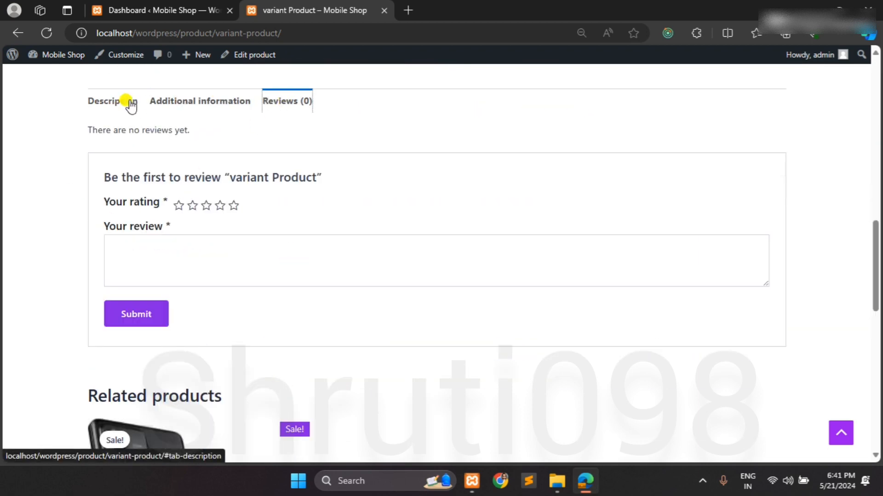
{"action": "left_click", "coordinate": [234, 206]}
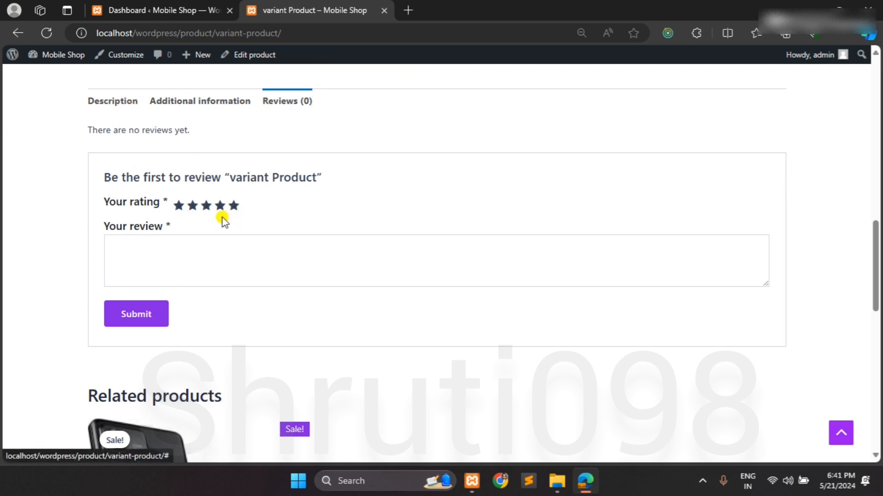
{"action": "left_click", "coordinate": [142, 267]}
{"action": "type", "text": "nice"}
{"action": "left_click", "coordinate": [143, 316]}
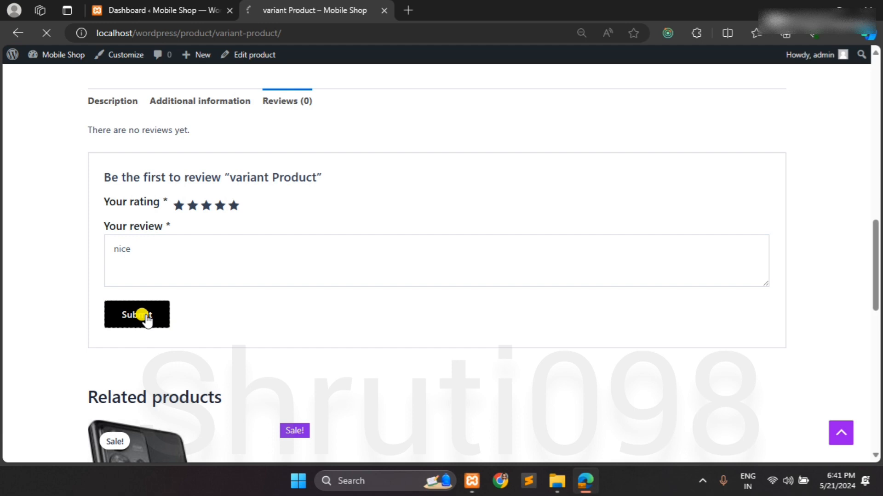
{"action": "scroll", "coordinate": [144, 315], "scroll_direction": "up", "scroll_amount": 2}
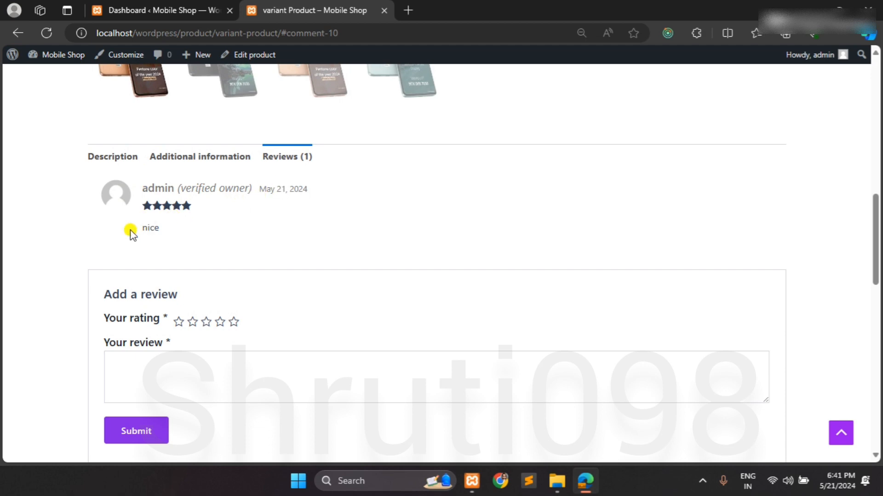
- Look over the related products below the variant Product's reviews and its product summary
{"action": "scroll", "coordinate": [207, 246], "scroll_direction": "down", "scroll_amount": 15}
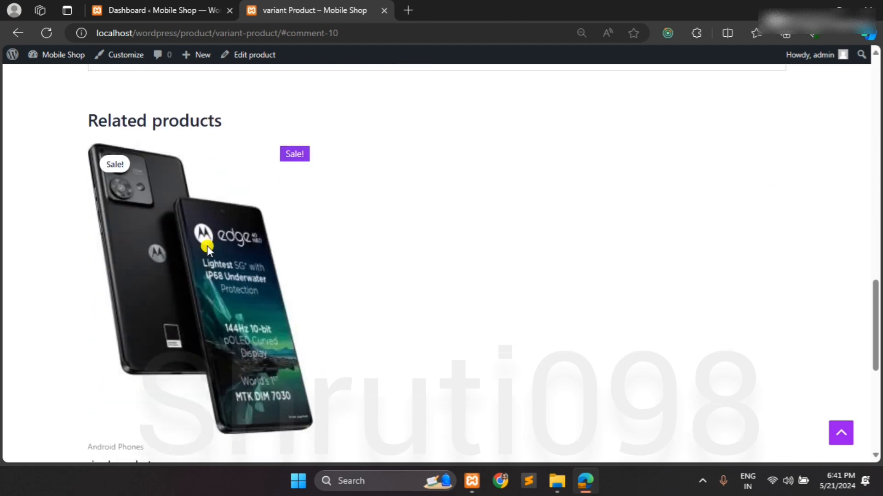
{"action": "scroll", "coordinate": [207, 245], "scroll_direction": "up", "scroll_amount": 2}
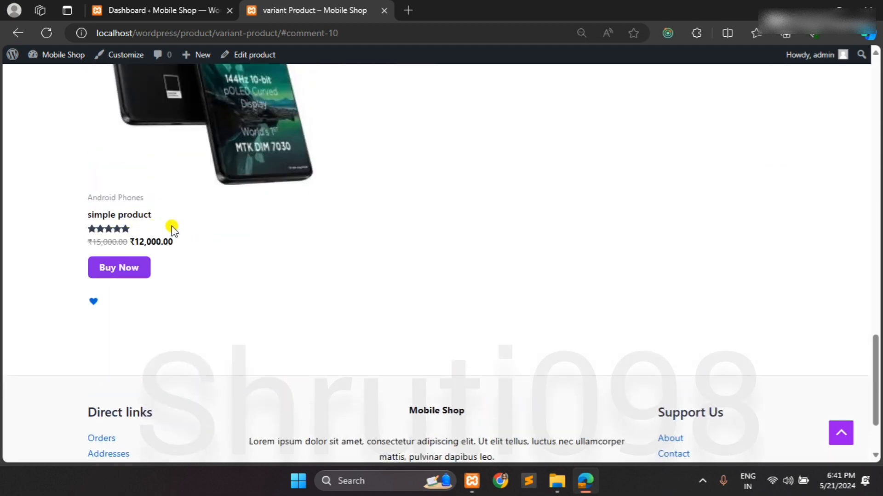
{"action": "scroll", "coordinate": [172, 229], "scroll_direction": "up", "scroll_amount": 13}
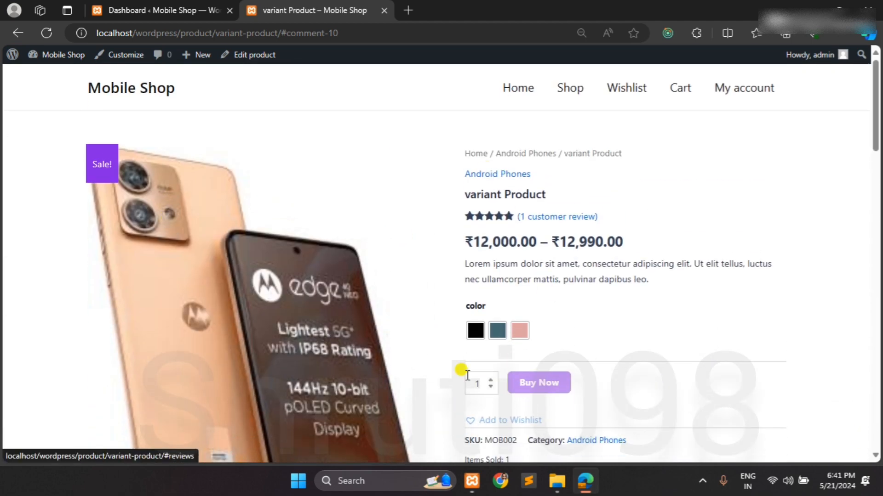
- Open the shop page and filter the products by price from ₹12,270 to ₹12,990
{"action": "left_click", "coordinate": [579, 90]}
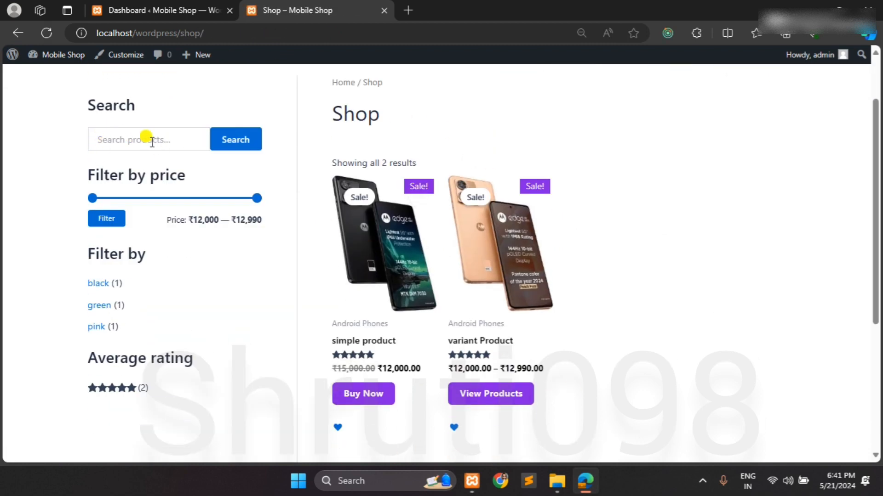
{"action": "left_click", "coordinate": [138, 199]}
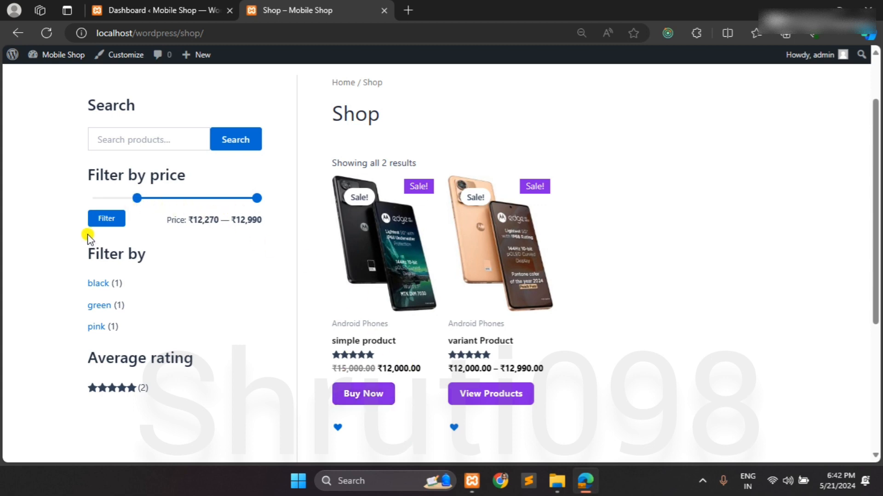
{"action": "left_click", "coordinate": [89, 222]}
{"action": "scroll", "coordinate": [521, 354], "scroll_direction": "down", "scroll_amount": 3}
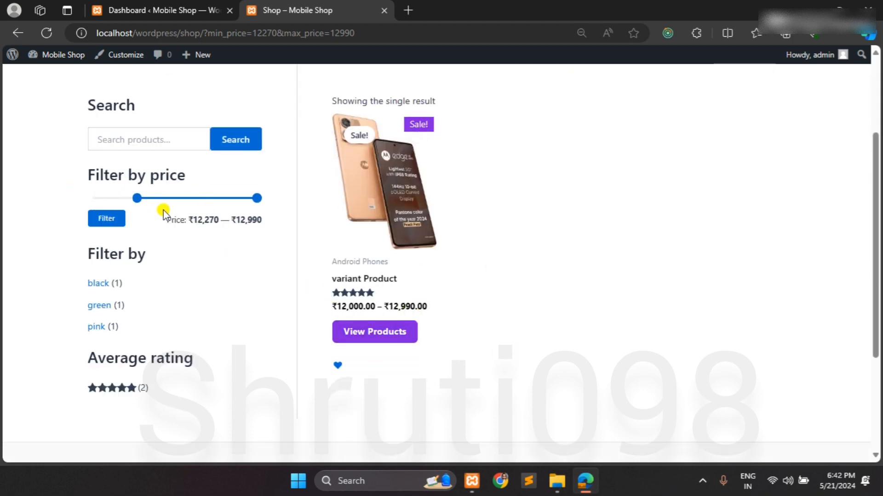
{"action": "scroll", "coordinate": [185, 269], "scroll_direction": "down", "scroll_amount": 1}
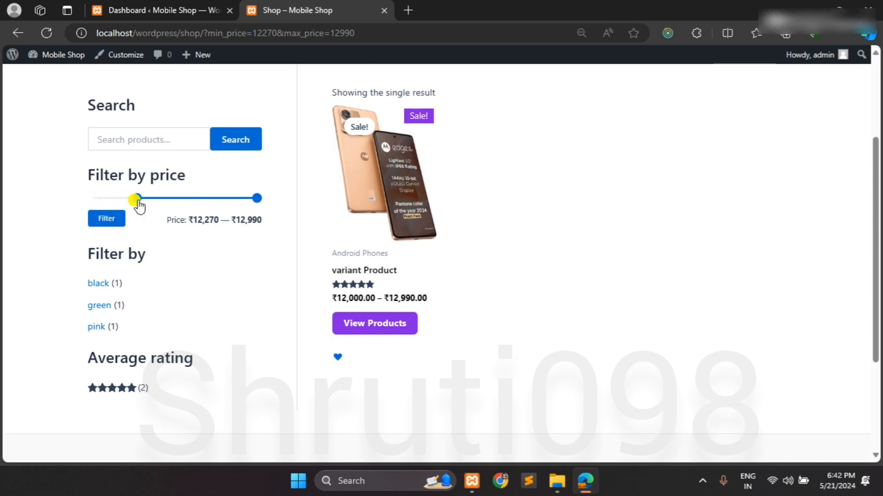
- Lower the price filter's minimum to ₹12,010, then to ₹12,000, applying the filter each time
{"action": "left_click", "coordinate": [95, 201]}
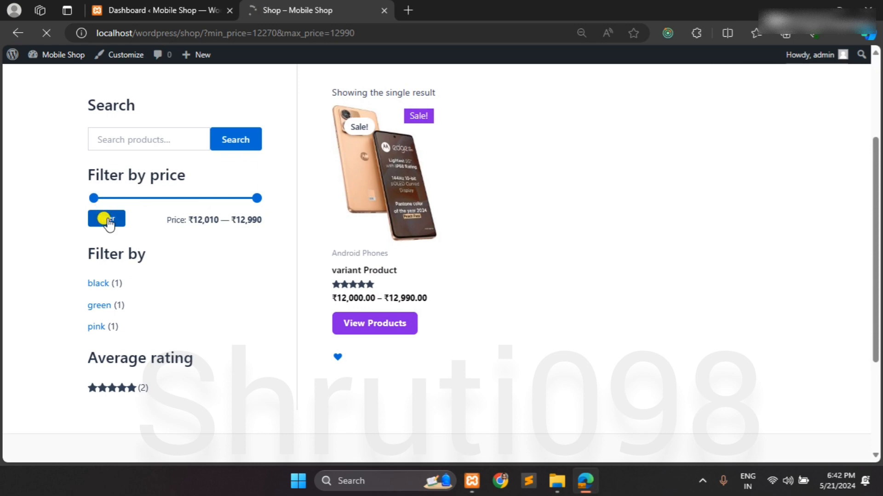
{"action": "scroll", "coordinate": [138, 339], "scroll_direction": "down", "scroll_amount": 1}
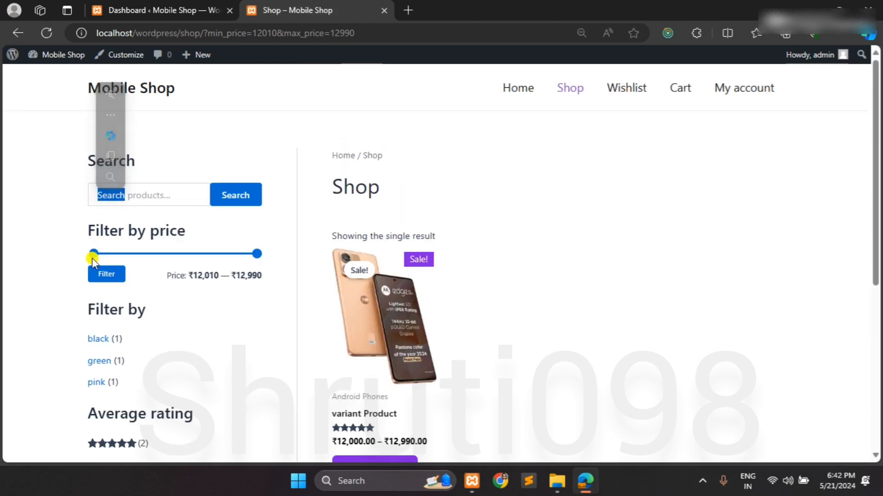
{"action": "left_click_drag", "start_coordinate": [92, 258], "coordinate": [76, 261]}
{"action": "left_click", "coordinate": [107, 274]}
{"action": "scroll", "coordinate": [115, 283], "scroll_direction": "down", "scroll_amount": 1}
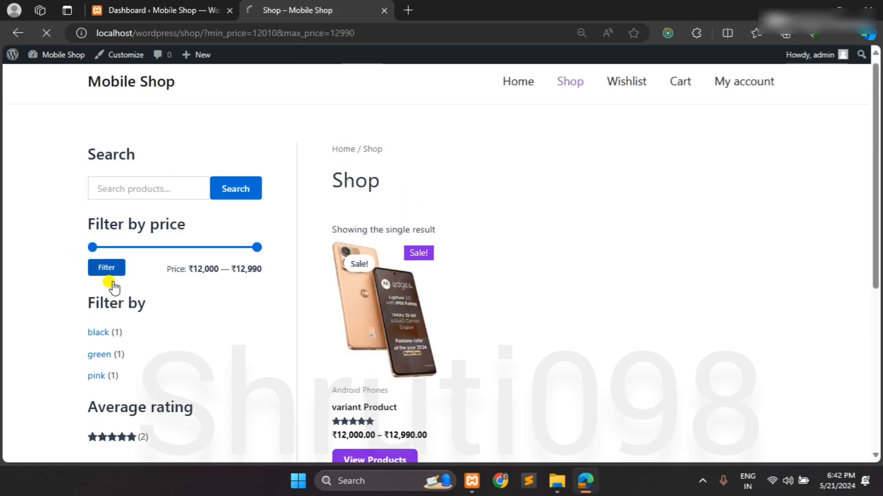
- Filter the shop's products by the color green, then remove the color filter
{"action": "scroll", "coordinate": [108, 226], "scroll_direction": "down", "scroll_amount": 2}
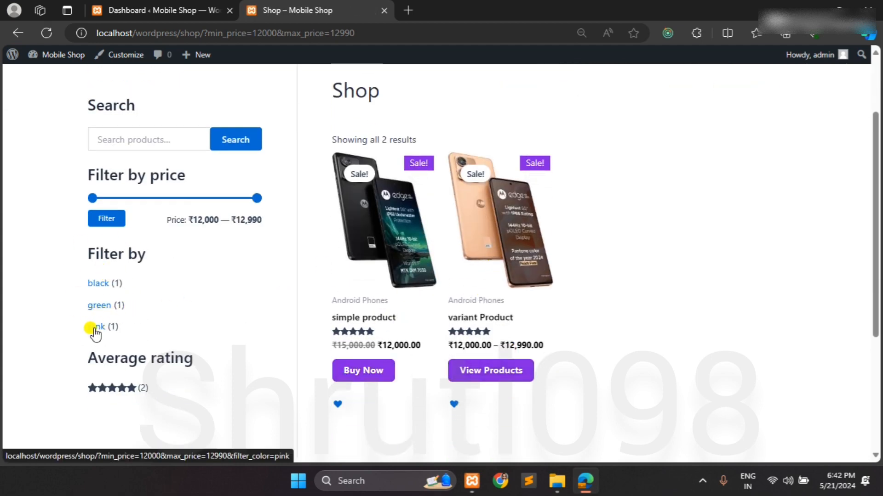
{"action": "left_click", "coordinate": [98, 307]}
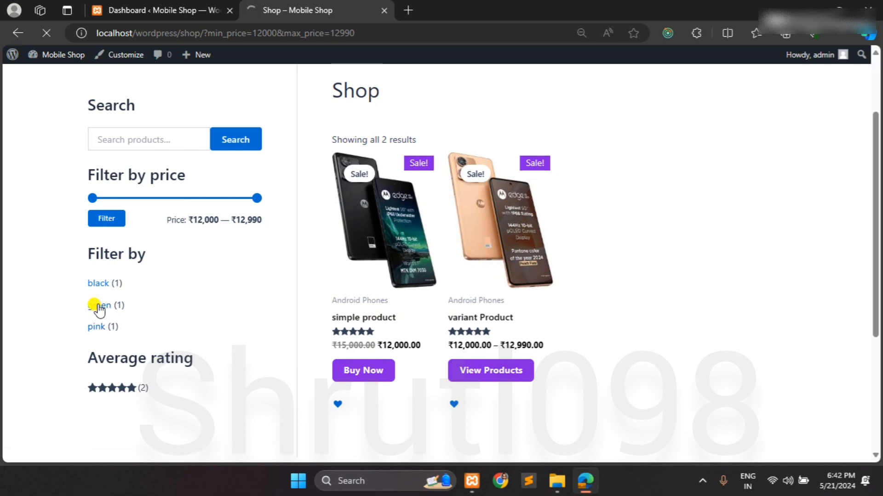
{"action": "scroll", "coordinate": [360, 329], "scroll_direction": "down", "scroll_amount": 1}
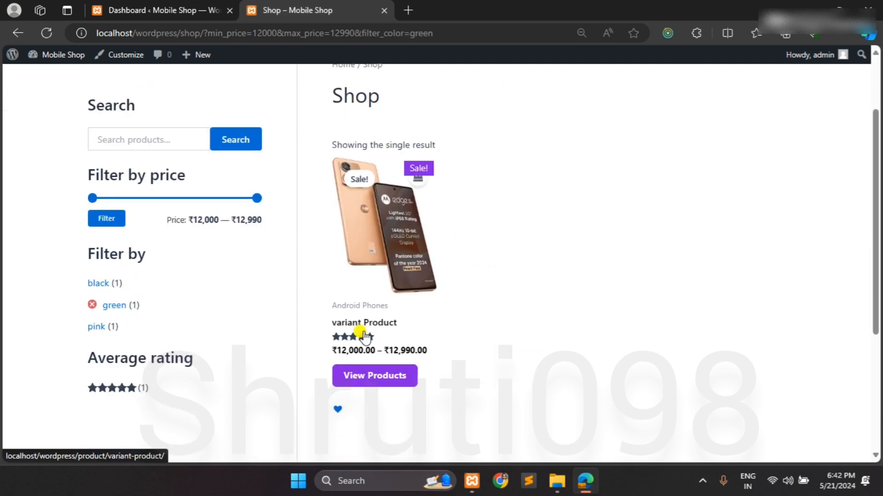
{"action": "left_click", "coordinate": [92, 306]}
{"action": "scroll", "coordinate": [91, 304], "scroll_direction": "down", "scroll_amount": 1}
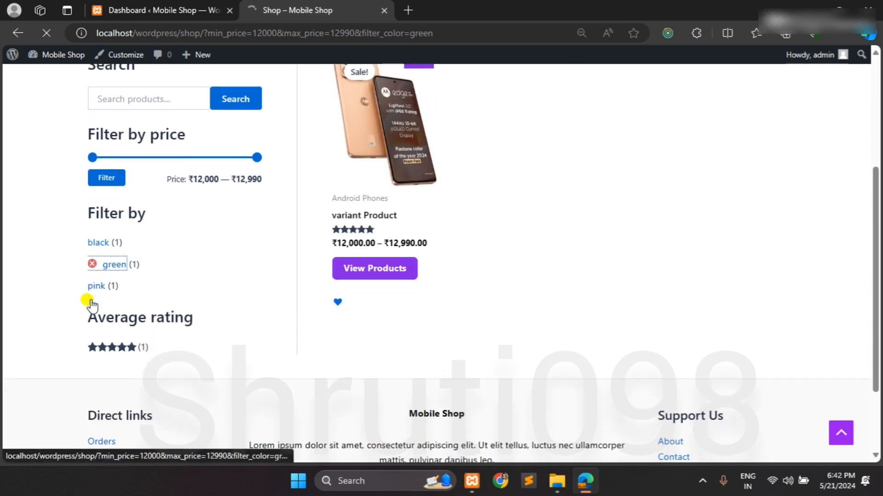
{"action": "scroll", "coordinate": [130, 339], "scroll_direction": "down", "scroll_amount": 1}
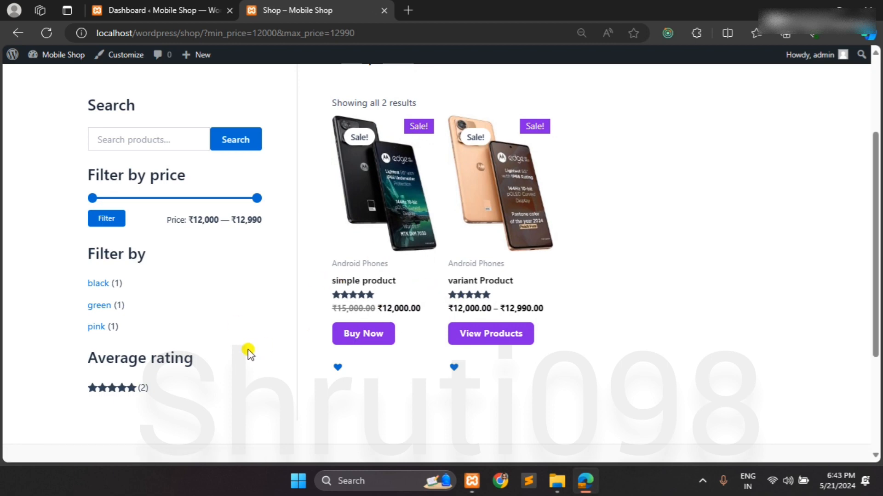
- Open the wishlist, look over its products and choose Add to Cart as the bulk action
{"action": "scroll", "coordinate": [247, 352], "scroll_direction": "down", "scroll_amount": 3}
{"action": "scroll", "coordinate": [248, 351], "scroll_direction": "up", "scroll_amount": 3}
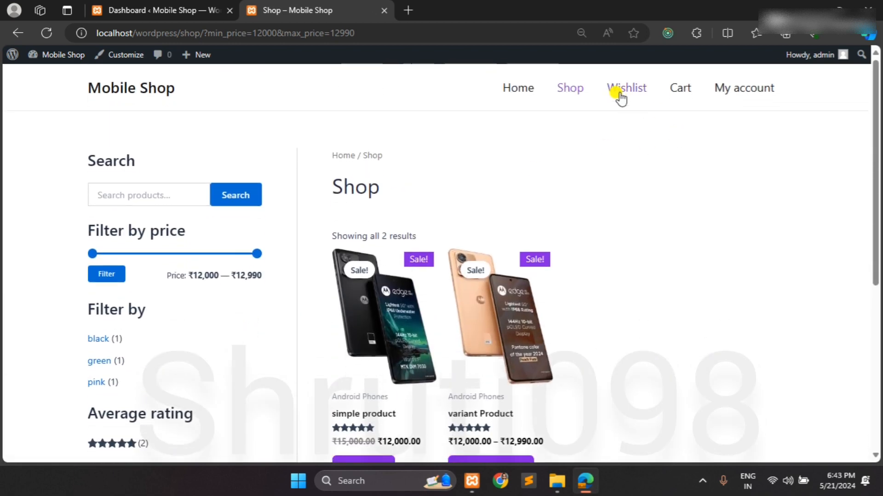
{"action": "left_click", "coordinate": [640, 94]}
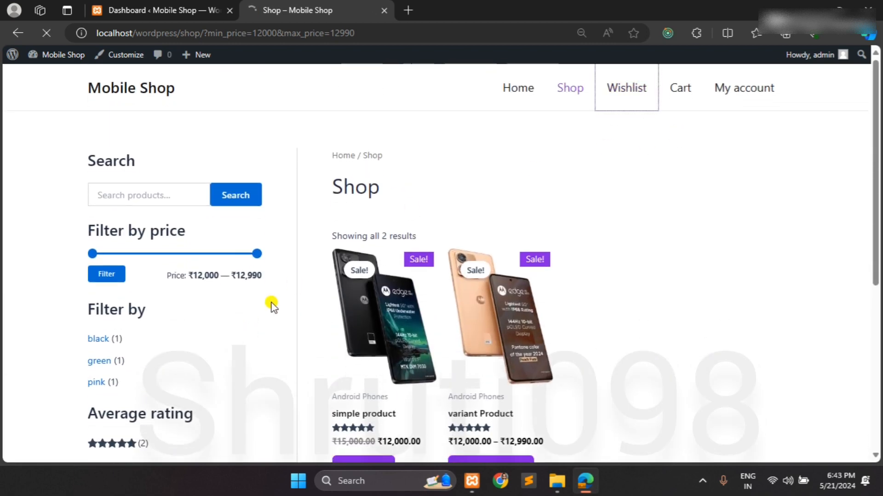
{"action": "scroll", "coordinate": [271, 304], "scroll_direction": "down", "scroll_amount": 1}
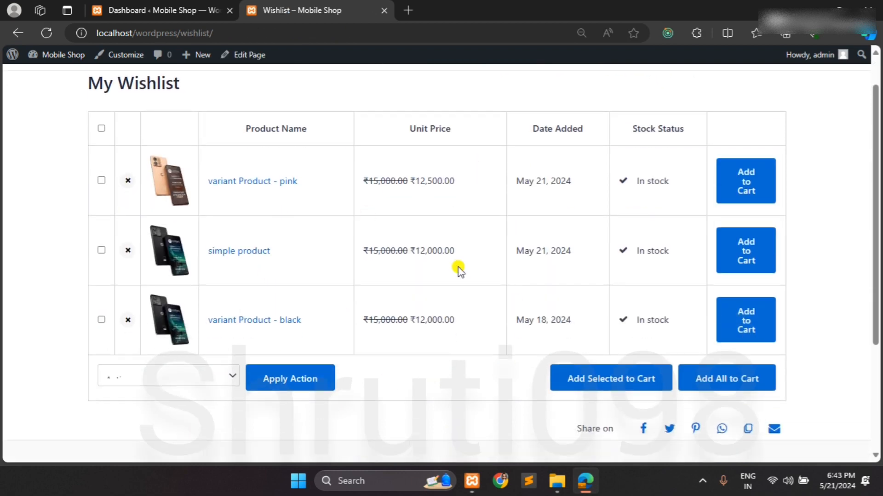
{"action": "scroll", "coordinate": [458, 269], "scroll_direction": "up", "scroll_amount": 1}
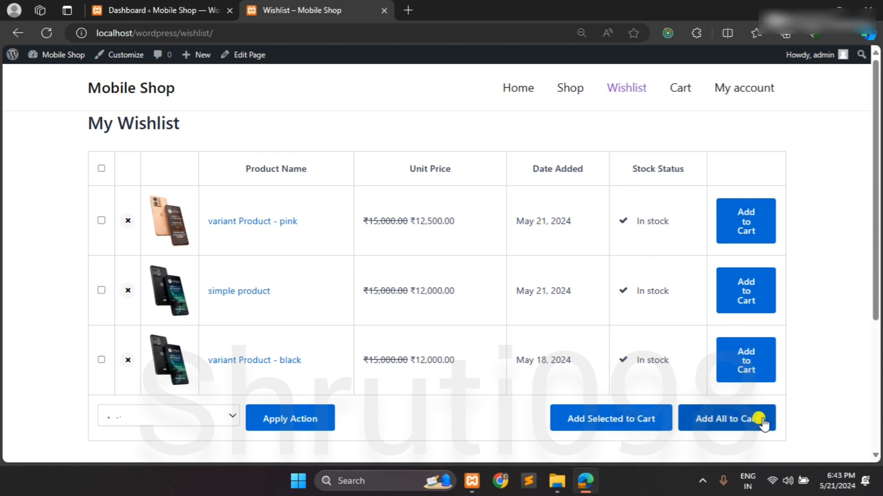
{"action": "left_click", "coordinate": [205, 417]}
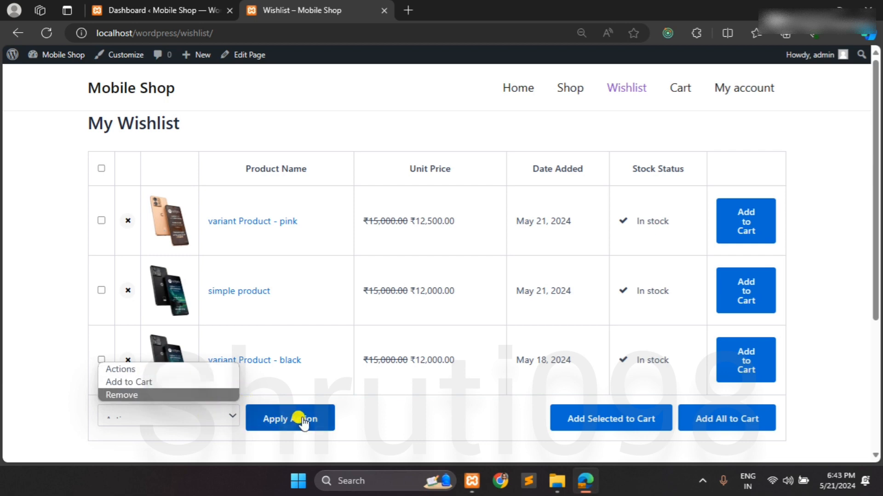
{"action": "left_click", "coordinate": [197, 384]}
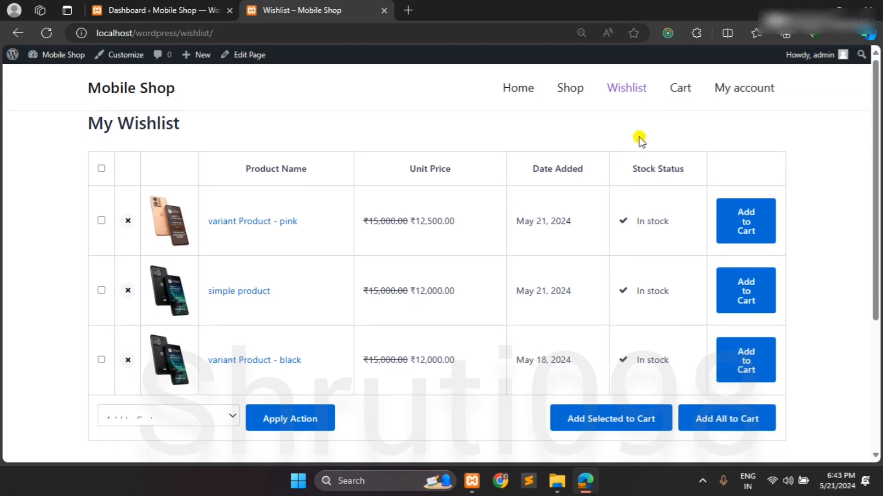
- Open the cart and update the quantity of the pink variant Product to 3
{"action": "left_click", "coordinate": [680, 91]}
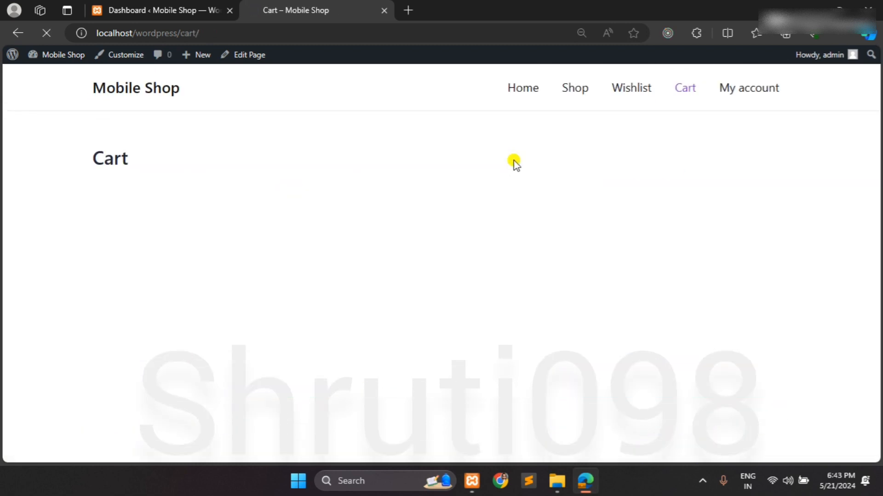
{"action": "scroll", "coordinate": [432, 285], "scroll_direction": "down", "scroll_amount": 1}
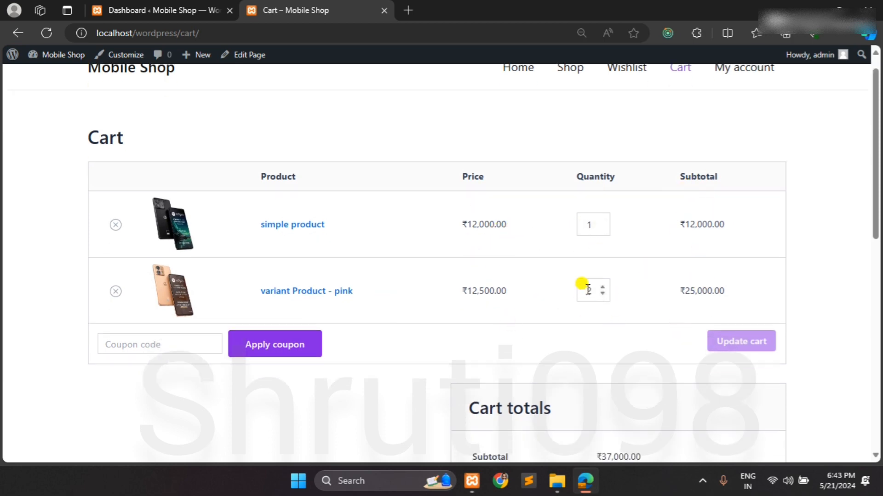
{"action": "scroll", "coordinate": [726, 315], "scroll_direction": "down", "scroll_amount": 1}
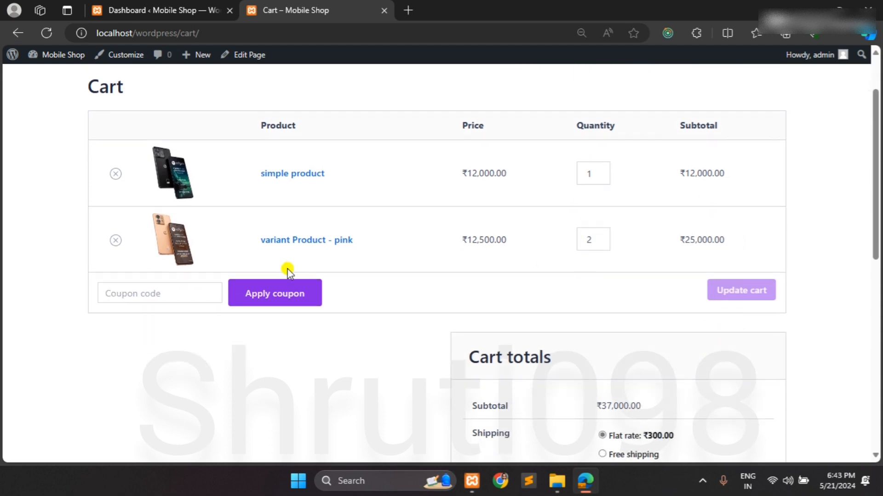
{"action": "left_click", "coordinate": [178, 294]}
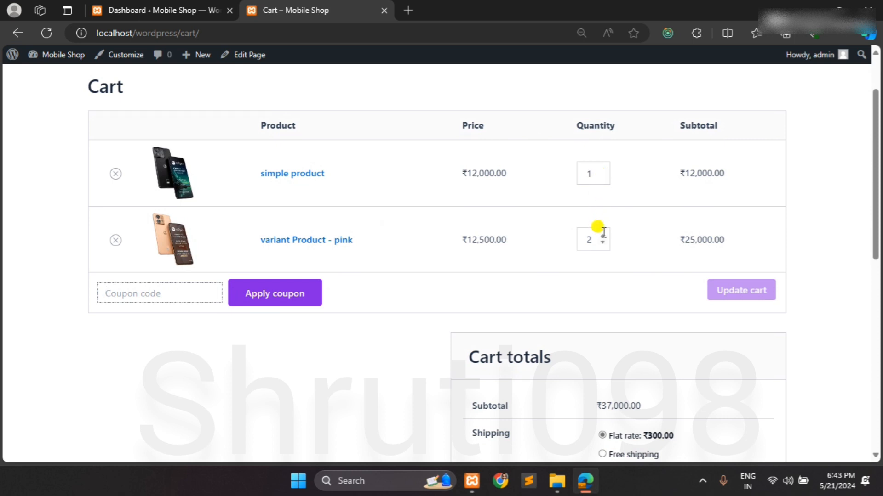
{"action": "left_click", "coordinate": [604, 237]}
{"action": "left_click", "coordinate": [739, 301]}
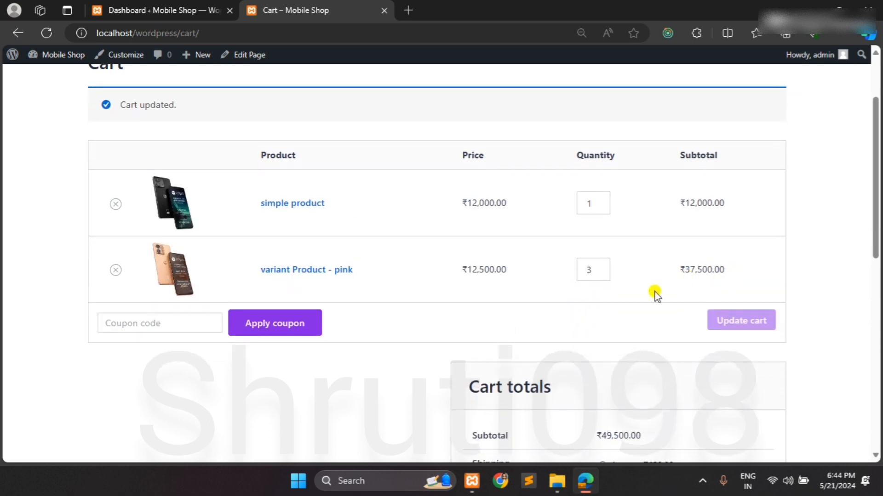
{"action": "scroll", "coordinate": [654, 292], "scroll_direction": "down", "scroll_amount": 1}
{"action": "scroll", "coordinate": [654, 291], "scroll_direction": "up", "scroll_amount": 2}
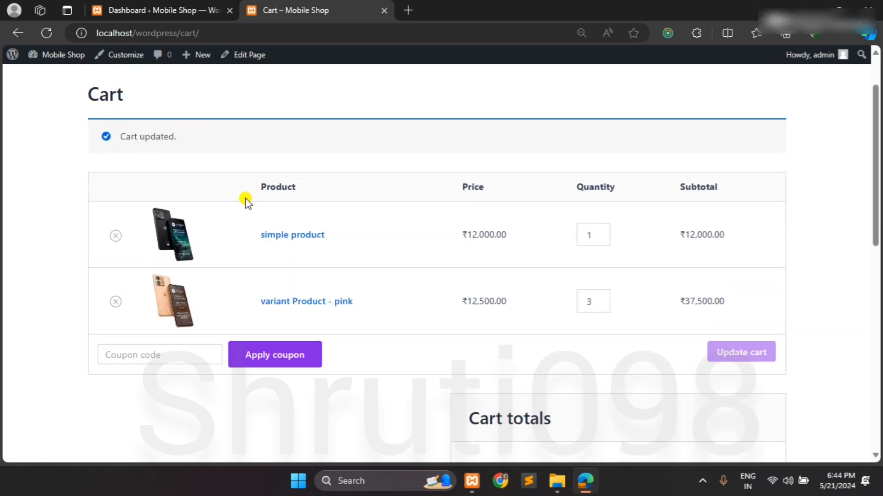
- Switch the cart's shipping method between flat rate and free shipping to compare the totals, ending on free shipping
{"action": "scroll", "coordinate": [247, 200], "scroll_direction": "down", "scroll_amount": 6}
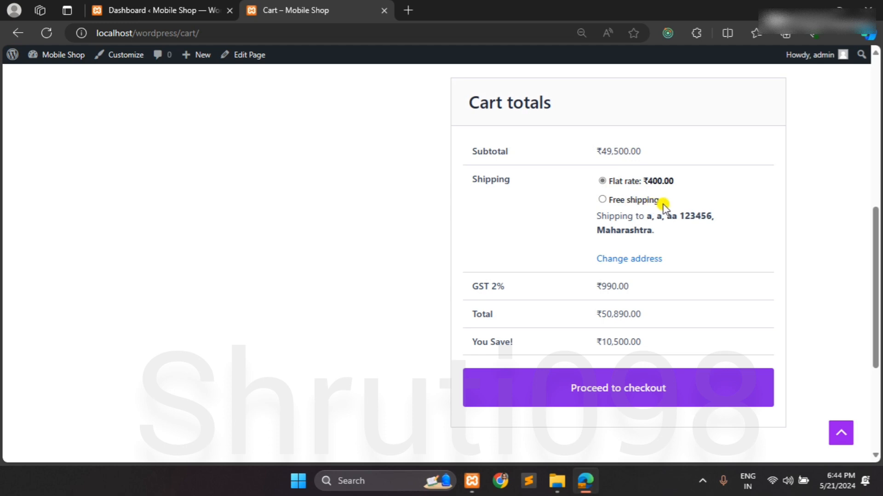
{"action": "left_click", "coordinate": [624, 201]}
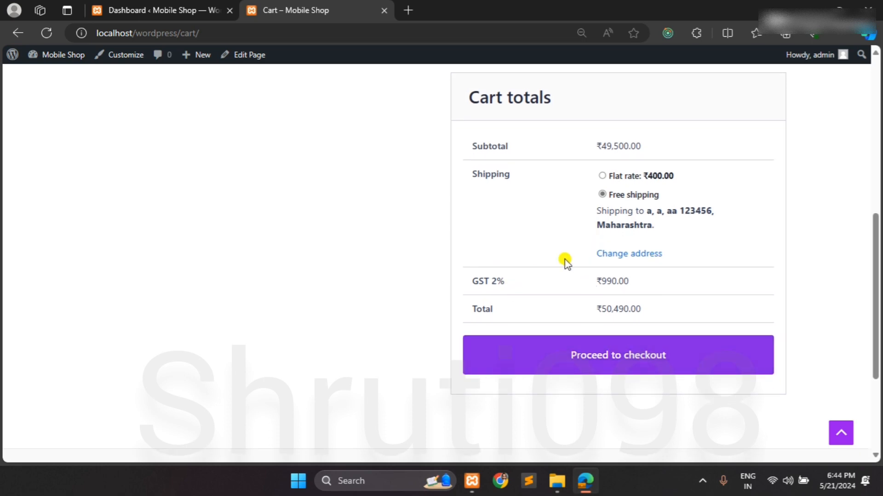
{"action": "left_click", "coordinate": [601, 177]}
{"action": "left_click", "coordinate": [602, 195]}
{"action": "scroll", "coordinate": [611, 225], "scroll_direction": "down", "scroll_amount": 1}
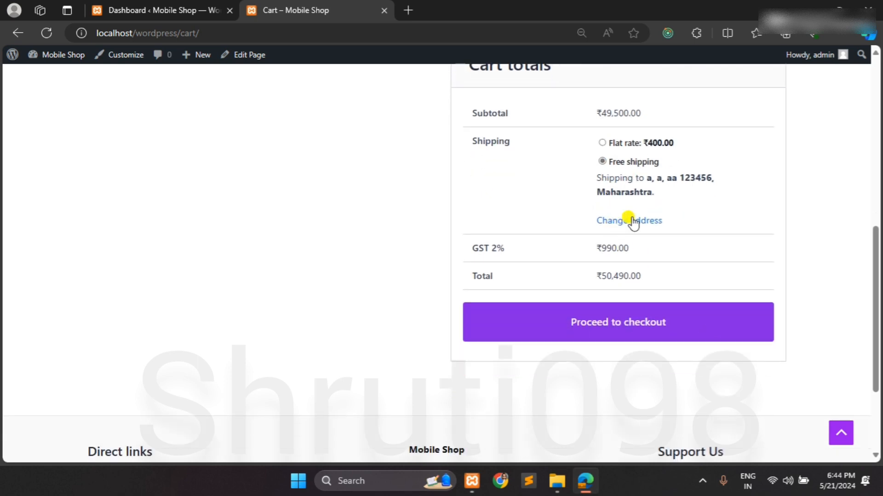
- Change the state in the cart's shipping address to Manipur and select free shipping
{"action": "left_click", "coordinate": [630, 221]}
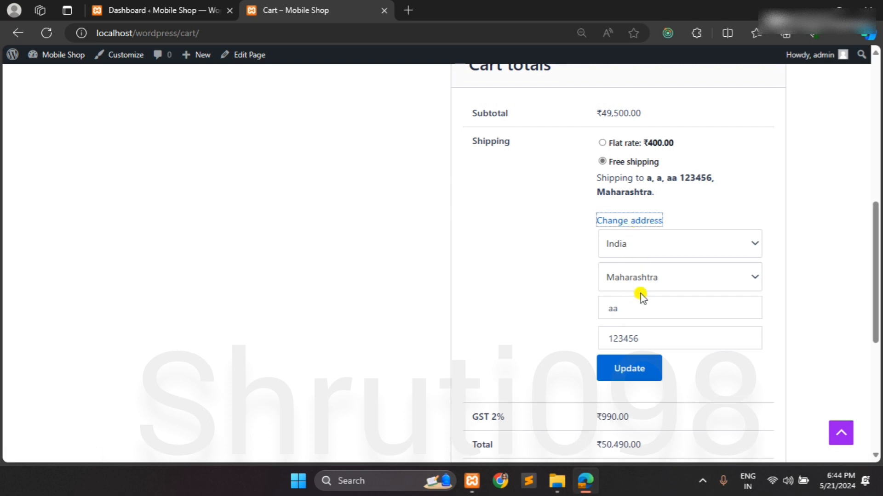
{"action": "left_click", "coordinate": [639, 277]}
{"action": "scroll", "coordinate": [630, 368], "scroll_direction": "down", "scroll_amount": 1}
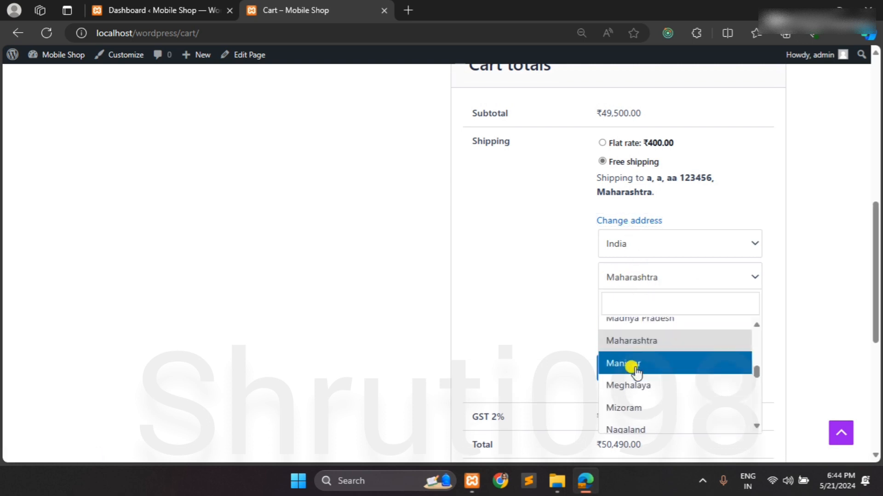
{"action": "left_click", "coordinate": [606, 366]}
{"action": "left_click", "coordinate": [611, 369]}
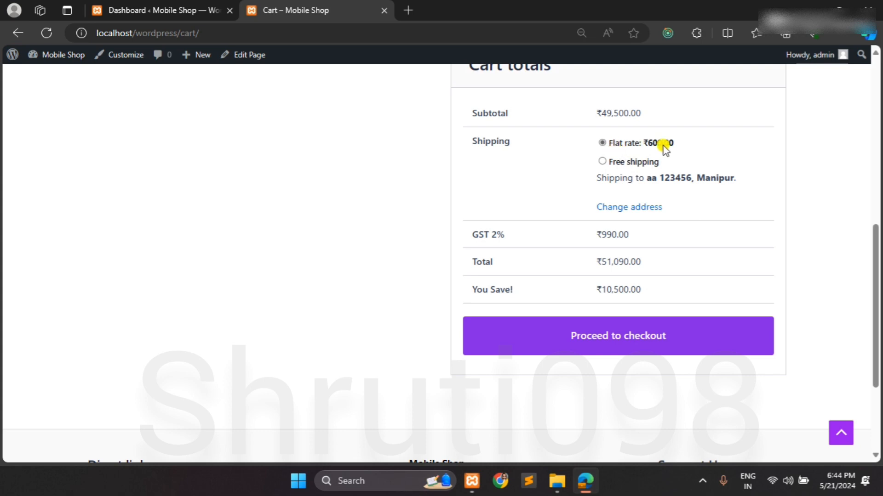
{"action": "left_click", "coordinate": [630, 163]}
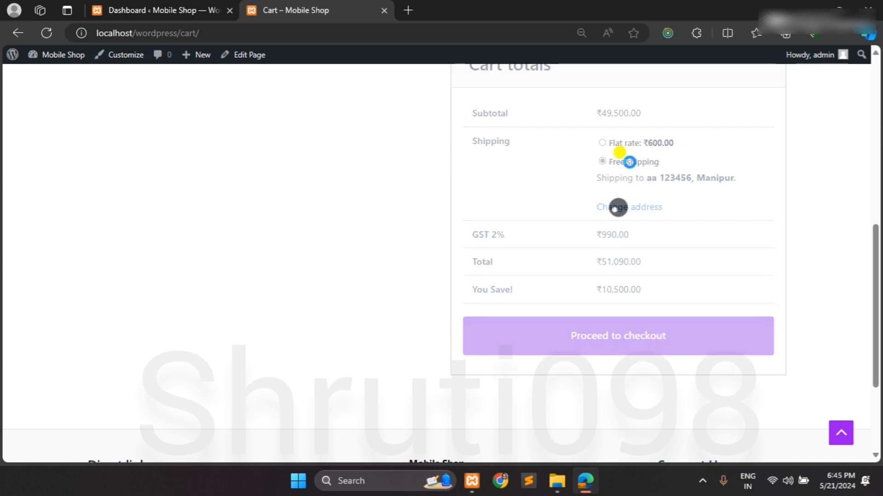
{"action": "scroll", "coordinate": [462, 187], "scroll_direction": "down", "scroll_amount": 2}
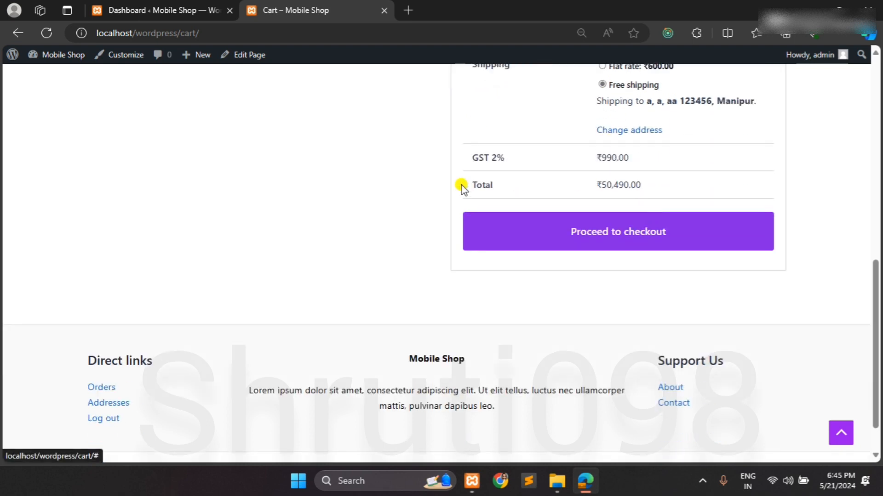
- Proceed from the cart to checkout, then expand the coupon code form and collapse it again
{"action": "scroll", "coordinate": [505, 216], "scroll_direction": "up", "scroll_amount": 2}
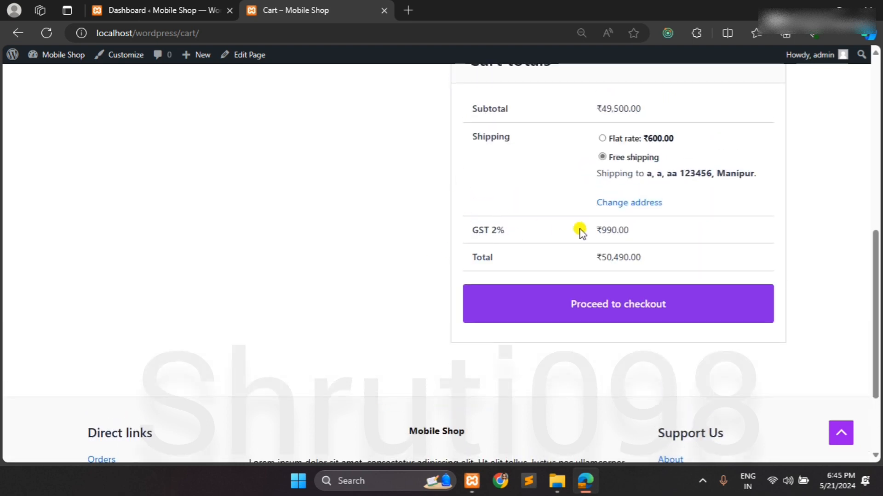
{"action": "left_click", "coordinate": [604, 304]}
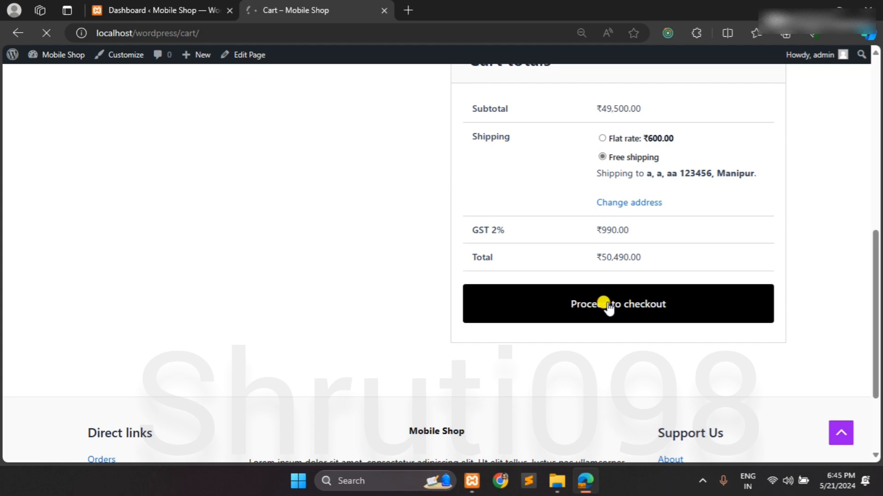
{"action": "scroll", "coordinate": [604, 303], "scroll_direction": "down", "scroll_amount": 2}
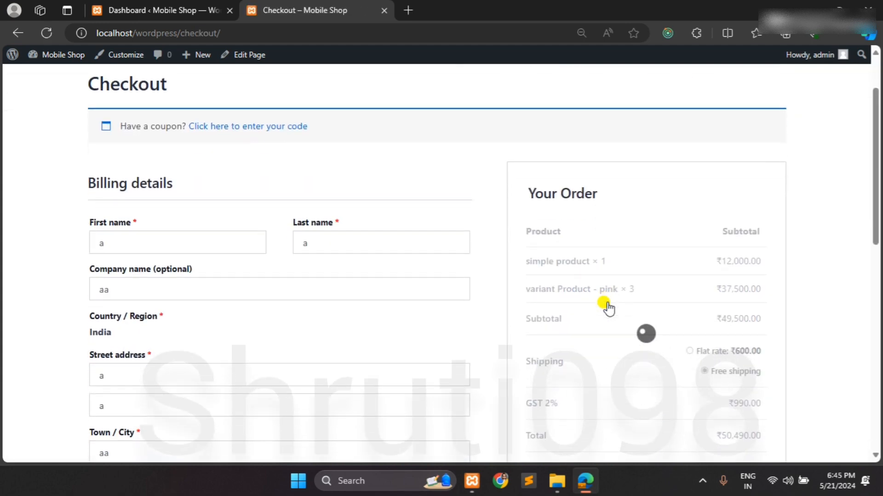
{"action": "left_click", "coordinate": [213, 134]}
{"action": "left_click", "coordinate": [208, 134]}
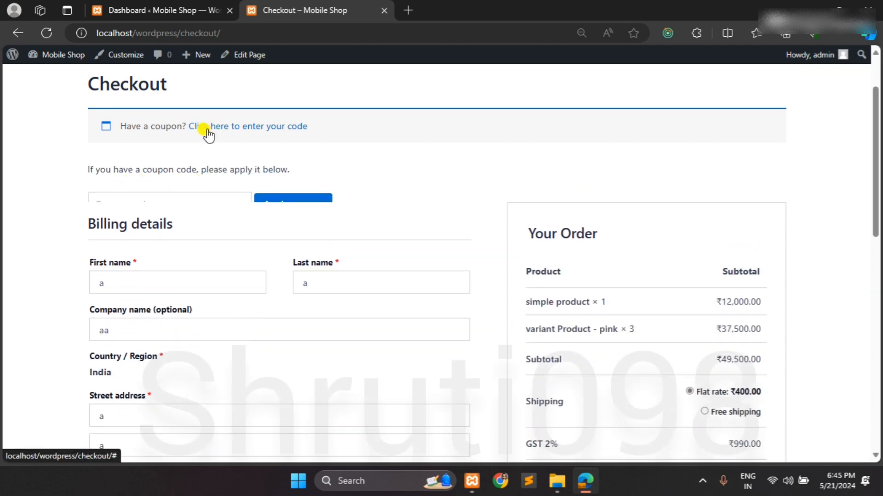
- Look over the checkout page's billing details, order summary, shipping options and payment methods
{"action": "scroll", "coordinate": [206, 135], "scroll_direction": "down", "scroll_amount": 2}
{"action": "scroll", "coordinate": [239, 347], "scroll_direction": "down", "scroll_amount": 4}
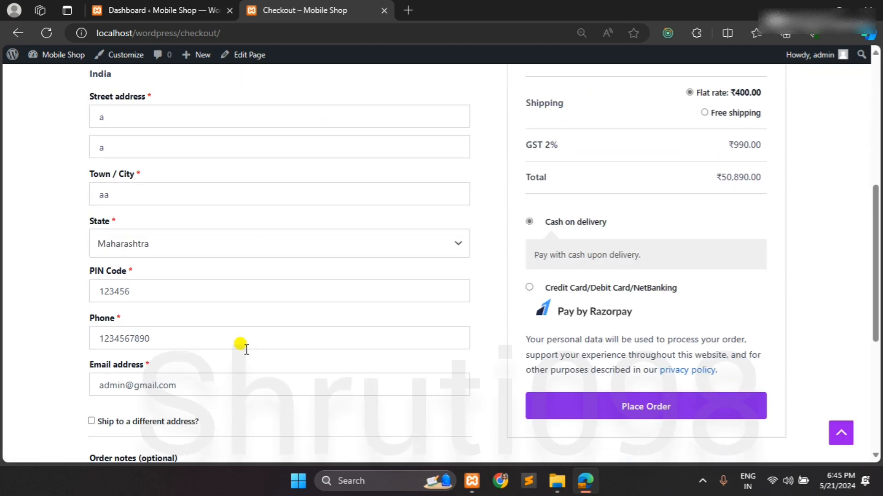
{"action": "scroll", "coordinate": [238, 347], "scroll_direction": "up", "scroll_amount": 1}
{"action": "scroll", "coordinate": [246, 353], "scroll_direction": "down", "scroll_amount": 6}
{"action": "scroll", "coordinate": [246, 354], "scroll_direction": "up", "scroll_amount": 7}
{"action": "scroll", "coordinate": [245, 353], "scroll_direction": "up", "scroll_amount": 5}
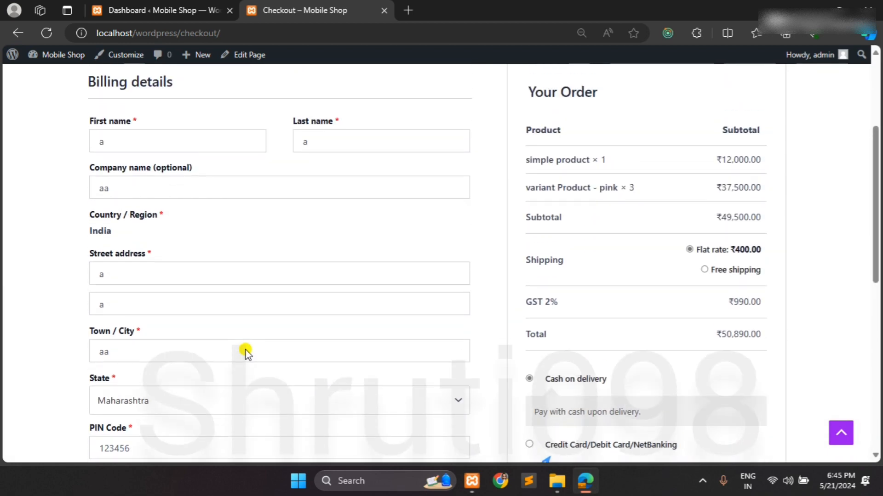
{"action": "scroll", "coordinate": [644, 363], "scroll_direction": "down", "scroll_amount": 1}
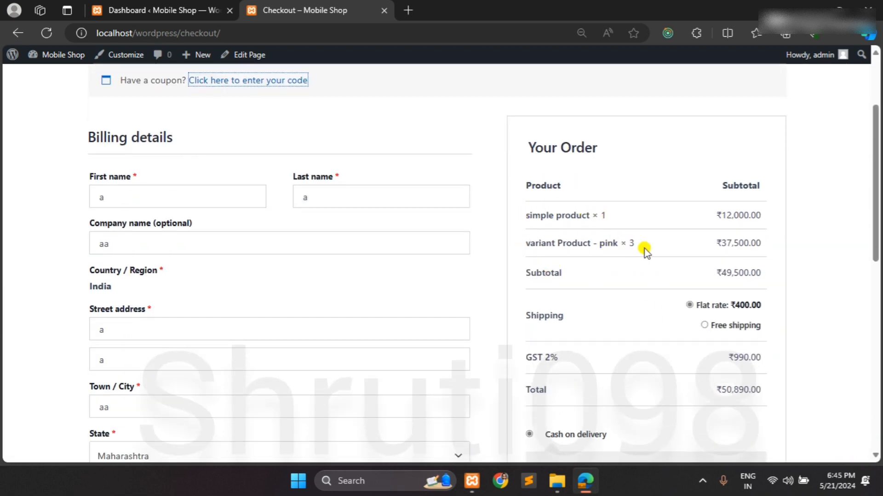
{"action": "scroll", "coordinate": [648, 248], "scroll_direction": "down", "scroll_amount": 1}
{"action": "scroll", "coordinate": [689, 220], "scroll_direction": "down", "scroll_amount": 1}
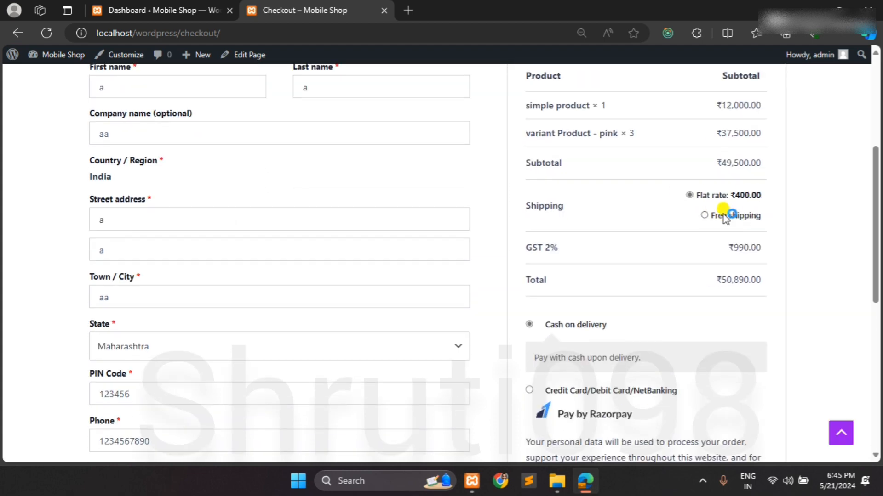
- Switch the checkout's shipping method between free shipping and flat rate to compare the totals, ending on free shipping
{"action": "left_click", "coordinate": [704, 215]}
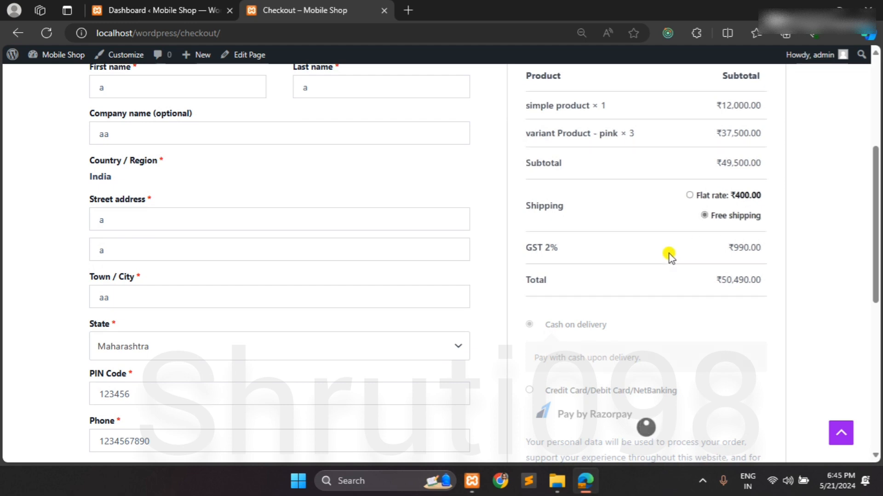
{"action": "scroll", "coordinate": [669, 254], "scroll_direction": "down", "scroll_amount": 1}
{"action": "scroll", "coordinate": [718, 214], "scroll_direction": "down", "scroll_amount": 1}
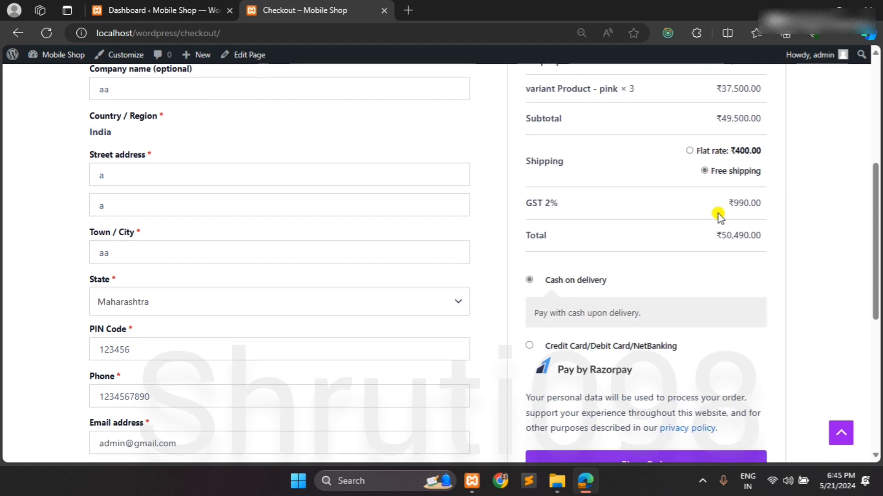
{"action": "scroll", "coordinate": [720, 221], "scroll_direction": "up", "scroll_amount": 3}
{"action": "scroll", "coordinate": [721, 229], "scroll_direction": "down", "scroll_amount": 1}
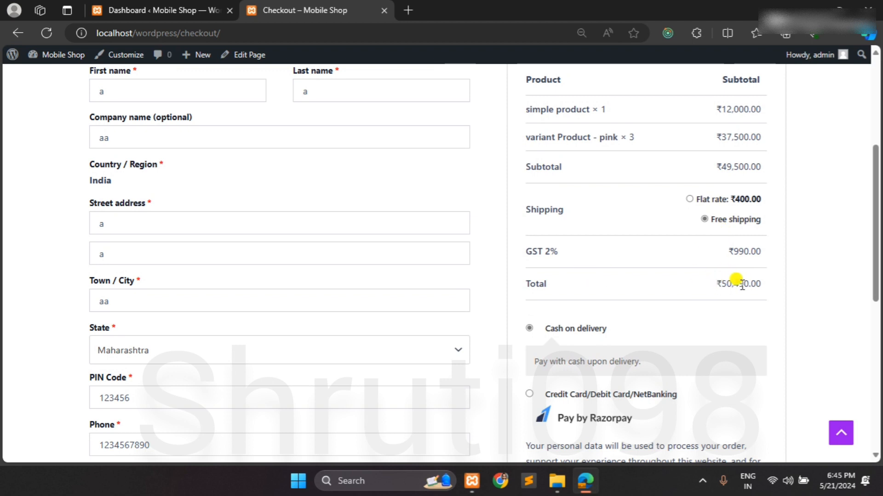
{"action": "left_click", "coordinate": [690, 199]}
{"action": "left_click", "coordinate": [708, 220]}
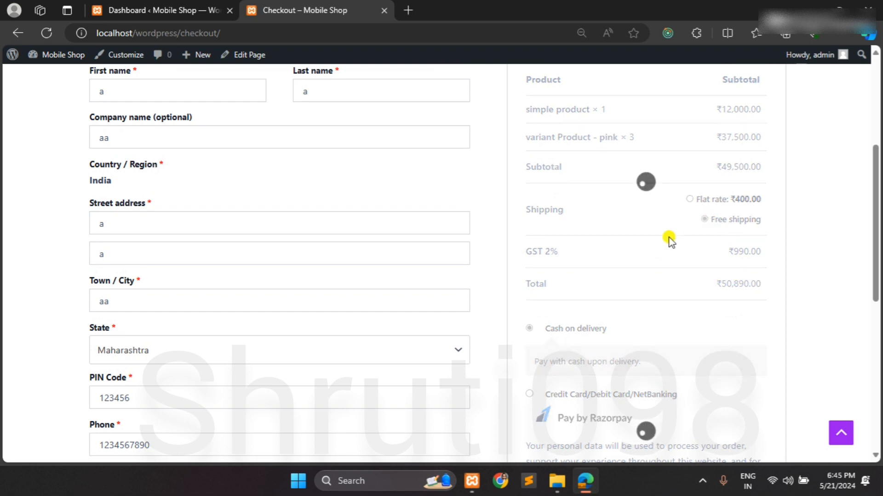
- Choose Credit Card/Debit Card/NetBanking as the payment method and place the order
{"action": "scroll", "coordinate": [616, 276], "scroll_direction": "down", "scroll_amount": 3}
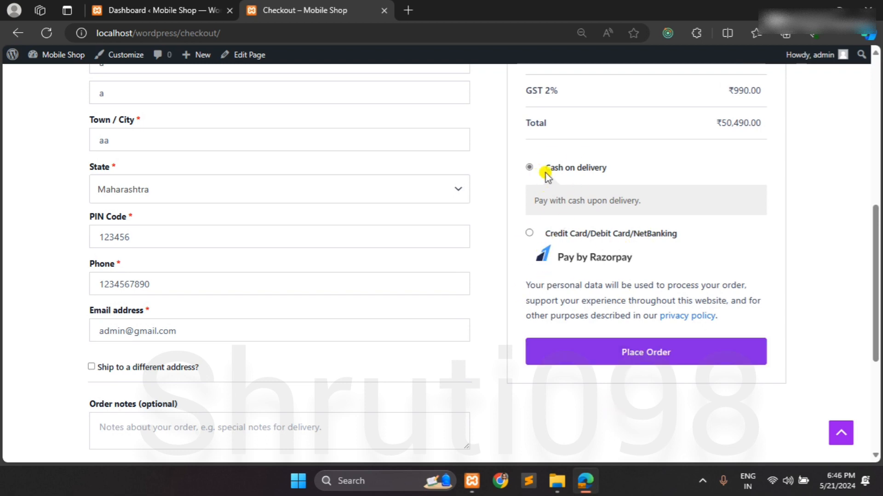
{"action": "left_click", "coordinate": [529, 233]}
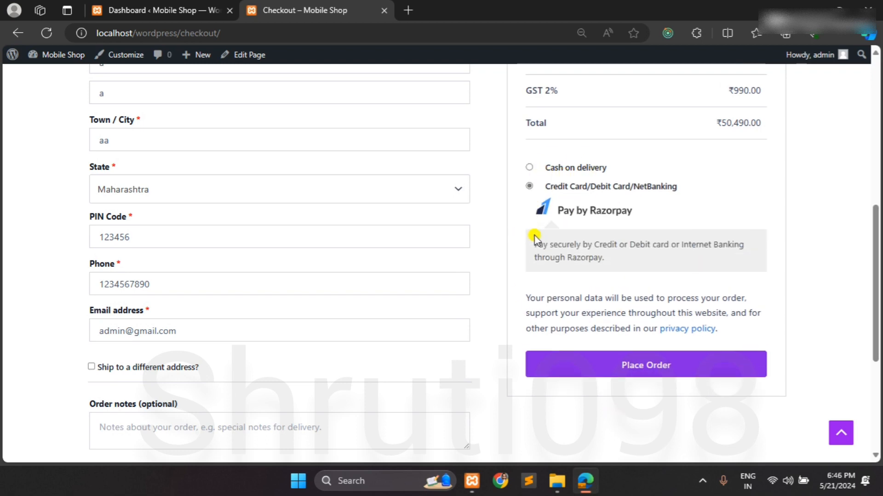
{"action": "left_click", "coordinate": [623, 370]}
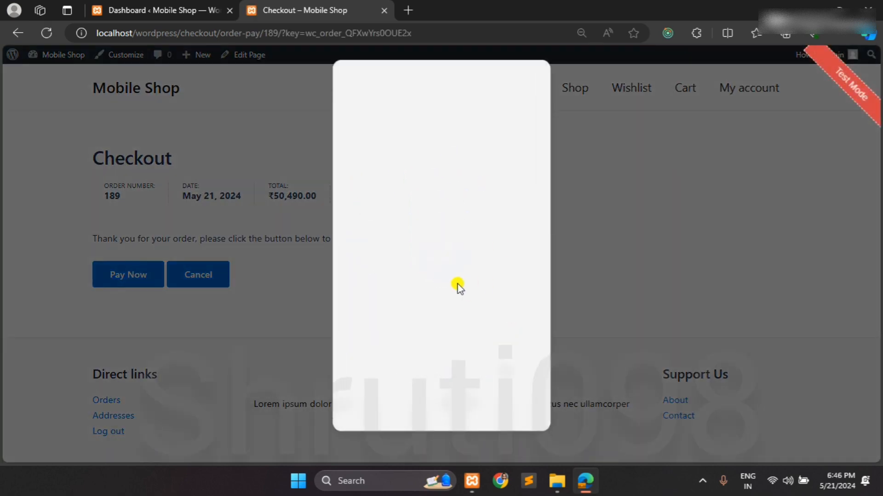
- View the UPI / QR and Card payment forms in the Razorpay window, returning to the payment options
{"action": "scroll", "coordinate": [416, 259], "scroll_direction": "down", "scroll_amount": 3}
{"action": "scroll", "coordinate": [415, 259], "scroll_direction": "up", "scroll_amount": 1}
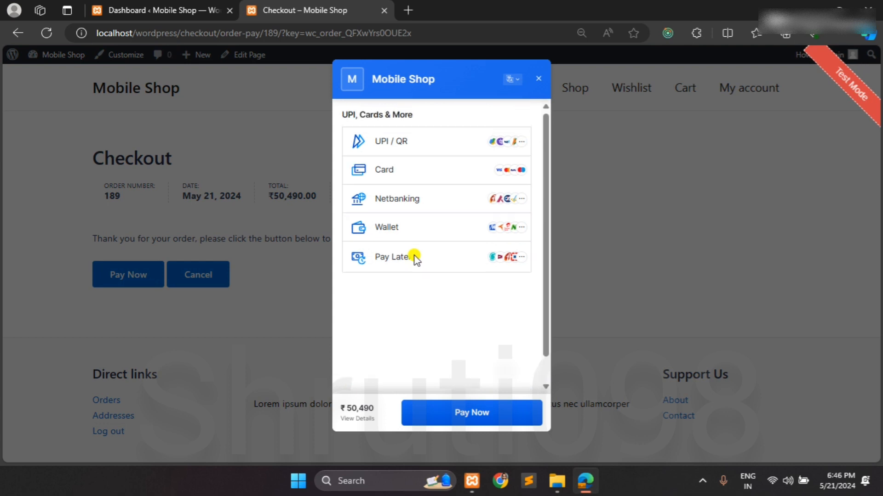
{"action": "left_click", "coordinate": [449, 142]}
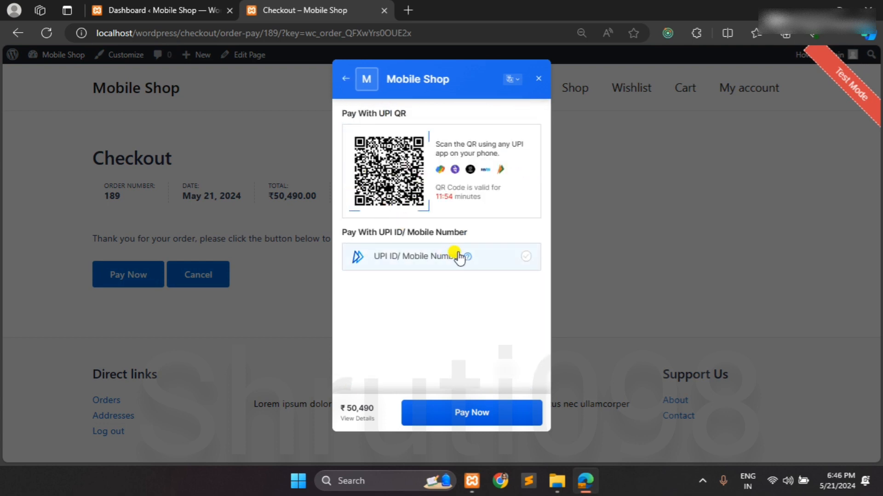
{"action": "left_click", "coordinate": [352, 78]}
{"action": "left_click", "coordinate": [419, 182]}
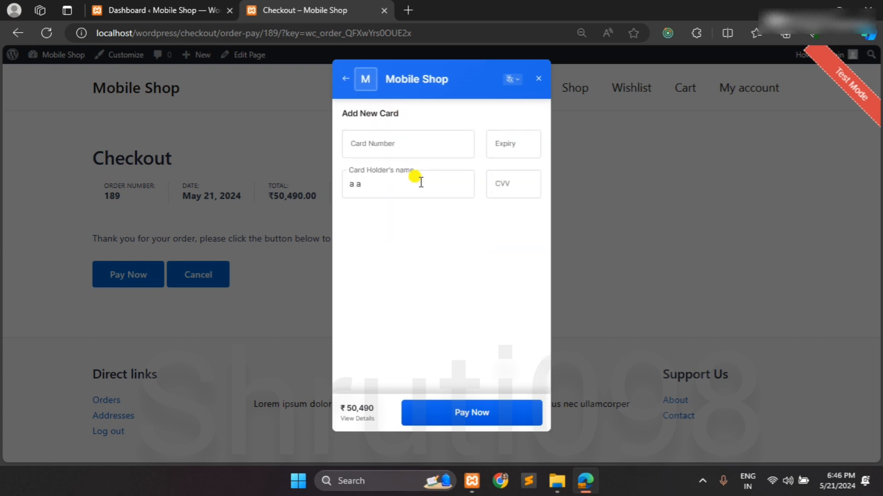
{"action": "left_click", "coordinate": [347, 79]}
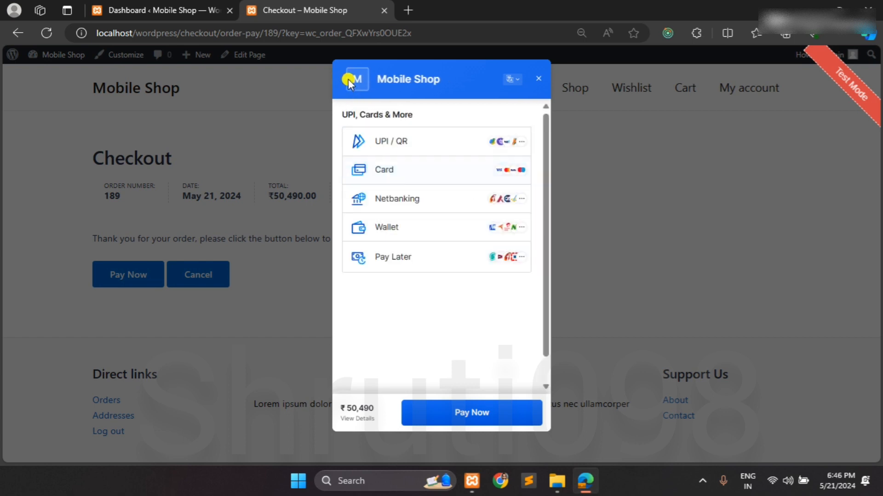
- Pay for the order by netbanking with Yes Bank and set the demo bank payment to Success
{"action": "left_click", "coordinate": [419, 206]}
{"action": "left_click", "coordinate": [365, 213]}
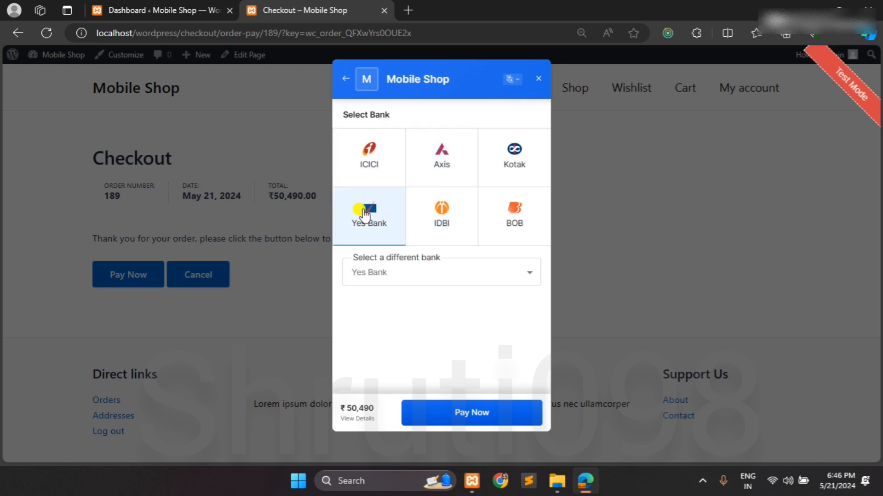
{"action": "left_click", "coordinate": [455, 415]}
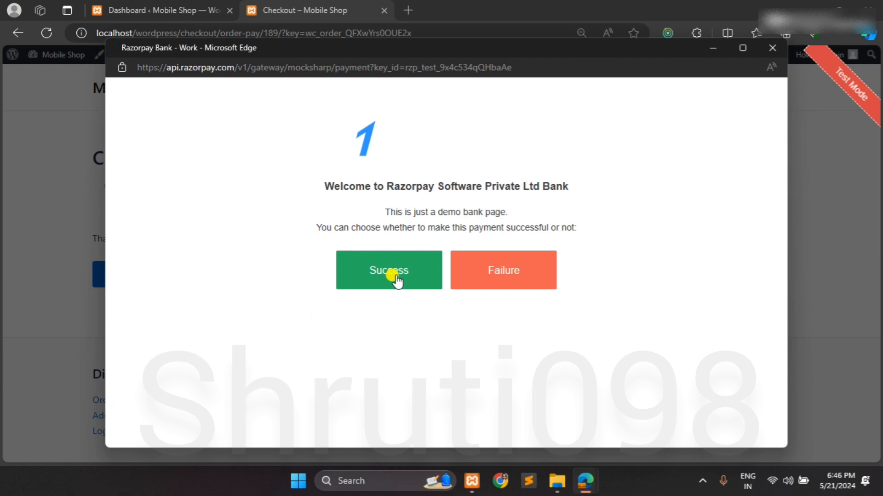
{"action": "left_click", "coordinate": [395, 276]}
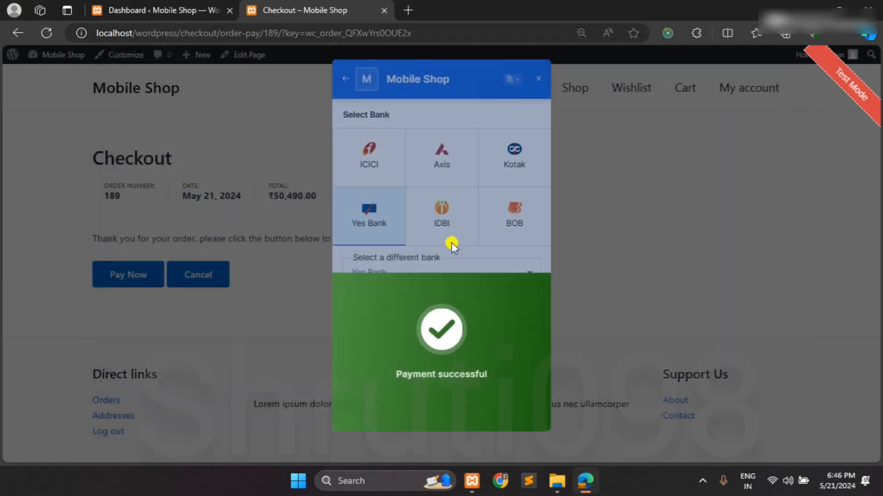
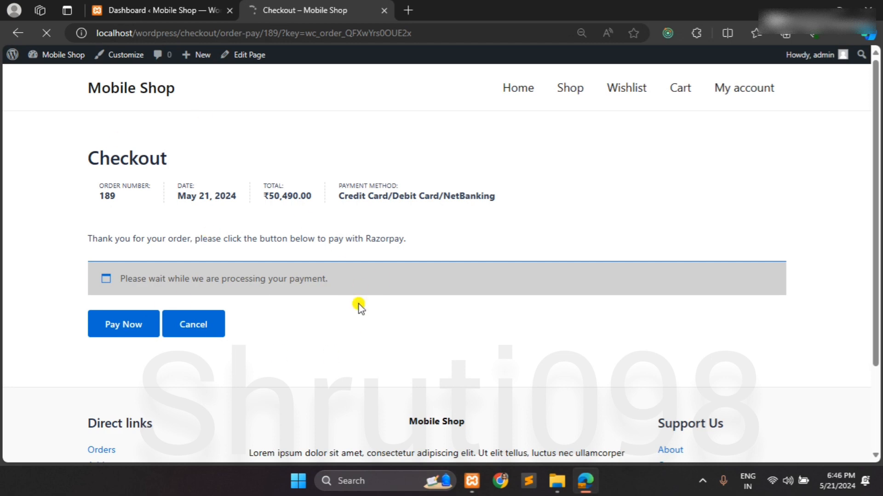
- Review the order confirmation page, including the order details, payment method and the billing and shipping addresses
{"action": "scroll", "coordinate": [359, 307], "scroll_direction": "down", "scroll_amount": 1}
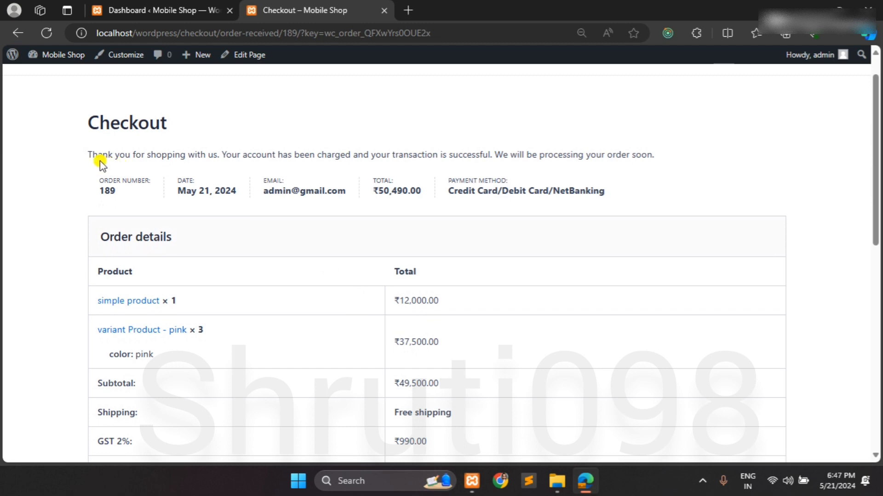
{"action": "scroll", "coordinate": [294, 170], "scroll_direction": "down", "scroll_amount": 1}
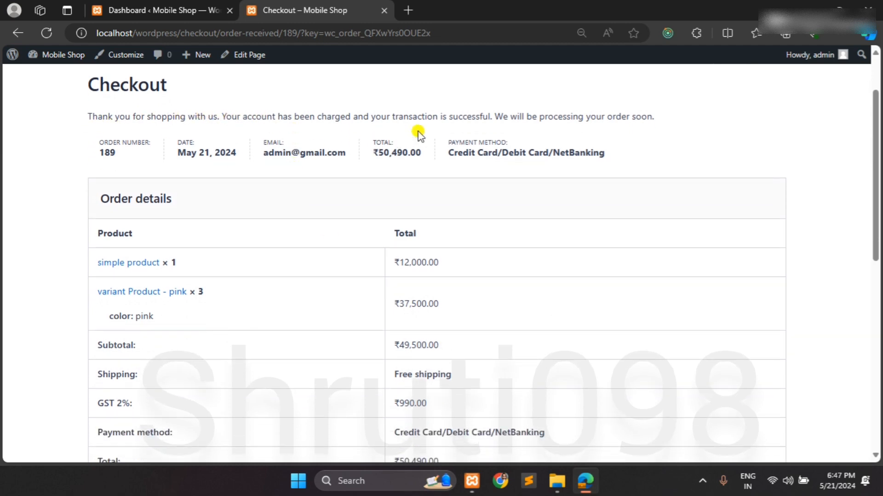
{"action": "scroll", "coordinate": [455, 166], "scroll_direction": "down", "scroll_amount": 1}
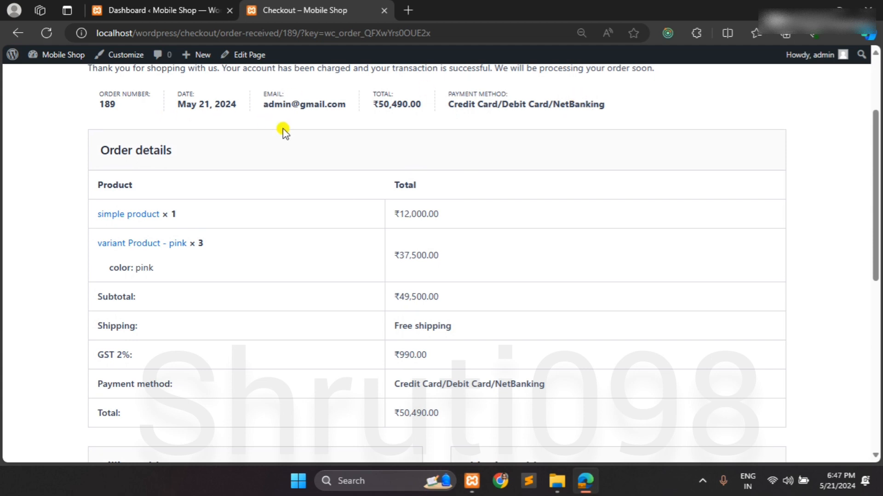
{"action": "scroll", "coordinate": [282, 130], "scroll_direction": "down", "scroll_amount": 1}
{"action": "scroll", "coordinate": [393, 278], "scroll_direction": "down", "scroll_amount": 1}
{"action": "scroll", "coordinate": [394, 278], "scroll_direction": "down", "scroll_amount": 1}
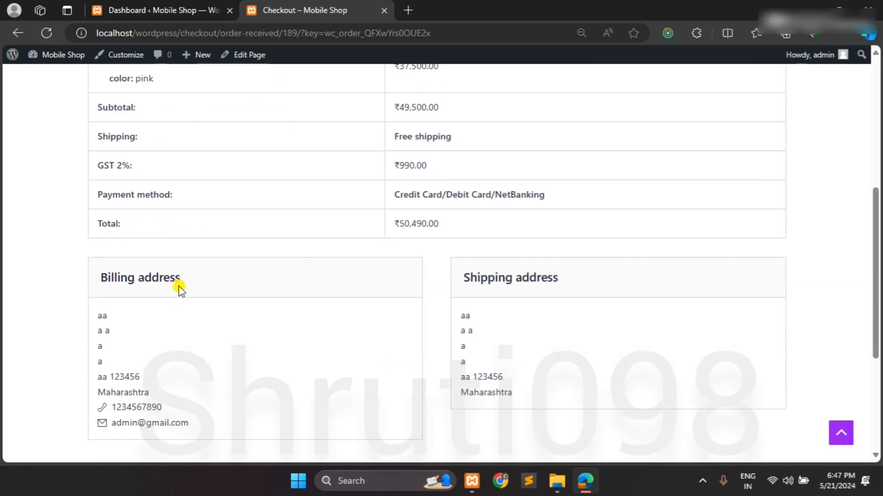
{"action": "scroll", "coordinate": [460, 354], "scroll_direction": "down", "scroll_amount": 3}
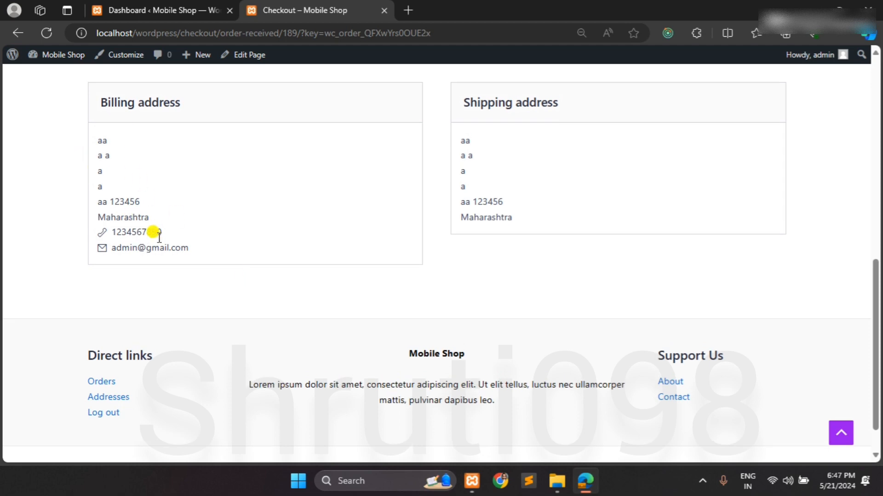
{"action": "scroll", "coordinate": [465, 261], "scroll_direction": "up", "scroll_amount": 4}
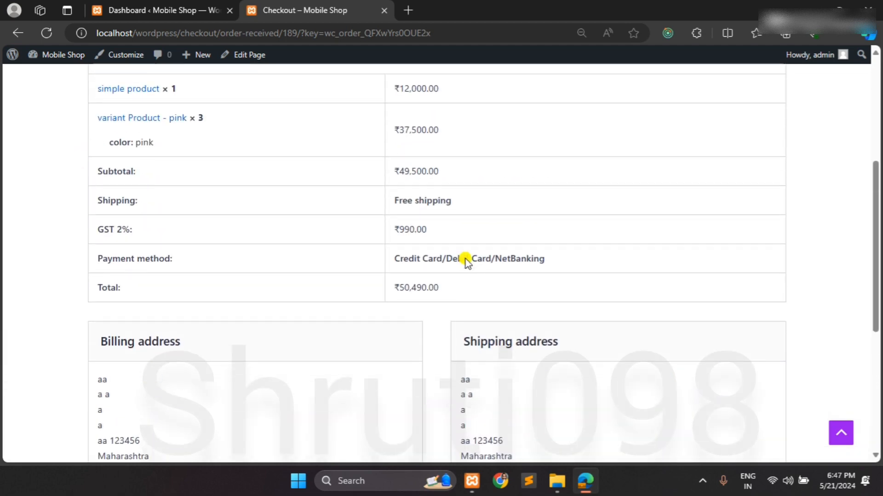
{"action": "scroll", "coordinate": [464, 258], "scroll_direction": "down", "scroll_amount": 5}
{"action": "scroll", "coordinate": [462, 257], "scroll_direction": "up", "scroll_amount": 10}
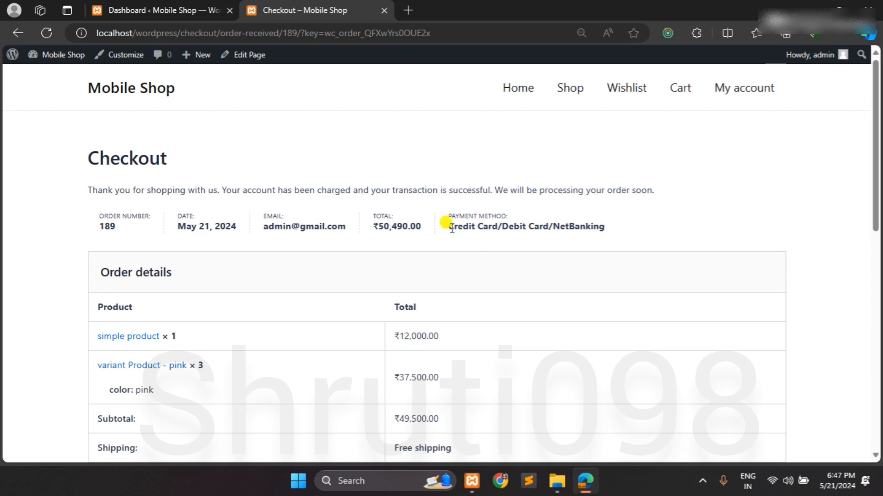
- Open the orders list in My account and view the details of the newest order
{"action": "left_click", "coordinate": [723, 96]}
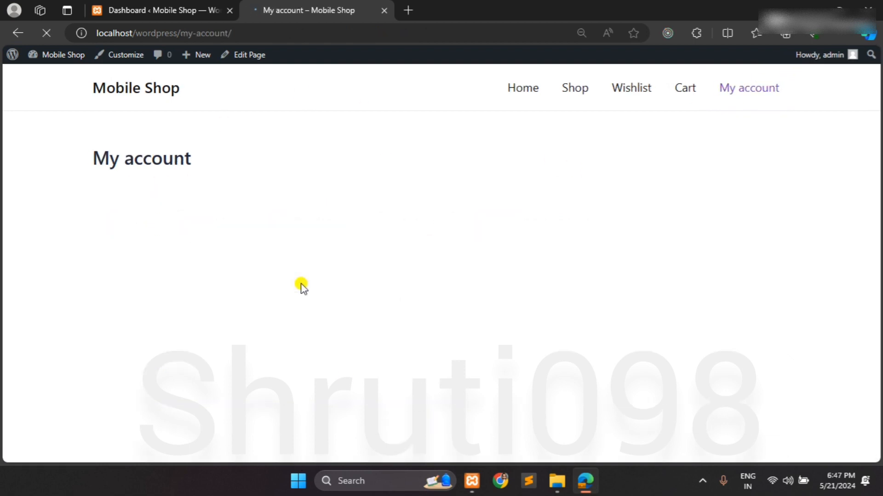
{"action": "scroll", "coordinate": [212, 269], "scroll_direction": "down", "scroll_amount": 1}
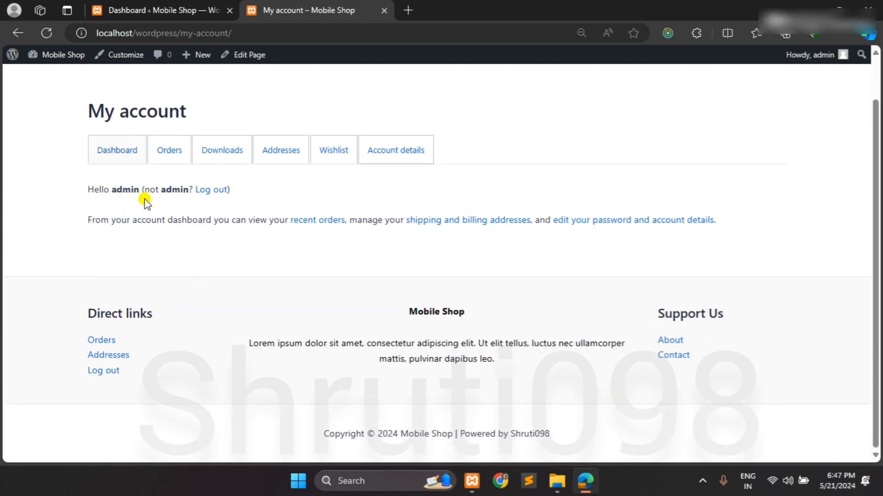
{"action": "left_click", "coordinate": [170, 164]}
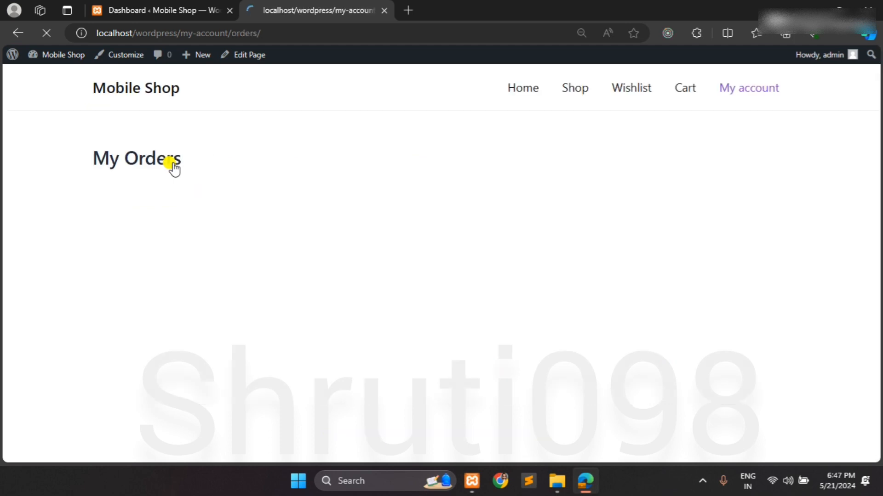
{"action": "scroll", "coordinate": [332, 338], "scroll_direction": "down", "scroll_amount": 1}
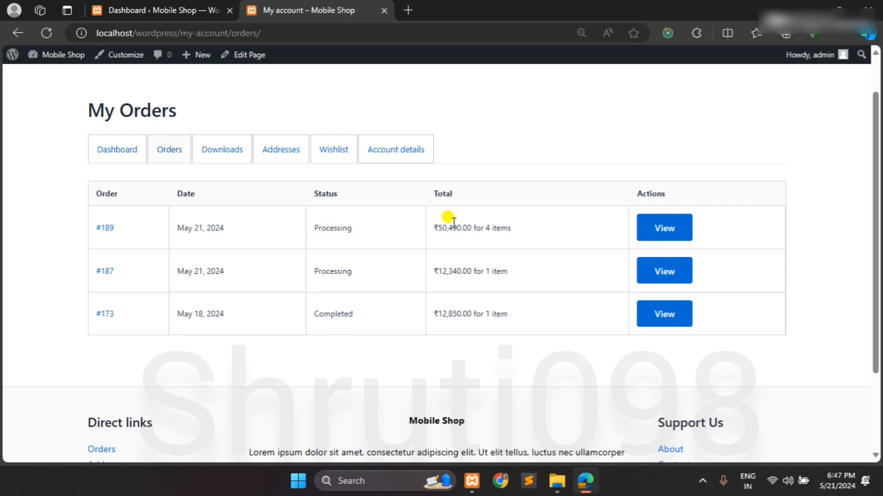
{"action": "left_click", "coordinate": [653, 228]}
{"action": "scroll", "coordinate": [311, 271], "scroll_direction": "down", "scroll_amount": 4}
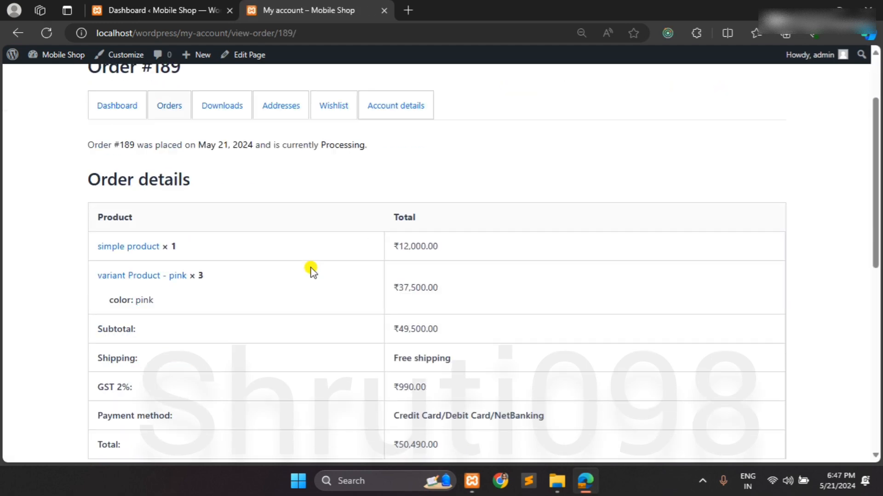
- Review the newest order's products, shipping, GST and payment method, and return to the My Orders list
{"action": "scroll", "coordinate": [311, 272], "scroll_direction": "down", "scroll_amount": 7}
{"action": "scroll", "coordinate": [151, 317], "scroll_direction": "up", "scroll_amount": 8}
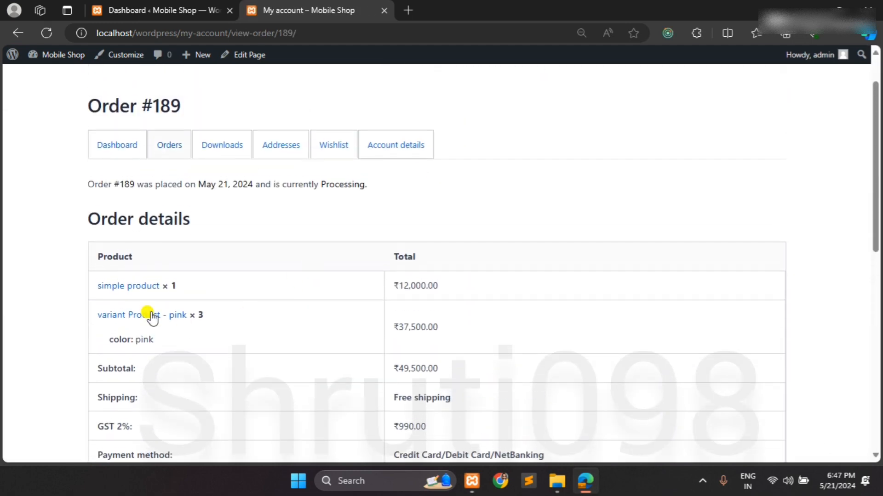
{"action": "left_click", "coordinate": [18, 35]}
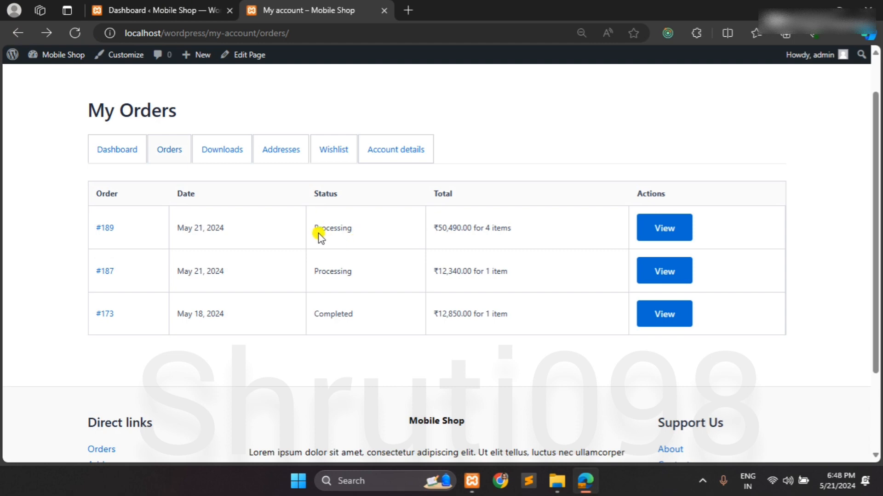
- Switch to the WordPress admin and open the newest order for editing from the WooCommerce orders list
{"action": "left_click", "coordinate": [202, 5]}
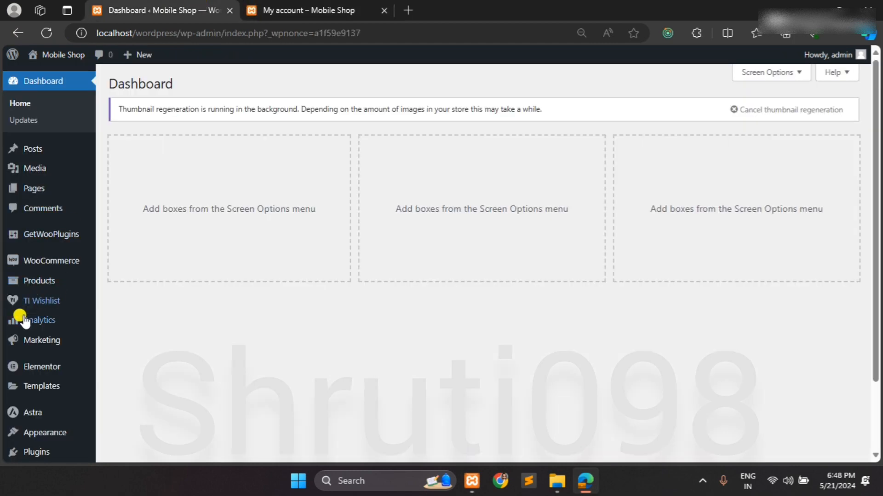
{"action": "scroll", "coordinate": [23, 313], "scroll_direction": "down", "scroll_amount": 2}
{"action": "mouse_move", "coordinate": [55, 184]}
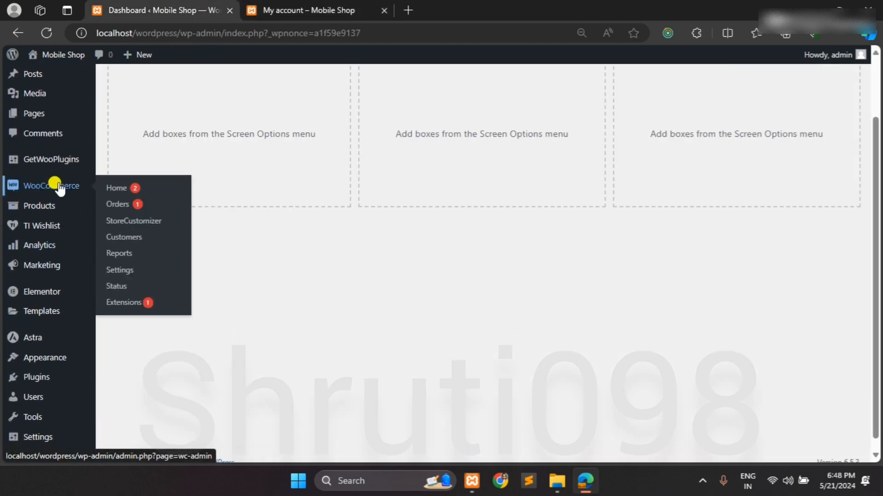
{"action": "left_click", "coordinate": [132, 207]}
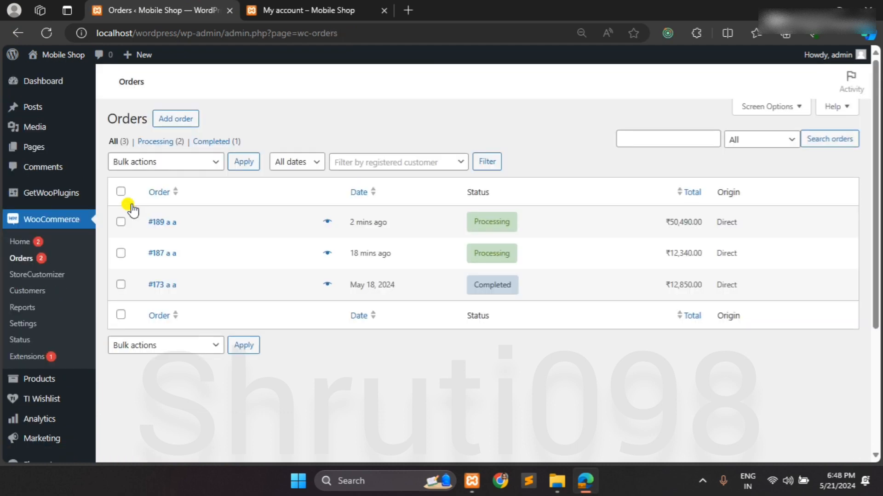
{"action": "left_click", "coordinate": [480, 223]}
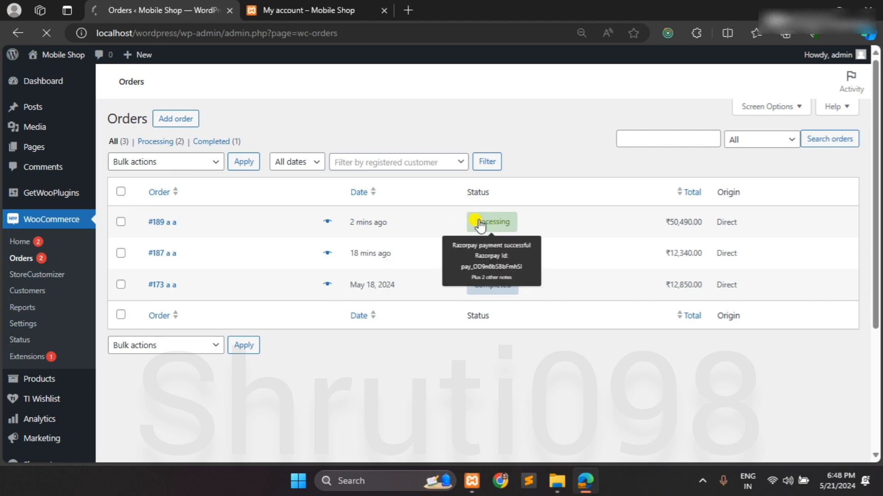
{"action": "left_click", "coordinate": [121, 223]}
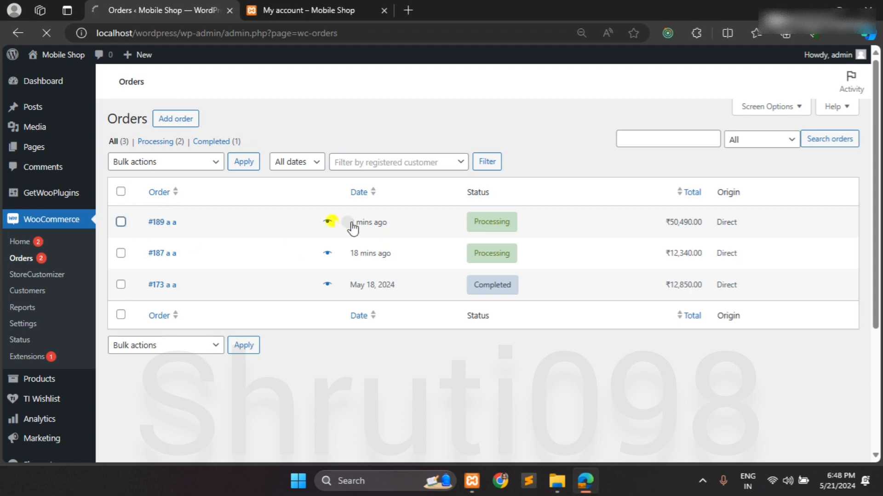
{"action": "mouse_move", "coordinate": [496, 225]}
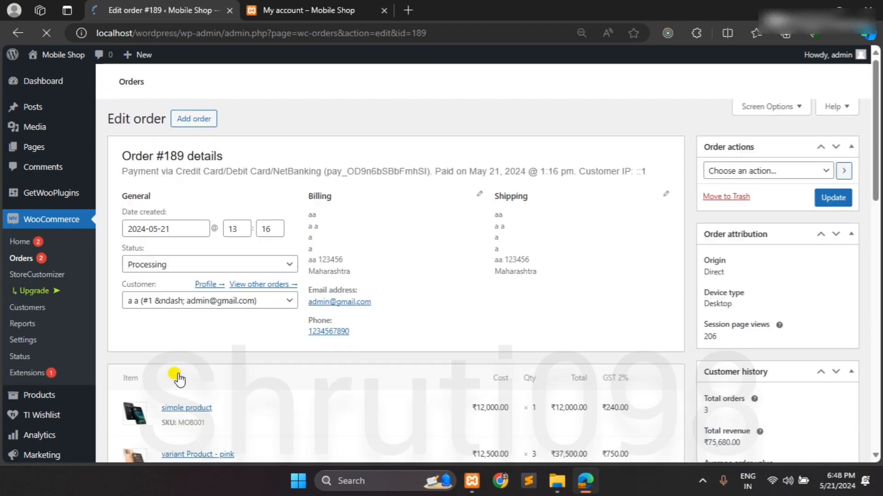
- Look through the available order statuses and select Completed for the newest order
{"action": "scroll", "coordinate": [261, 298], "scroll_direction": "down", "scroll_amount": 2}
{"action": "left_click", "coordinate": [196, 195]}
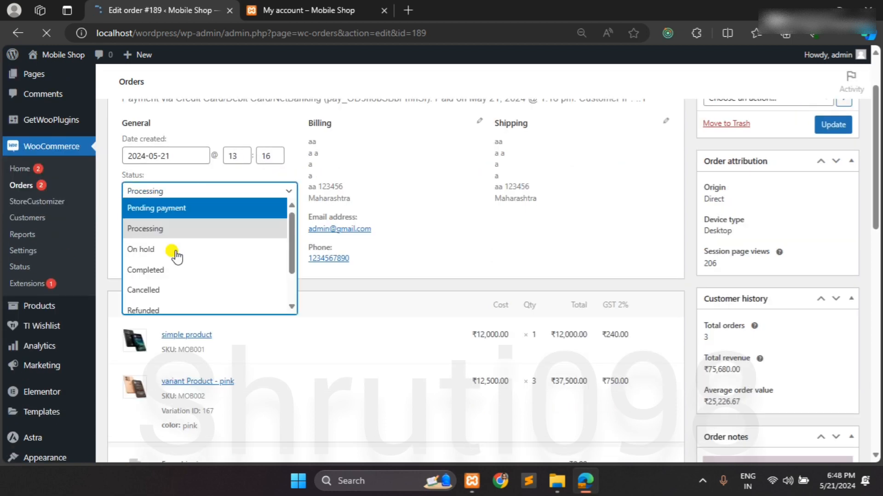
{"action": "scroll", "coordinate": [173, 252], "scroll_direction": "down", "scroll_amount": 1}
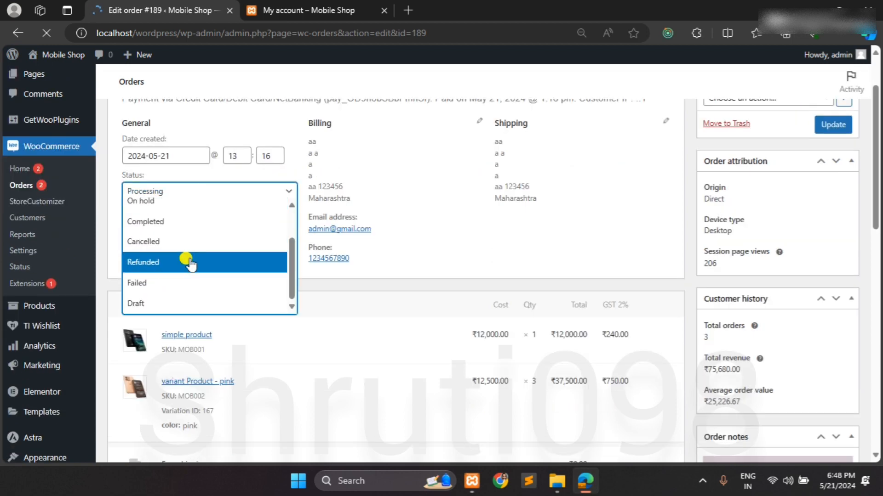
{"action": "scroll", "coordinate": [164, 260], "scroll_direction": "up", "scroll_amount": 2}
{"action": "left_click", "coordinate": [163, 266]}
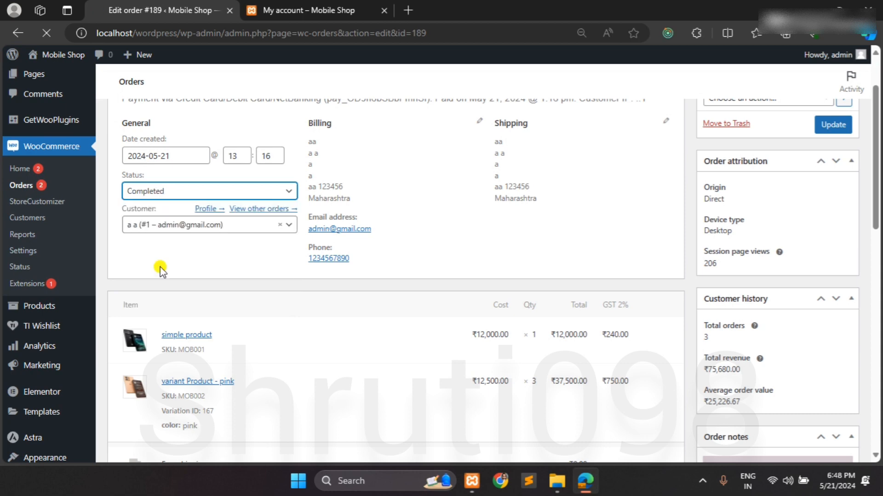
- Change the newest order's status to Pending payment and update the order
{"action": "left_click", "coordinate": [147, 191]}
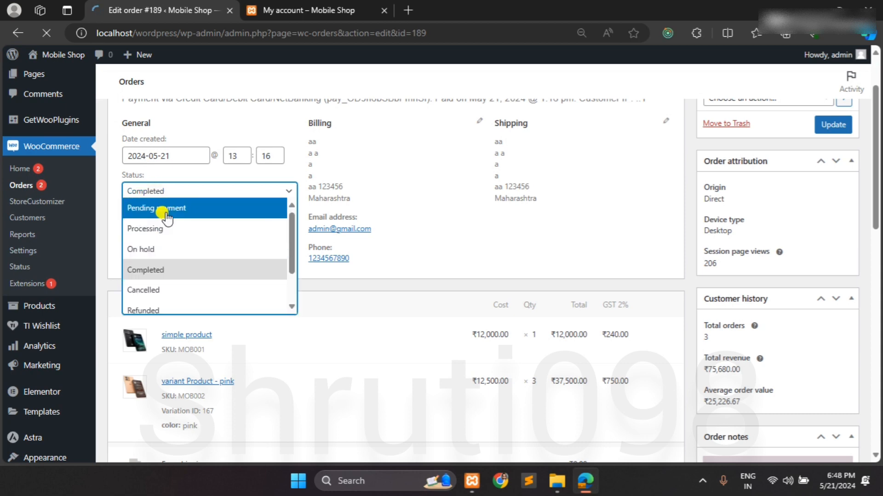
{"action": "left_click", "coordinate": [168, 210]}
{"action": "scroll", "coordinate": [195, 264], "scroll_direction": "down", "scroll_amount": 2}
{"action": "scroll", "coordinate": [195, 264], "scroll_direction": "up", "scroll_amount": 3}
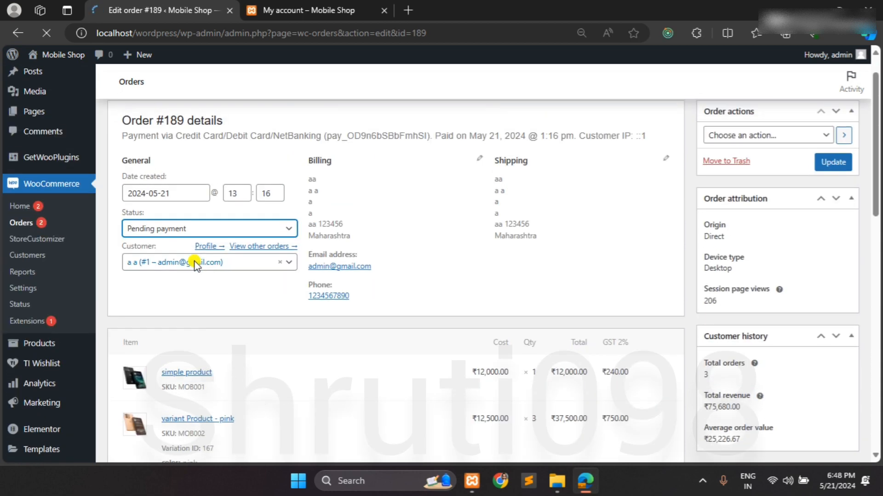
{"action": "left_click", "coordinate": [226, 229]}
{"action": "scroll", "coordinate": [189, 307], "scroll_direction": "down", "scroll_amount": 2}
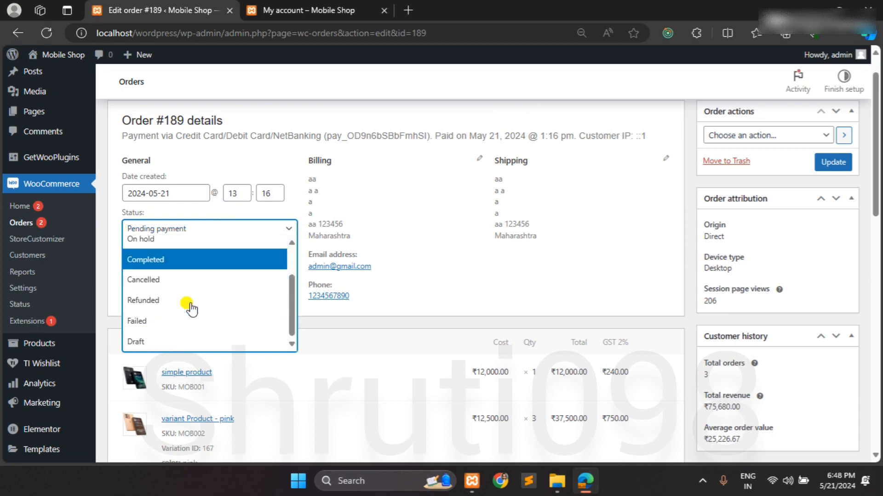
{"action": "scroll", "coordinate": [186, 304], "scroll_direction": "up", "scroll_amount": 2}
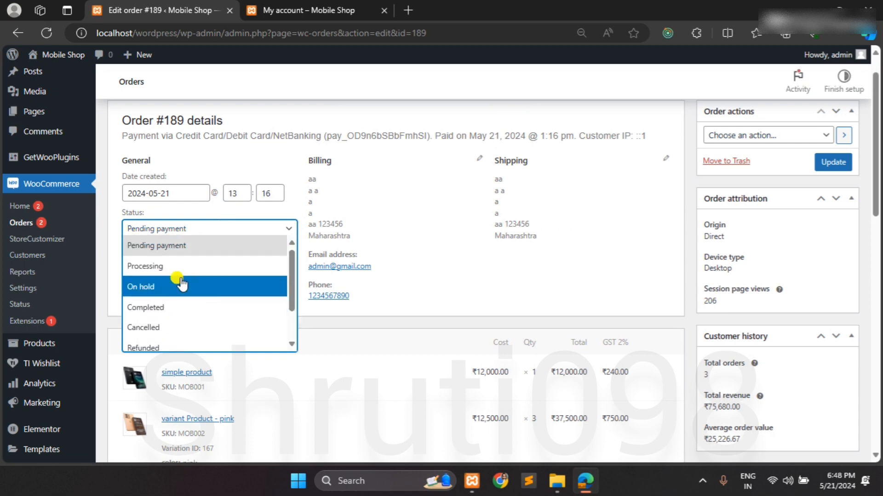
{"action": "left_click", "coordinate": [167, 245]}
{"action": "left_click", "coordinate": [832, 164]}
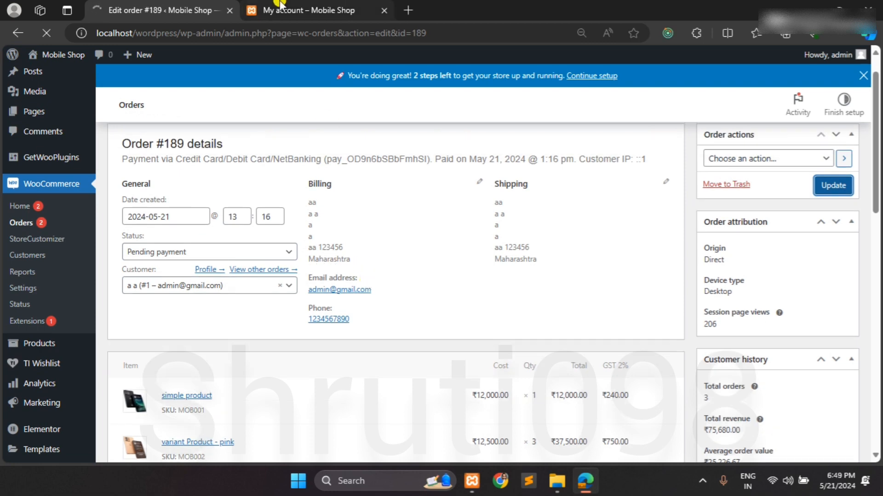
- Review the updated order's items, totals, order notes and downloadable product permissions on its edit page
{"action": "mouse_move", "coordinate": [280, 5]}
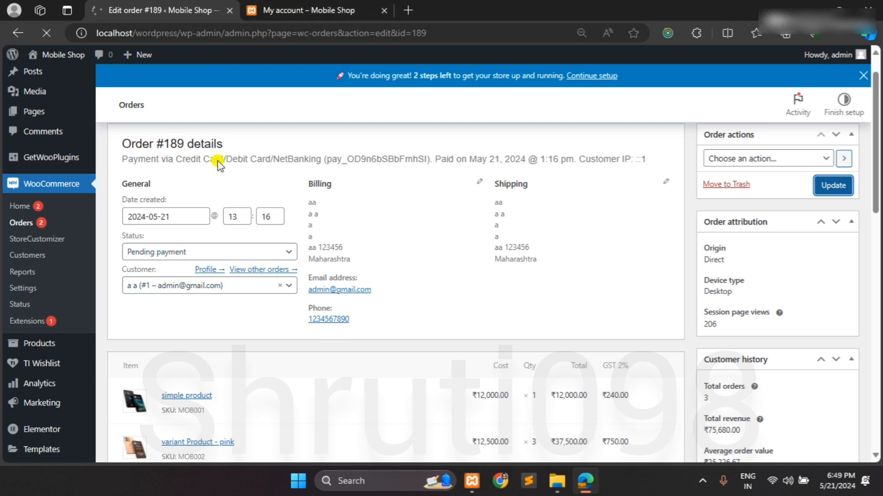
{"action": "left_click", "coordinate": [260, 10]}
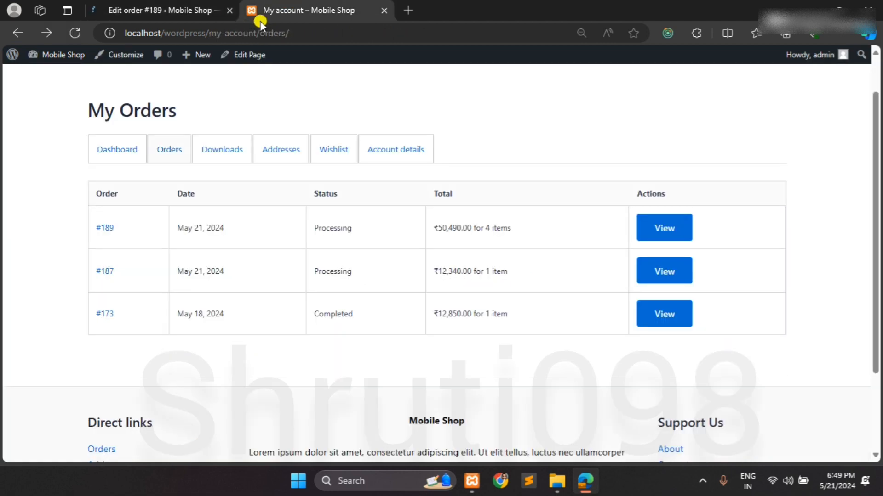
{"action": "left_click", "coordinate": [150, 4]}
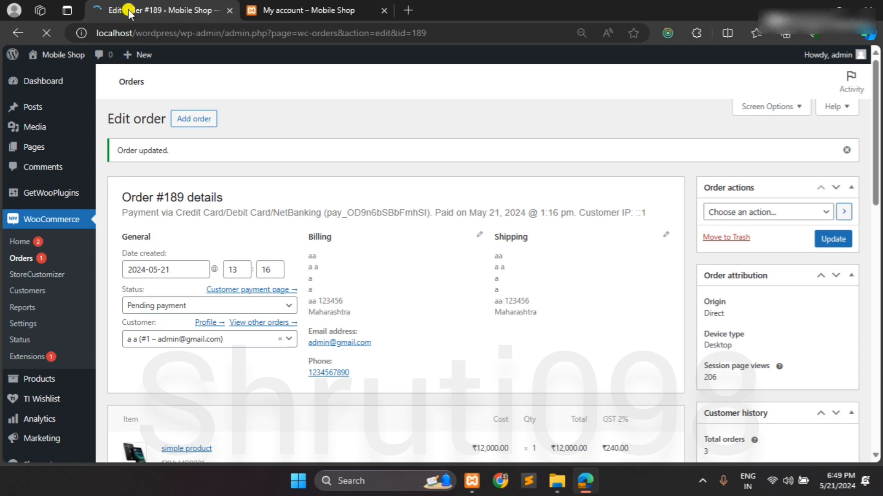
{"action": "scroll", "coordinate": [277, 275], "scroll_direction": "down", "scroll_amount": 5}
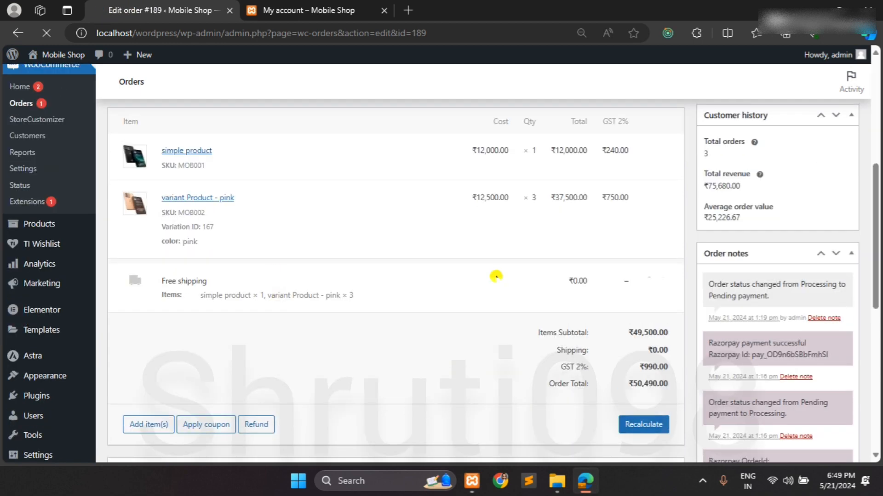
{"action": "scroll", "coordinate": [536, 388], "scroll_direction": "down", "scroll_amount": 1}
{"action": "scroll", "coordinate": [625, 386], "scroll_direction": "down", "scroll_amount": 1}
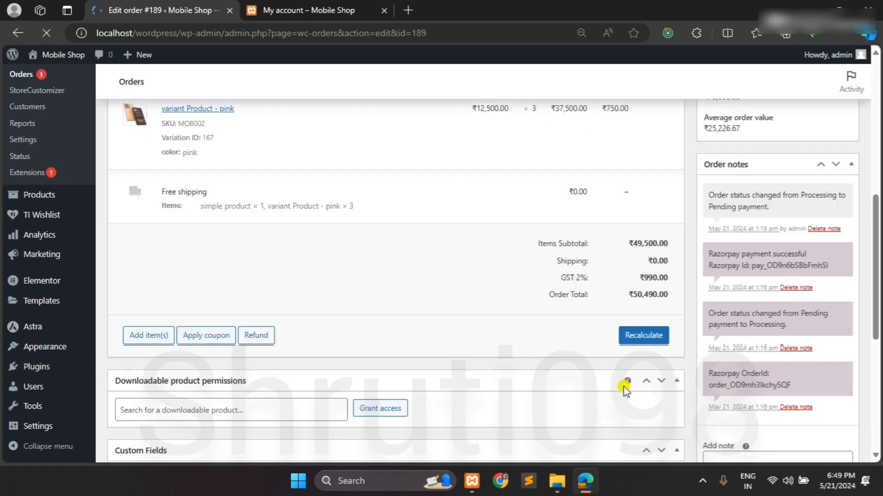
{"action": "scroll", "coordinate": [605, 342], "scroll_direction": "down", "scroll_amount": 4}
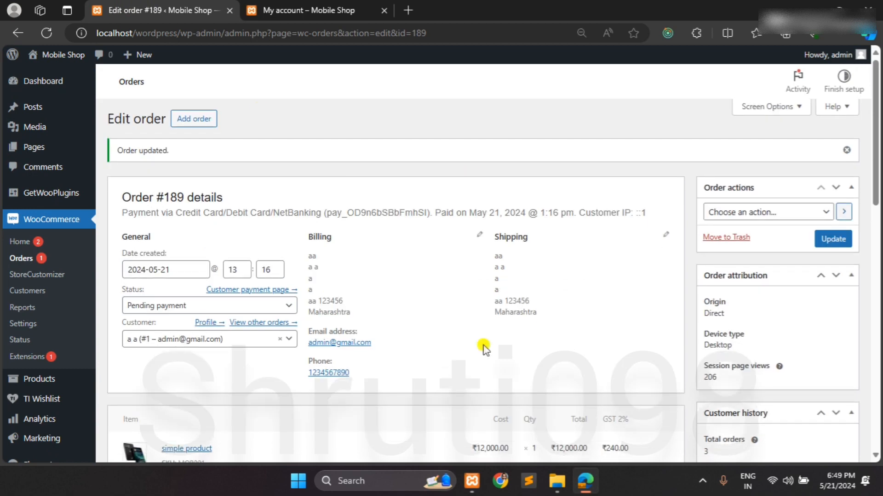
- Reload the customer's My Orders page and check the newest order's status
{"action": "left_click", "coordinate": [289, 15]}
{"action": "left_click", "coordinate": [291, 32]}
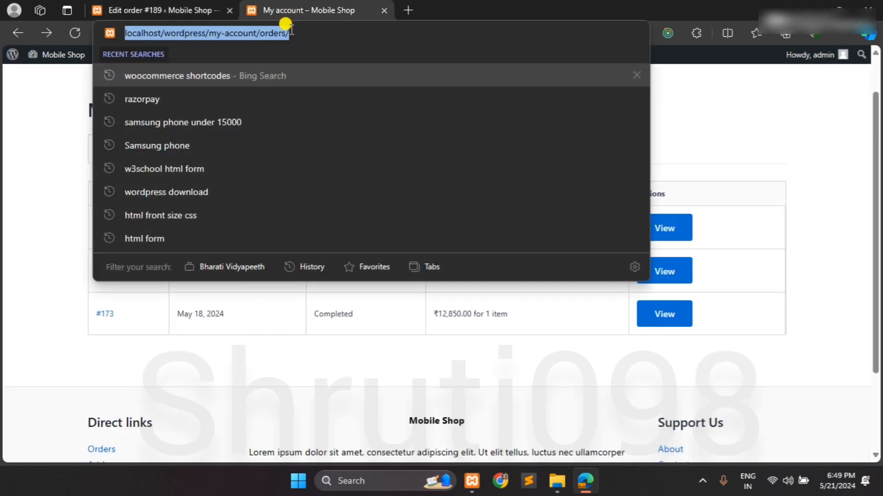
{"action": "key", "text": "Return"}
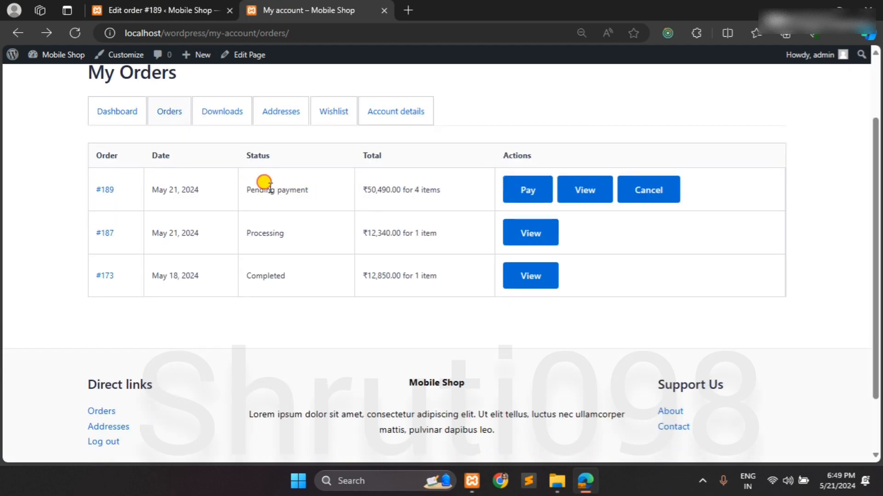
{"action": "double_click", "coordinate": [264, 190]}
{"action": "double_click", "coordinate": [290, 189]}
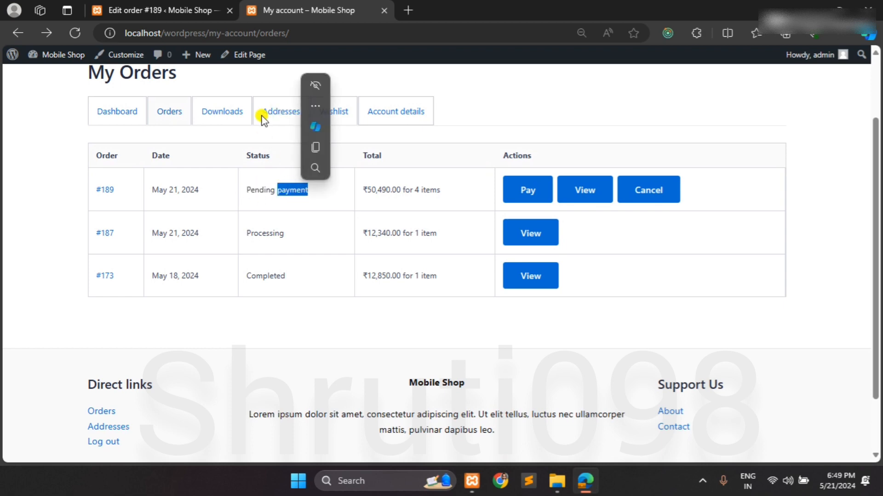
- View the Downloads page and the billing and shipping addresses in the customer account
{"action": "left_click", "coordinate": [238, 115]}
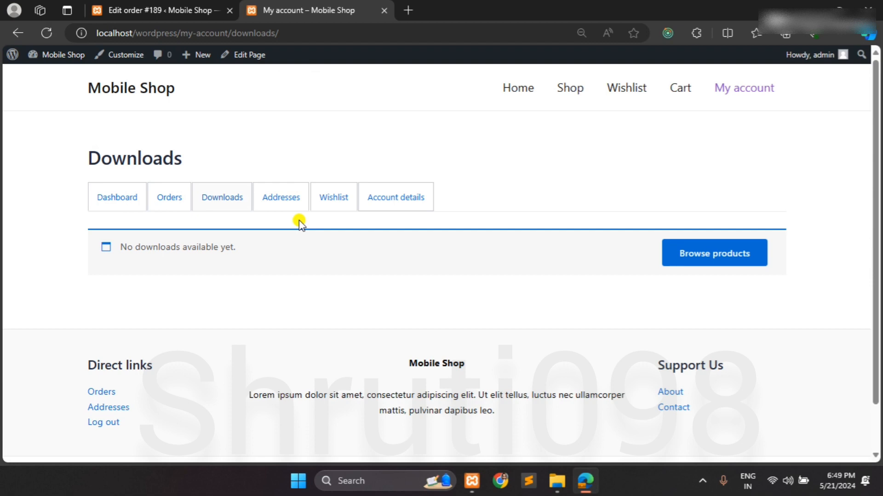
{"action": "scroll", "coordinate": [299, 224], "scroll_direction": "down", "scroll_amount": 2}
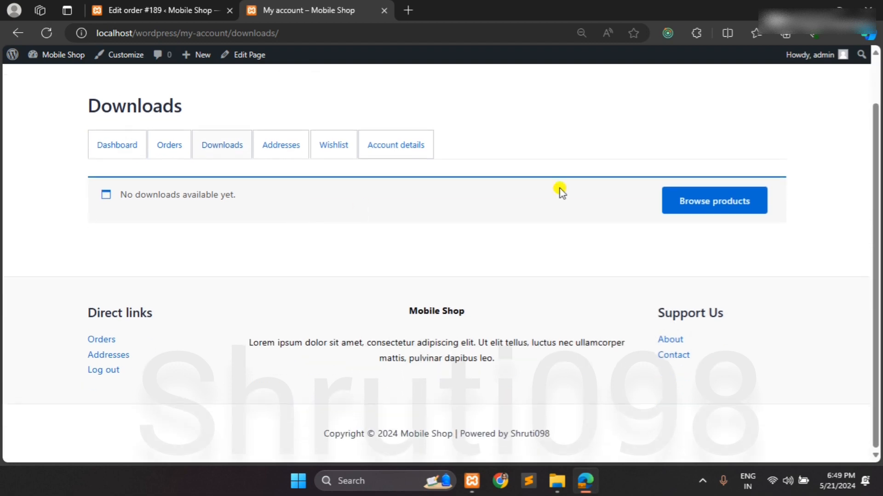
{"action": "left_click", "coordinate": [278, 145]}
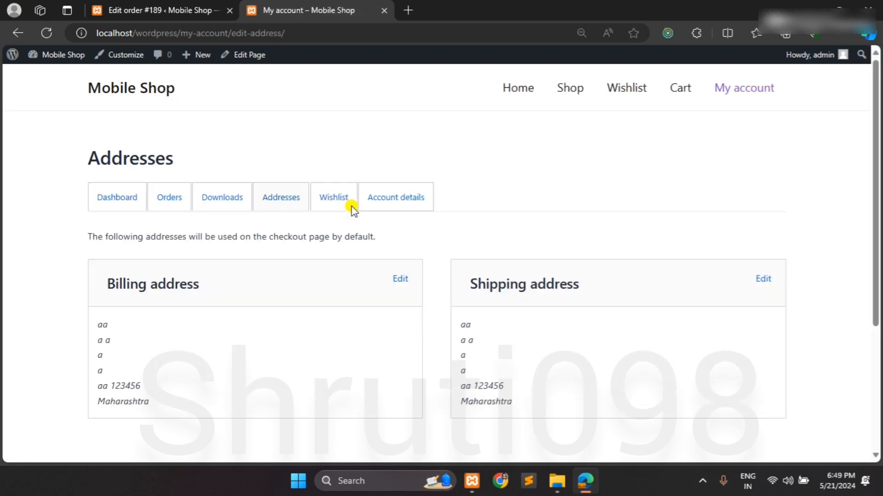
{"action": "scroll", "coordinate": [351, 205], "scroll_direction": "down", "scroll_amount": 2}
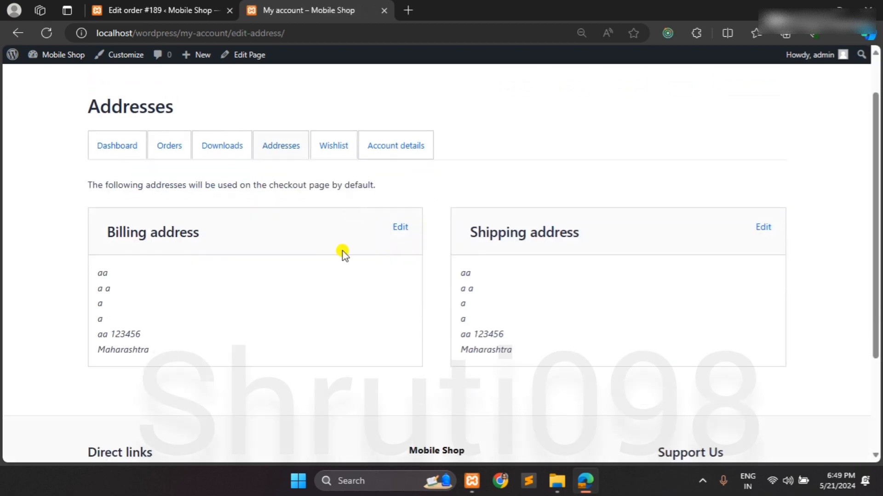
- Review the account details form, including the password change fields, and go to the store's home page
{"action": "left_click", "coordinate": [394, 143]}
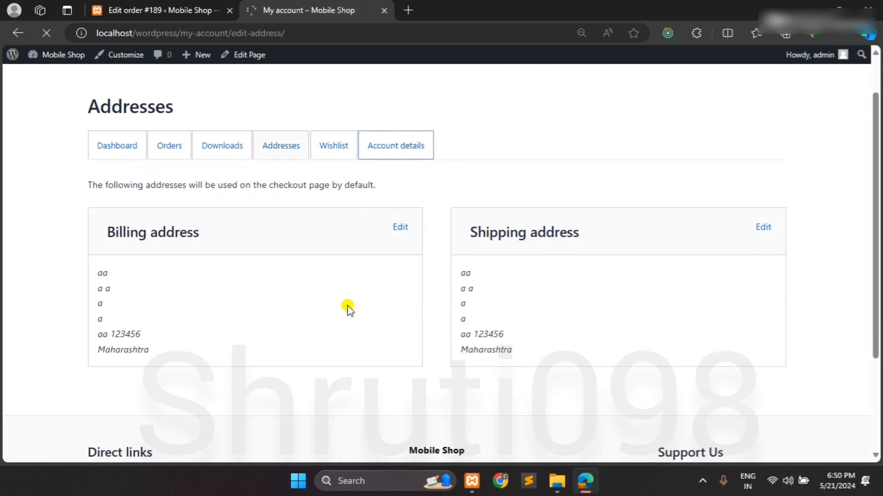
{"action": "scroll", "coordinate": [350, 307], "scroll_direction": "down", "scroll_amount": 2}
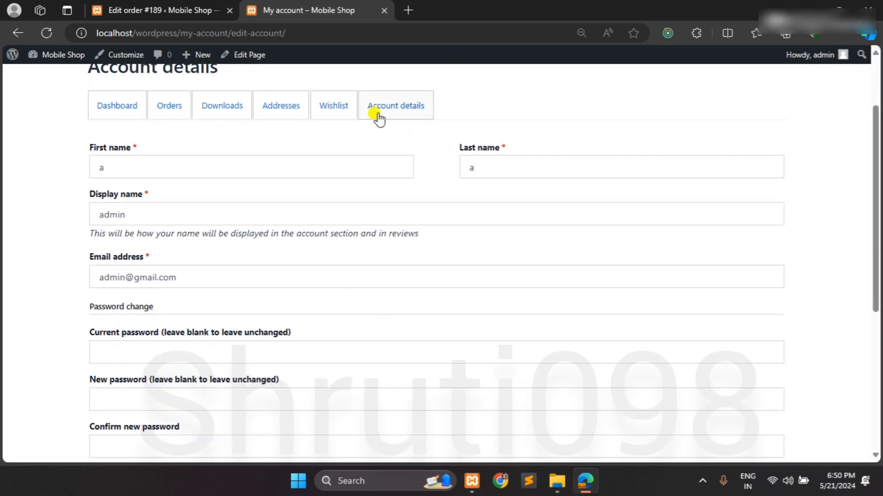
{"action": "scroll", "coordinate": [258, 230], "scroll_direction": "down", "scroll_amount": 3}
{"action": "scroll", "coordinate": [258, 230], "scroll_direction": "up", "scroll_amount": 2}
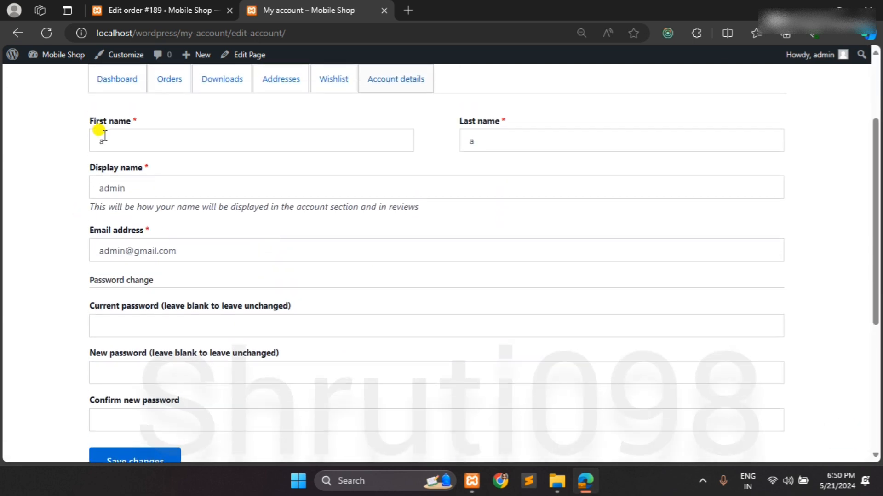
{"action": "scroll", "coordinate": [233, 258], "scroll_direction": "down", "scroll_amount": 2}
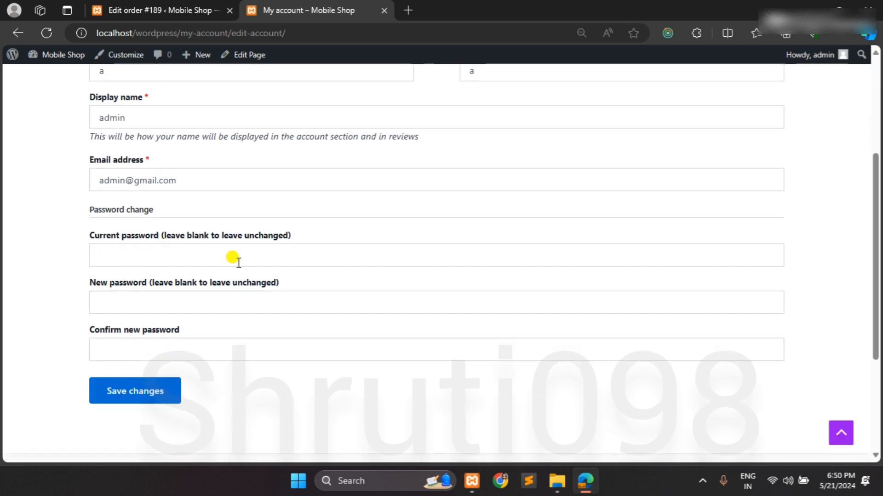
{"action": "scroll", "coordinate": [154, 374], "scroll_direction": "up", "scroll_amount": 4}
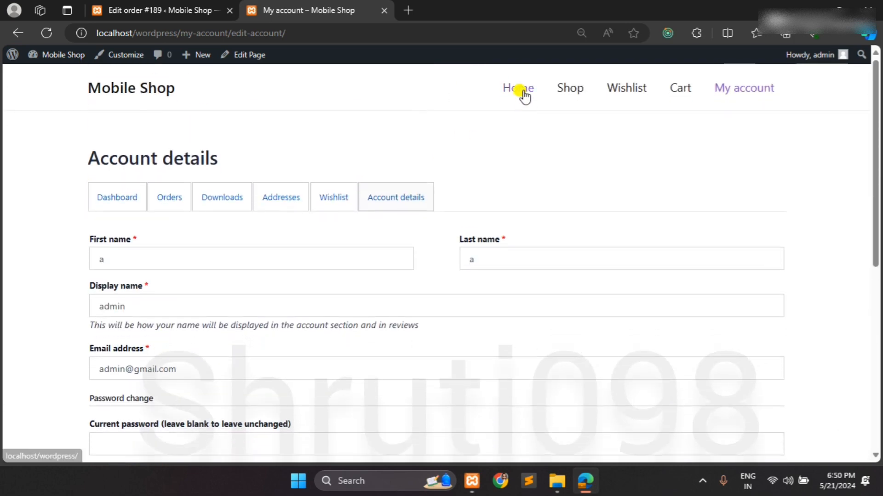
{"action": "left_click", "coordinate": [523, 91]}
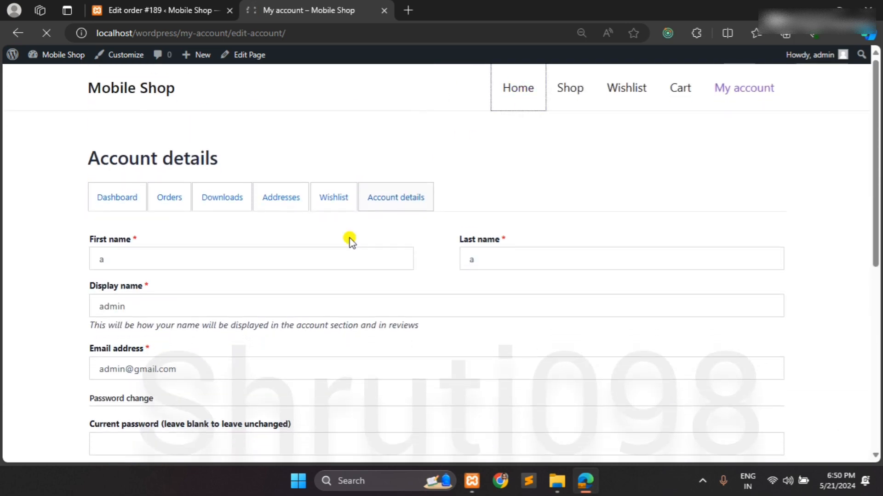
- Follow the Orders link in the home page footer and look over the My Orders page
{"action": "scroll", "coordinate": [349, 239], "scroll_direction": "down", "scroll_amount": 15}
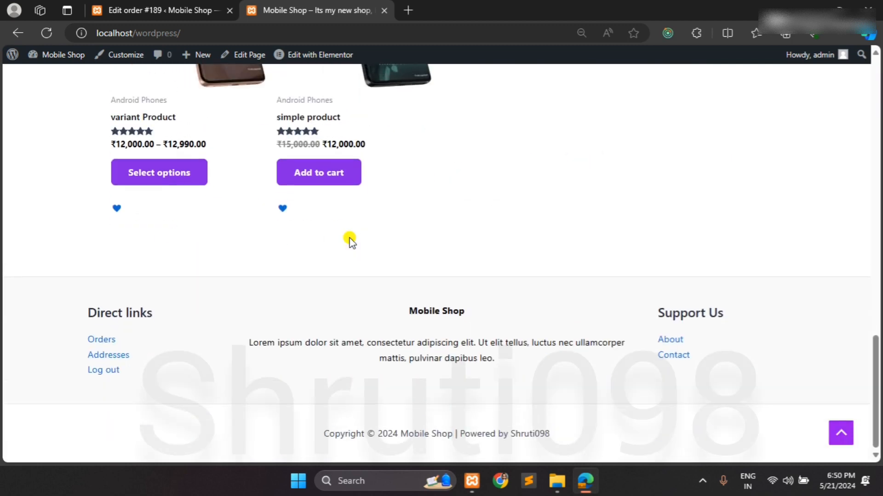
{"action": "left_click", "coordinate": [102, 340]}
{"action": "scroll", "coordinate": [103, 347], "scroll_direction": "down", "scroll_amount": 2}
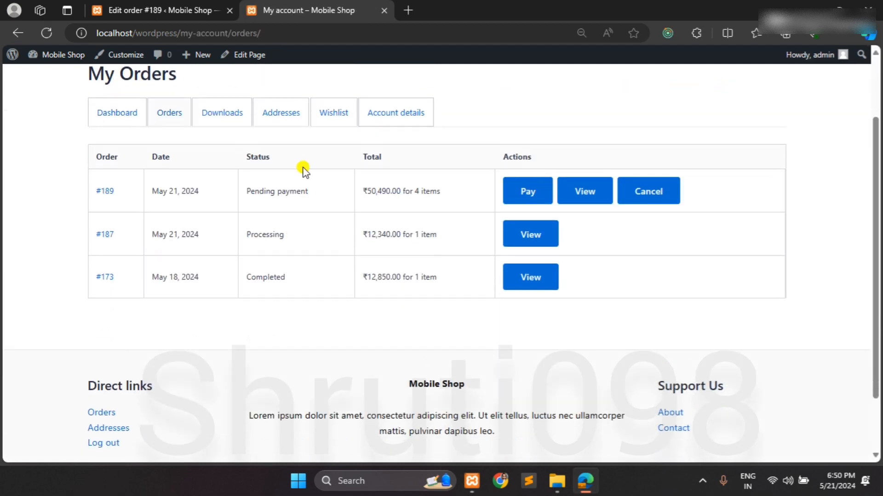
{"action": "scroll", "coordinate": [359, 262], "scroll_direction": "down", "scroll_amount": 2}
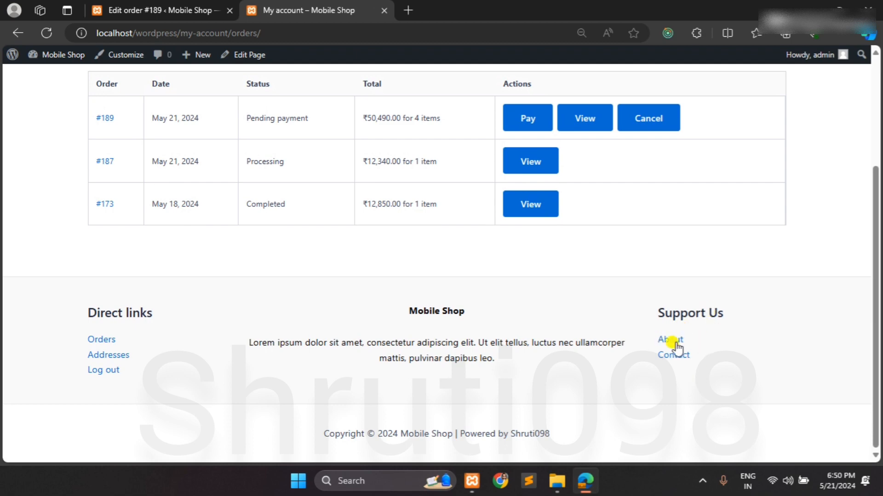
- Open the Contact page from the footer's Support Us links and review its contact form
{"action": "left_click", "coordinate": [669, 358]}
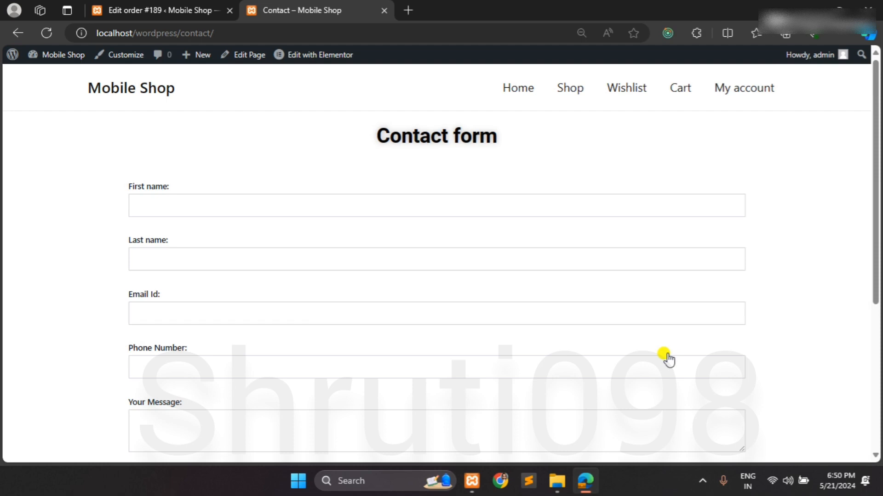
{"action": "scroll", "coordinate": [303, 232], "scroll_direction": "down", "scroll_amount": 5}
{"action": "scroll", "coordinate": [309, 234], "scroll_direction": "up", "scroll_amount": 5}
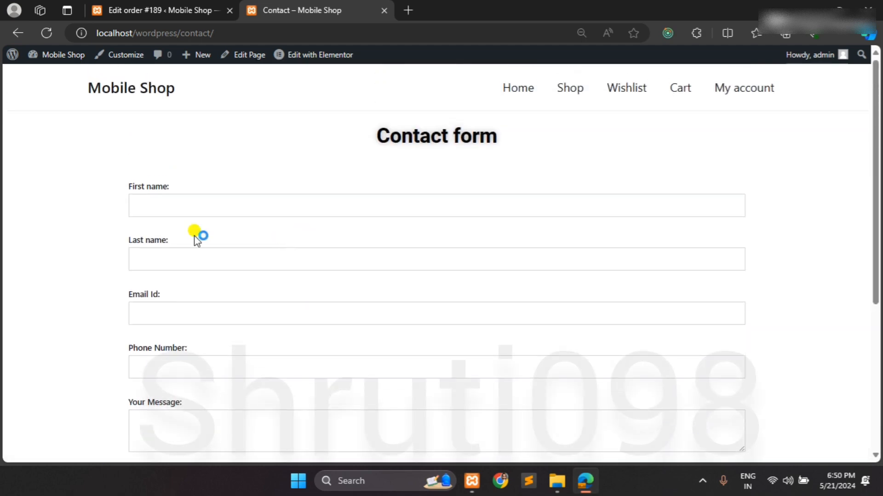
{"action": "scroll", "coordinate": [276, 344], "scroll_direction": "down", "scroll_amount": 5}
{"action": "left_click", "coordinate": [444, 251]}
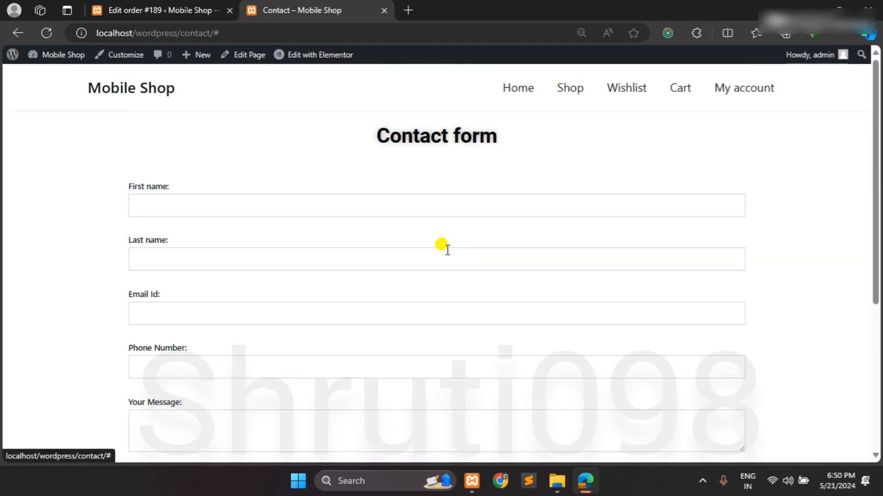
- Return to the home page through the site title and review the page down to the Latest Products section
{"action": "left_click", "coordinate": [122, 94]}
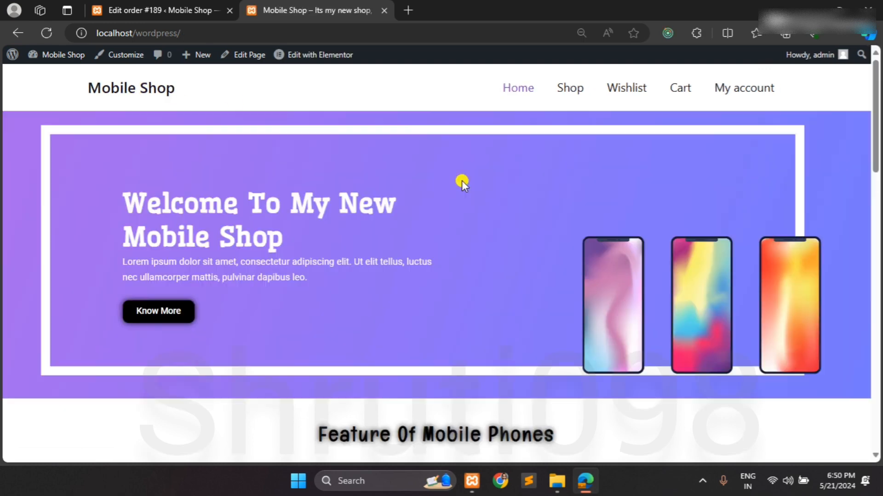
{"action": "scroll", "coordinate": [461, 180], "scroll_direction": "down", "scroll_amount": 8}
{"action": "scroll", "coordinate": [461, 180], "scroll_direction": "down", "scroll_amount": 6}
{"action": "scroll", "coordinate": [119, 211], "scroll_direction": "down", "scroll_amount": 3}
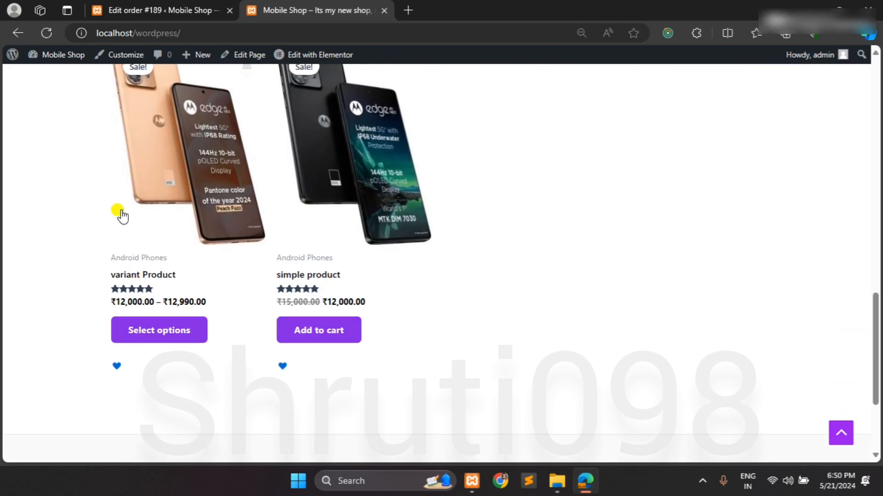
{"action": "scroll", "coordinate": [291, 167], "scroll_direction": "up", "scroll_amount": 1}
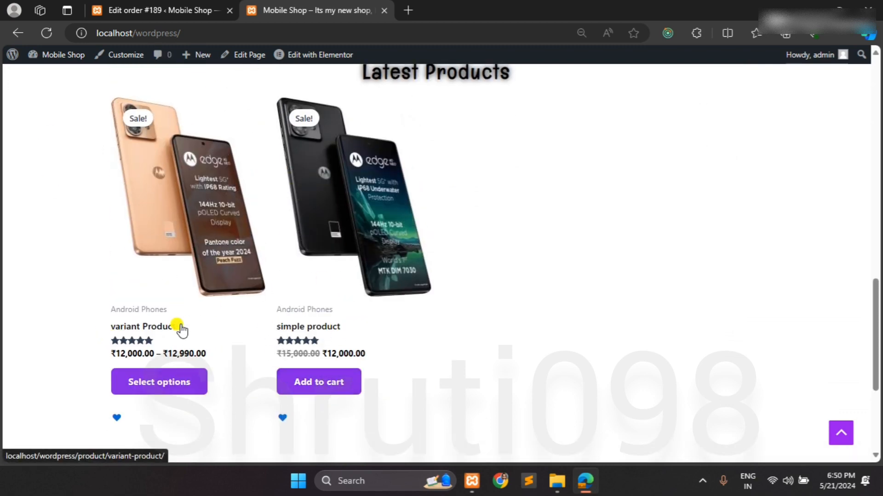
{"action": "scroll", "coordinate": [326, 282], "scroll_direction": "up", "scroll_amount": 1}
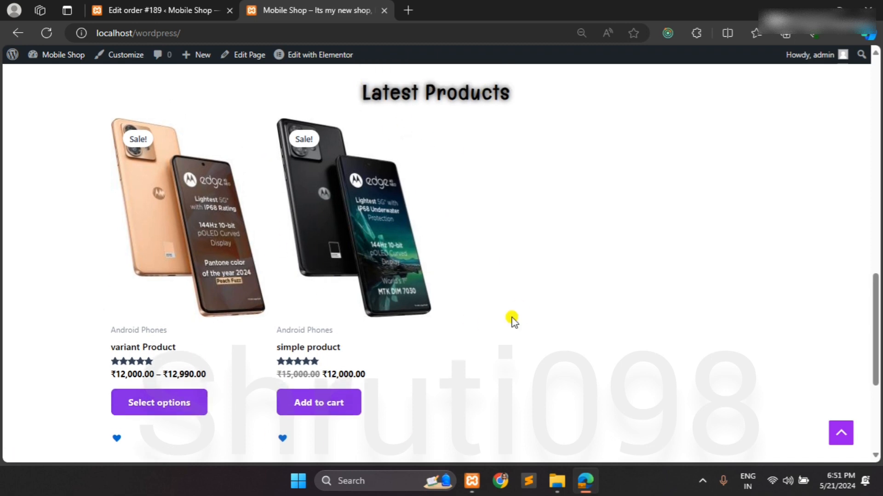
{"action": "scroll", "coordinate": [512, 317], "scroll_direction": "up", "scroll_amount": 10}
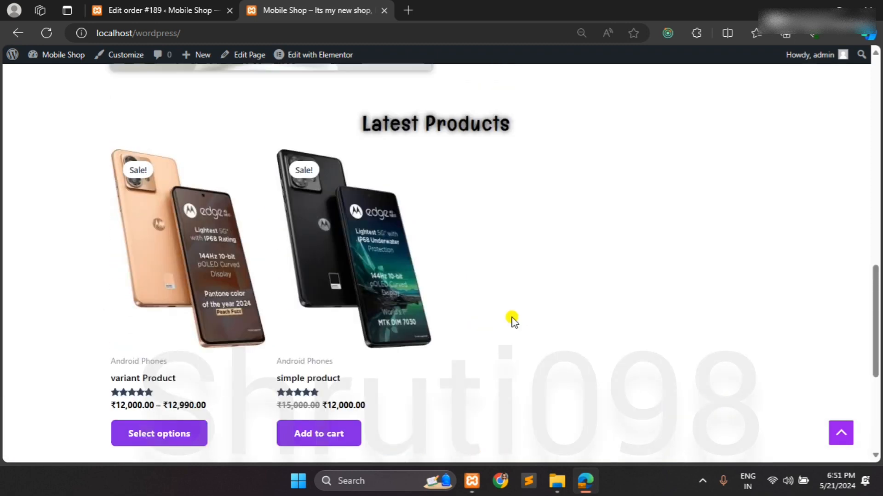
- Open the Shop page and review its product listing, search box and price, color and rating filters
{"action": "left_click", "coordinate": [564, 85]}
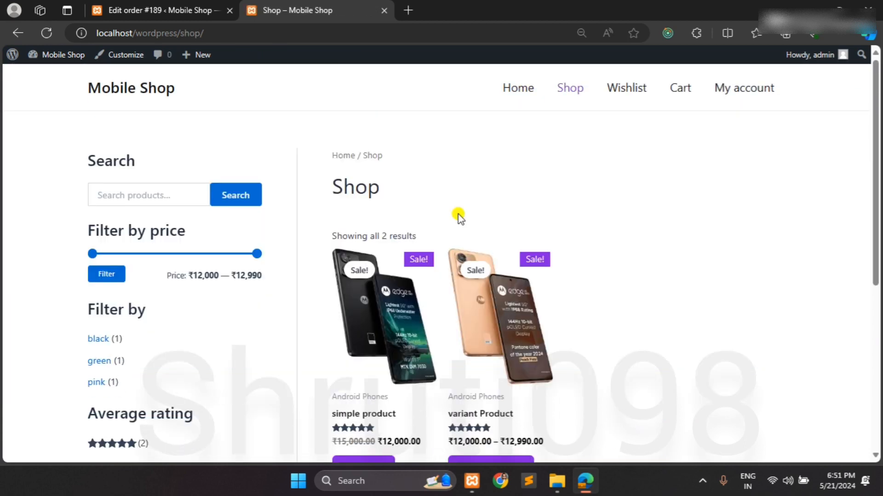
{"action": "scroll", "coordinate": [458, 214], "scroll_direction": "down", "scroll_amount": 1}
{"action": "scroll", "coordinate": [231, 256], "scroll_direction": "up", "scroll_amount": 2}
{"action": "scroll", "coordinate": [354, 363], "scroll_direction": "down", "scroll_amount": 1}
{"action": "scroll", "coordinate": [395, 291], "scroll_direction": "up", "scroll_amount": 1}
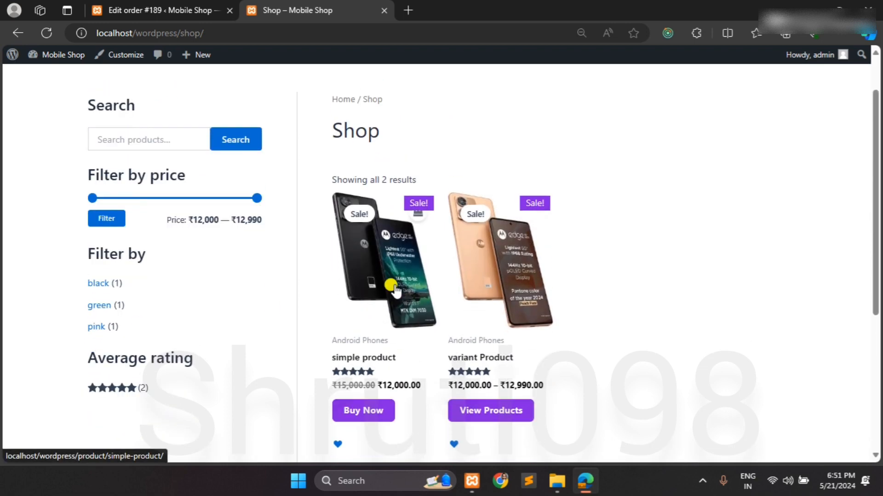